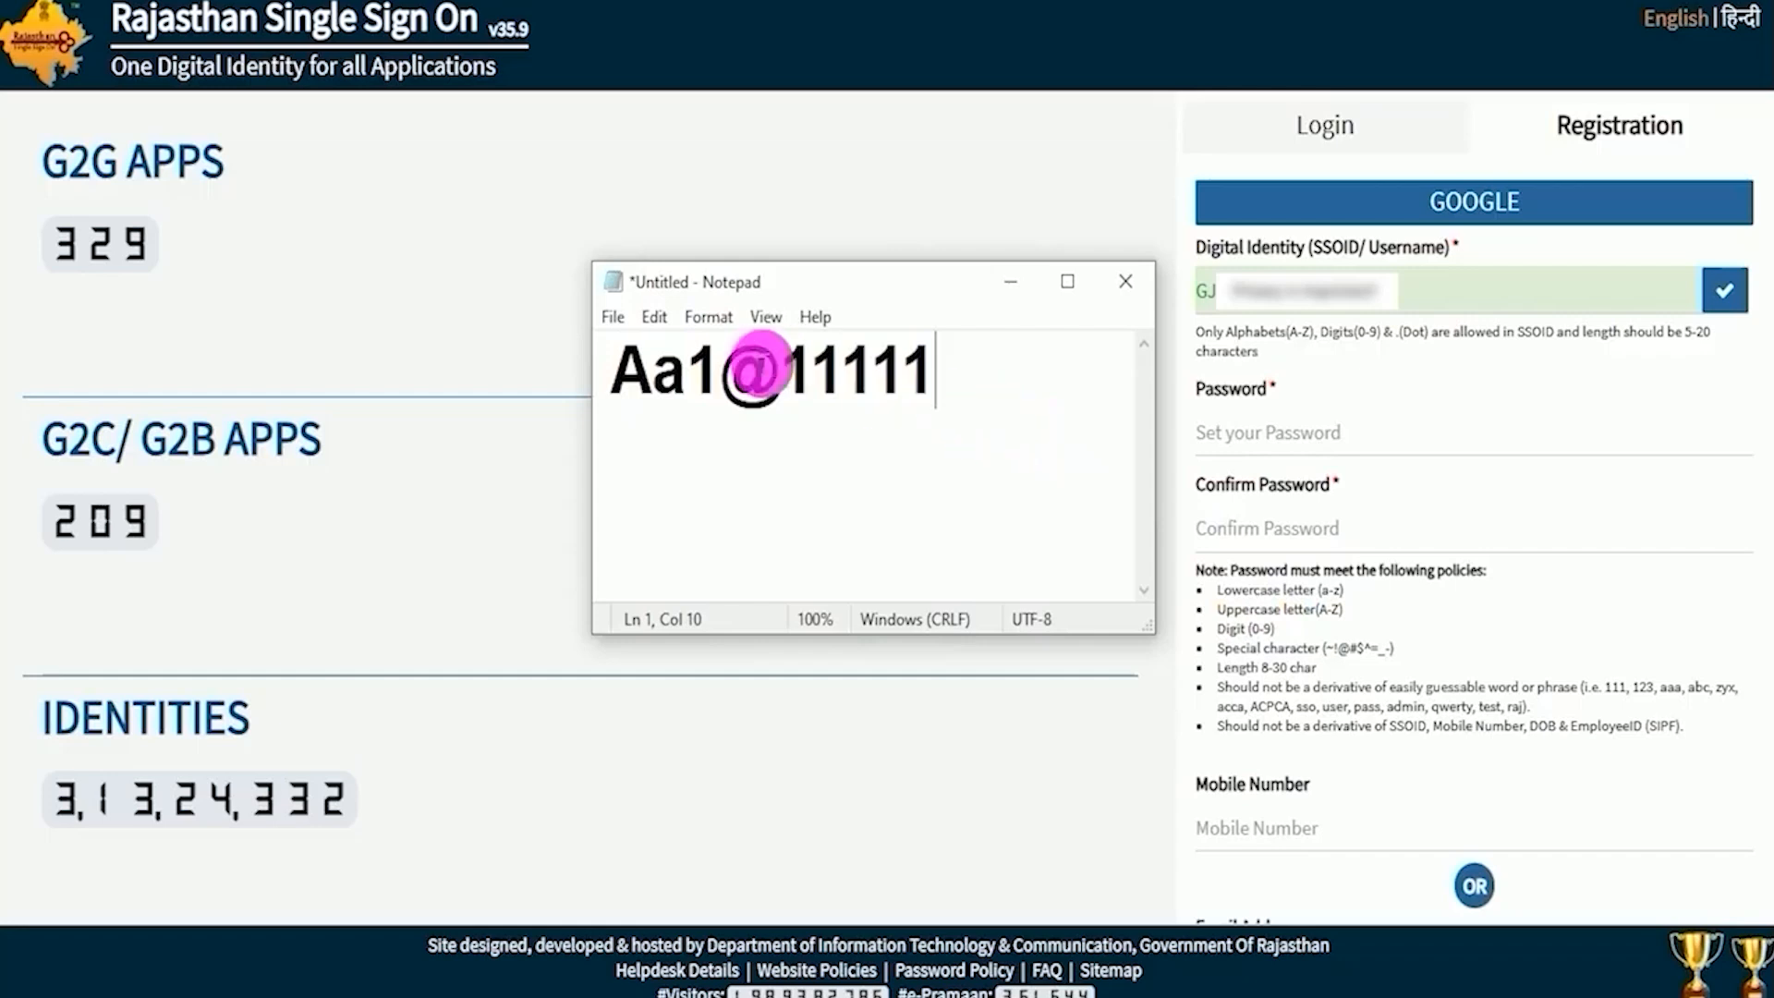
Step: Set and confirm the account password on the registration form, and fill in the mobile number and email address
left_click_drag(611, 370, 938, 352)
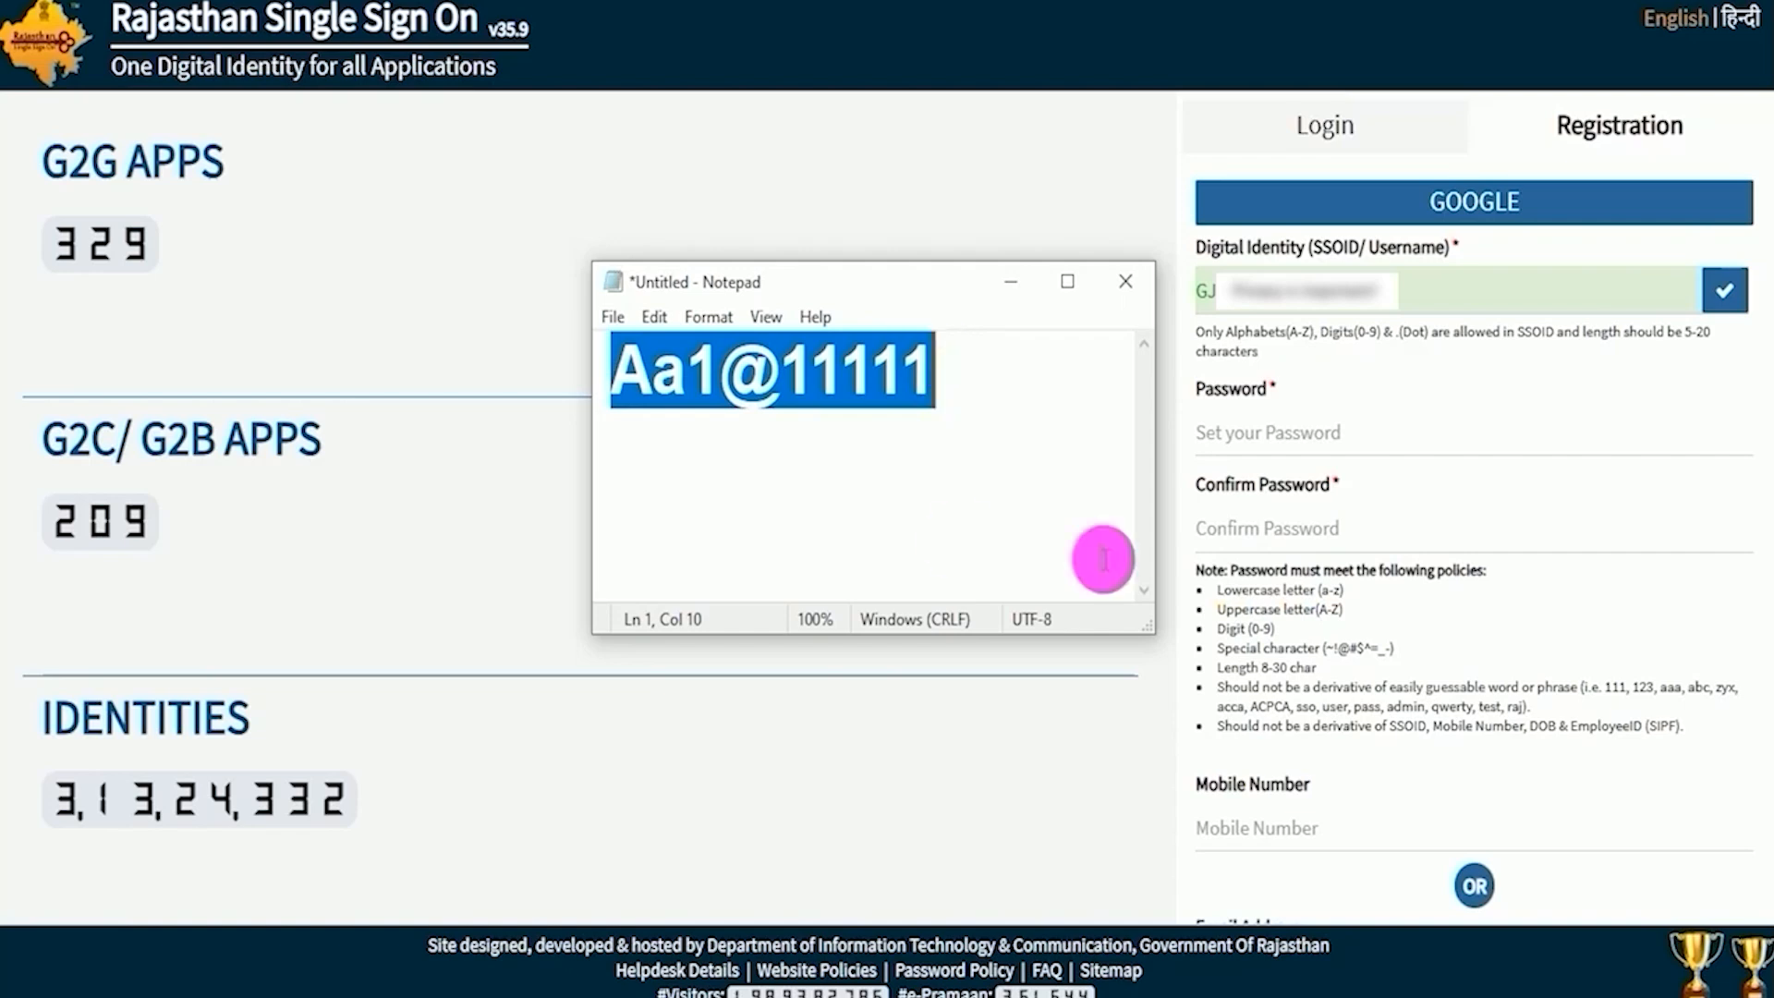
left_click(1230, 530)
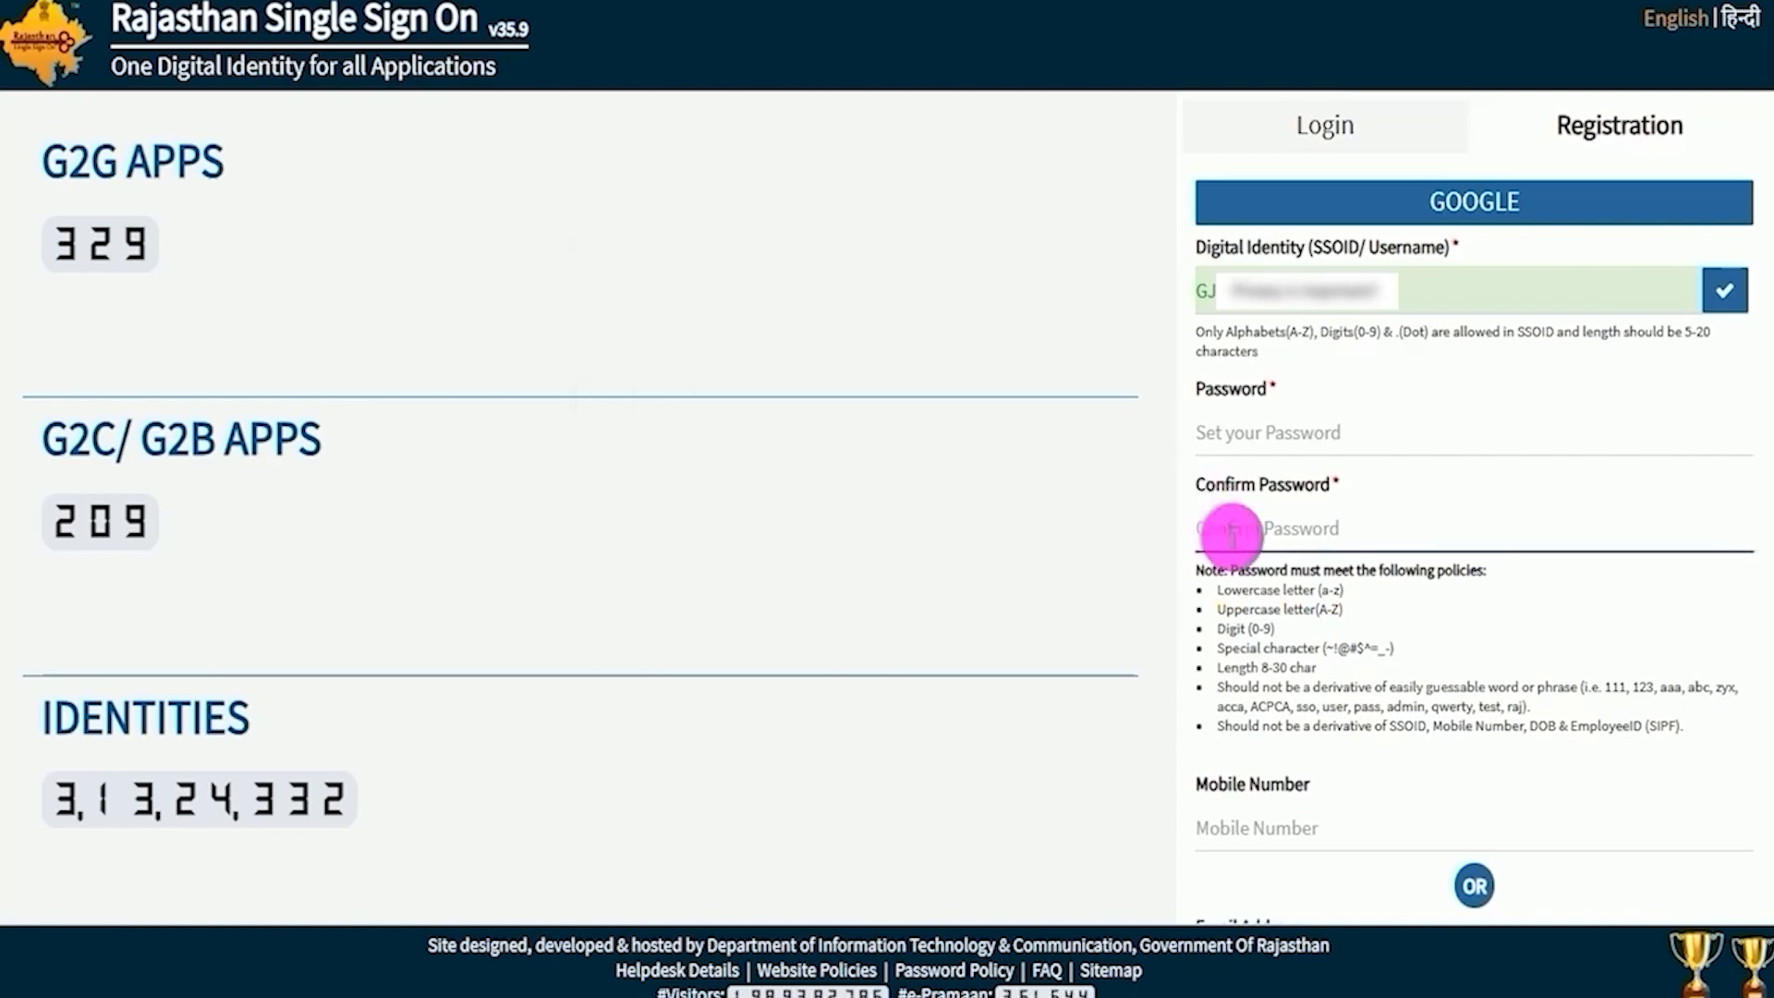
left_click(1262, 781)
left_click(1278, 823)
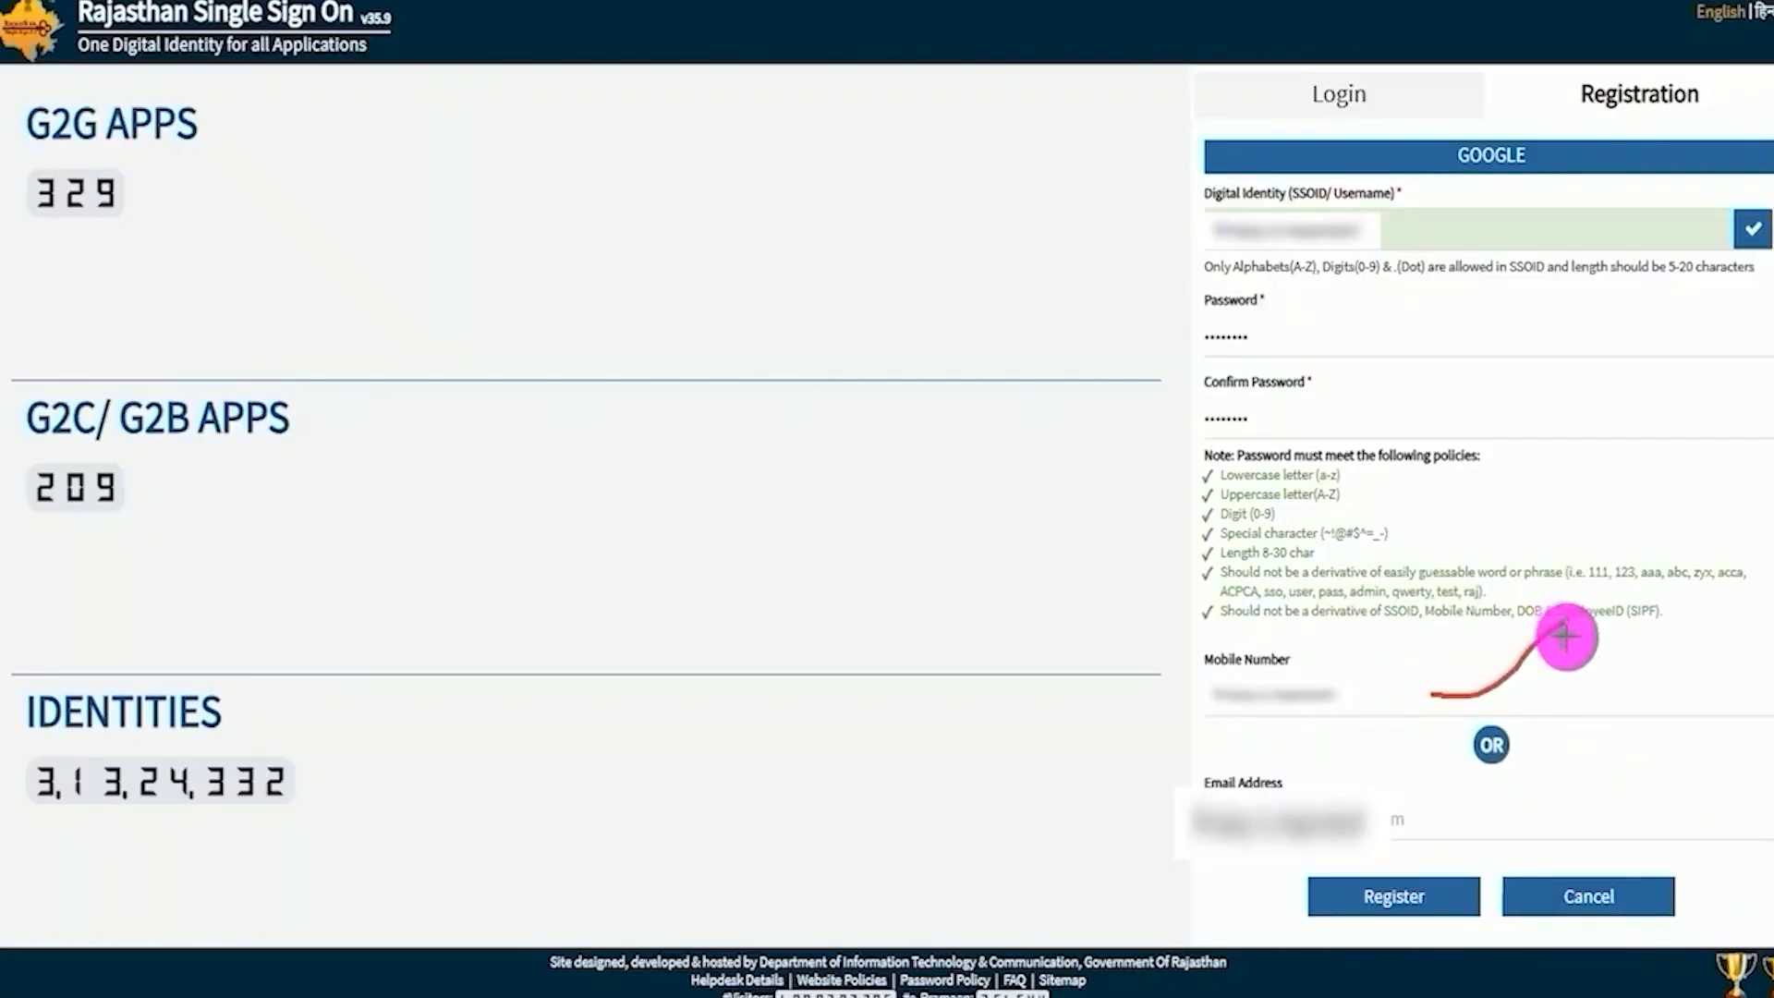
Step: Submit the SSO registration form and acknowledge the alert
left_click_drag(1512, 813, 1644, 742)
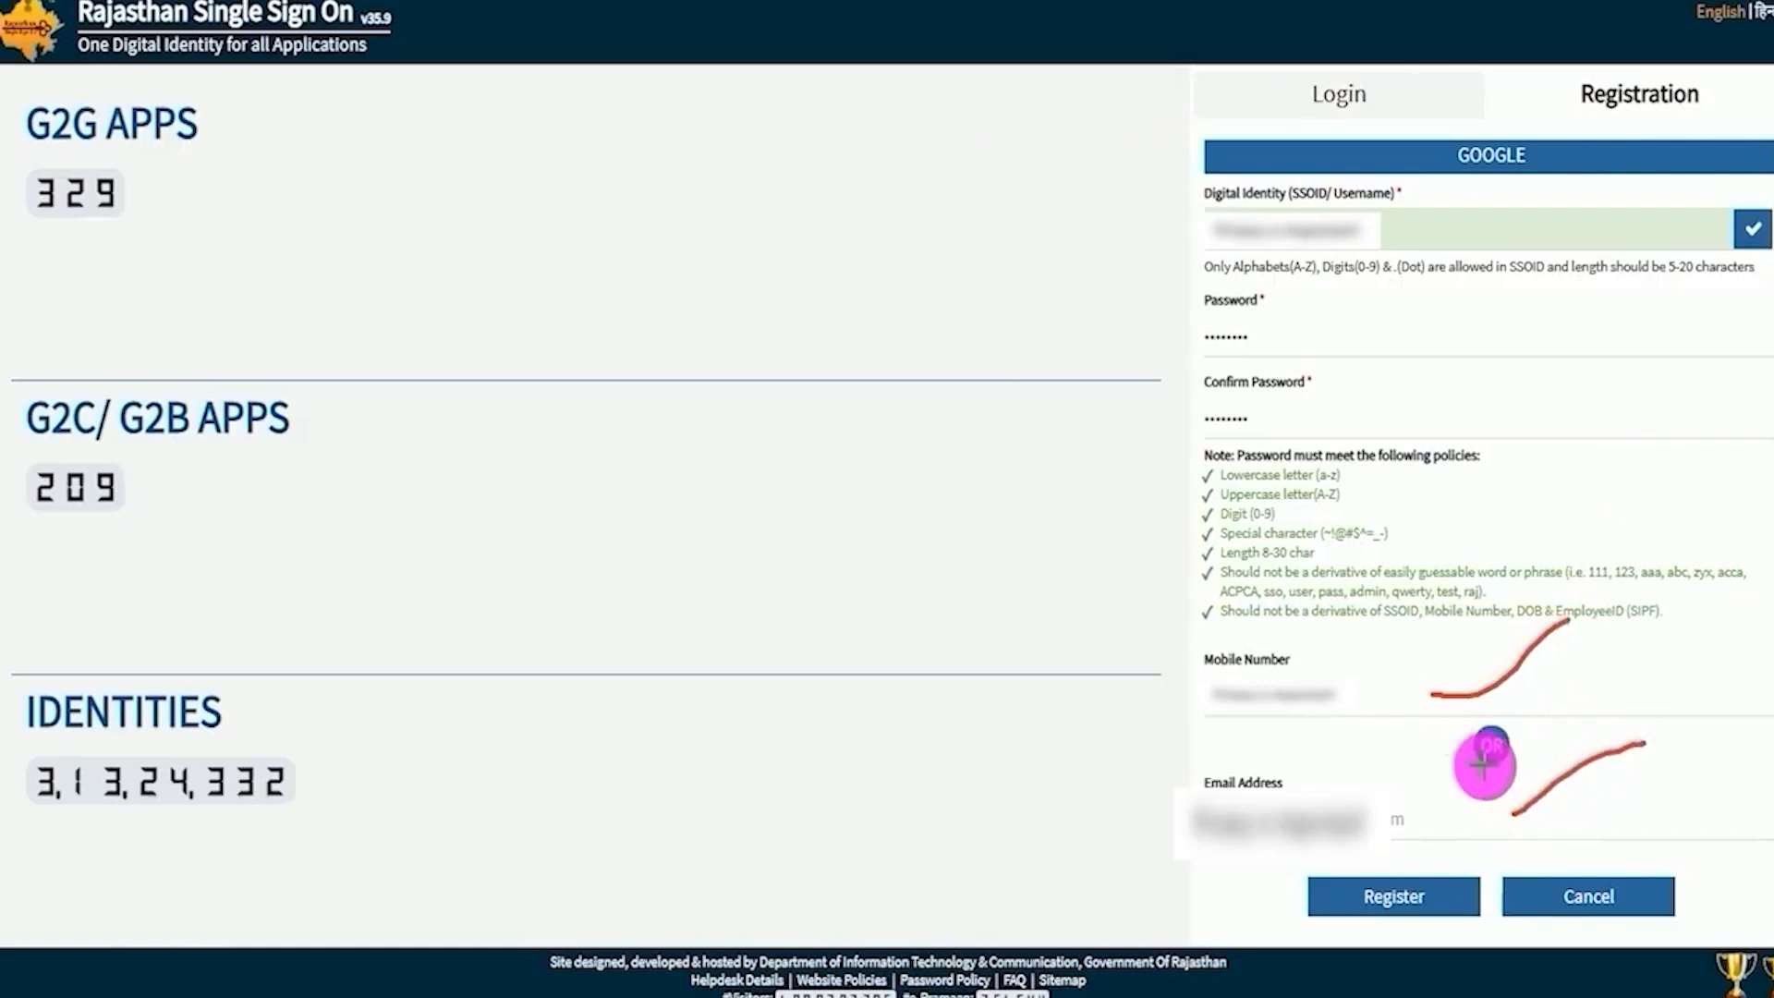
left_click_drag(1559, 705, 1454, 892)
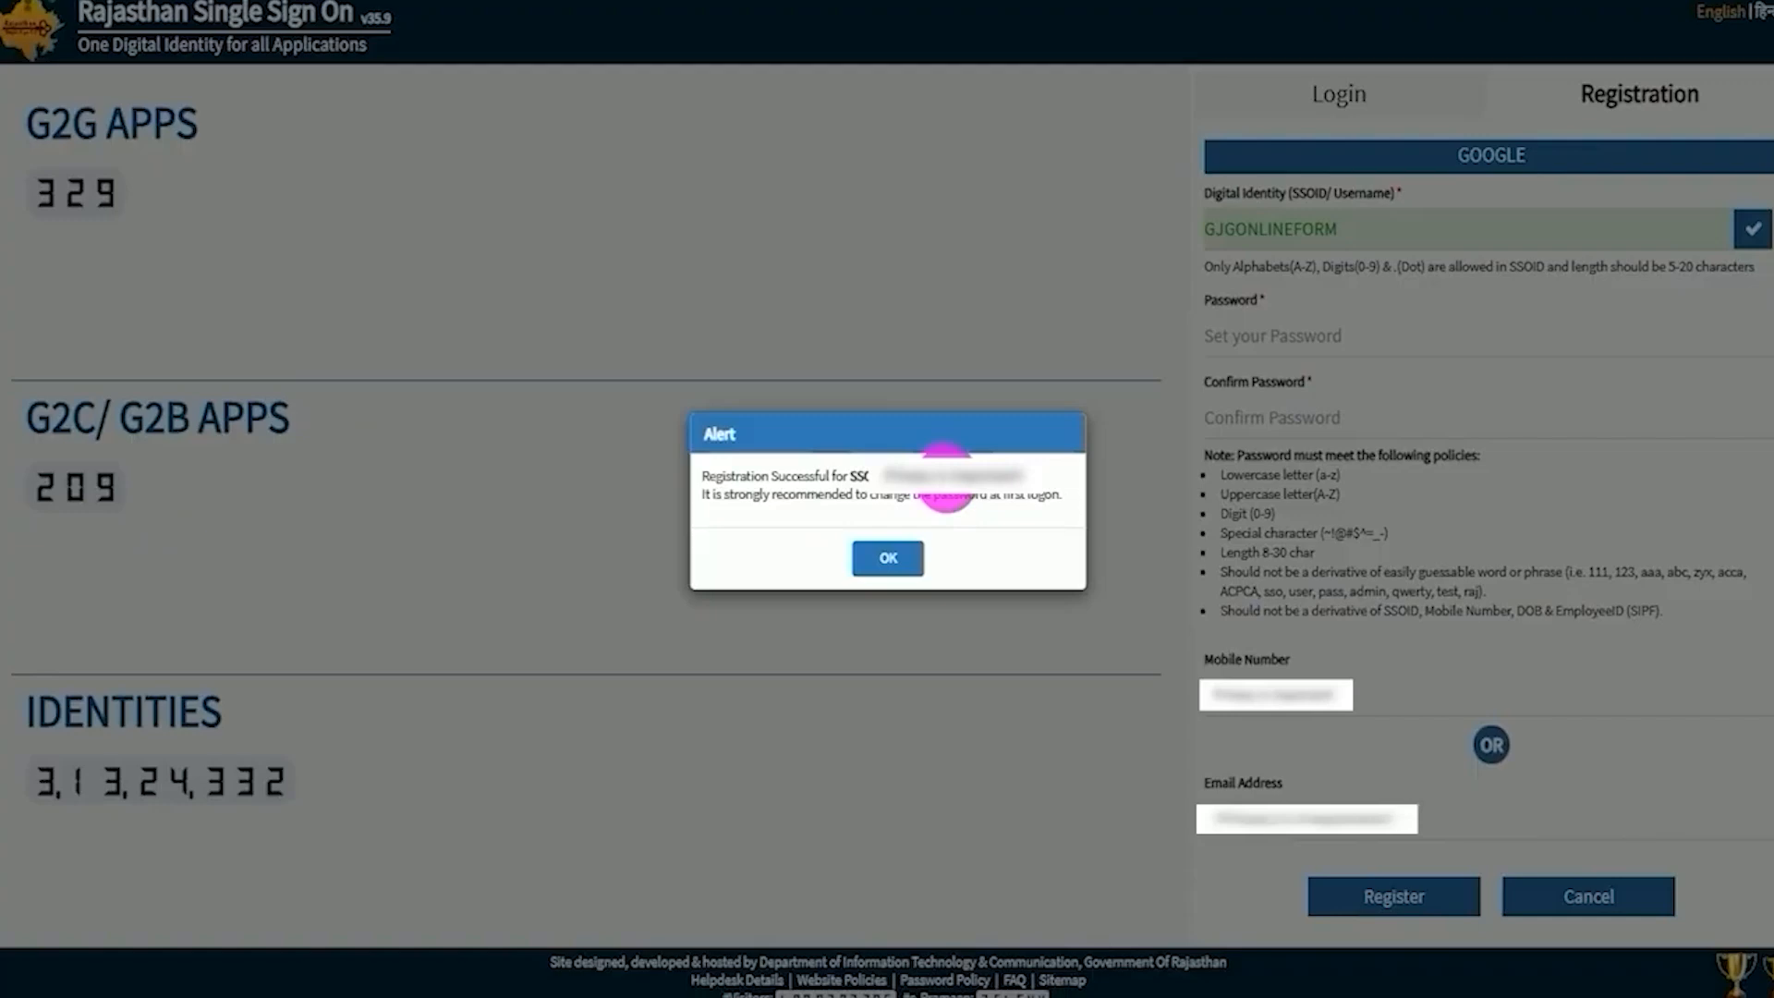
left_click(896, 555)
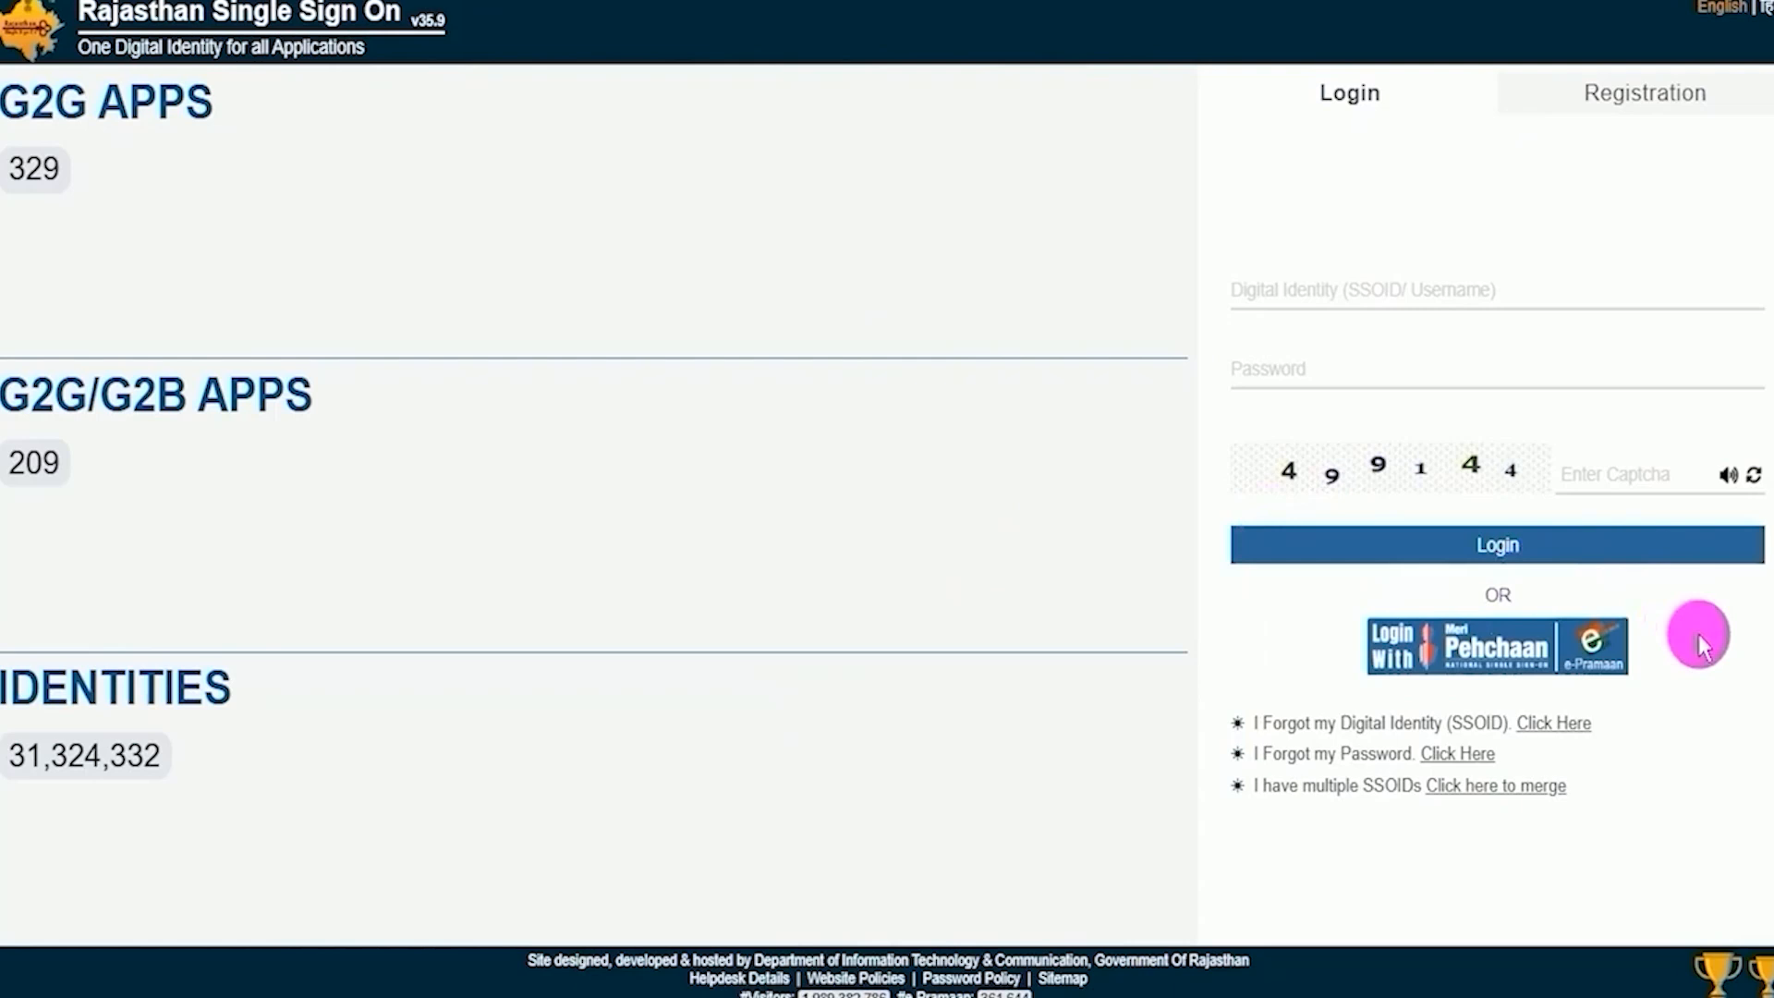
Step: Examine the login form's SSOID, password and captcha fields, and the links for a forgotten SSOID, forgotten password and merging multiple SSOIDs
left_click(1375, 289)
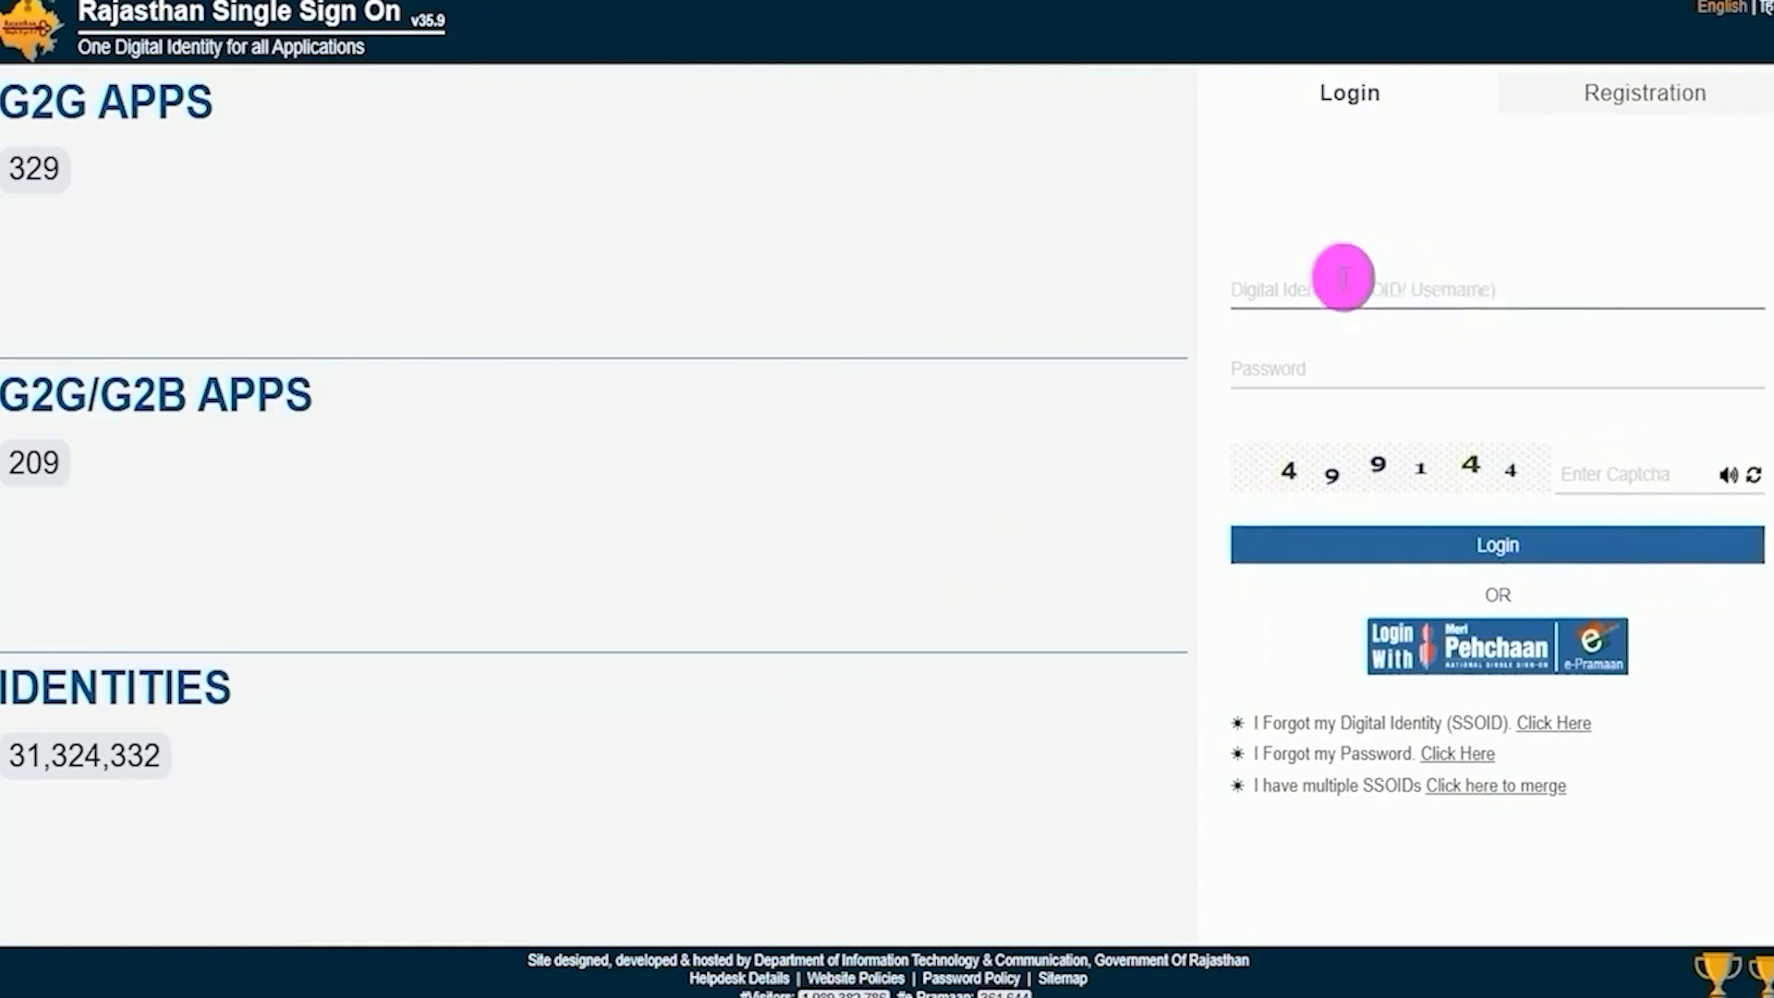
key("ctrl+2")
left_click_drag(1454, 370, 1600, 309)
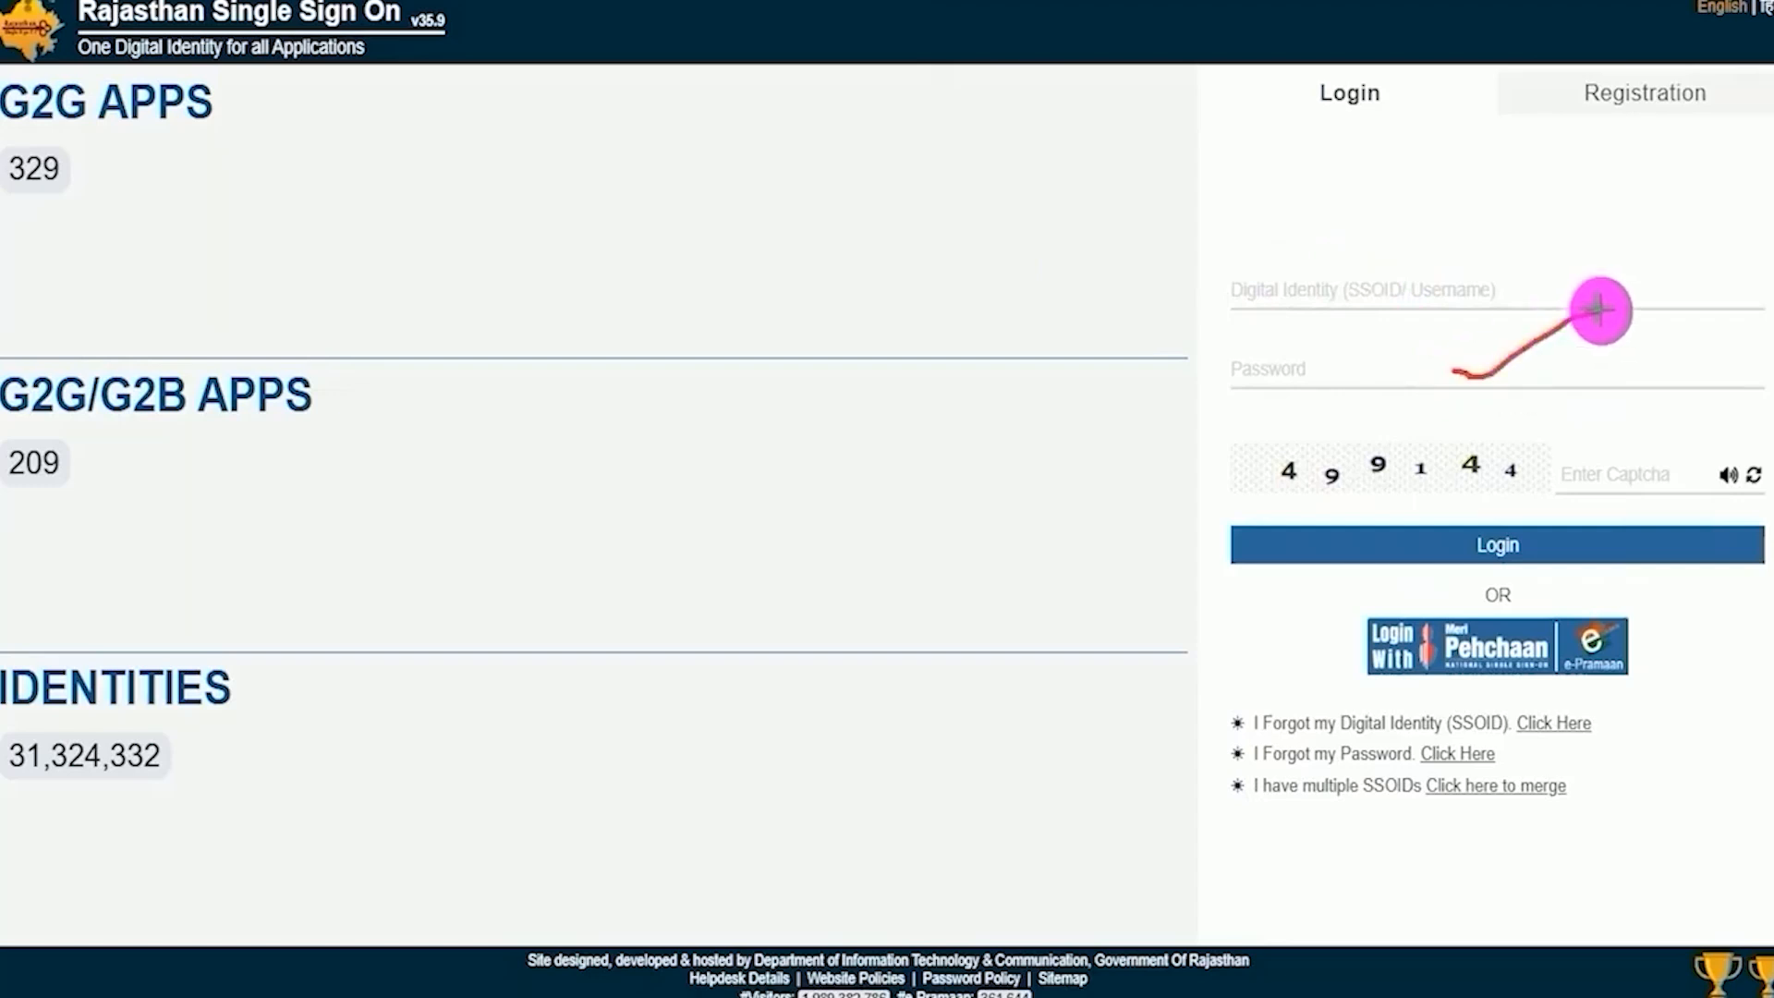
left_click_drag(1346, 494, 1446, 494)
left_click_drag(1695, 473, 1760, 407)
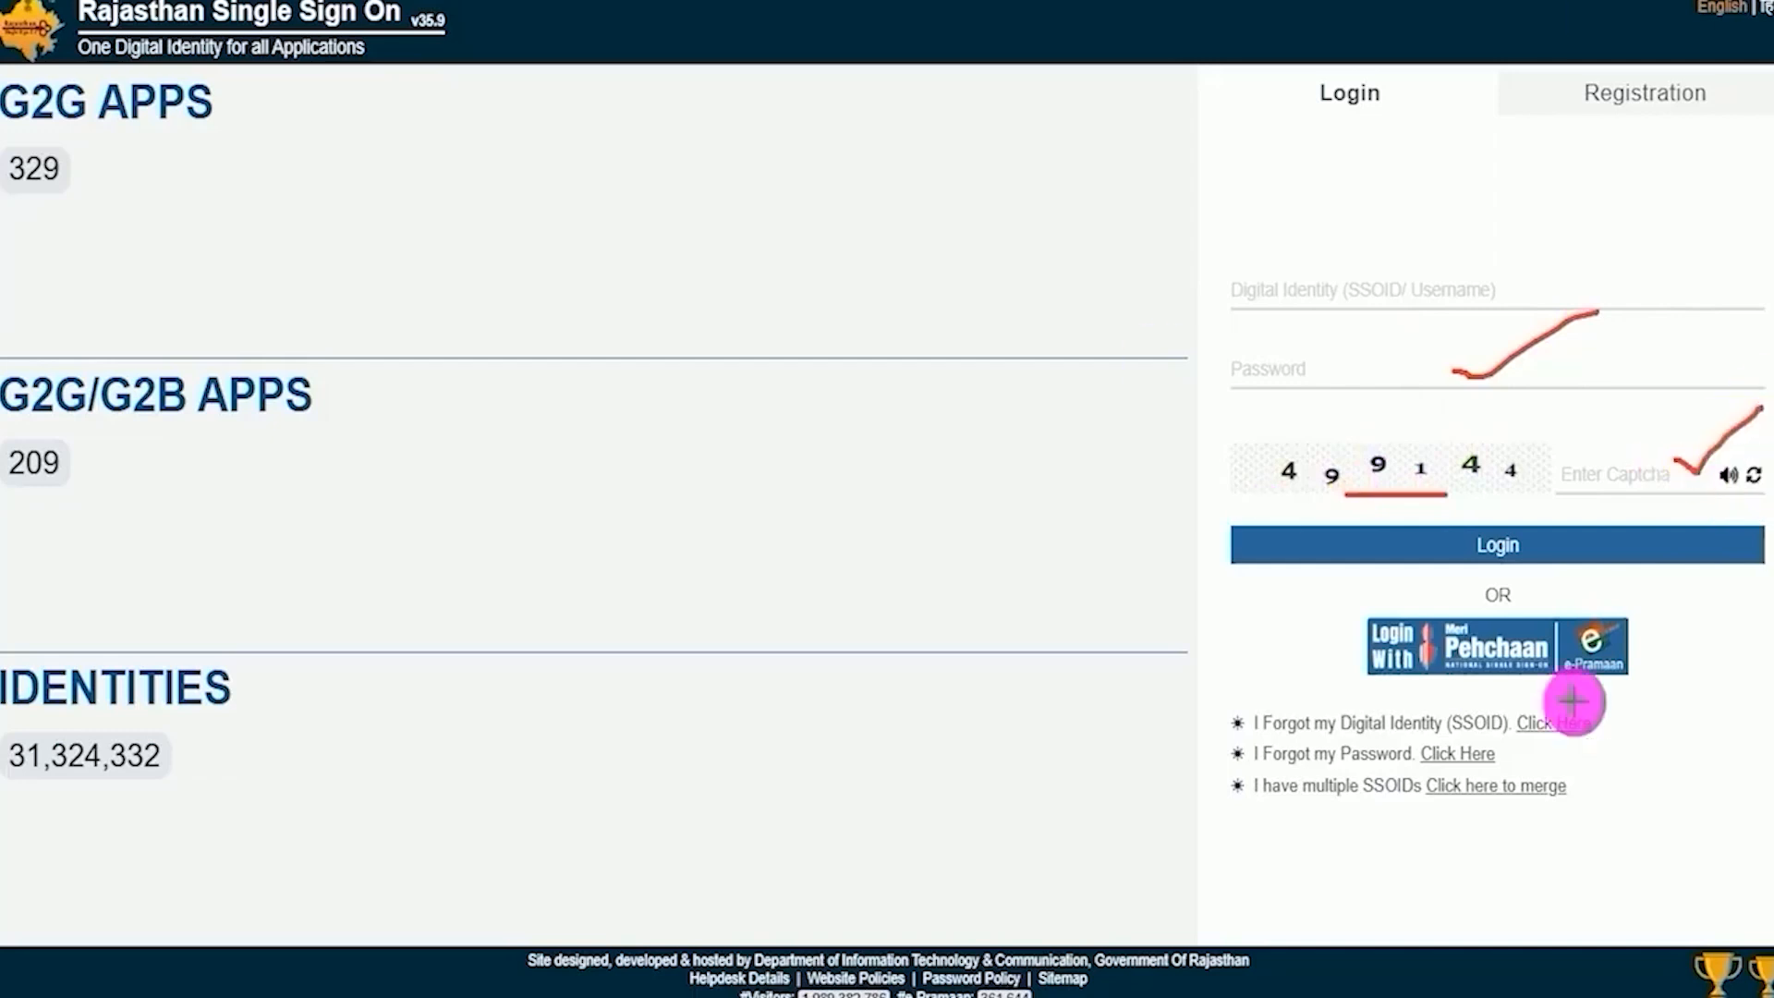
left_click_drag(1642, 398, 1541, 539)
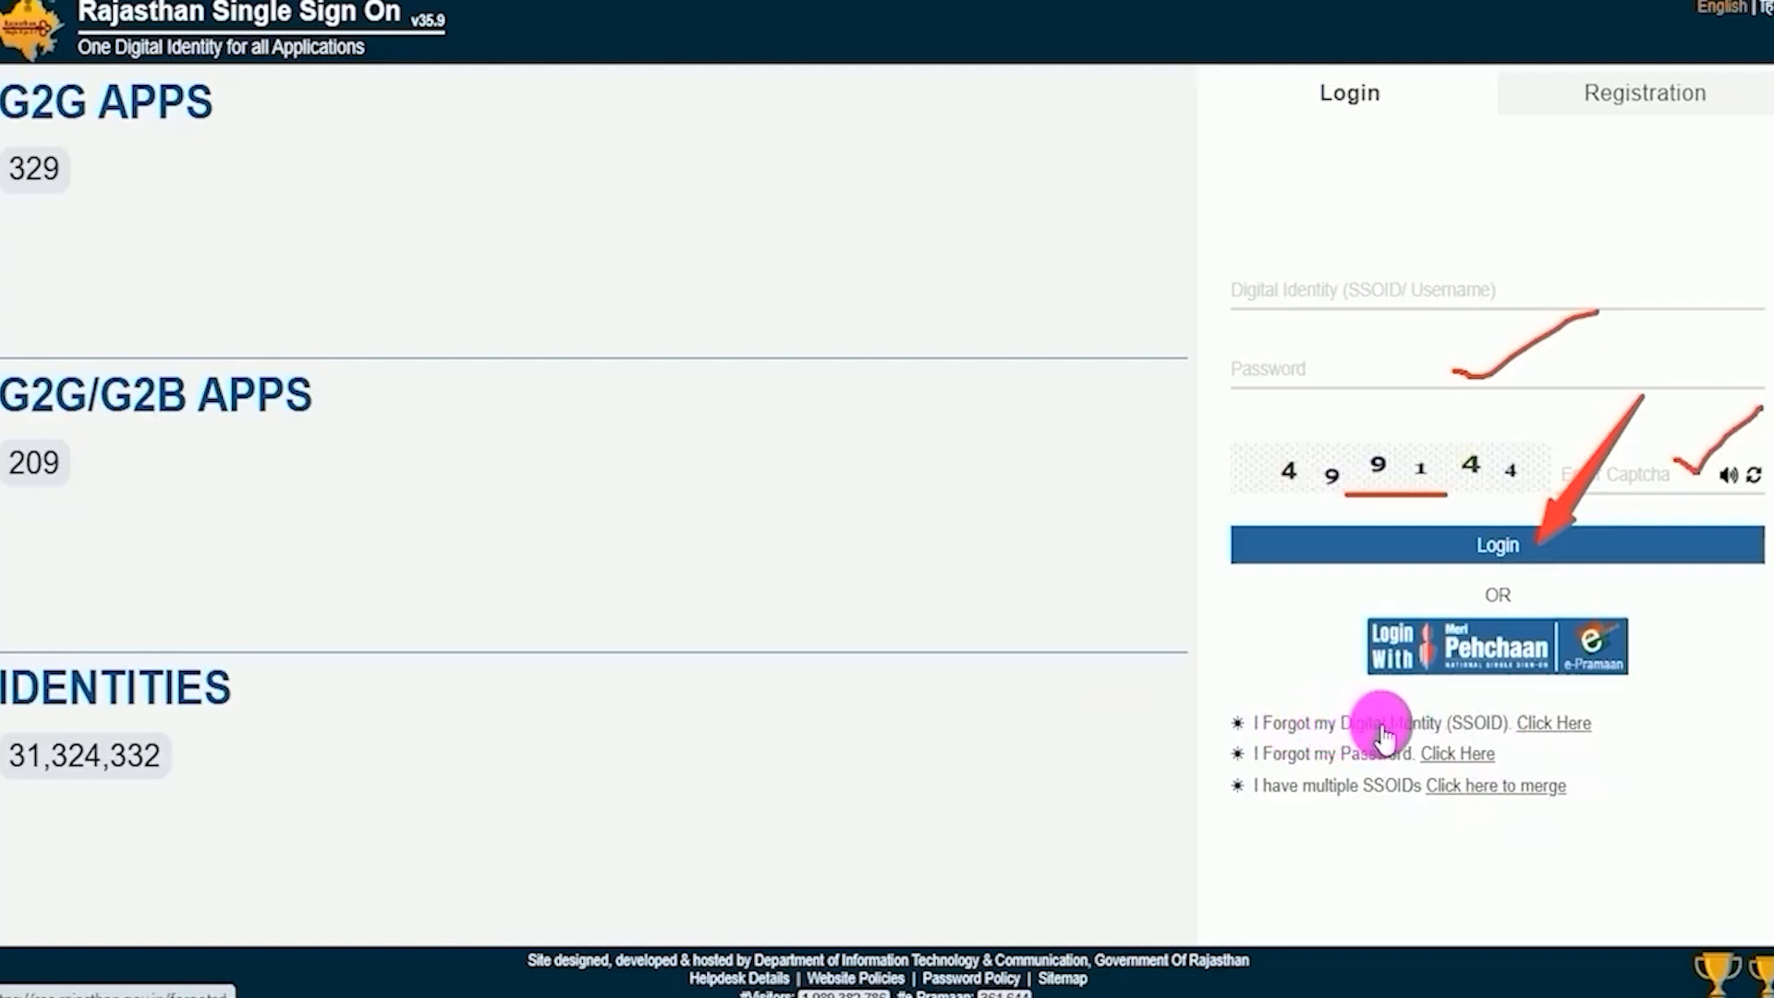
left_click(1599, 726)
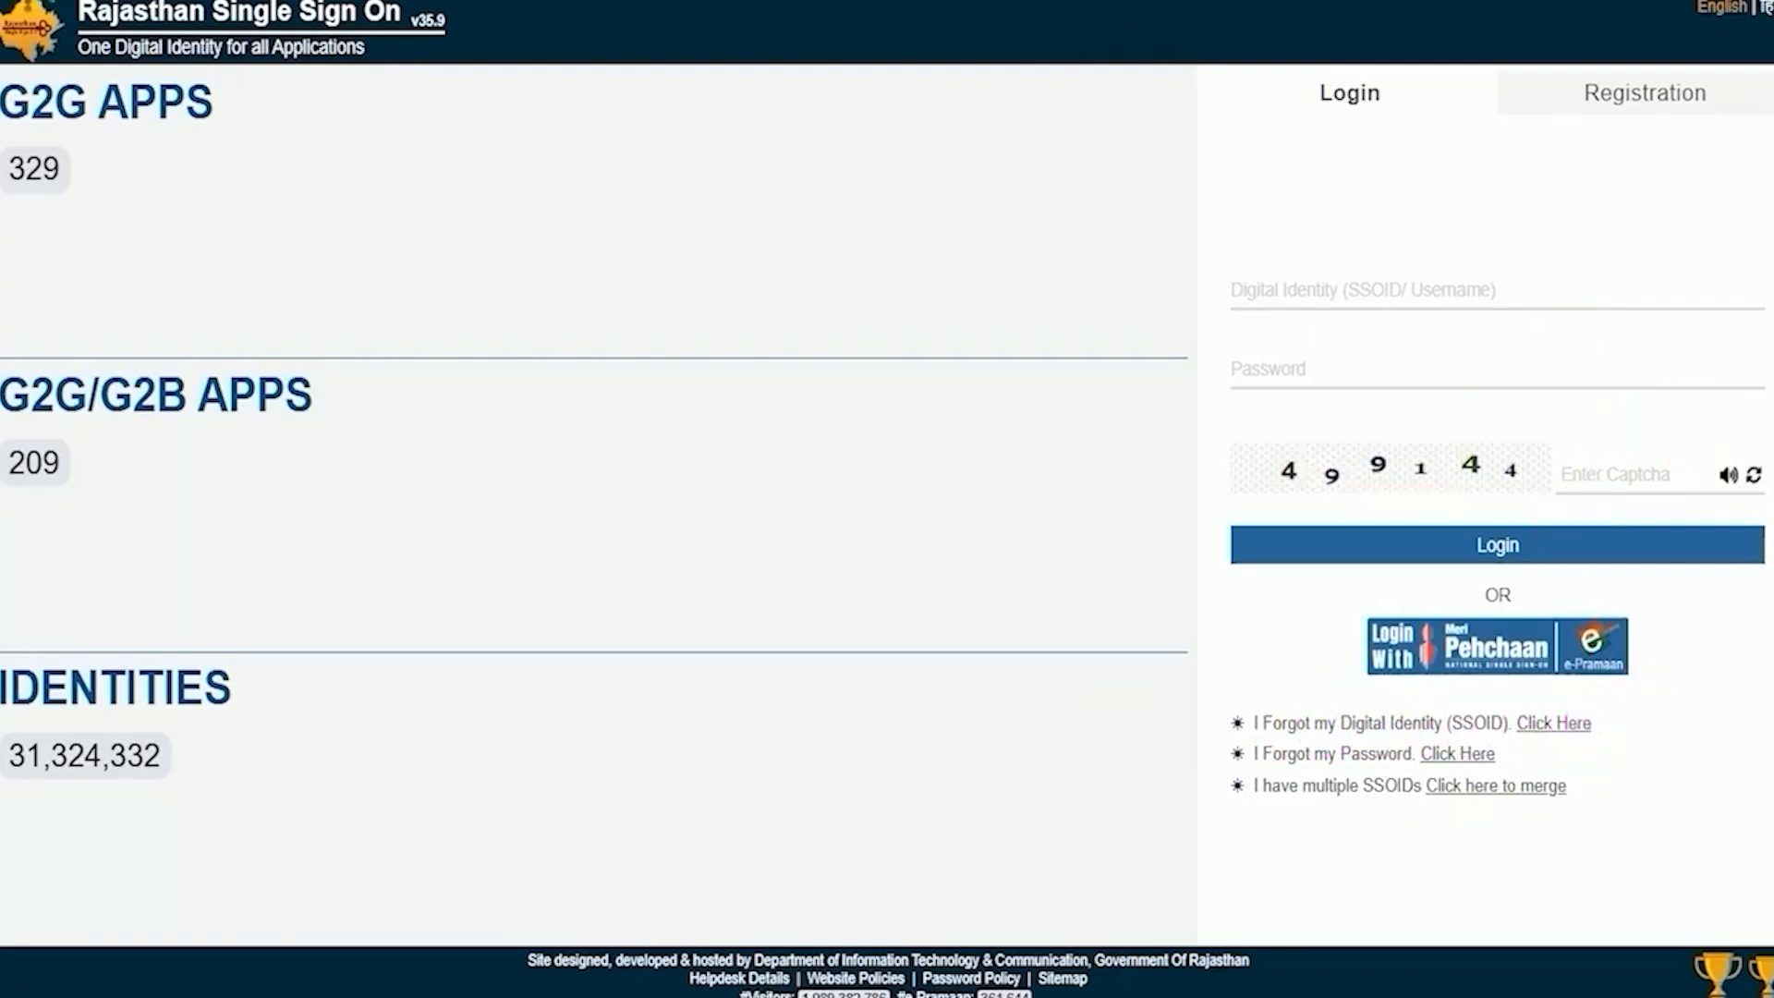
left_click_drag(1607, 724, 1679, 668)
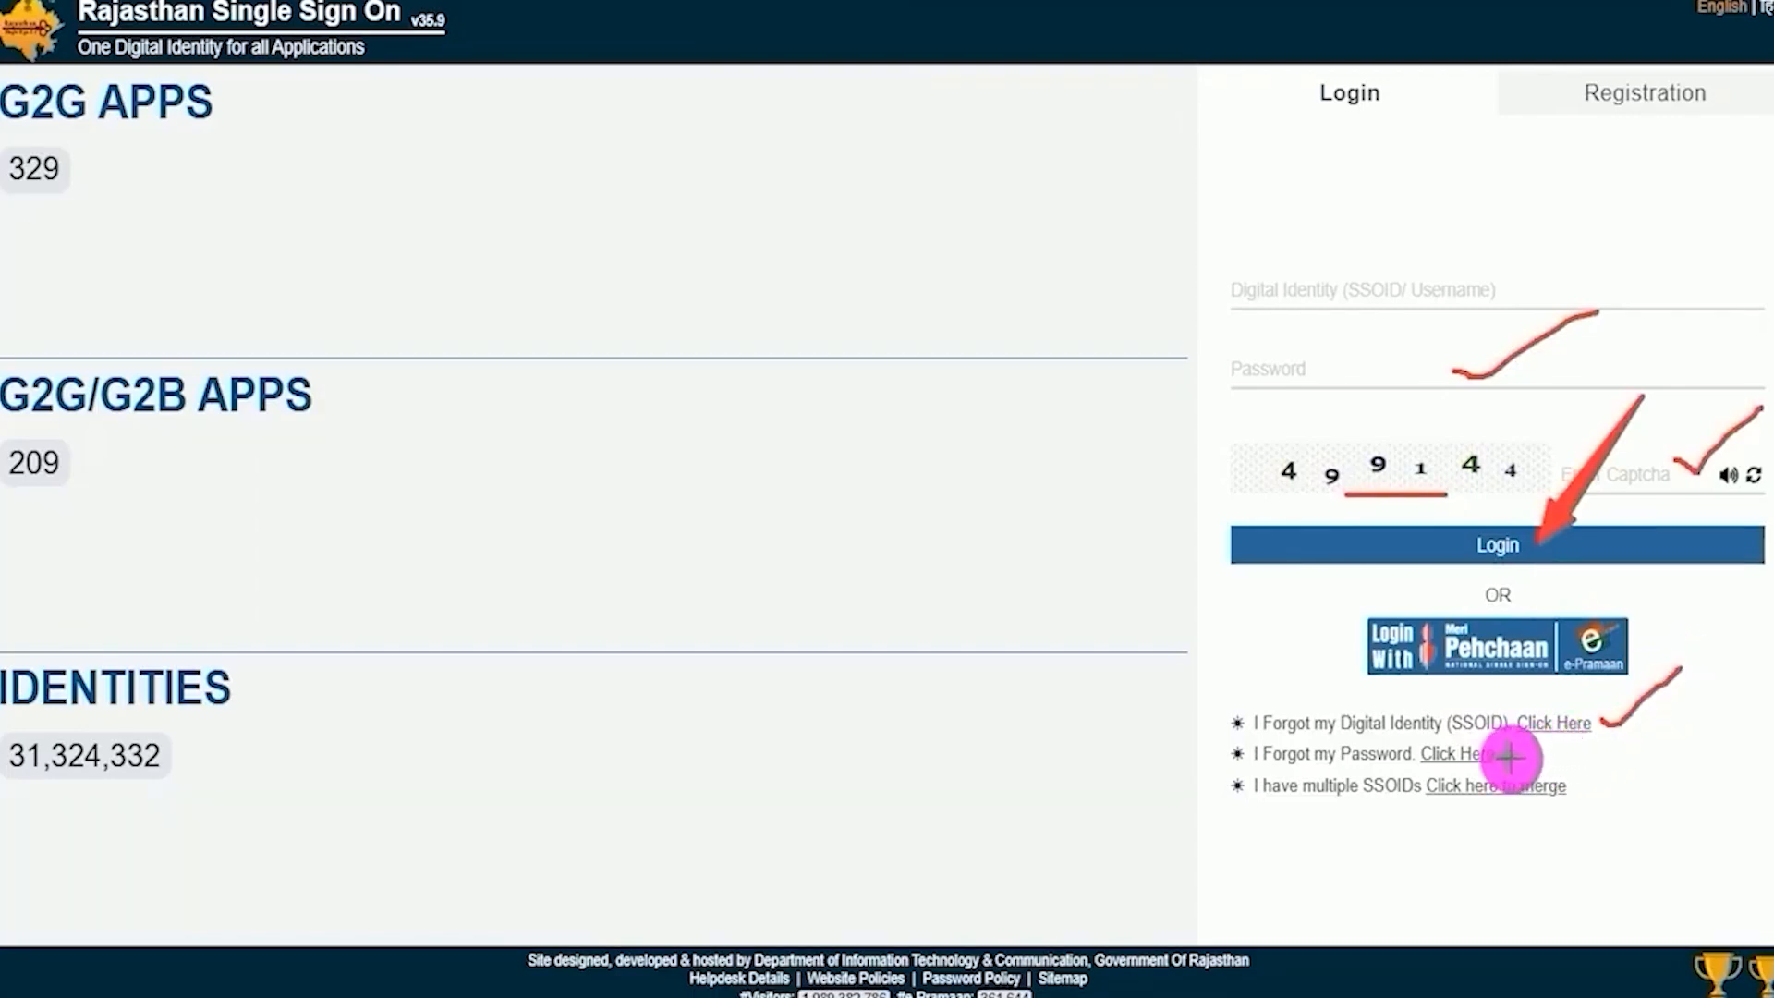
left_click_drag(1508, 757, 1558, 746)
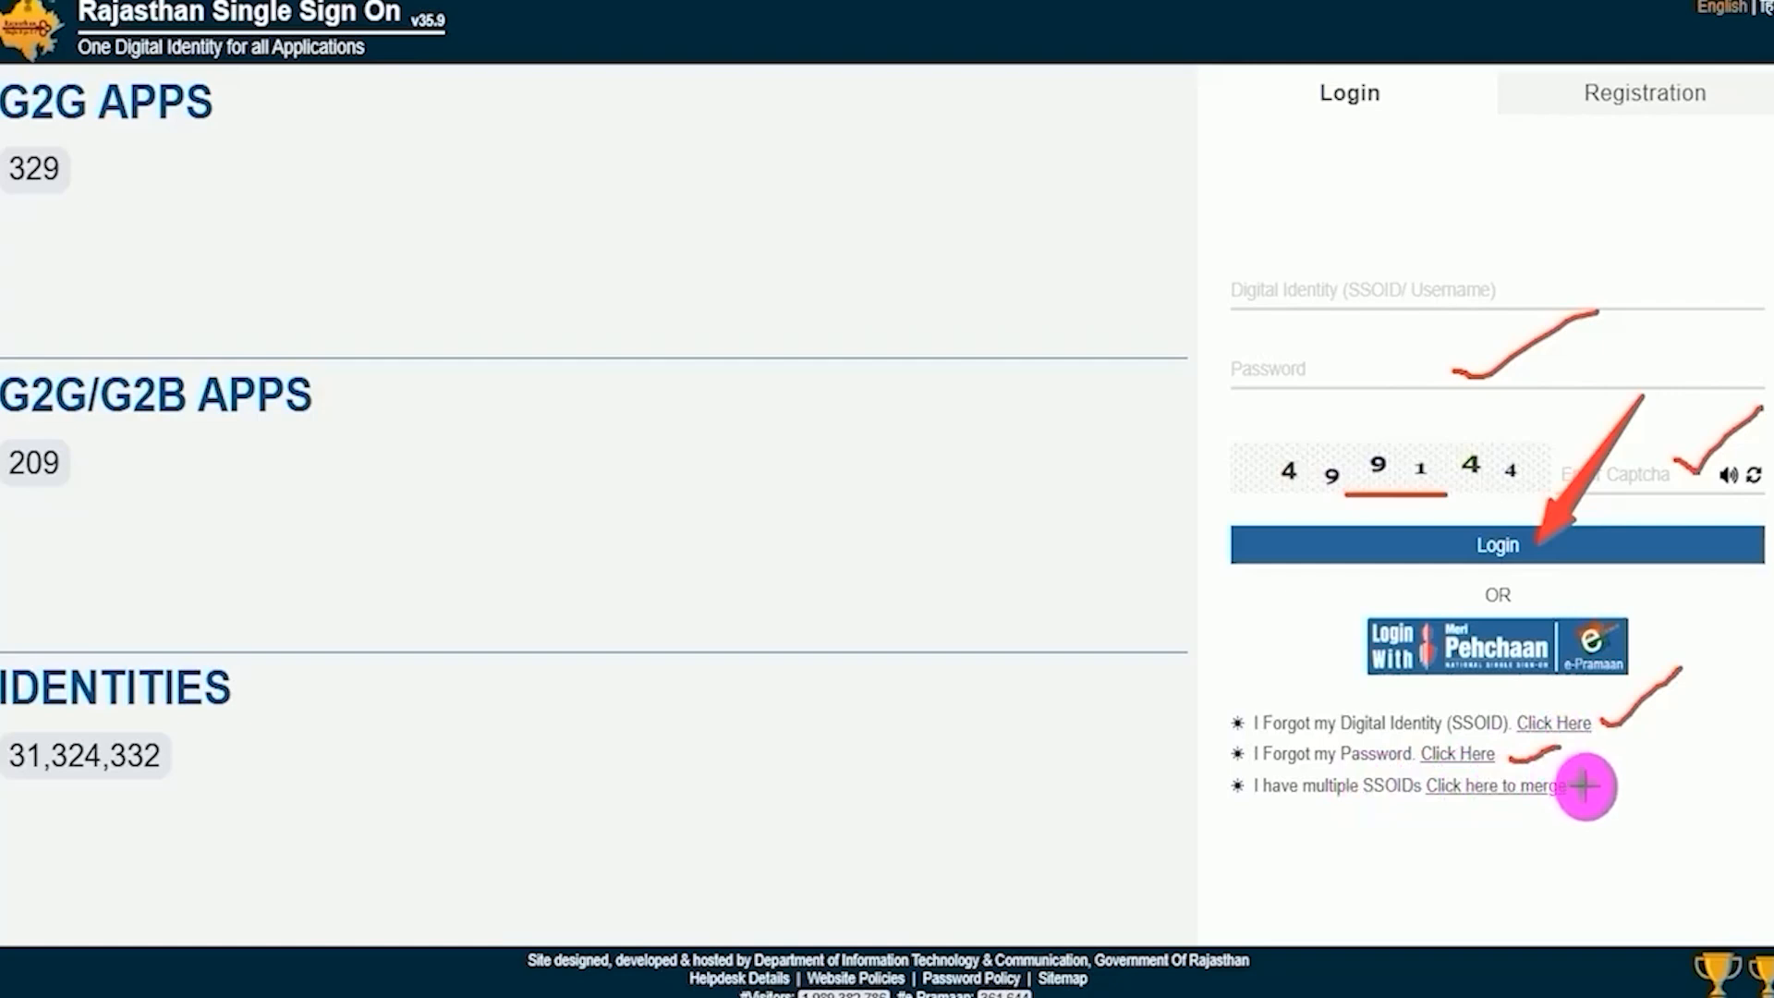
left_click_drag(1585, 787, 1665, 733)
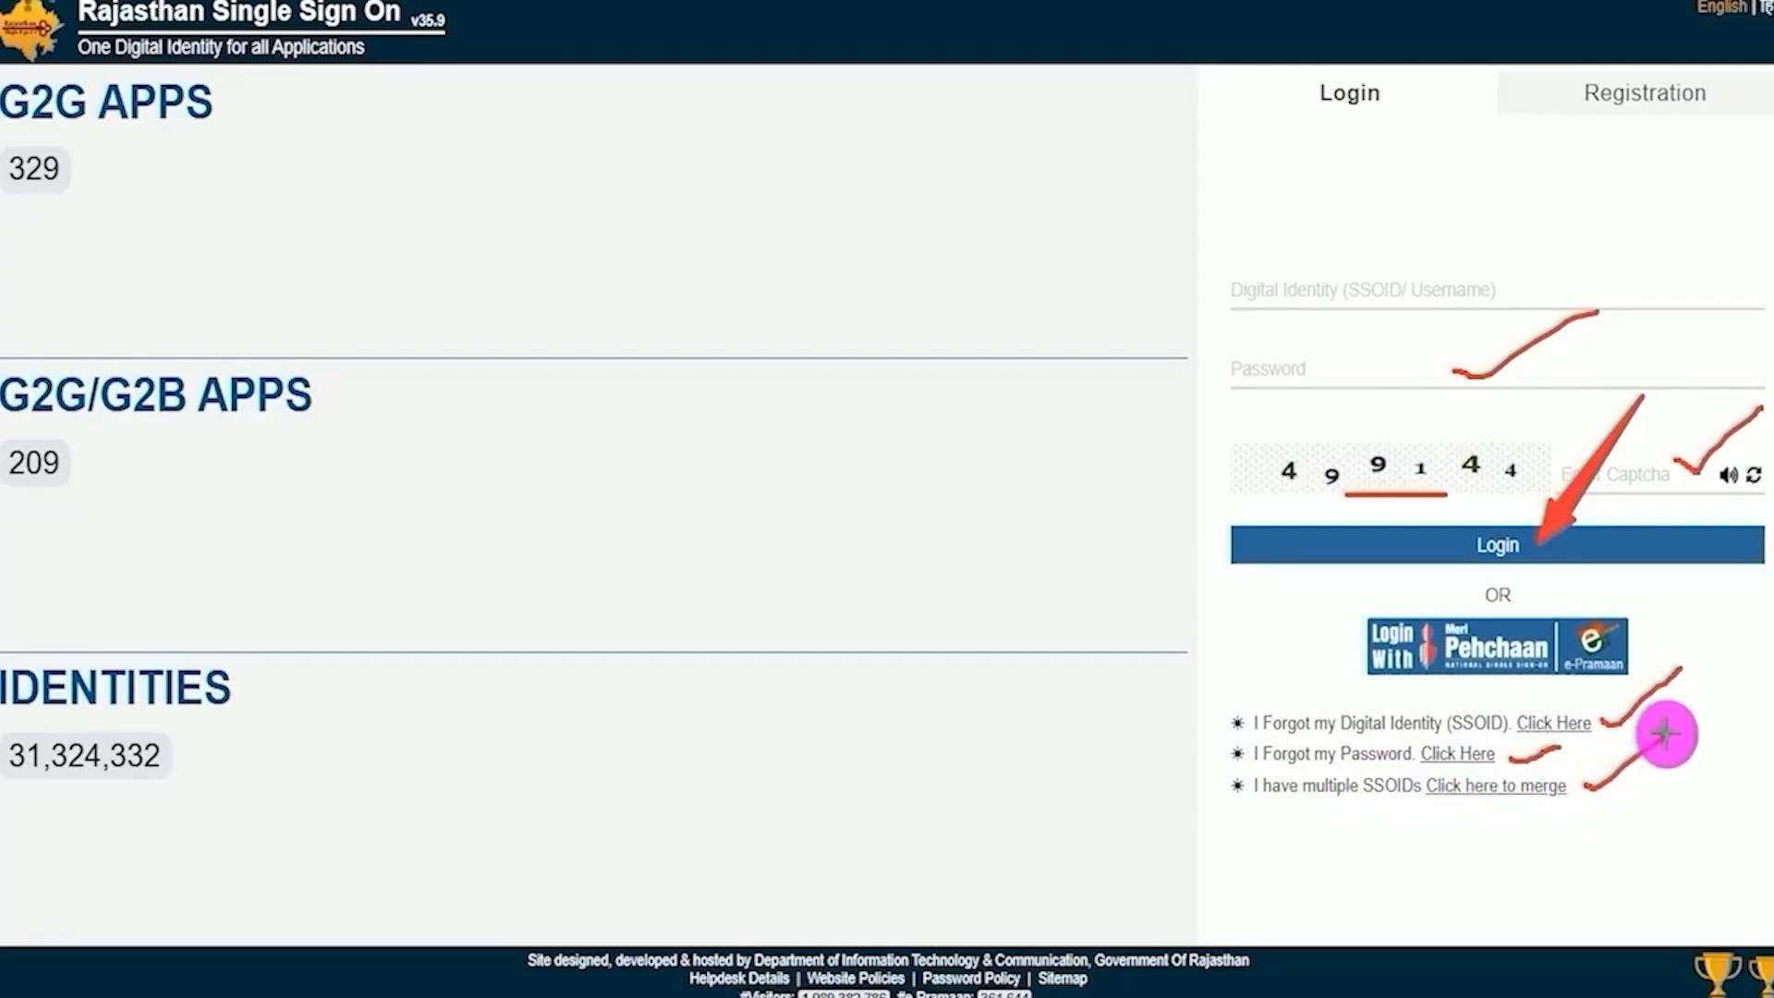
key("Escape")
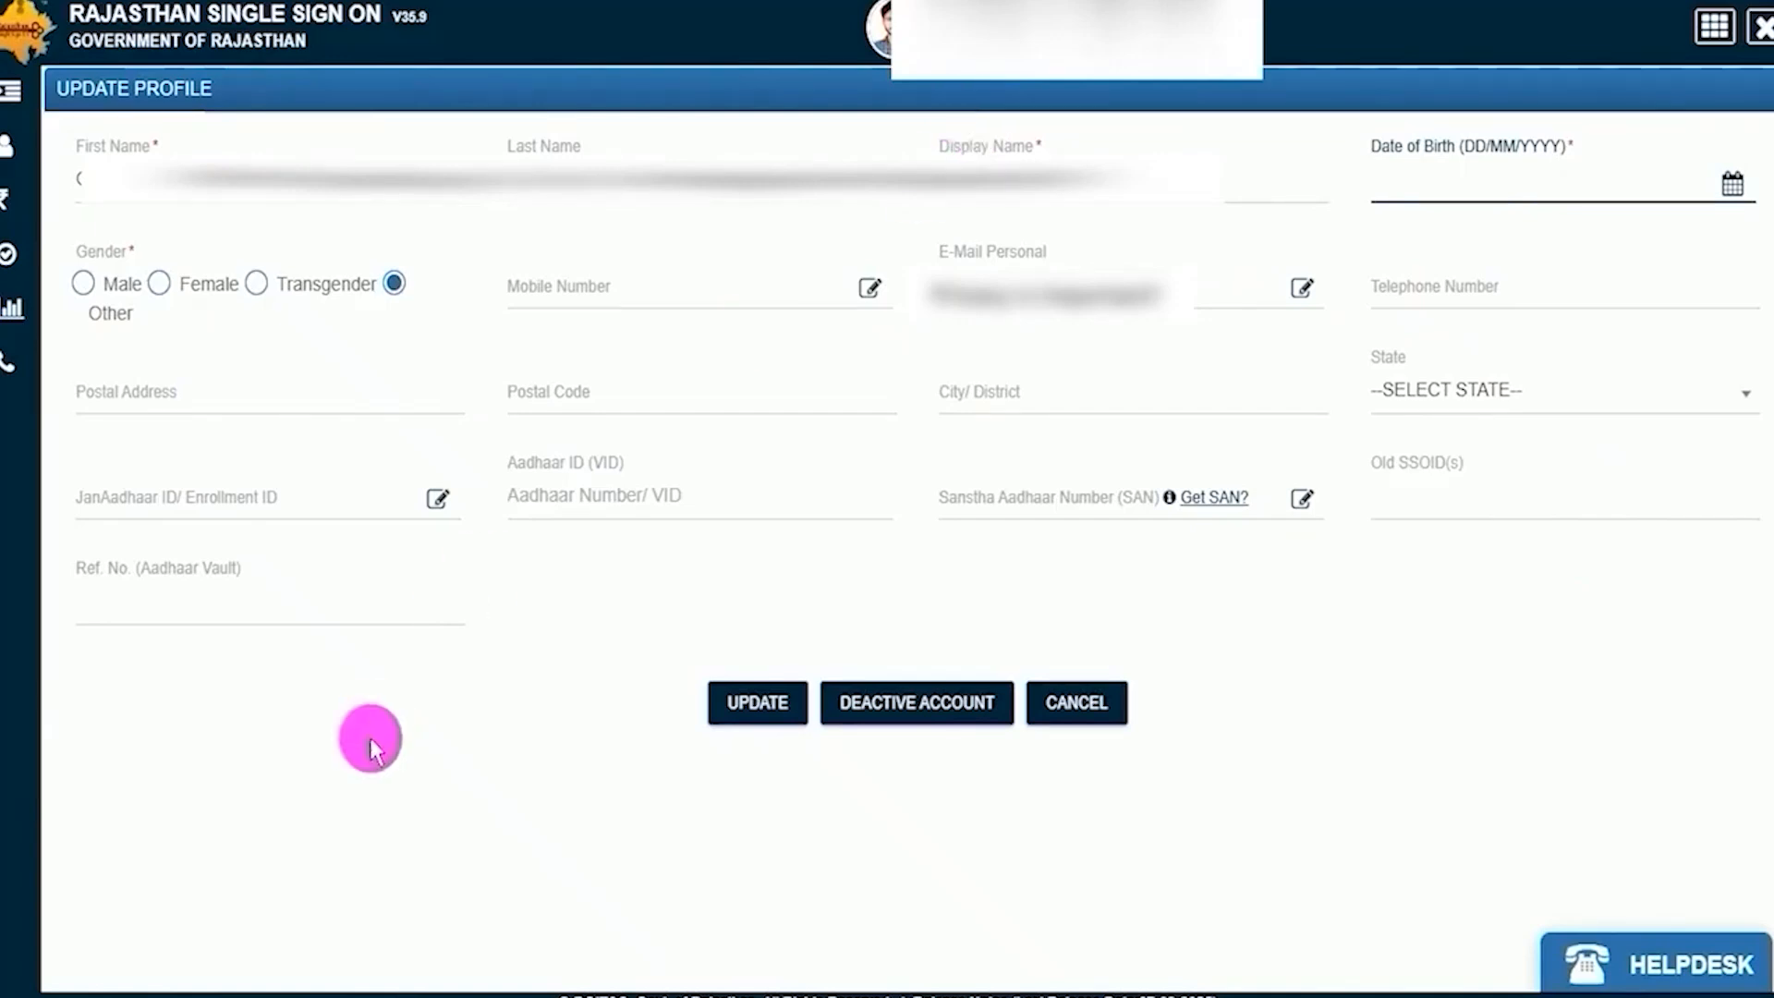
Step: Replace the account's profile photo with the portrait image from the Z - Registration folder
left_click(445, 722)
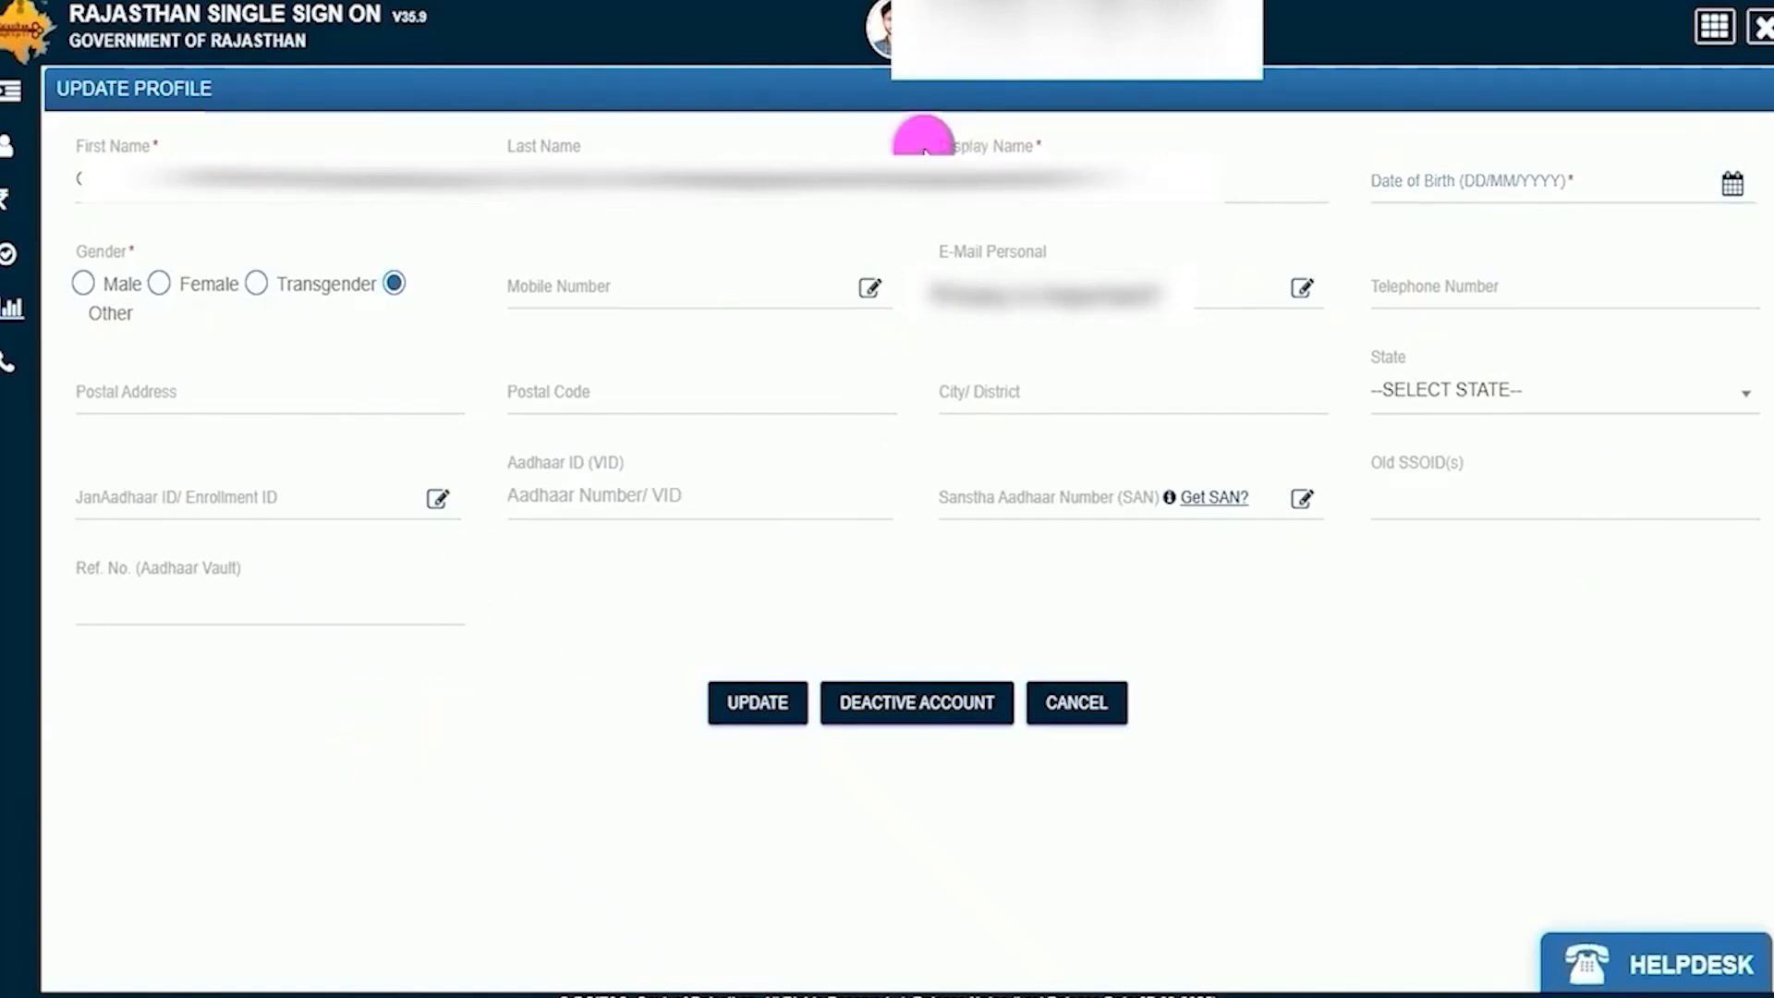
left_click(882, 30)
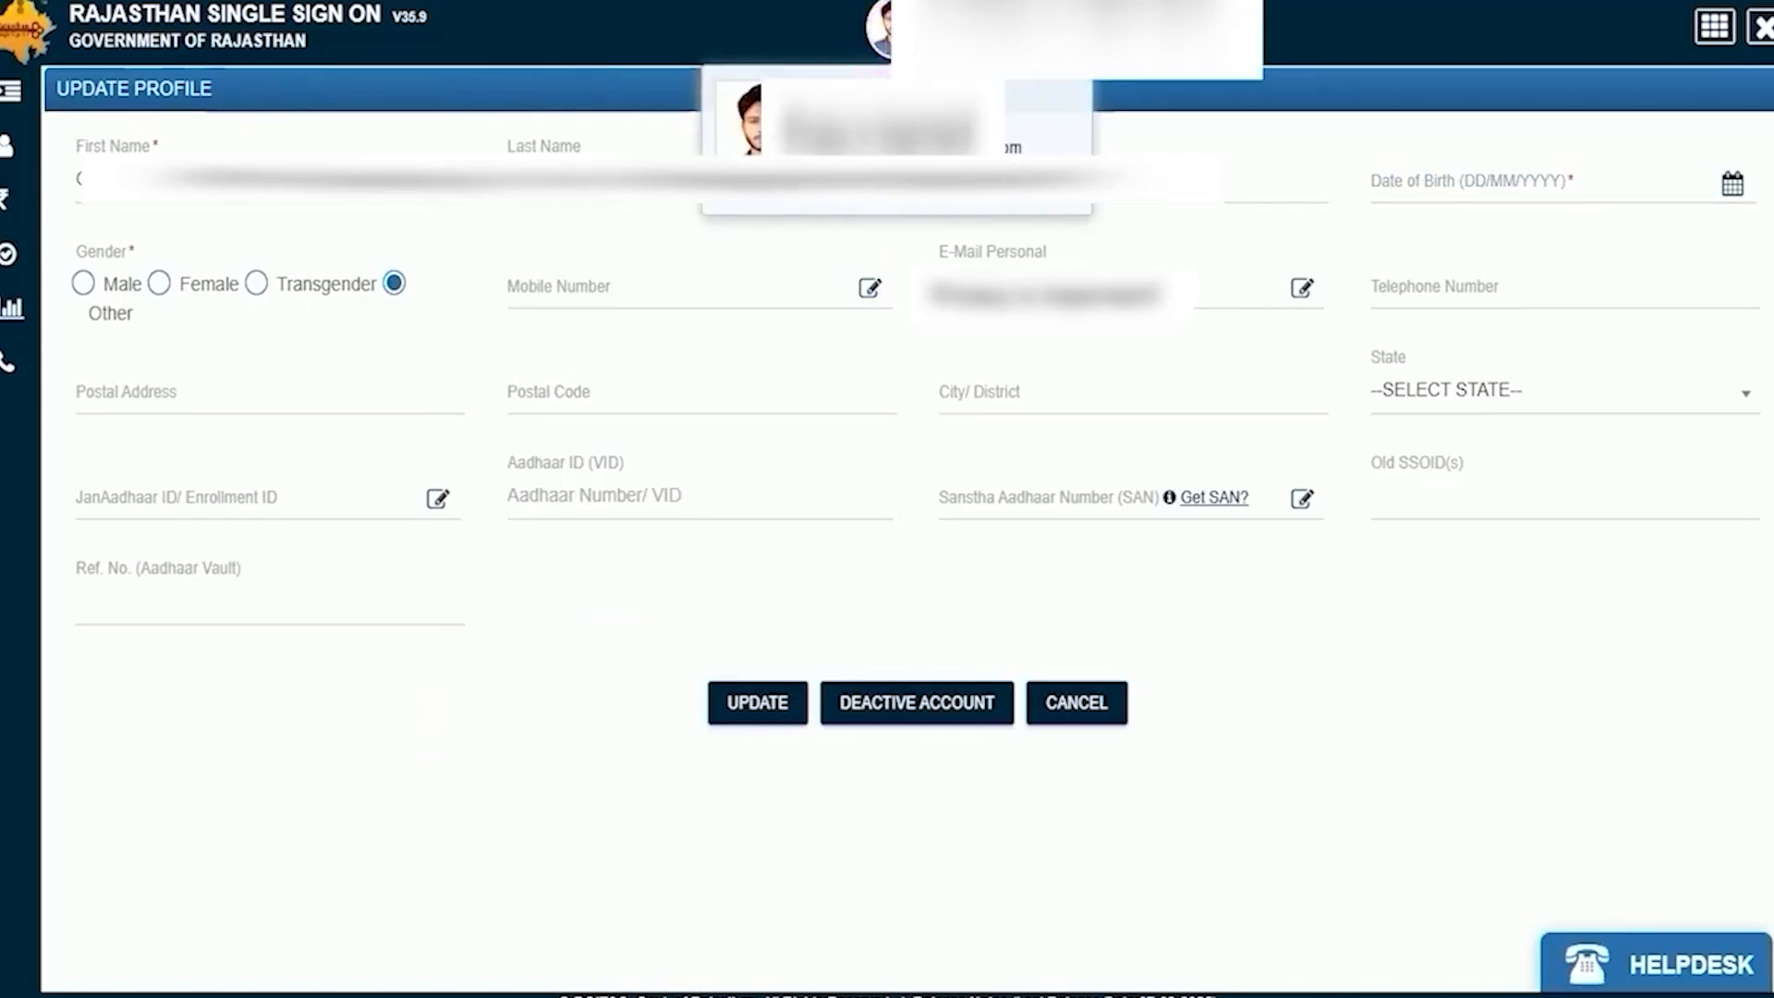
left_click(748, 120)
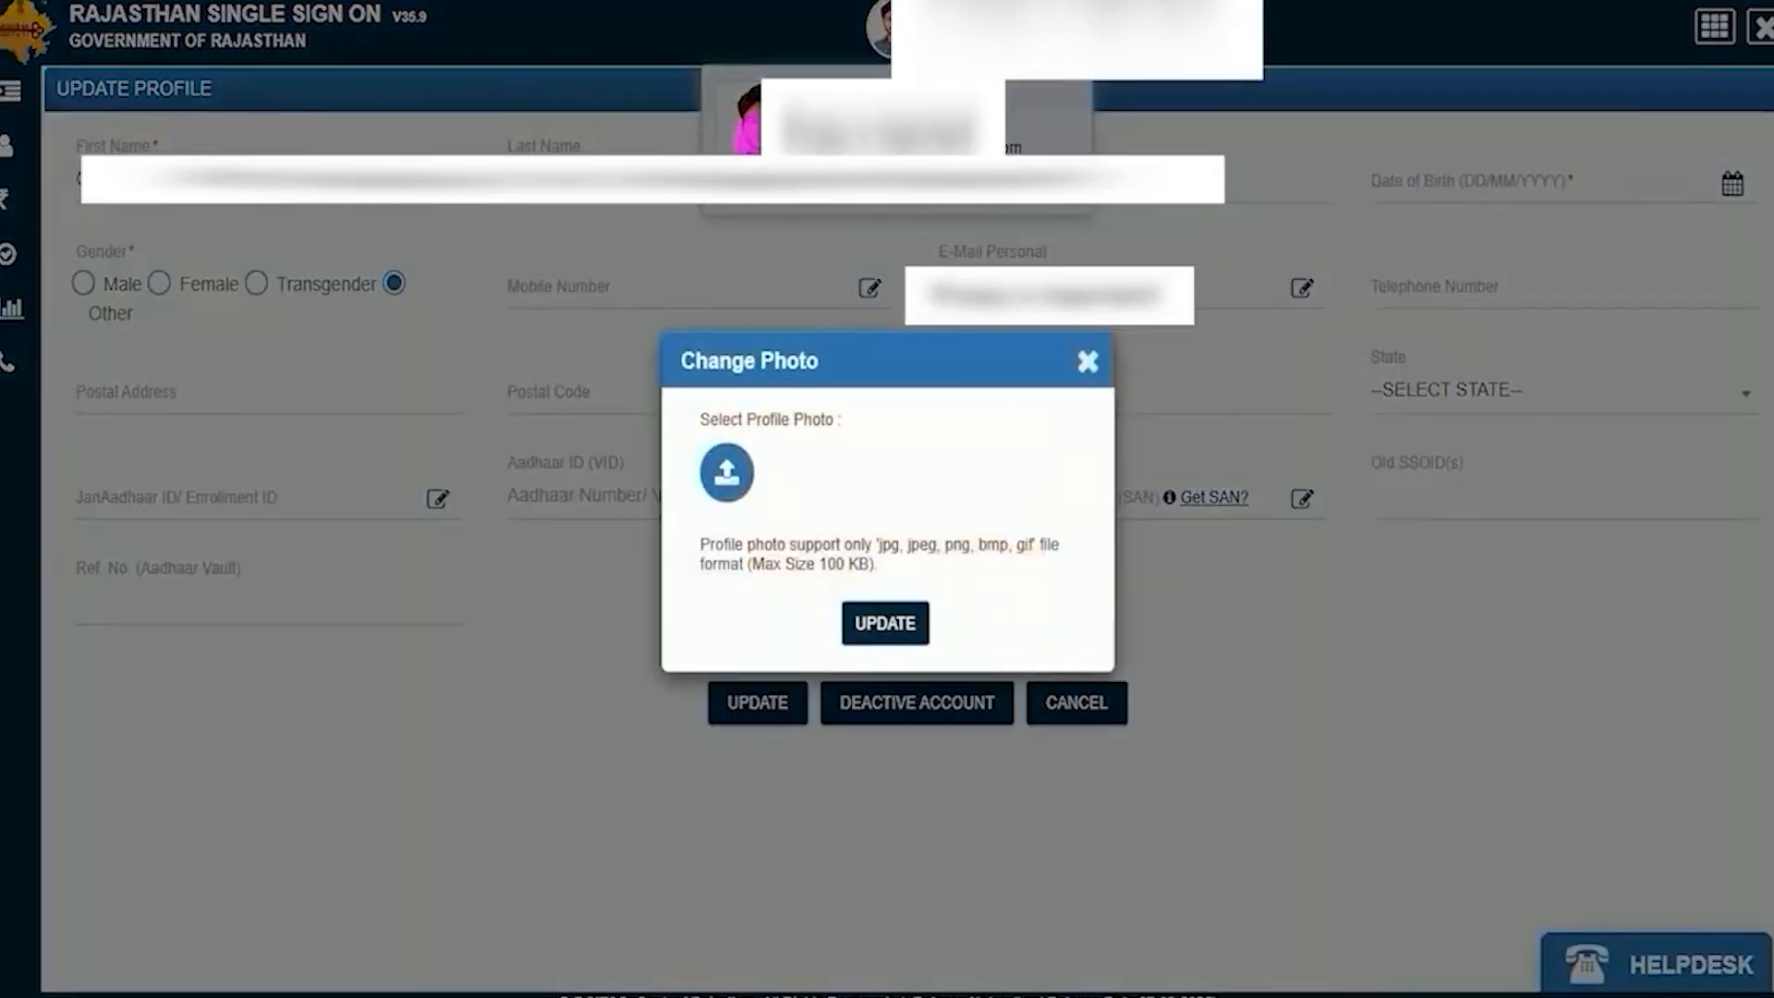
left_click(730, 471)
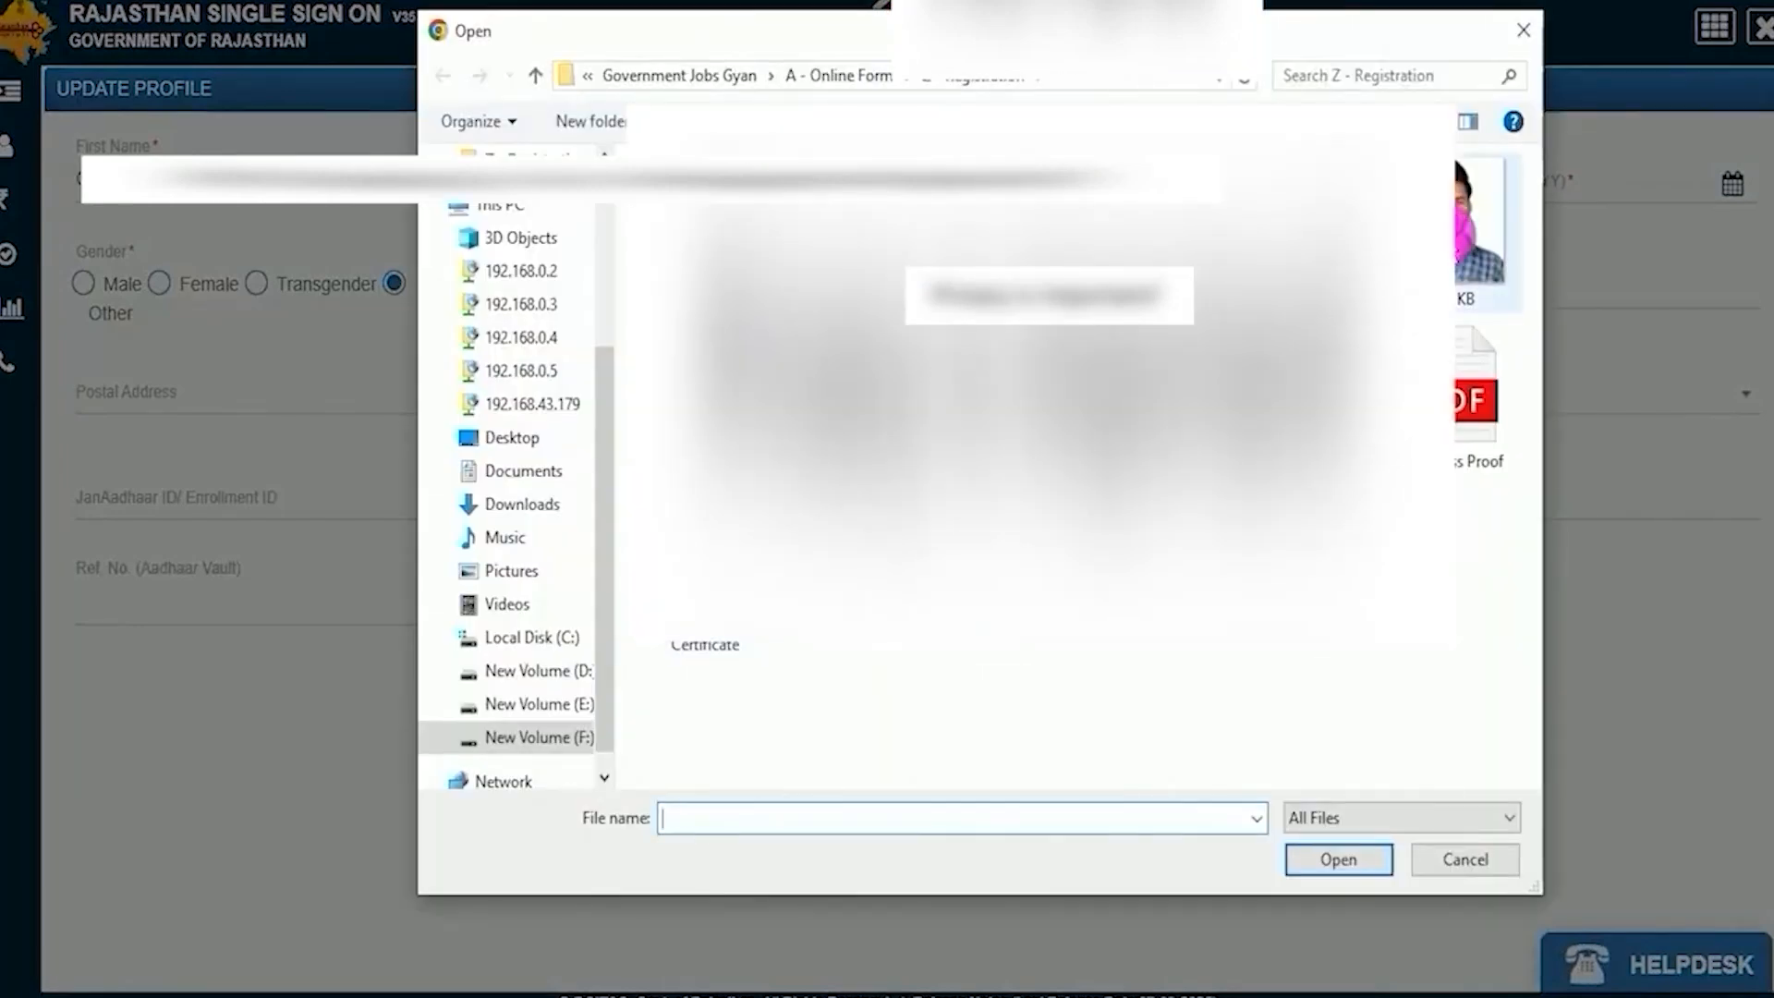
double_click(1446, 231)
left_click(876, 626)
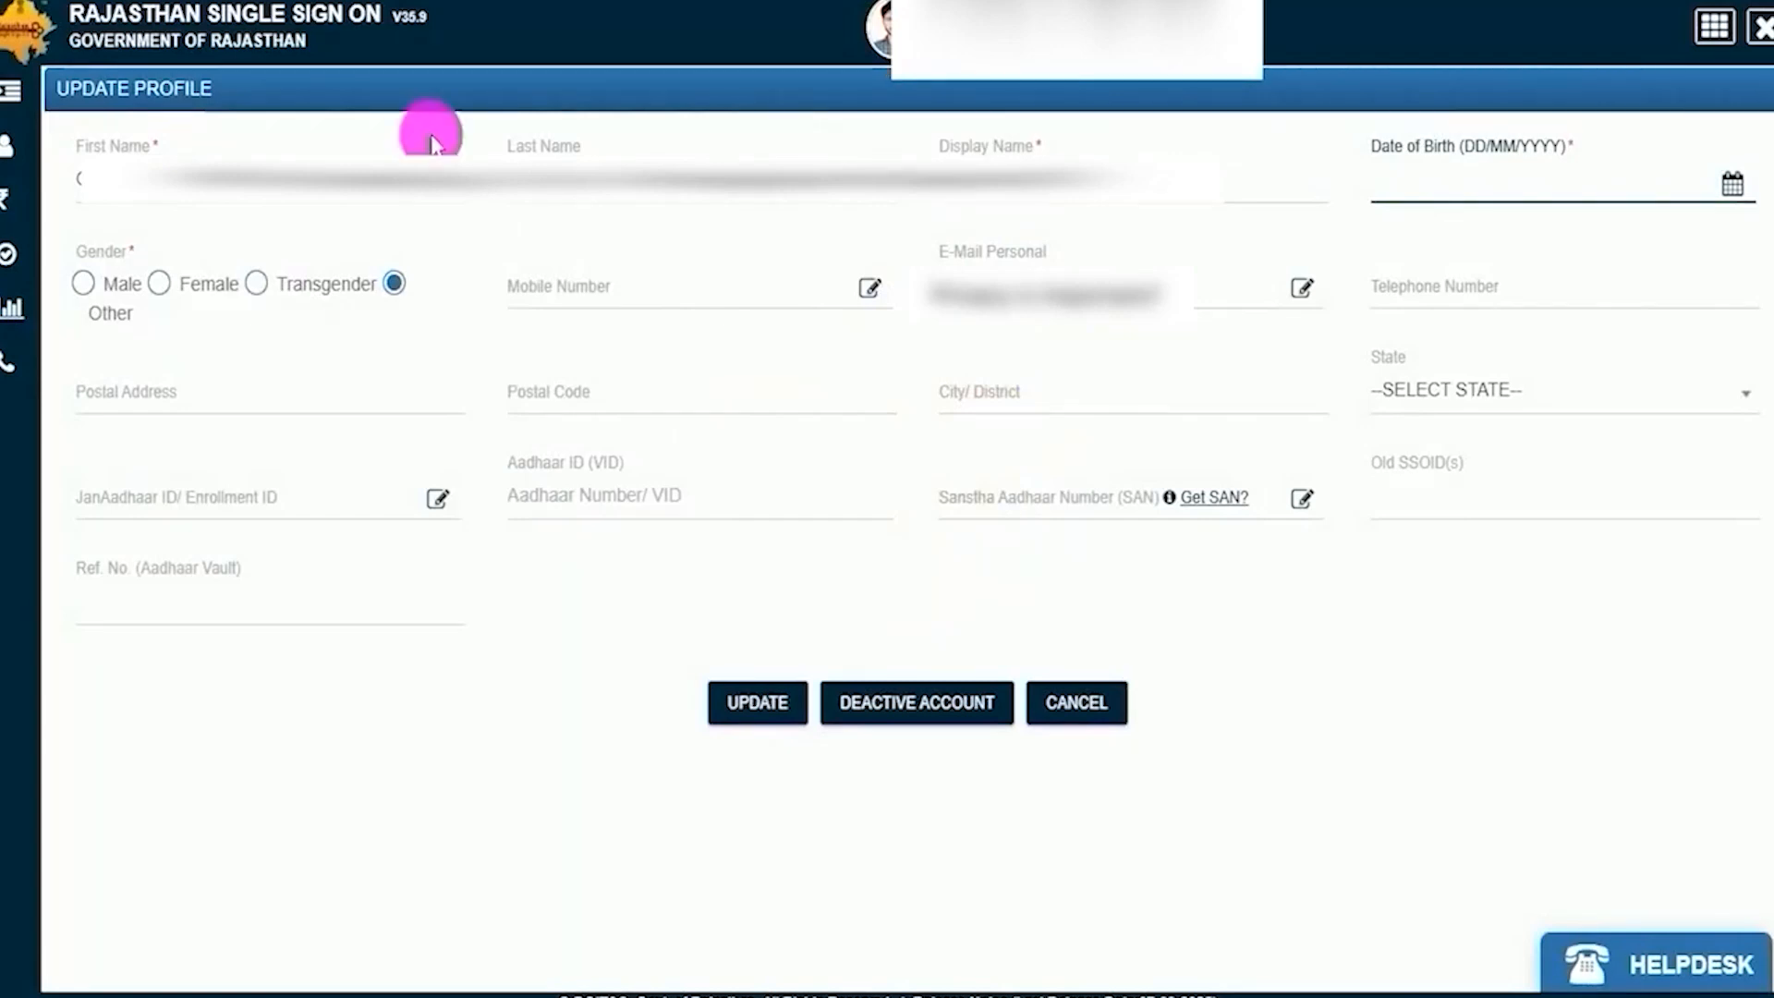
Step: Fill in the profile's first name, last name, display name and date of birth, and set the gender to Male
left_click(92, 185)
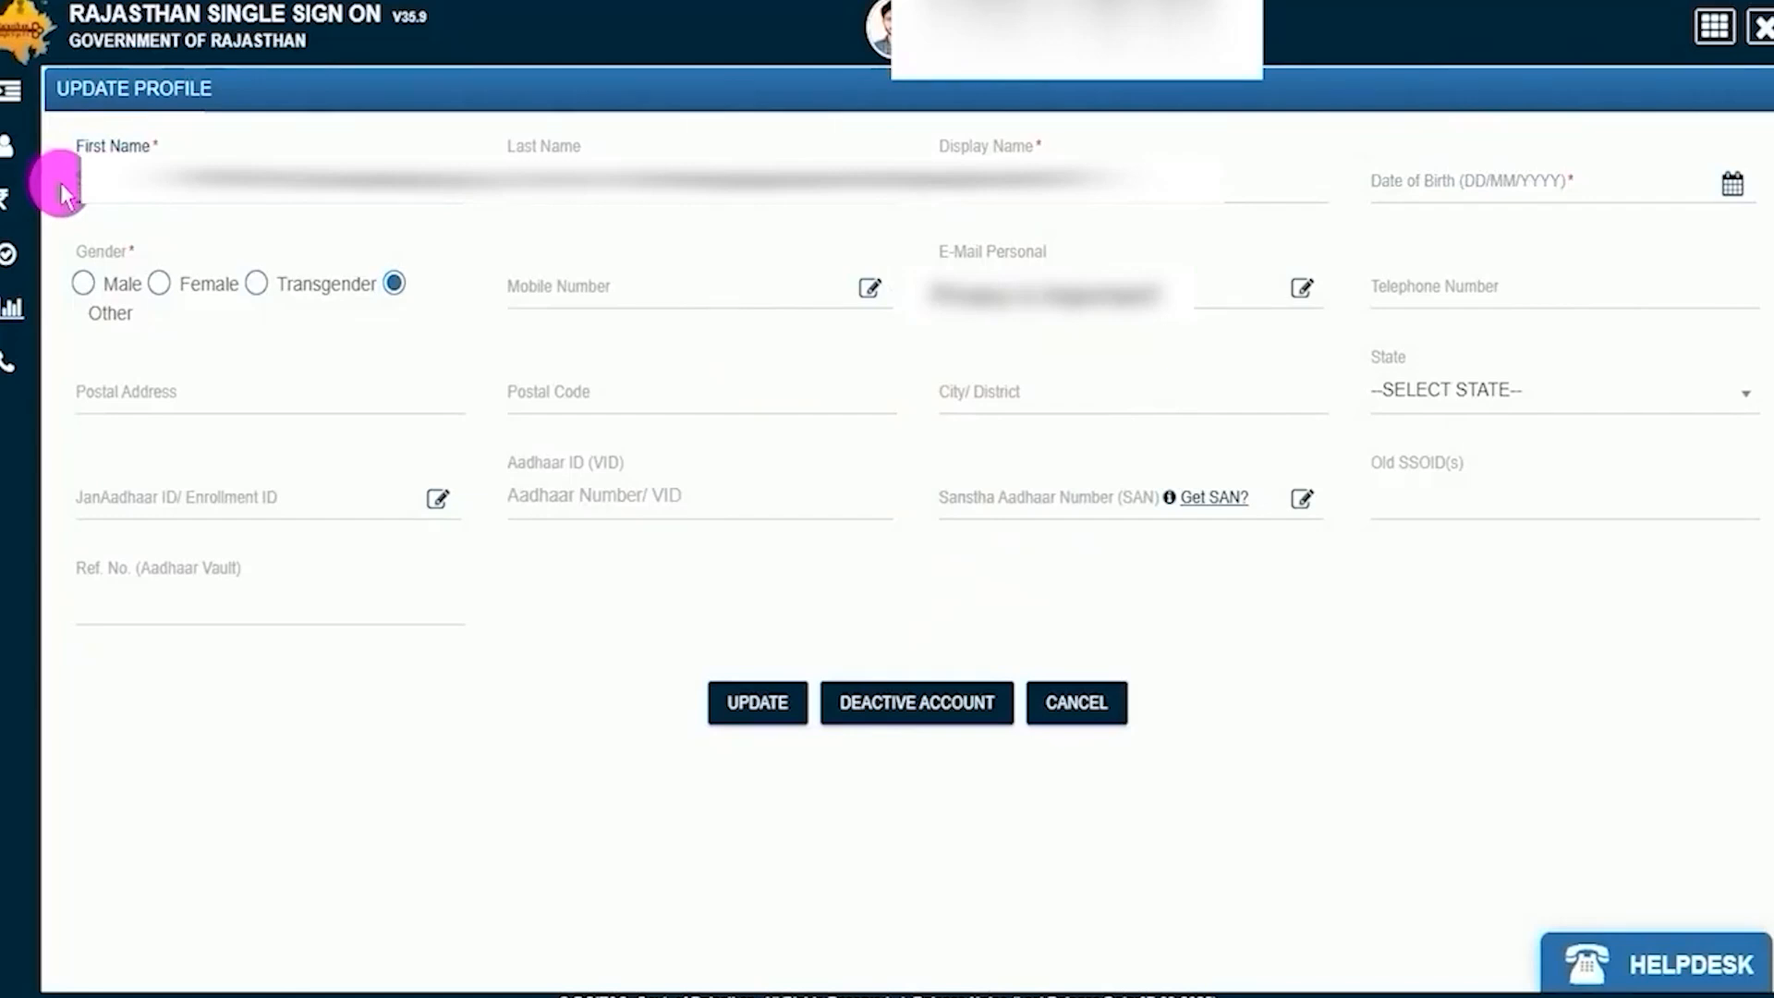
left_click(612, 181)
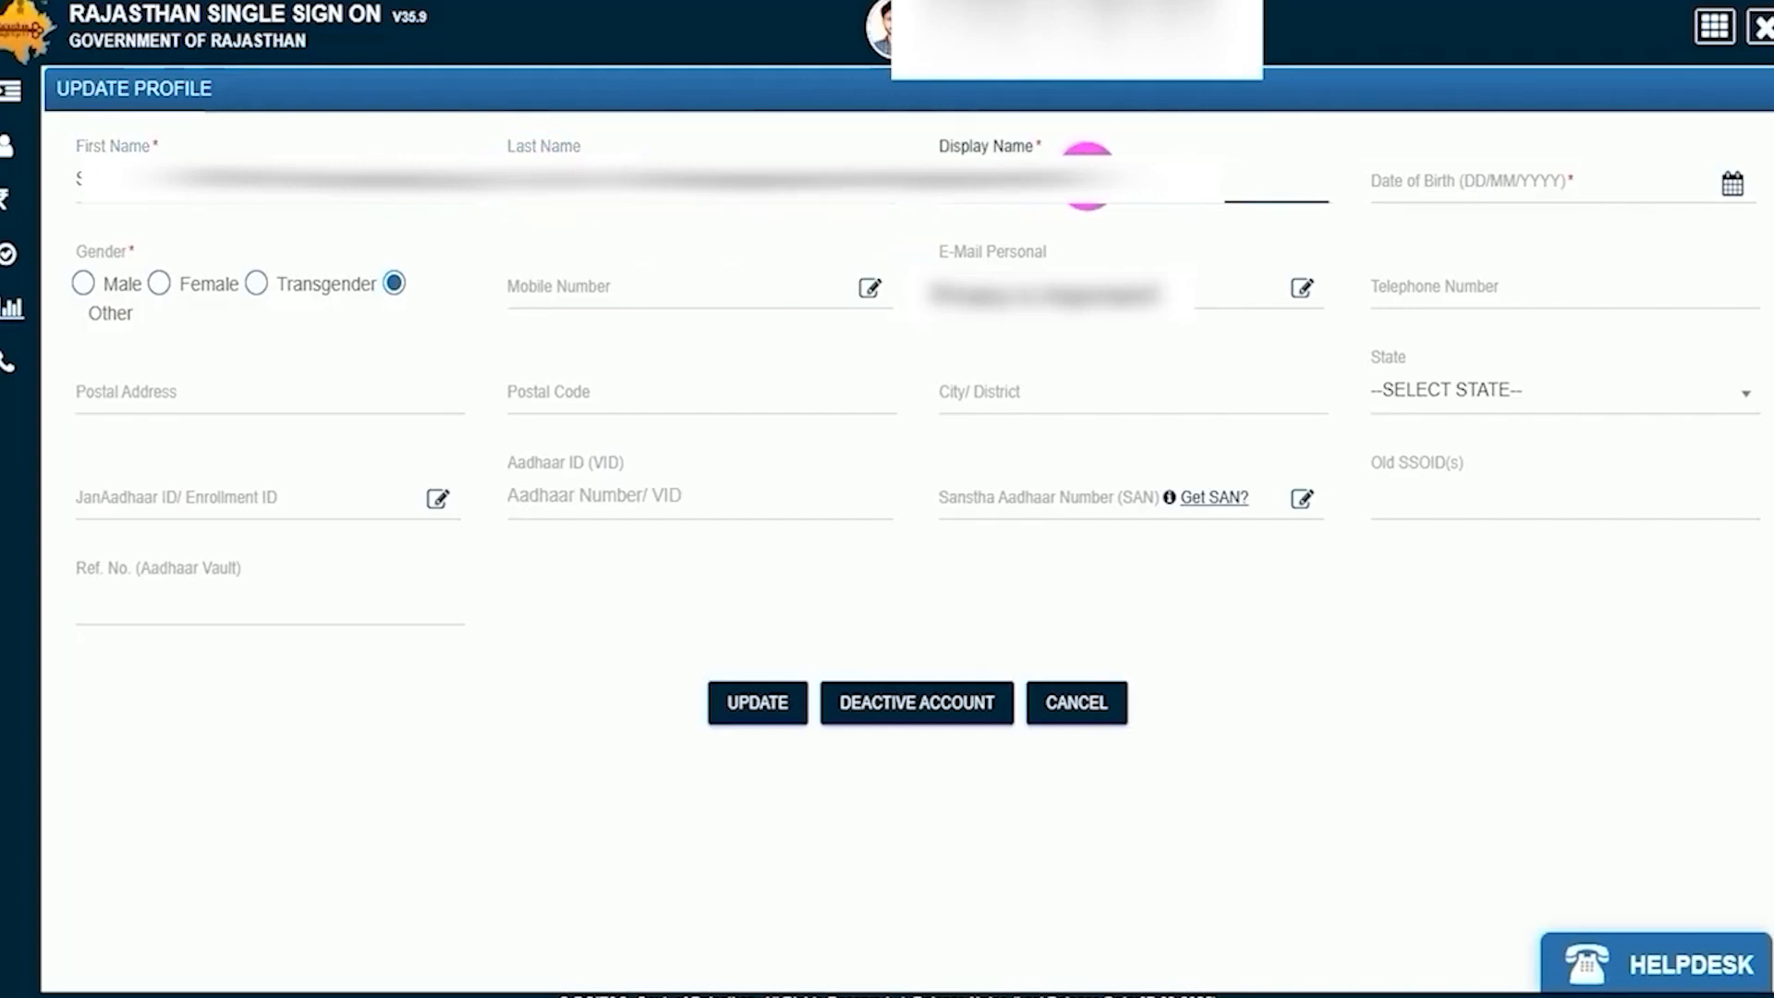
left_click(944, 180)
left_click(1727, 190)
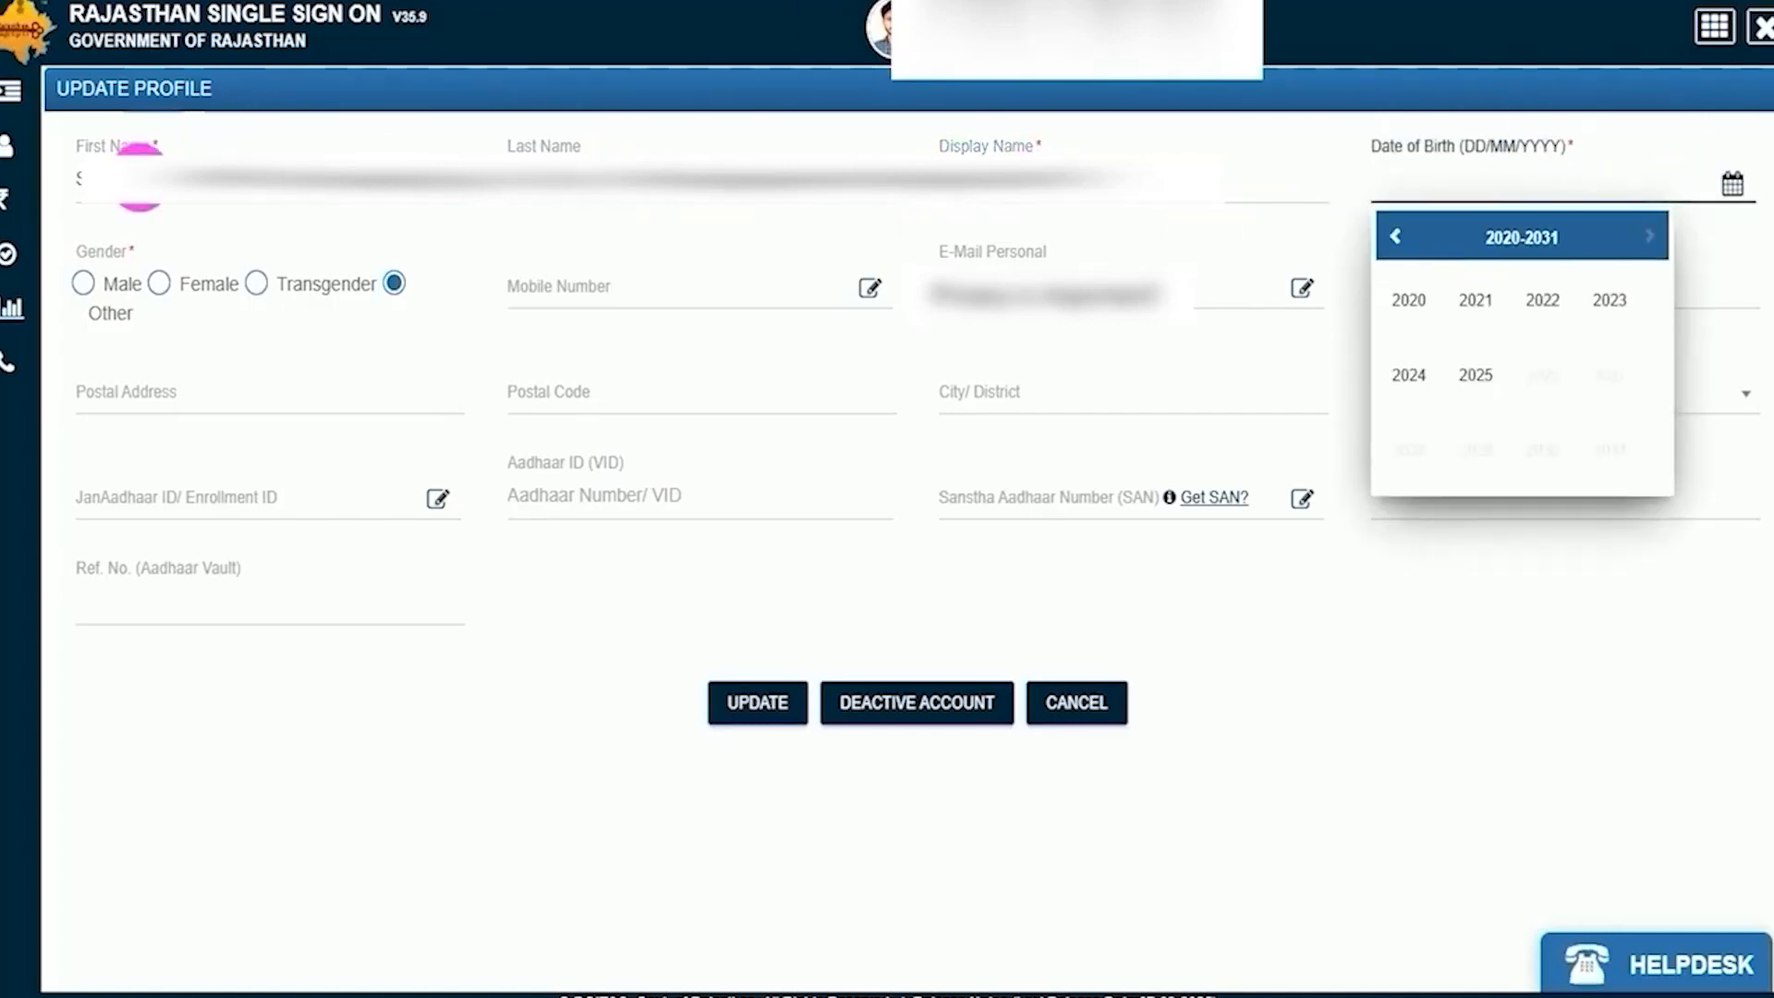
left_click(87, 284)
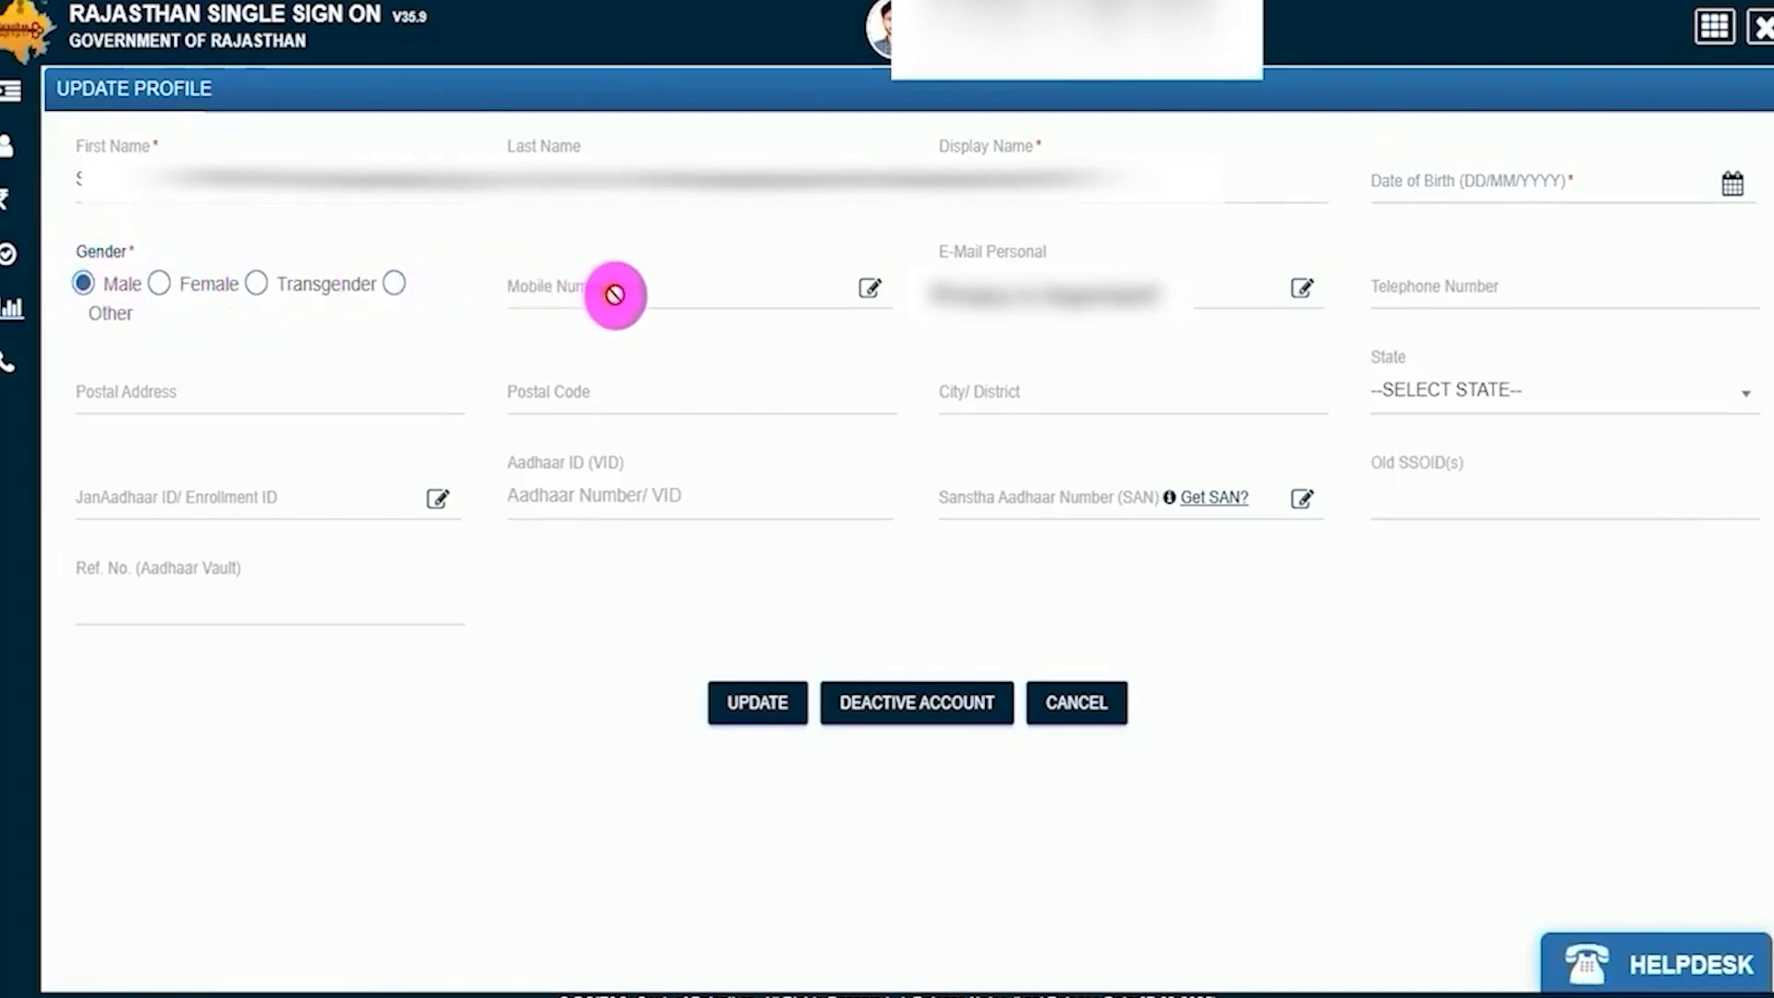
Step: Enter the new mobile number for the profile and validate it with the one-time password
left_click(869, 288)
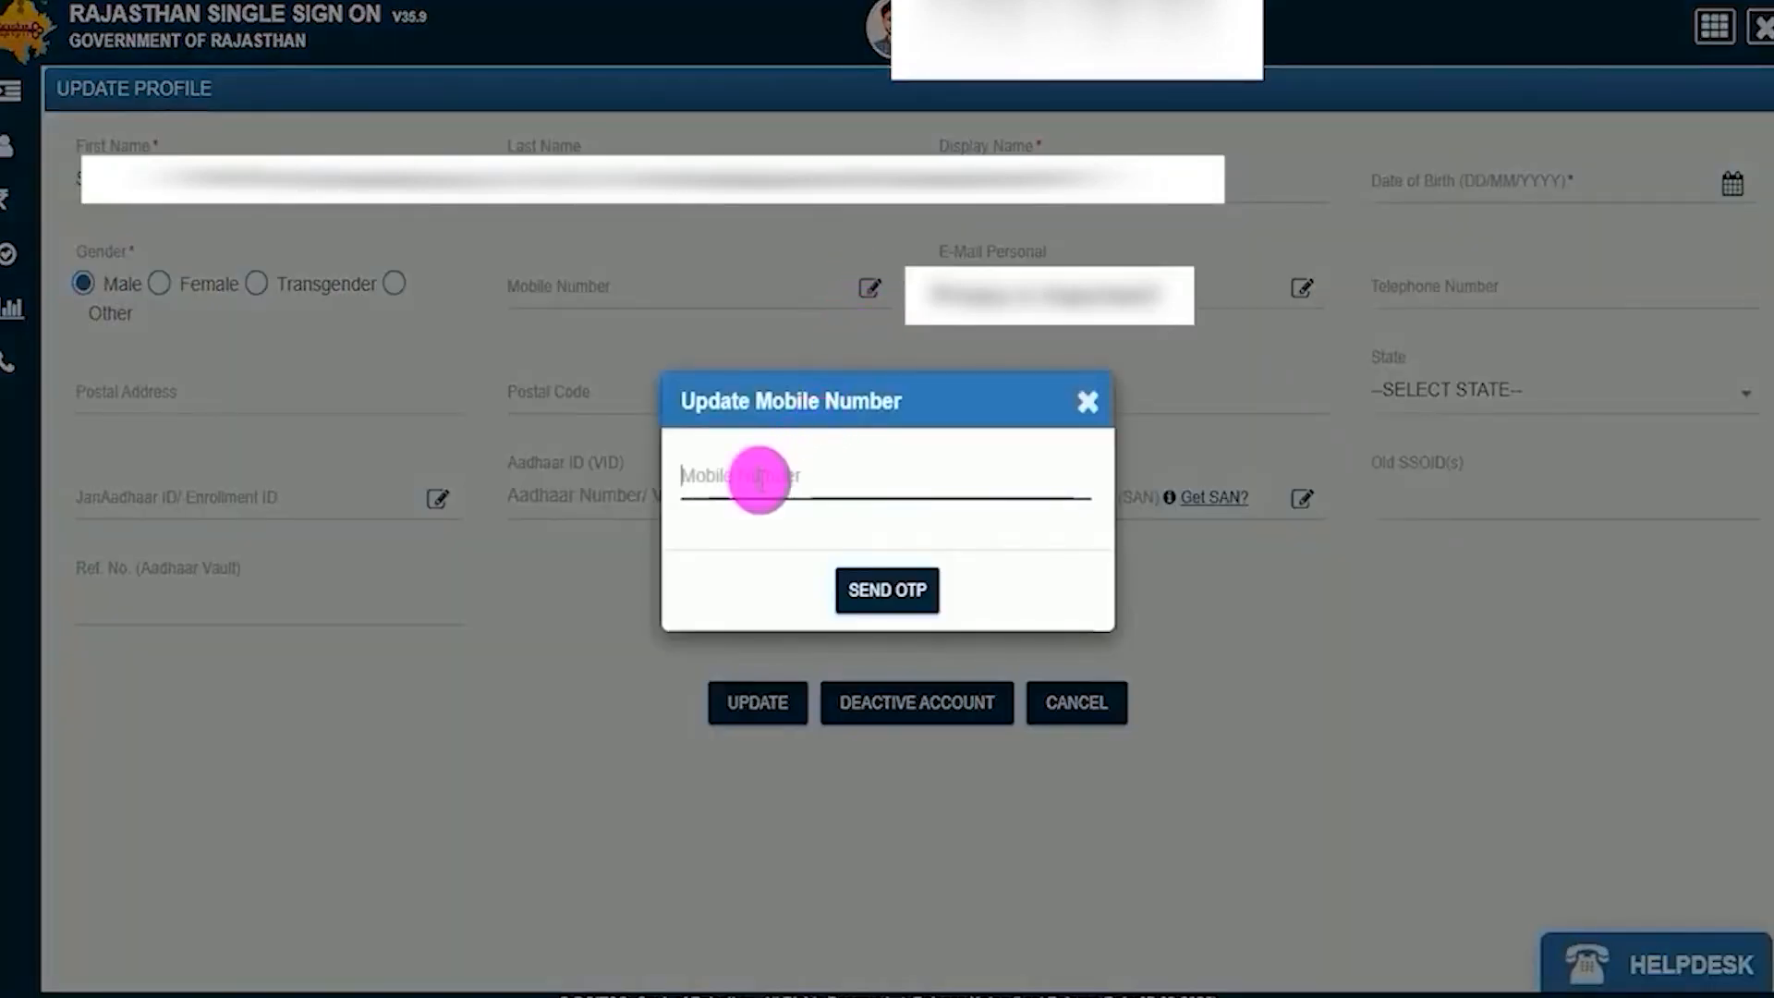
left_click(882, 591)
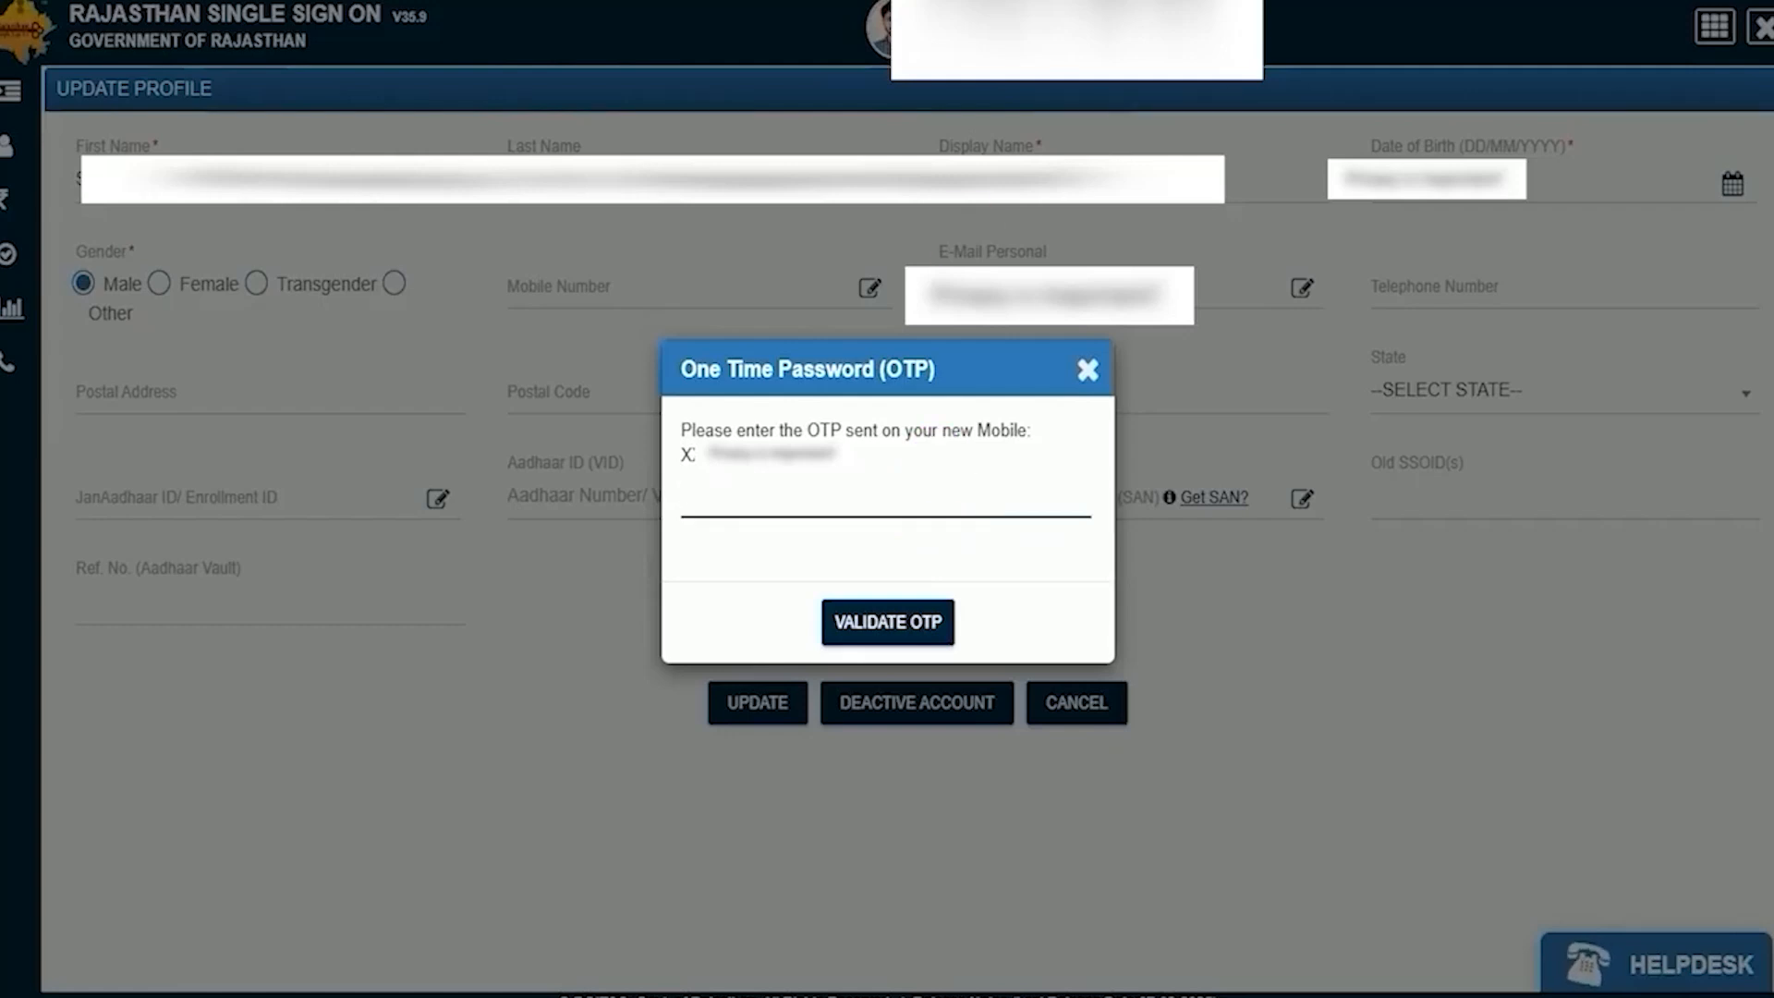
left_click_drag(1031, 458, 951, 598)
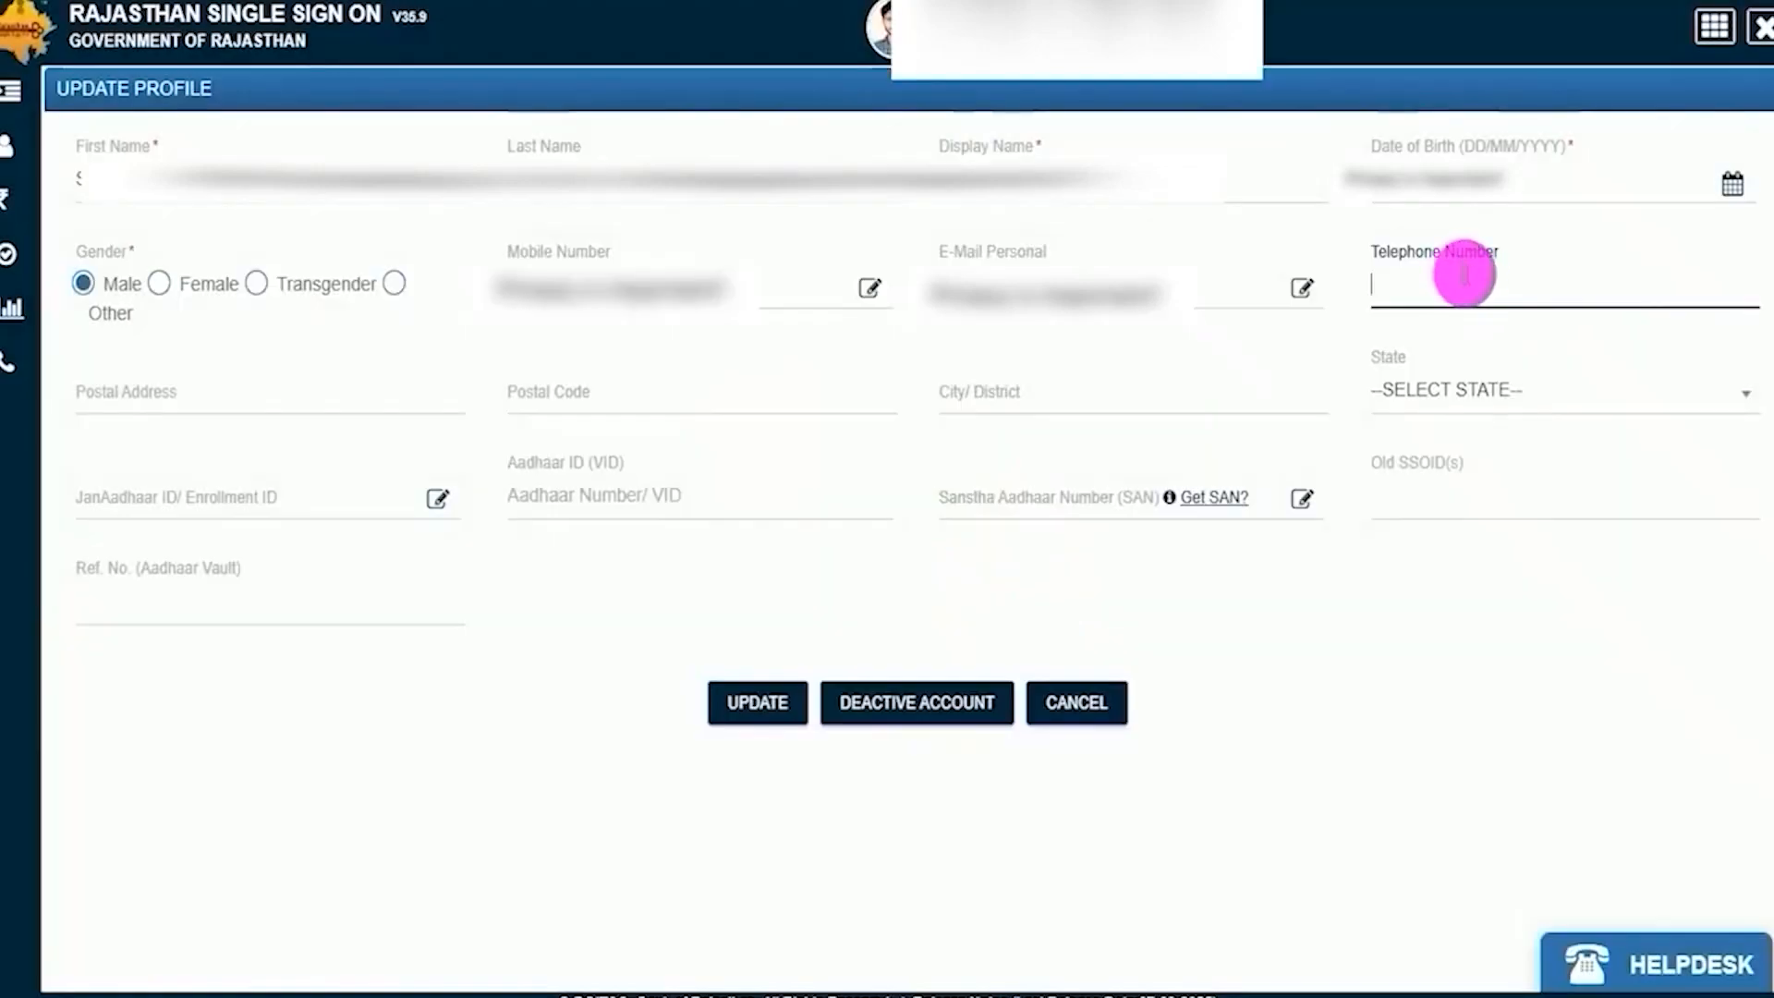
Step: Check the telephone, postal address, postal code and city fields, and select UTTAR PRADESH as the state
left_click(1446, 275)
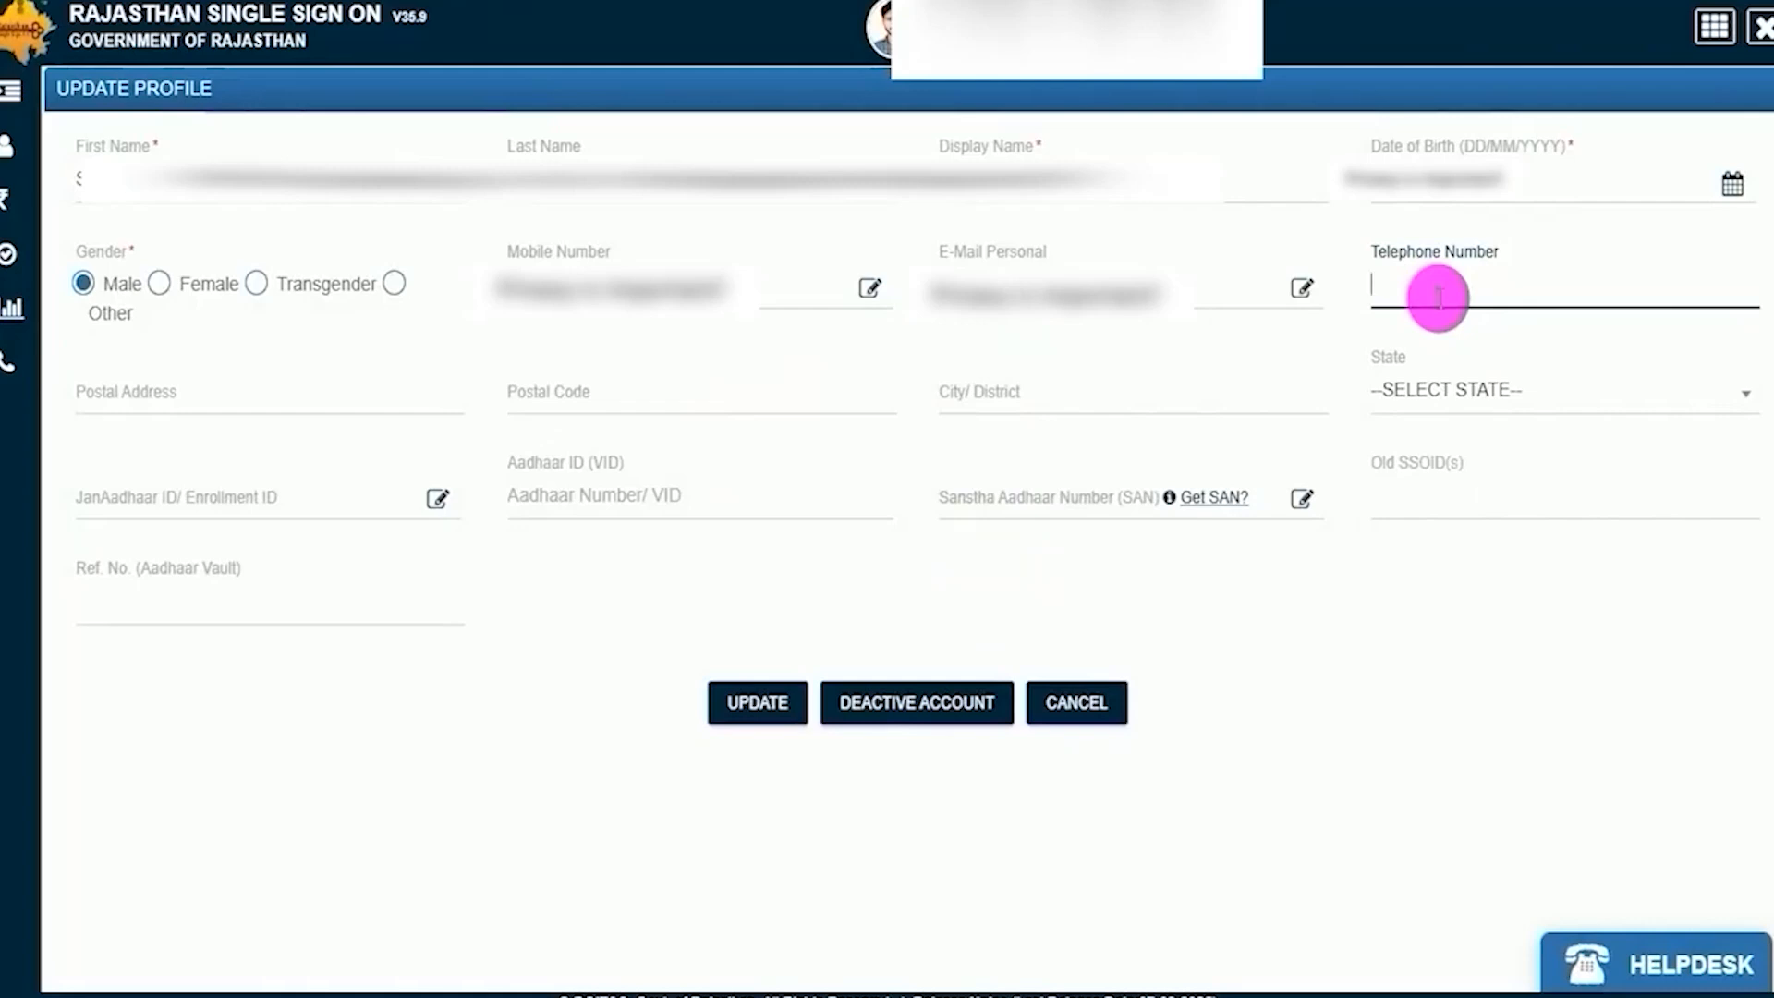
left_click(268, 403)
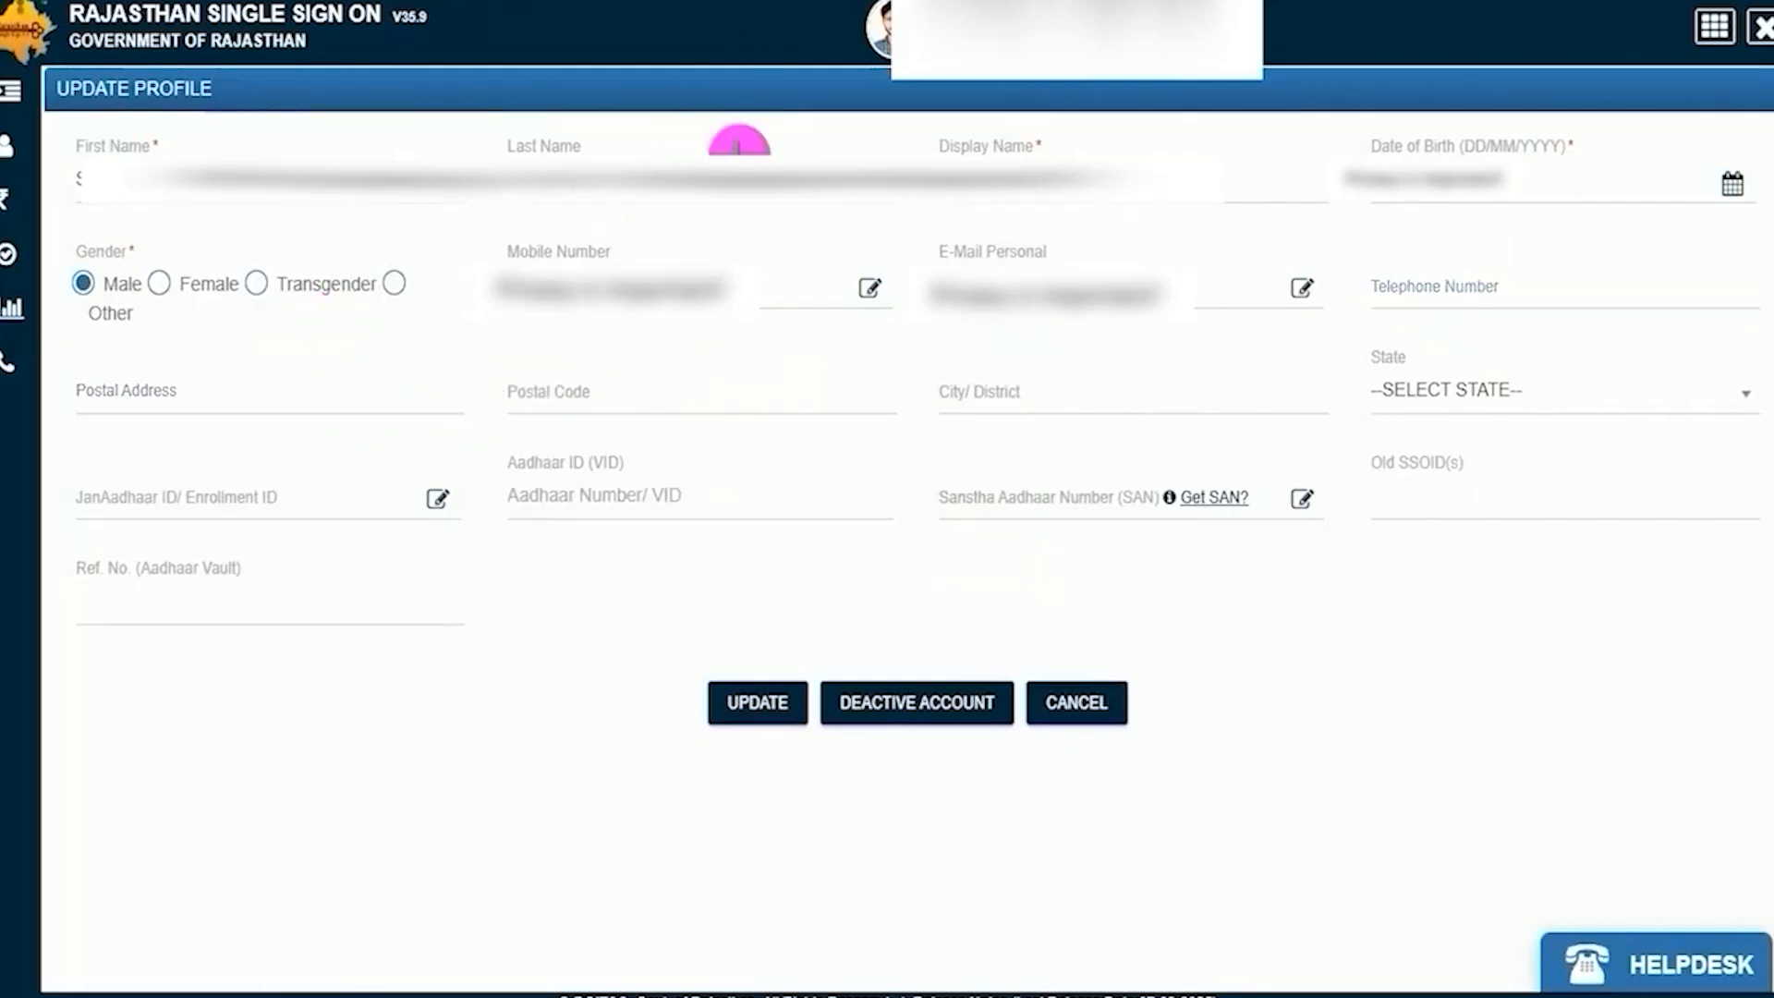
left_click_drag(664, 400, 751, 371)
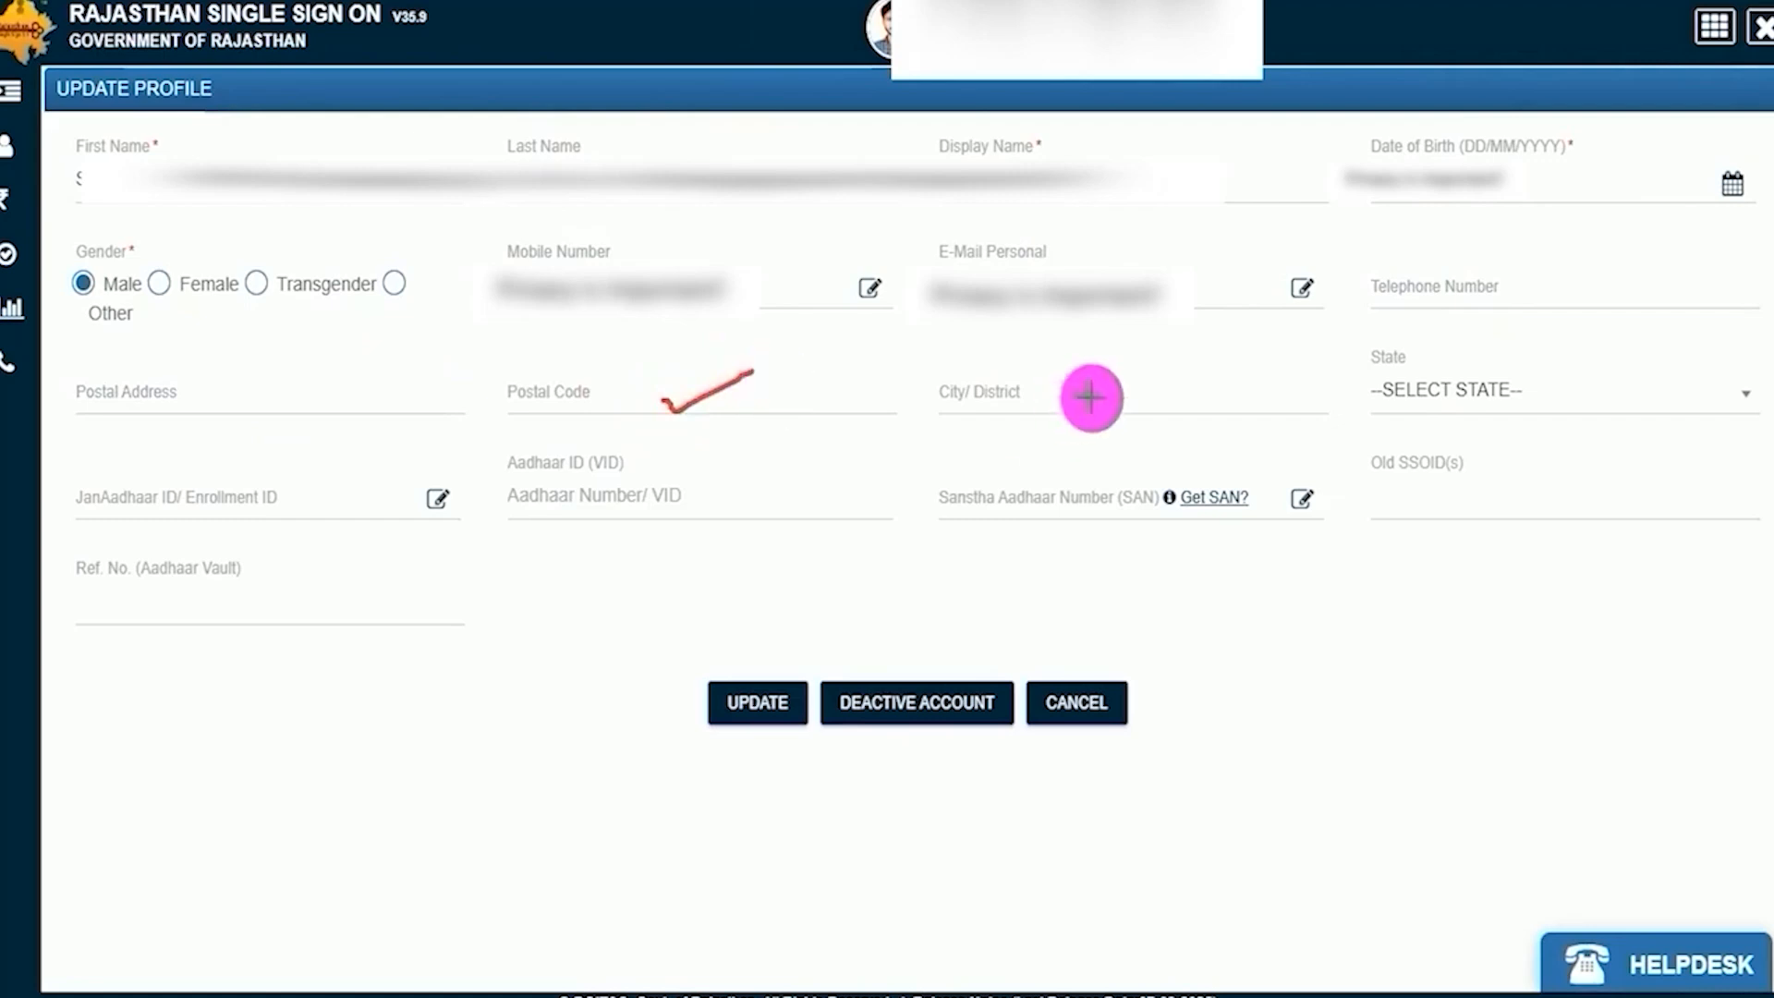
left_click_drag(1091, 399, 1195, 363)
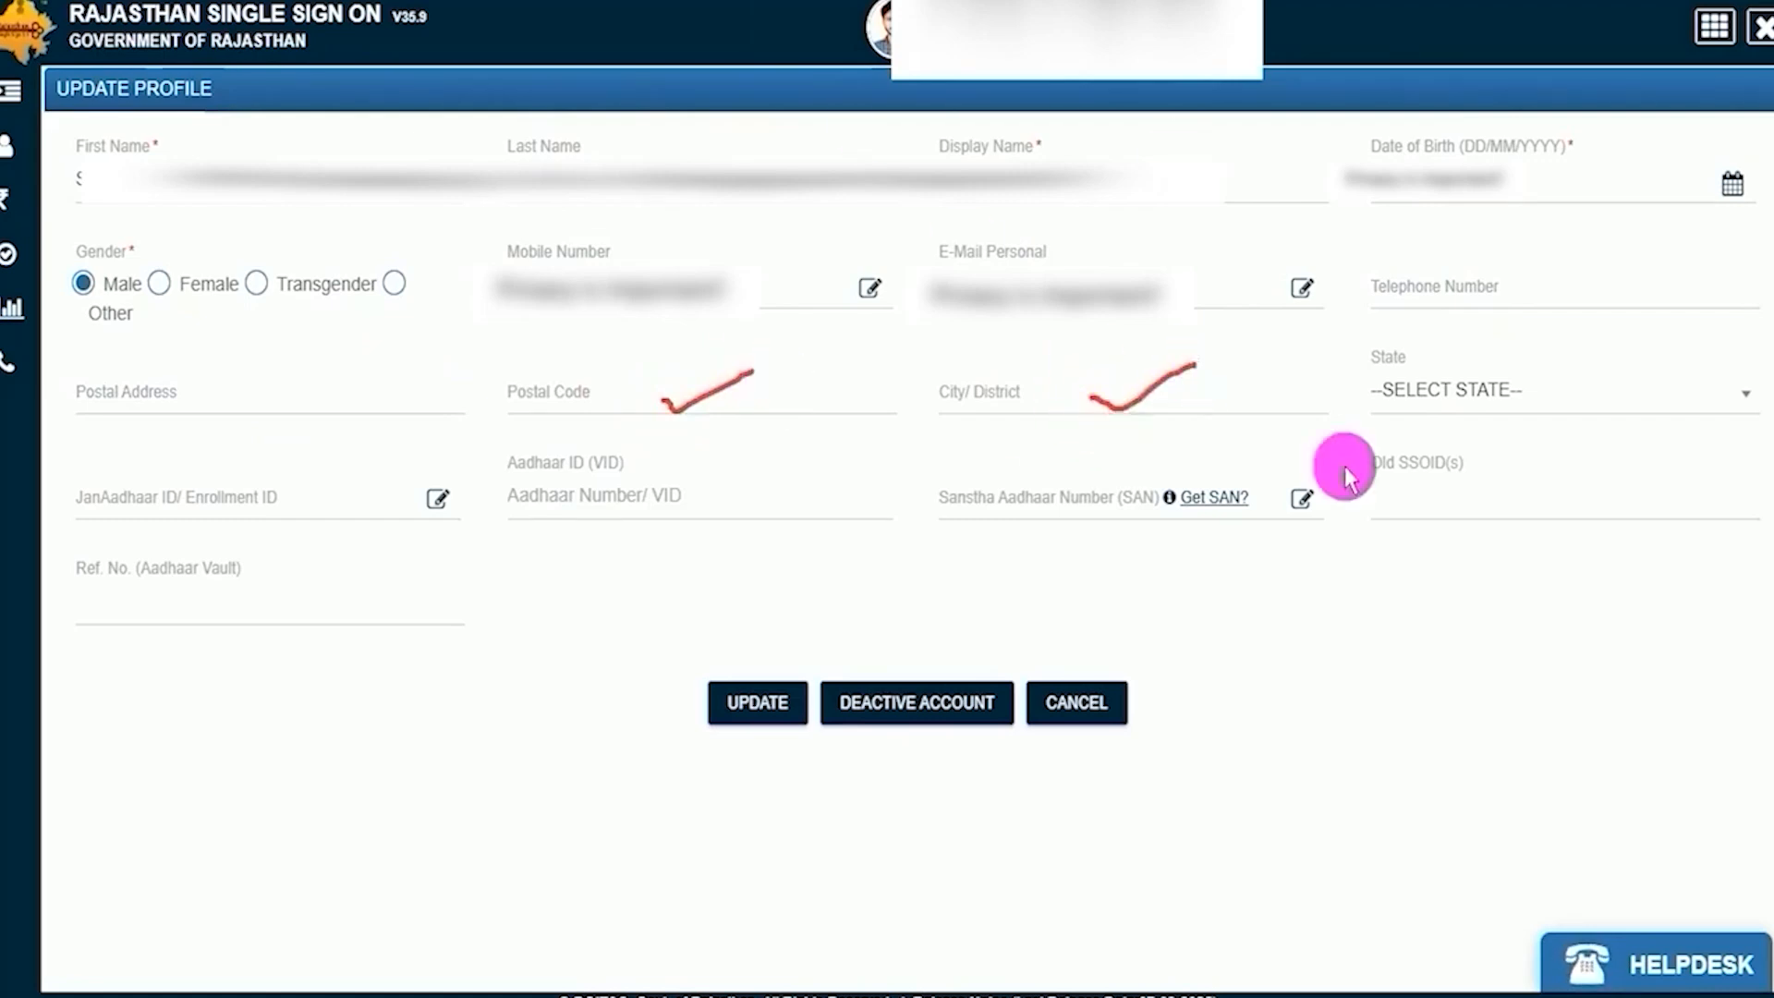
left_click(1508, 388)
scroll(1509, 610, "down", 6)
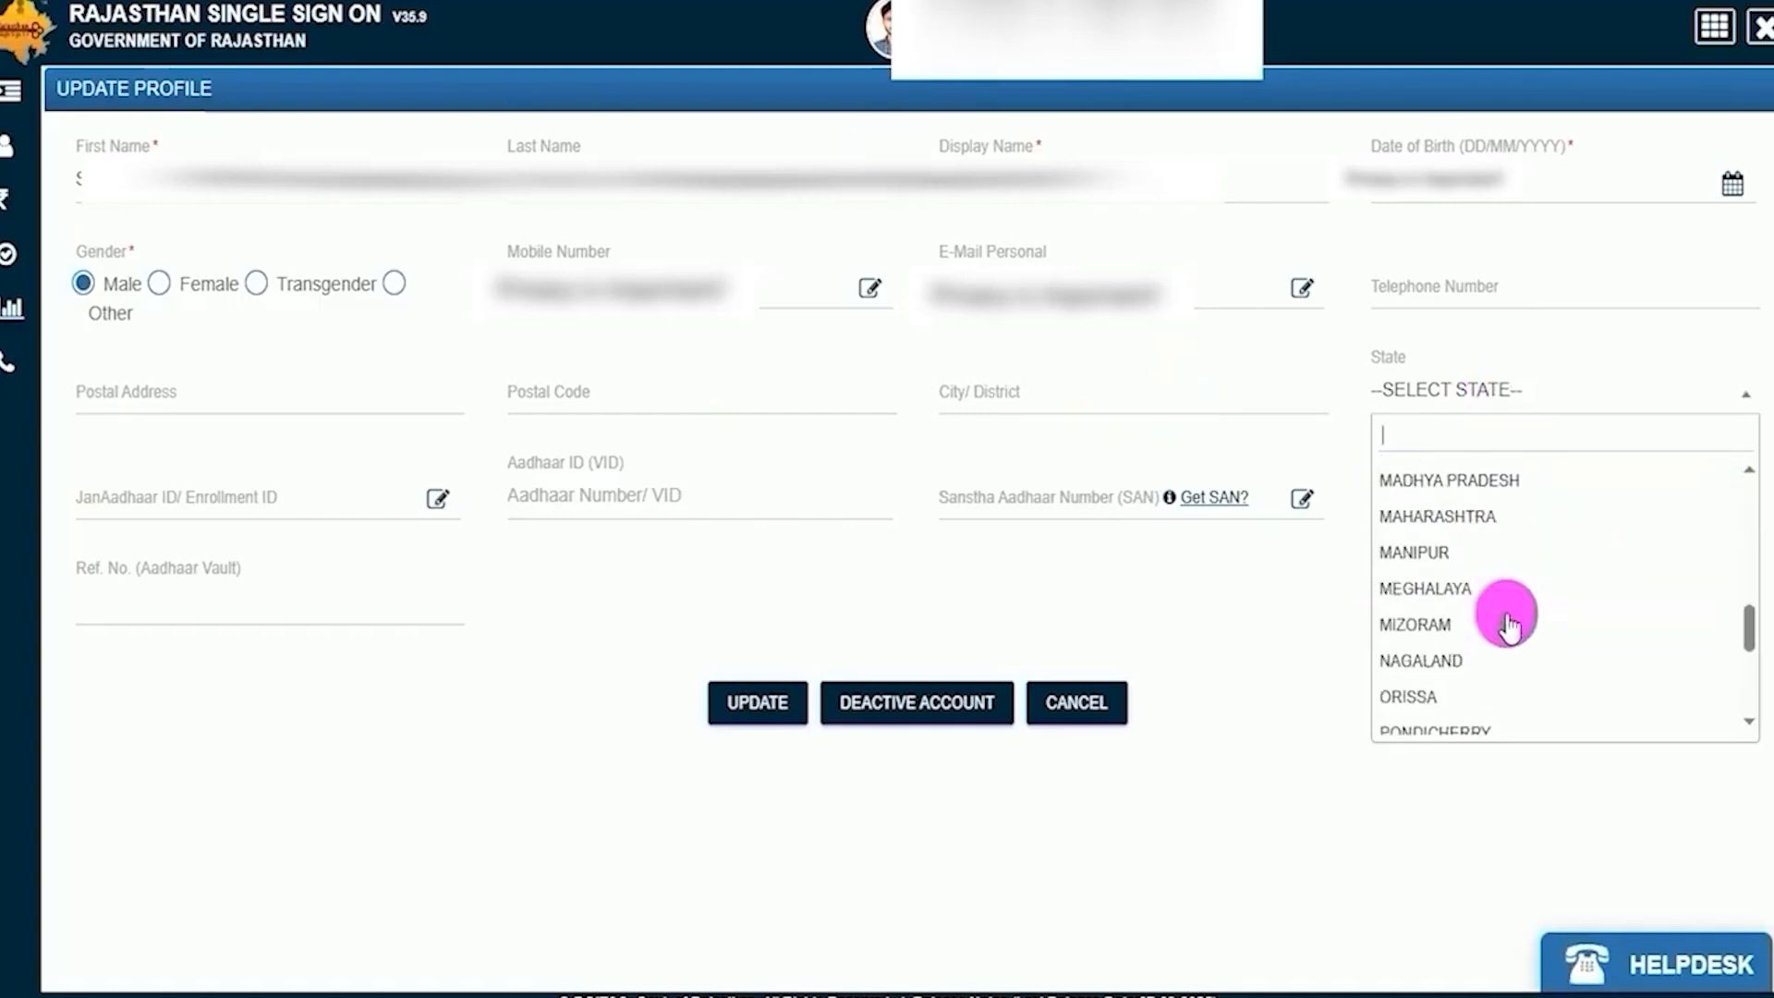
scroll(1509, 623, "down", 3)
left_click(1457, 644)
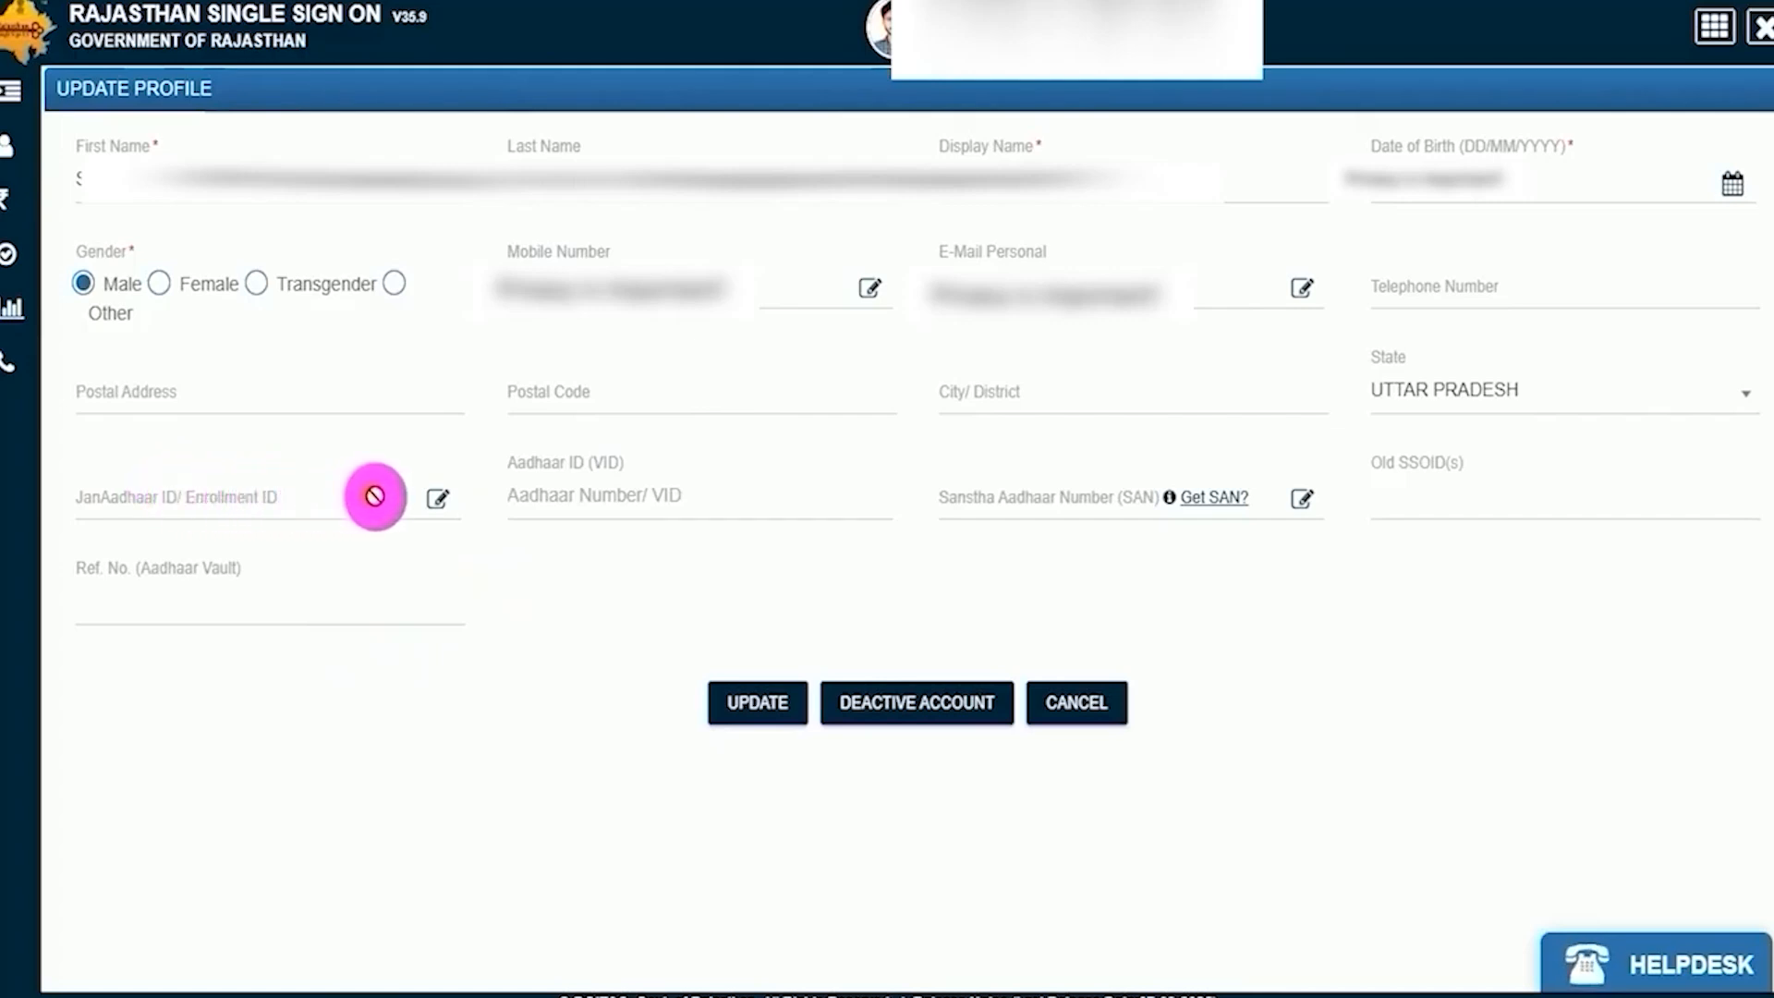
left_click(437, 500)
left_click(776, 503)
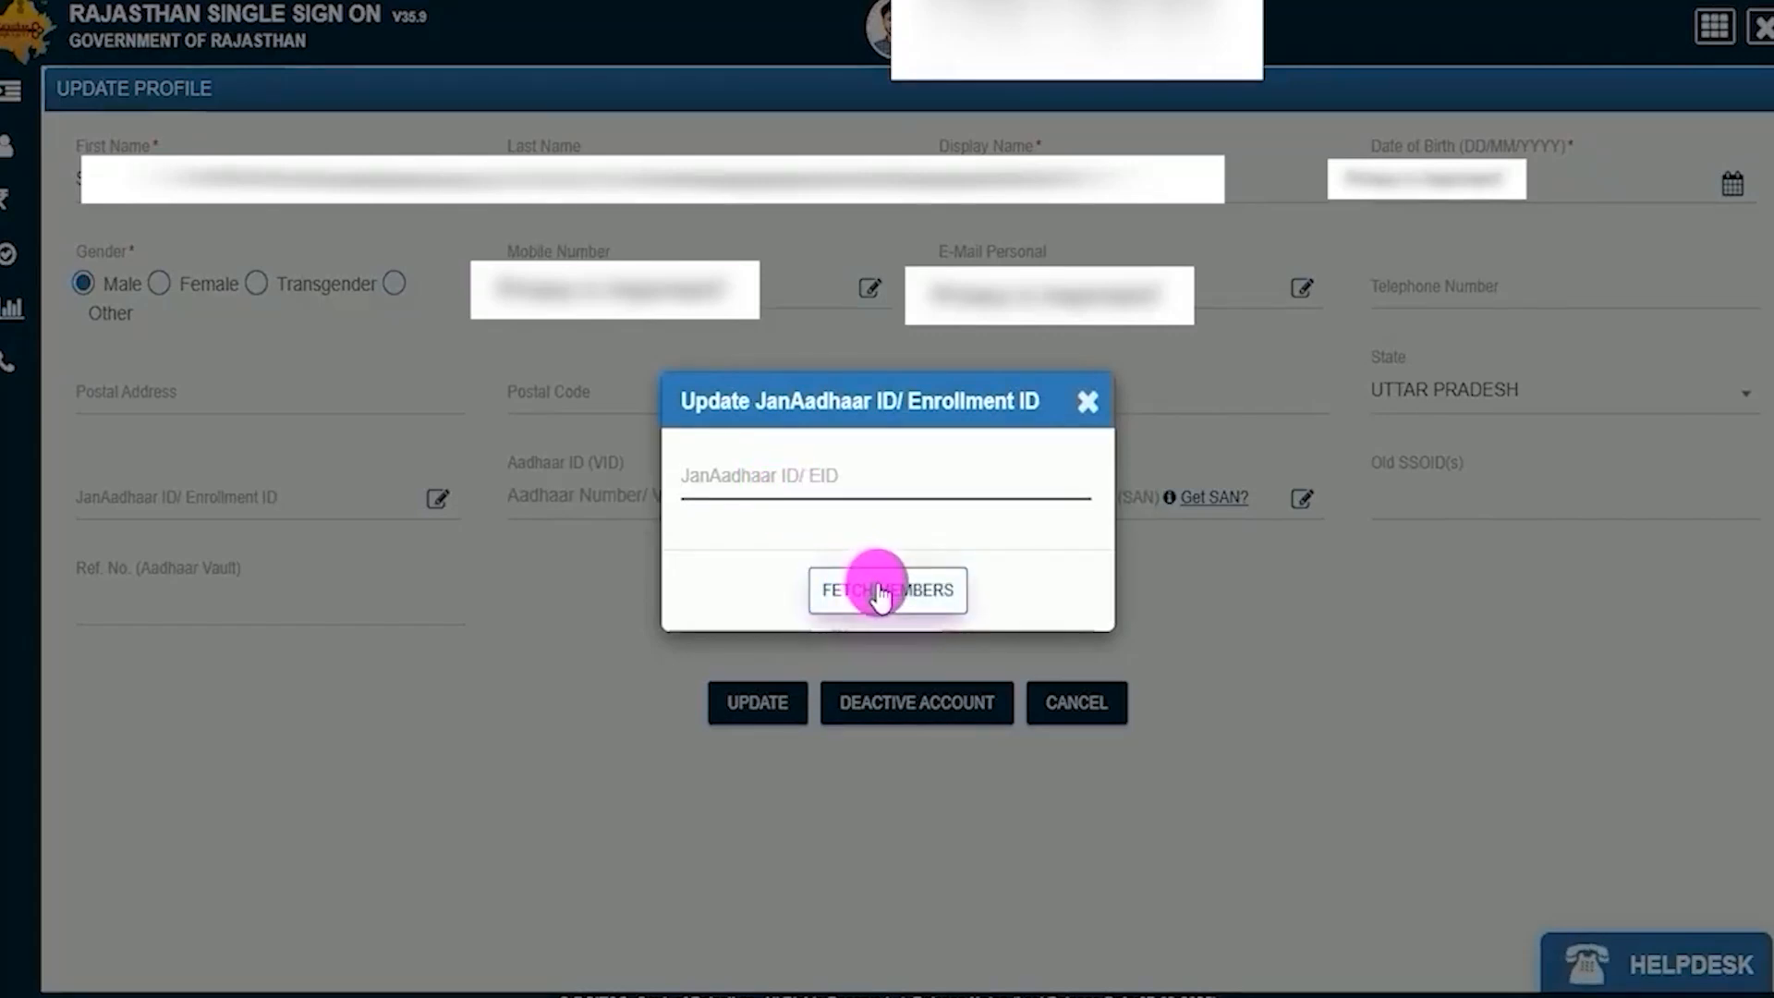
left_click(1087, 400)
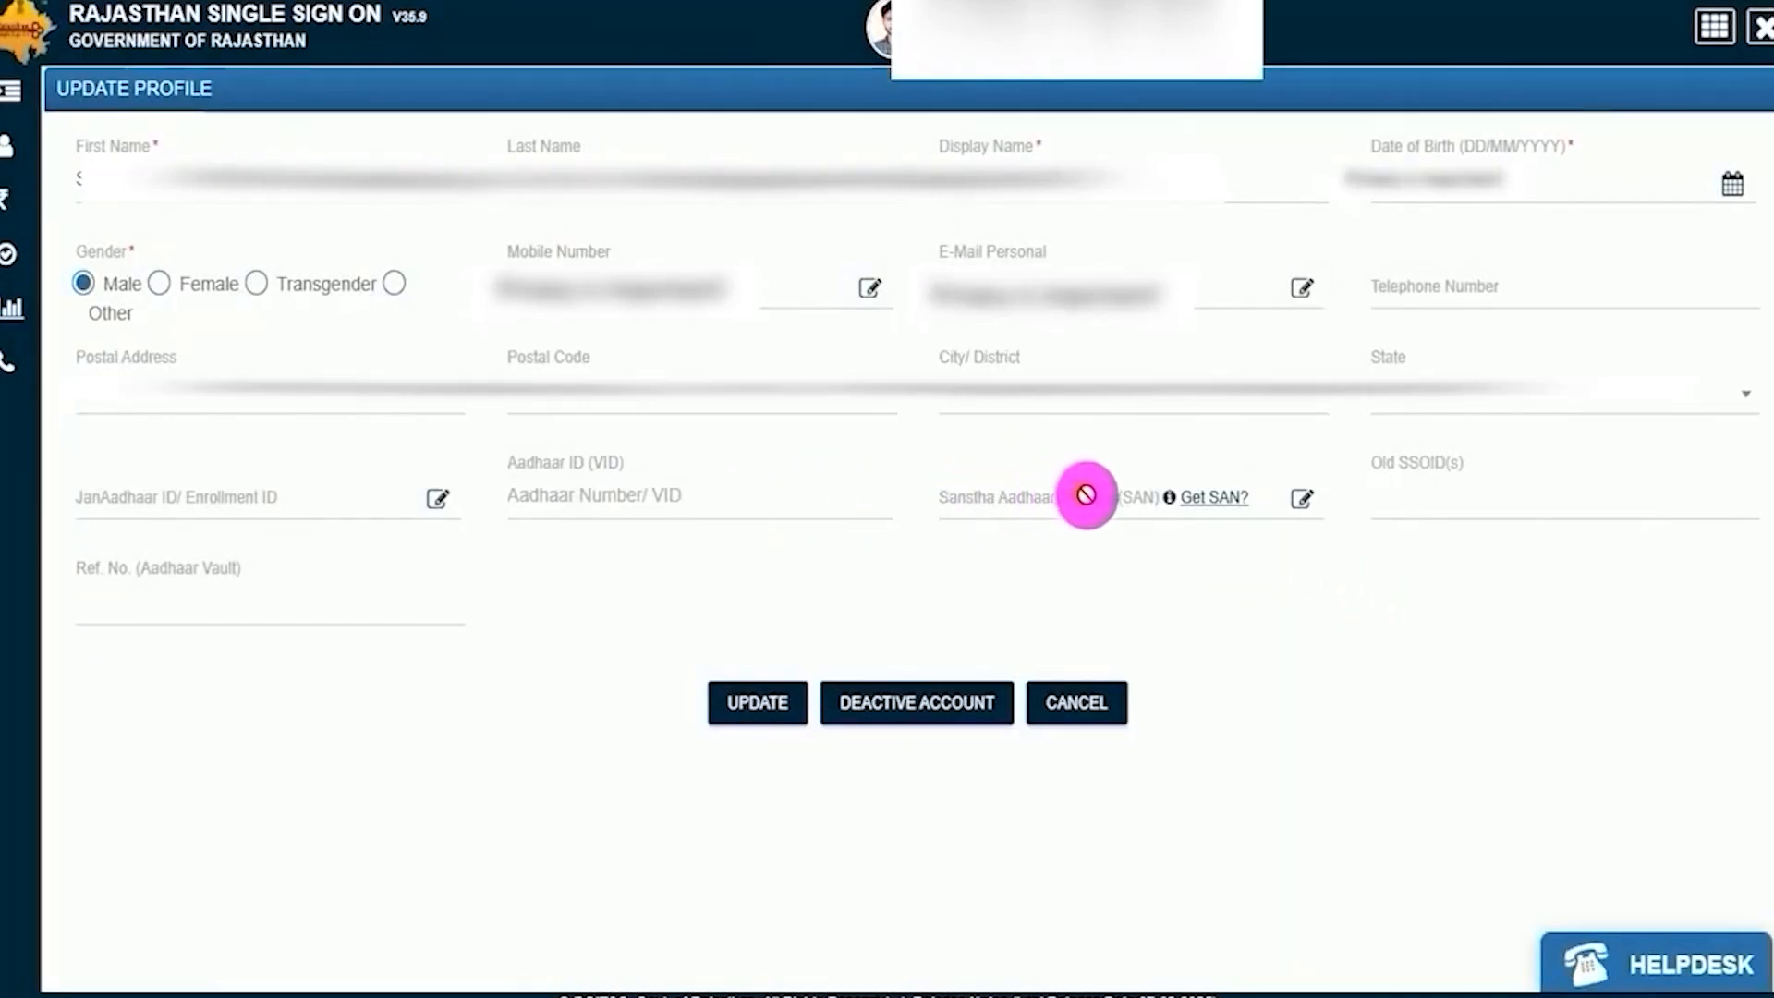
Step: Check the Sanstha Aadhaar Number entry without filling it in, and save the updated SSO profile
left_click(1299, 497)
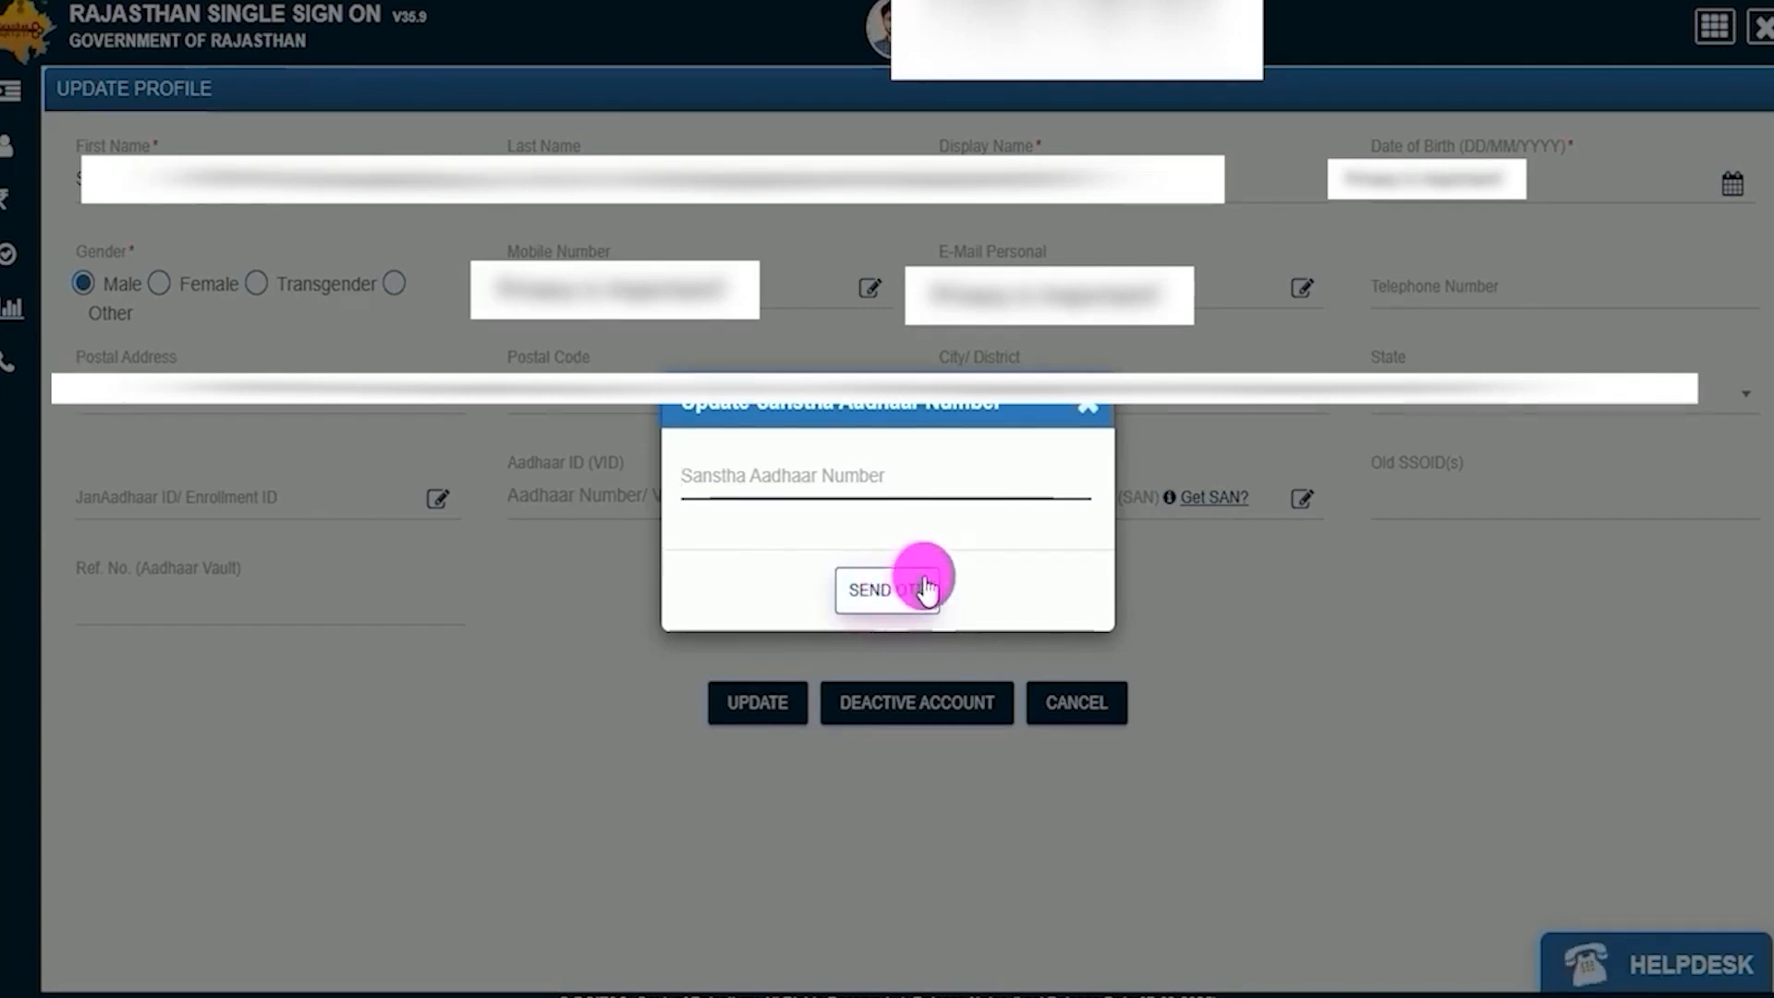
left_click(1084, 409)
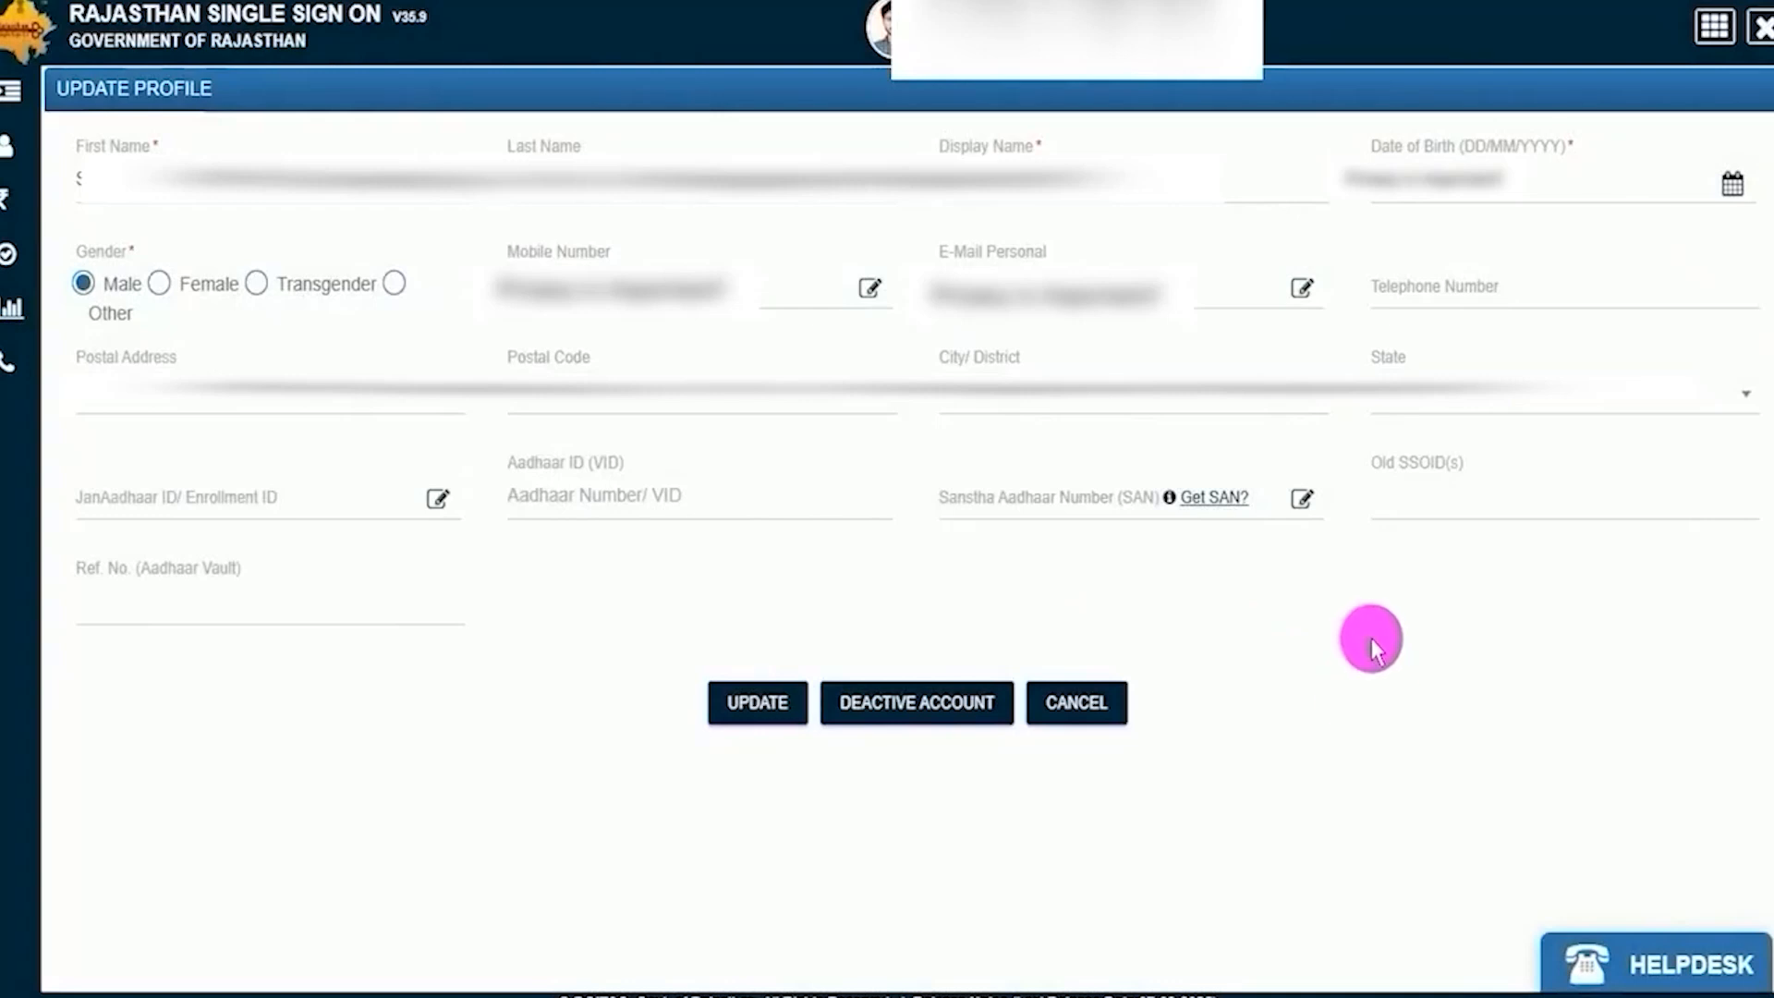
left_click_drag(643, 541, 737, 682)
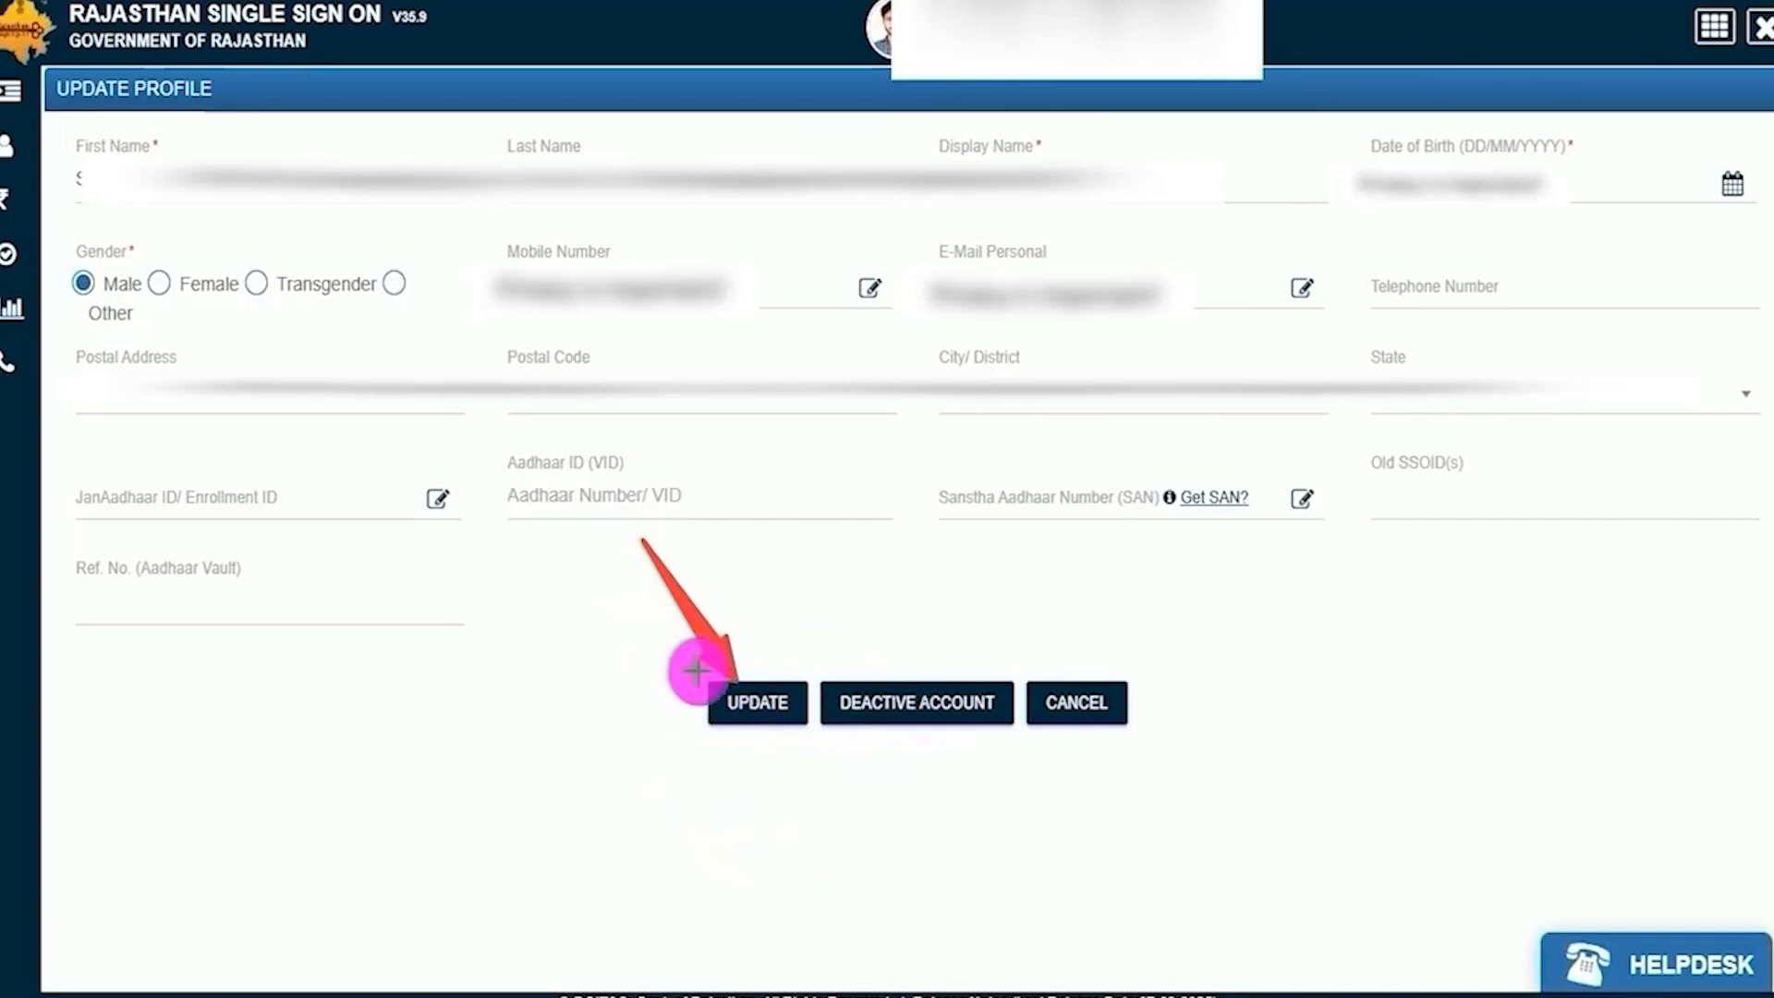
left_click(752, 711)
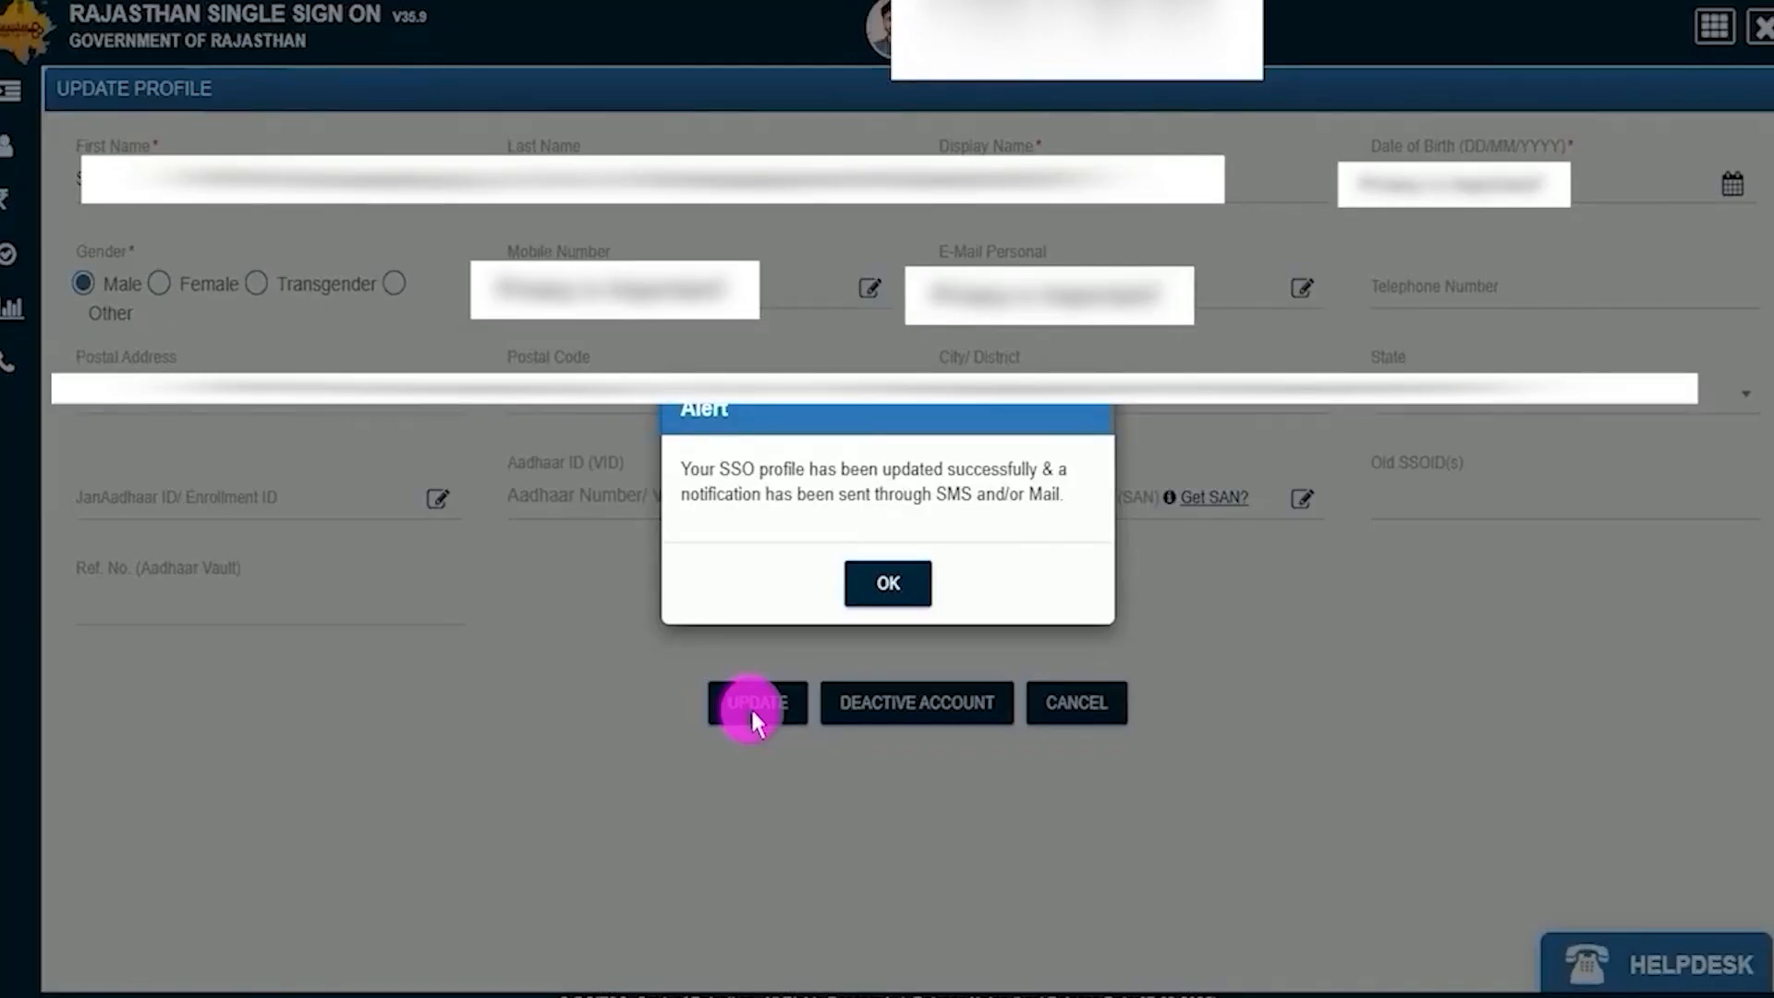
left_click(884, 584)
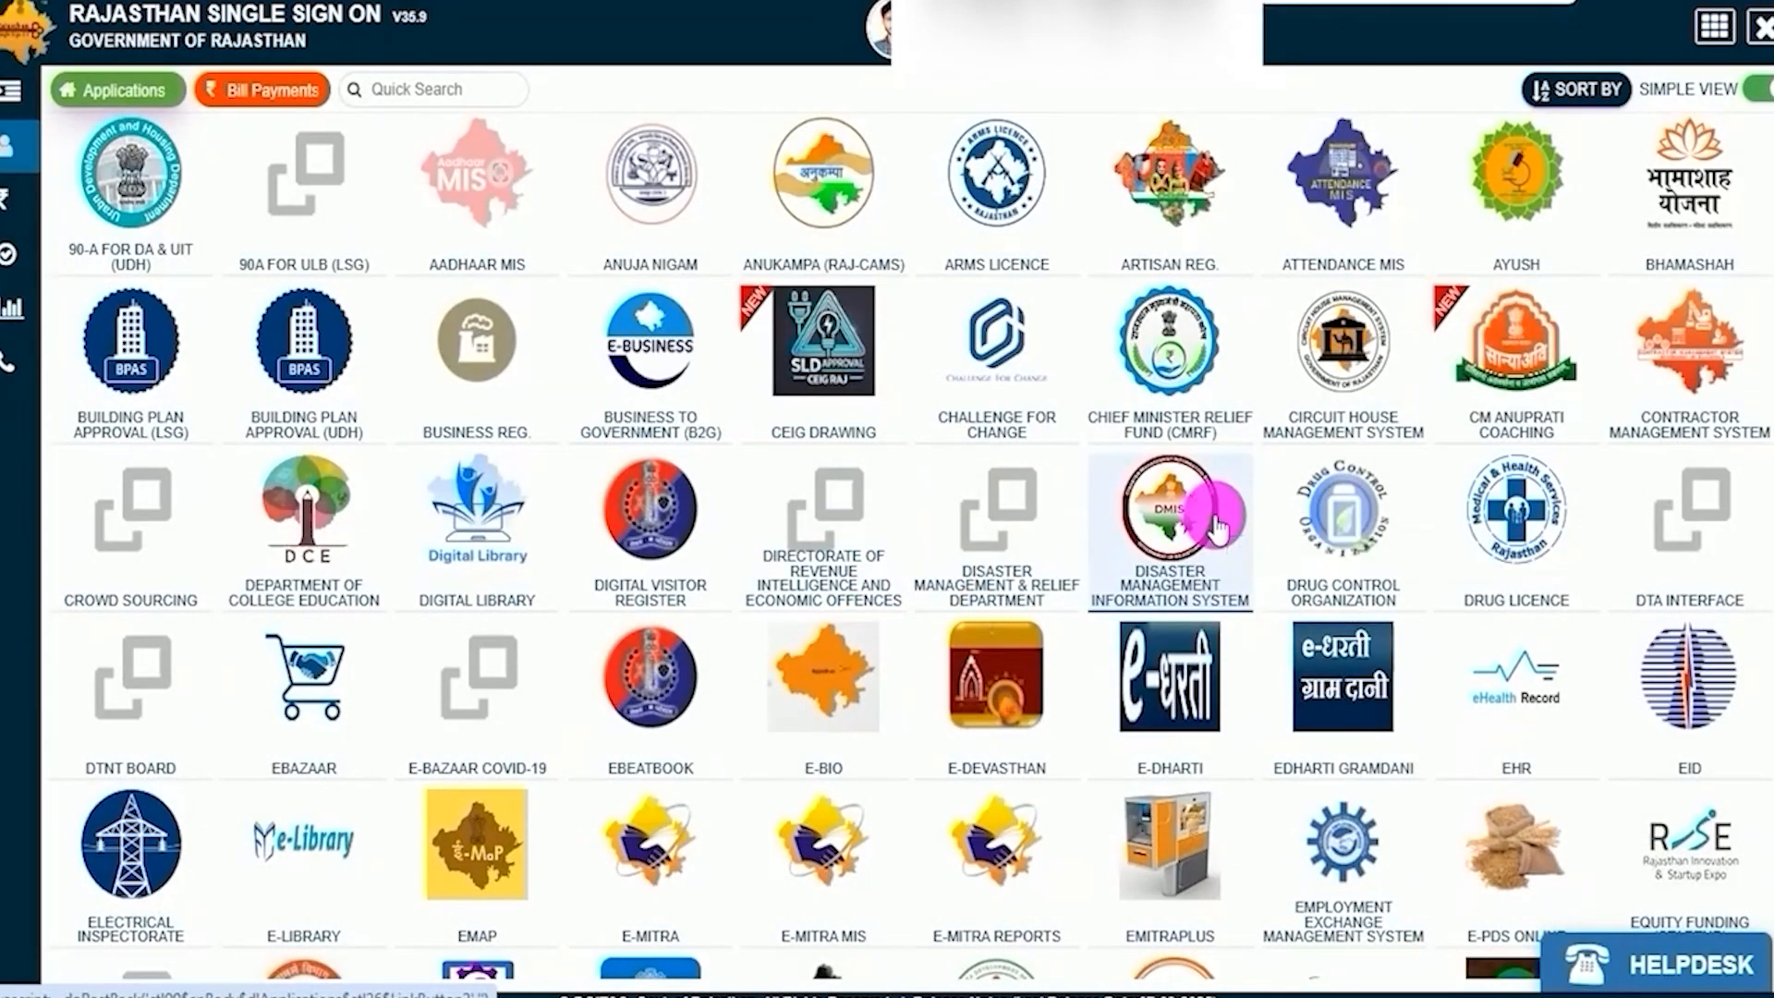
Step: Search the SSO applications for "rec", open the Recruitment Portal and go to its One Time Registration form
type("rec")
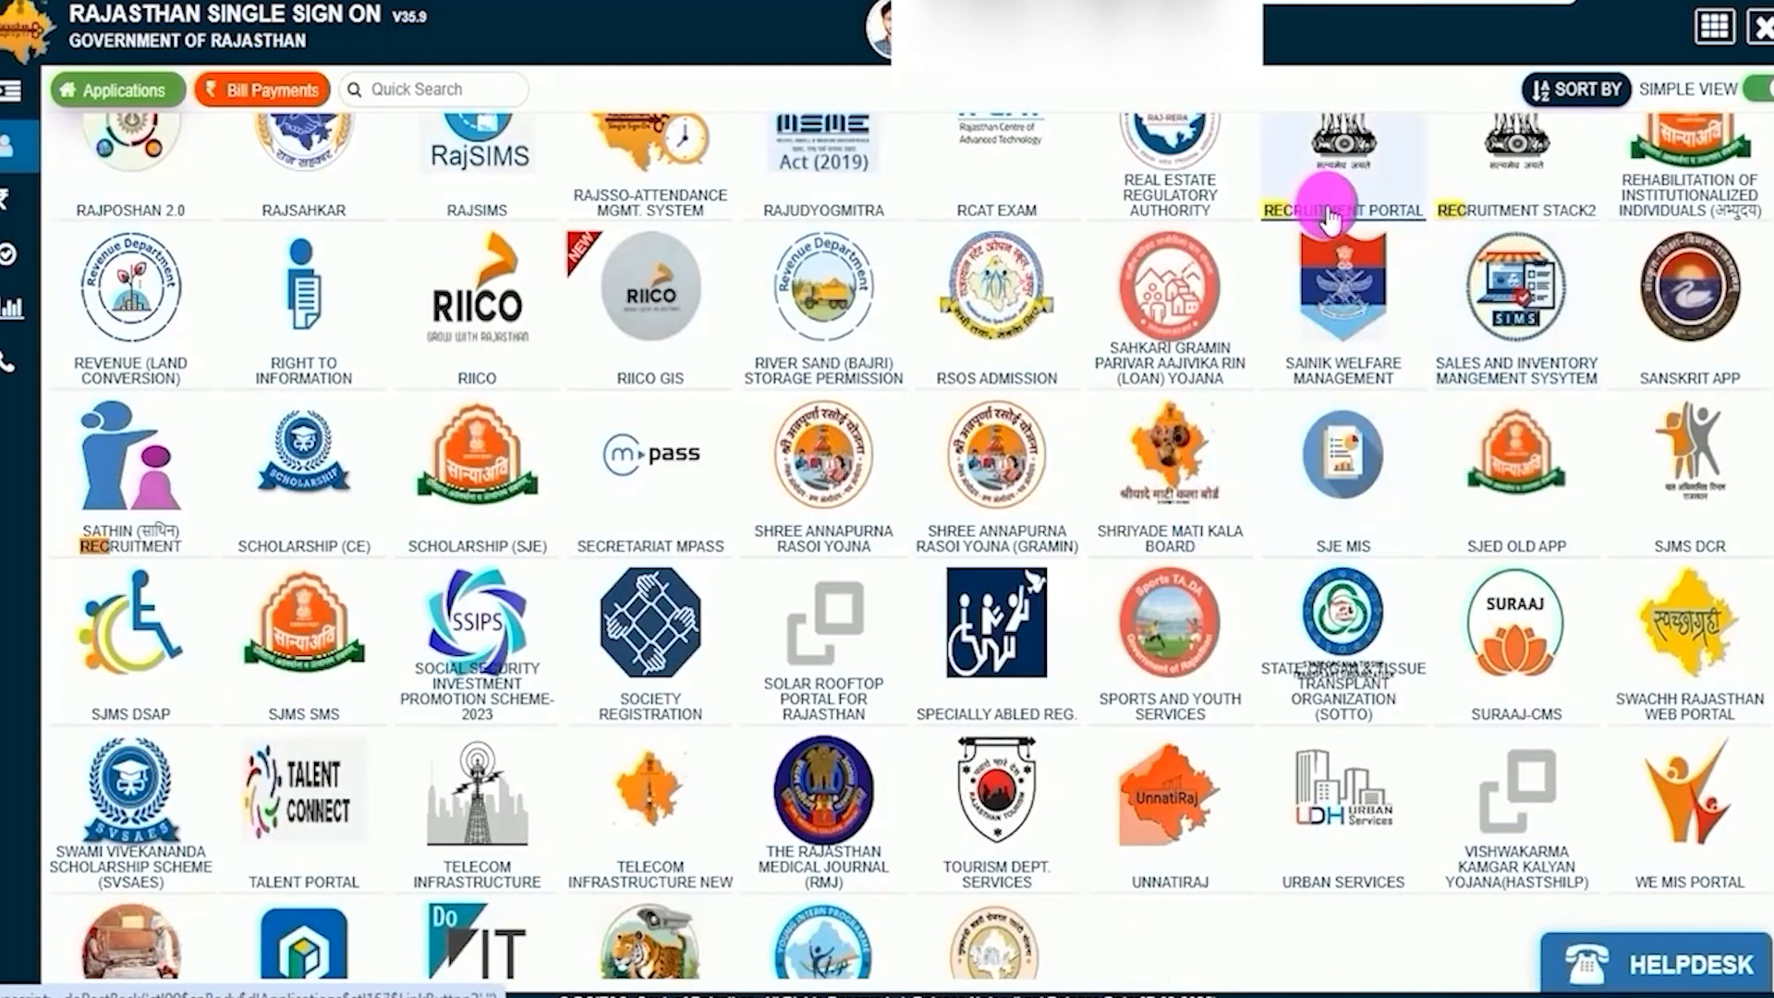
scroll(1350, 288, "up", 3)
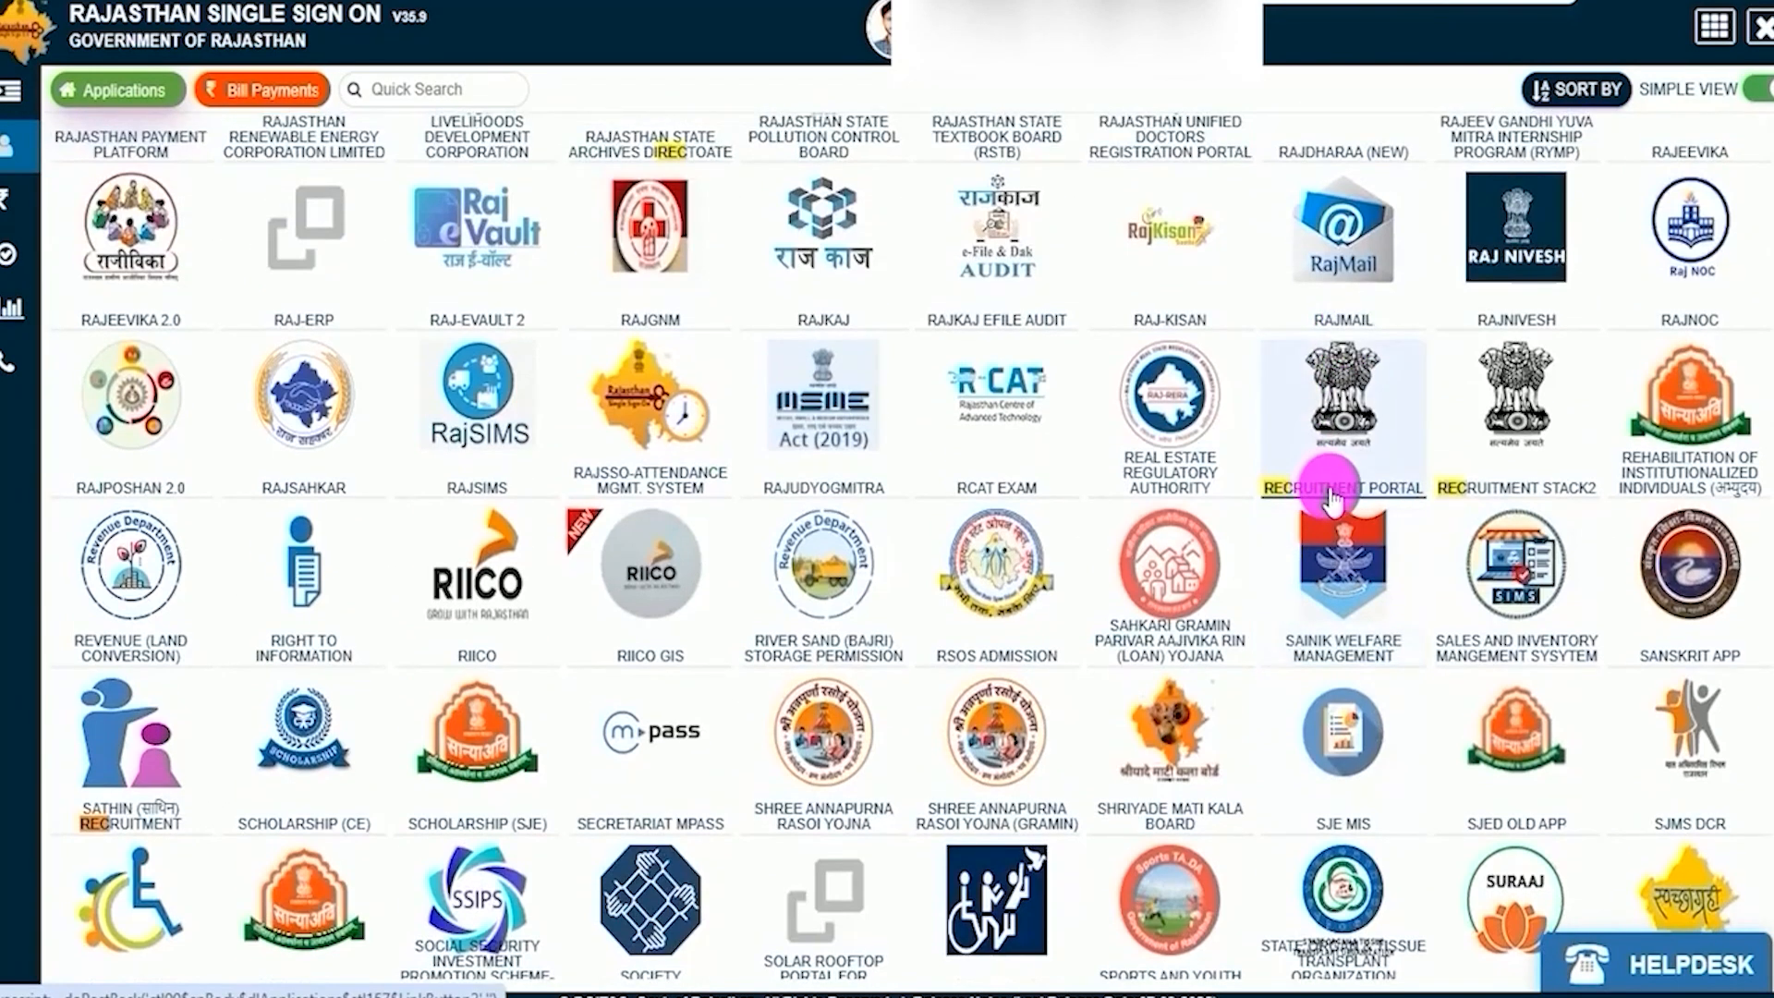
left_click(1331, 499)
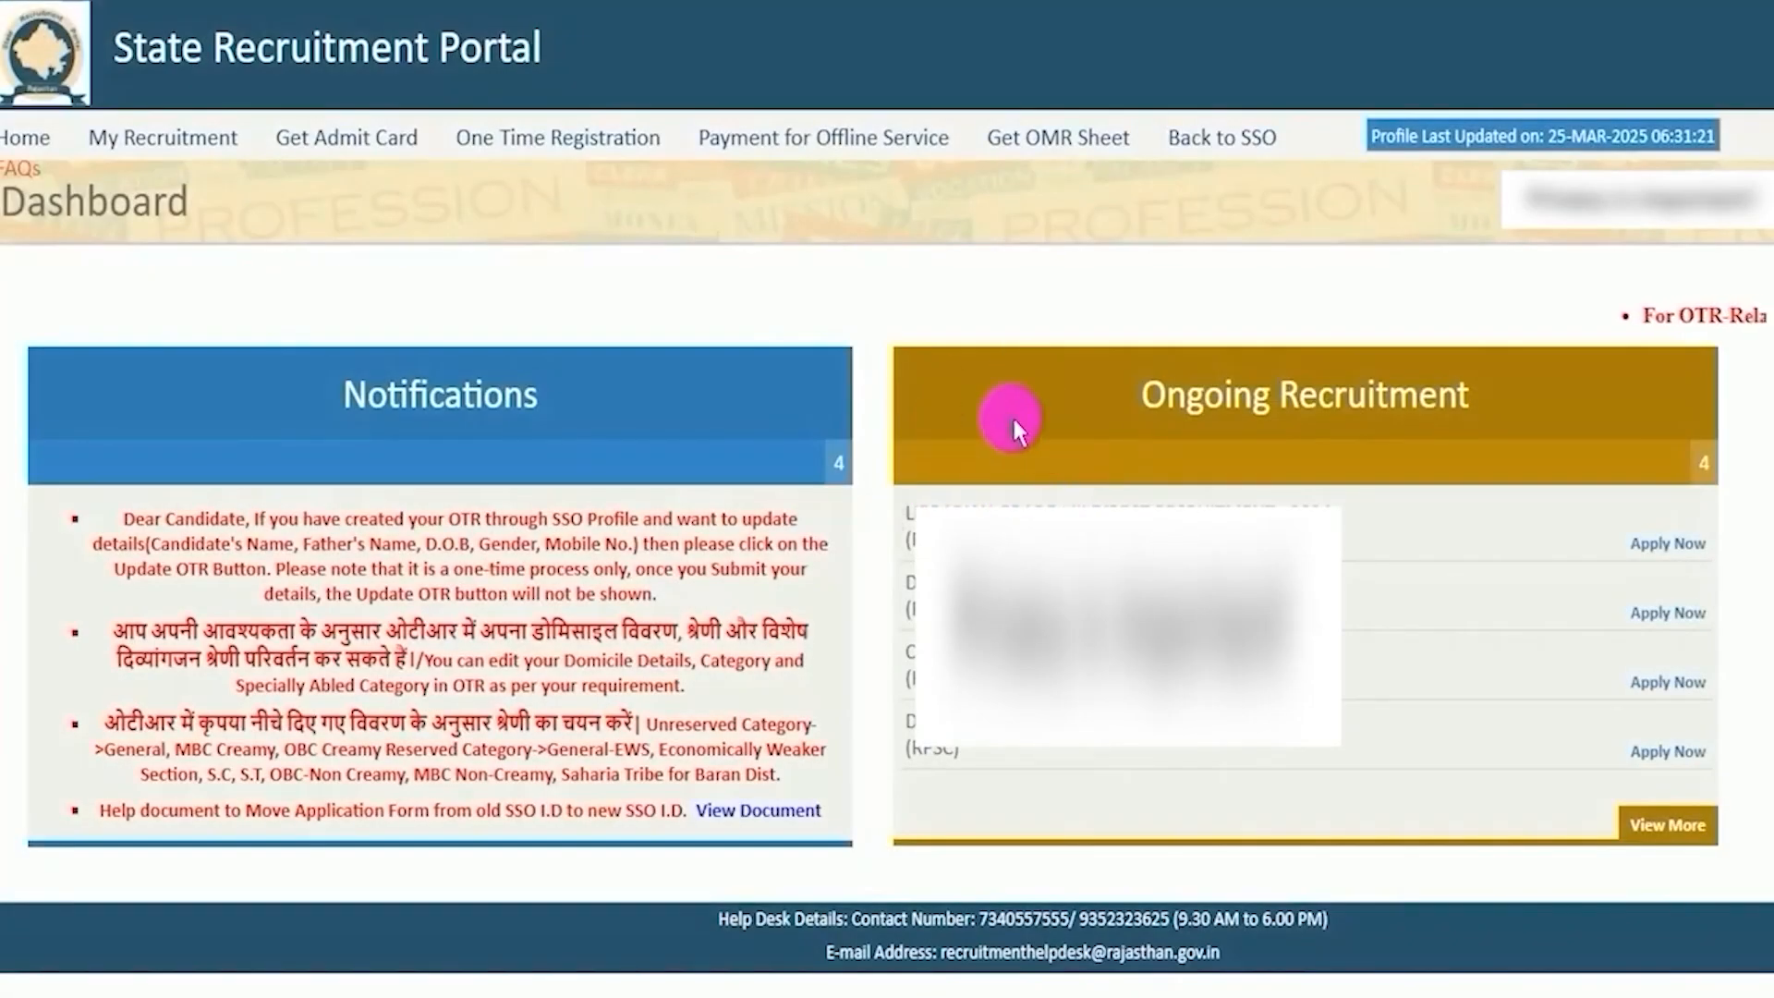
left_click_drag(355, 258, 517, 157)
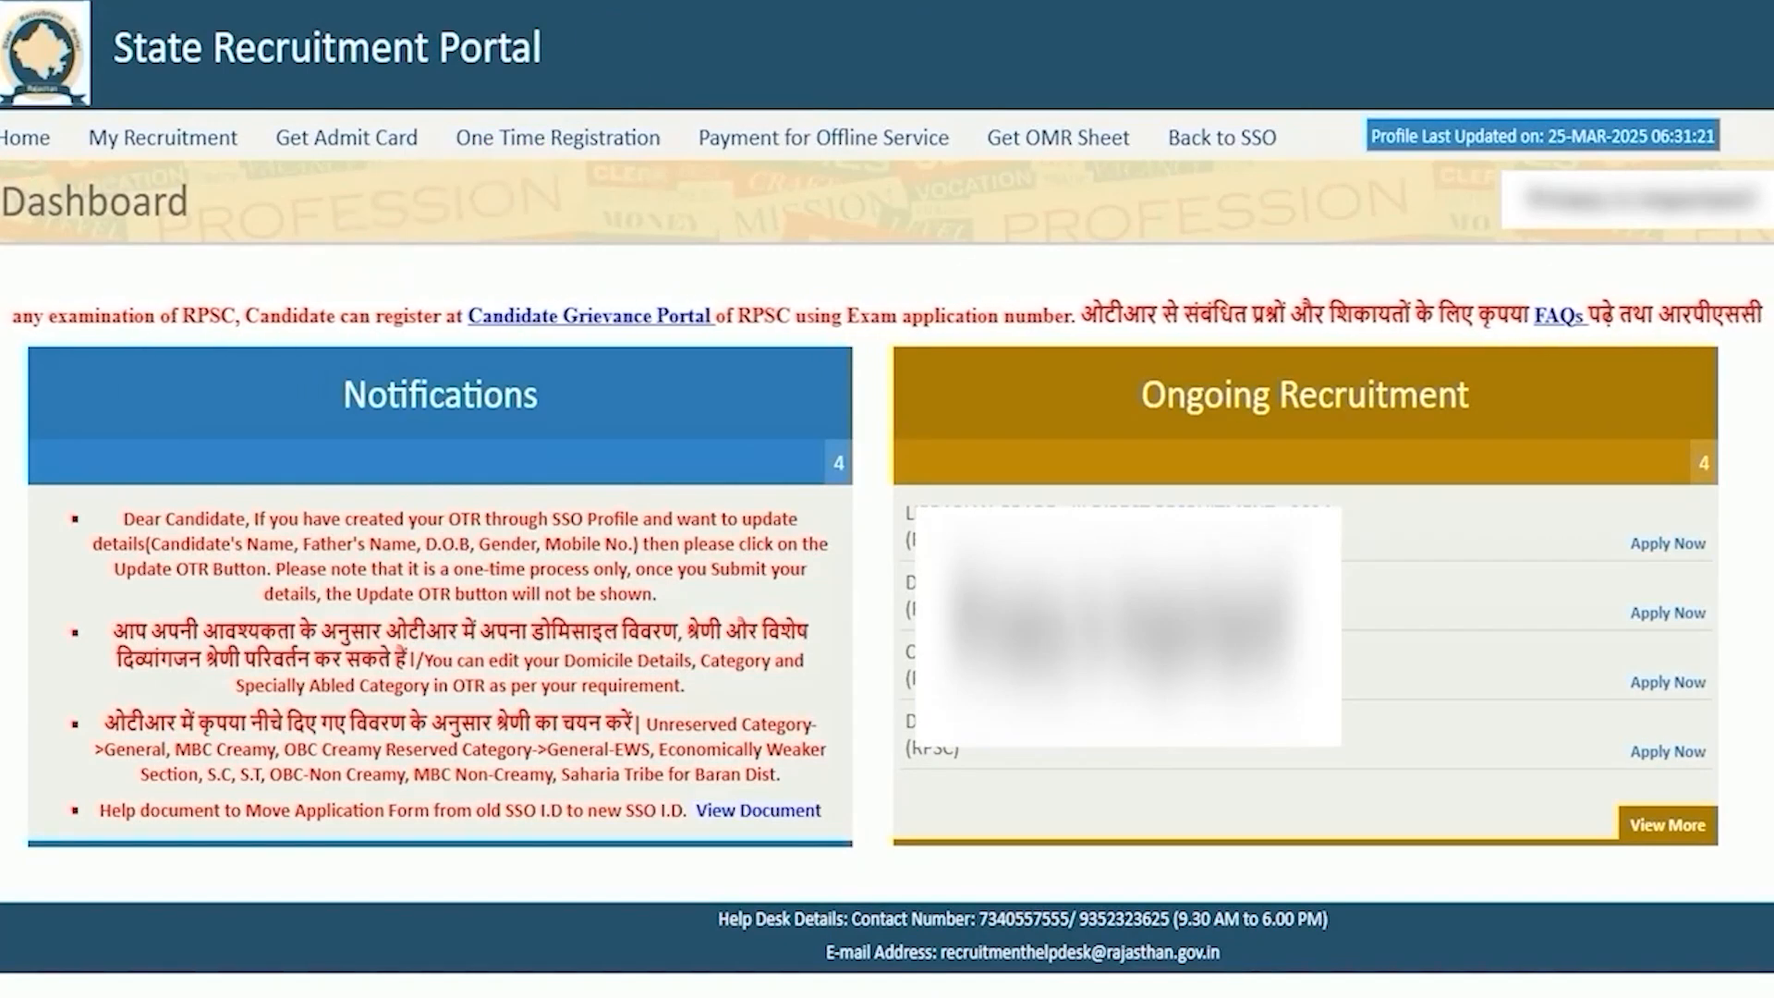
left_click(577, 143)
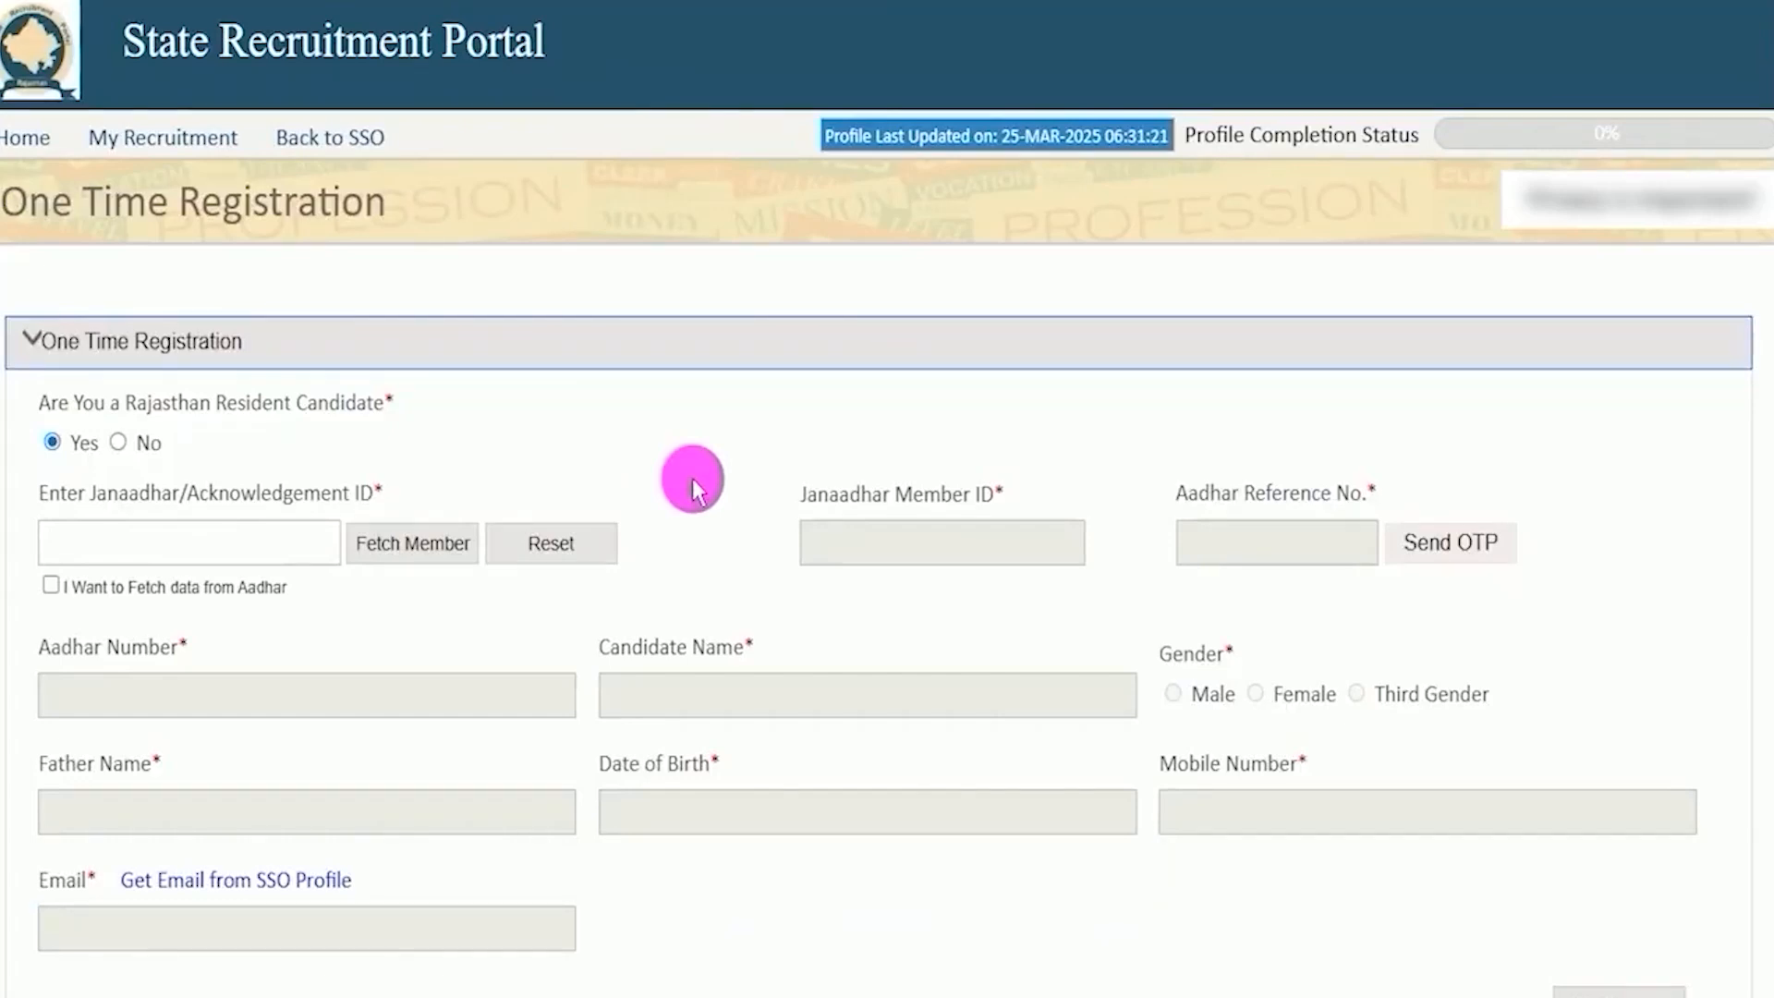
Step: Examine the Janaadhaar/Acknowledgement ID entry offered to Rajasthan resident candidates
left_click_drag(83, 404, 328, 406)
left_click(58, 447)
left_click(97, 539)
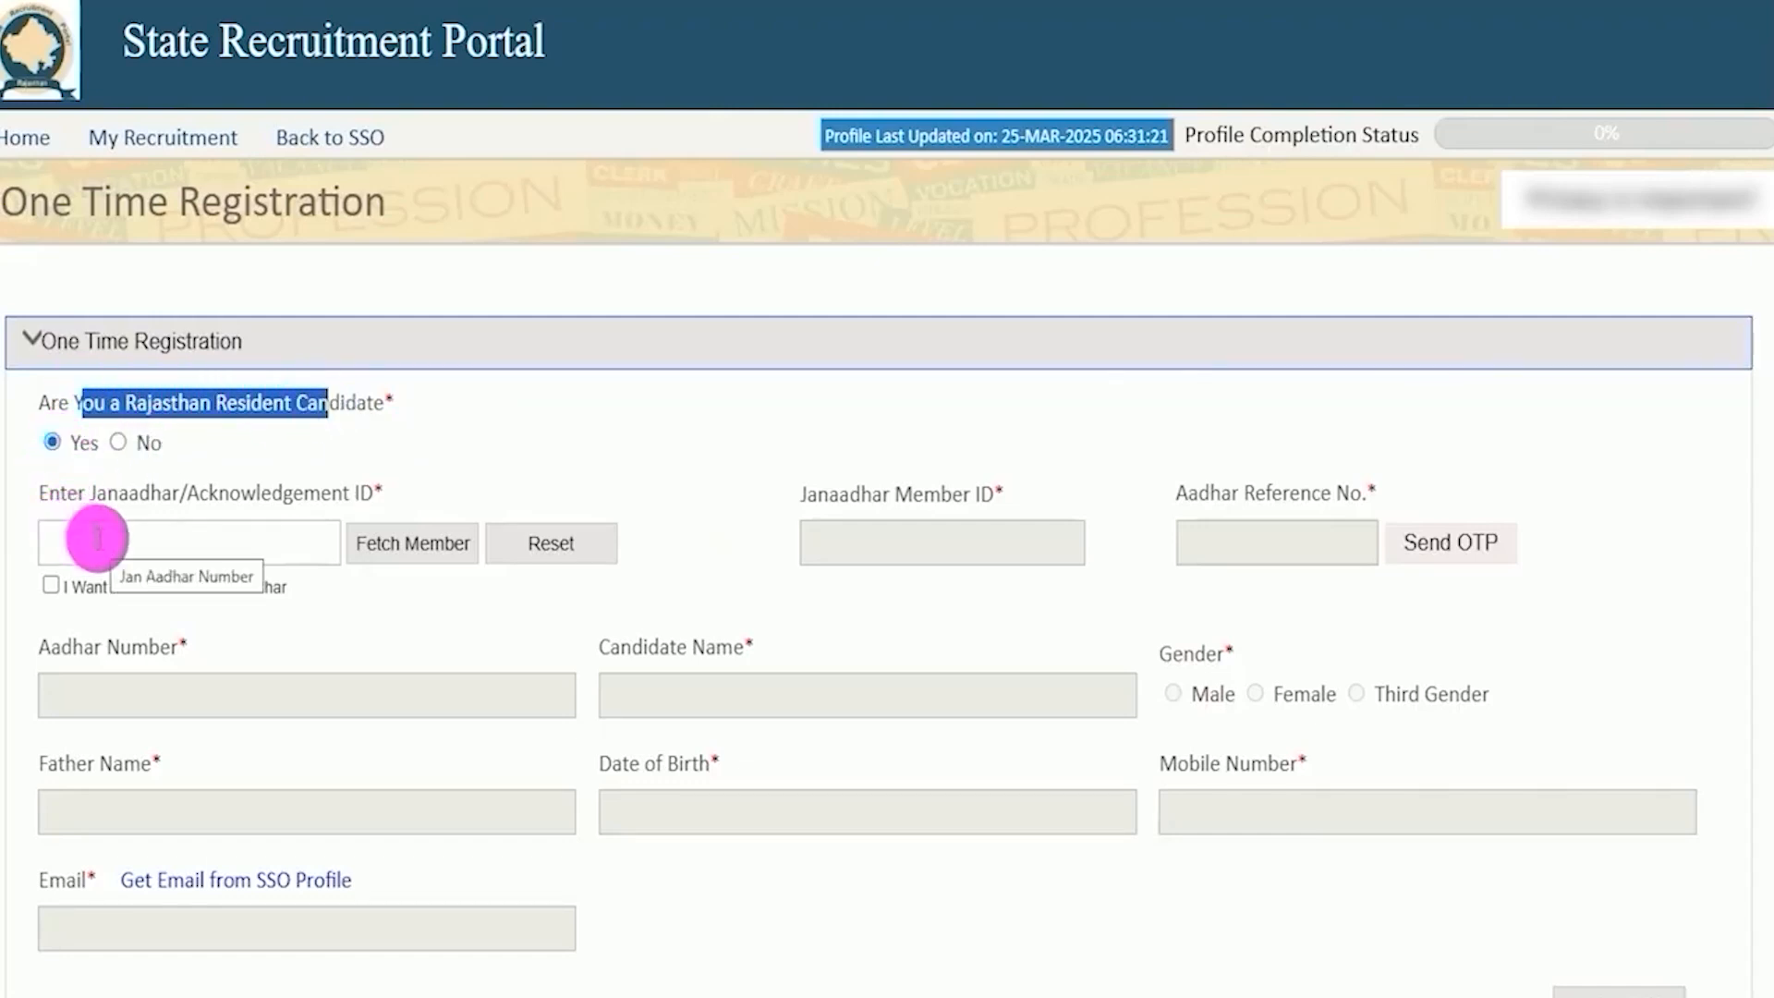
left_click(107, 540)
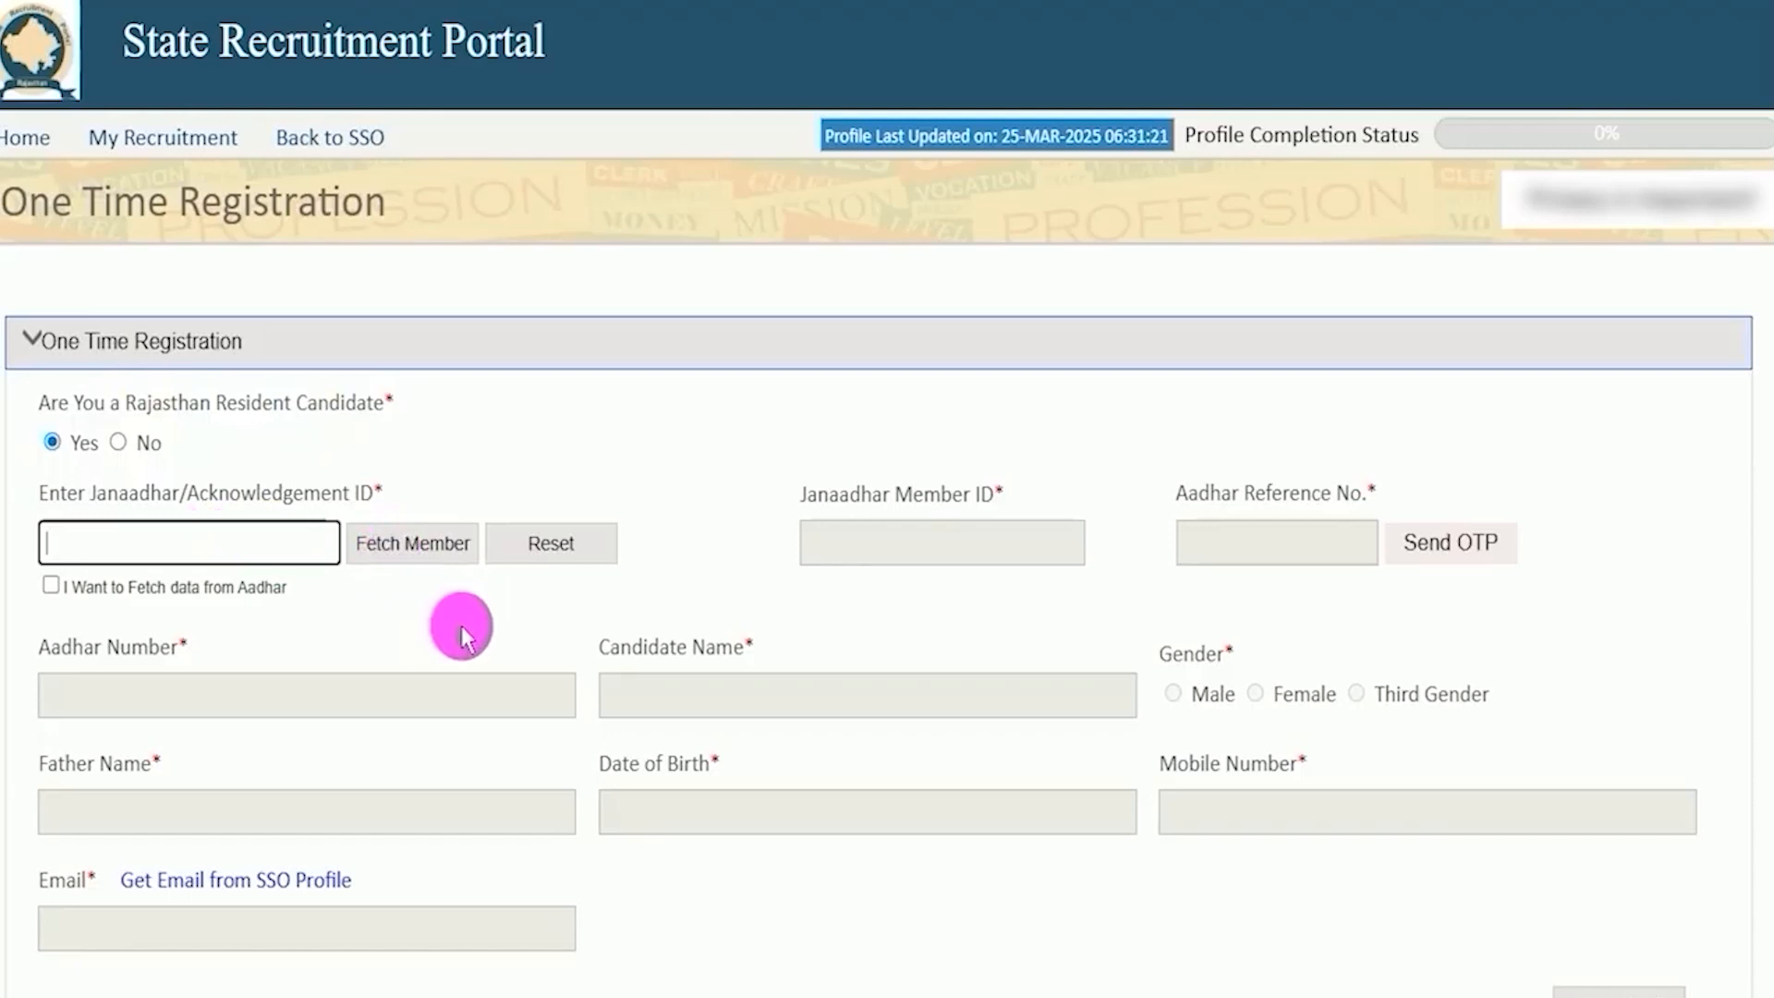
Step: Answer No to being a Rajasthan resident candidate, enter the Aadhaar number and agree to its use
left_click(120, 447)
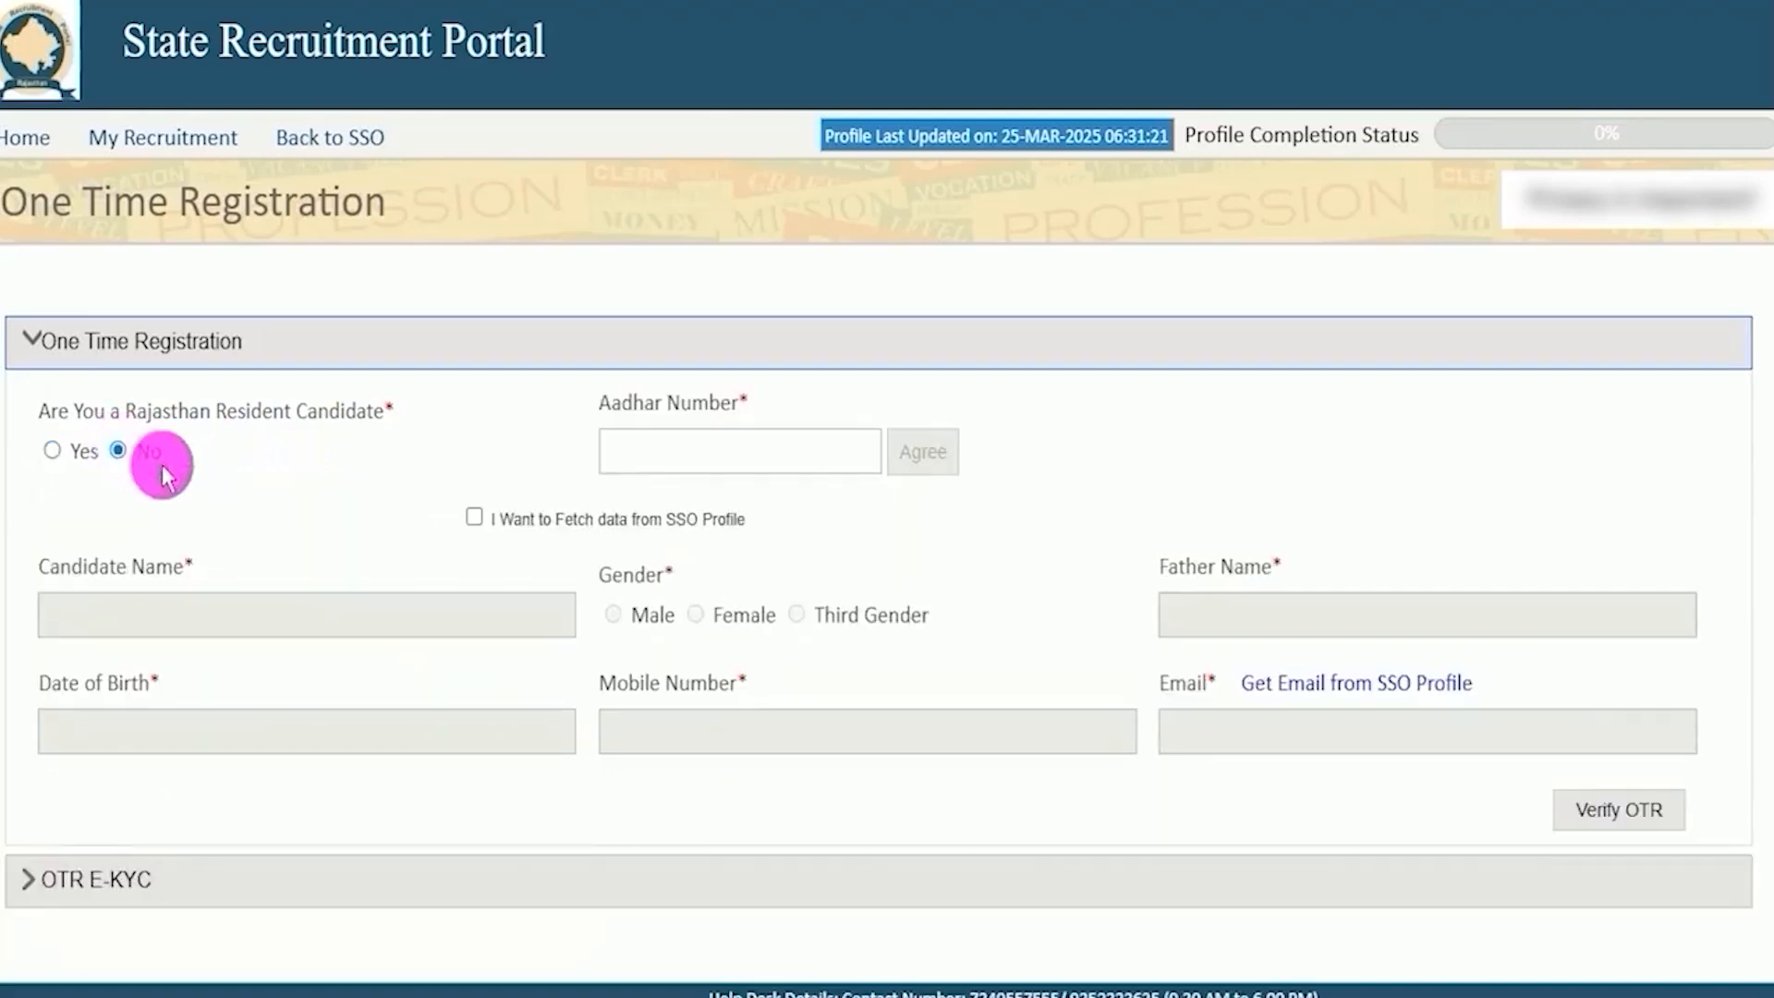
left_click(677, 449)
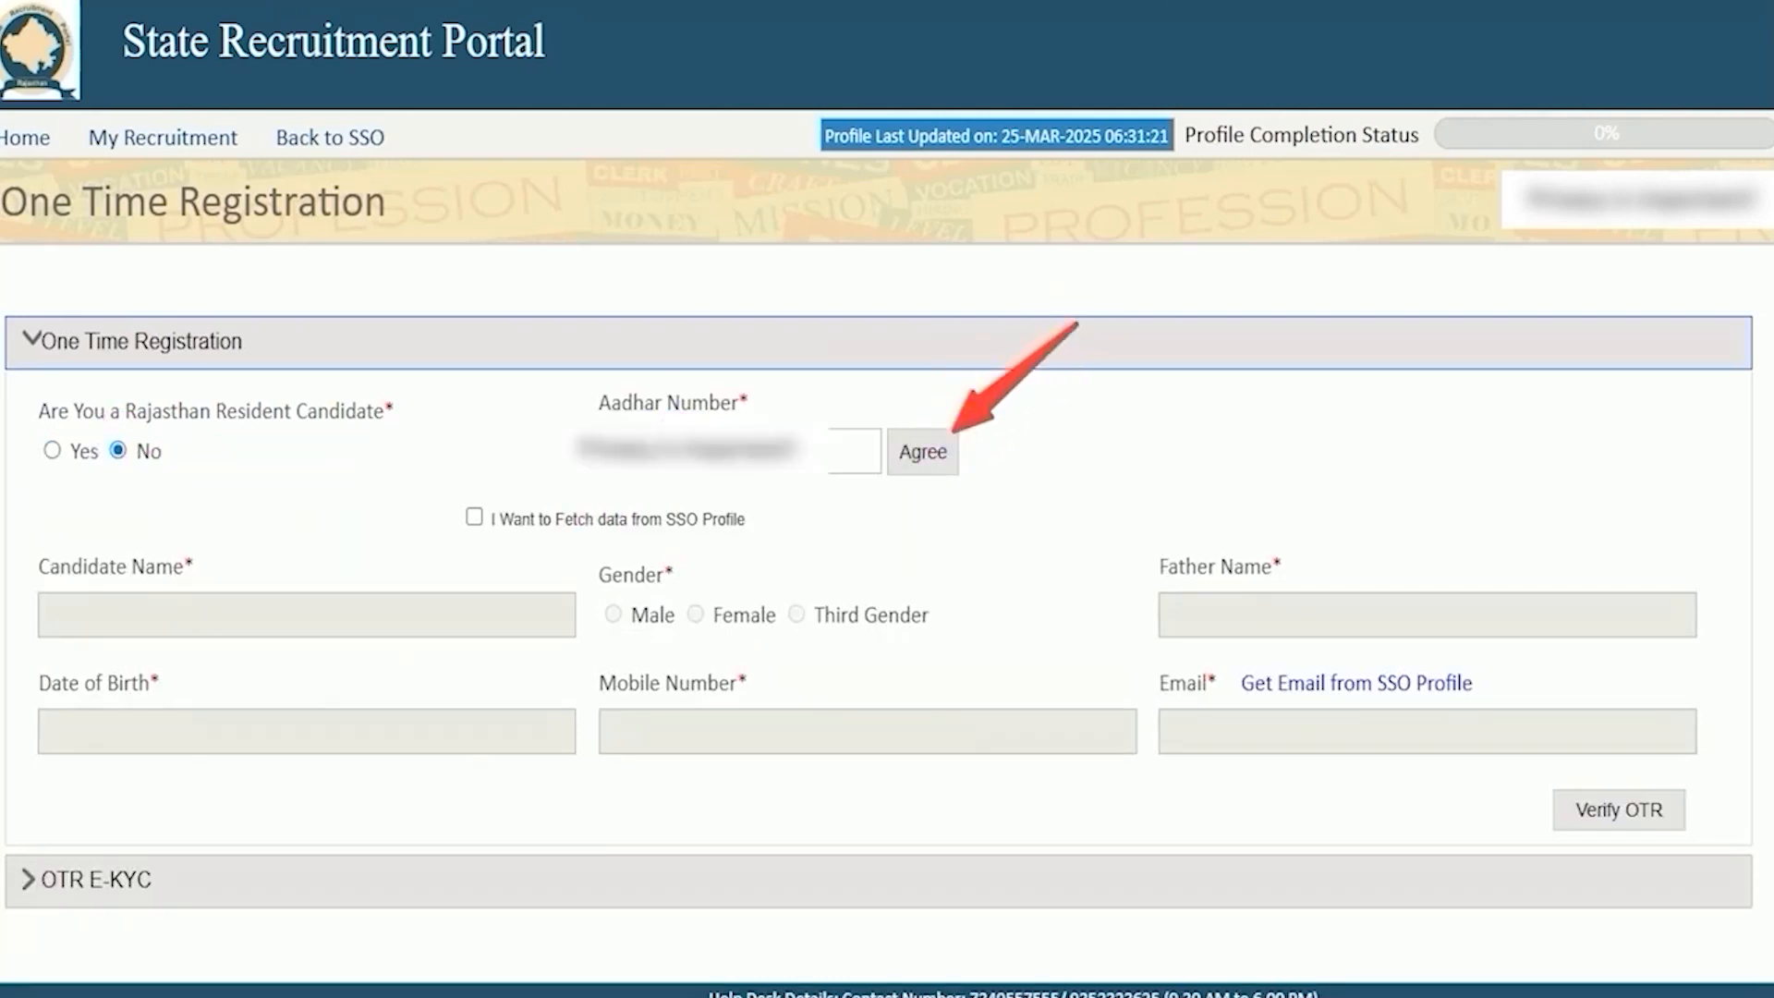
left_click(922, 452)
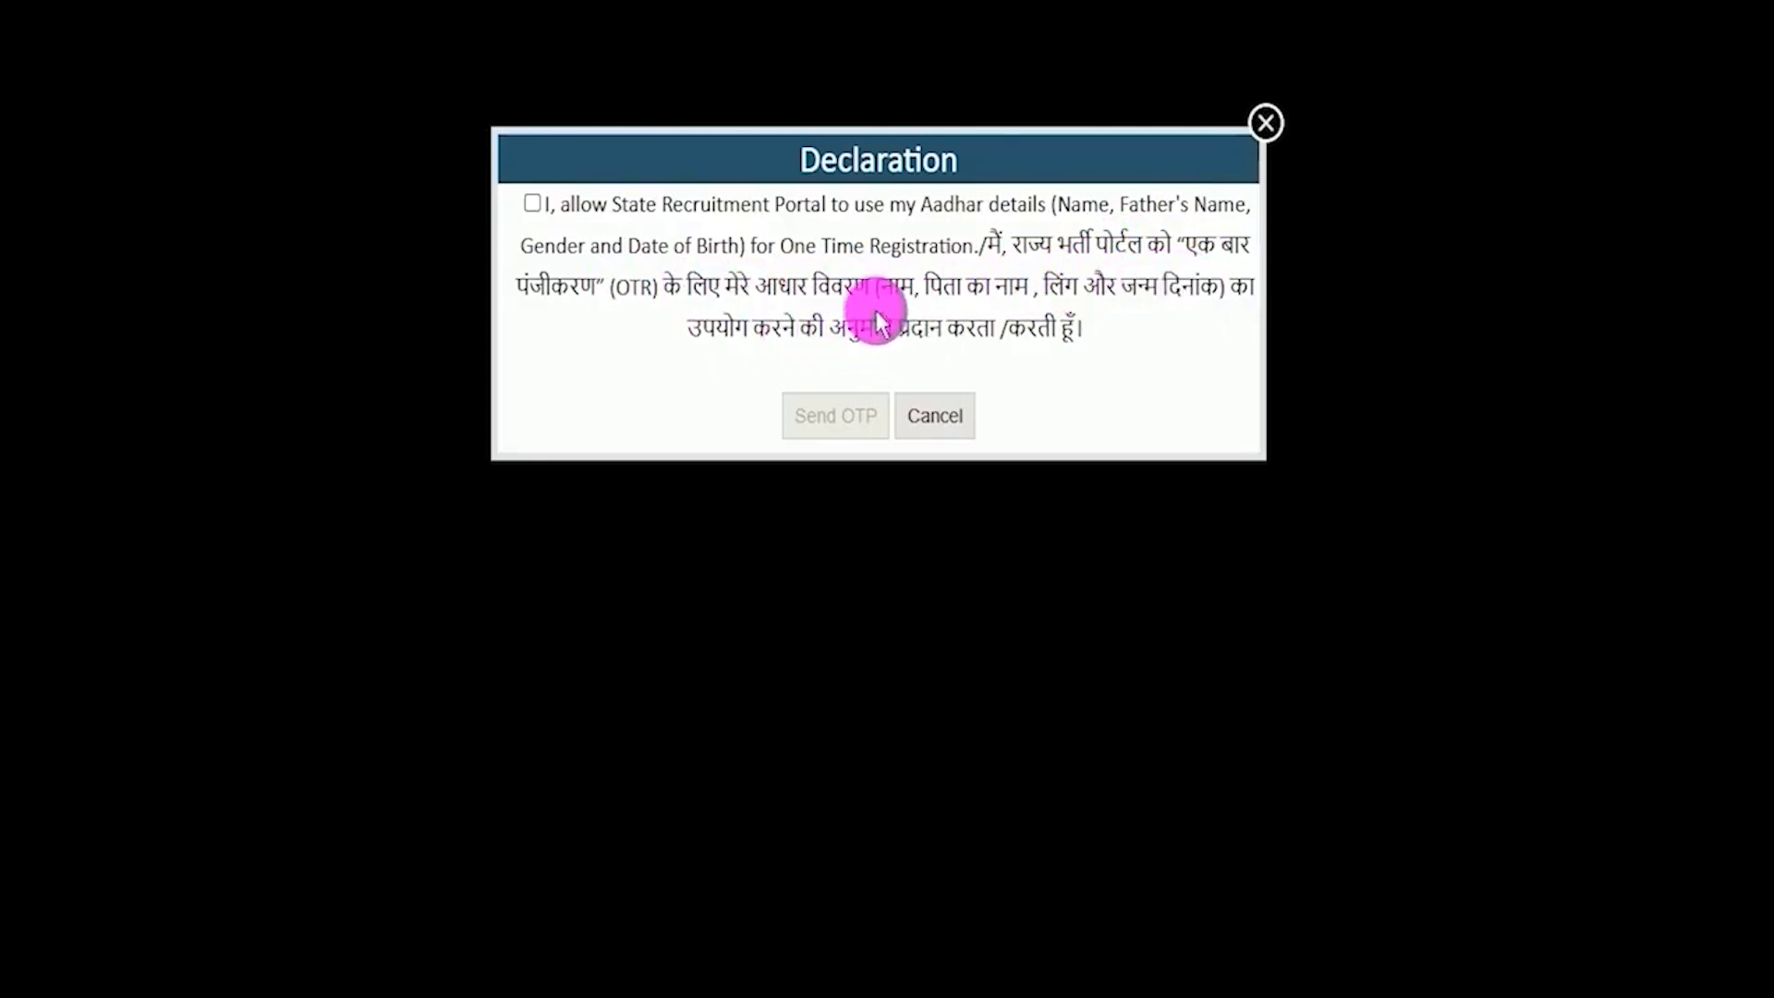
Step: Accept the Aadhaar details declaration and complete the e-KYC authentication with consent and the one-time password
left_click(532, 204)
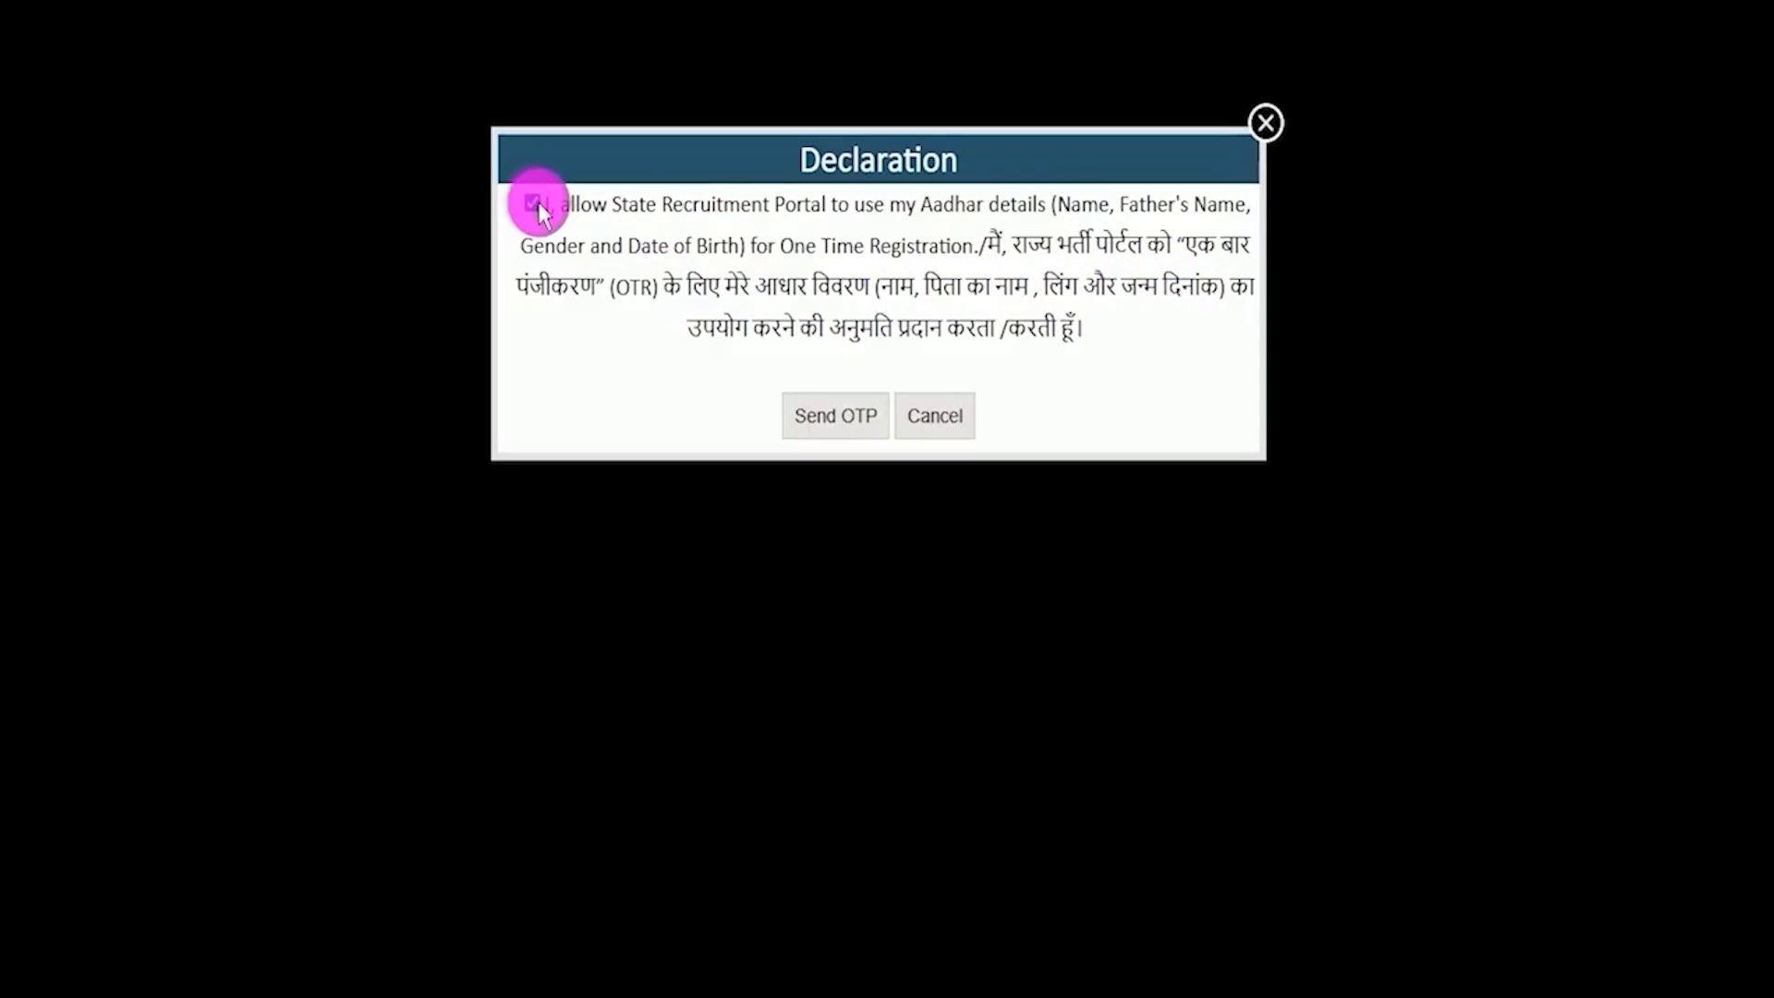
left_click(822, 417)
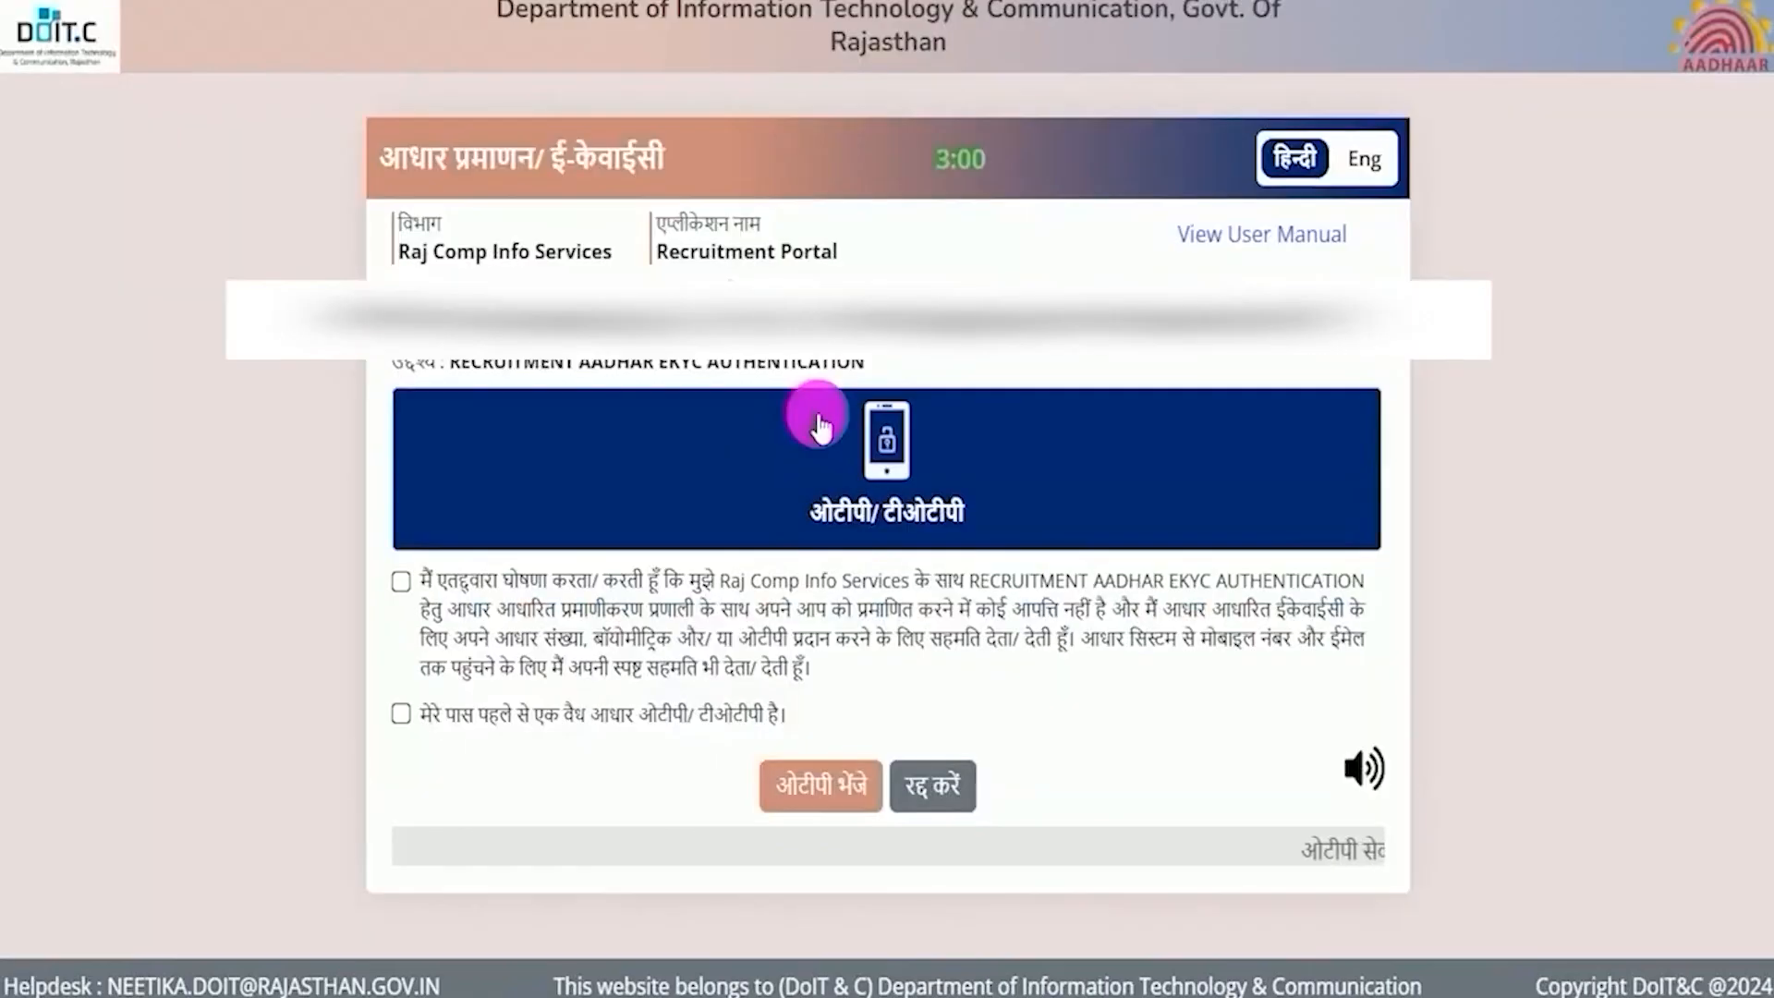
left_click(917, 640)
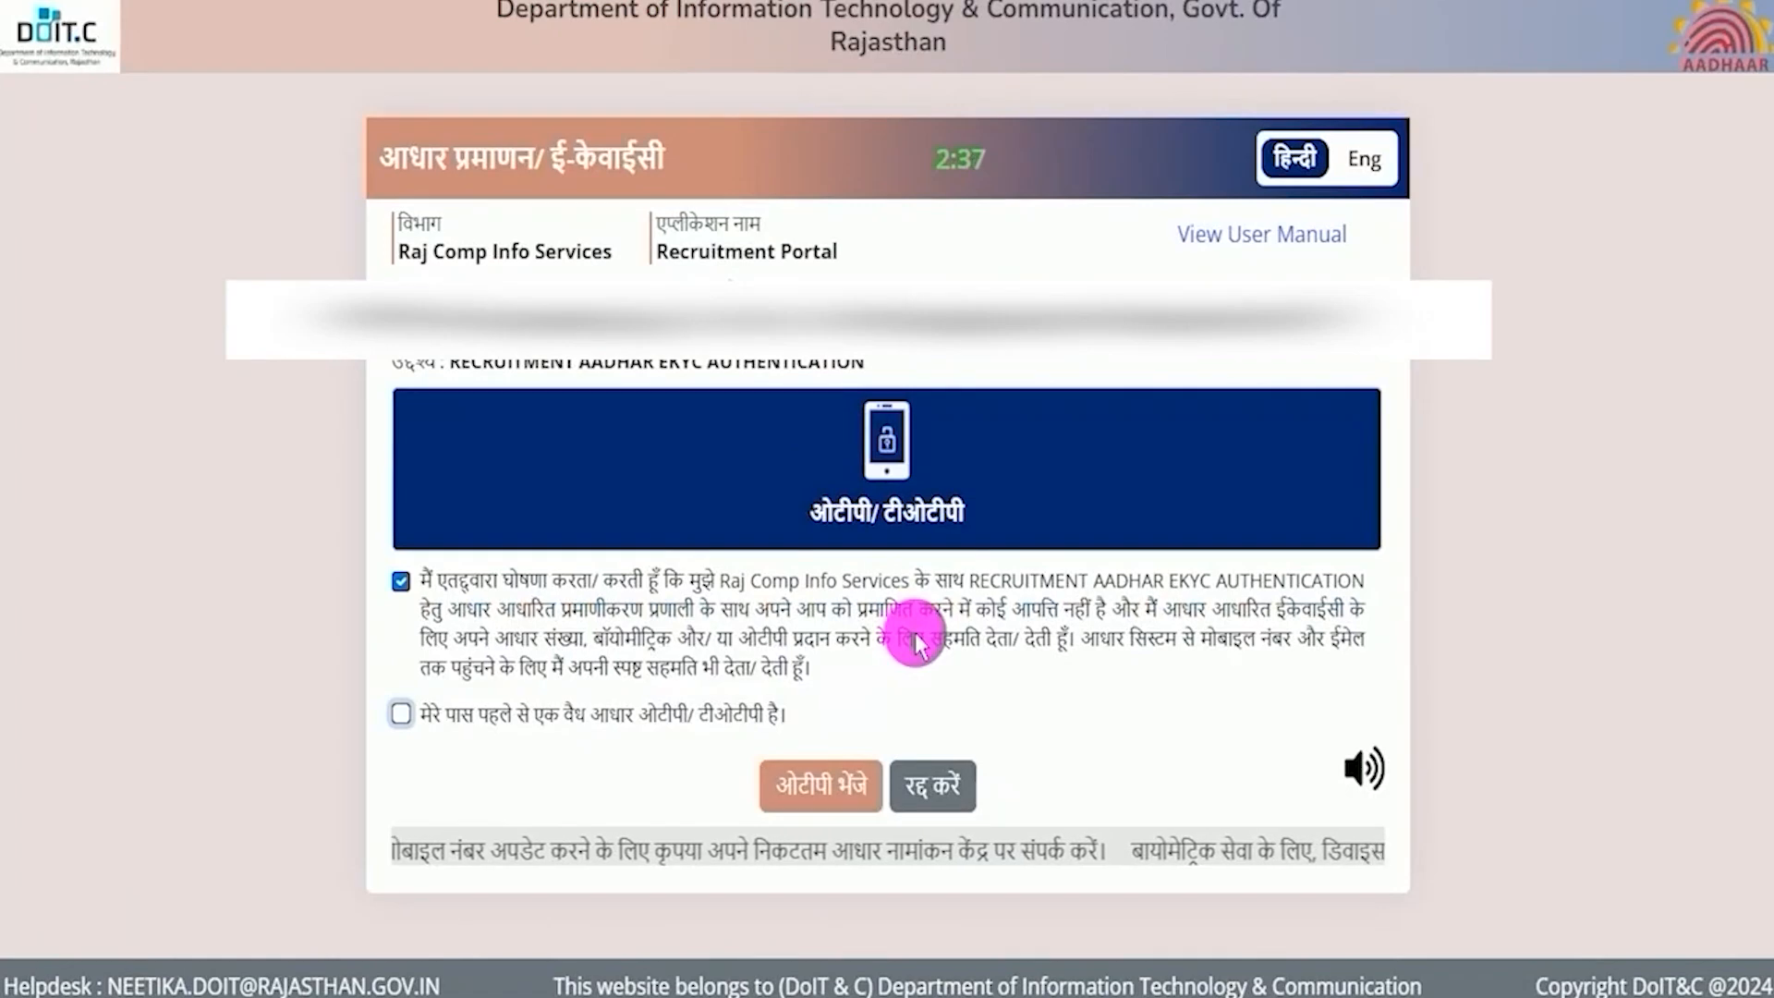
left_click(401, 582)
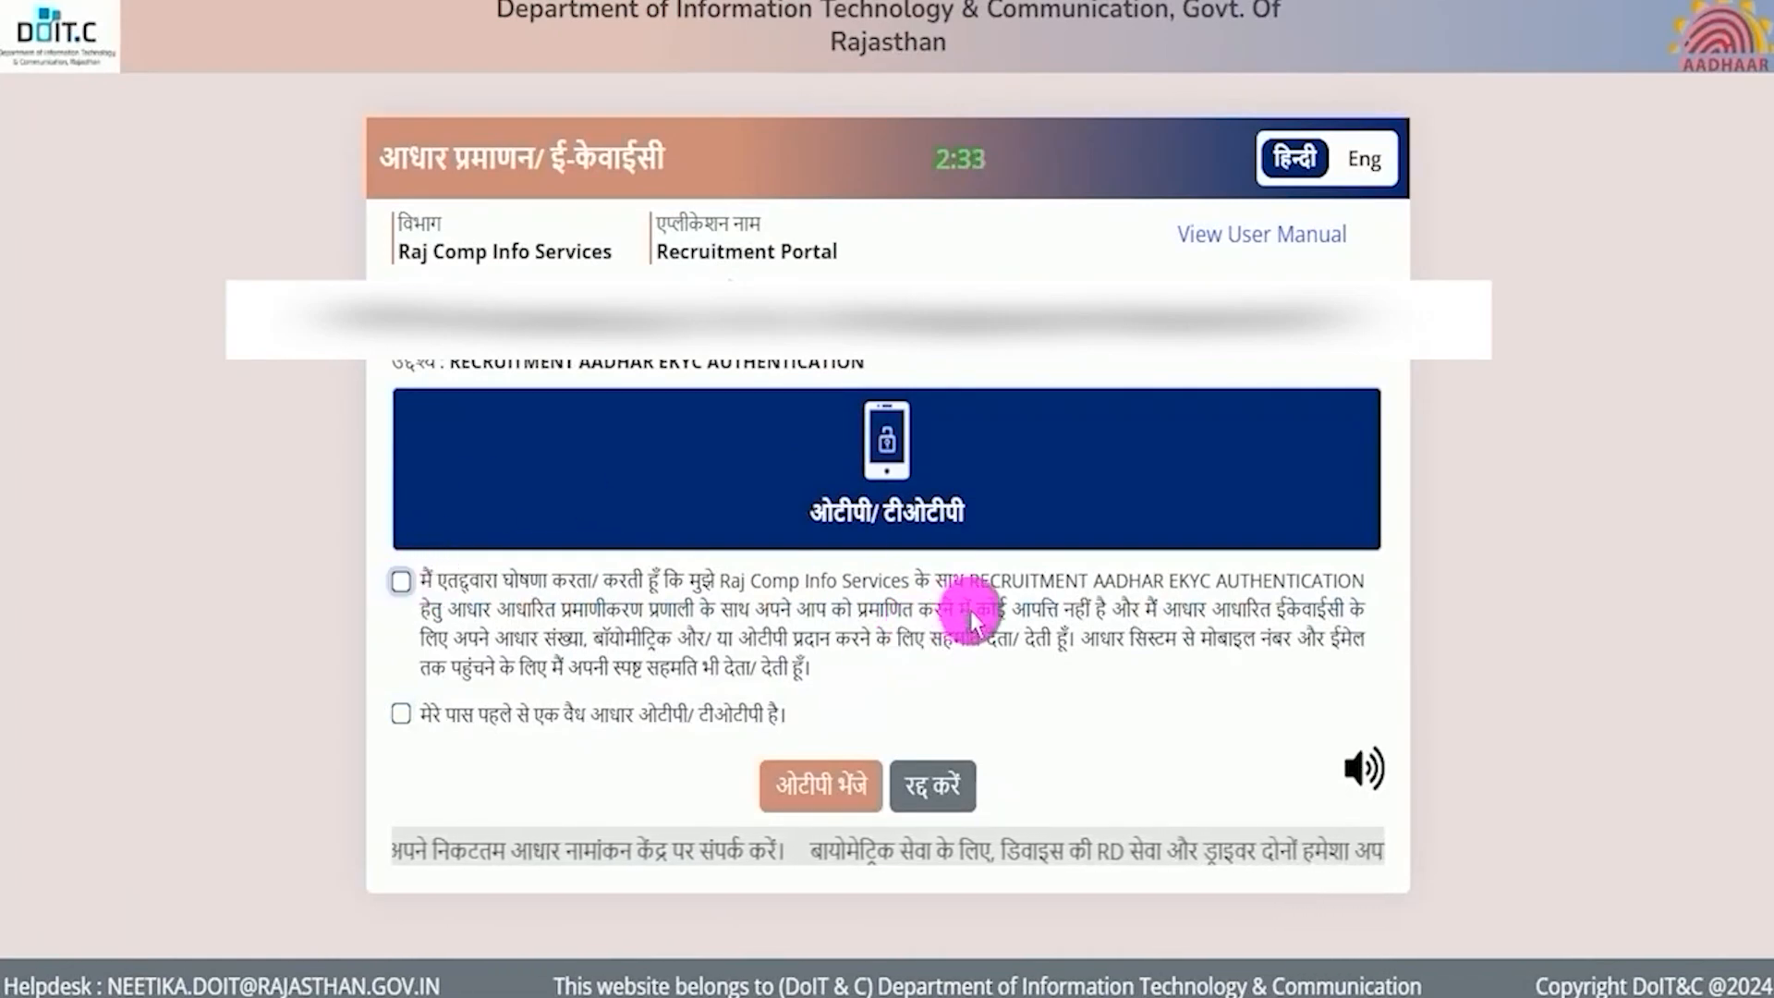
left_click(401, 582)
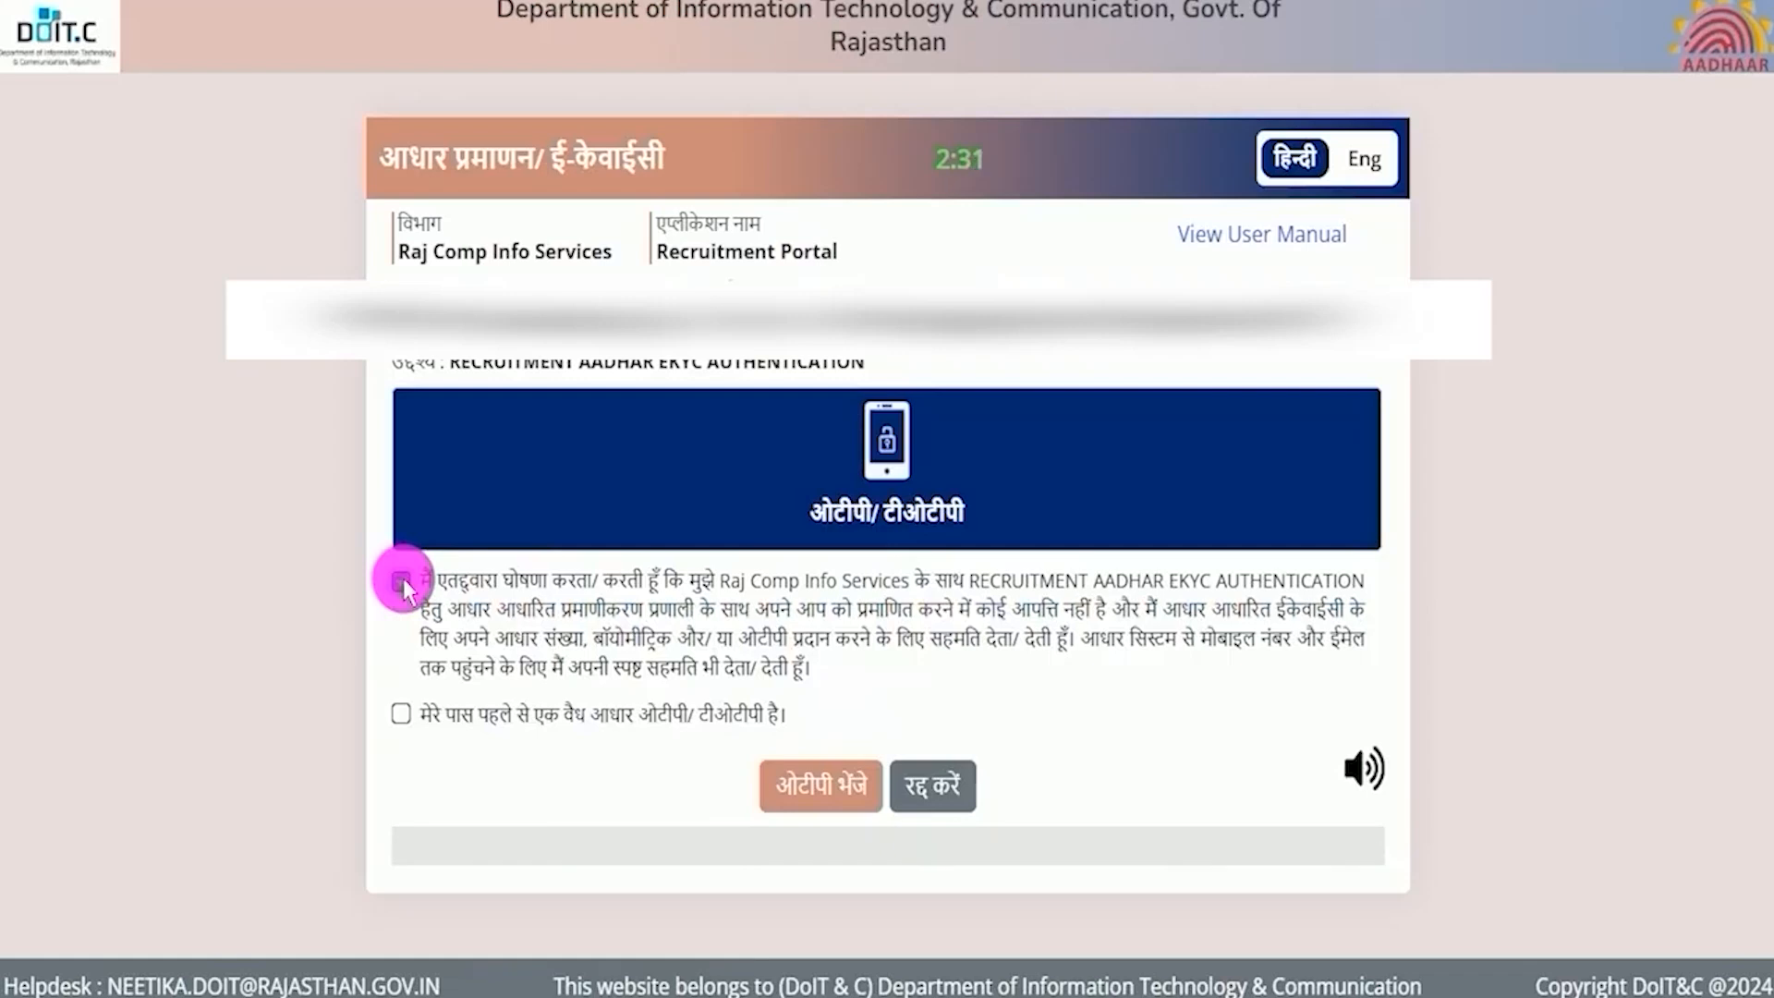
left_click(822, 790)
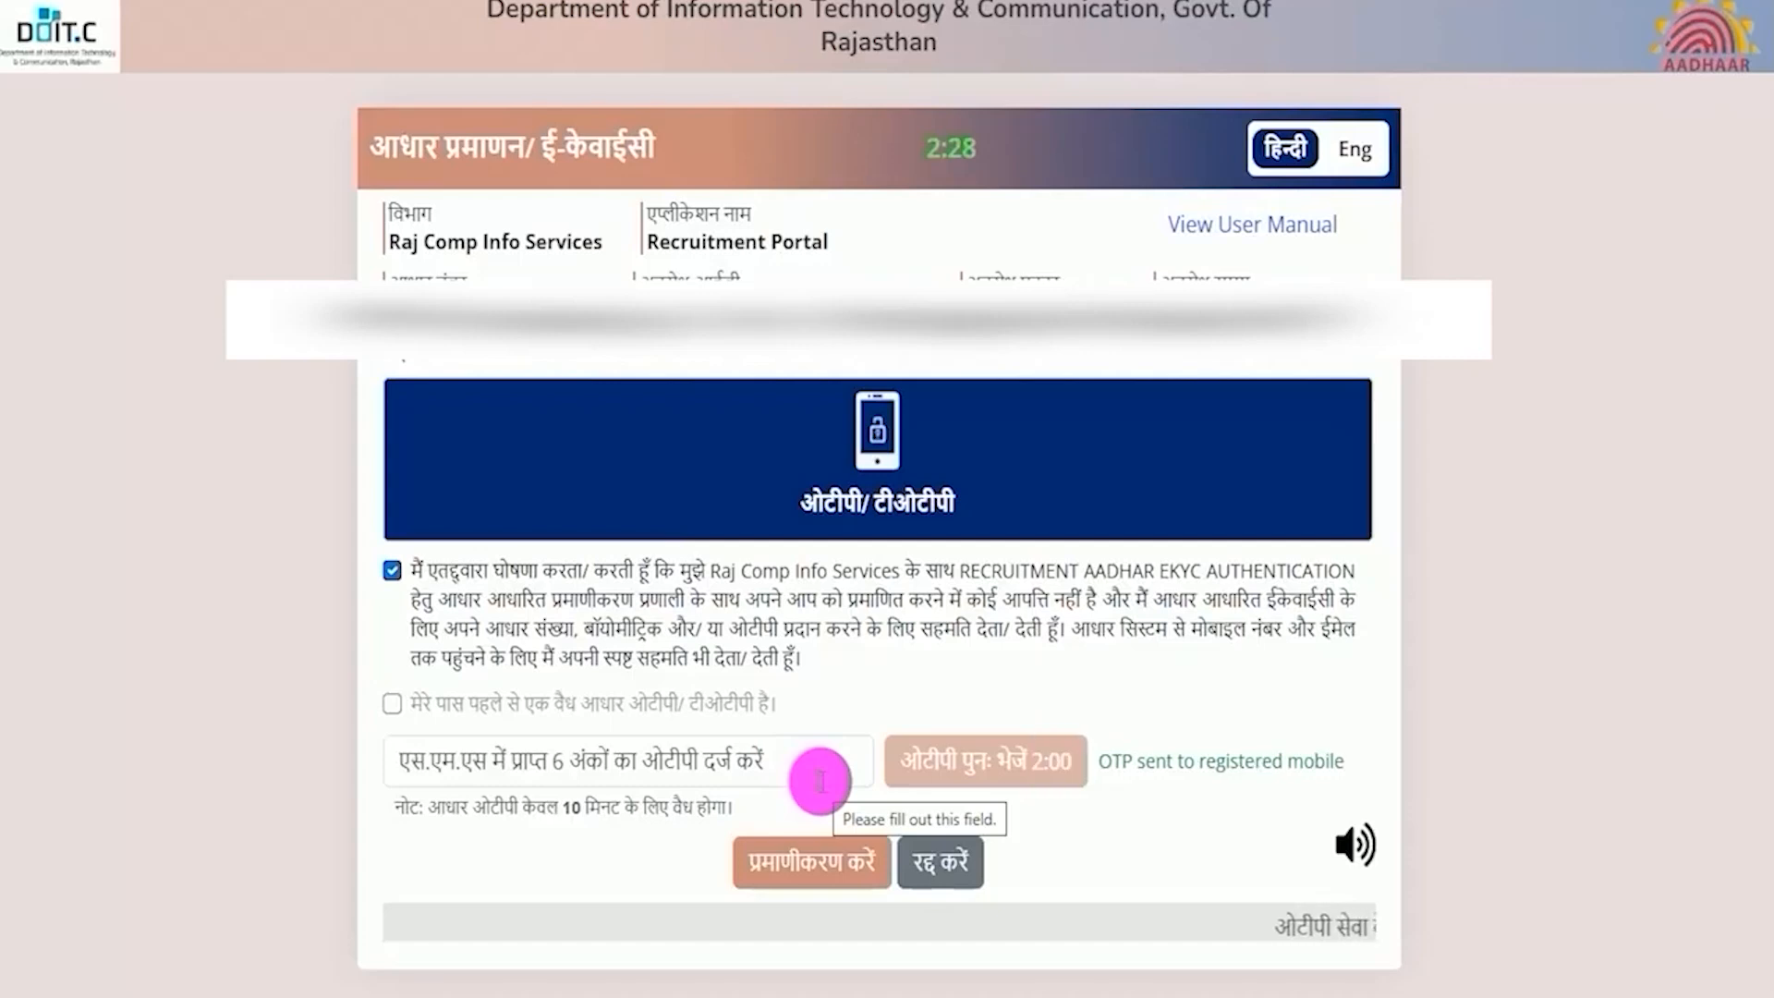
left_click(779, 763)
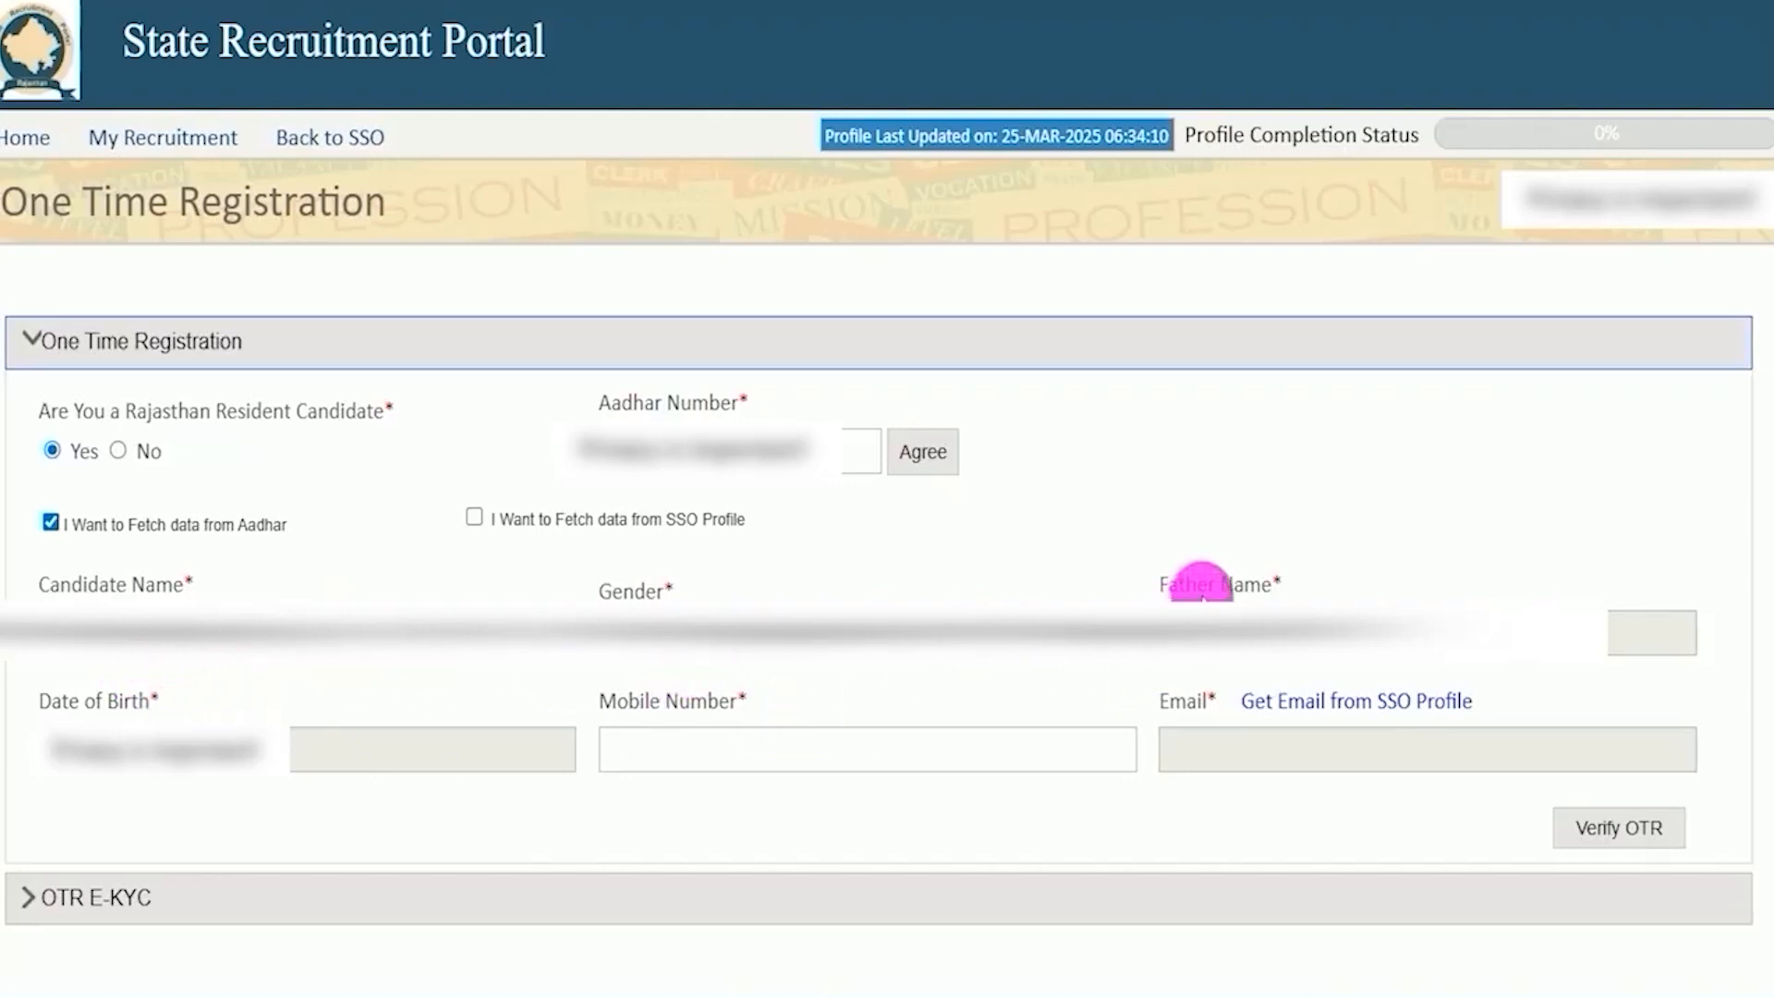
Step: Fill in the candidate's mobile number and e-mail, and submit the registration form for OTR verification
left_click(702, 751)
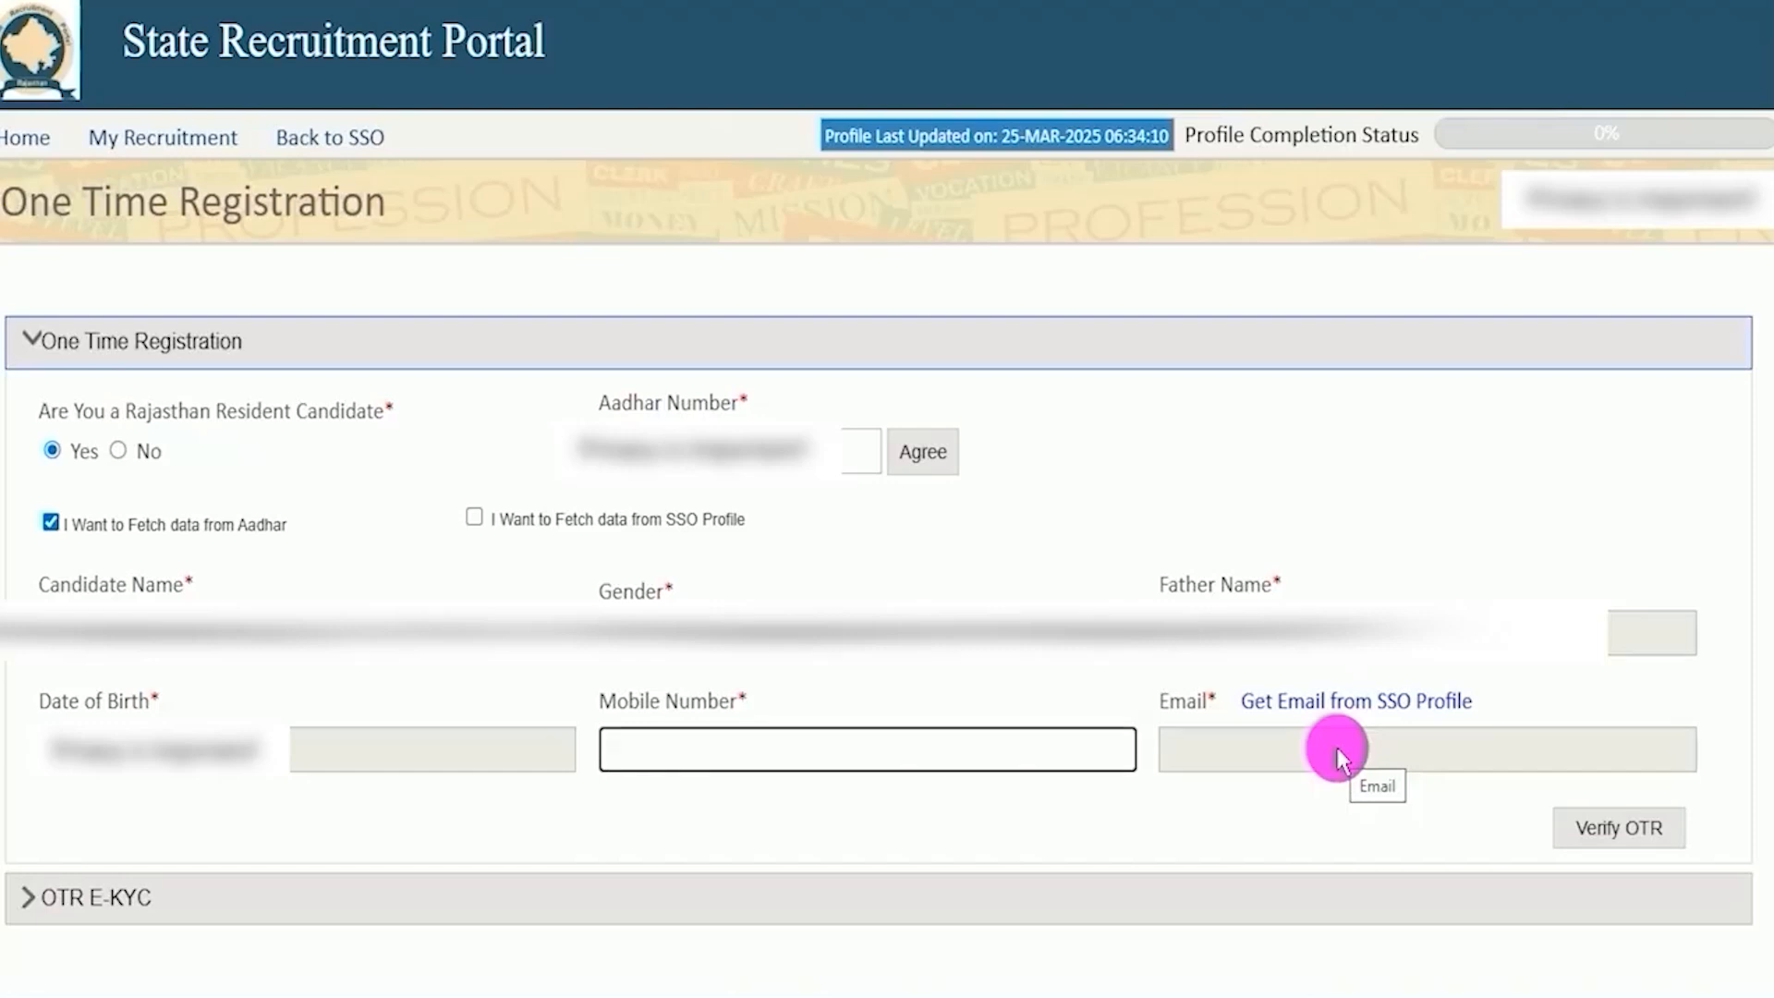
left_click(1766, 948)
left_click_drag(1278, 812, 1538, 827)
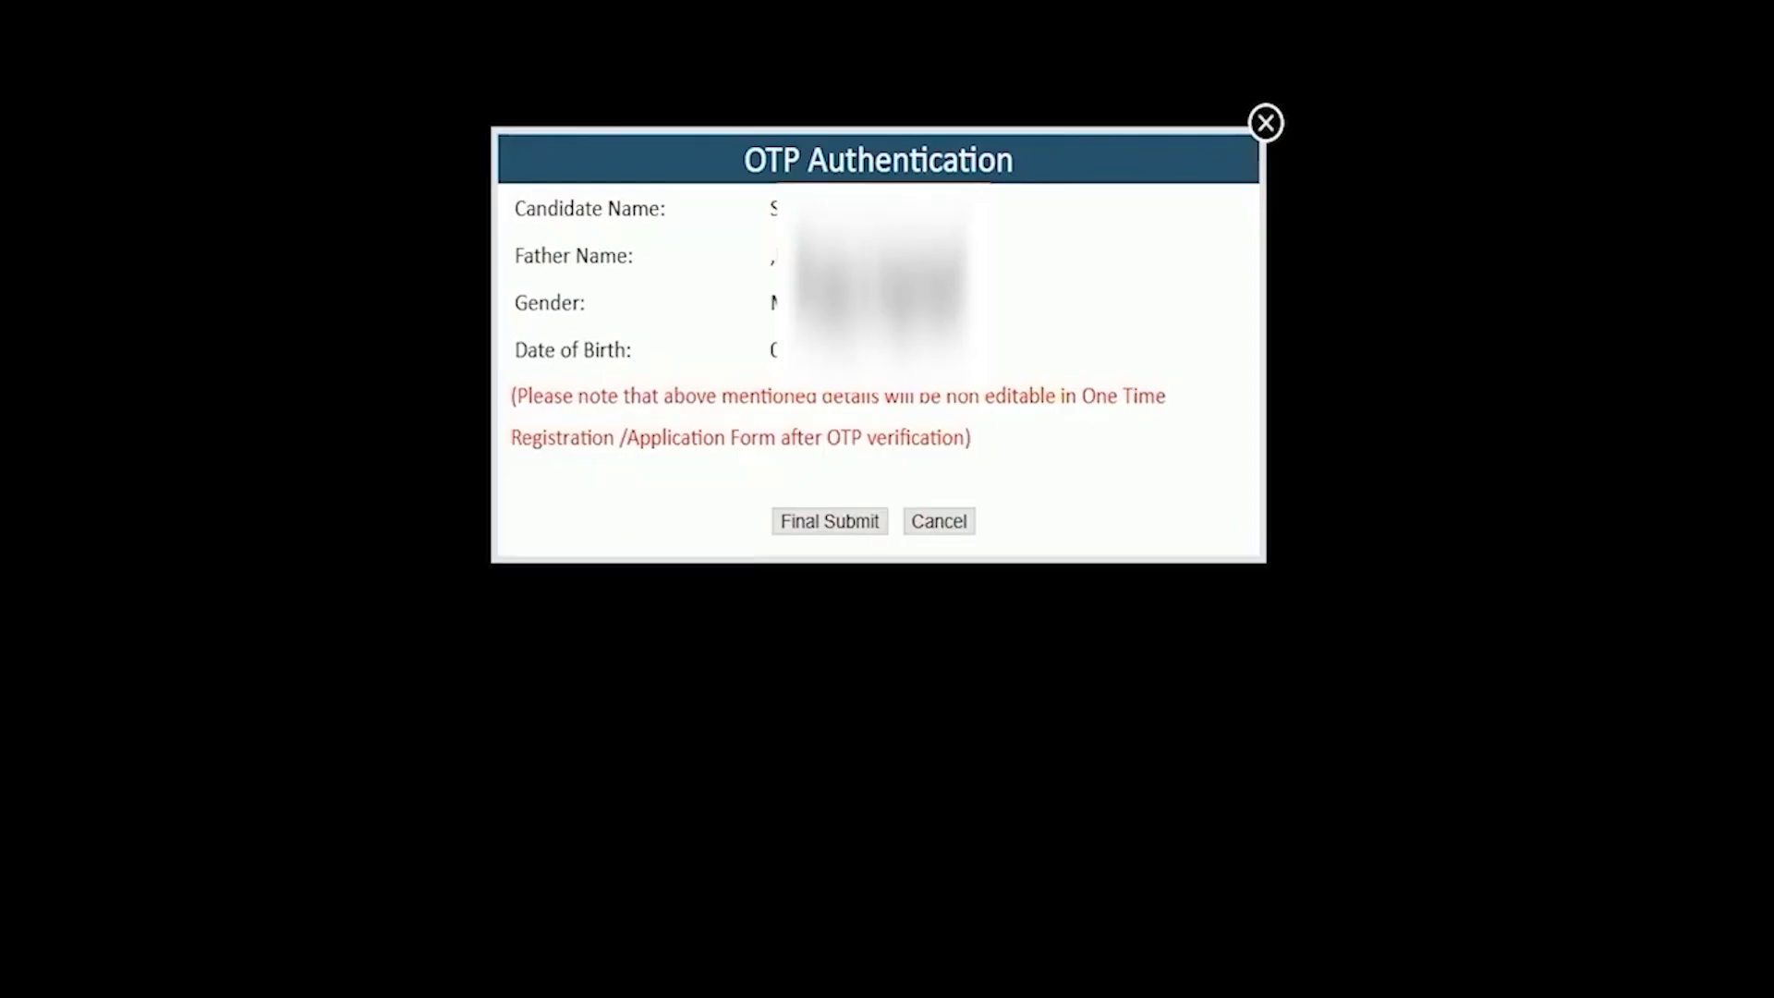
Step: Review the candidate name, father name, gender and date of birth, and make the final submission
left_click_drag(778, 222, 878, 356)
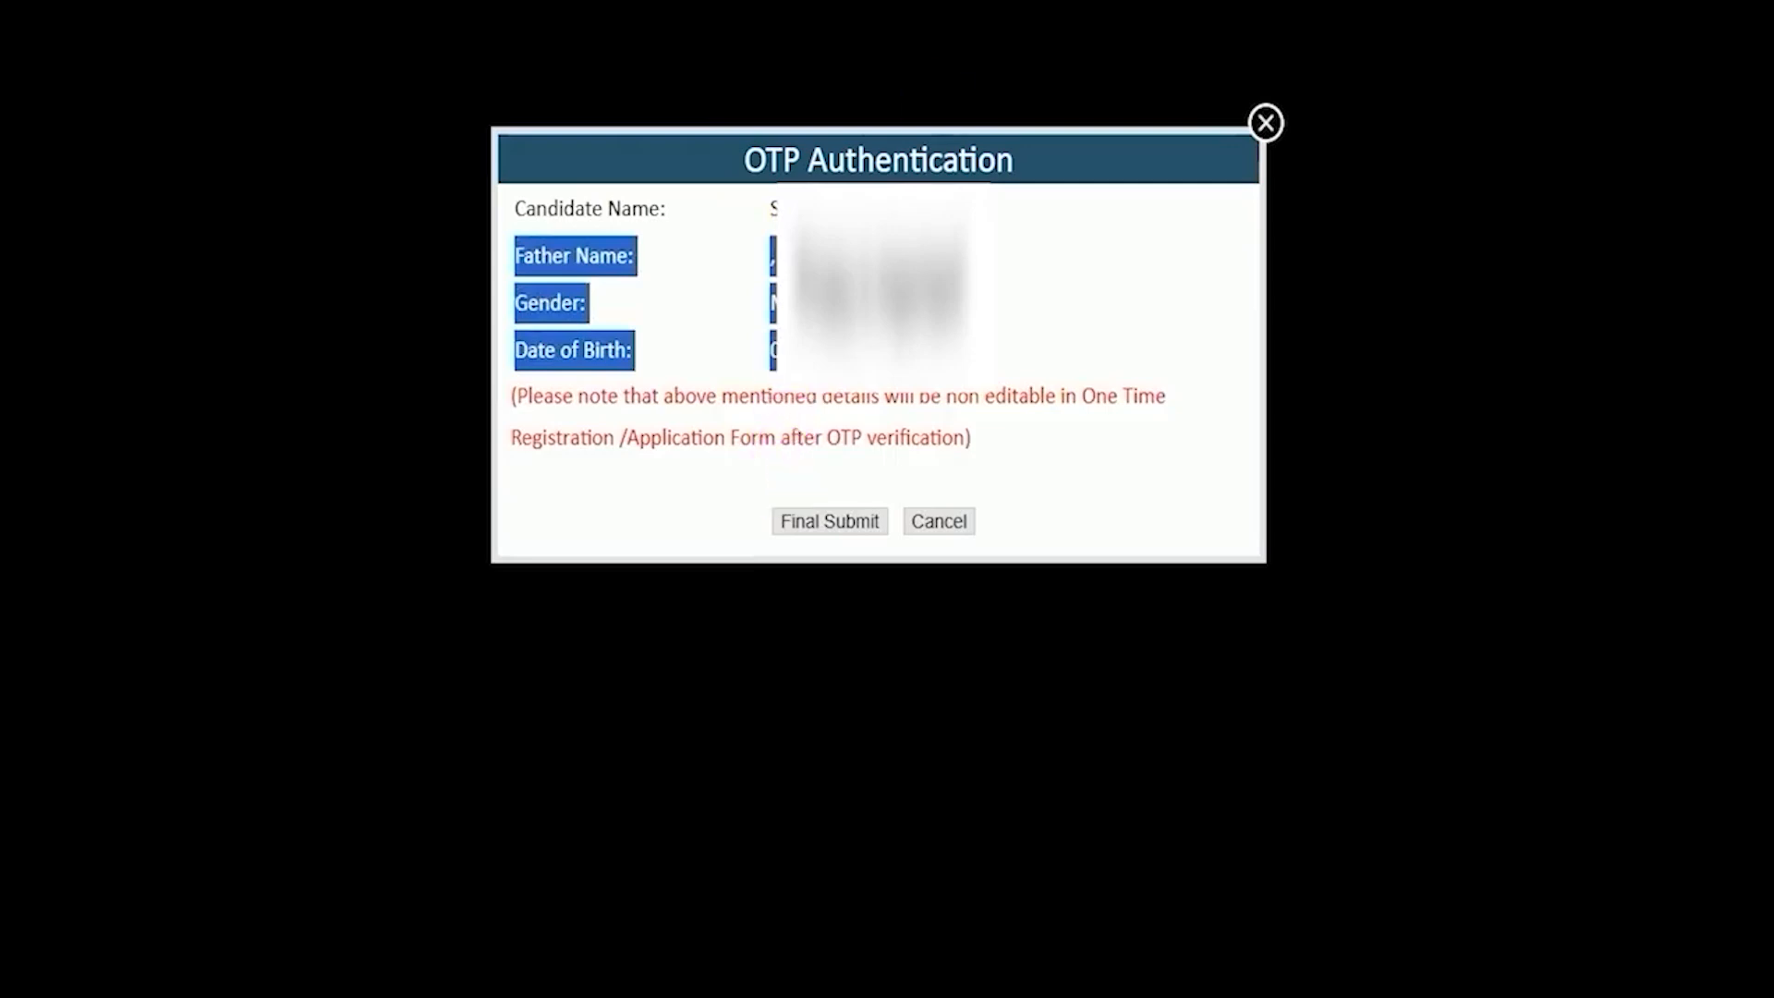
left_click(669, 385)
left_click_drag(596, 500, 755, 510)
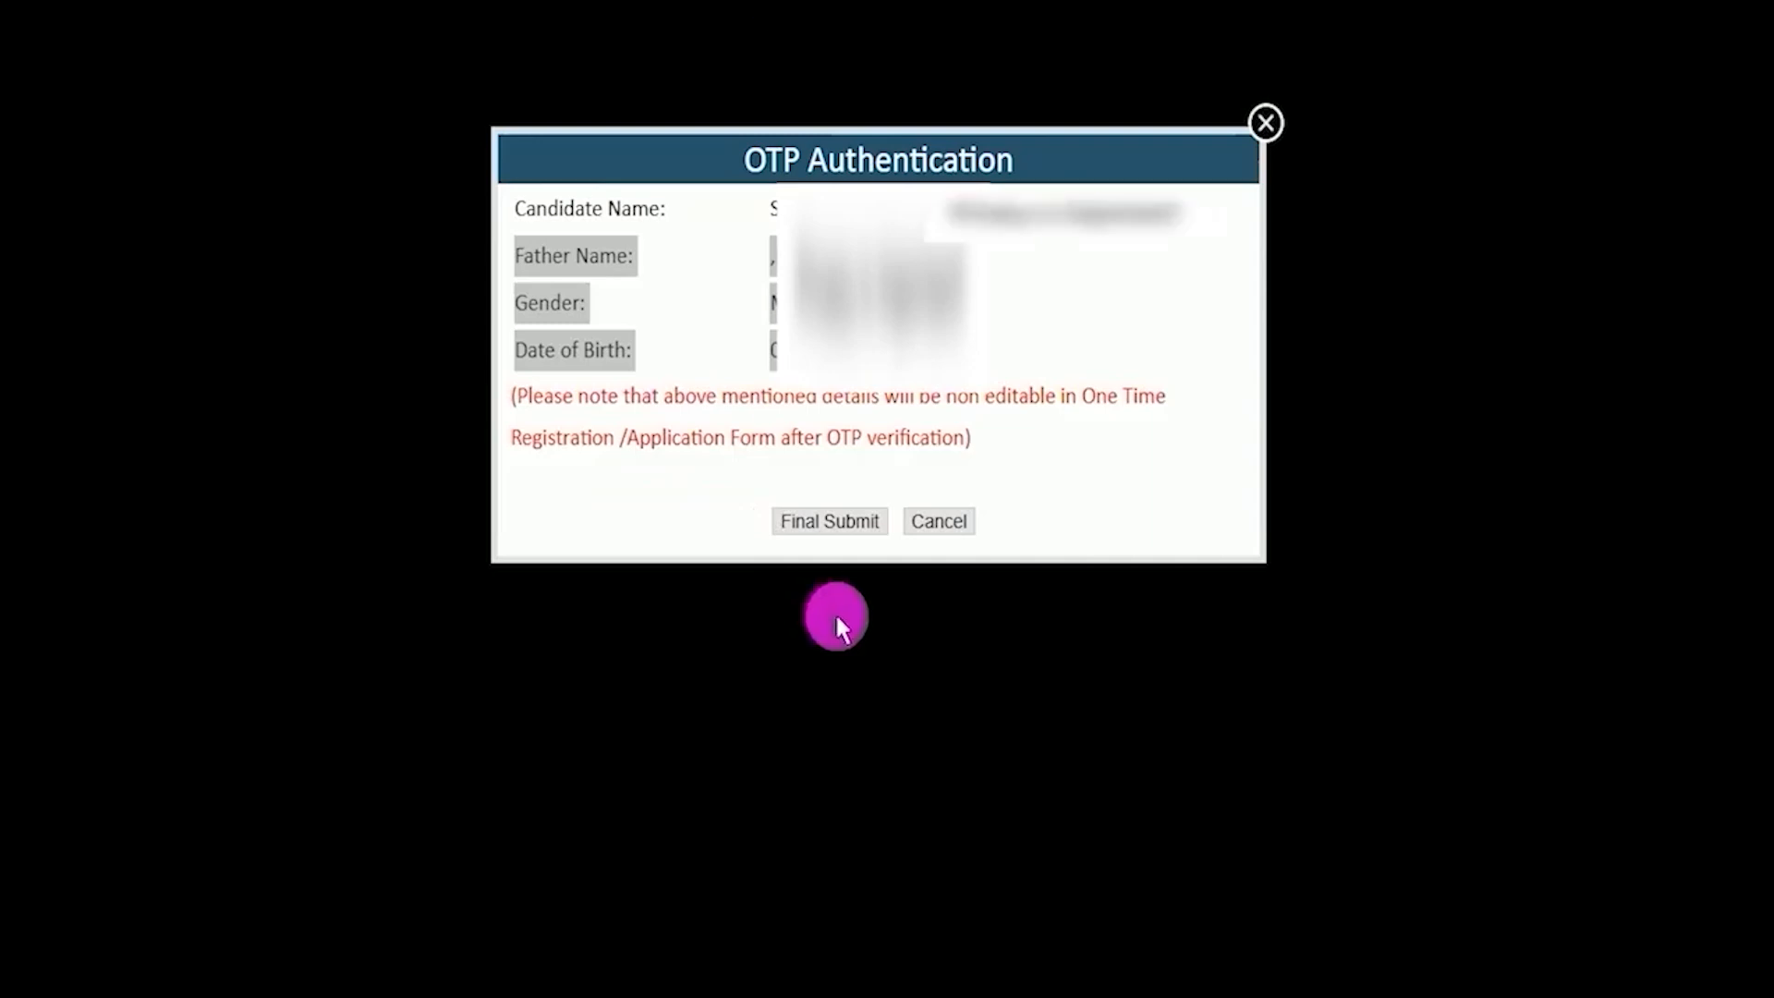
left_click(830, 521)
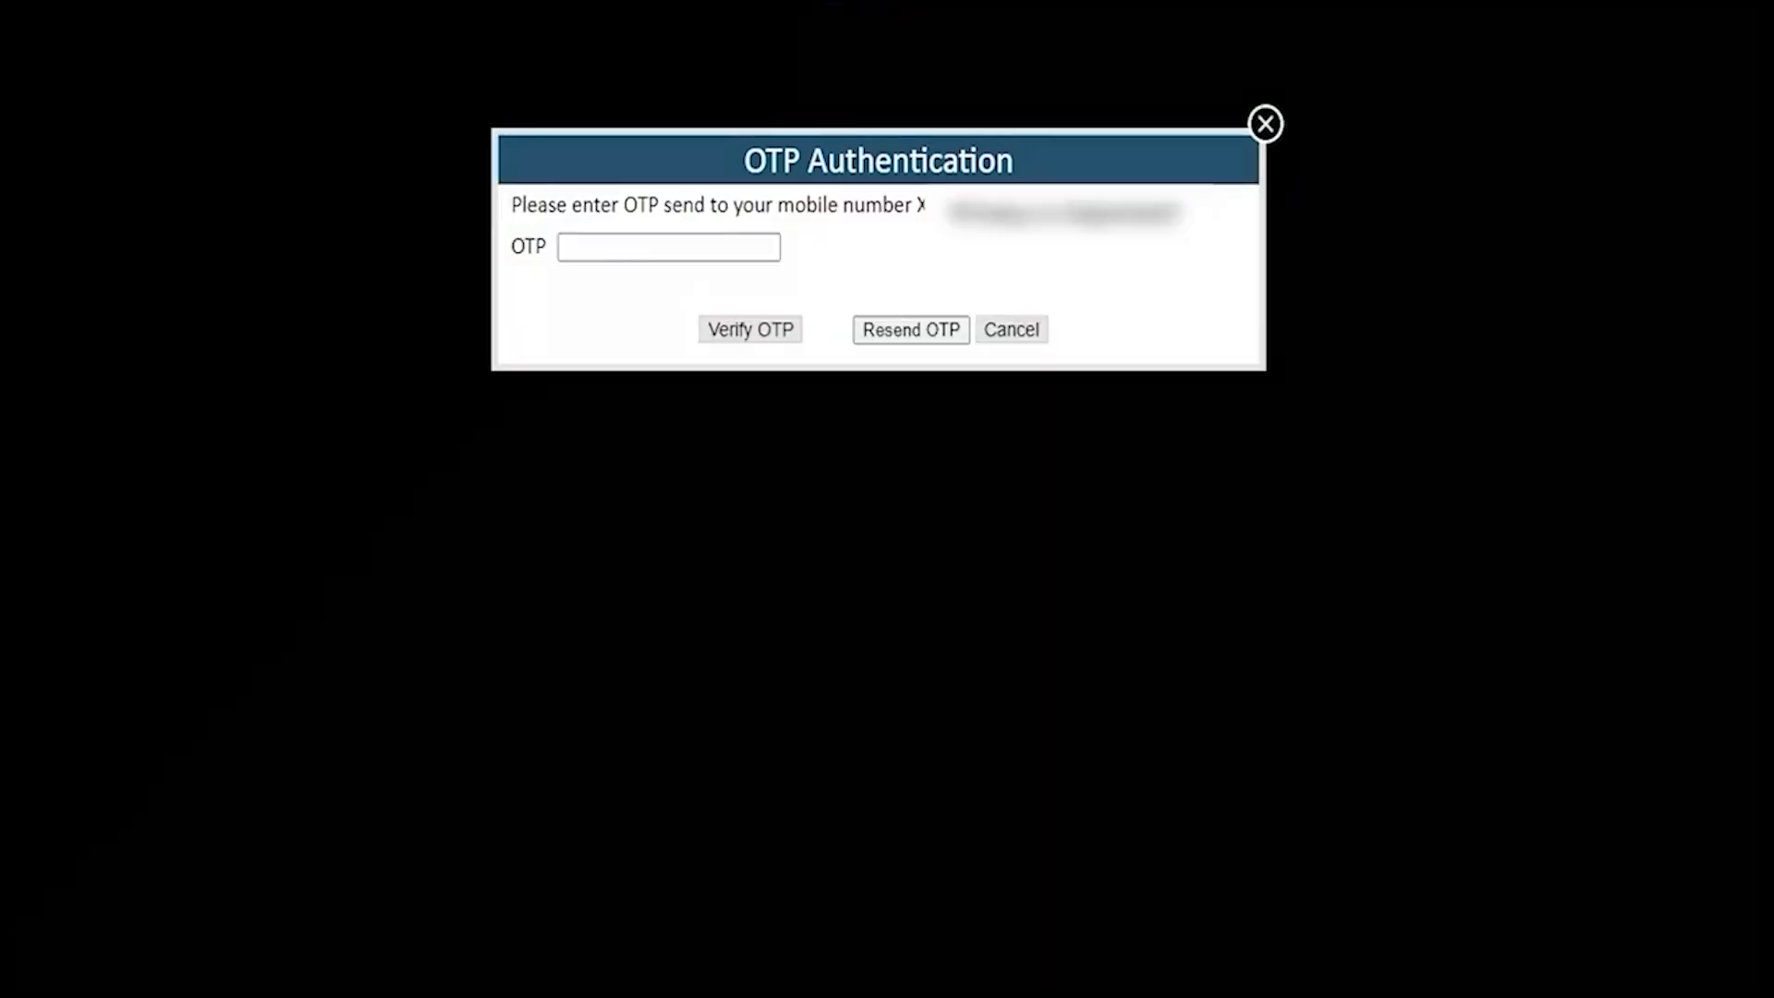
Step: Verify the registration with the one-time password sent to the mobile number, and acknowledge the issued registration number
left_click_drag(746, 246, 817, 213)
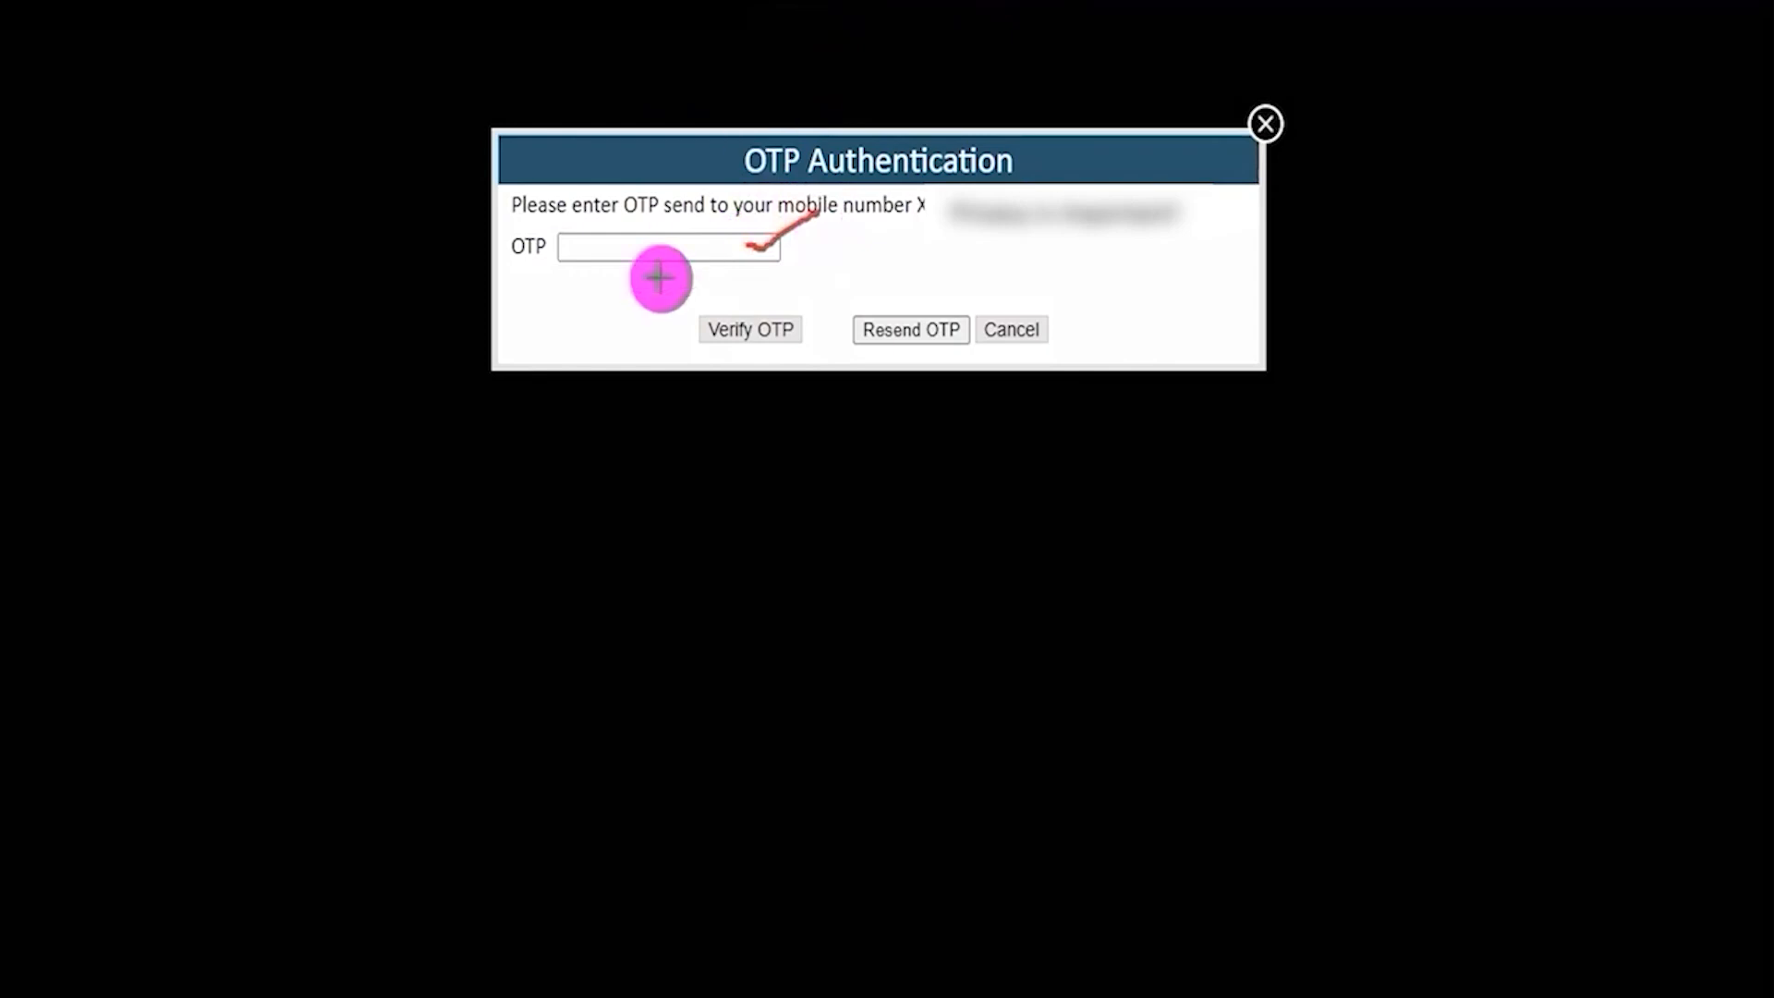
left_click_drag(543, 325, 685, 329)
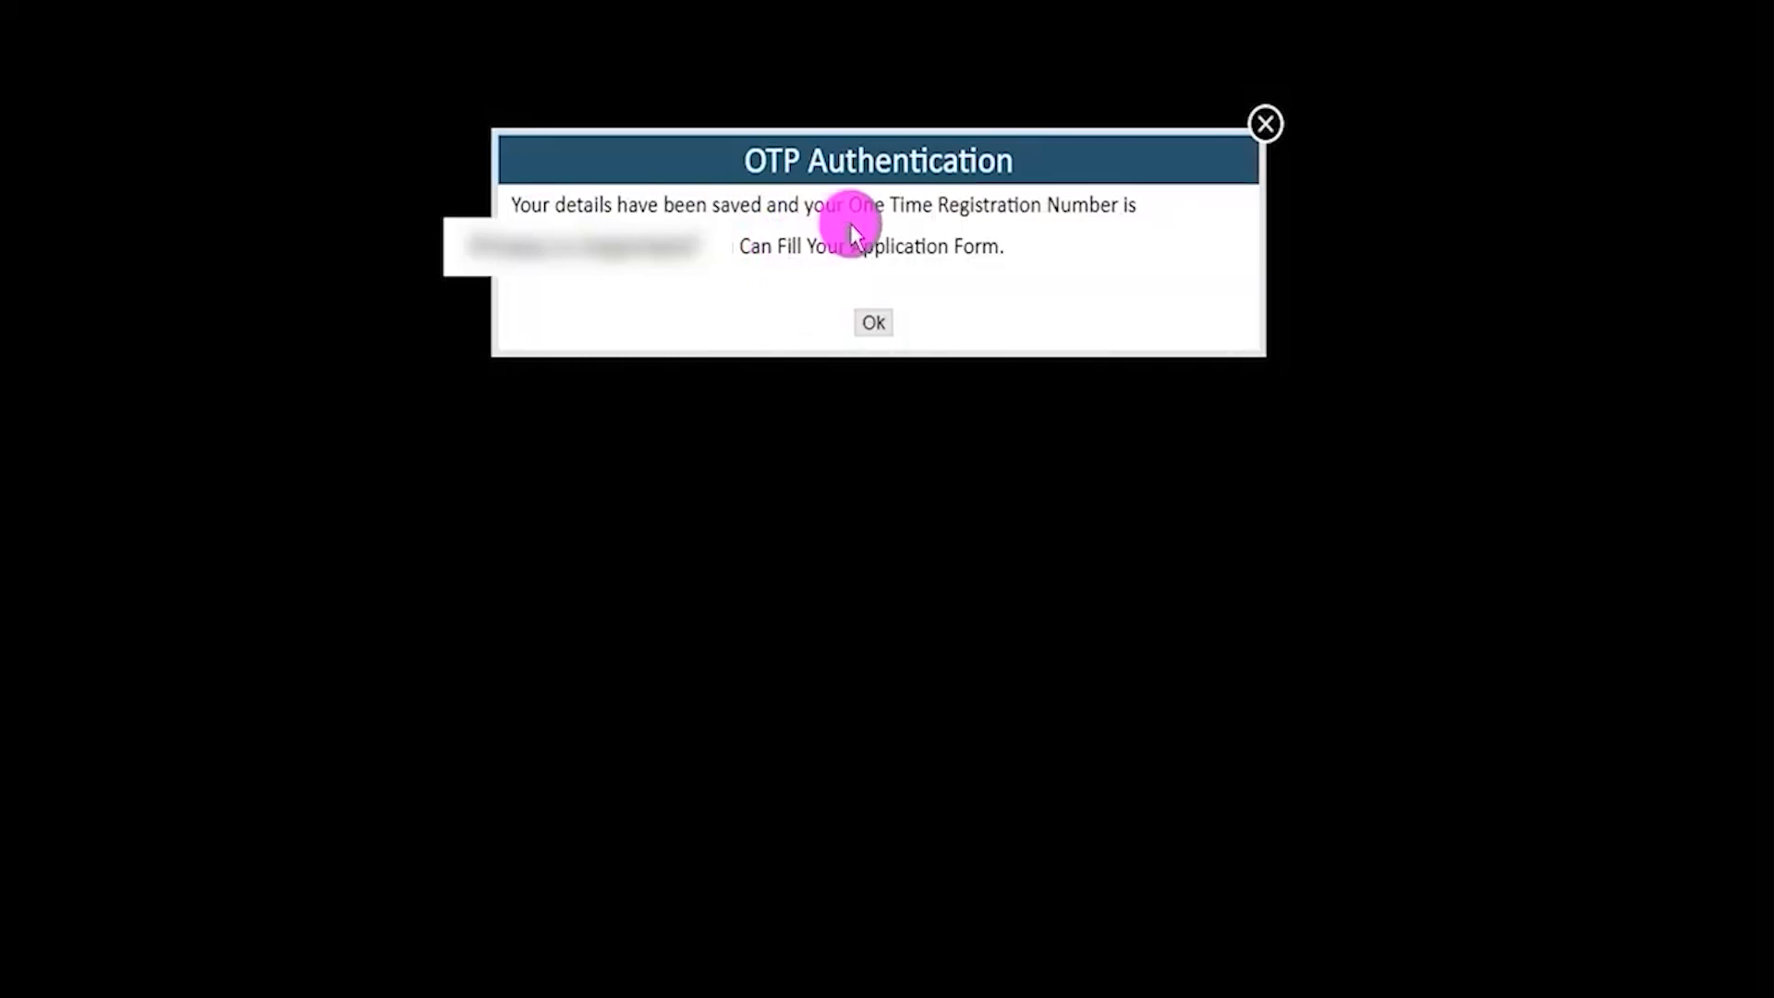
left_click_drag(850, 205, 1049, 201)
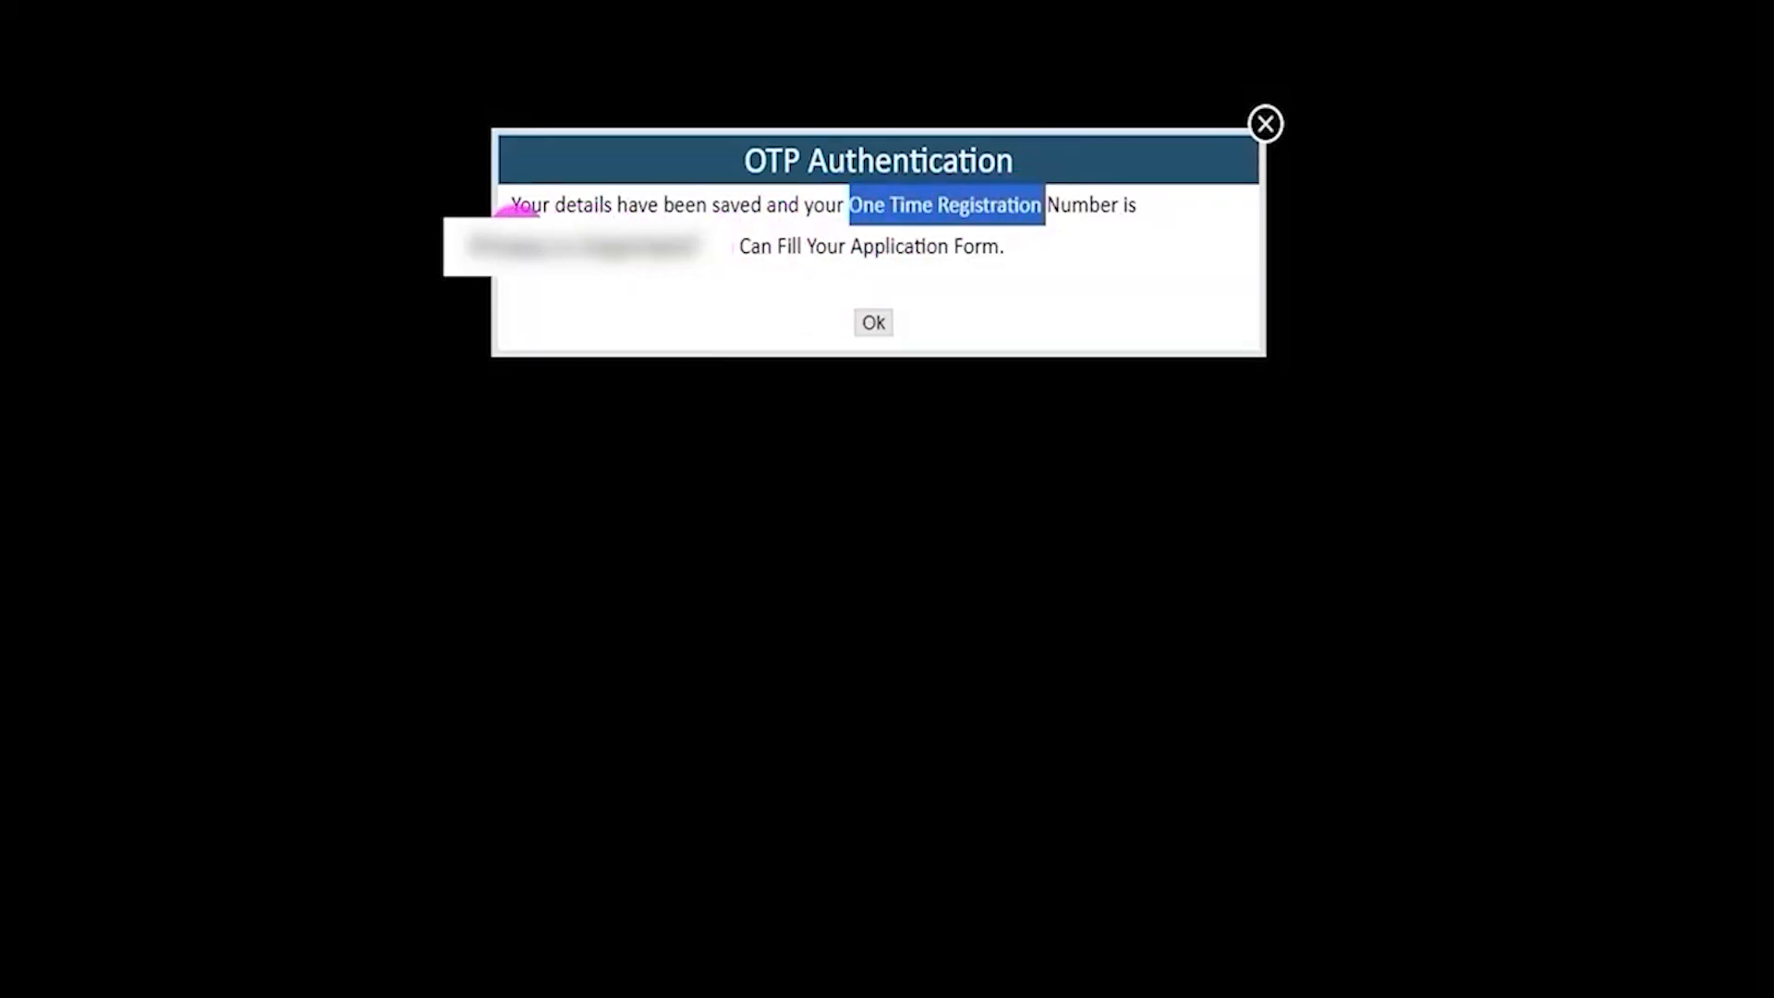
left_click(525, 207)
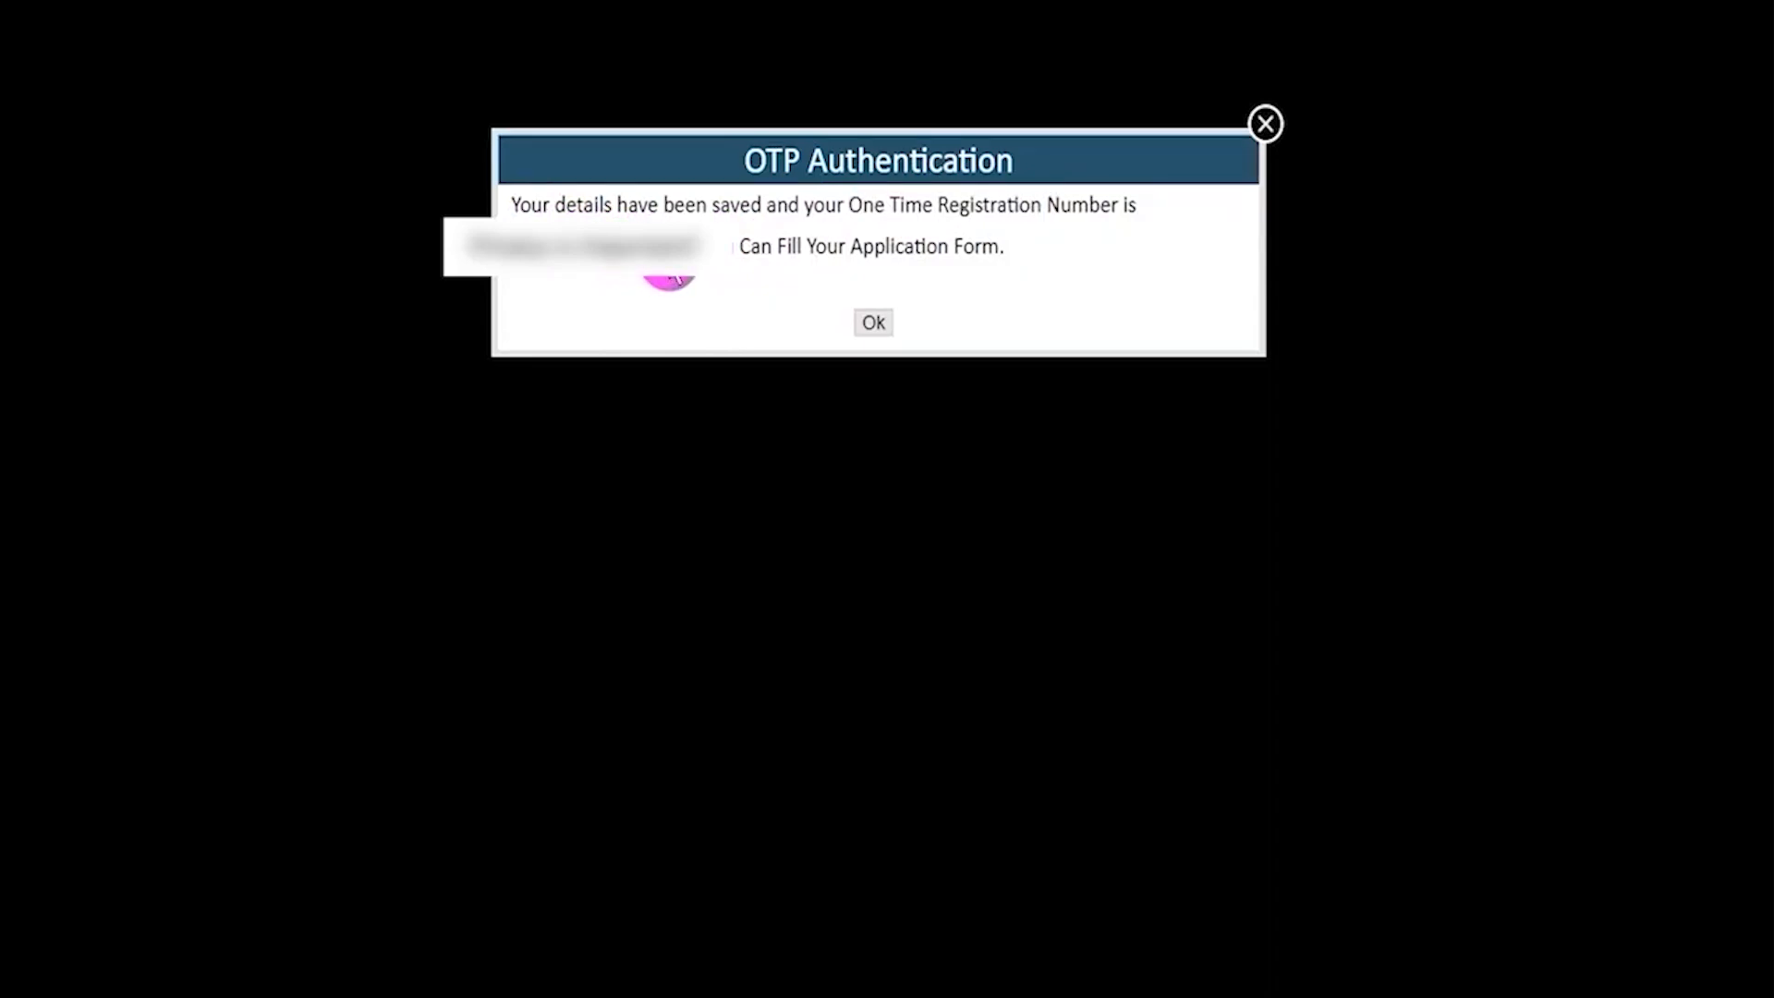
left_click(873, 322)
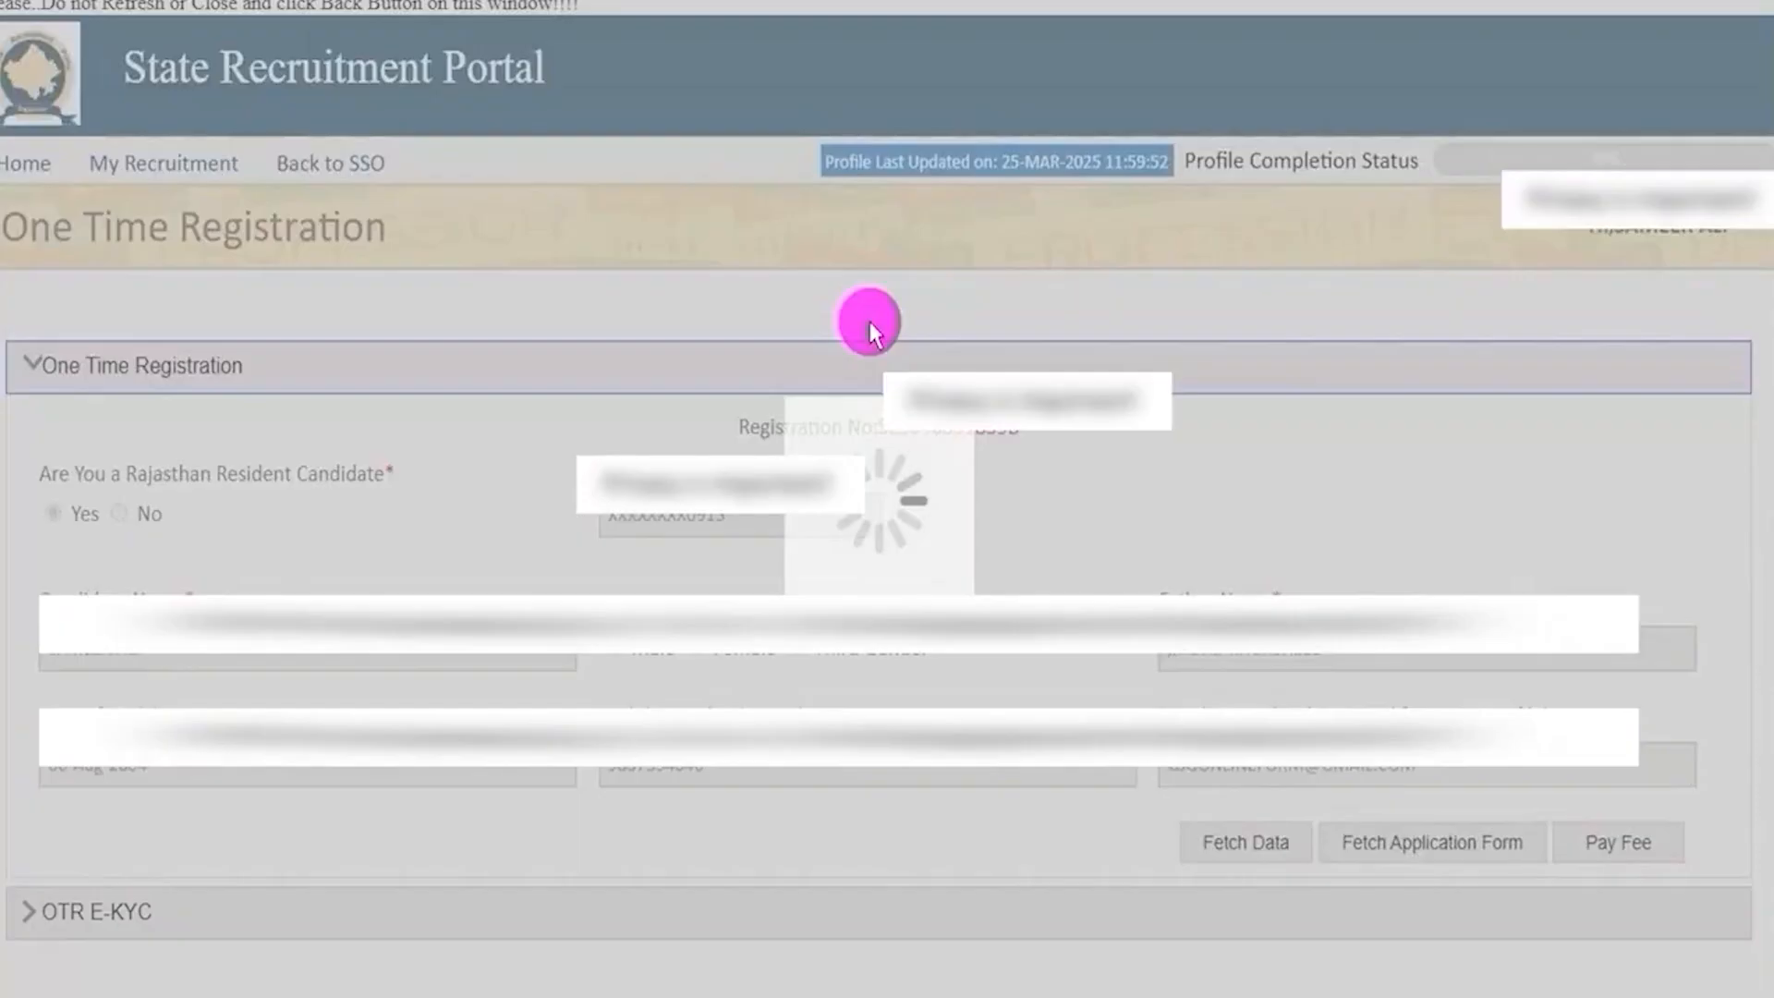
Step: Check the registration number on the completed One Time Registration form
scroll(978, 444, "down", 1)
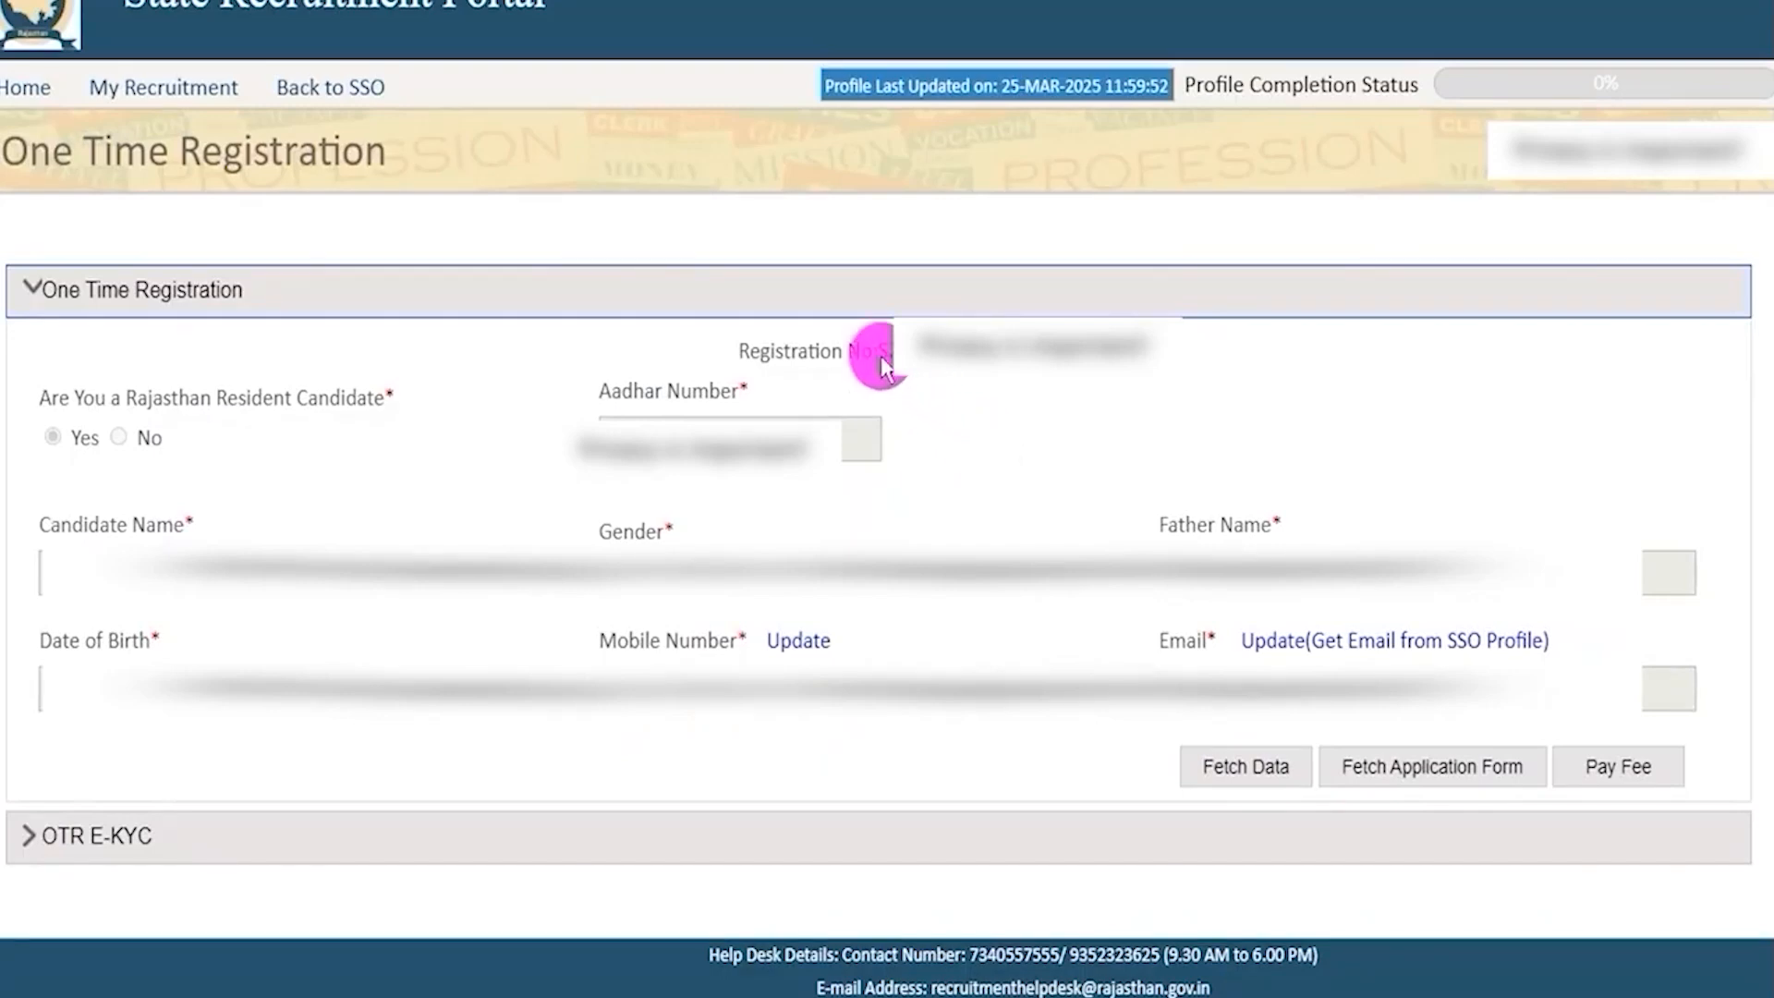
left_click_drag(890, 351, 1012, 349)
left_click(971, 352)
left_click_drag(888, 351, 1009, 351)
left_click(1009, 351)
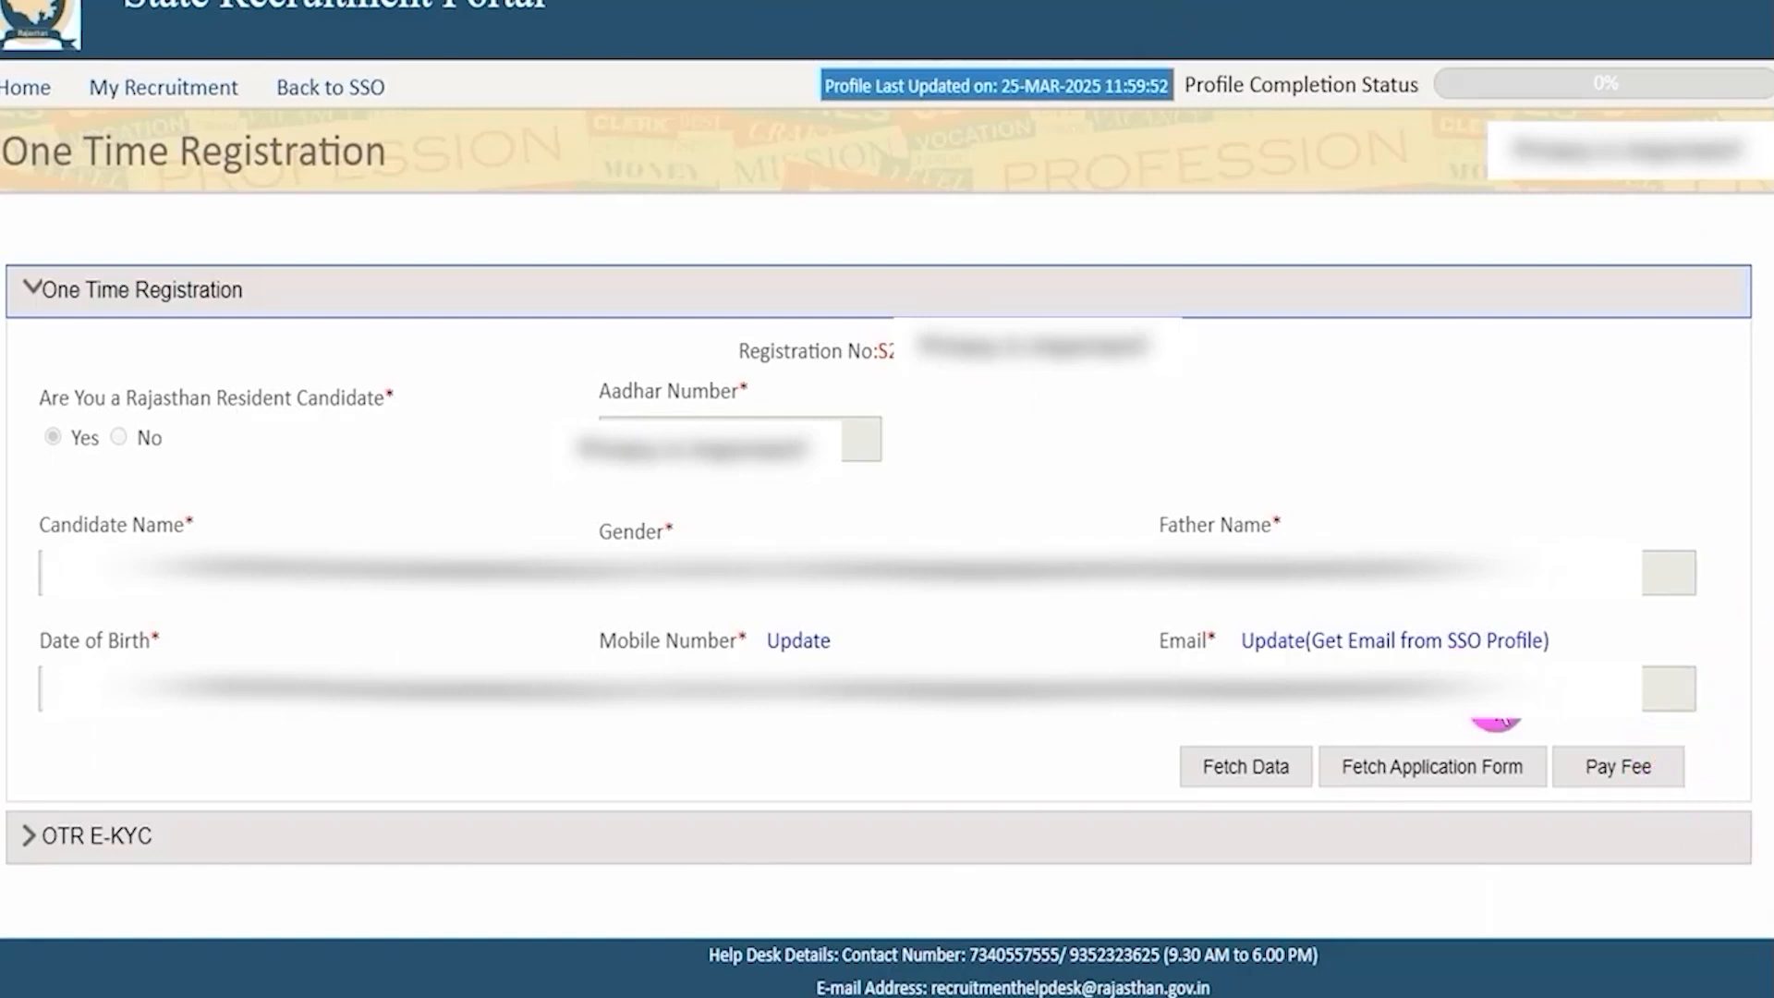
Step: Open the OTR fee payment form and set Rajasthan resident to Yes, category to UNRESERVED and specially abled to No
left_click(1612, 763)
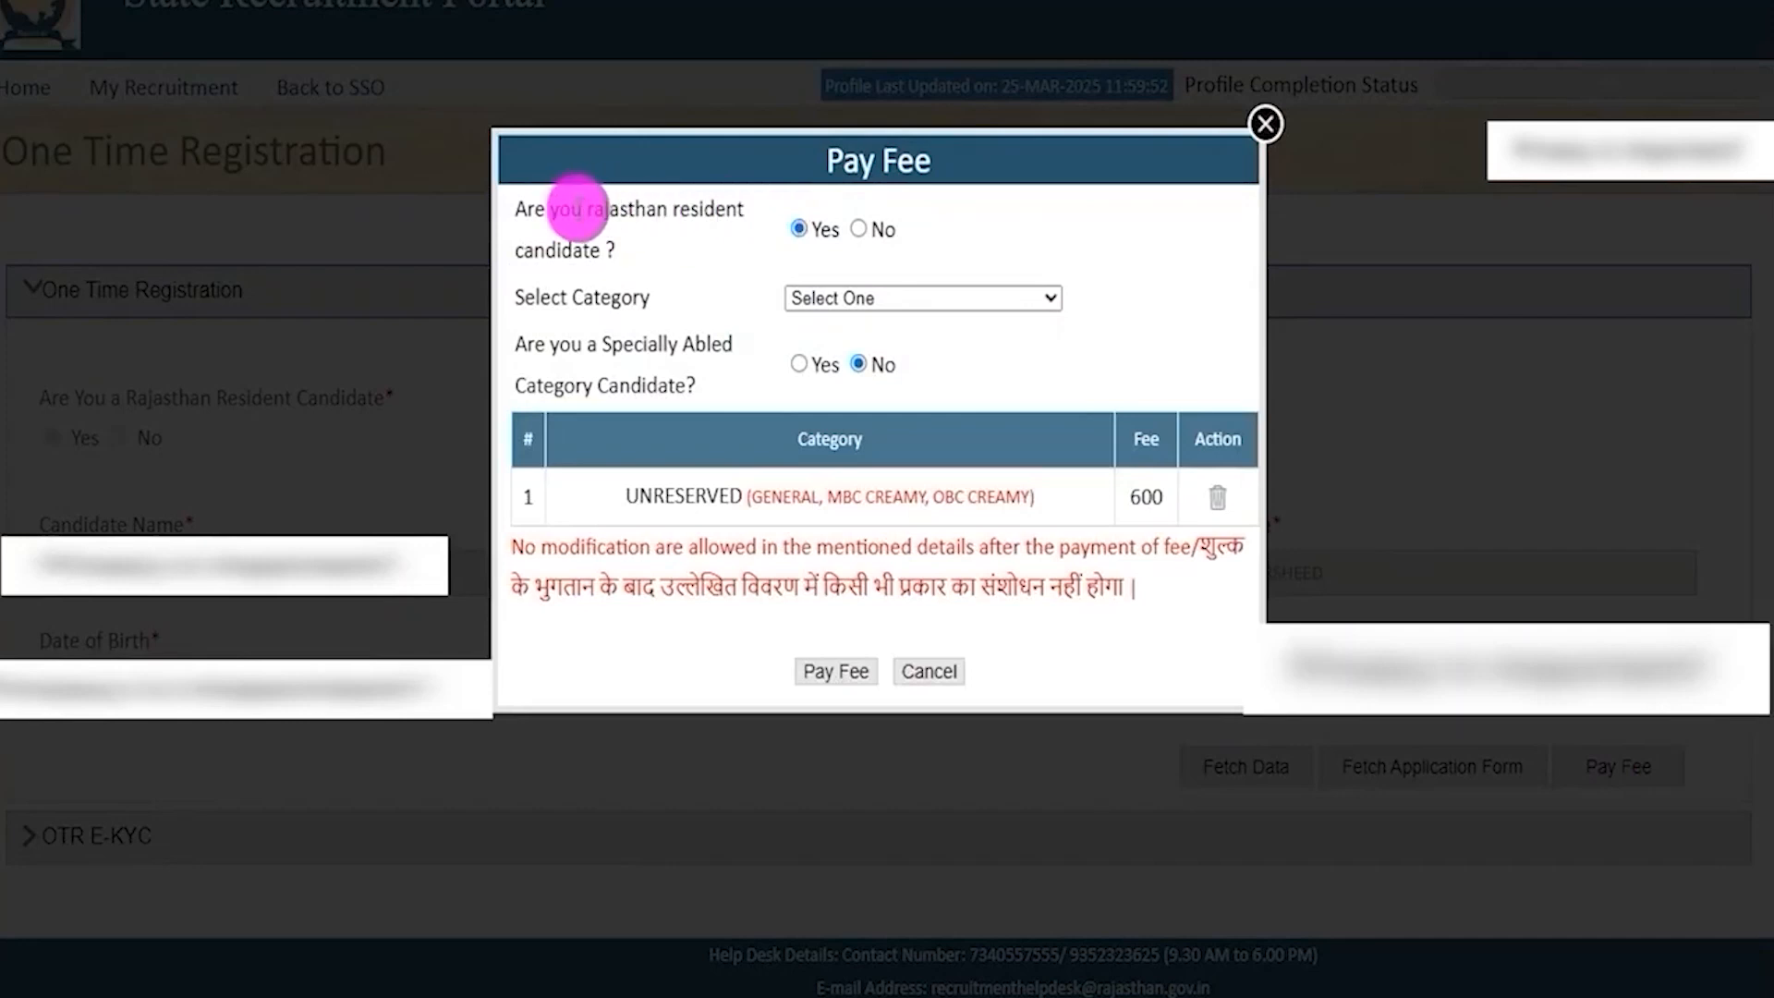
left_click_drag(554, 209, 798, 238)
left_click(799, 229)
left_click(818, 296)
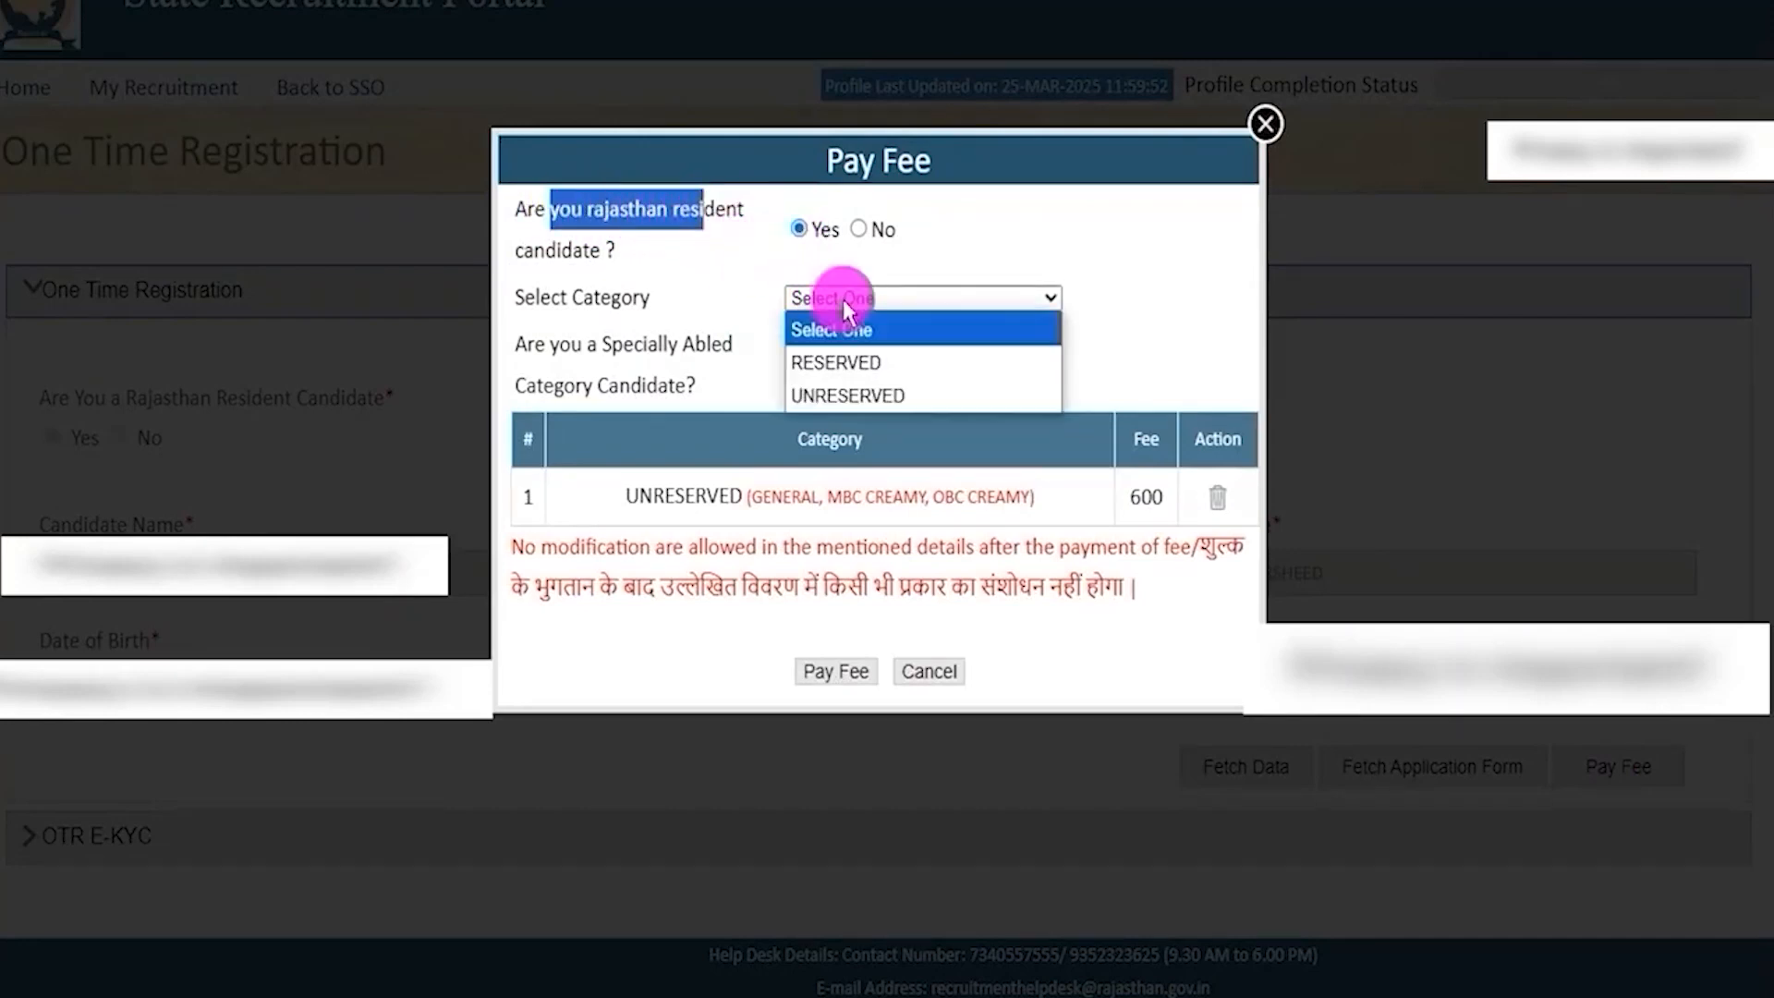
left_click(876, 397)
left_click(859, 364)
Step: Change the Rajasthan resident answer to No and choose UNRESERVED as the category
left_click_drag(629, 213, 737, 218)
left_click(857, 230)
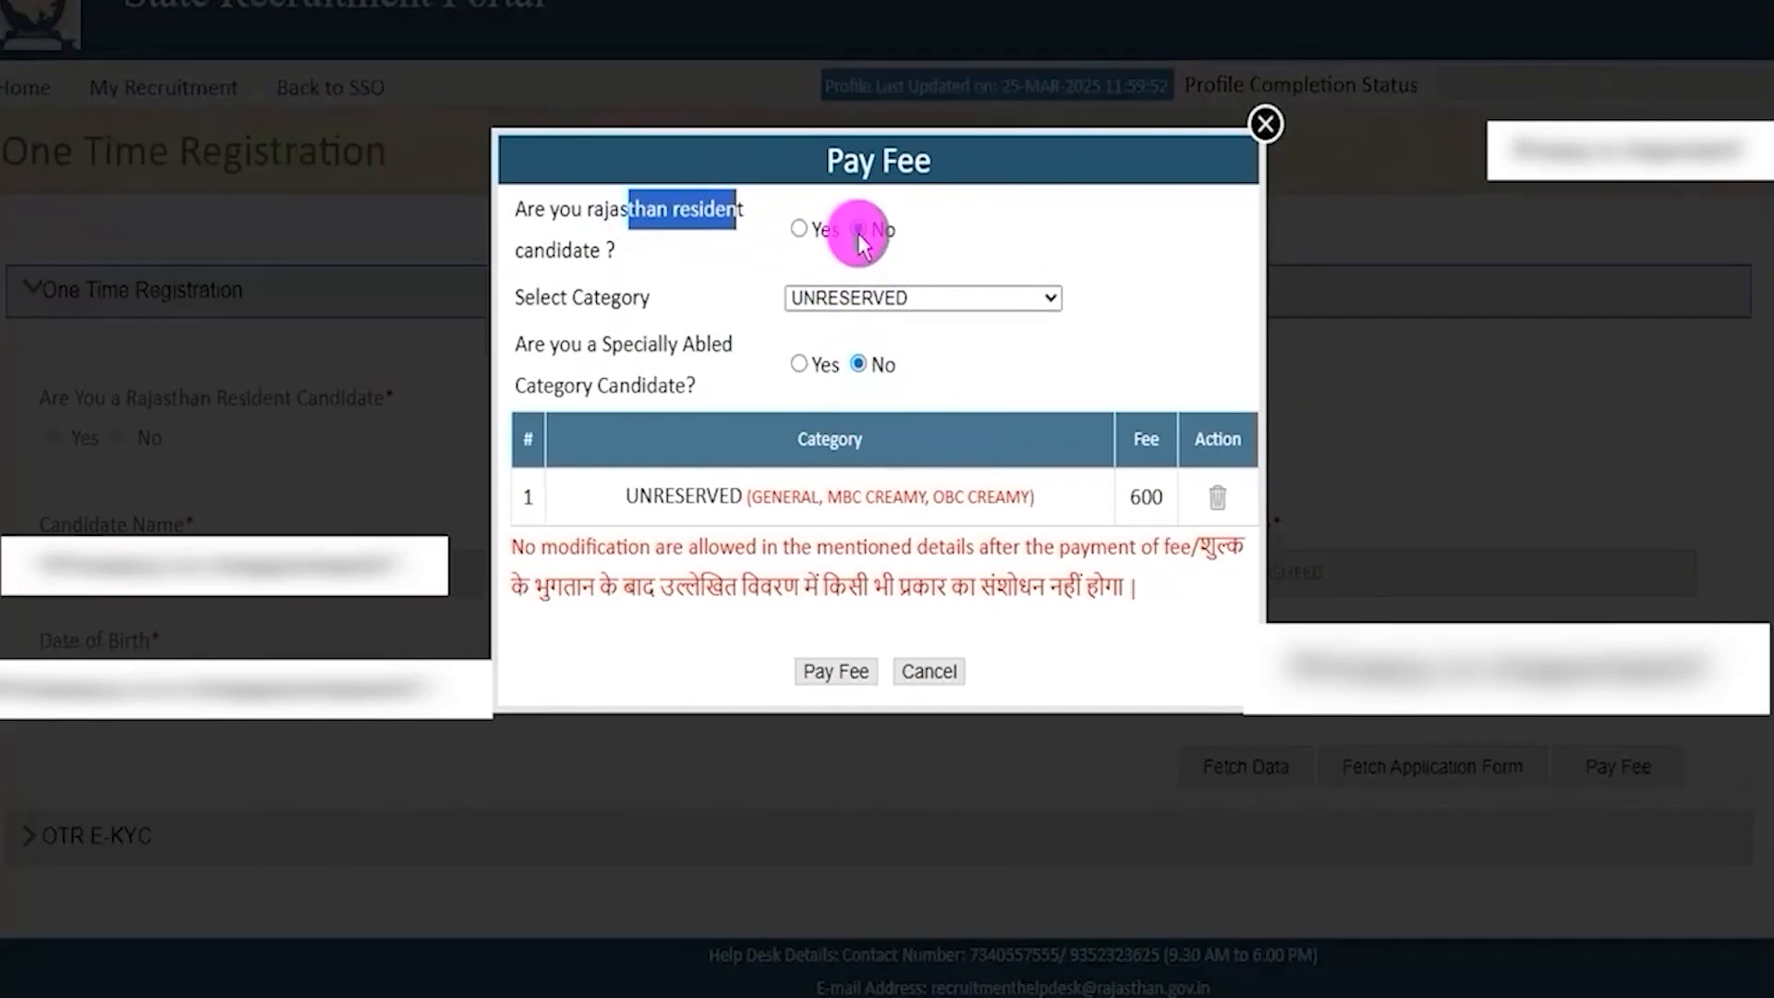
left_click(841, 297)
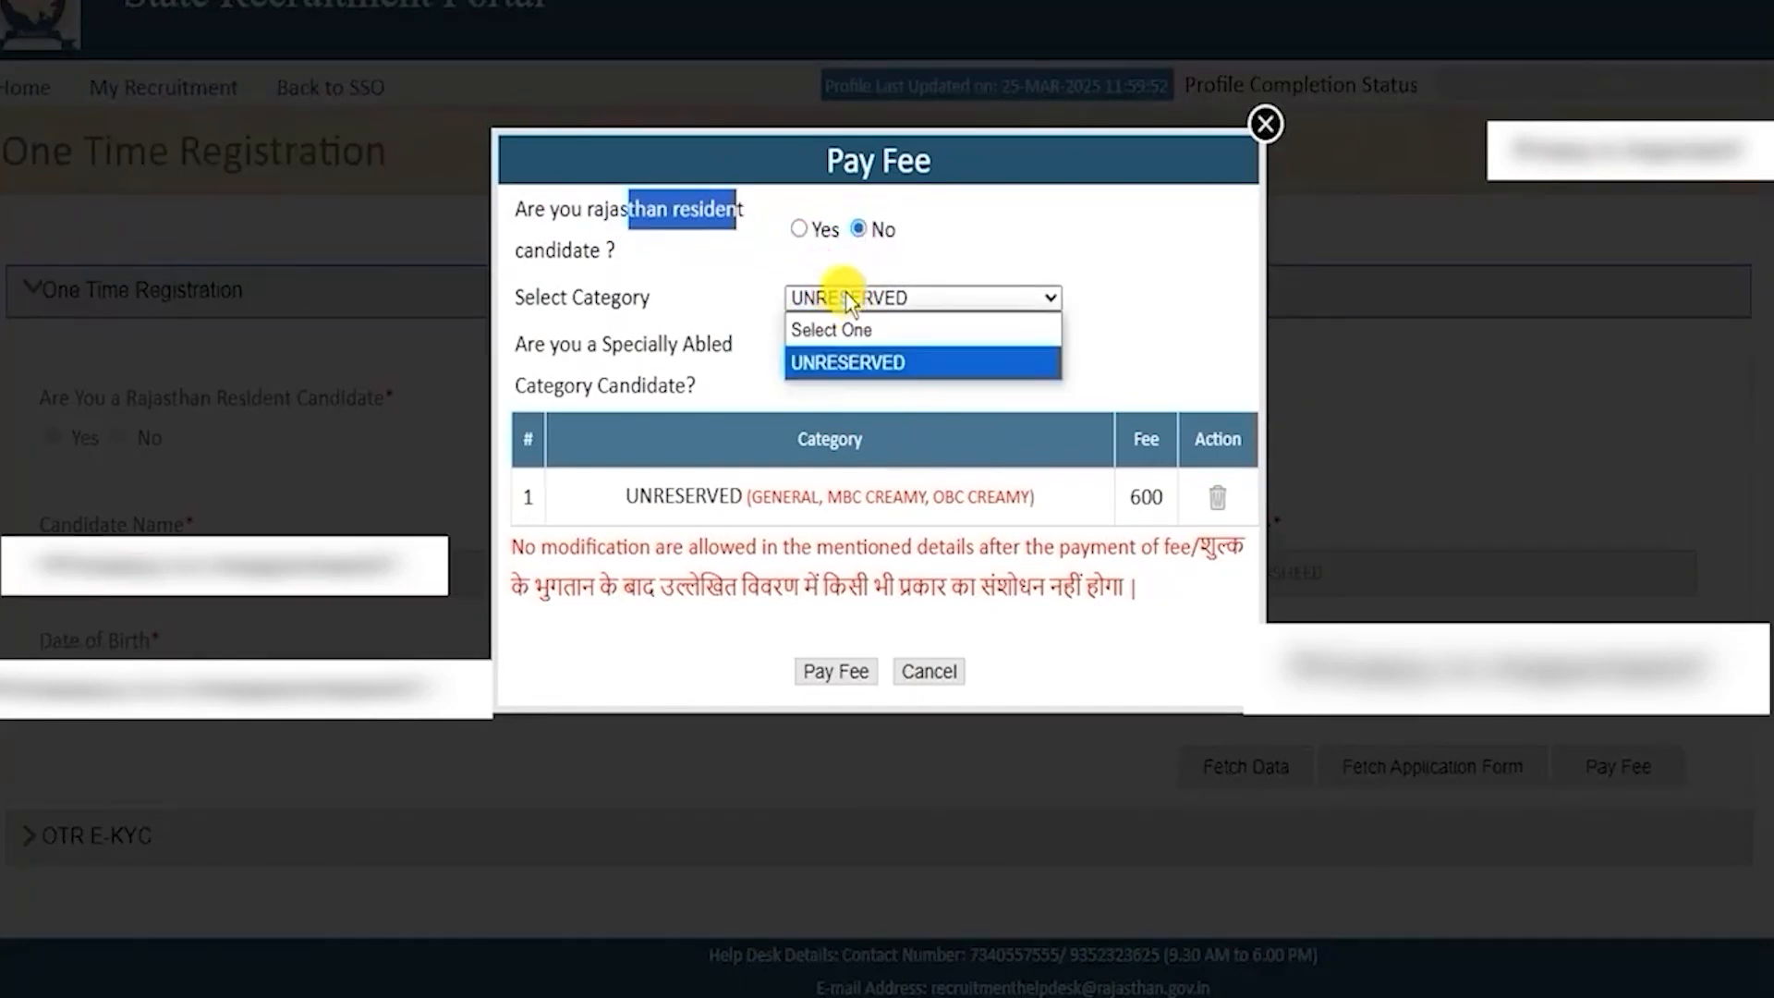
left_click(866, 363)
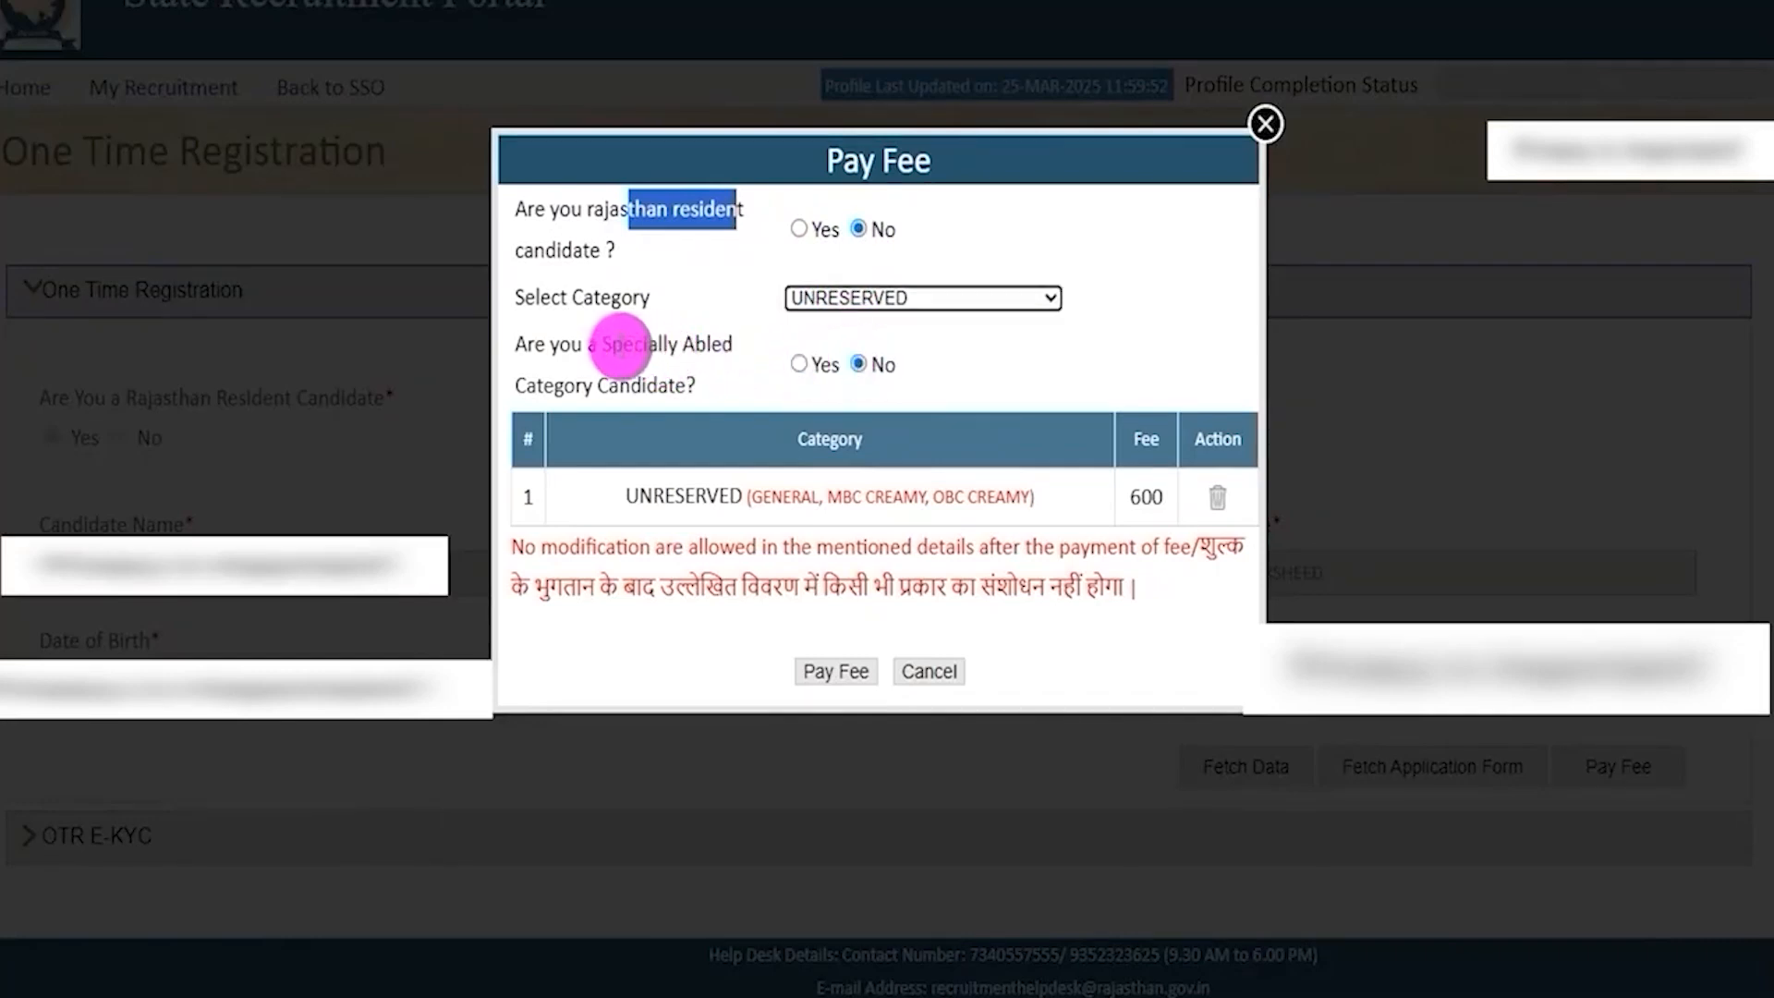
Step: Set the specially abled answer to Yes to check the reduced fee, and return it to No
left_click(533, 342)
left_click_drag(533, 342, 796, 375)
left_click(797, 365)
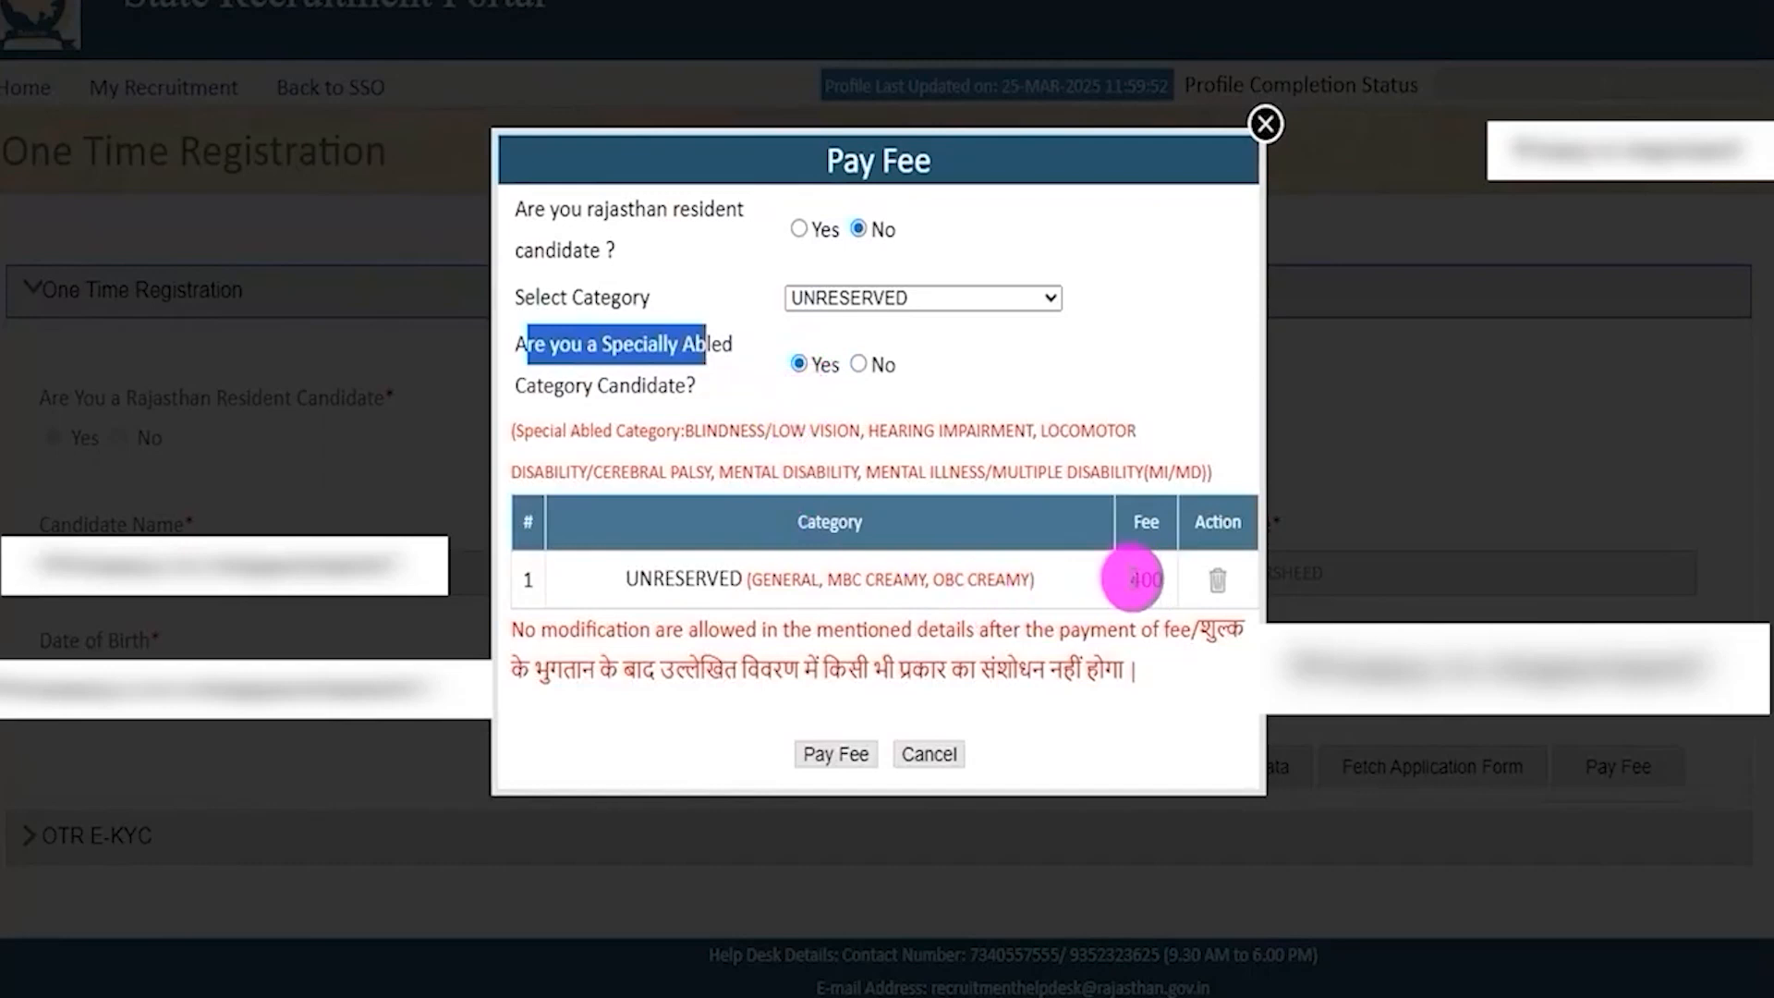
left_click_drag(1151, 580, 1130, 580)
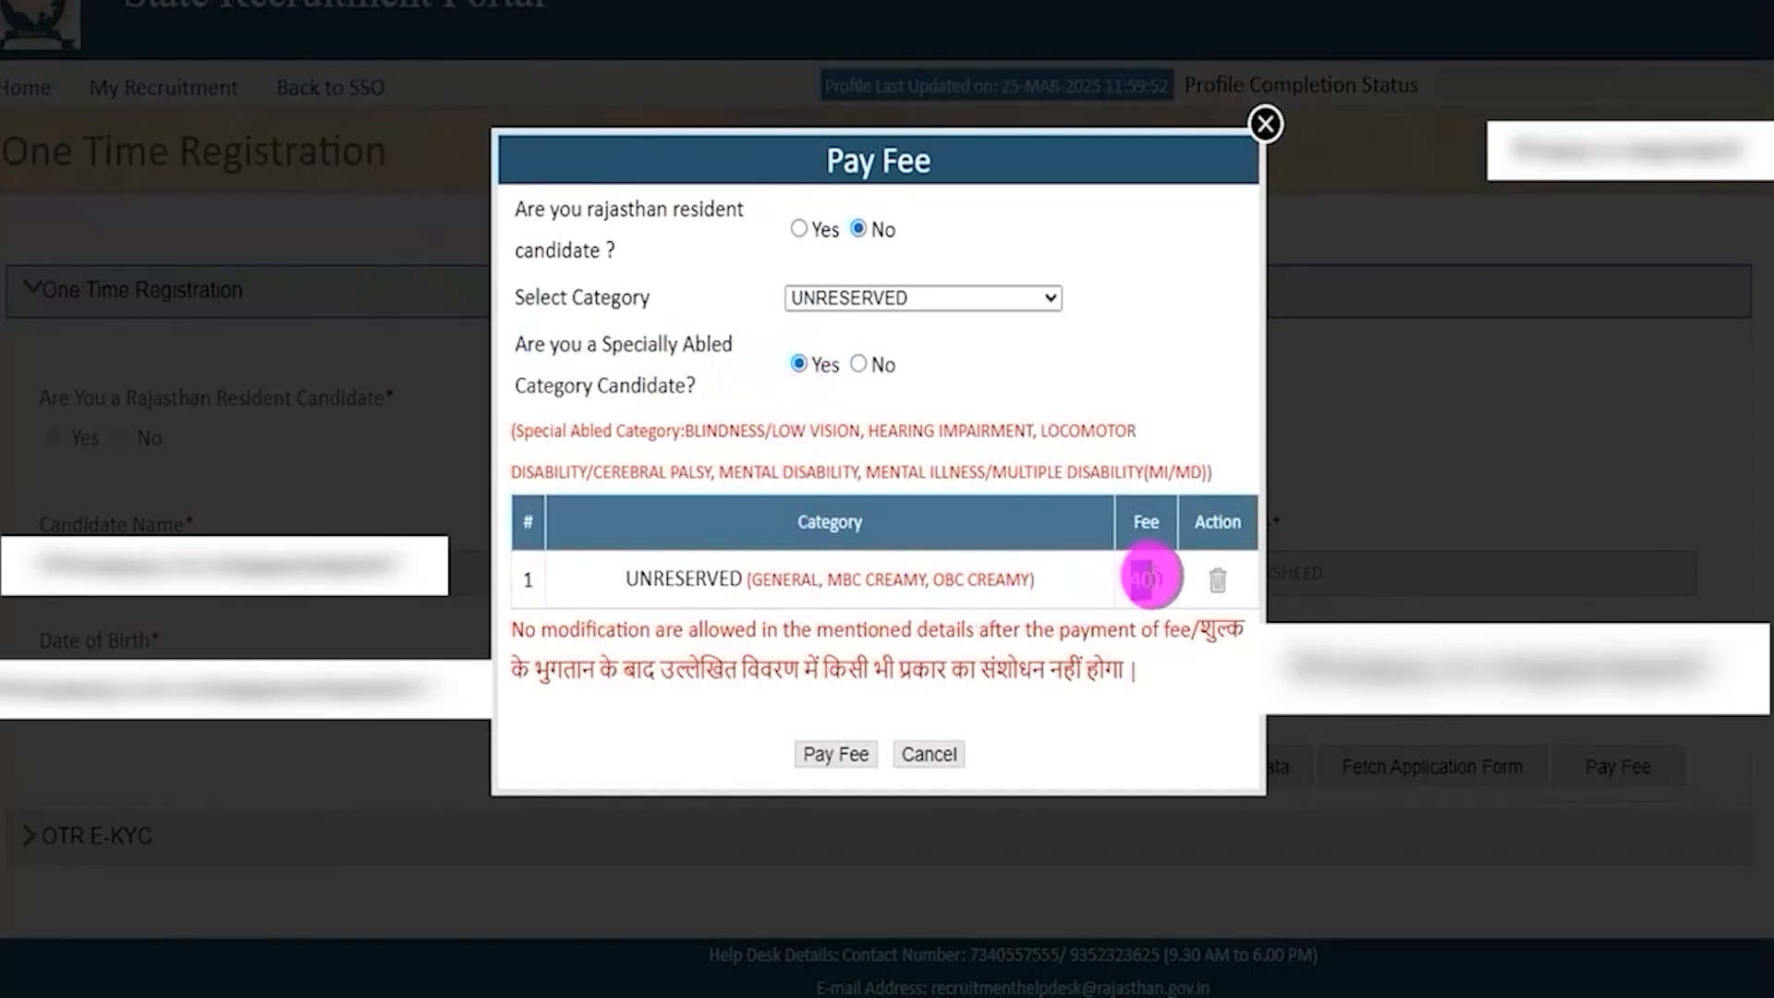
left_click(856, 364)
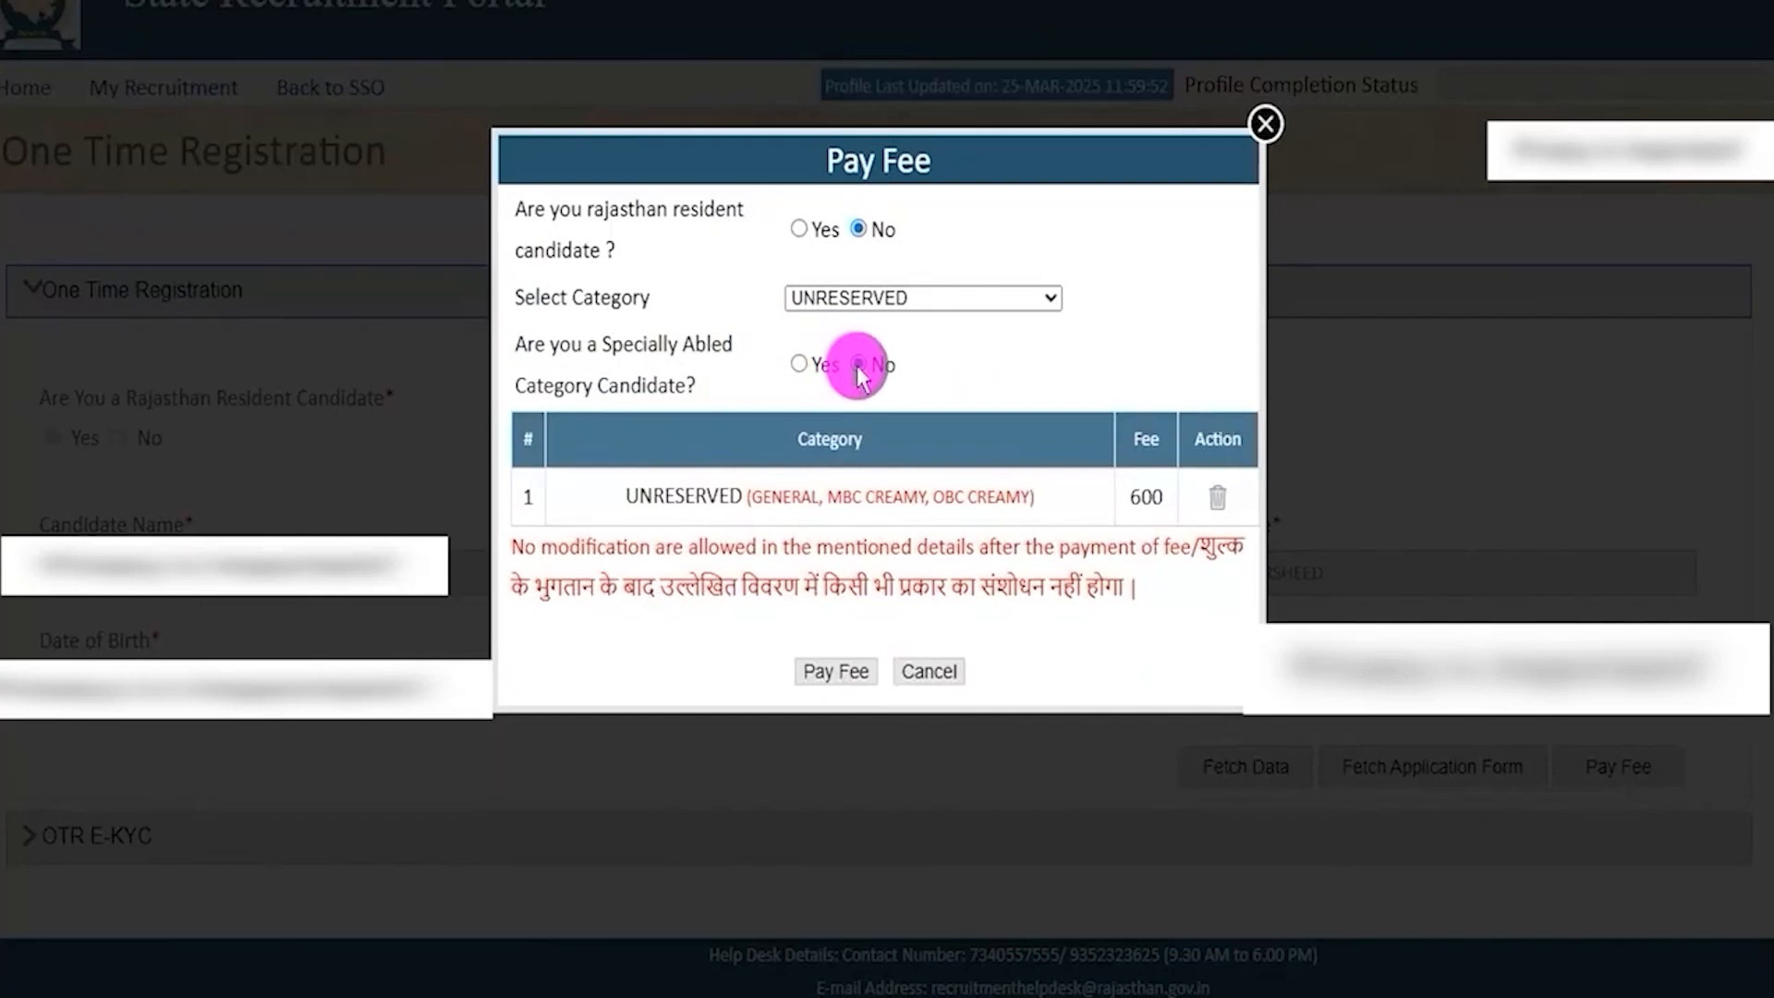
Step: Check the fee listed for the UNRESERVED category and proceed to the fee payment page
left_click_drag(1127, 498, 1162, 496)
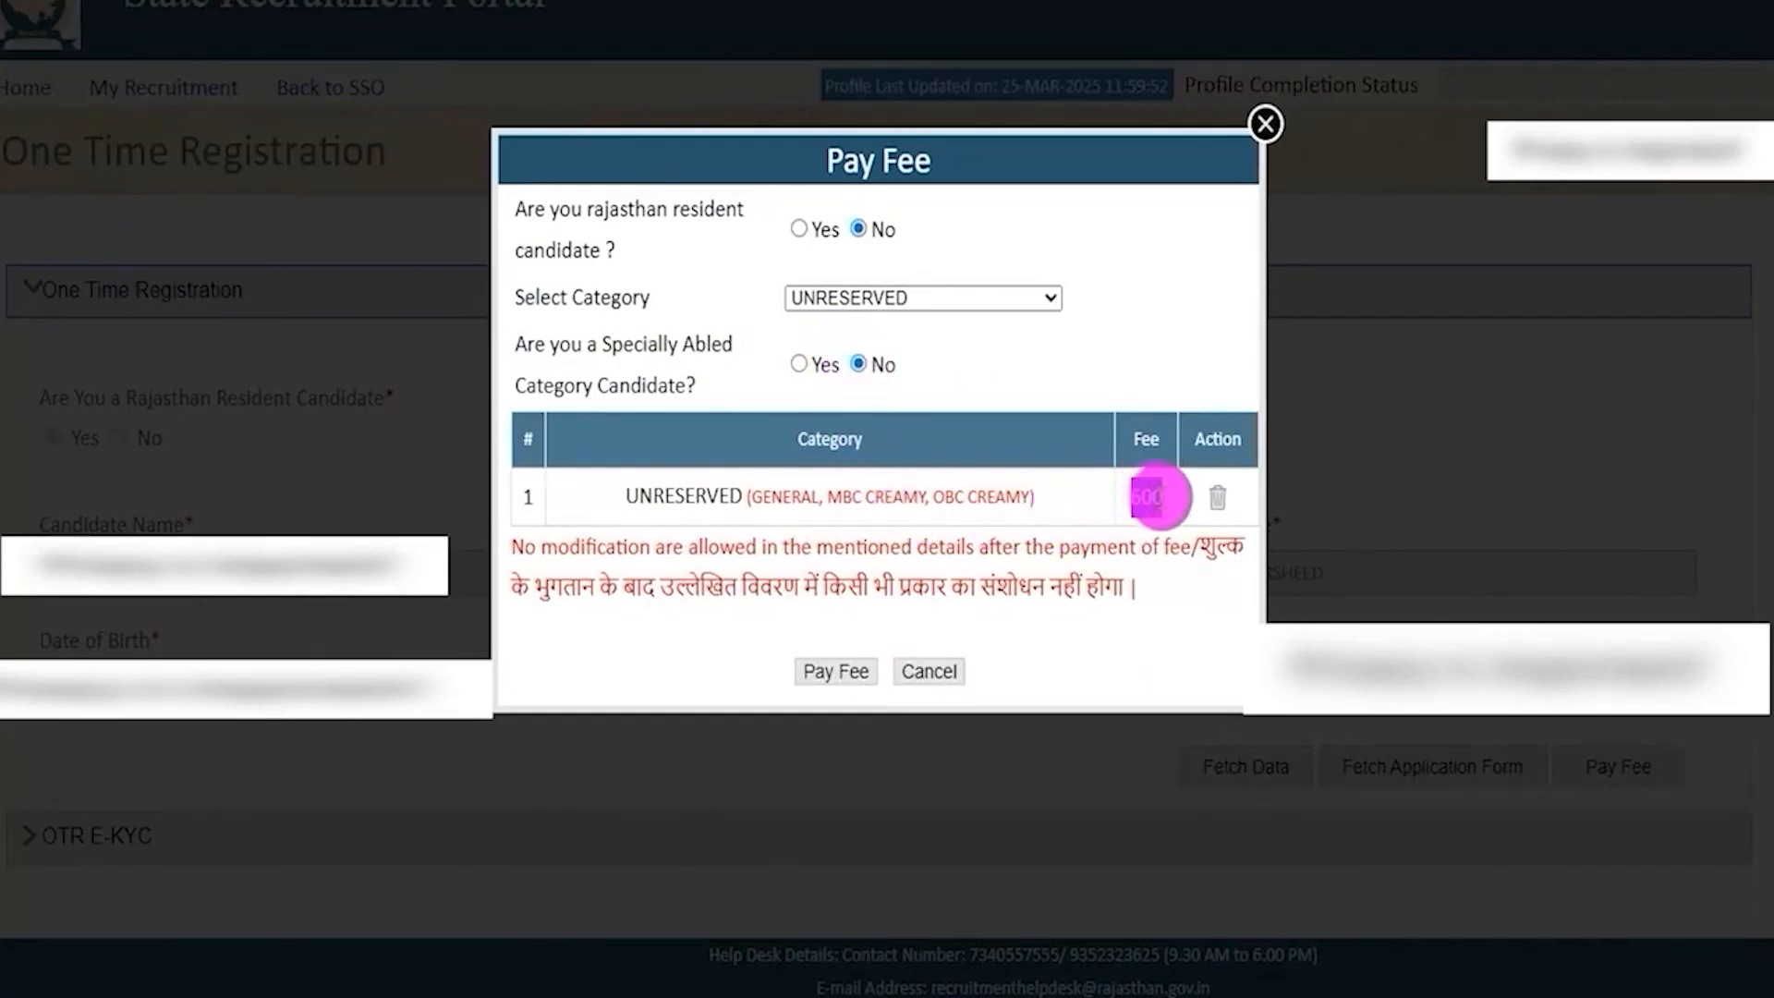
left_click_drag(1162, 496, 1161, 496)
left_click(1136, 496)
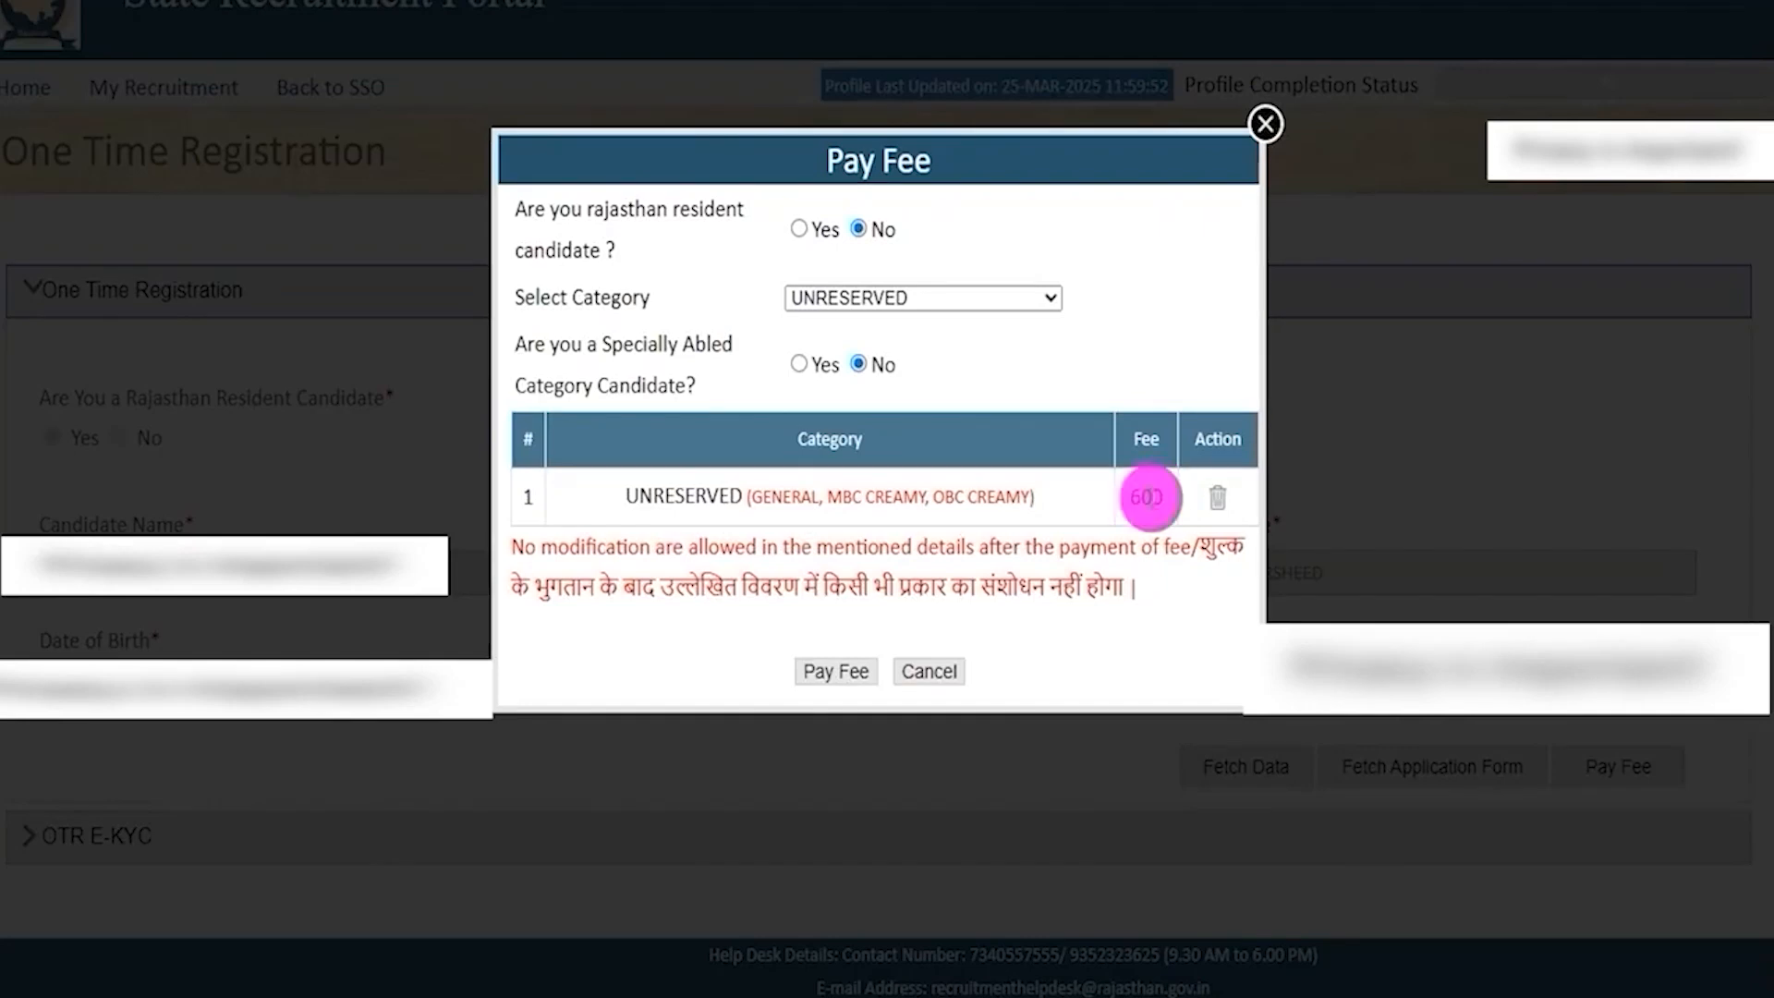
left_click_drag(1147, 499, 1157, 497)
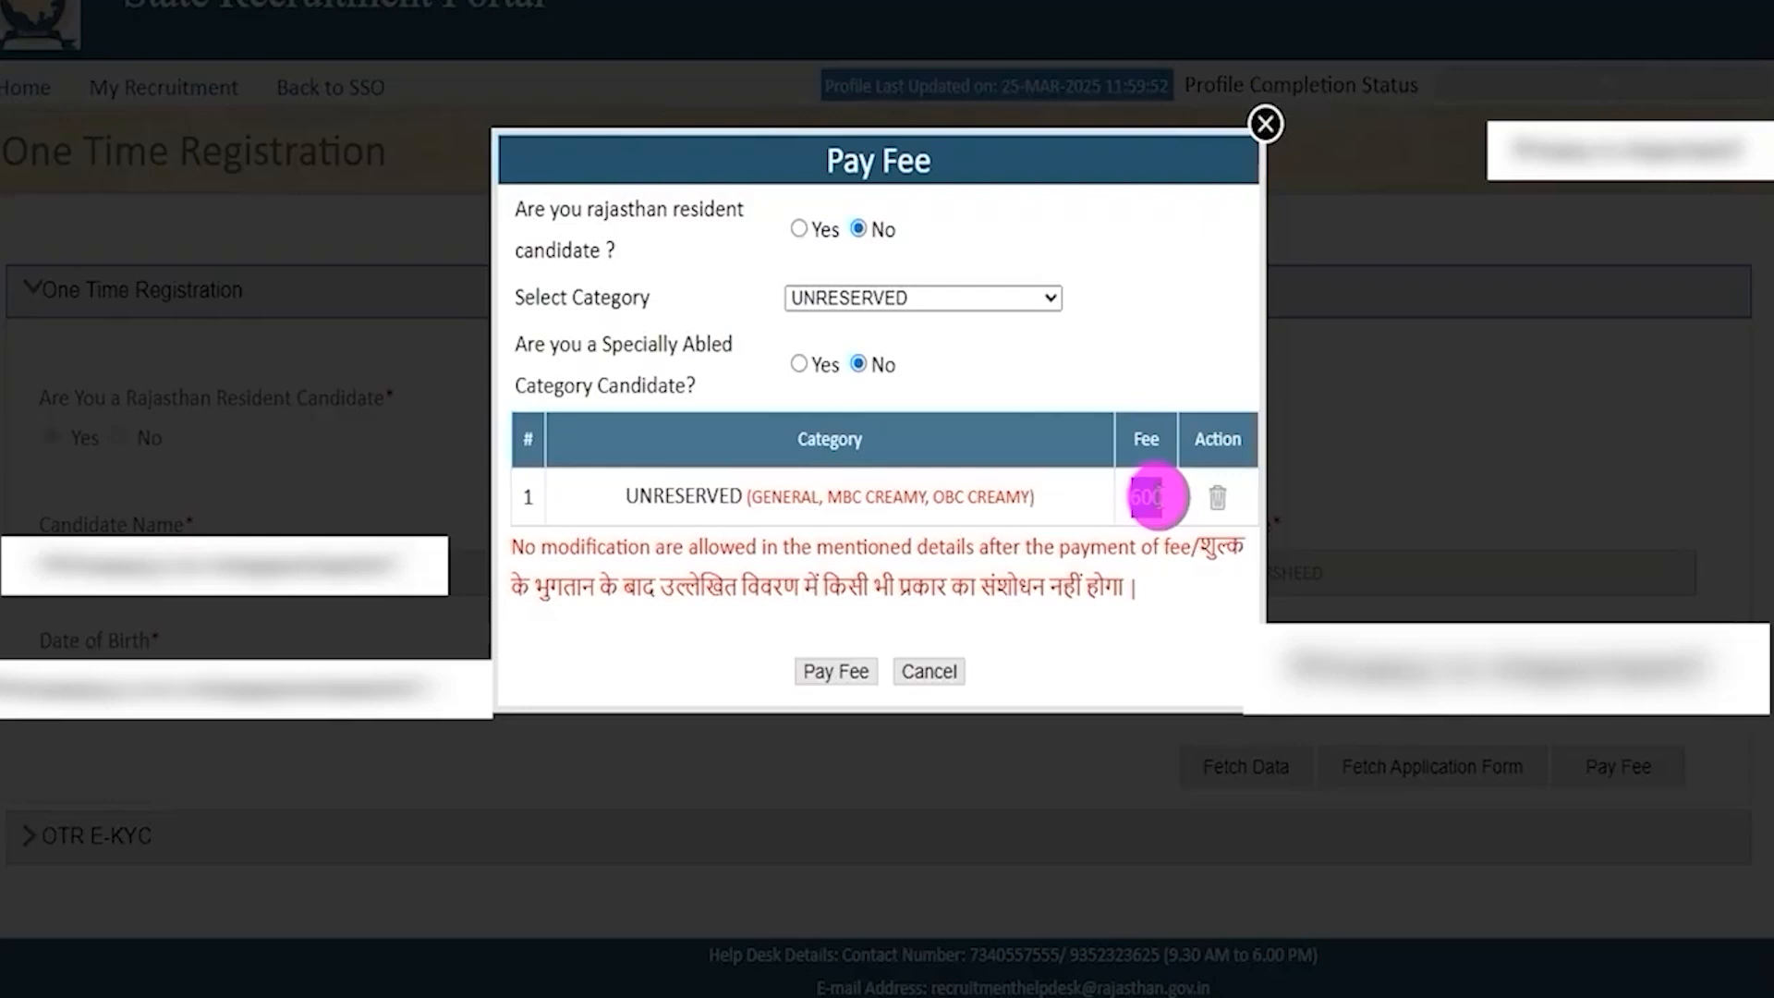
left_click(1135, 498)
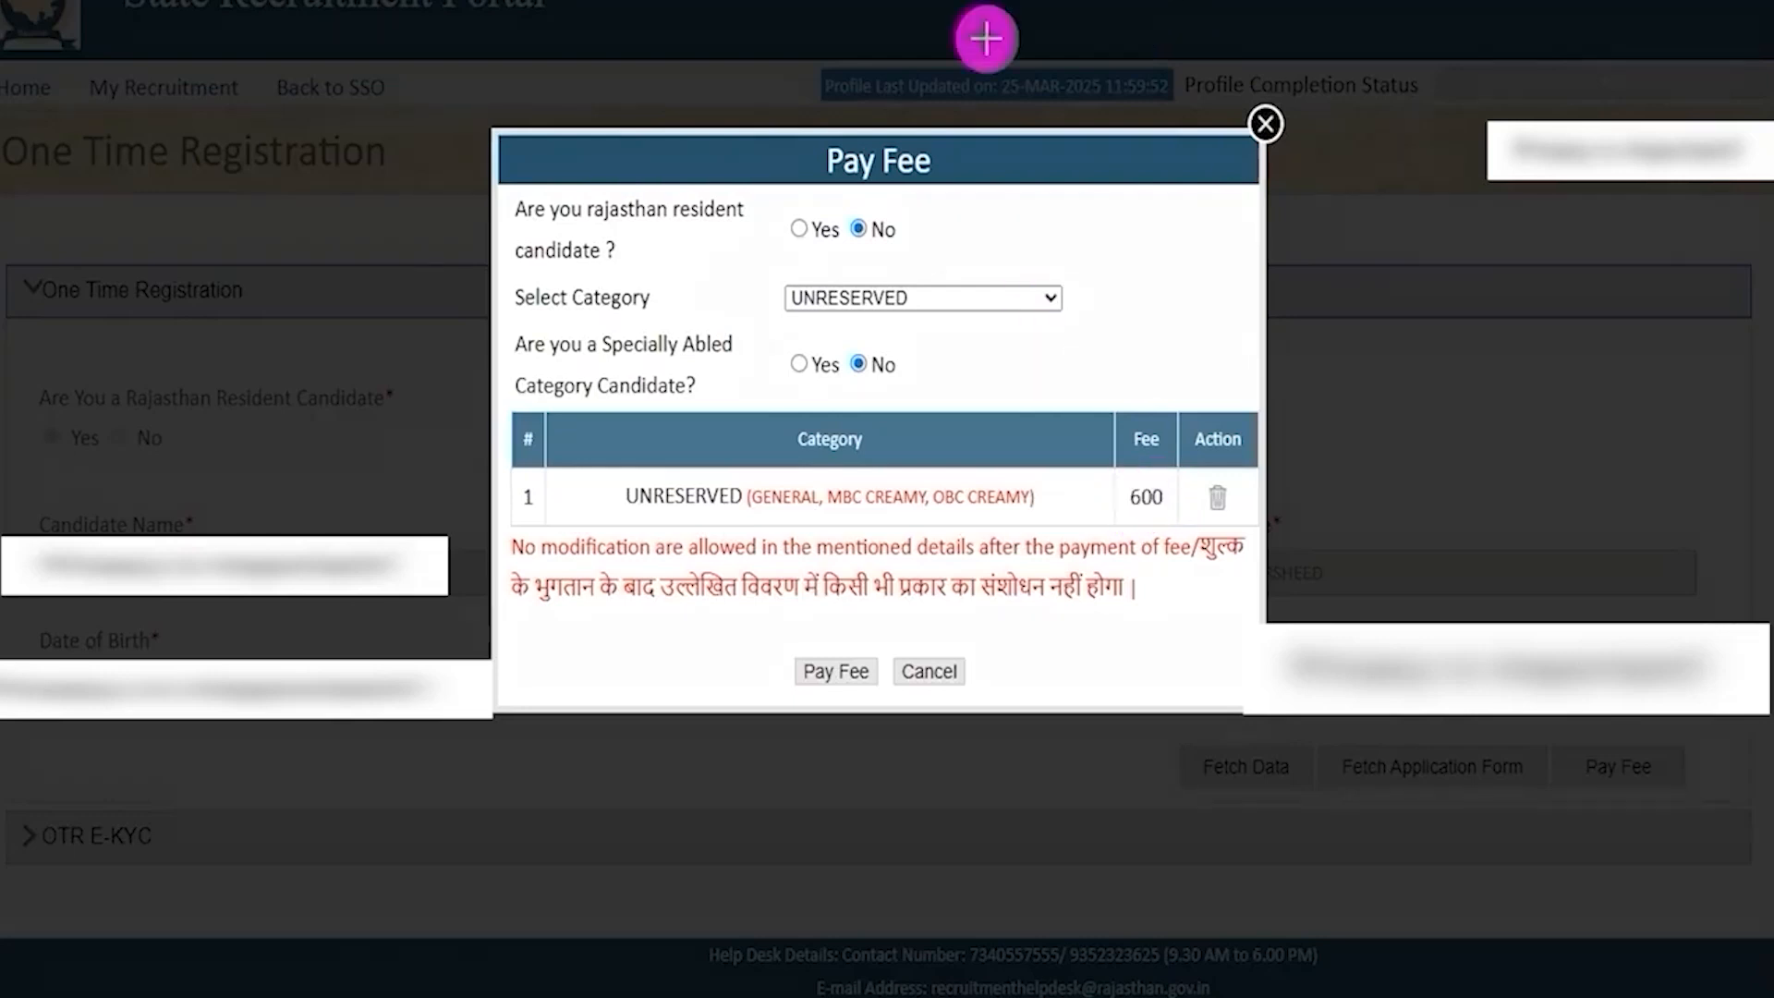
left_click(802, 669)
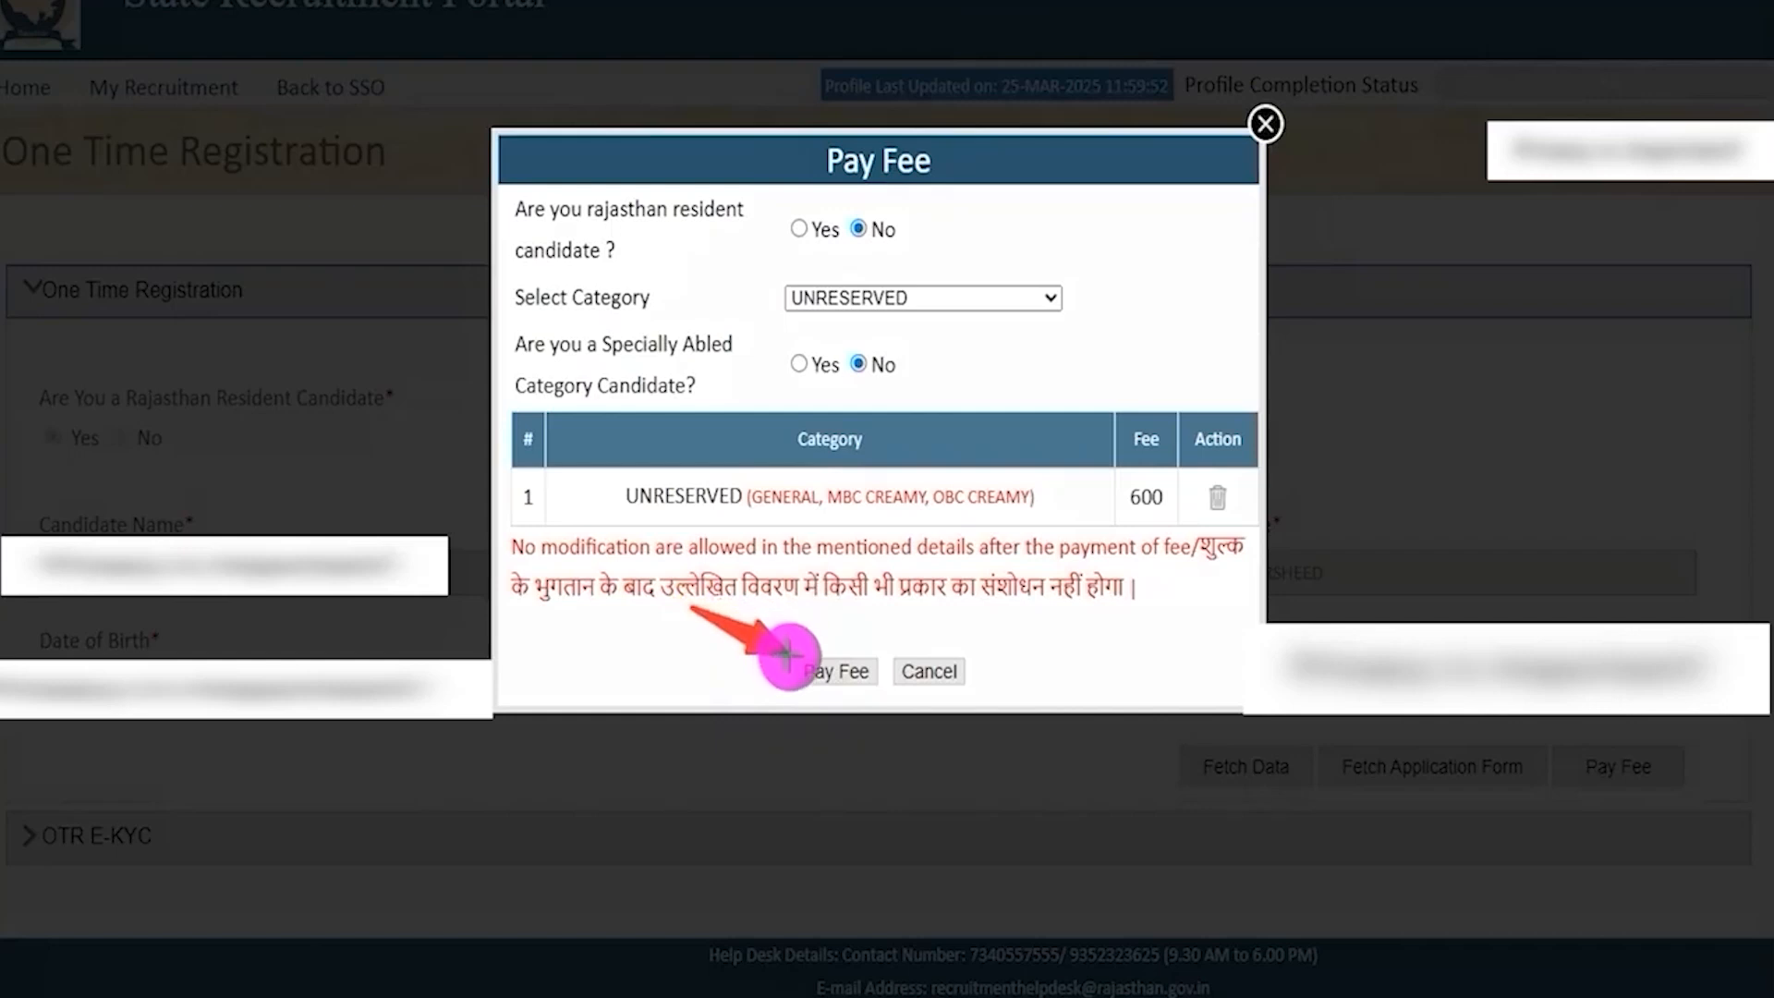
left_click(990, 99)
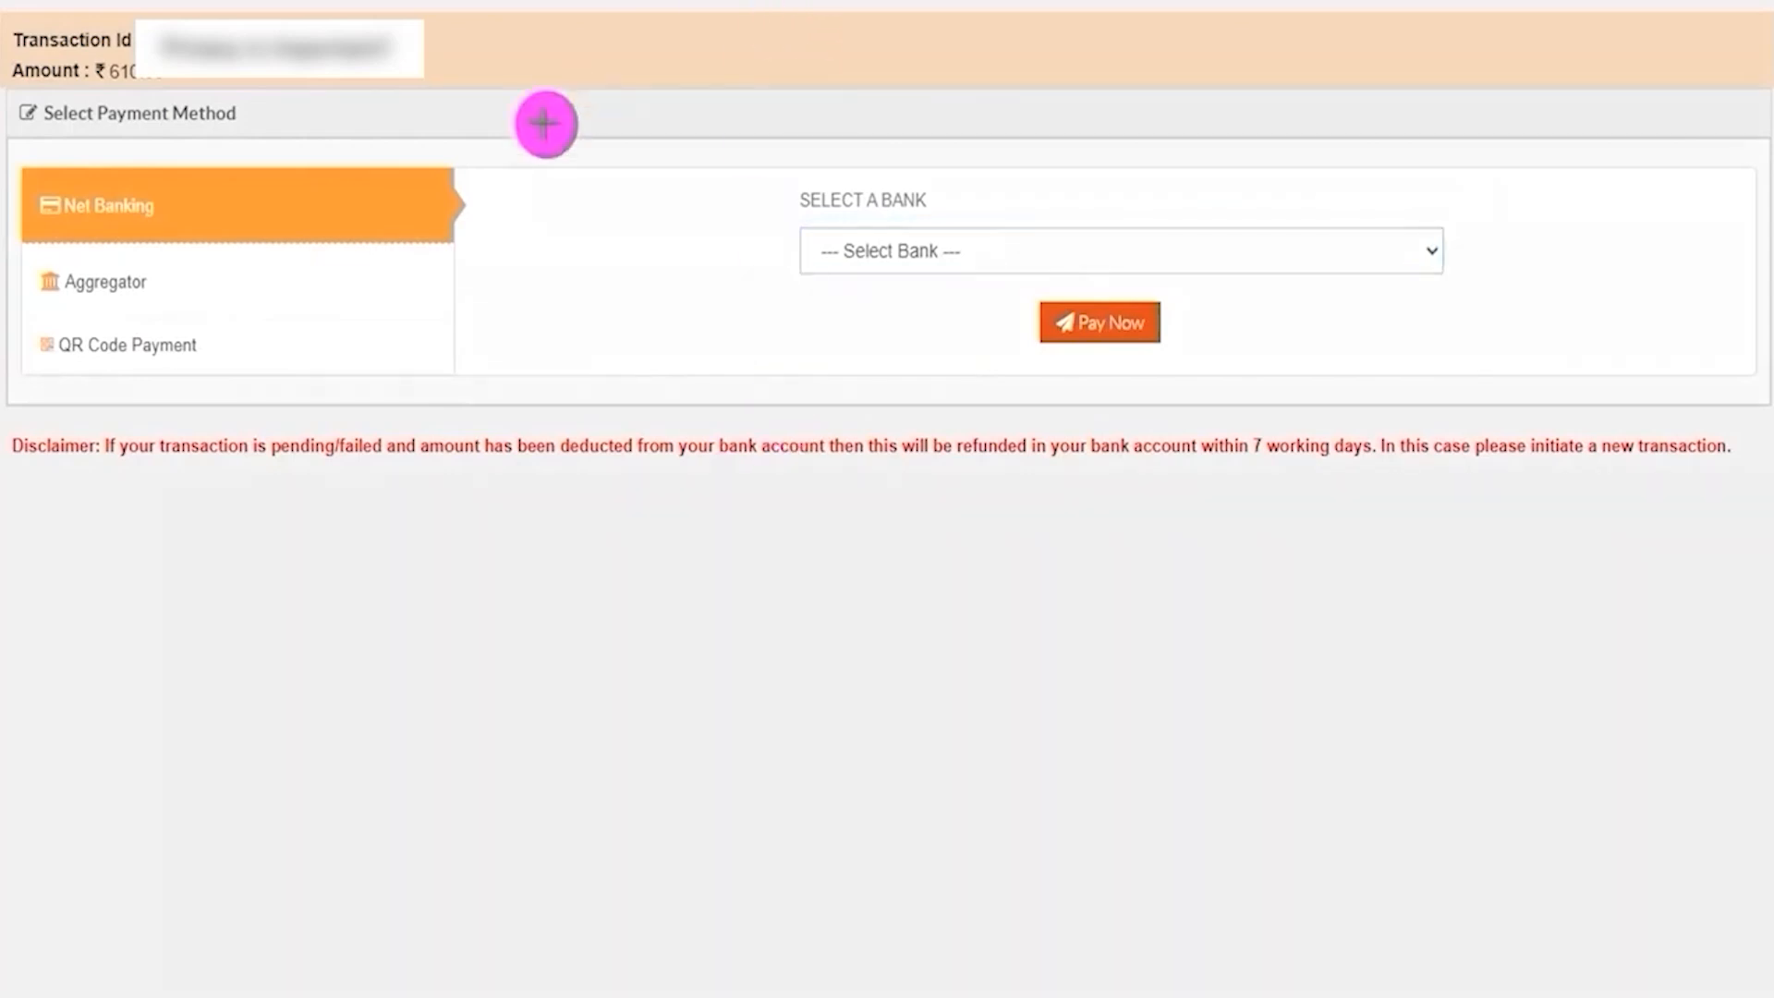
Step: Review the payment methods, select QR Code Payment with a payment option, and proceed to the PhonePe payment page
left_click_drag(288, 212, 436, 173)
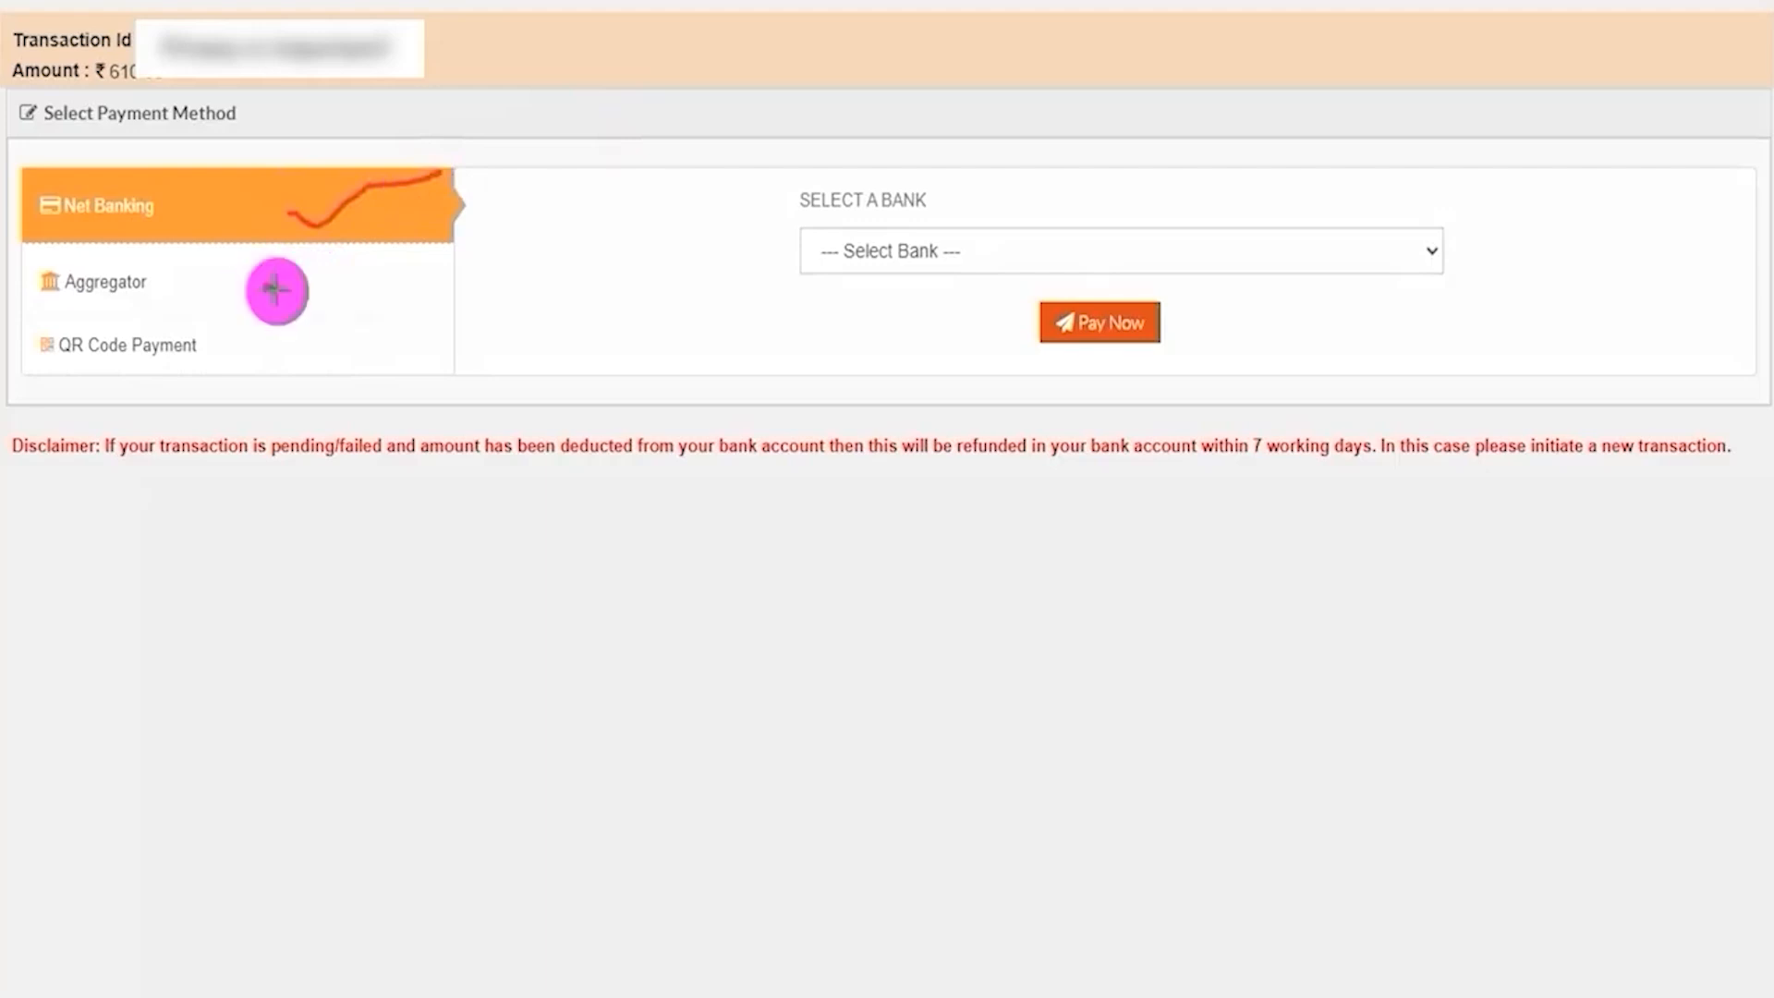
left_click_drag(268, 286, 353, 240)
left_click_drag(233, 355, 309, 305)
key("Escape")
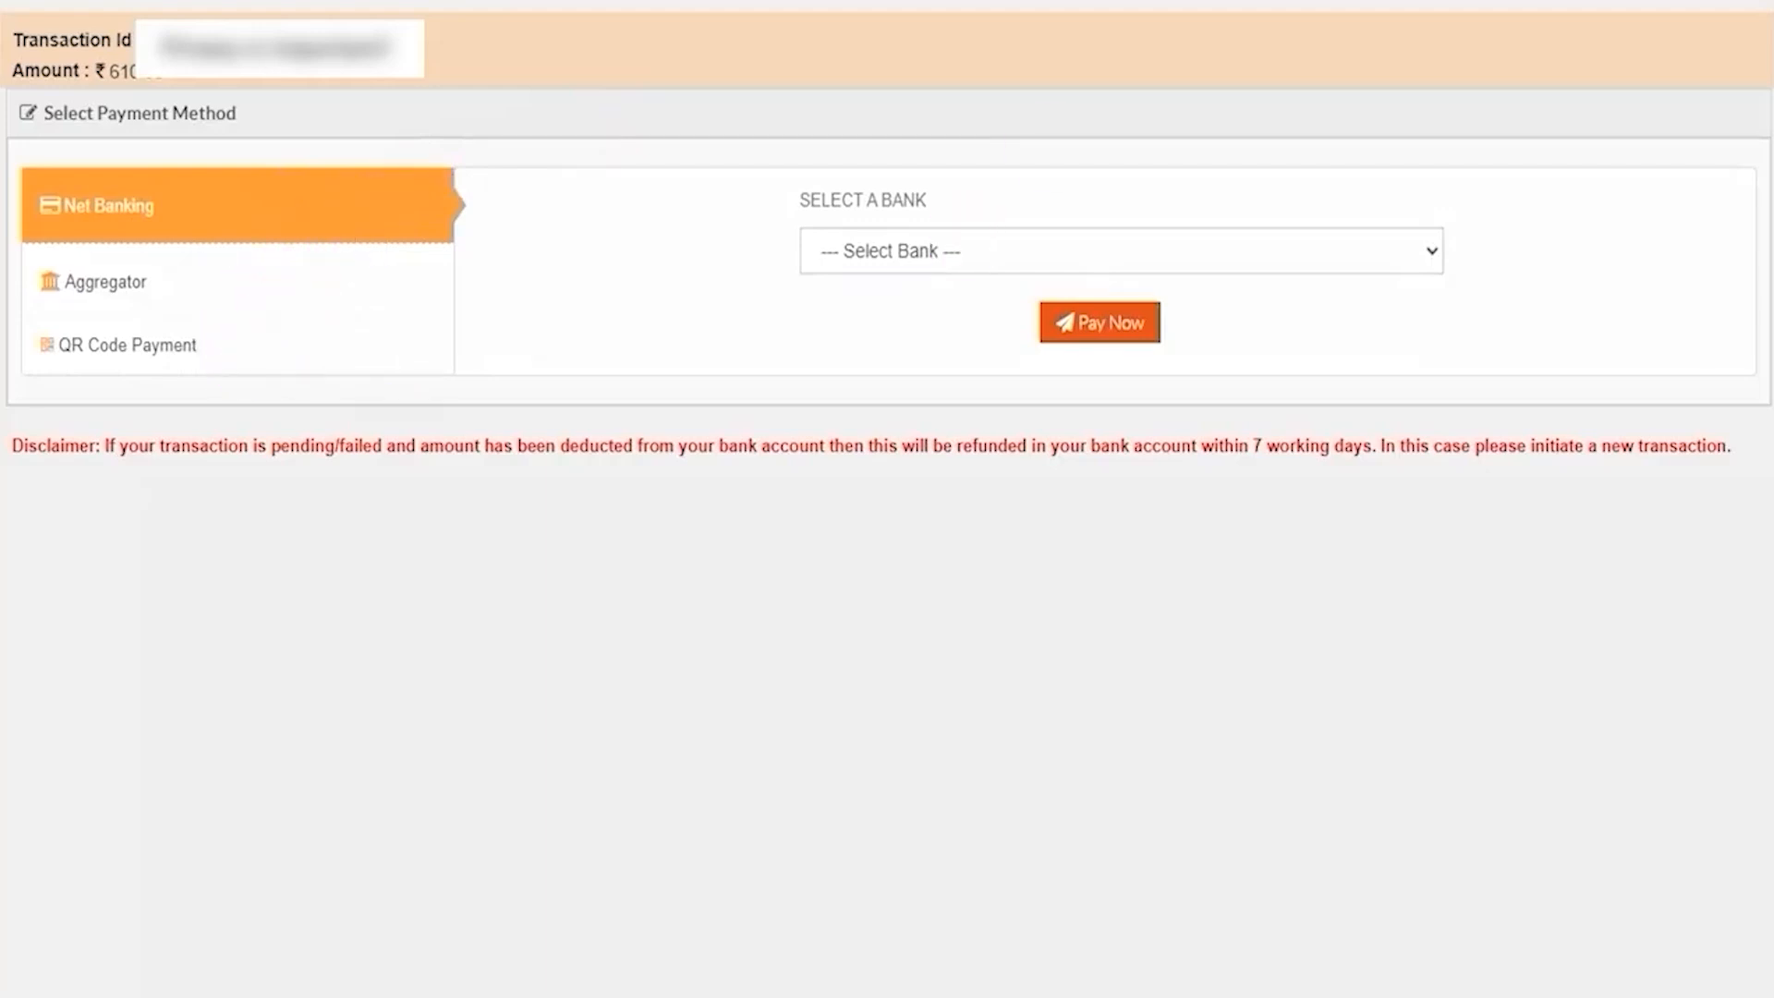
left_click(127, 360)
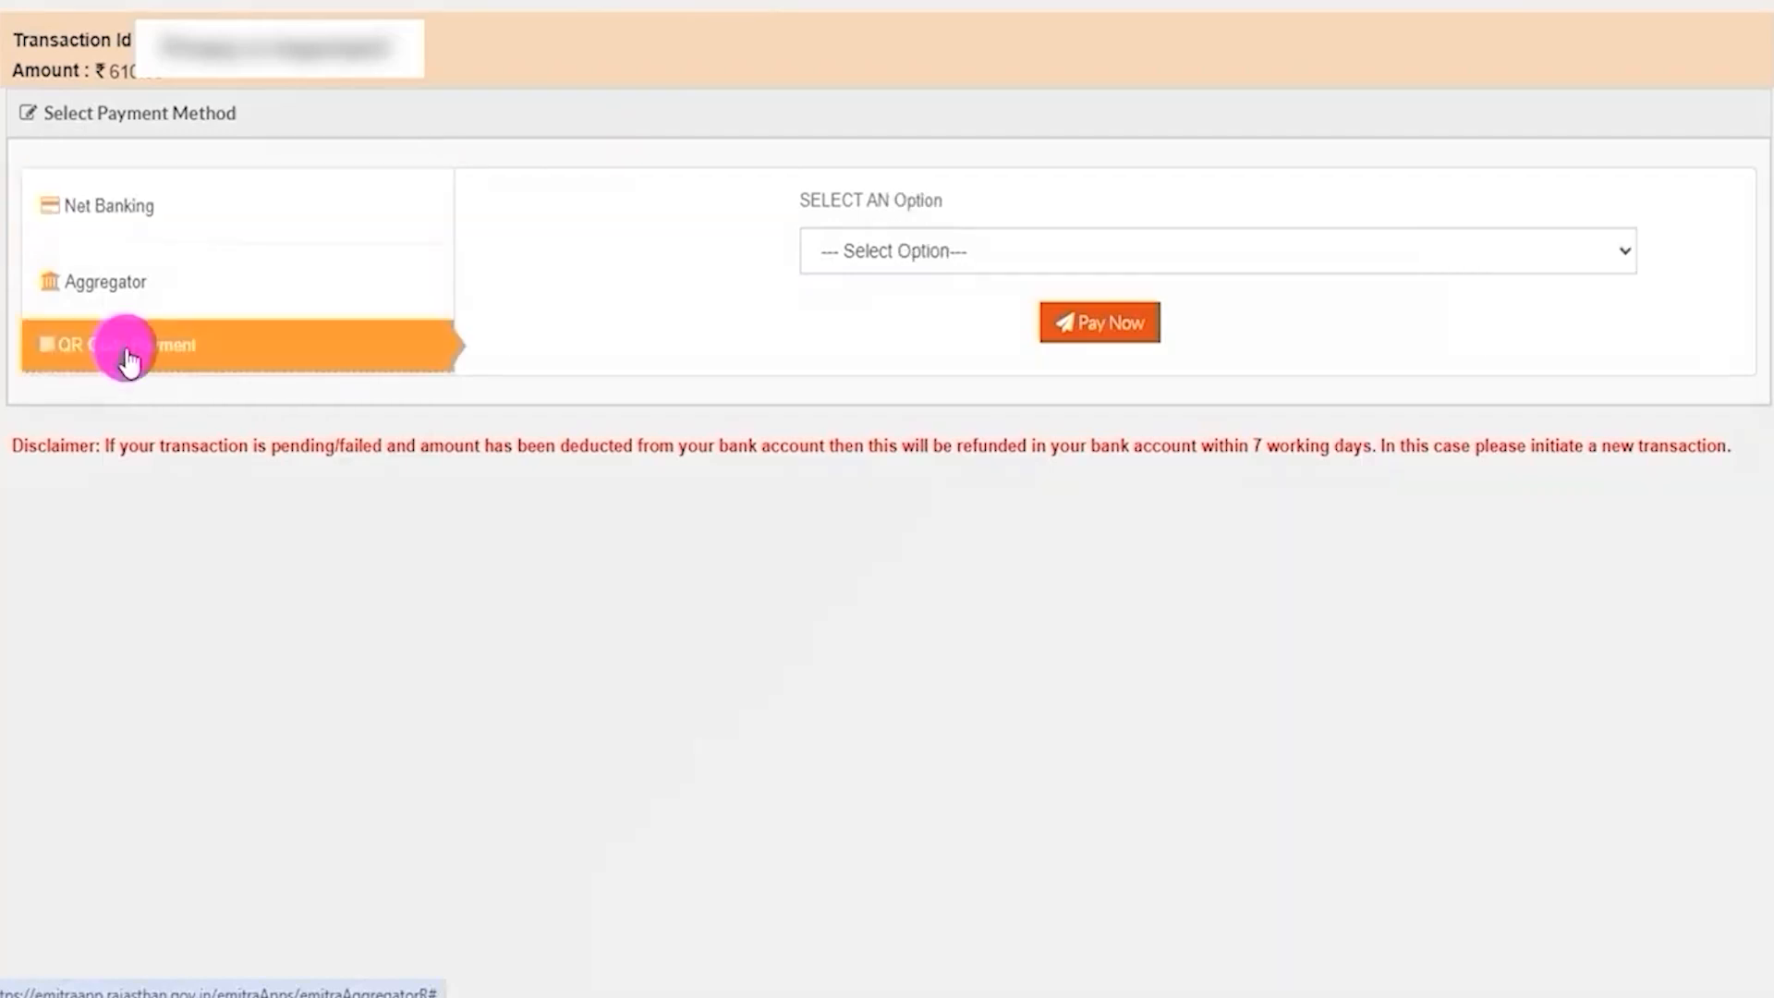
left_click(924, 248)
left_click(889, 323)
left_click(1086, 325)
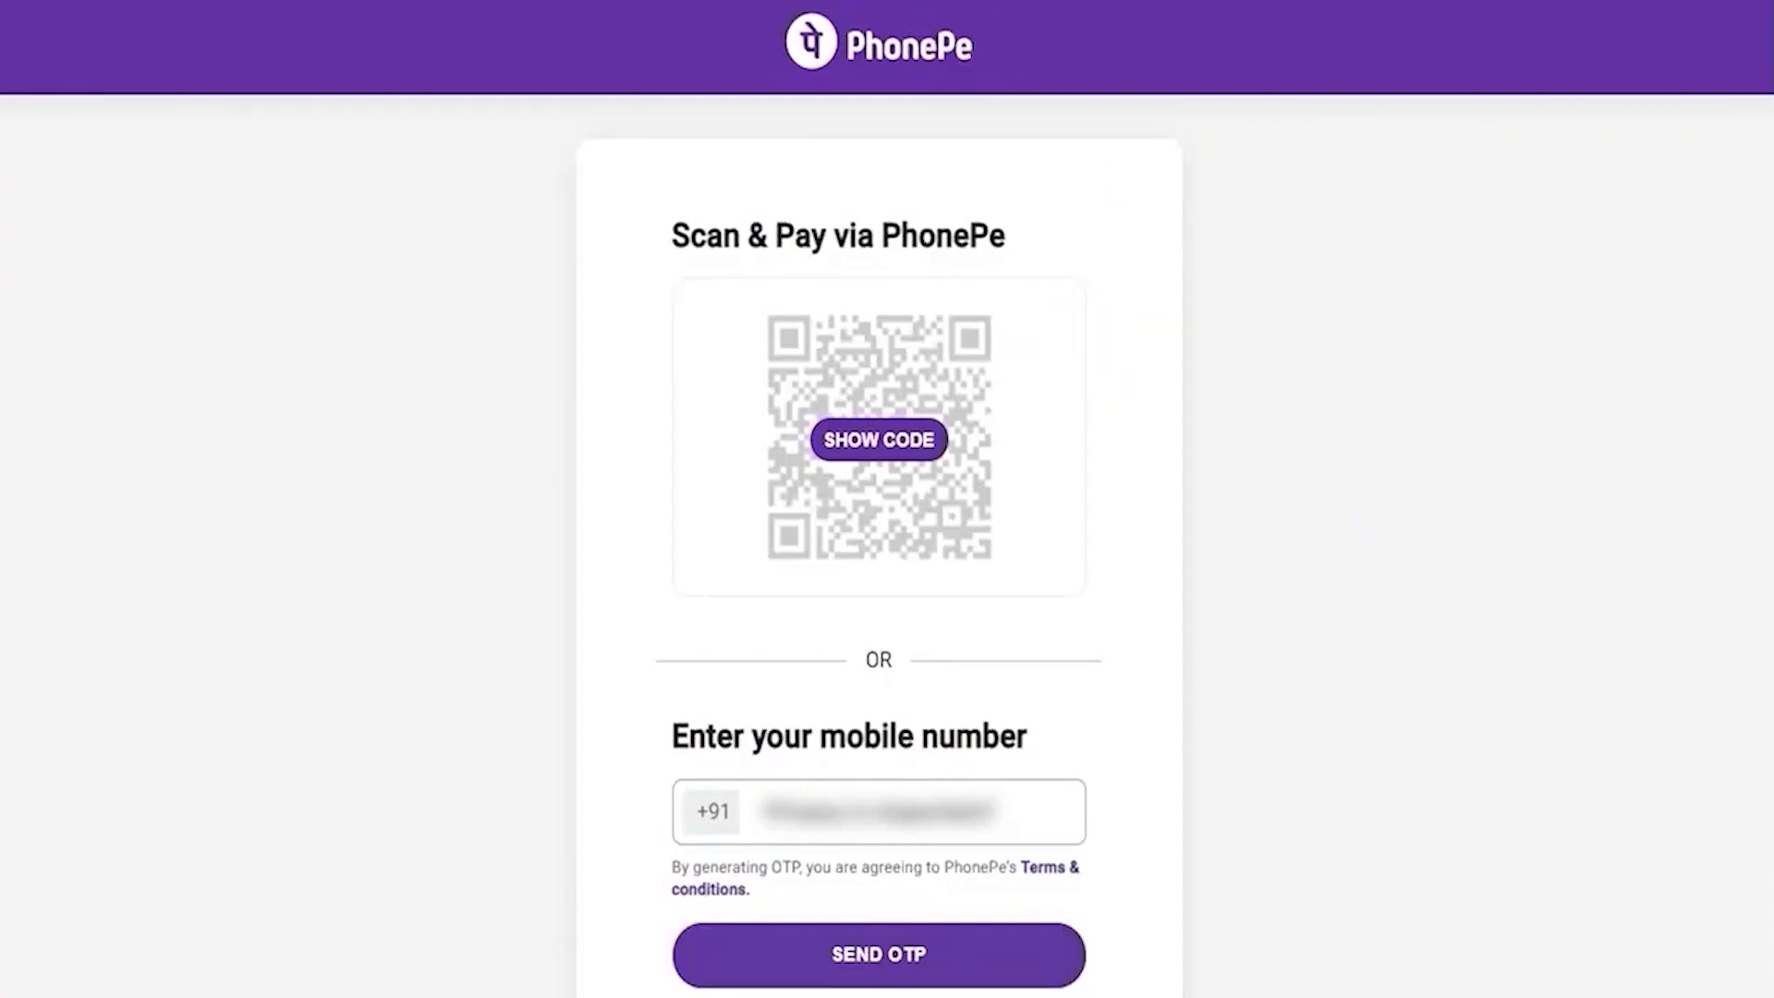
Step: Reveal the PhonePe QR code to scan and pay the registration fee
left_click_drag(1039, 457, 1183, 369)
left_click_drag(1070, 815, 1313, 723)
left_click(878, 442)
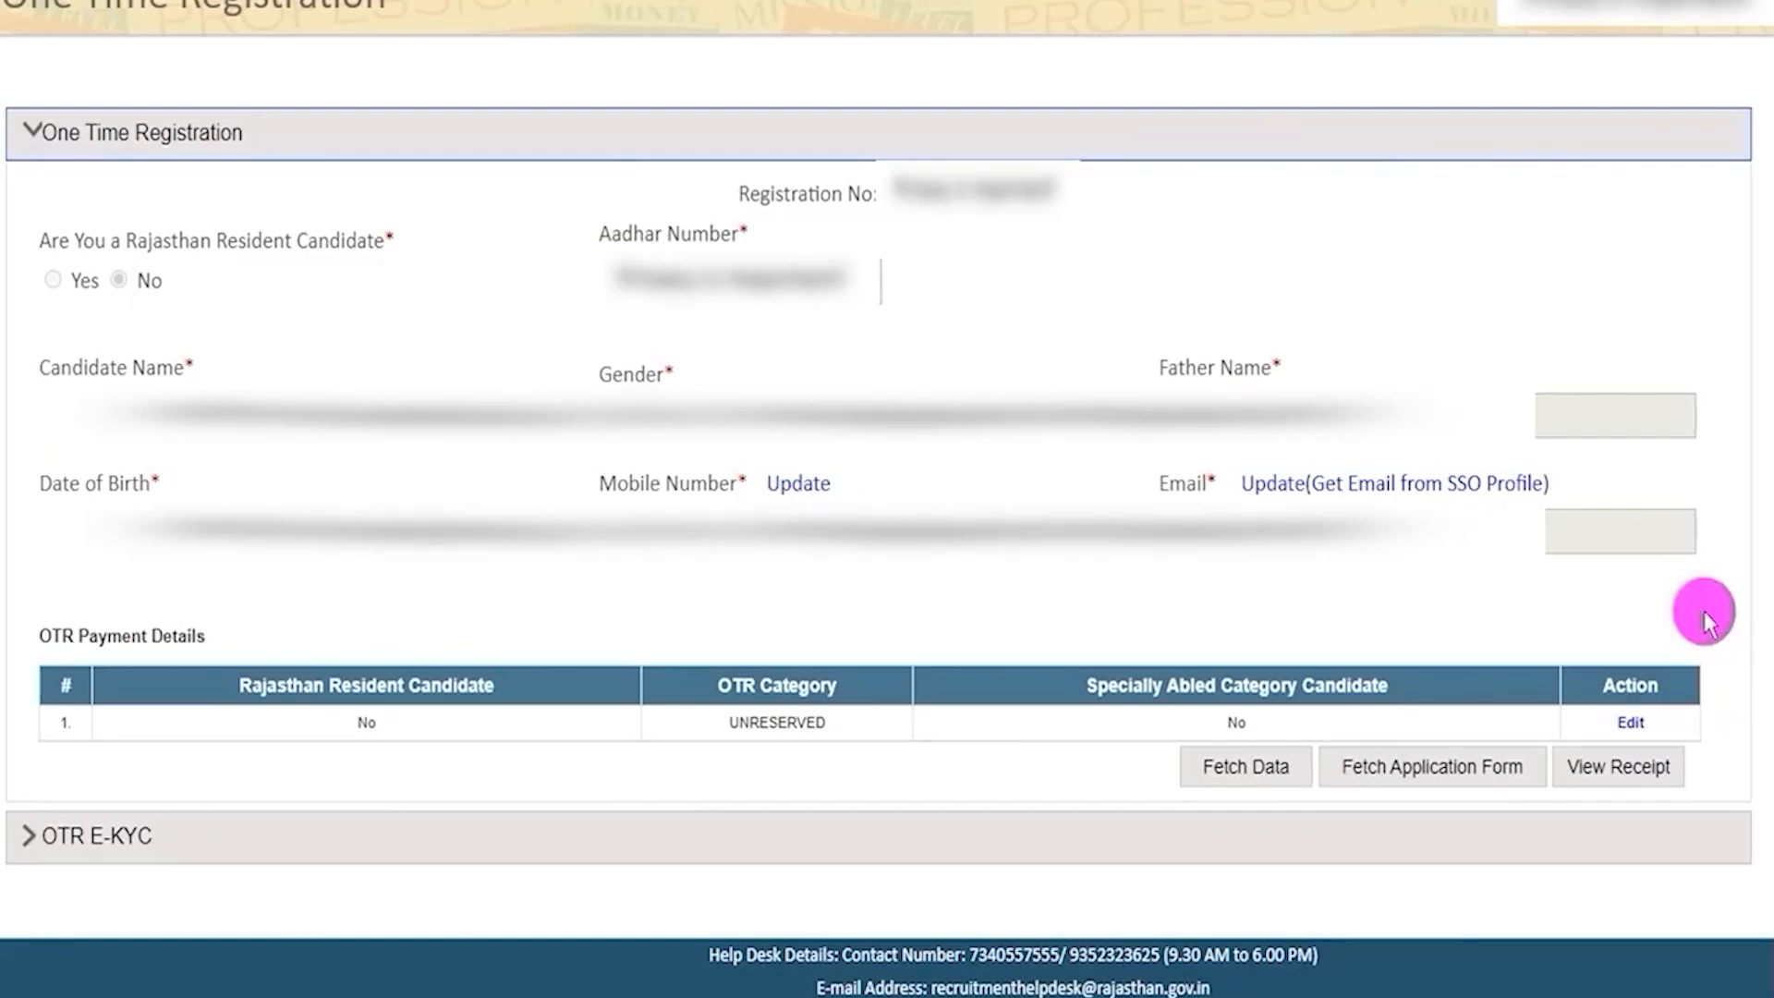
Step: View the OTR payment details behind the receipt option, and close them
left_click(1633, 765)
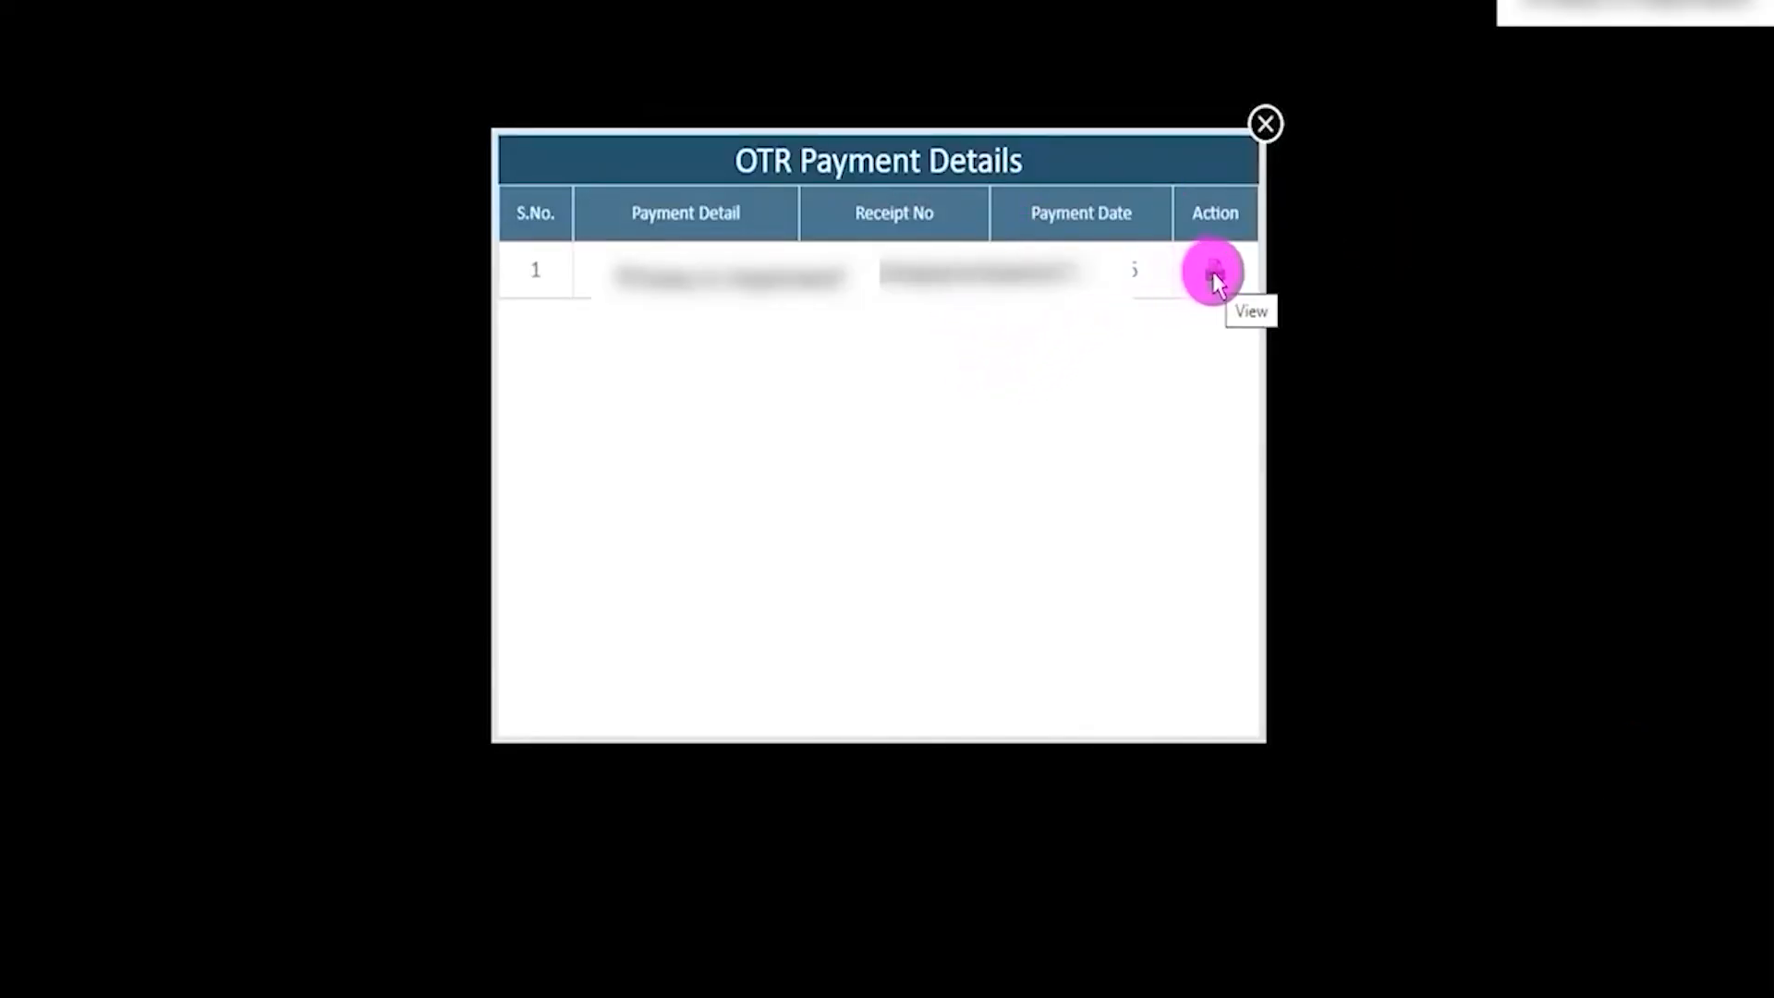
left_click(1263, 120)
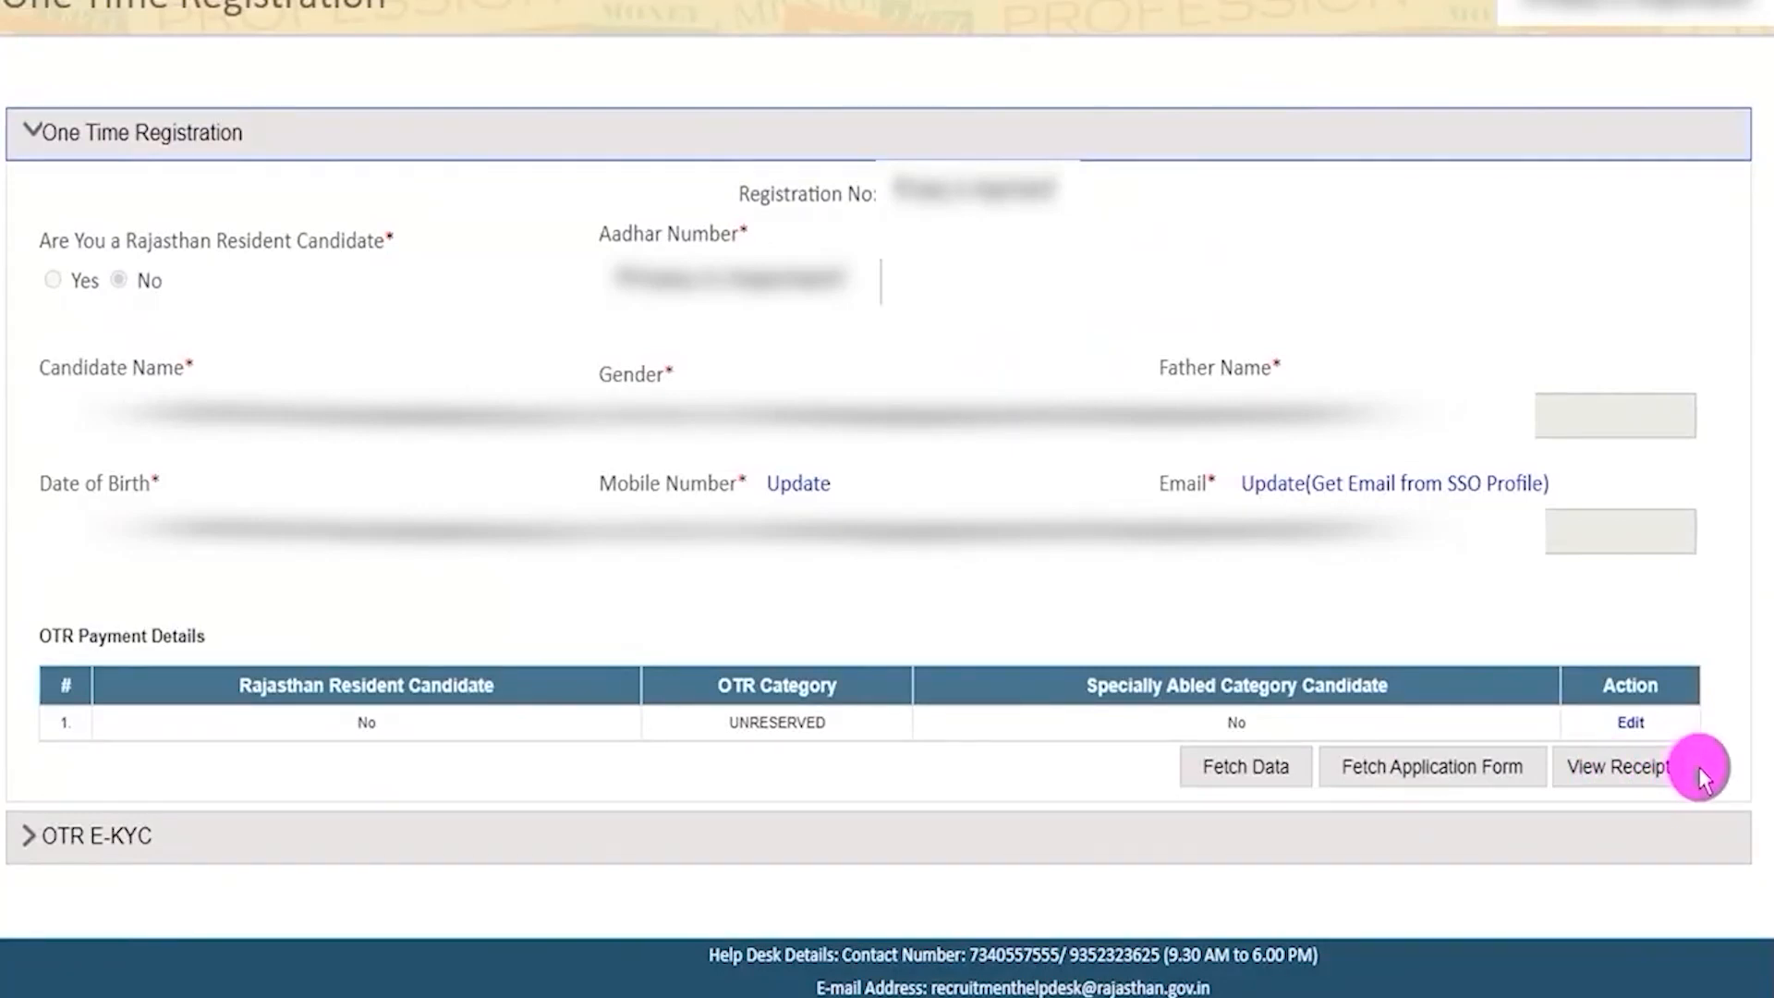
Step: Open the OTR E-KYC section and read its instructions on closed eyes, glasses, lighting and blur in the live photo
left_click(130, 837)
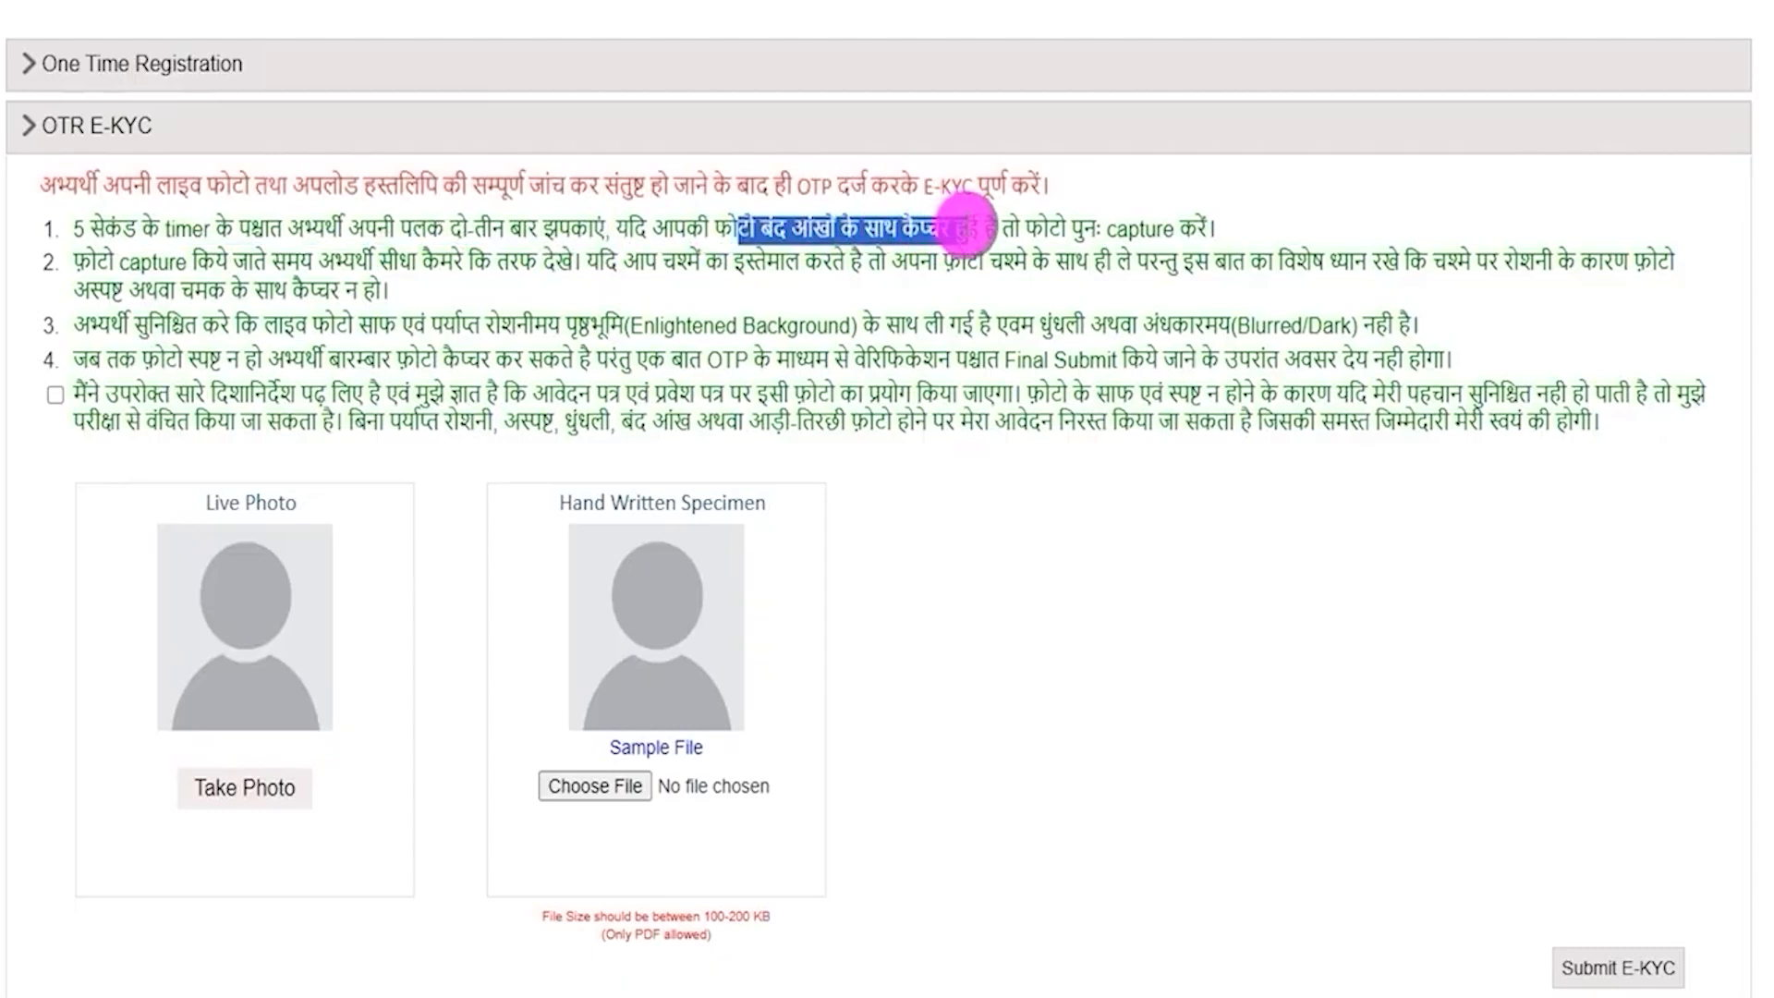
left_click_drag(1000, 227, 1140, 227)
left_click(1140, 227)
left_click_drag(112, 262, 1131, 270)
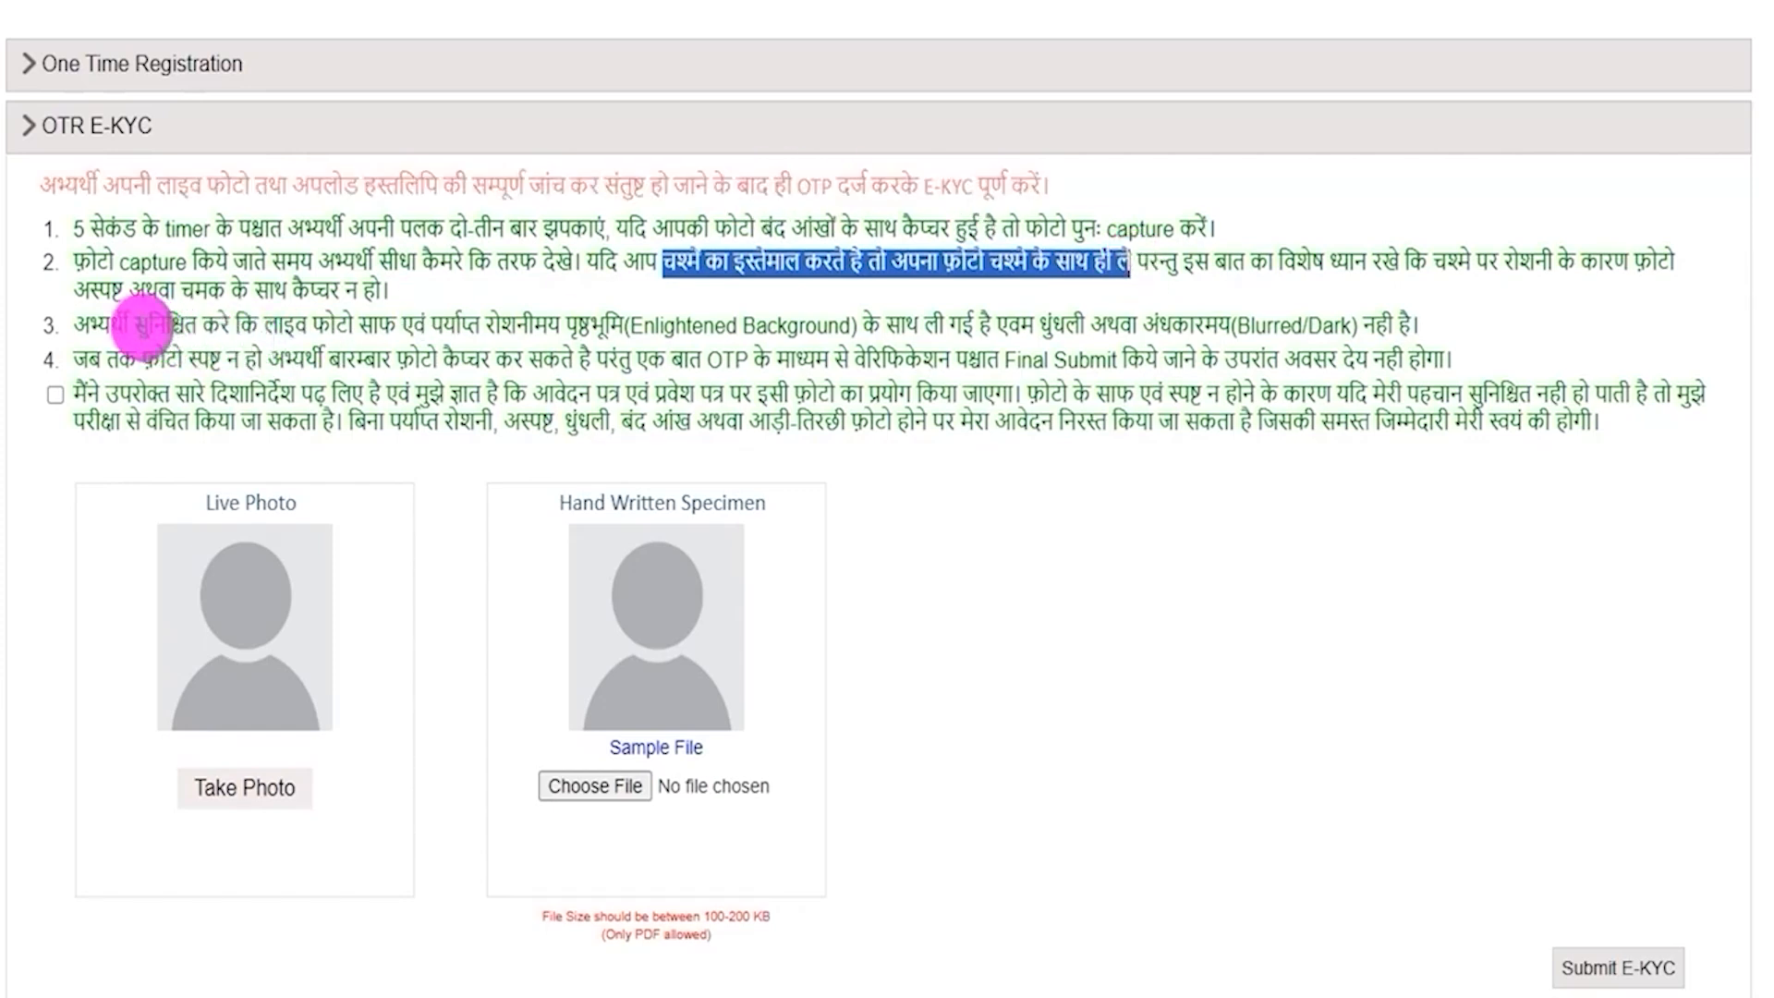
left_click_drag(109, 323, 606, 324)
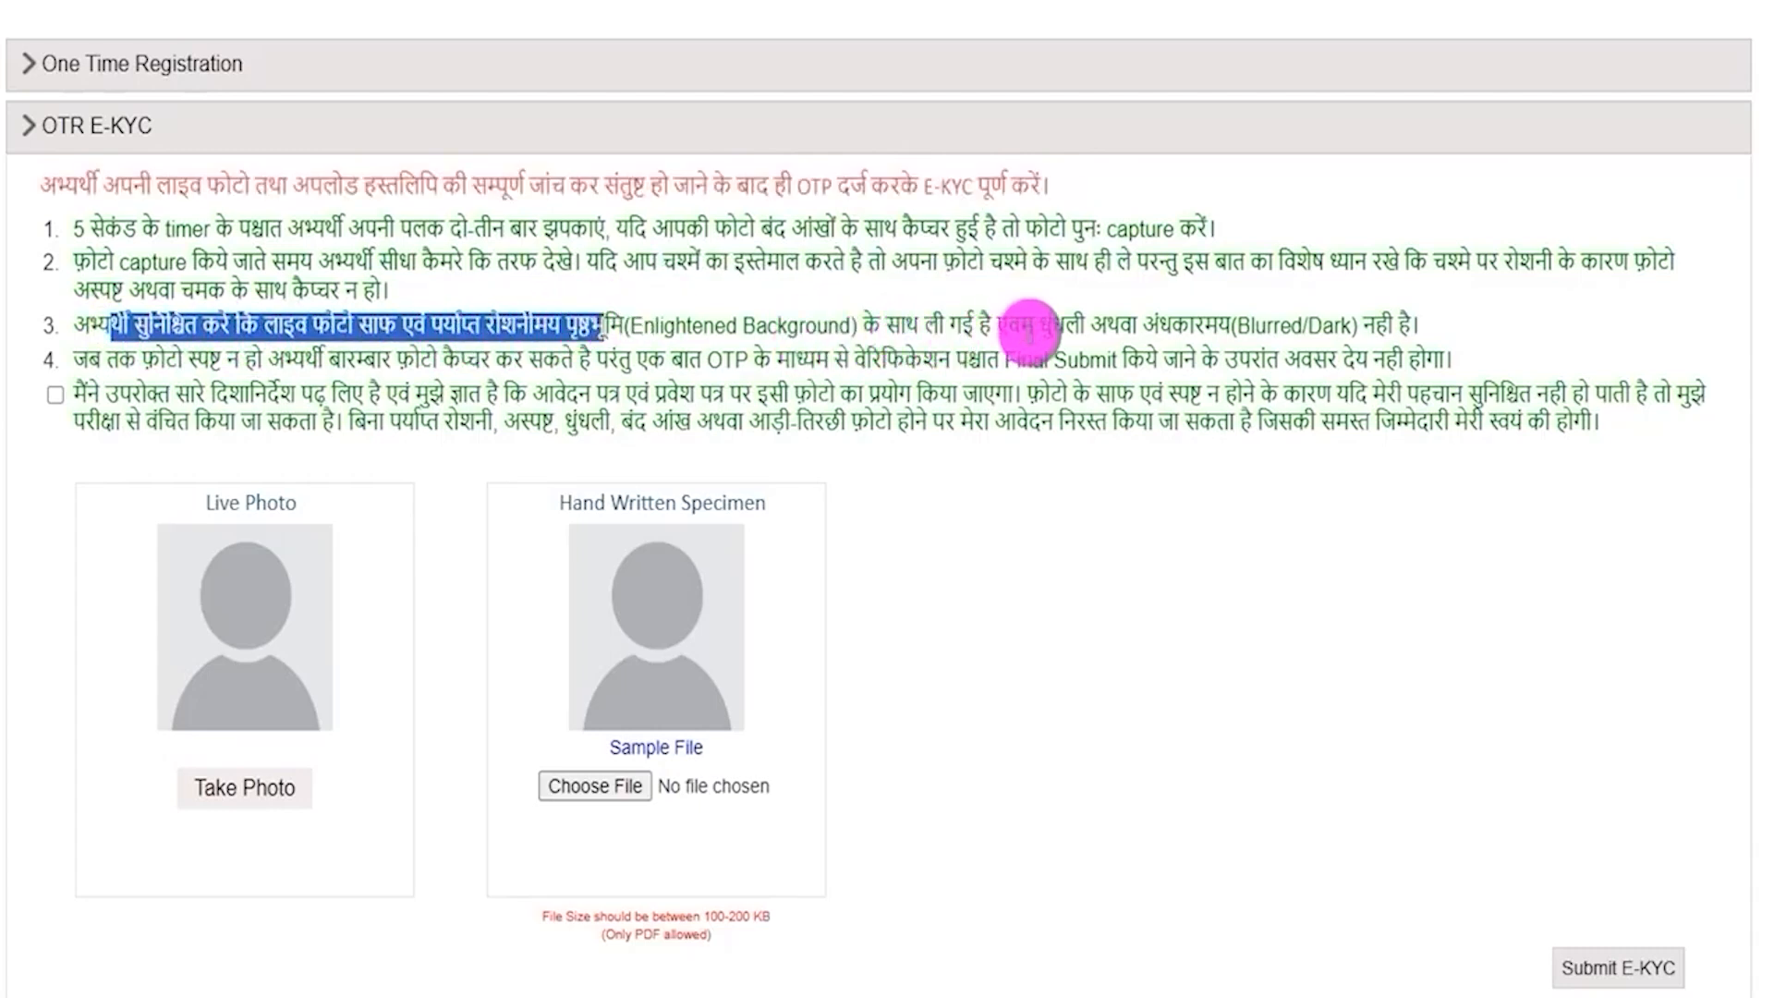
left_click_drag(1051, 324, 1339, 328)
left_click(399, 388)
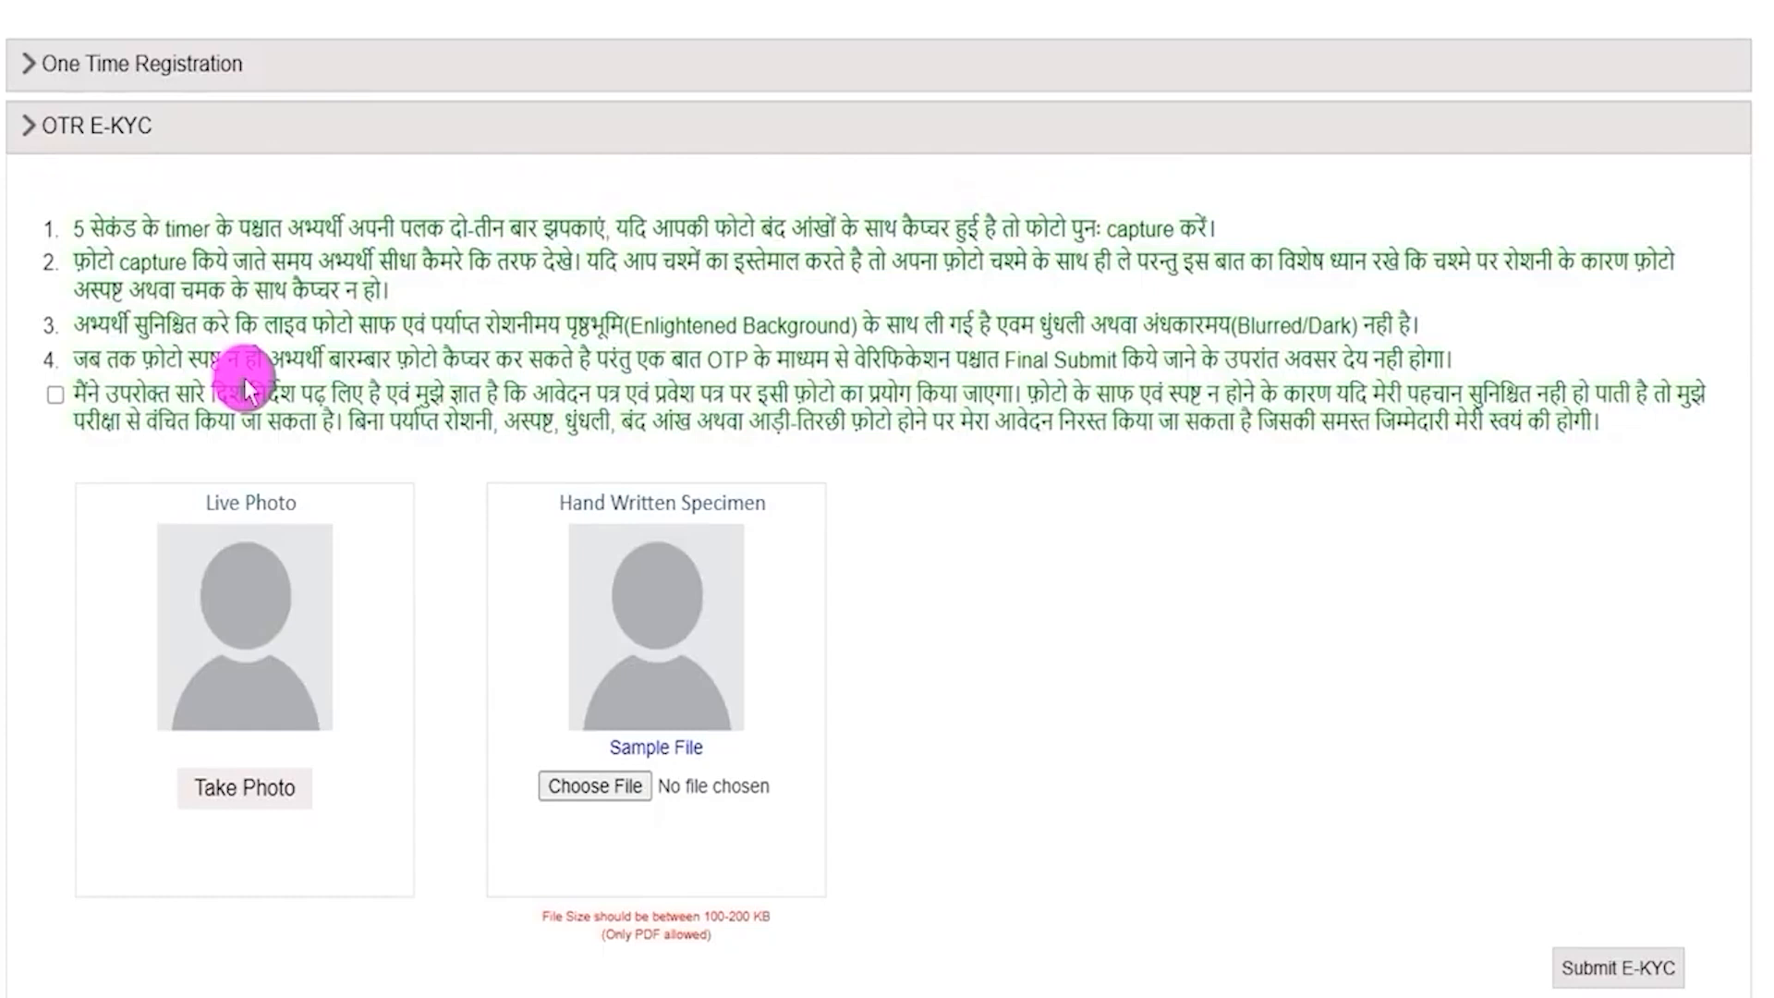
left_click_drag(191, 227, 268, 324)
left_click(270, 324)
Step: Accept the E-KYC declaration and start the live photo capture
left_click(55, 398)
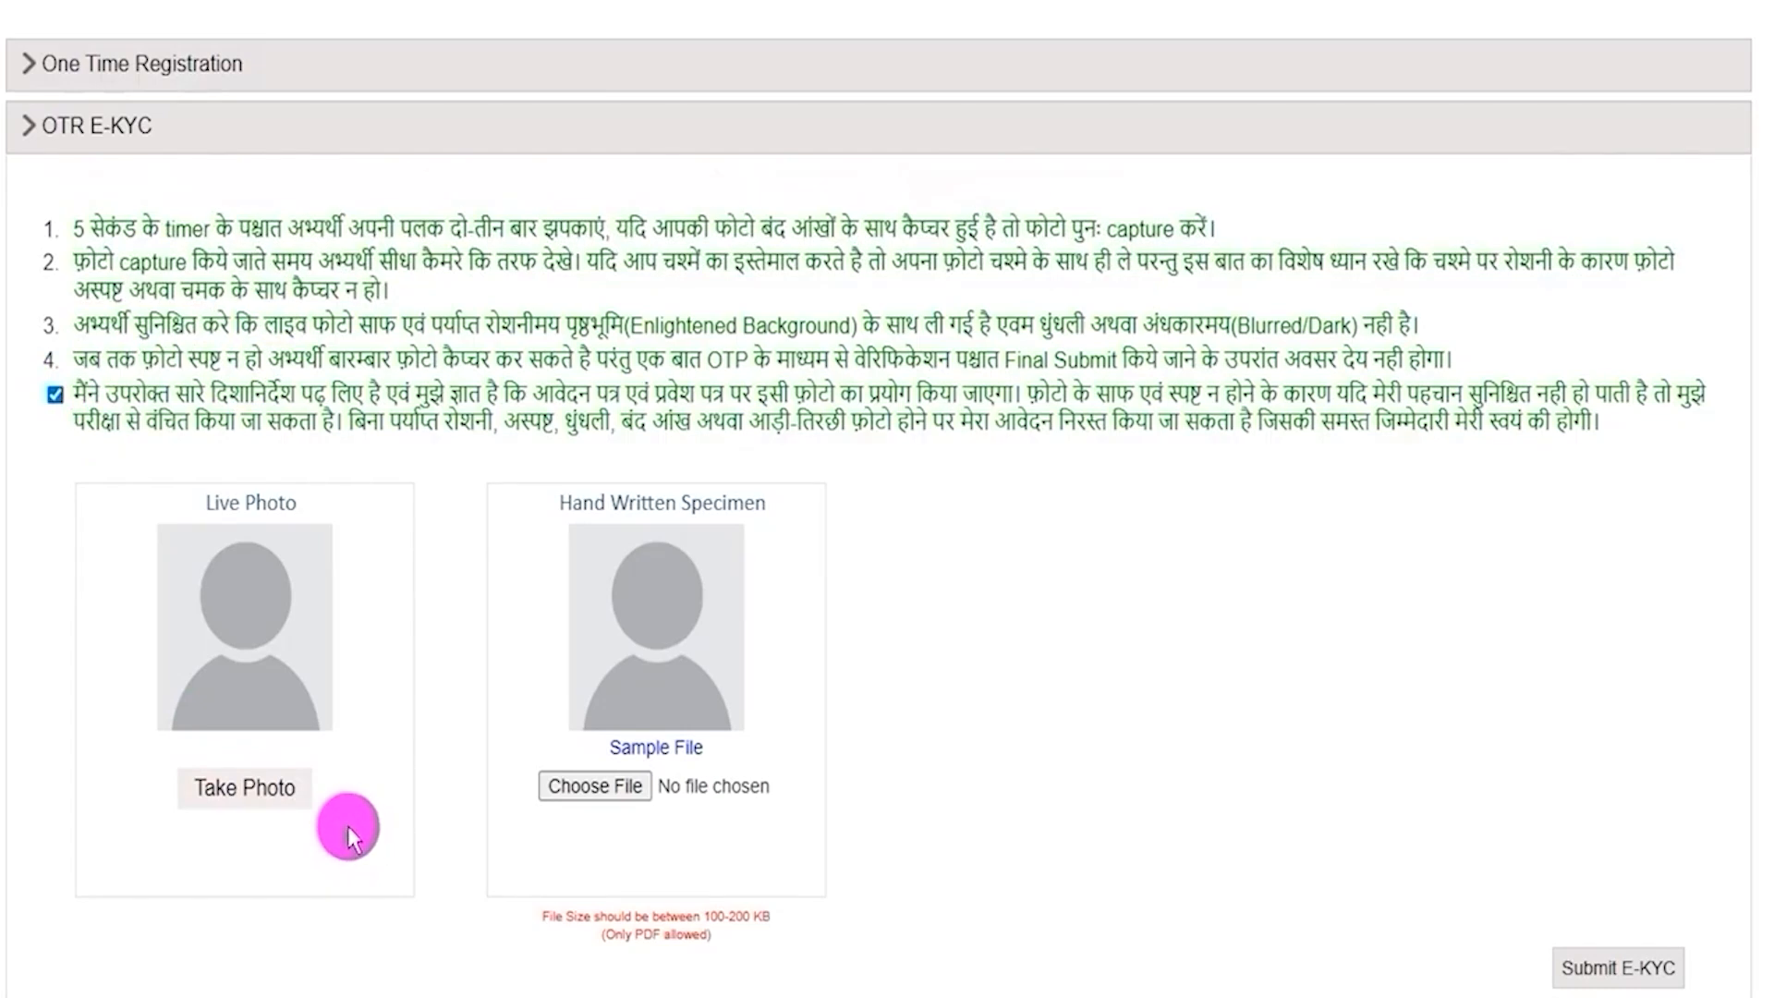
left_click(270, 794)
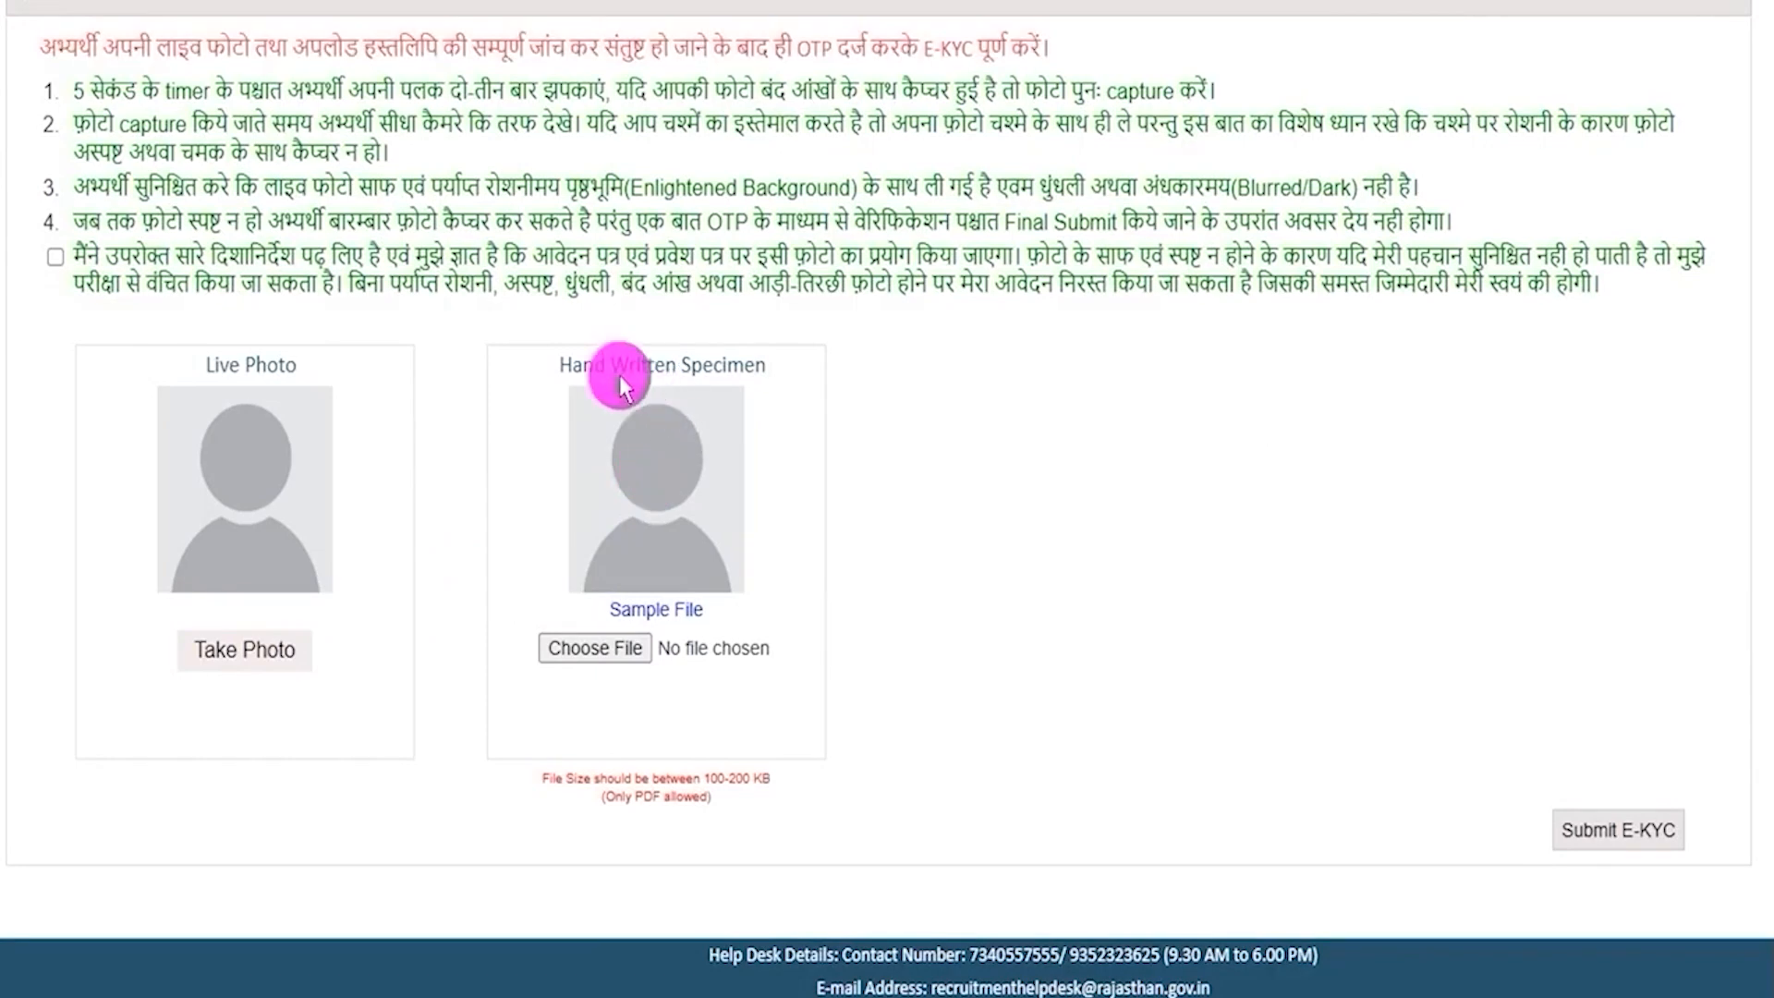
Step: Open the sample file for the Hand Written Specimen in the E-KYC section
left_click_drag(577, 368, 745, 378)
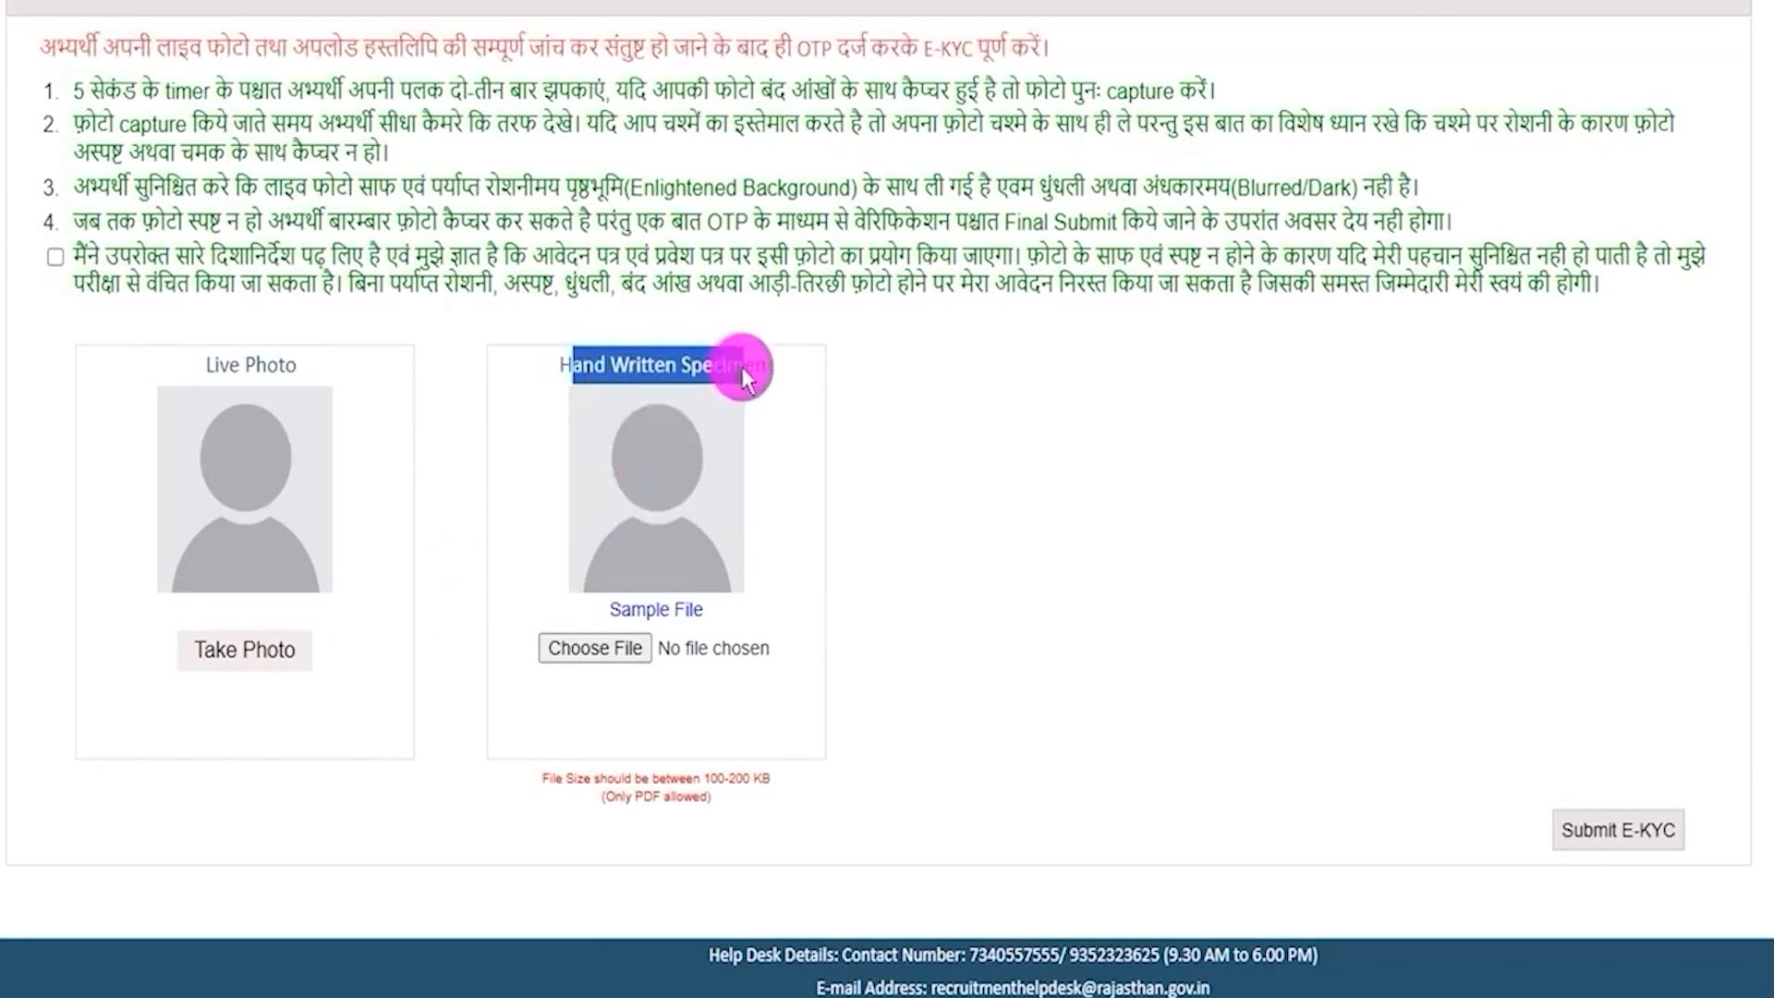
left_click_drag(599, 610, 704, 621)
left_click(702, 614)
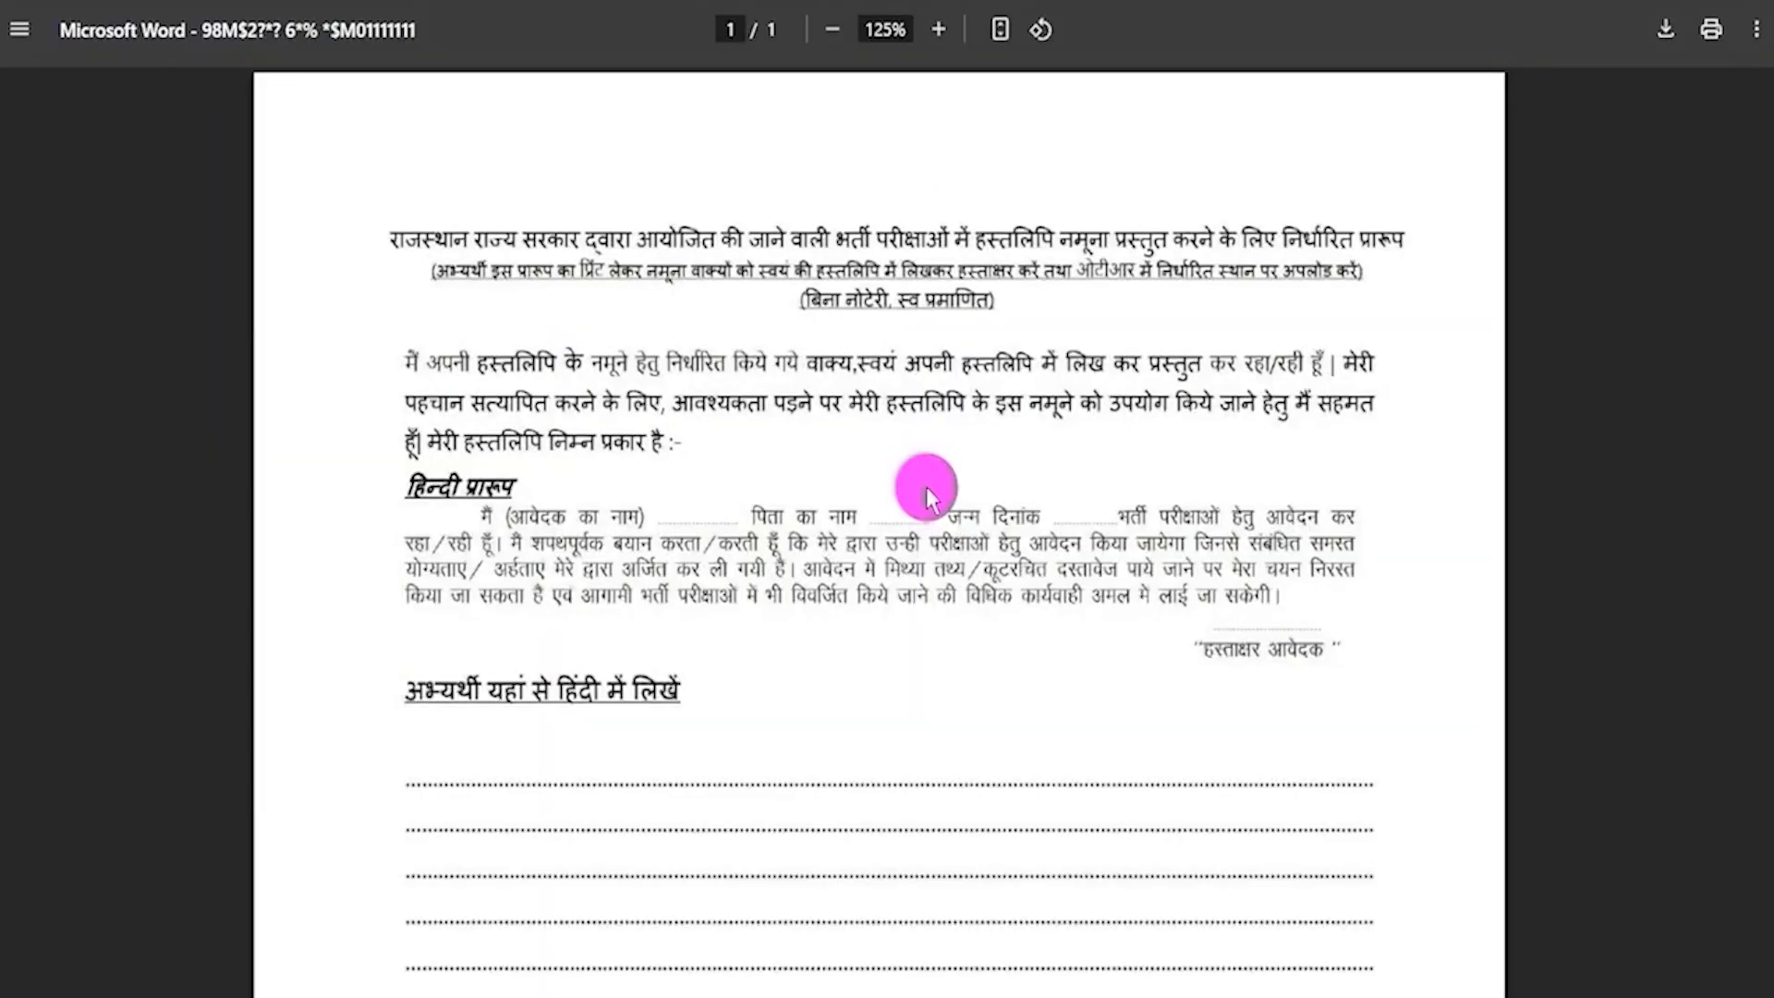
Step: Examine the Hindi proforma's name, father's name, birth date and signature blanks, its declaration text and the handwriting lines
scroll(925, 486, "down", 3)
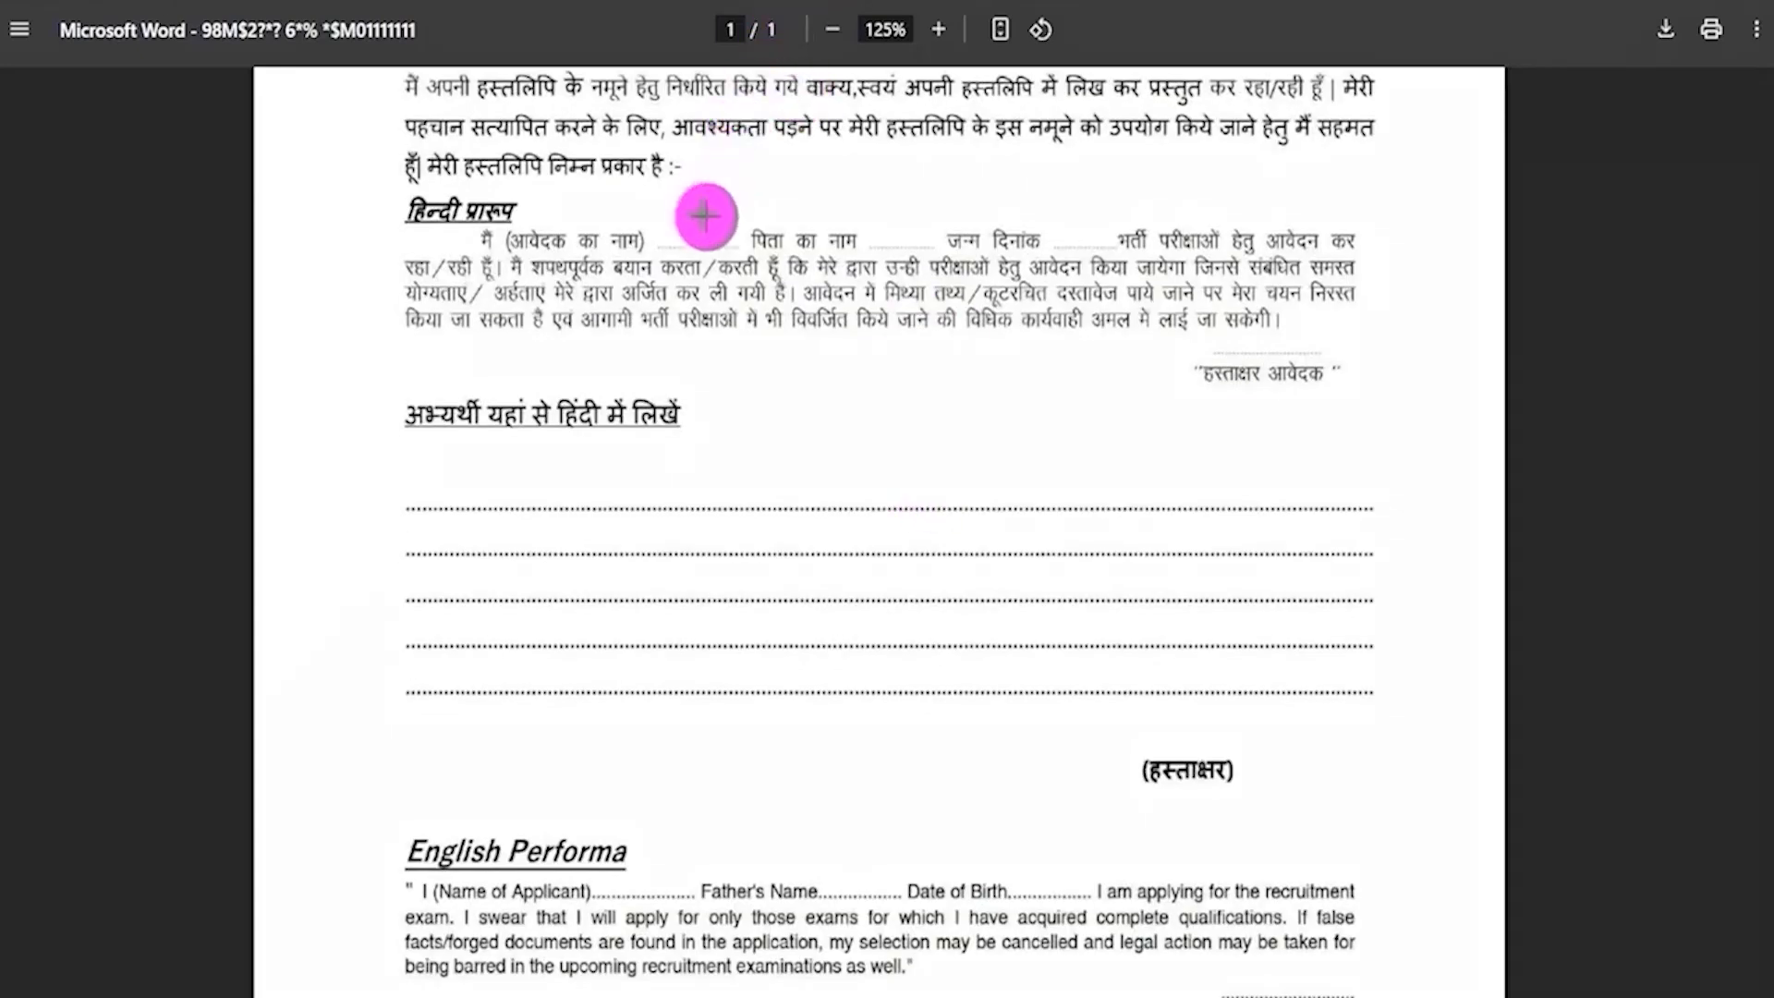
left_click_drag(702, 235, 755, 205)
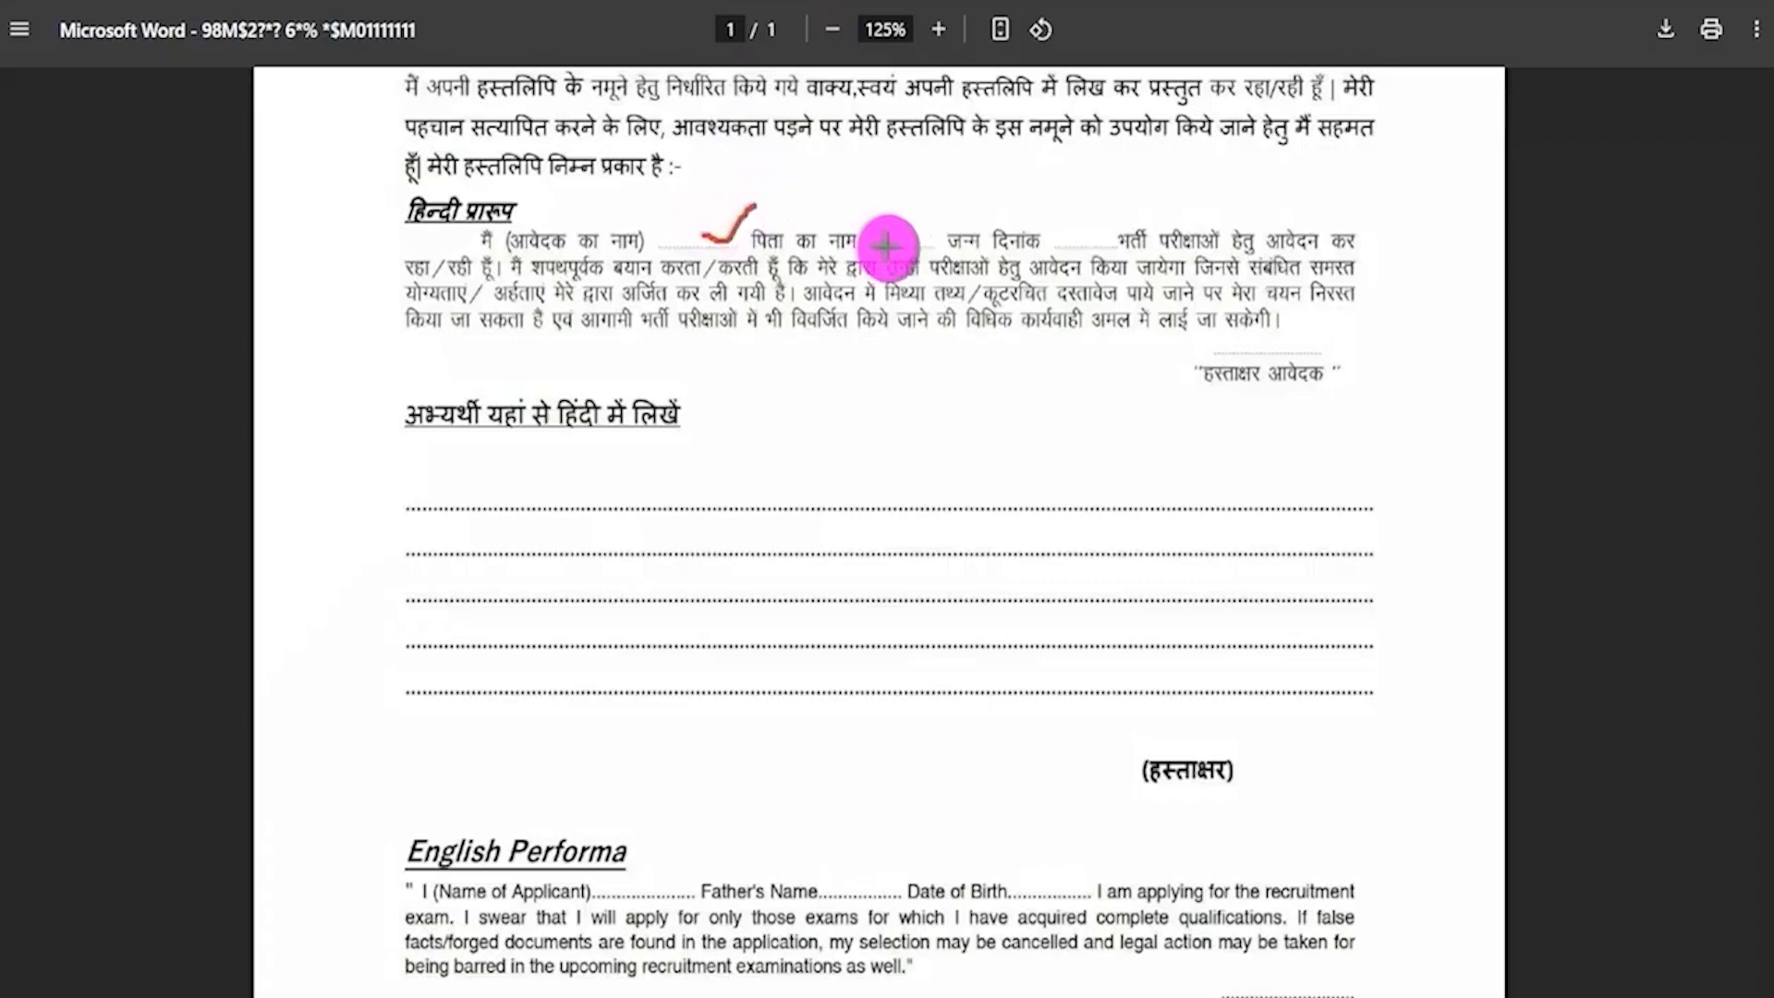
left_click_drag(885, 240, 942, 203)
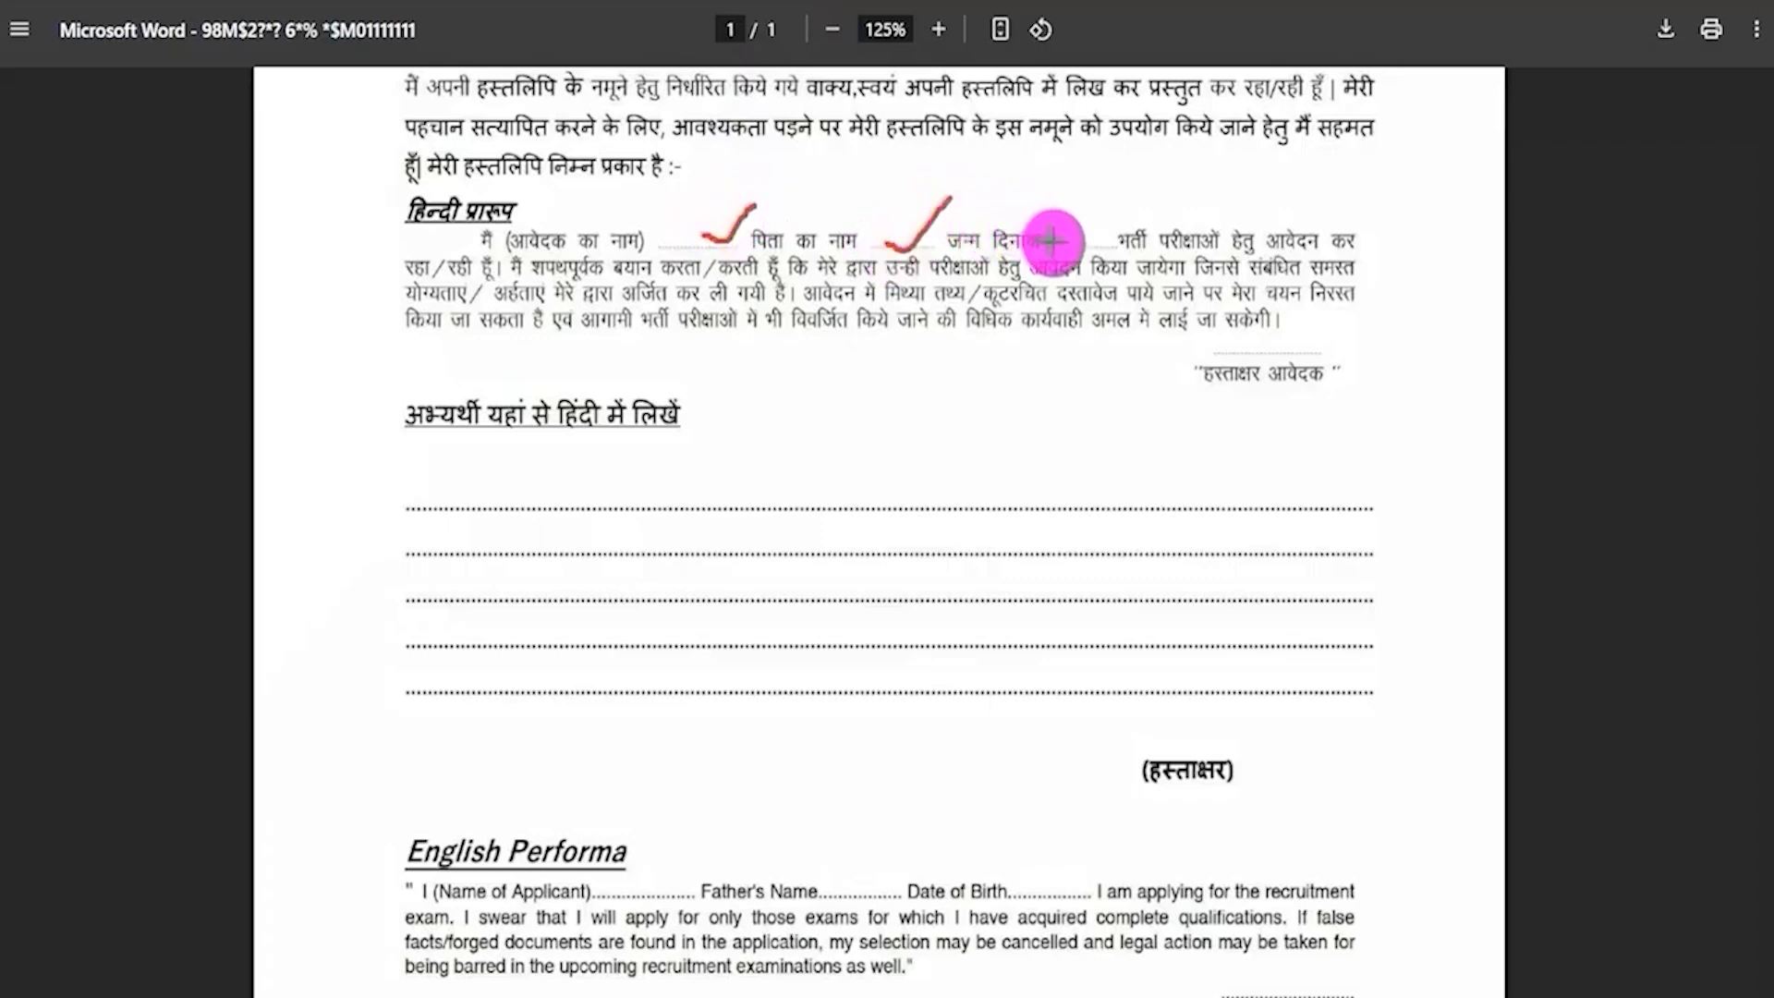
left_click_drag(1053, 243, 1106, 207)
left_click_drag(1336, 346, 1449, 286)
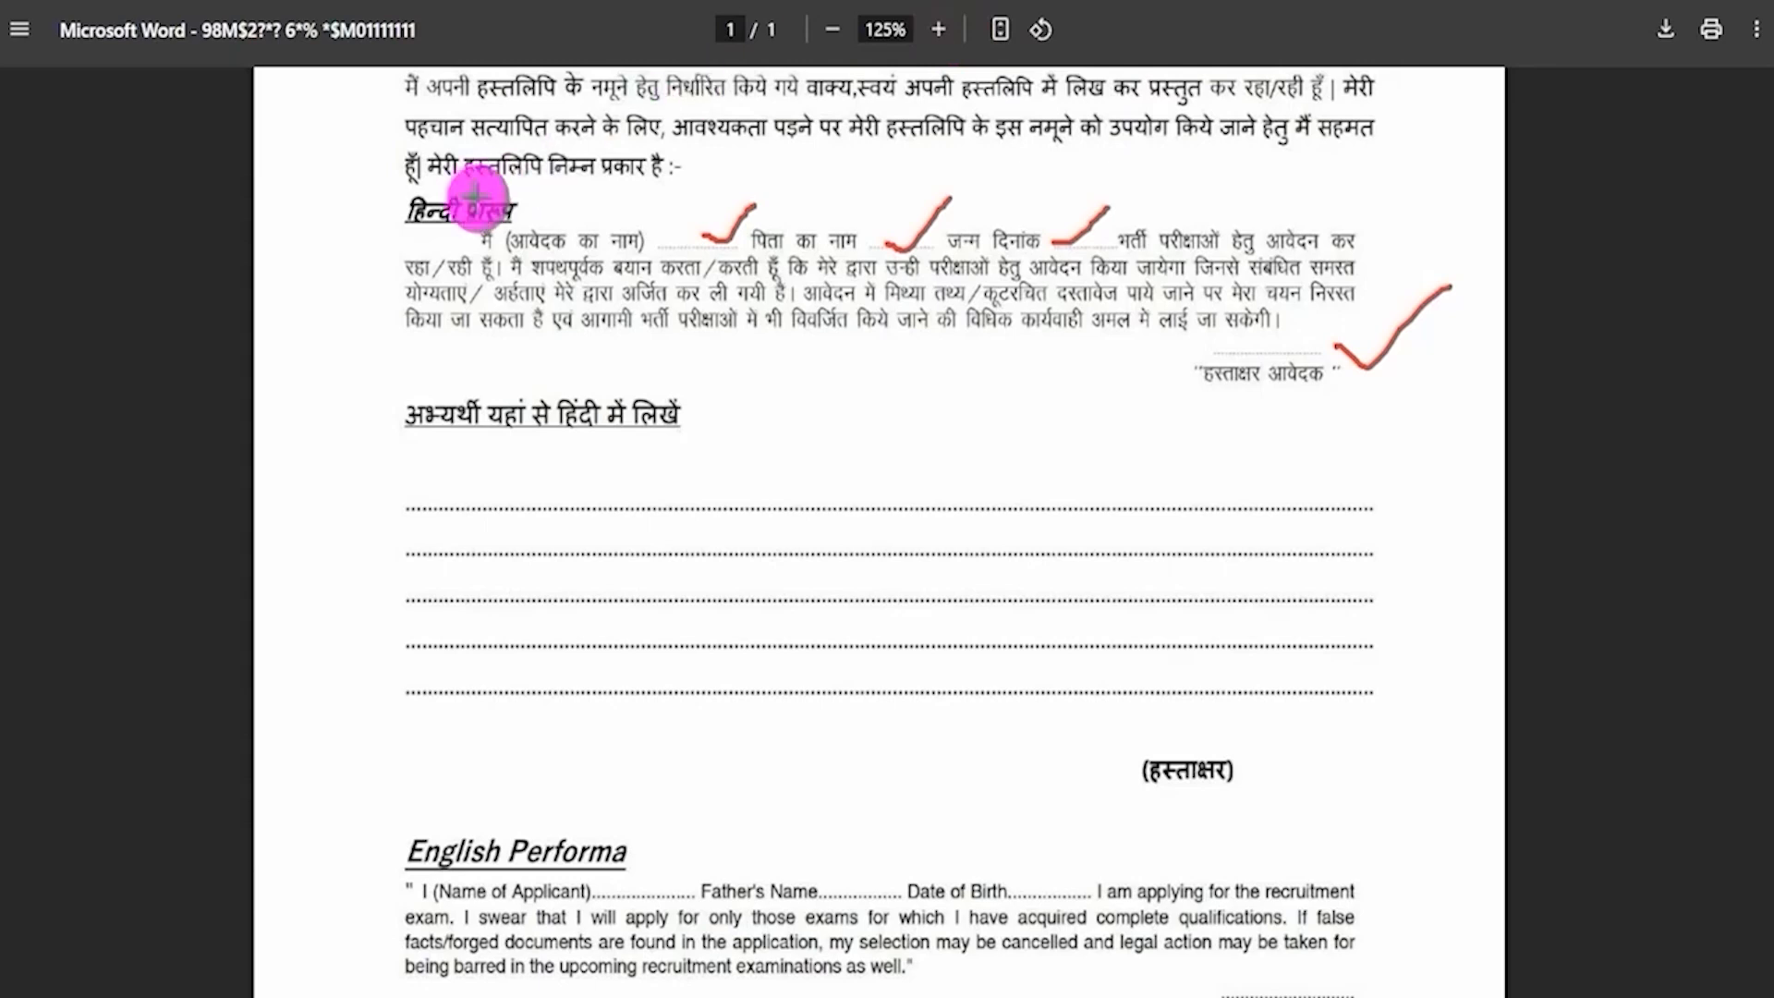
left_click_drag(395, 227, 1395, 392)
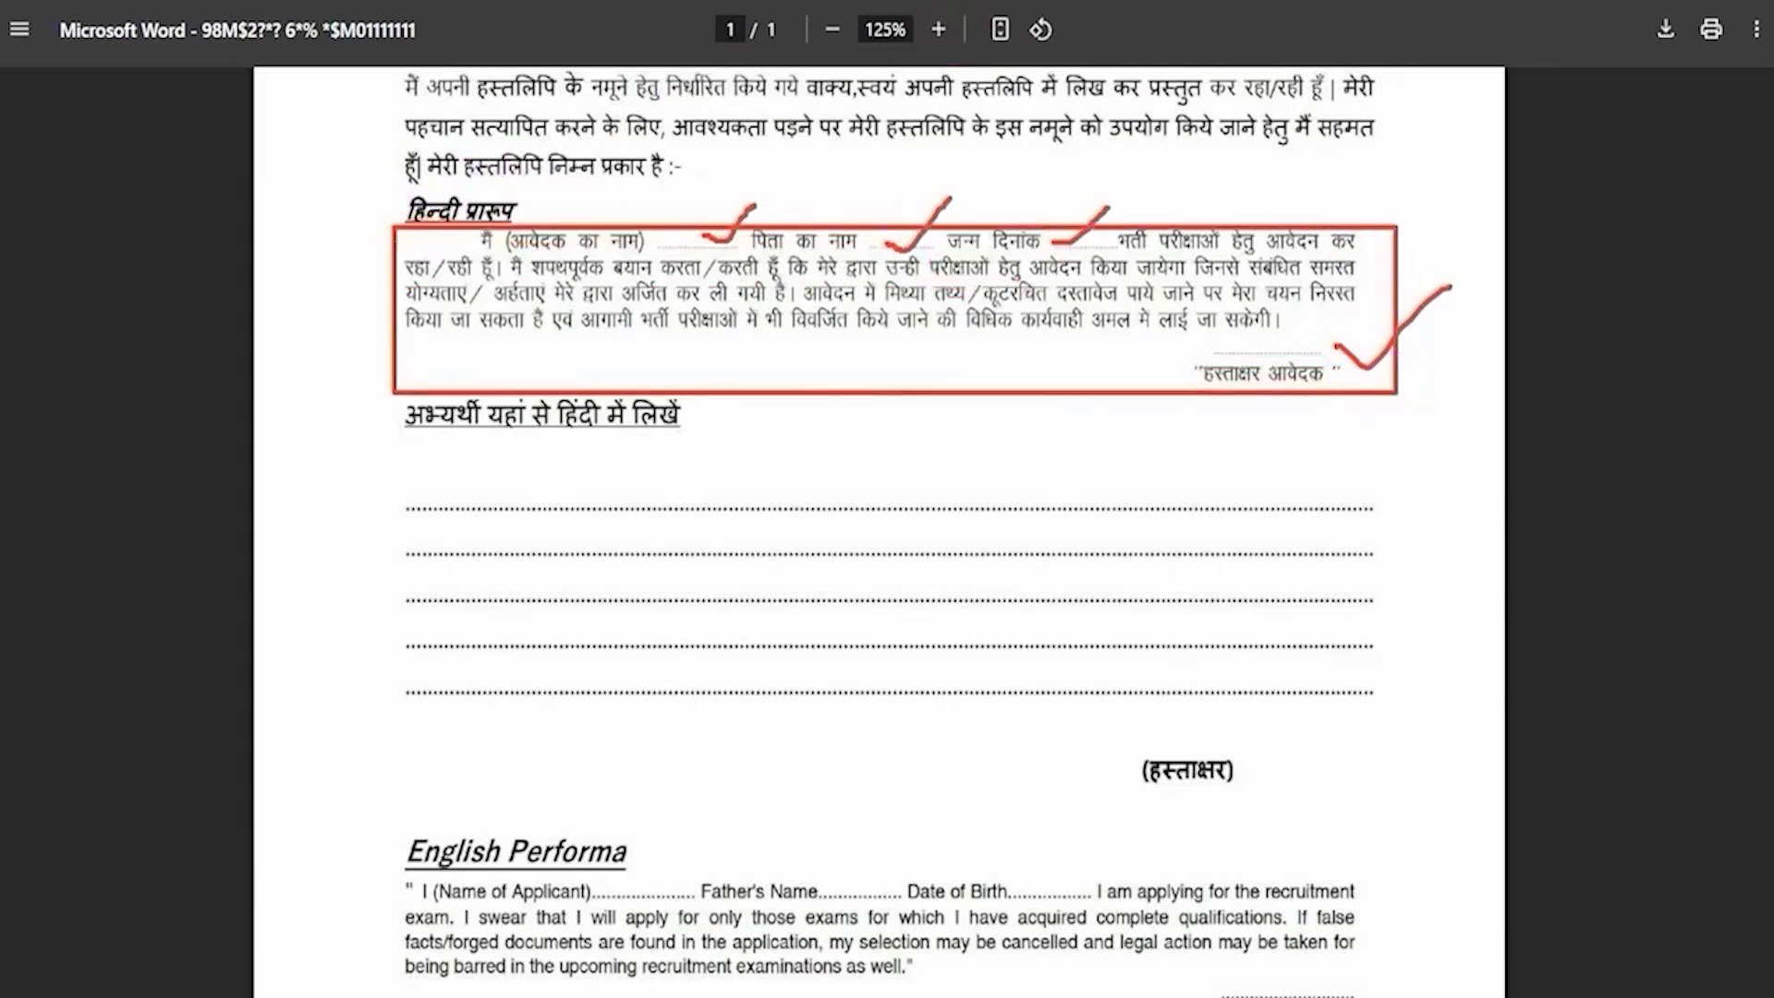
left_click_drag(383, 490, 1398, 728)
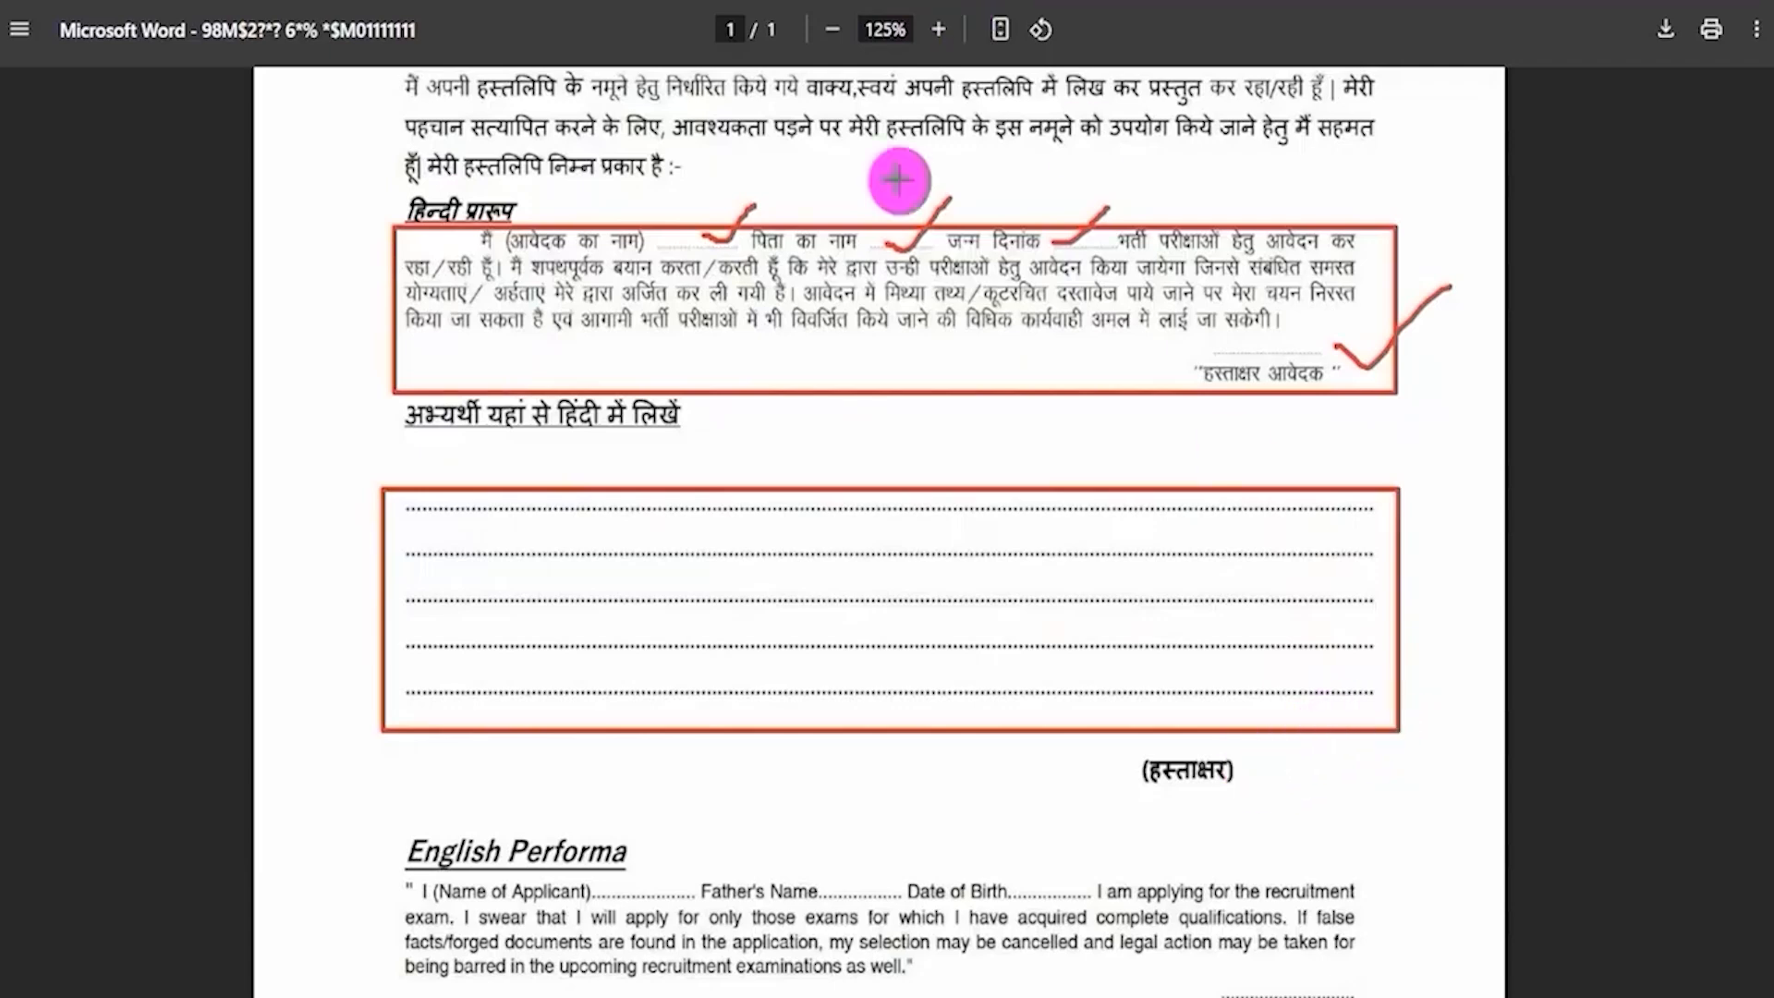
Step: Examine the English proforma's name, father's name, birth date and signature blanks, its declaration text and the handwriting lines
left_click_drag(1239, 753, 1342, 663)
key("Escape")
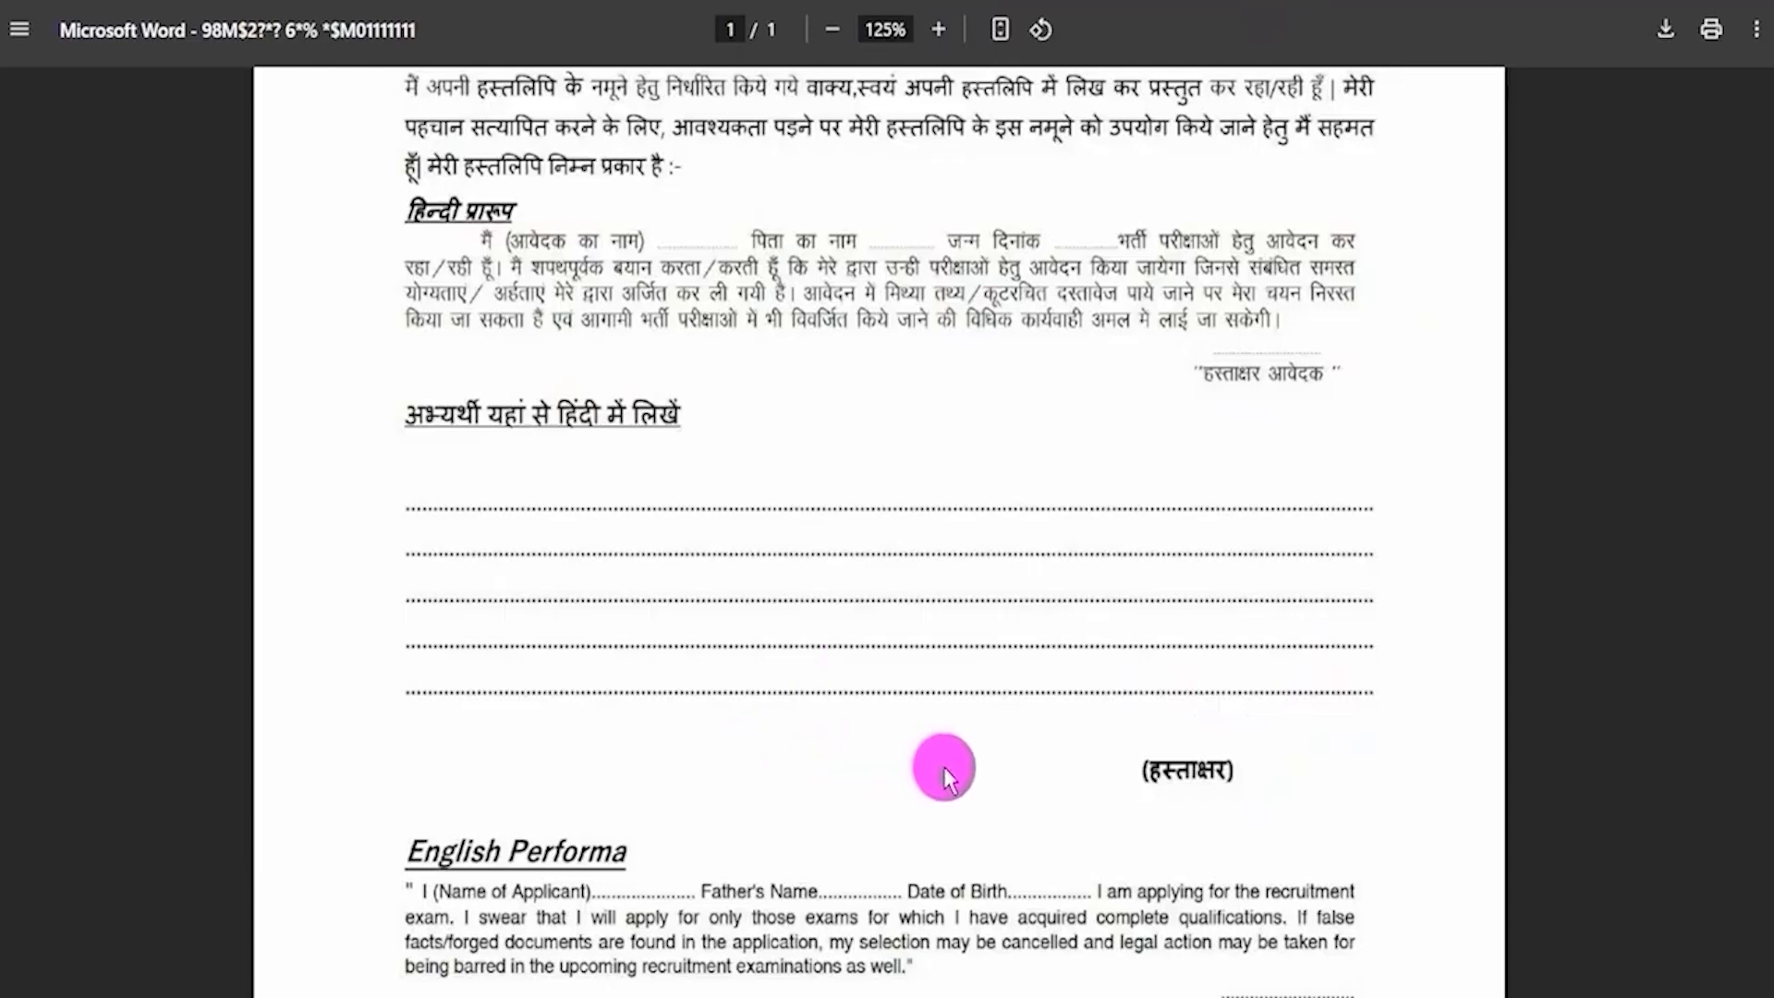
scroll(983, 790, "down", 6)
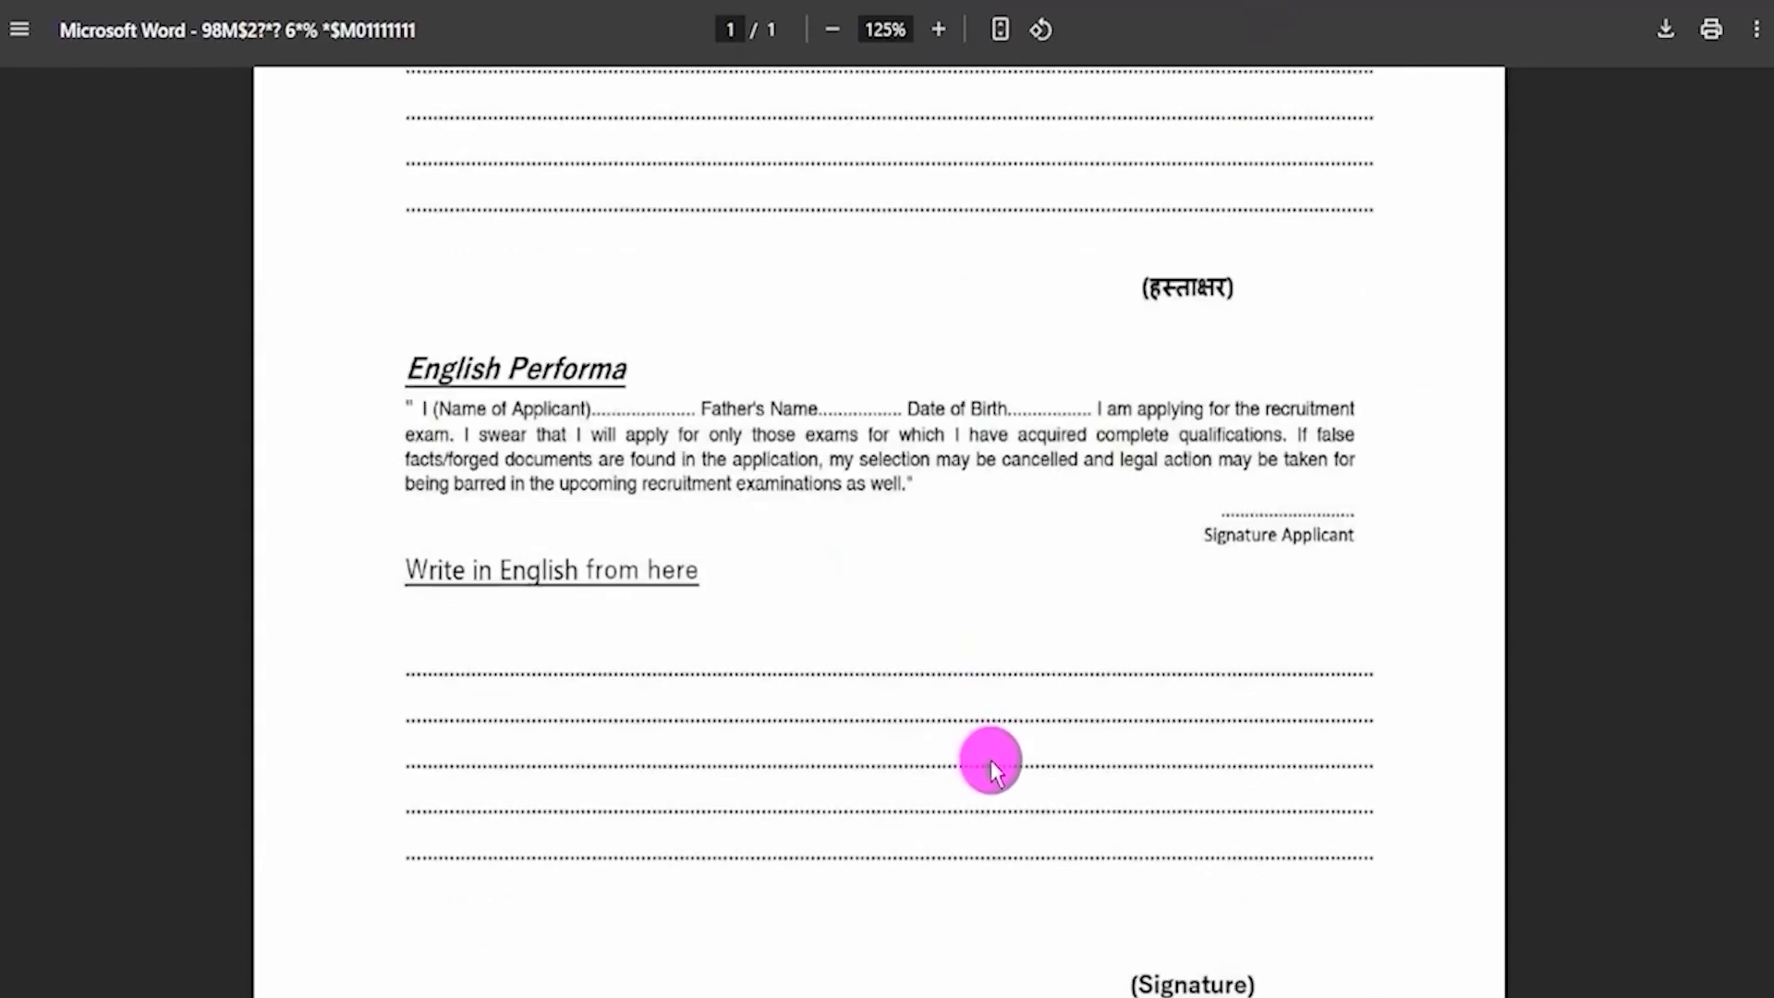
left_click_drag(404, 290, 552, 296)
scroll(911, 305, "down", 2)
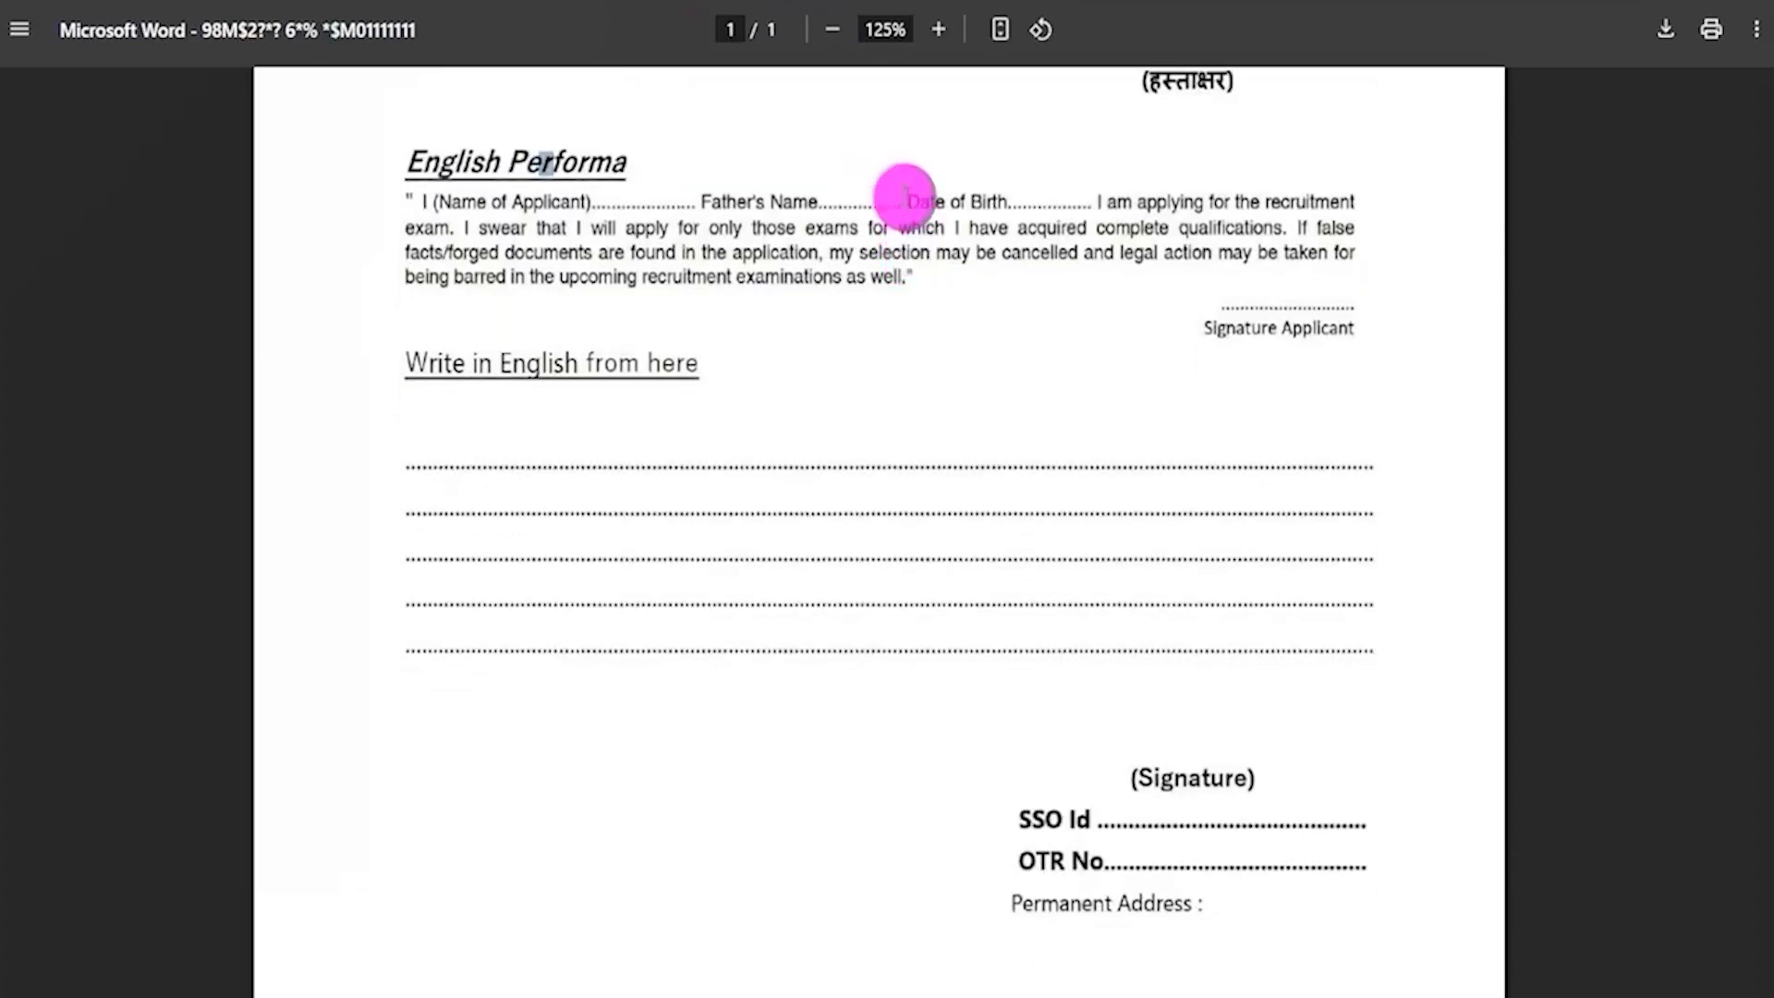
left_click_drag(657, 192, 717, 149)
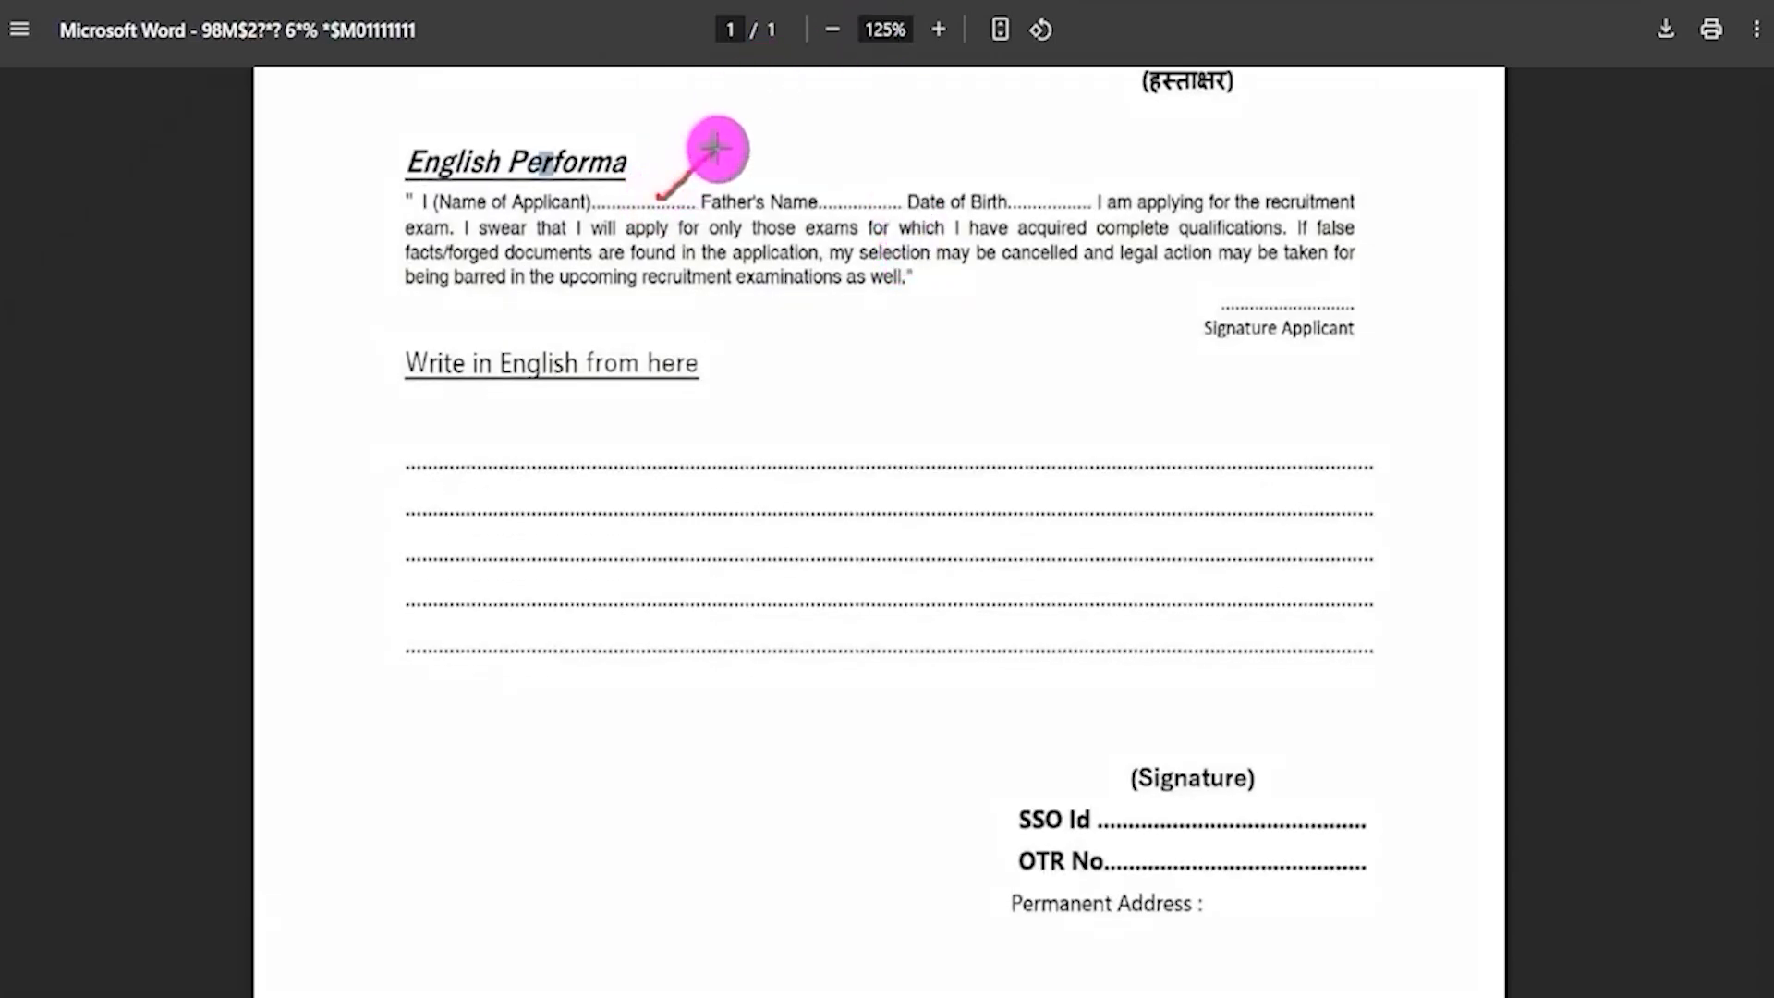
left_click_drag(821, 190, 890, 156)
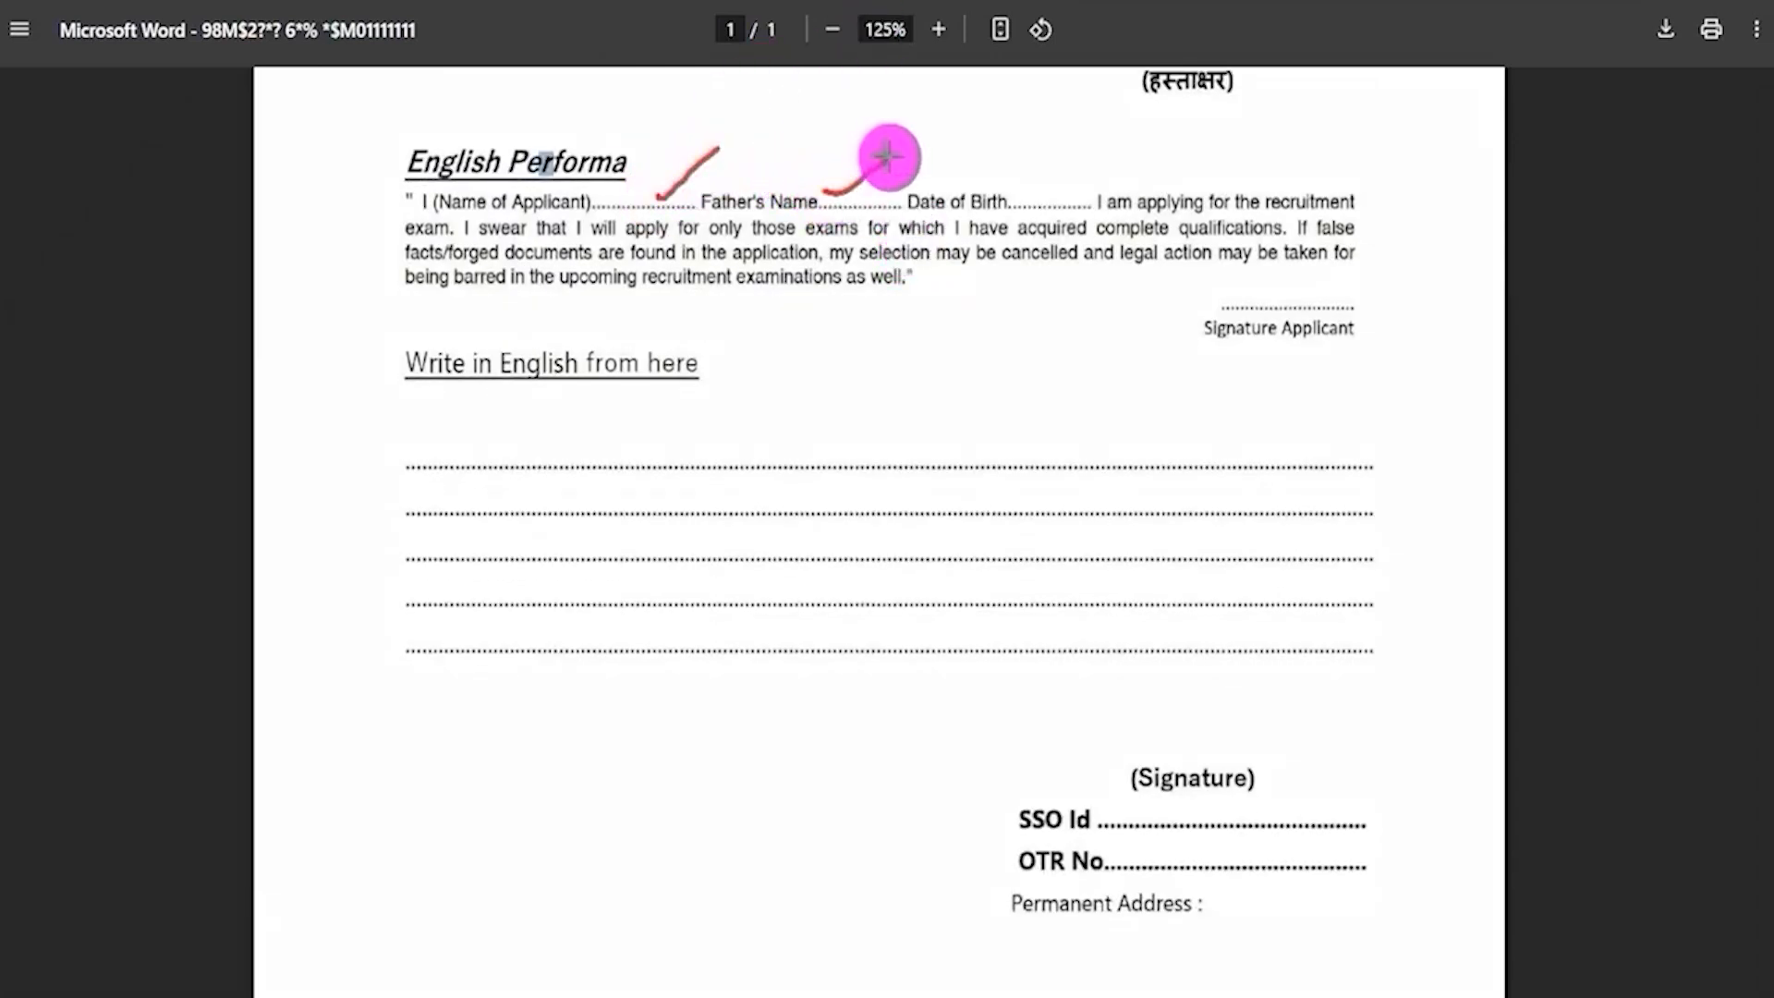
left_click_drag(1028, 191, 1100, 146)
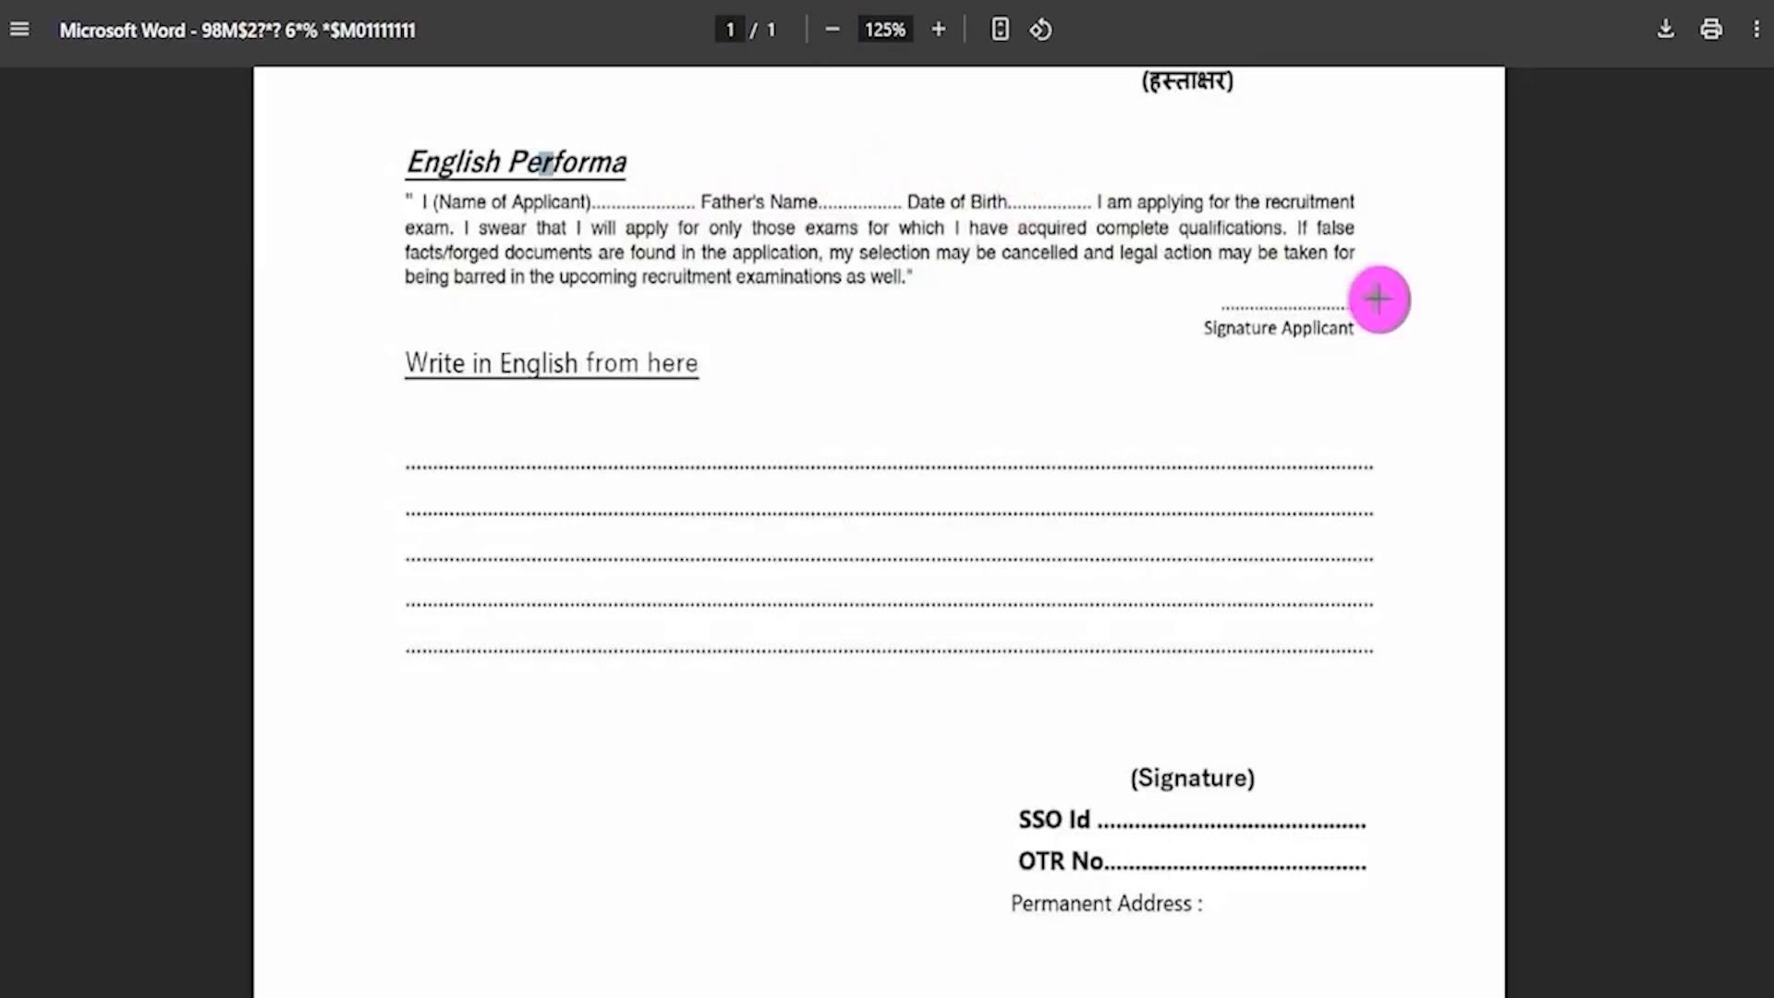
left_click_drag(1367, 304, 1480, 219)
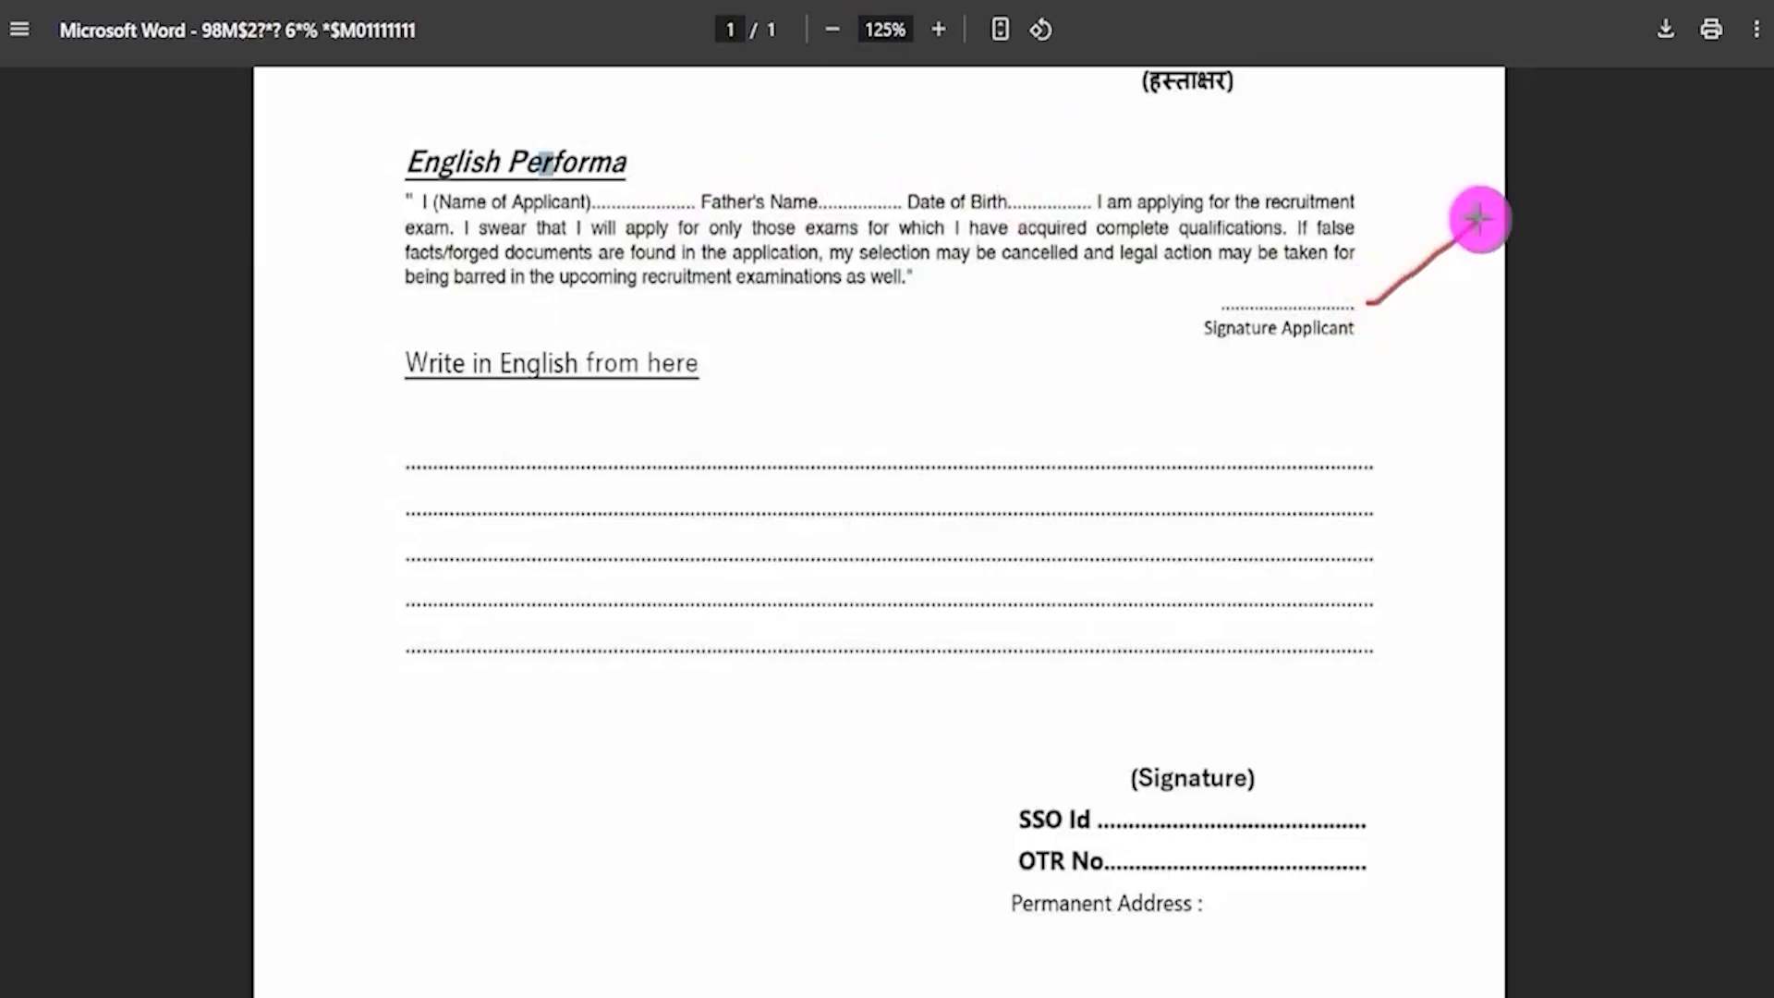
mouse_move(345, 114)
left_mouse_down()
mouse_move(1382, 342)
mouse_move(1404, 321)
left_mouse_up()
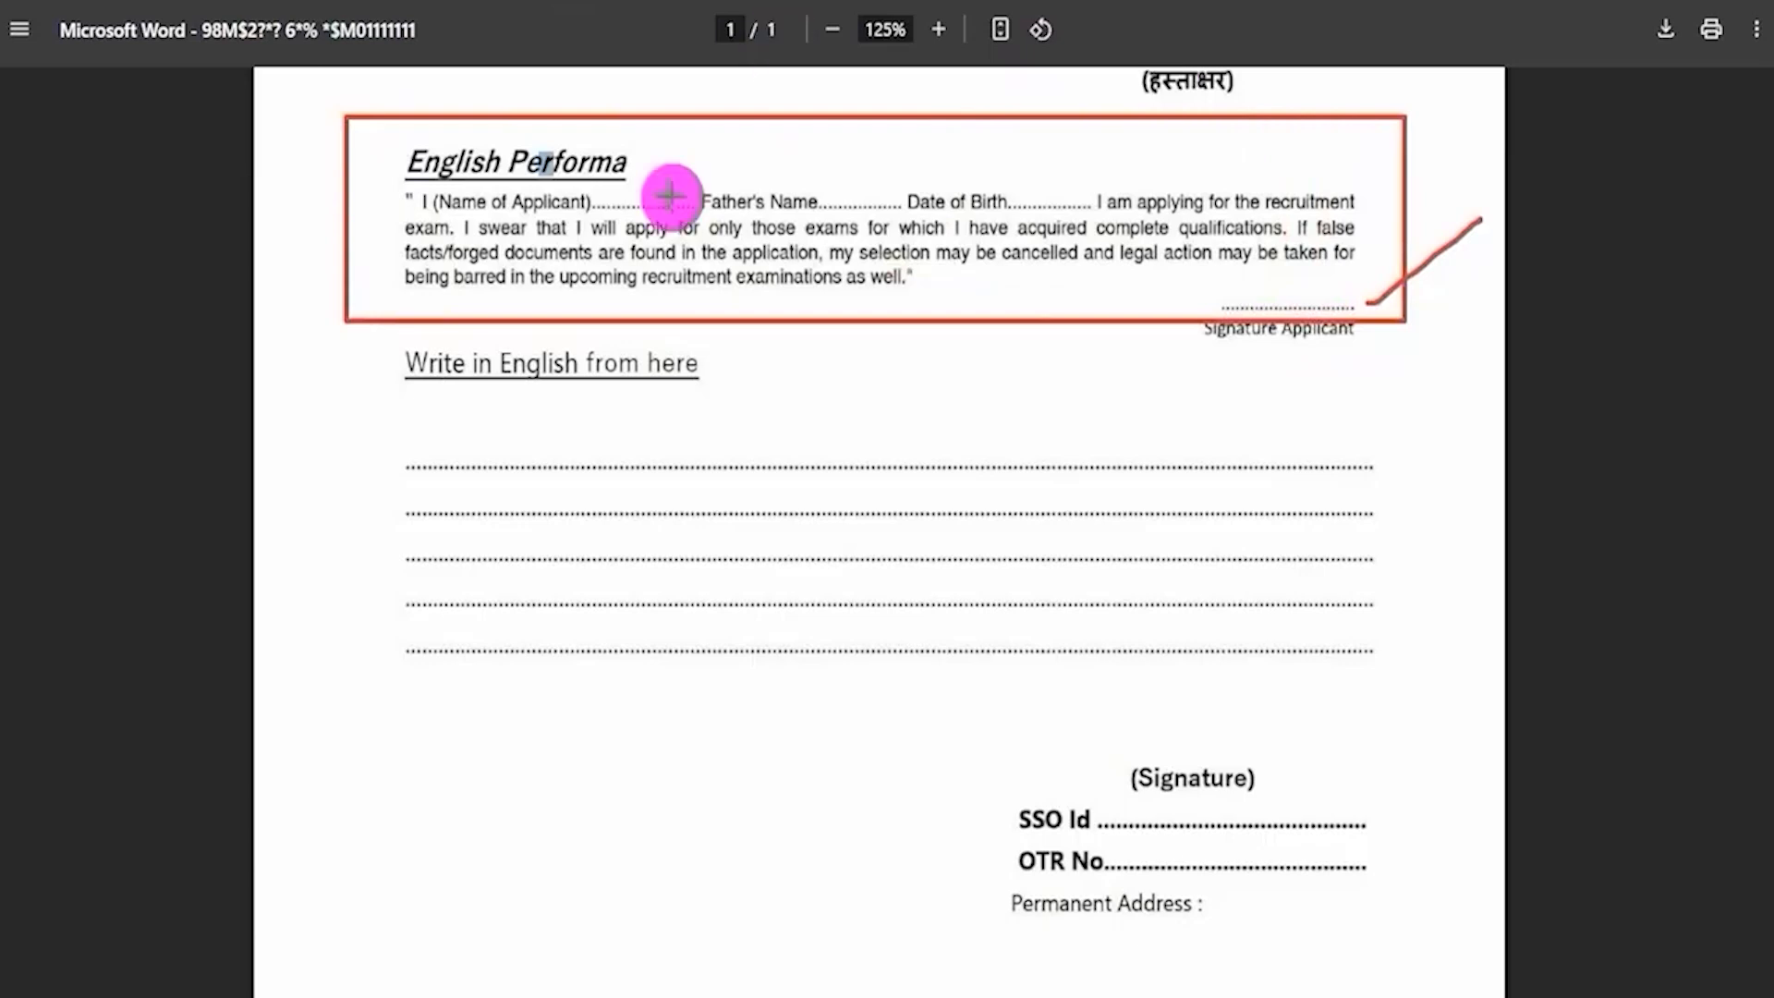
mouse_move(385, 443)
left_mouse_down()
mouse_move(788, 518)
mouse_move(1403, 703)
left_mouse_up()
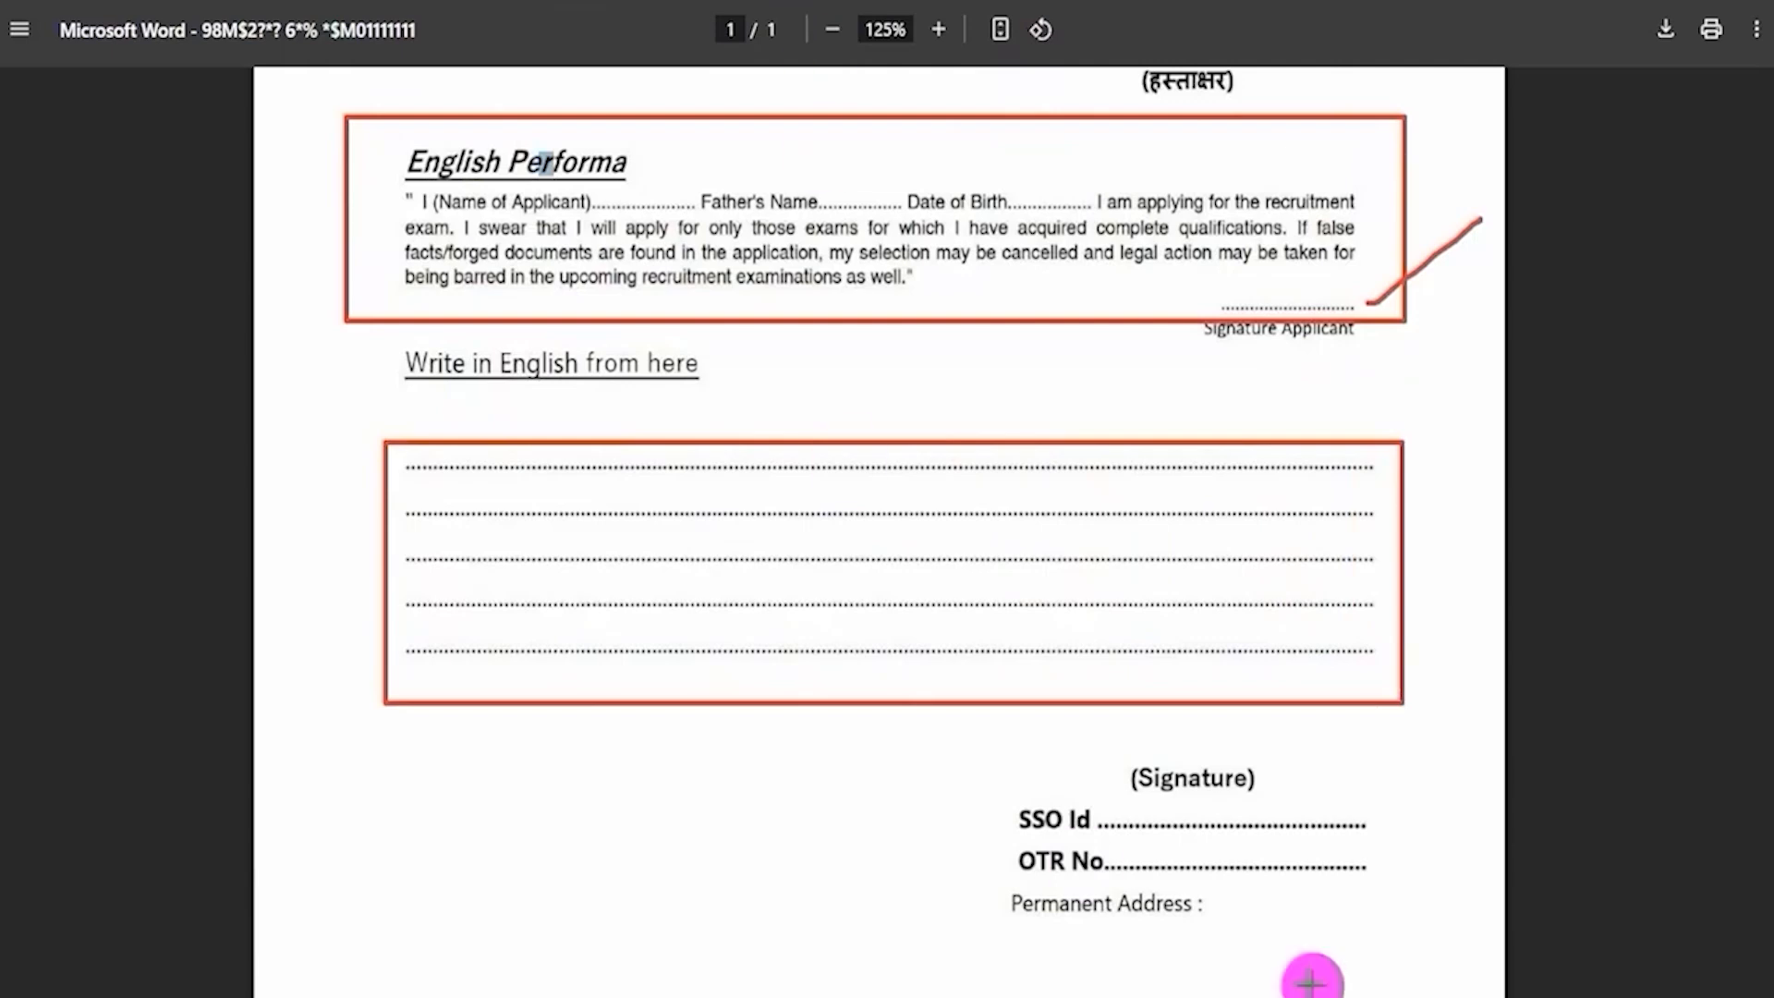
Step: Examine the closing Signature, SSO Id, OTR No and Permanent Address entries of the handwritten specimen form
left_click_drag(1333, 814, 1423, 741)
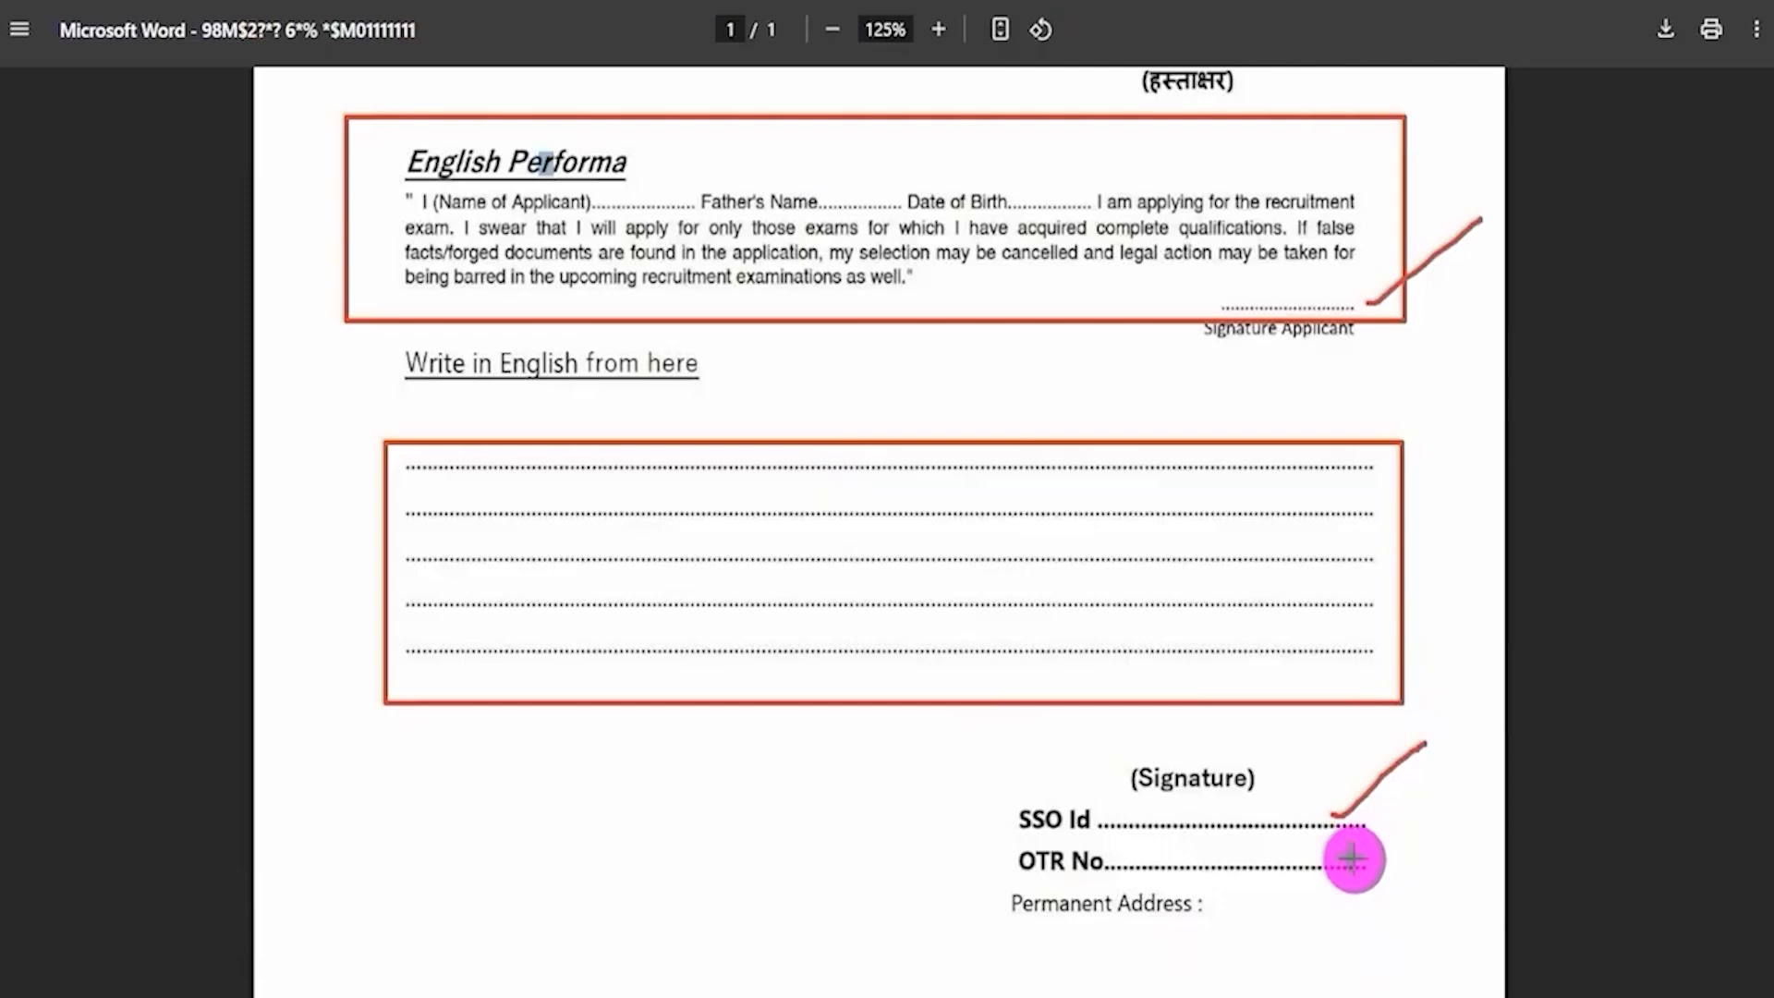
left_click_drag(1355, 861, 1437, 793)
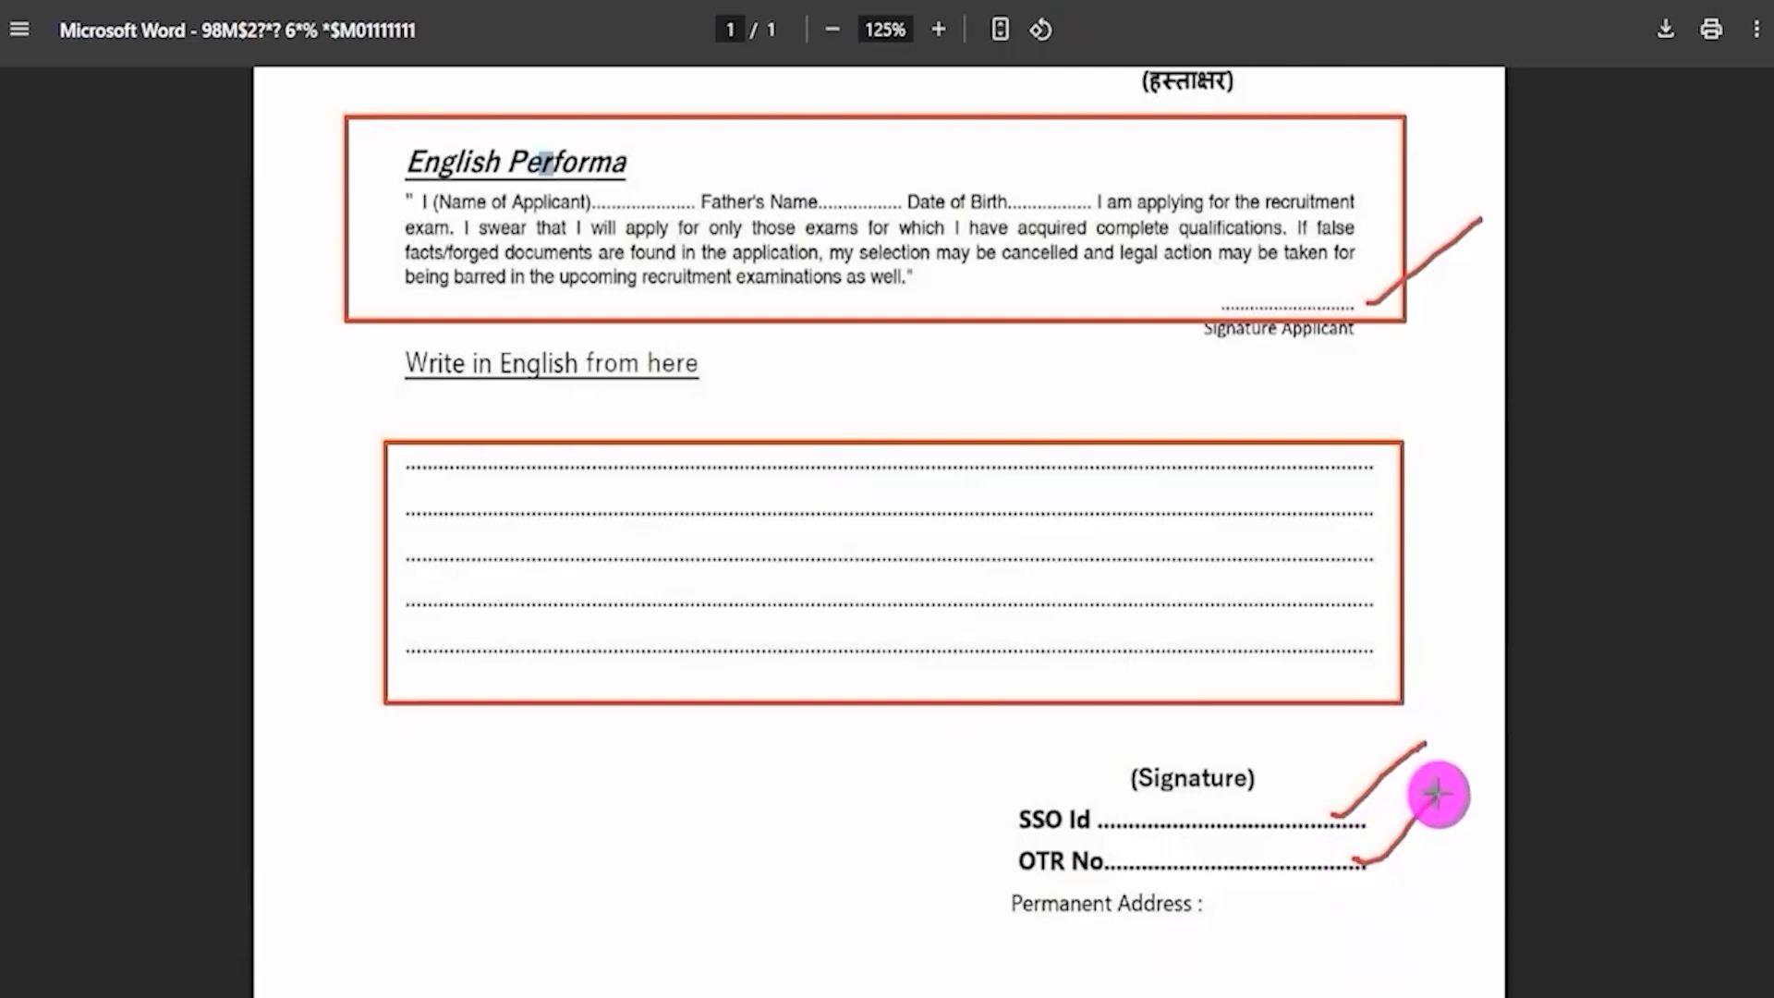
left_click_drag(1223, 918, 1371, 914)
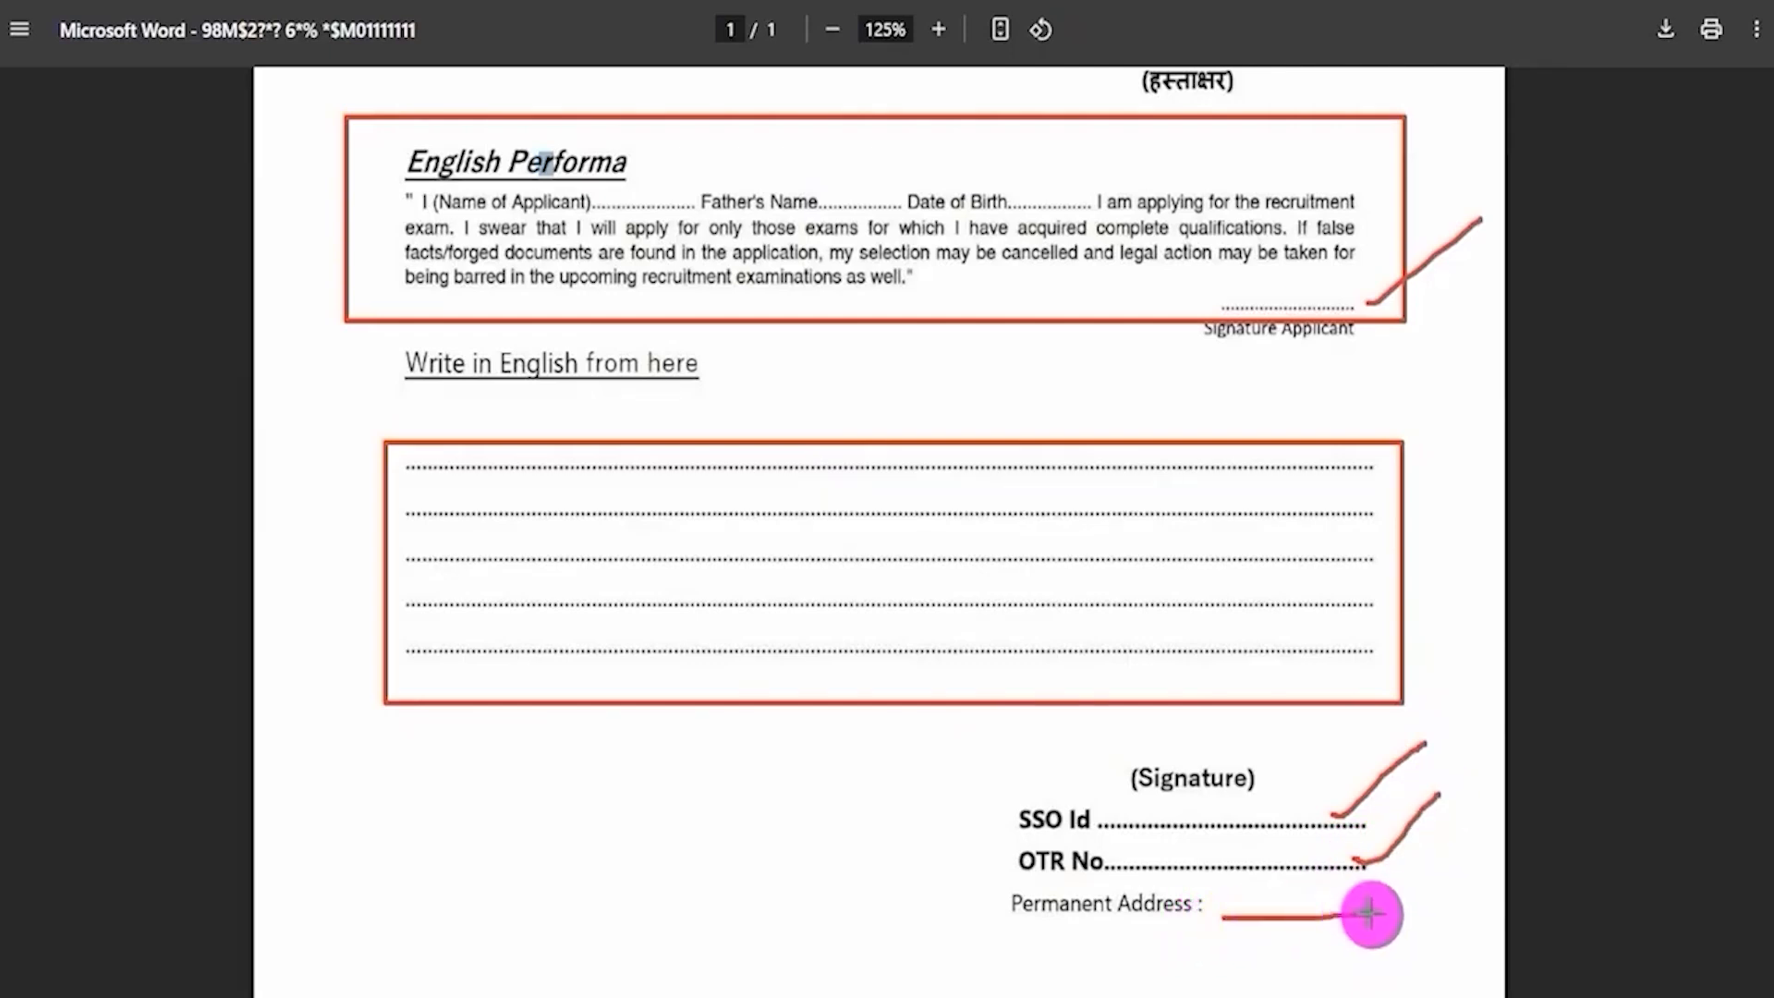
left_click_drag(1194, 758, 1263, 718)
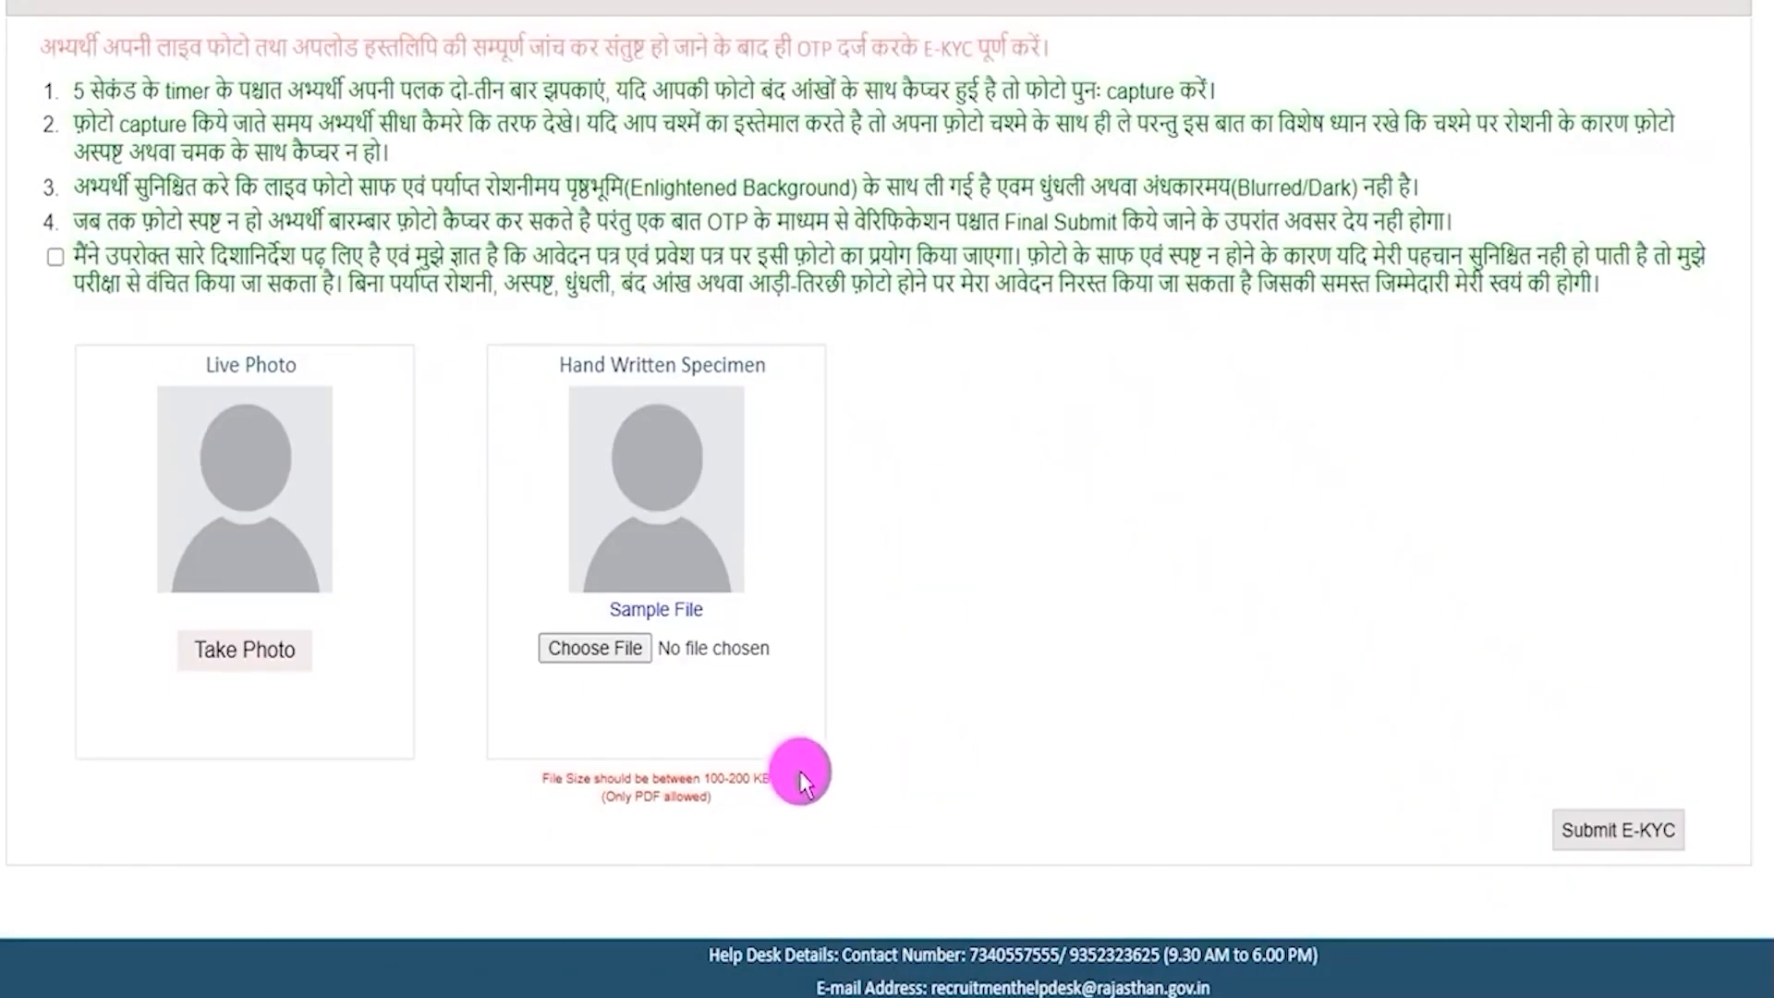
Step: Check the allowed file size and format for the Hand Written Specimen upload
left_click_drag(611, 798, 753, 778)
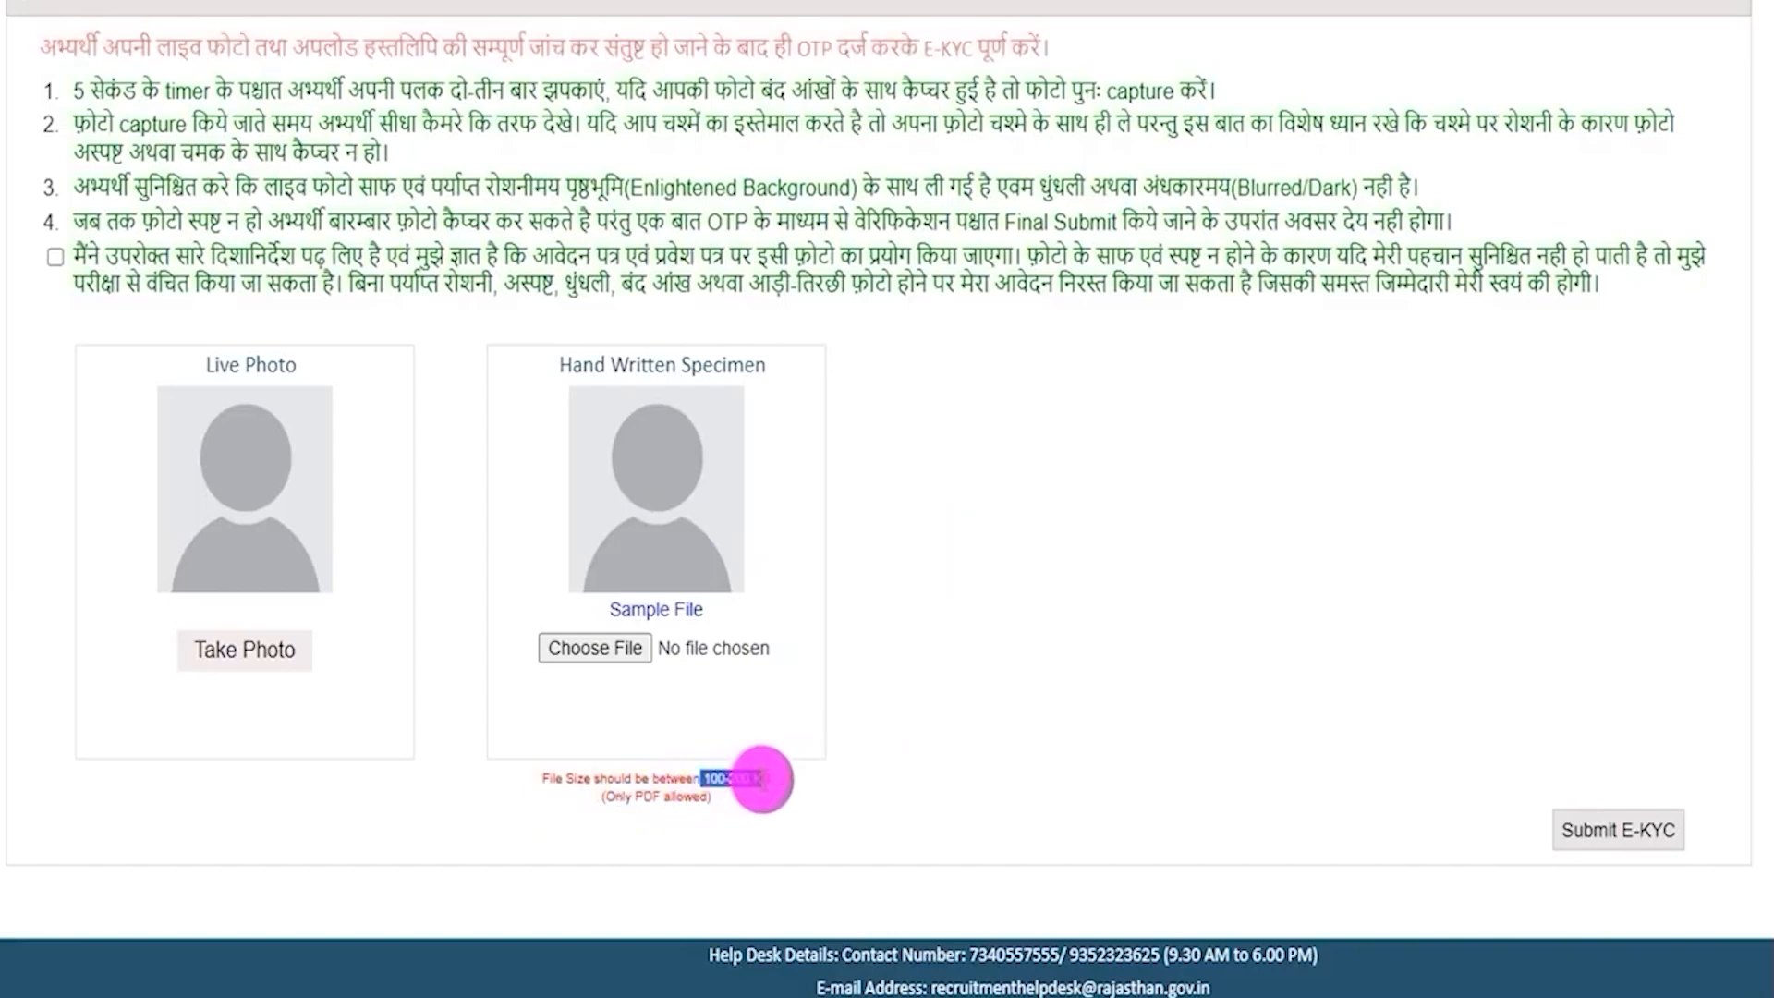
left_click(1012, 624)
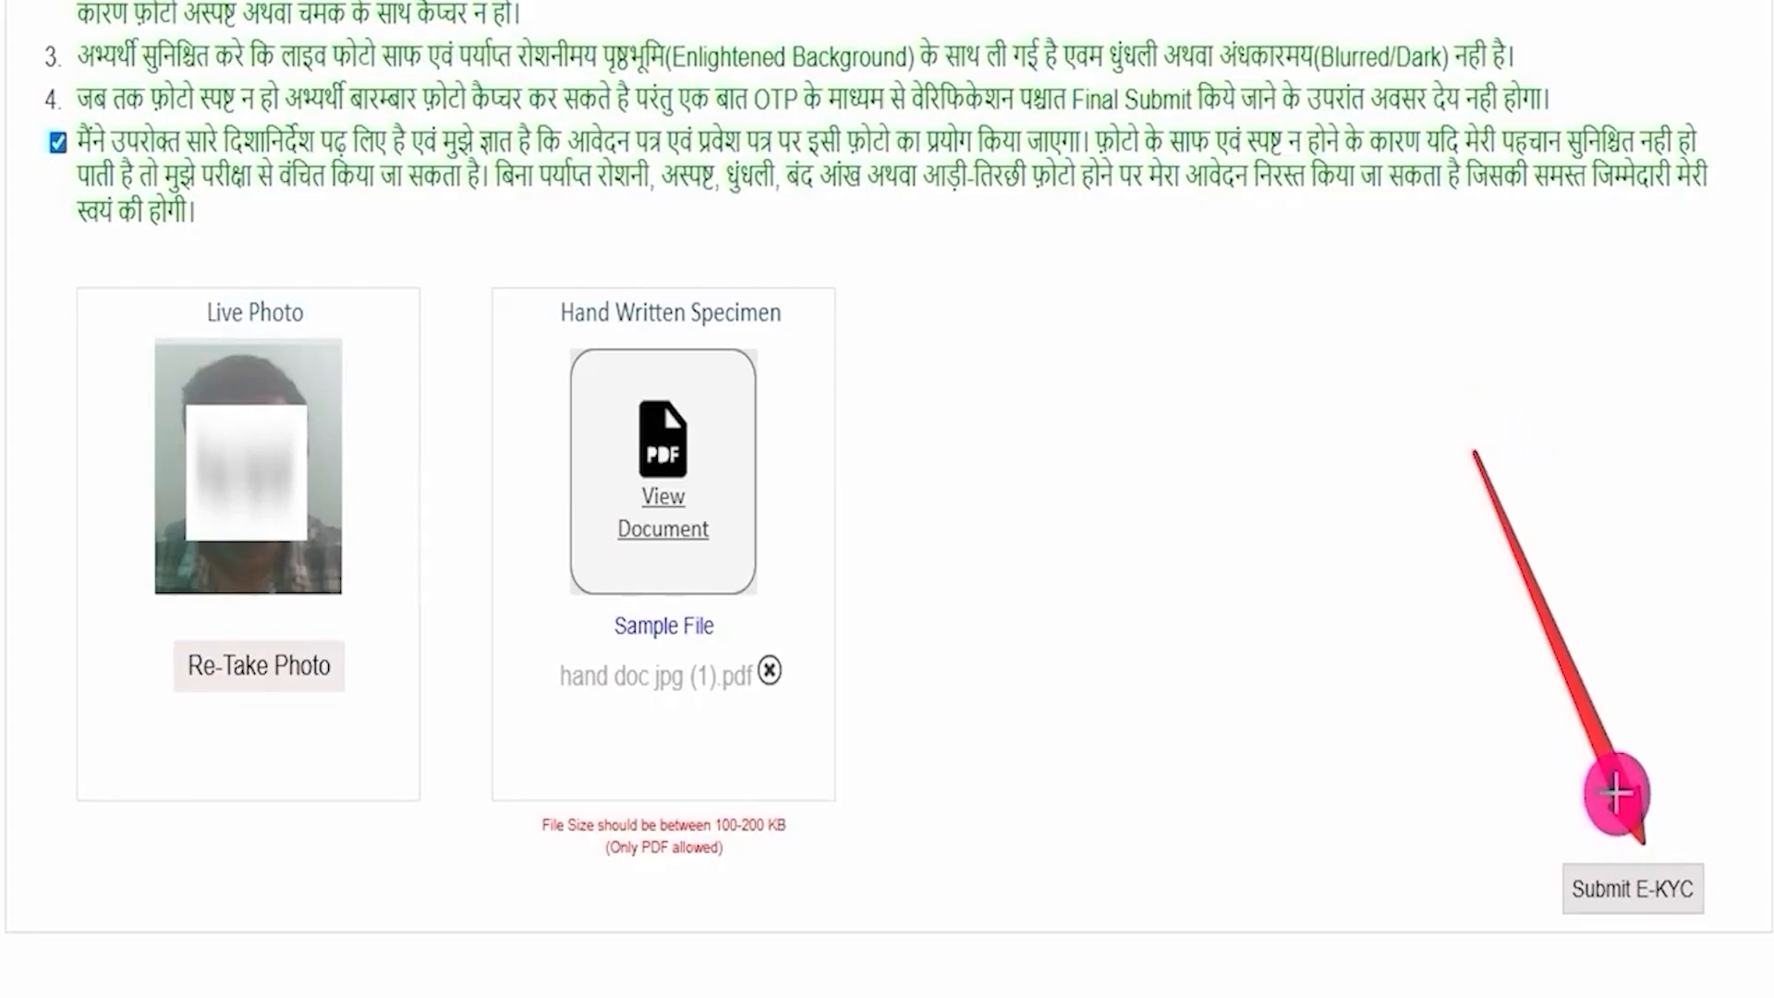
Step: Submit the E-KYC, confirm both the captured photo and handwritten specimen declarations, and request the OTP
left_click(1632, 887)
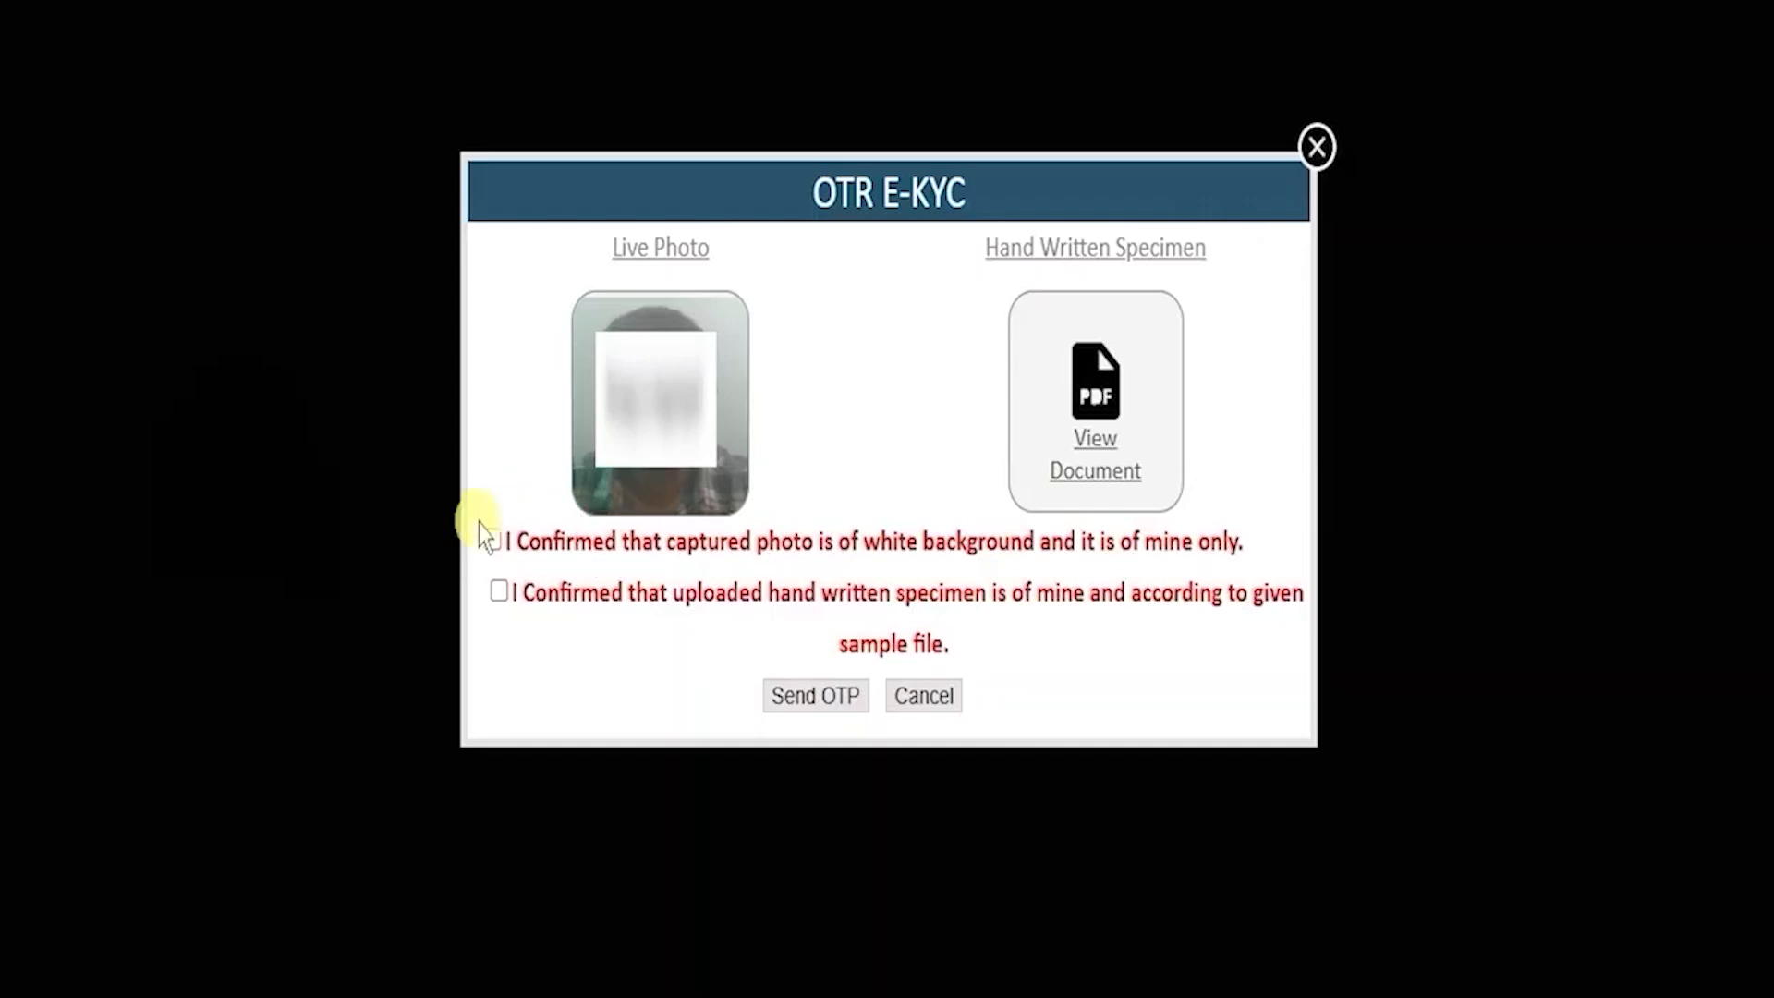
left_click(497, 591)
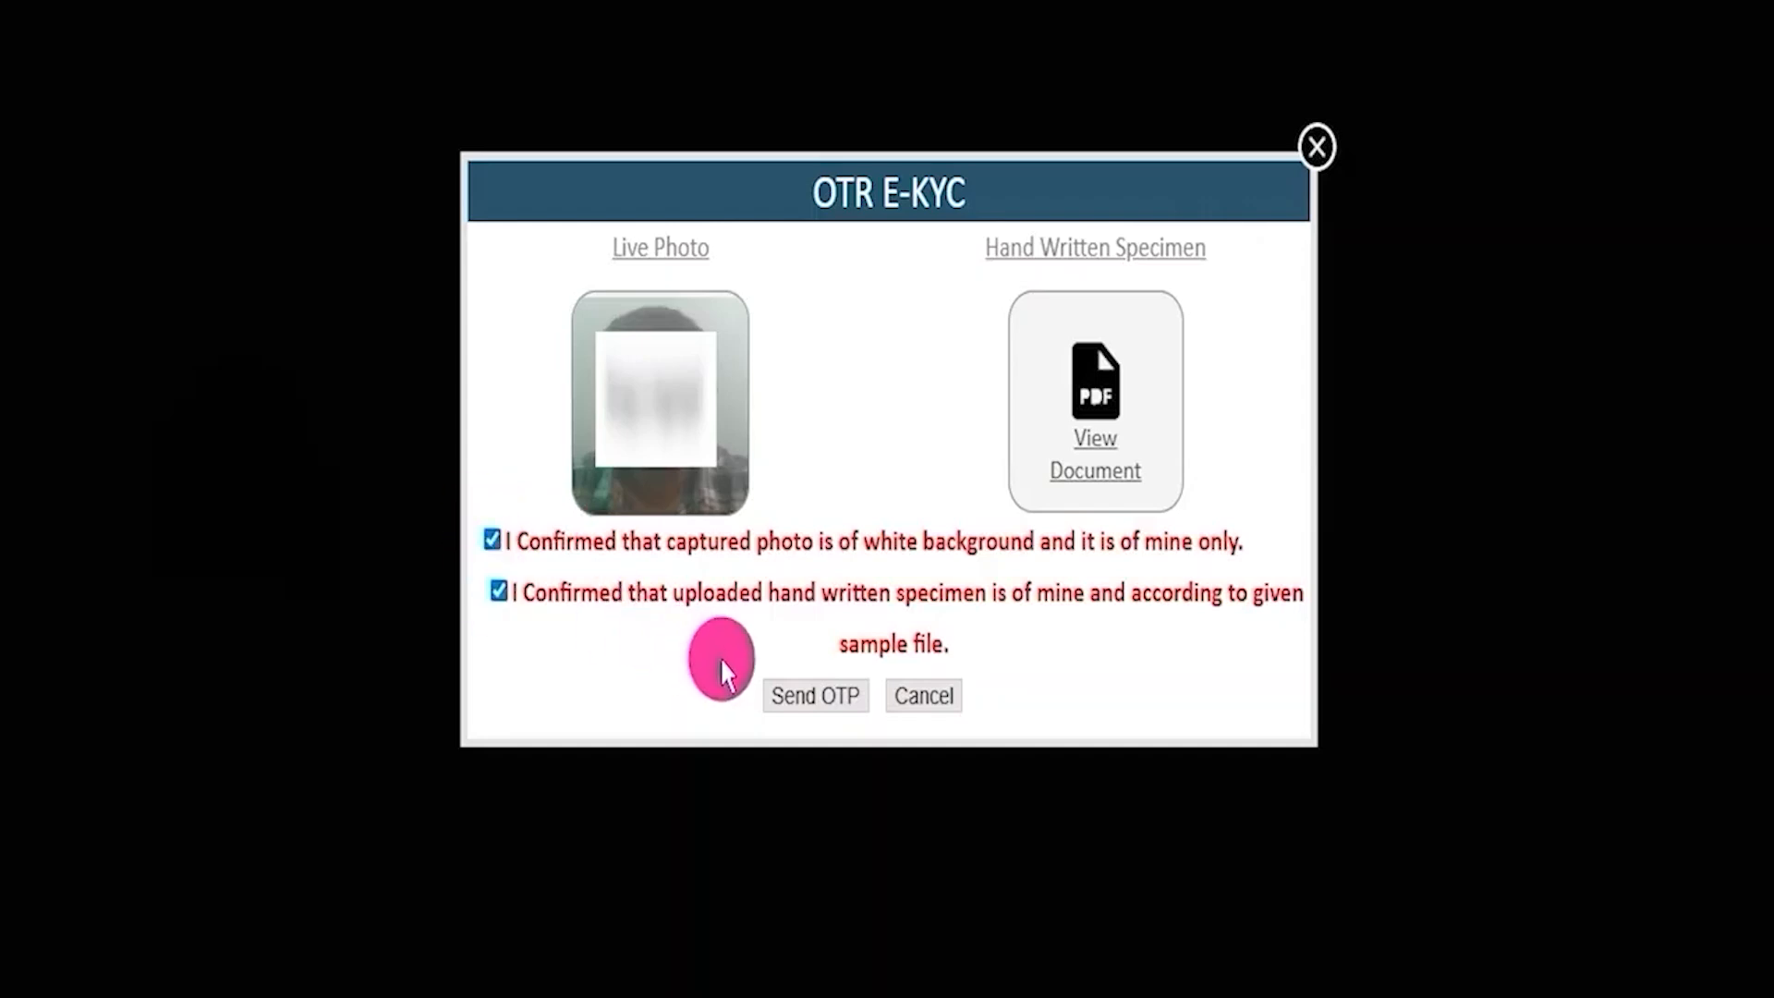
left_click(809, 698)
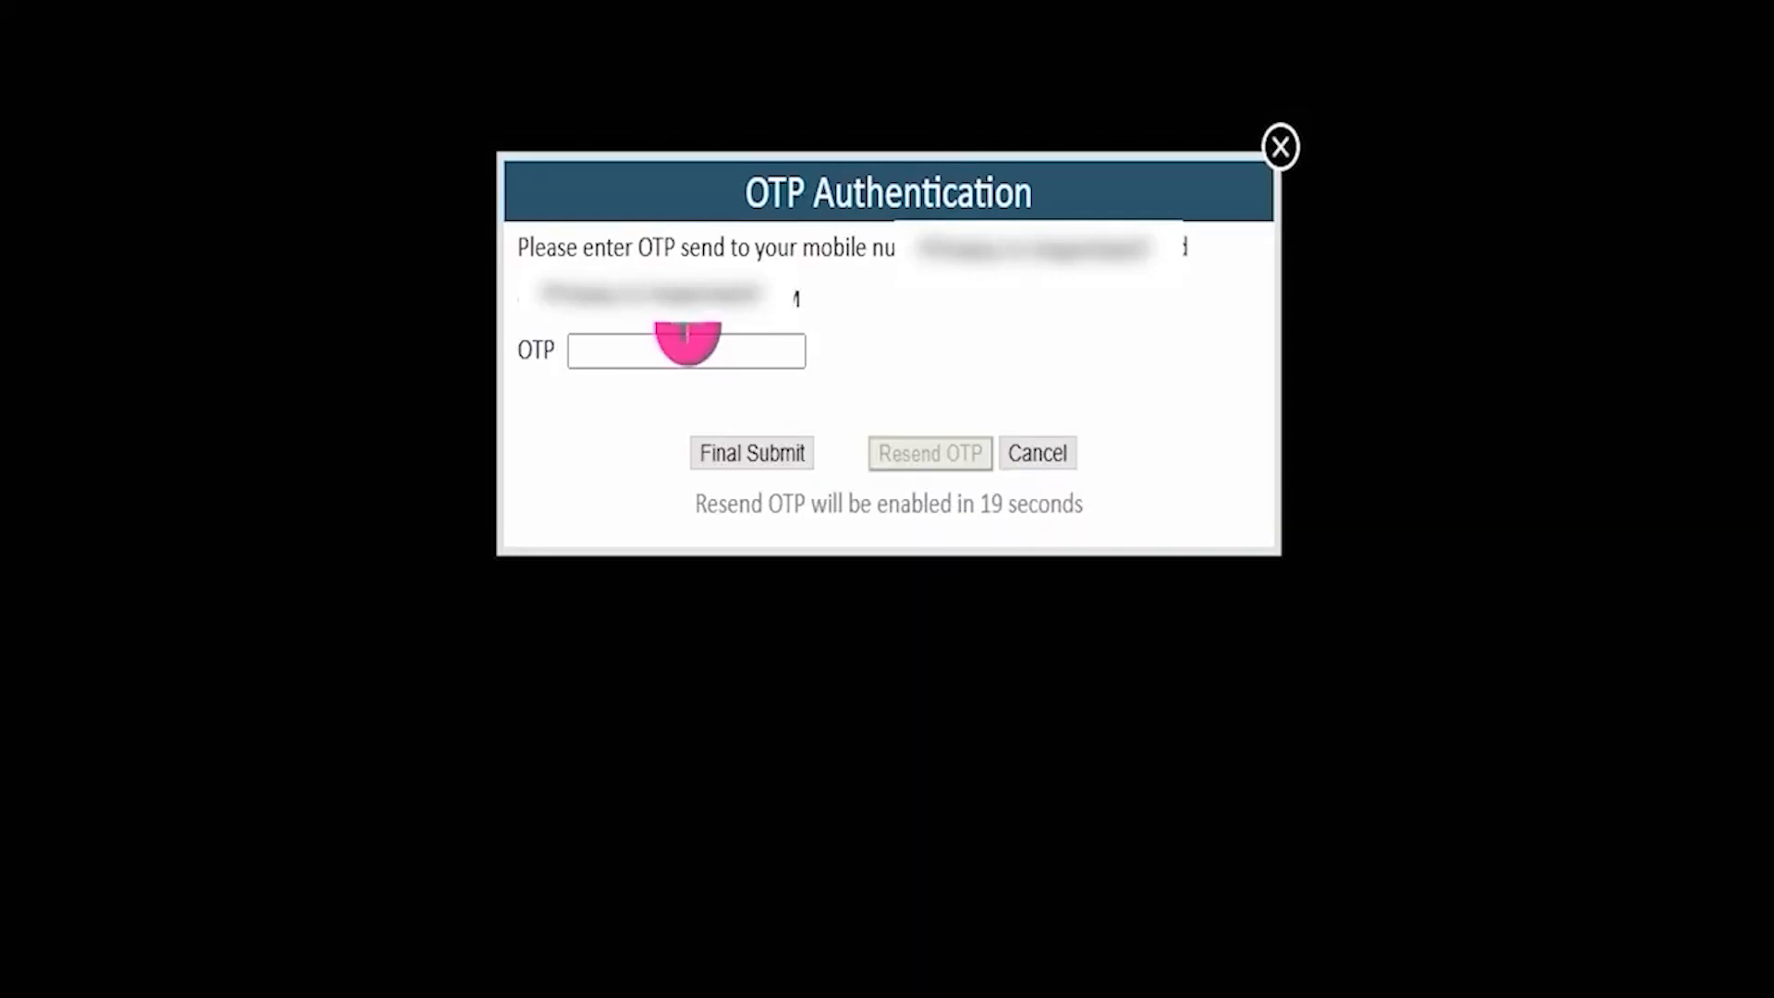
mouse_move(709, 349)
left_mouse_down()
mouse_move(722, 365)
mouse_move(804, 330)
left_mouse_up()
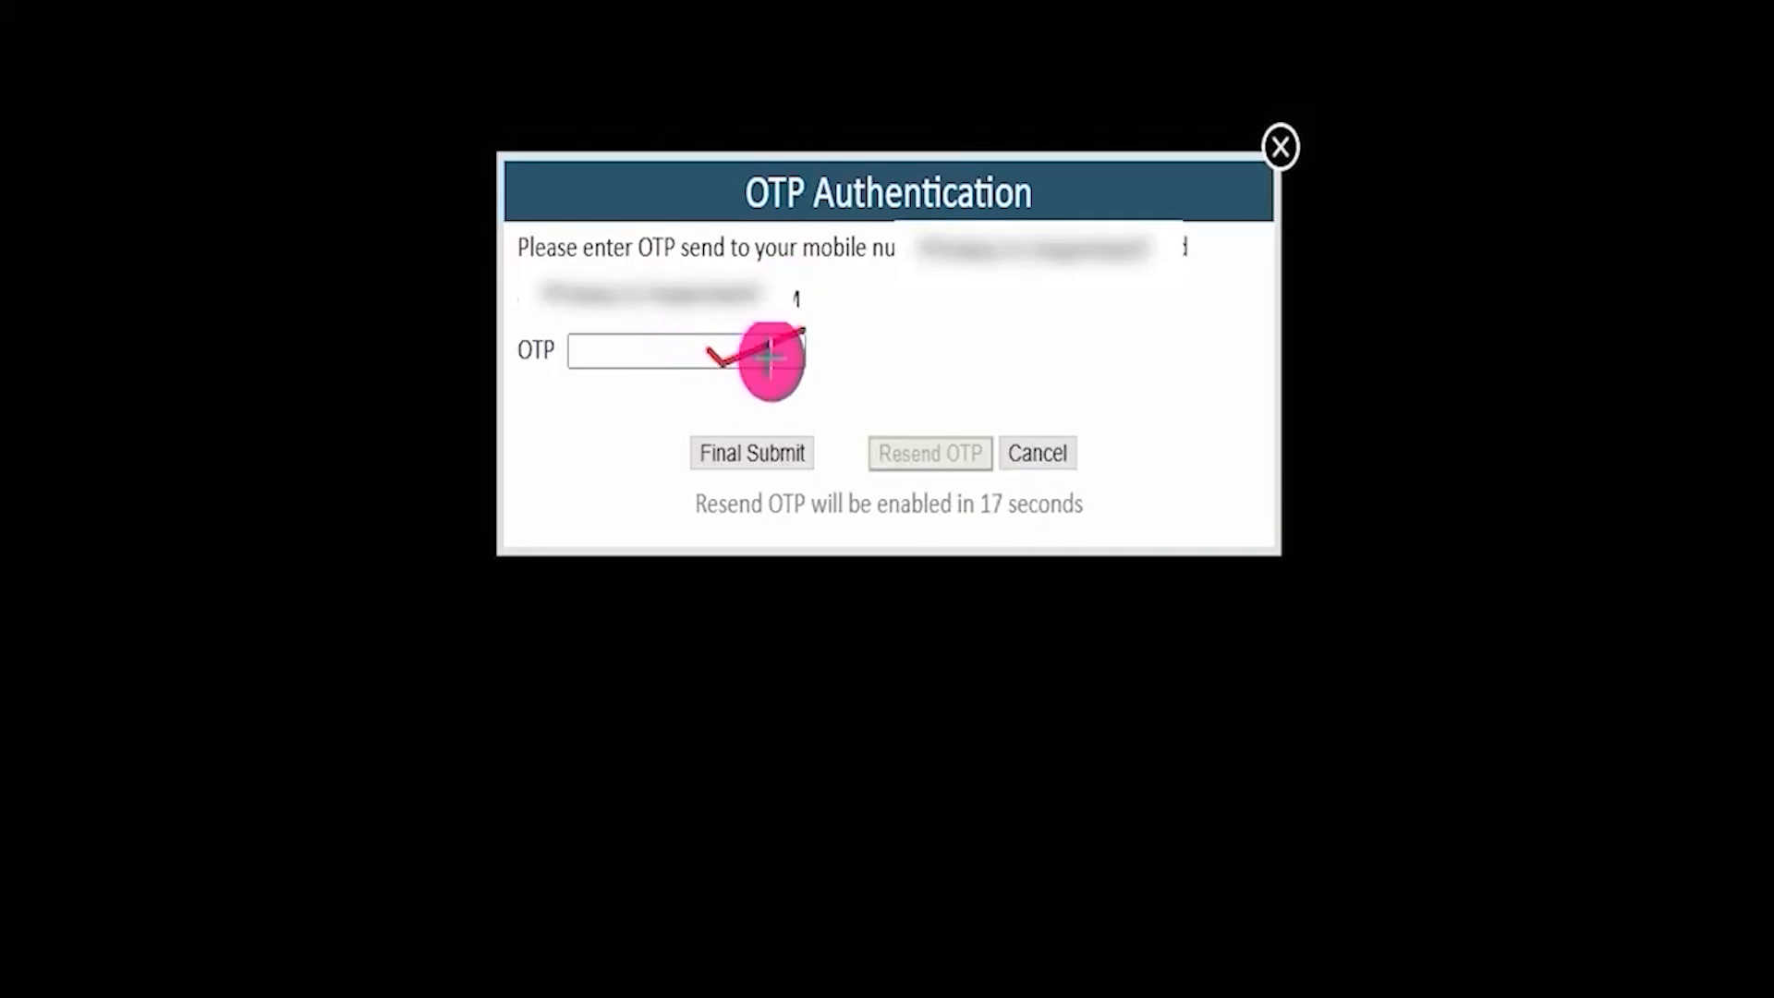
left_click_drag(792, 407, 930, 339)
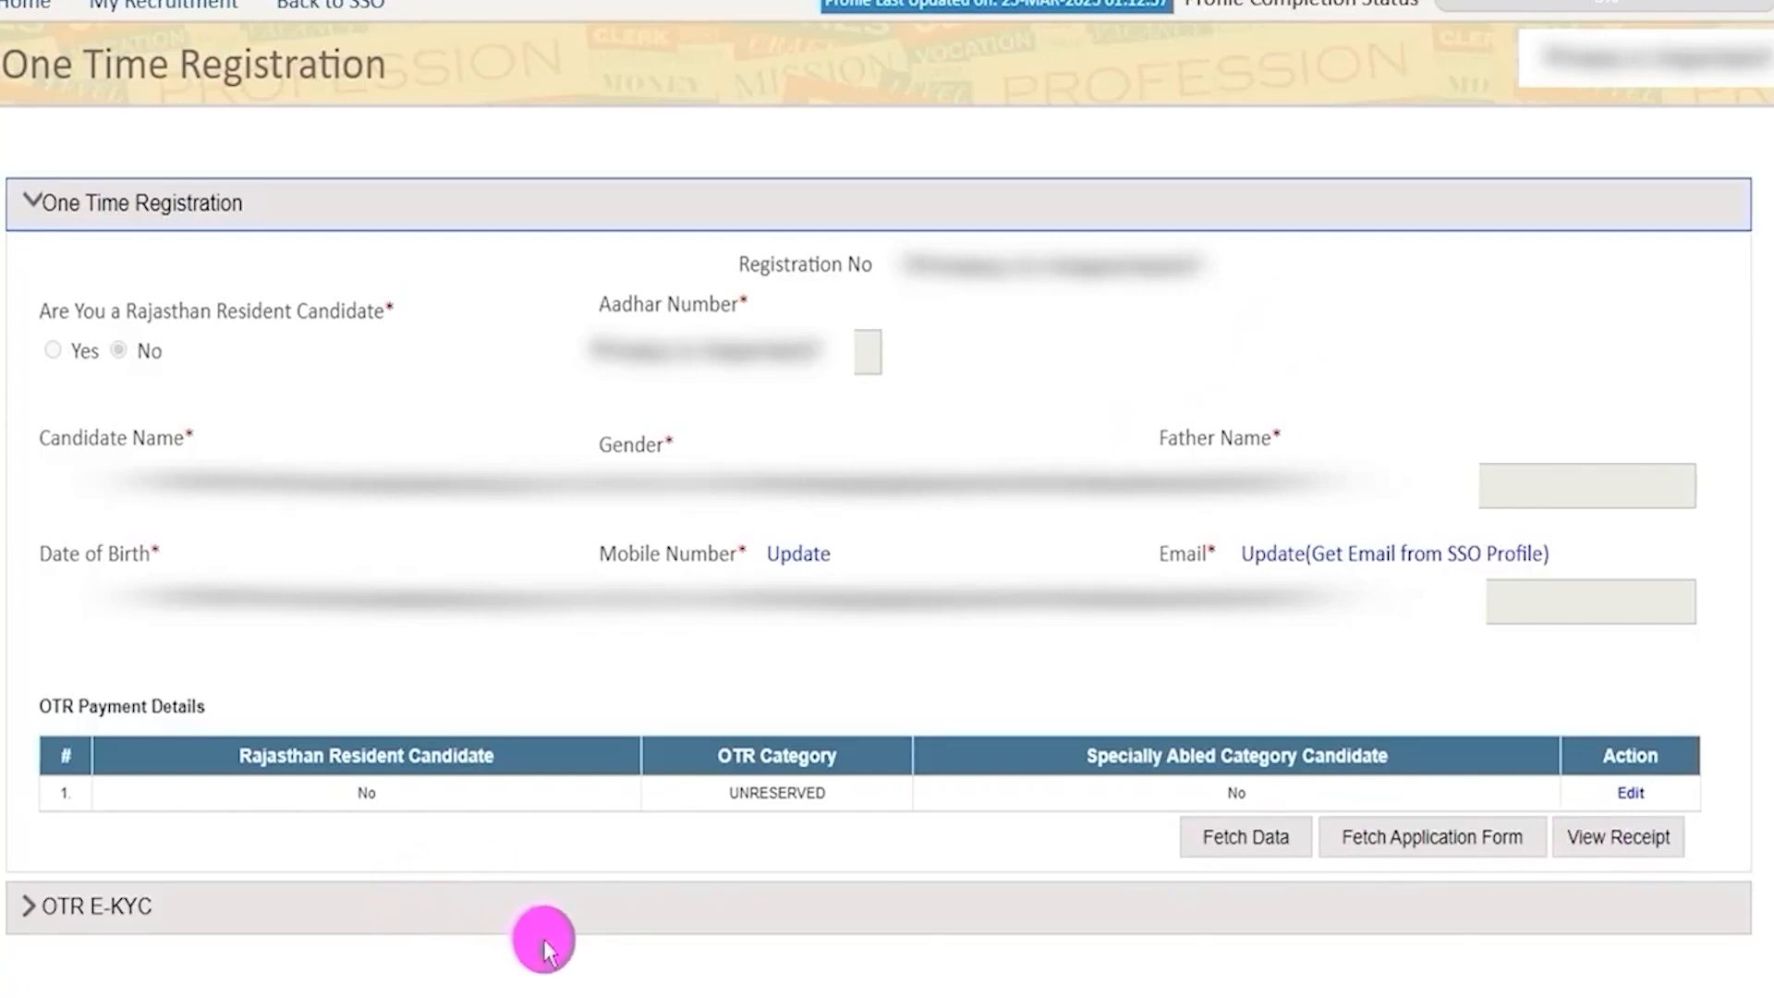
Step: From the dashboard's ongoing recruitments, apply for Assistant Agriculture Engineer 2025 (RPSC) and select the Assistant Agriculture Engineer post
left_click(38, 23)
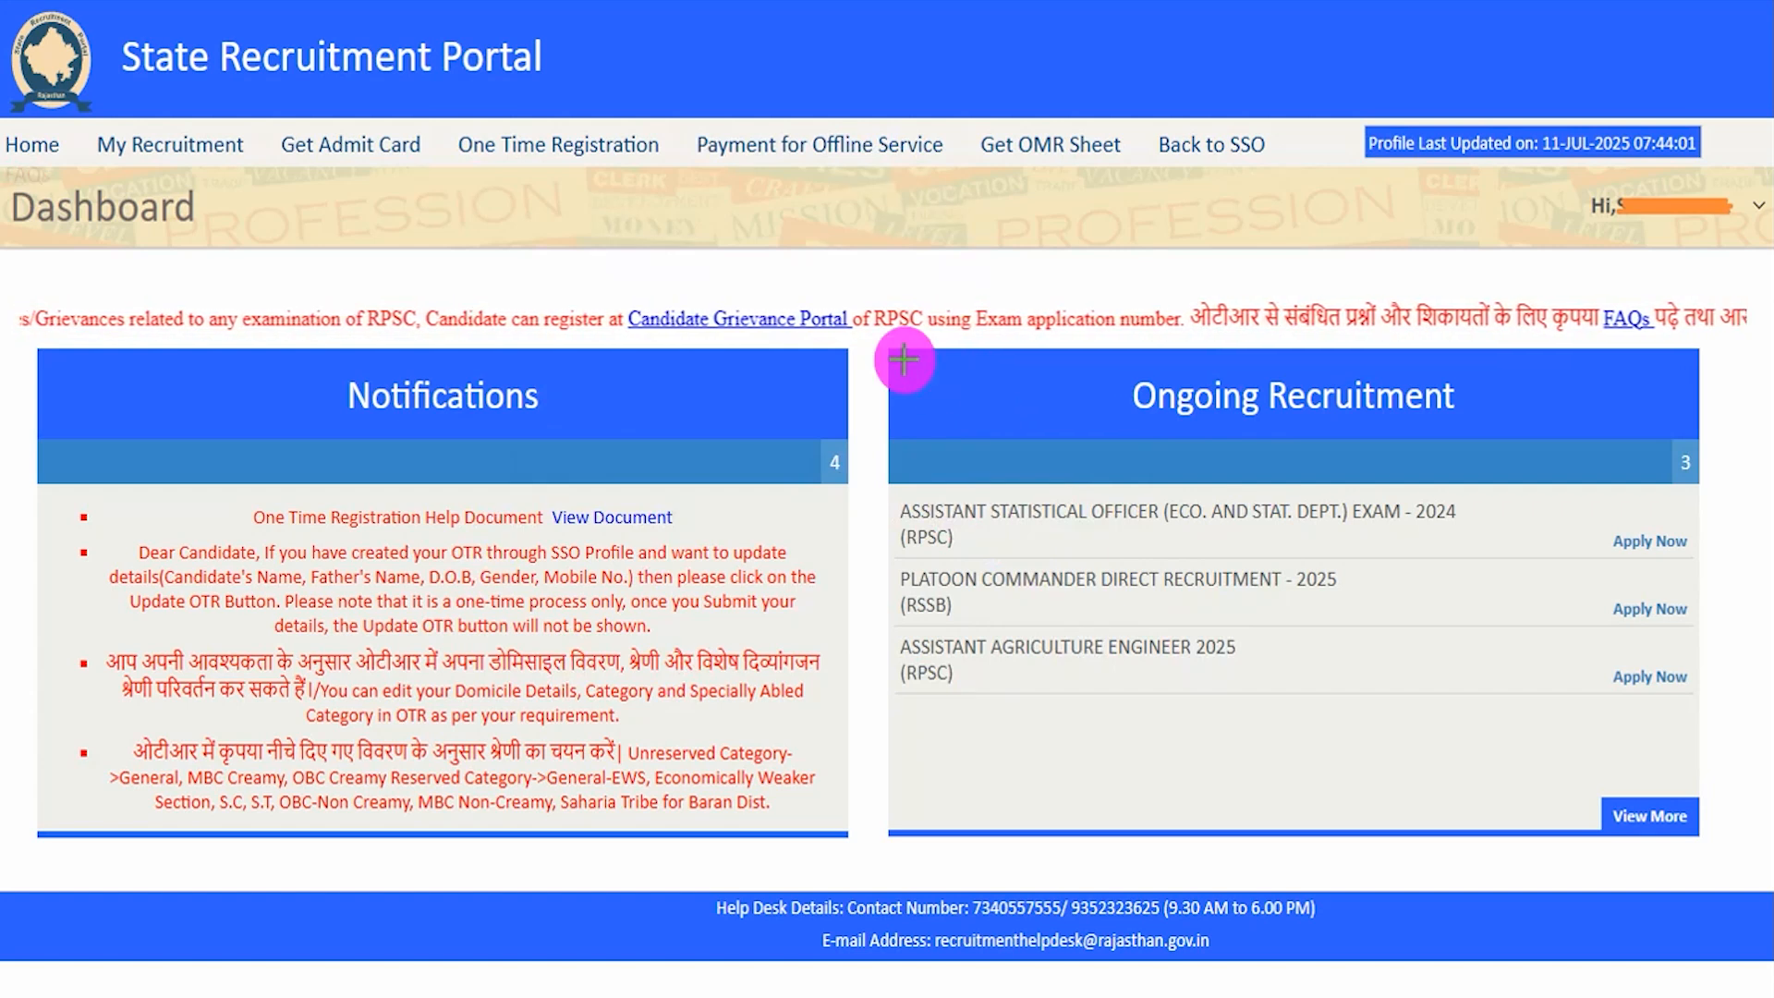
mouse_move(887, 340)
left_mouse_down()
mouse_move(1433, 463)
mouse_move(1707, 710)
mouse_move(1714, 845)
left_mouse_up()
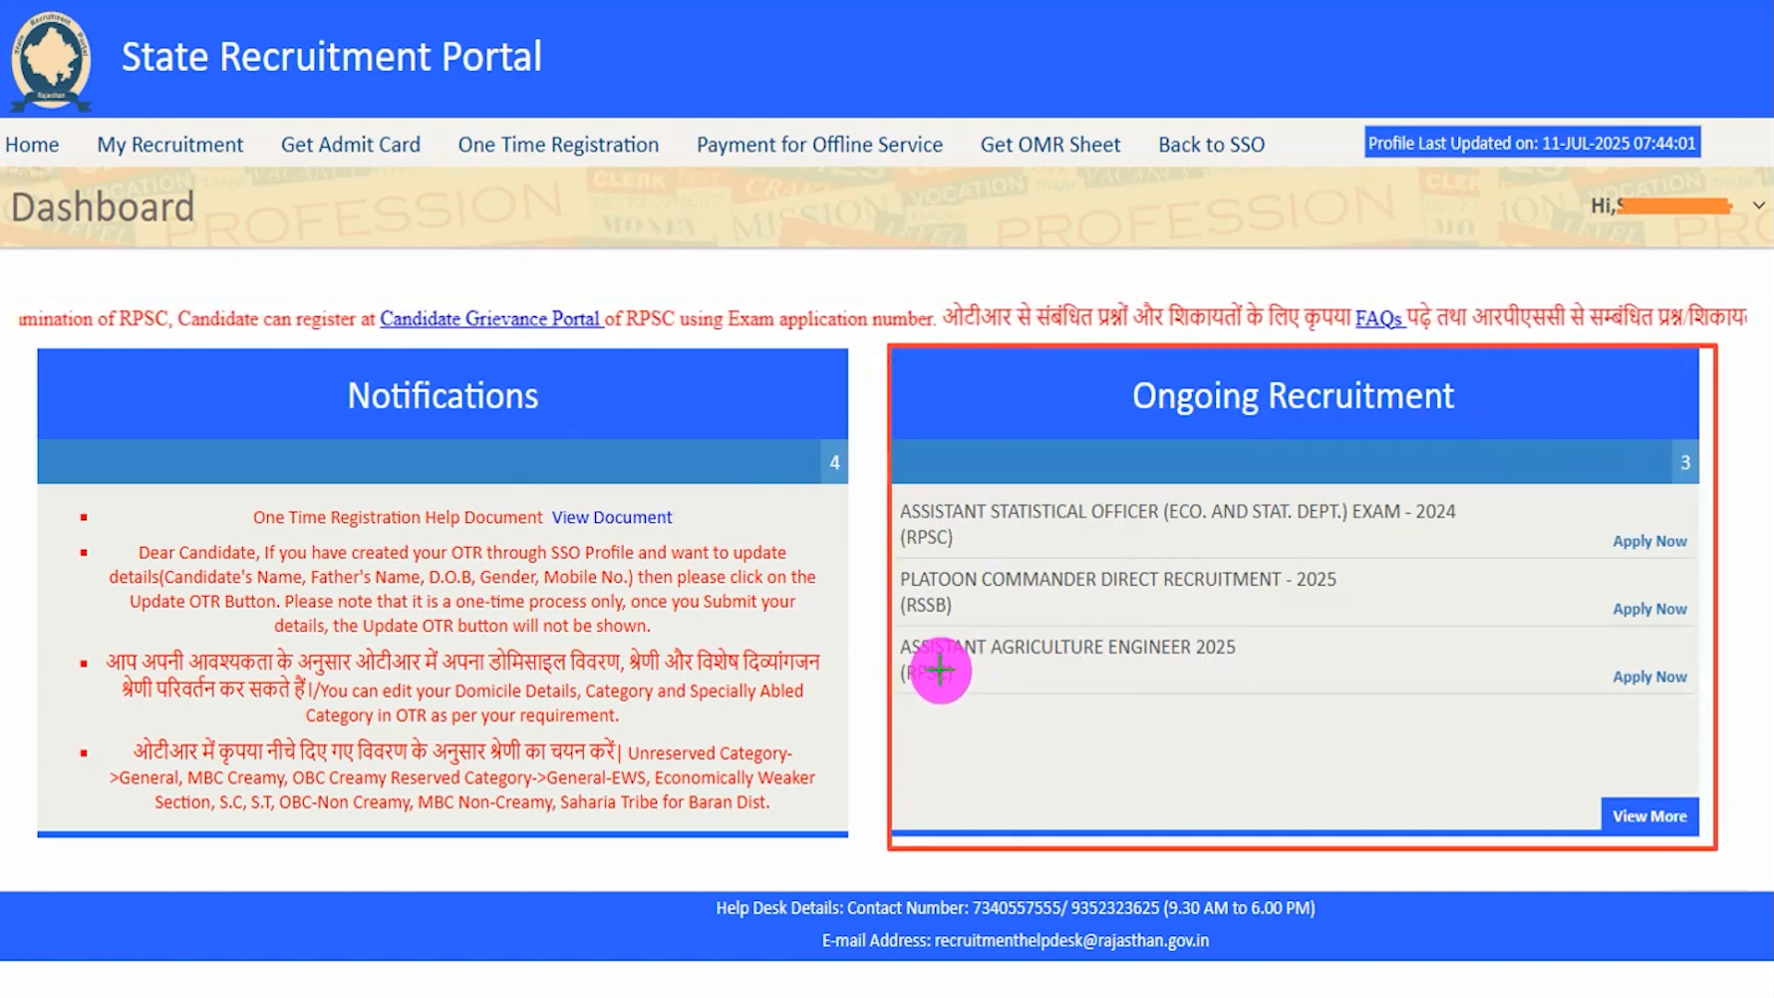
left_click_drag(890, 620, 1261, 695)
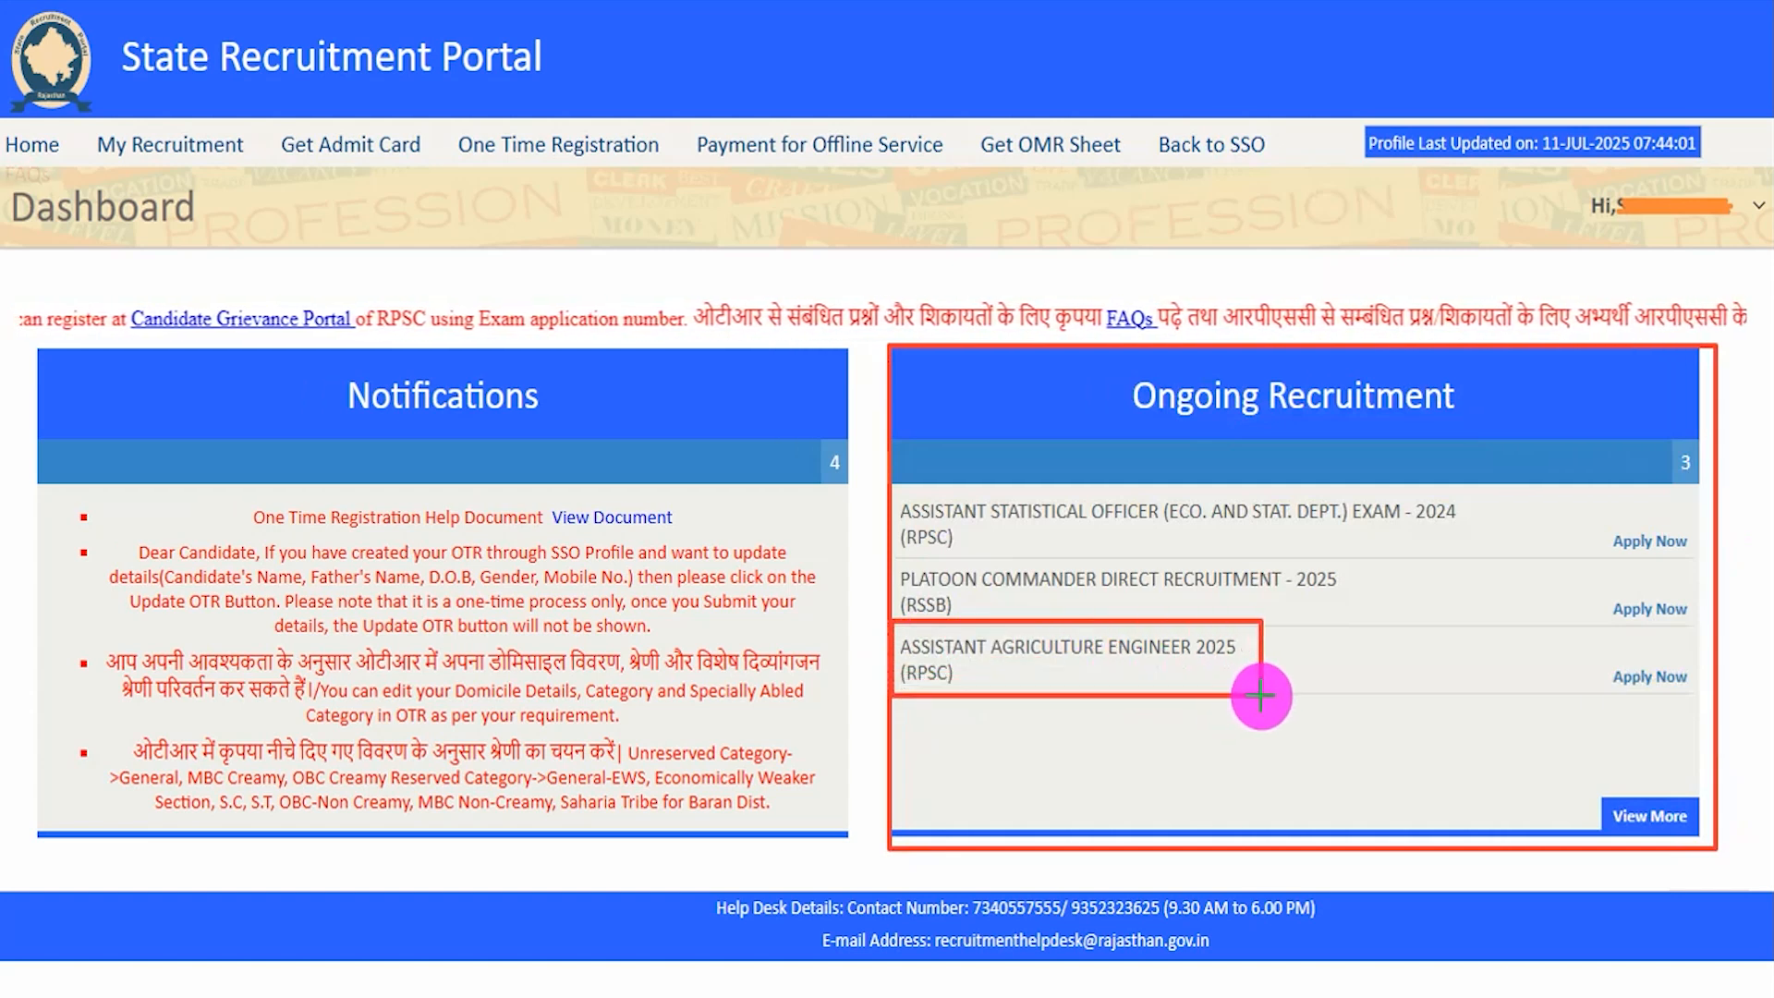
left_click_drag(1557, 634, 1698, 696)
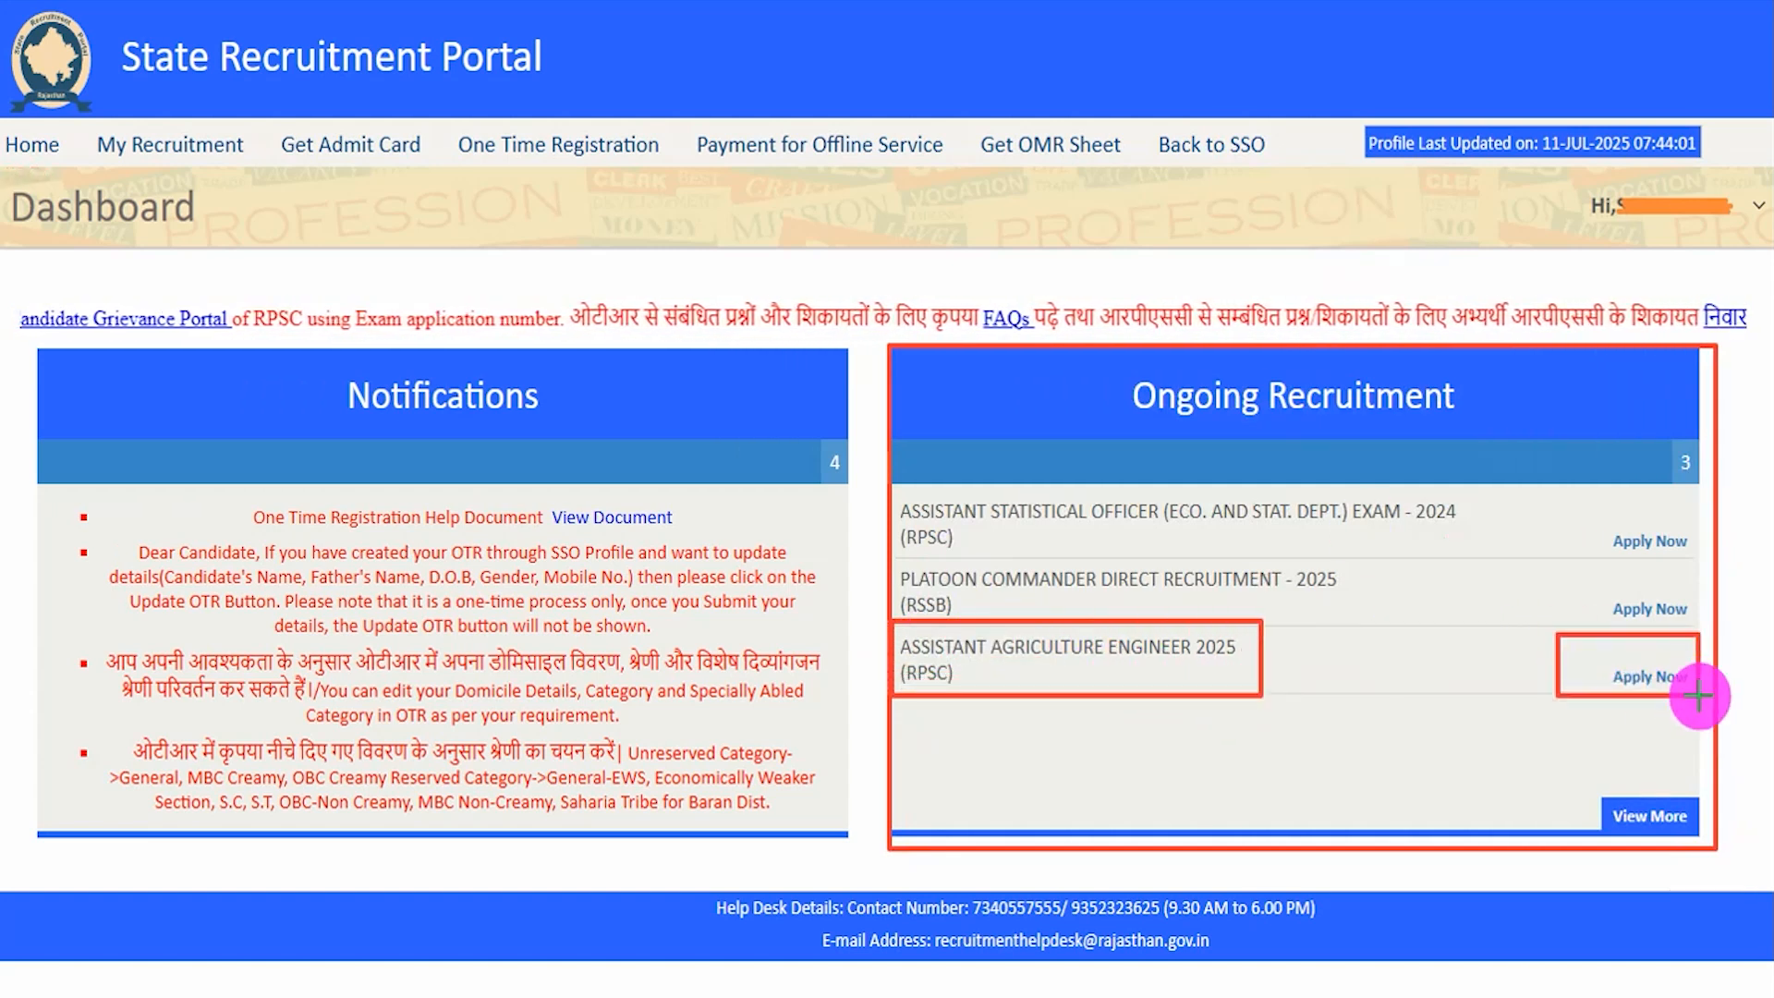
left_click(1686, 681)
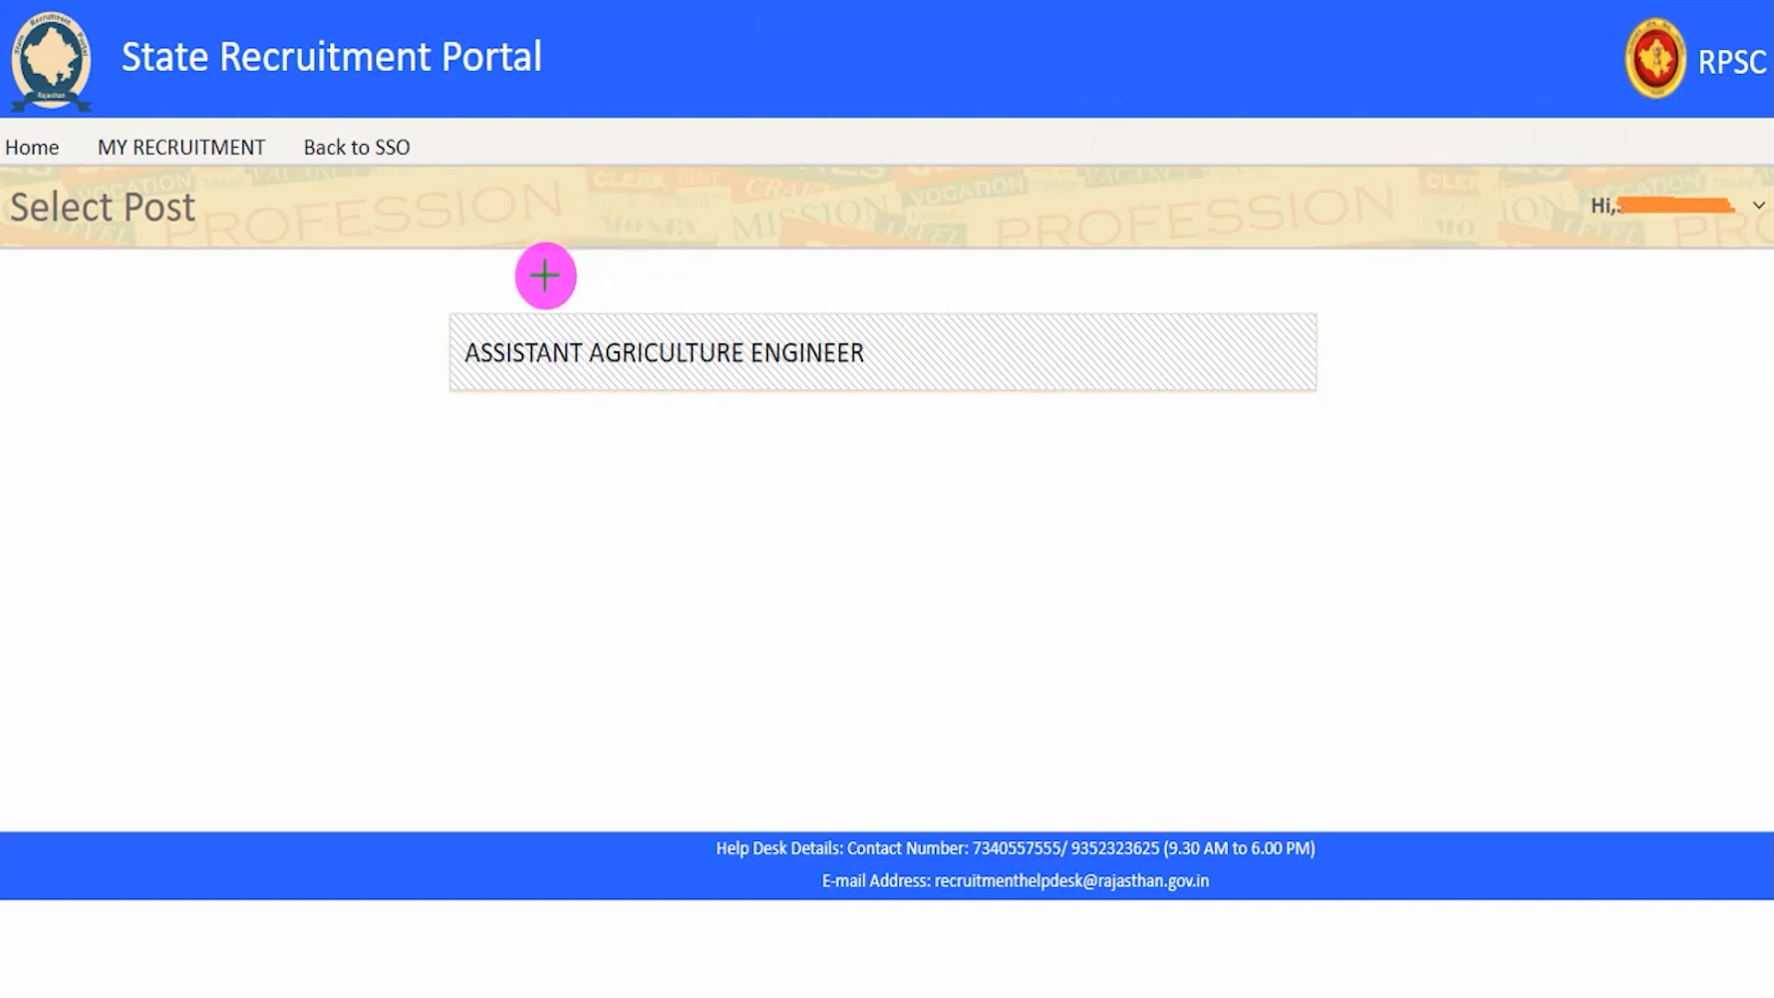
left_click_drag(392, 306, 1339, 399)
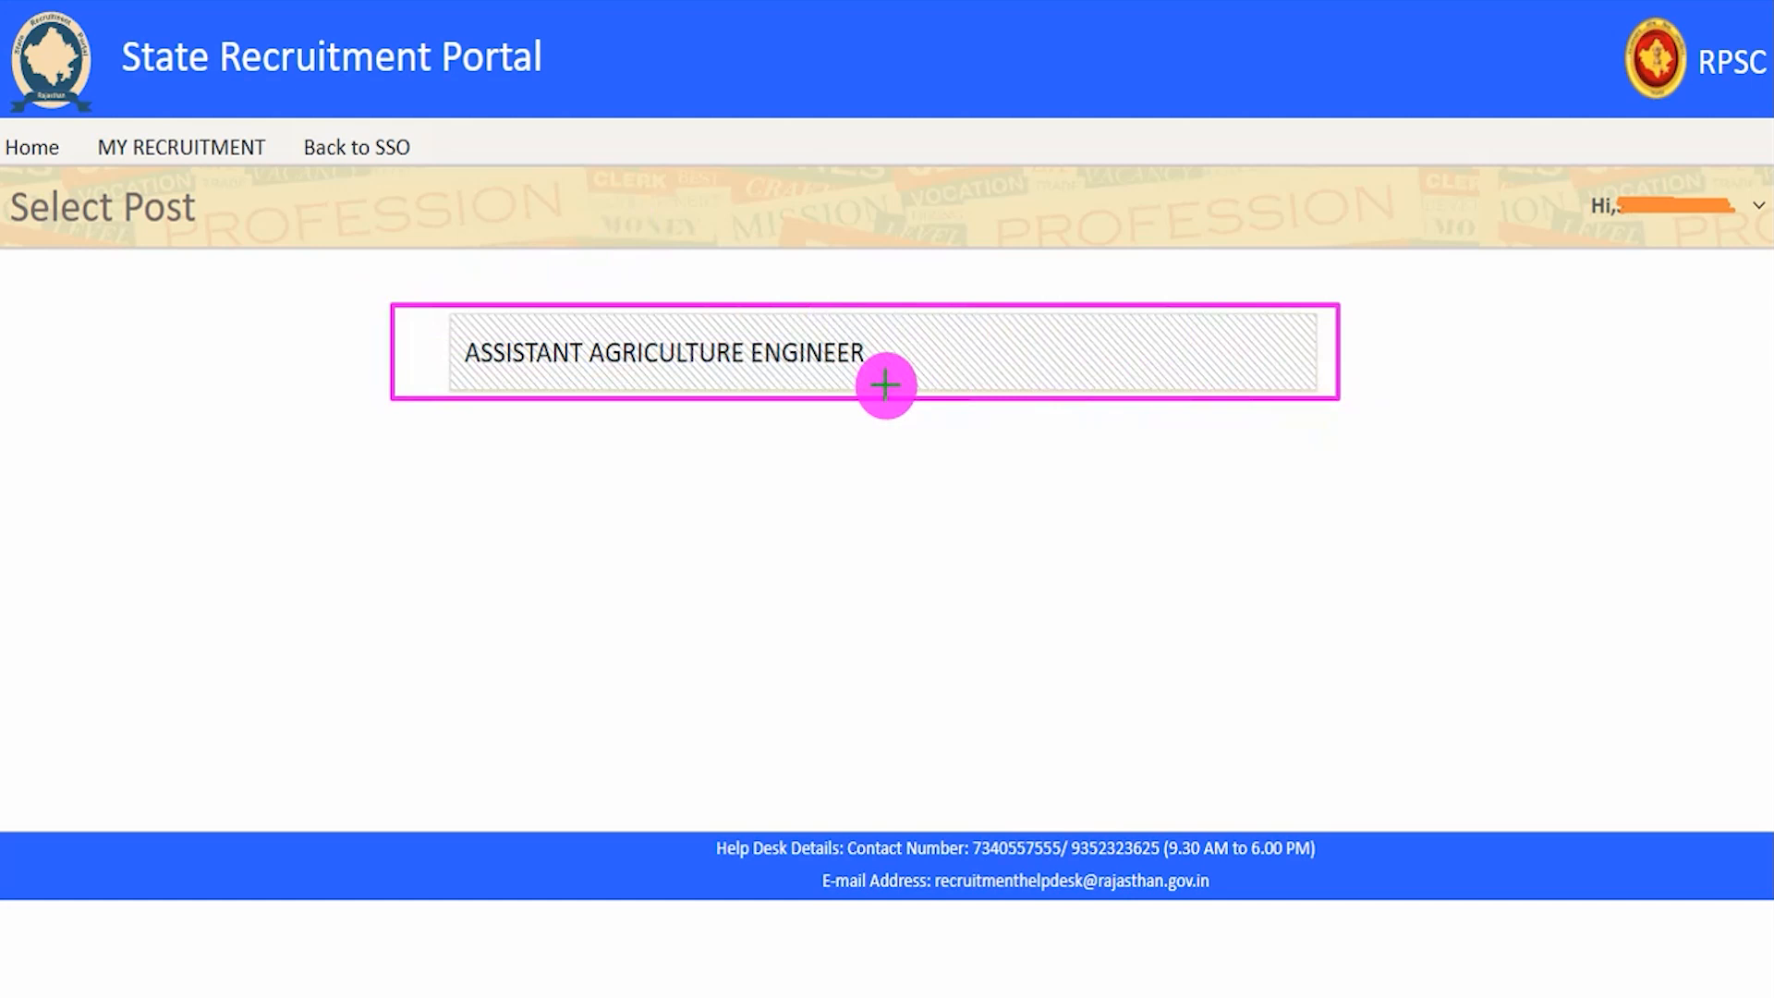
left_click(844, 364)
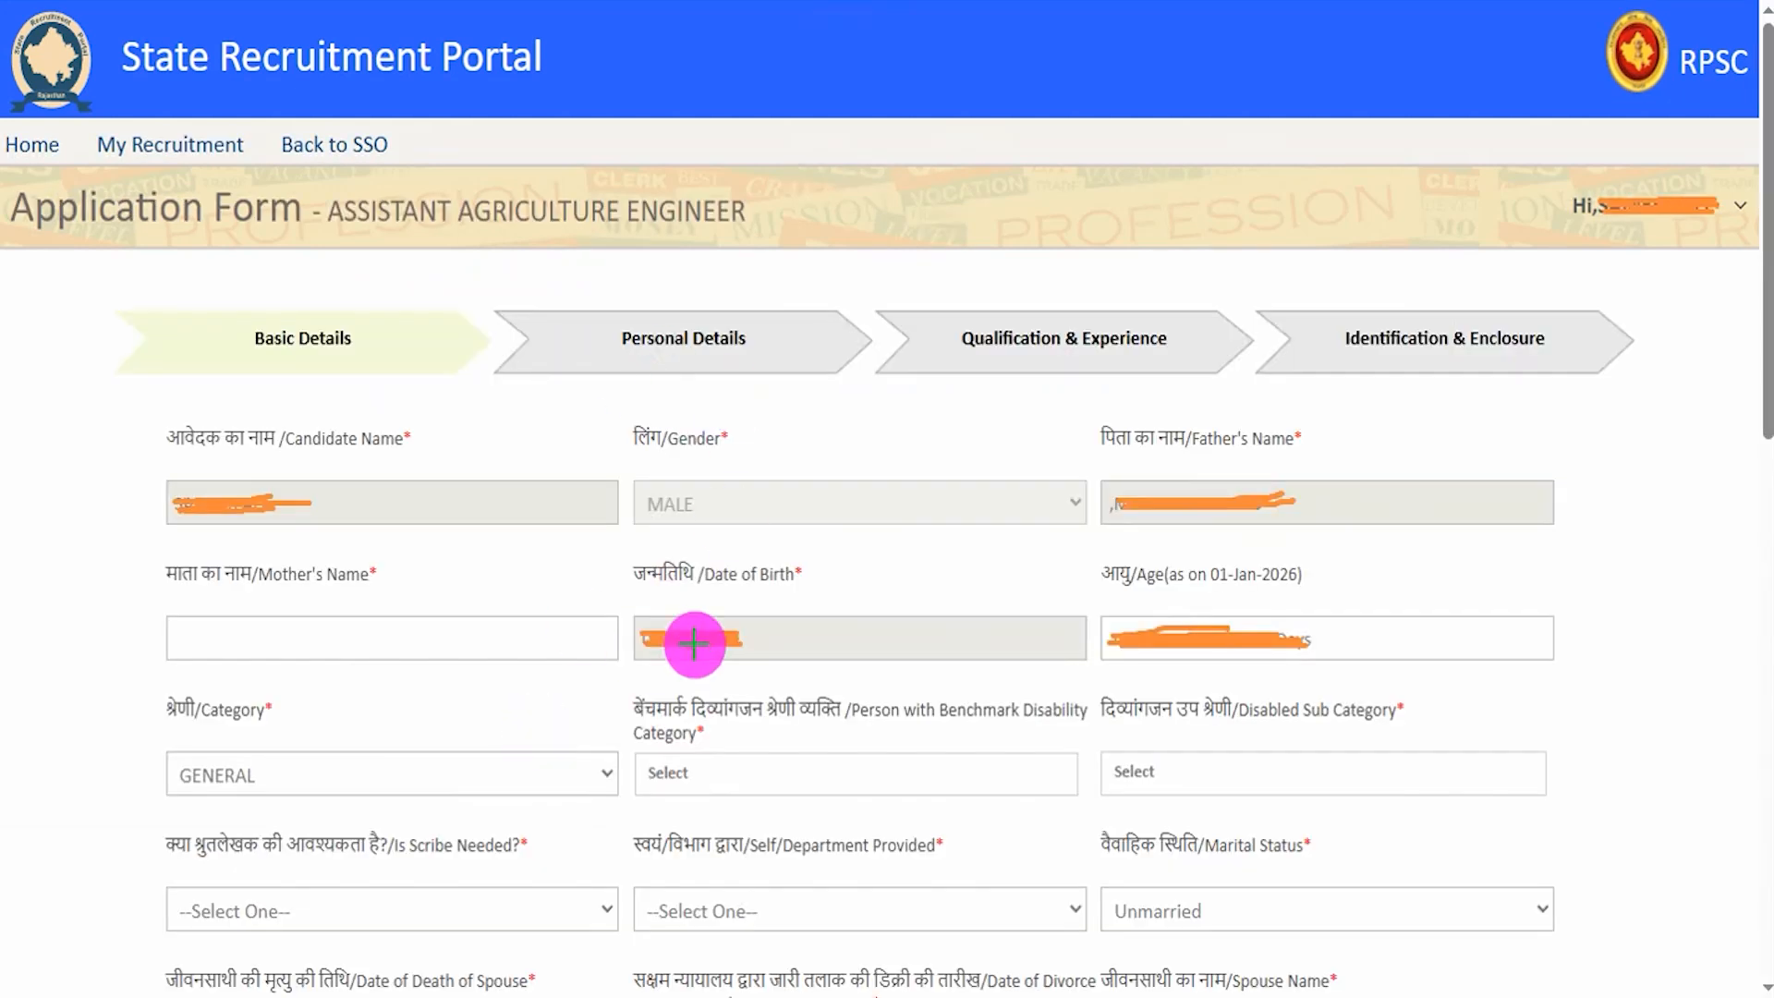
Step: Select GENERAL as the candidate's category in the application's Basic Details
left_click_drag(395, 347, 448, 293)
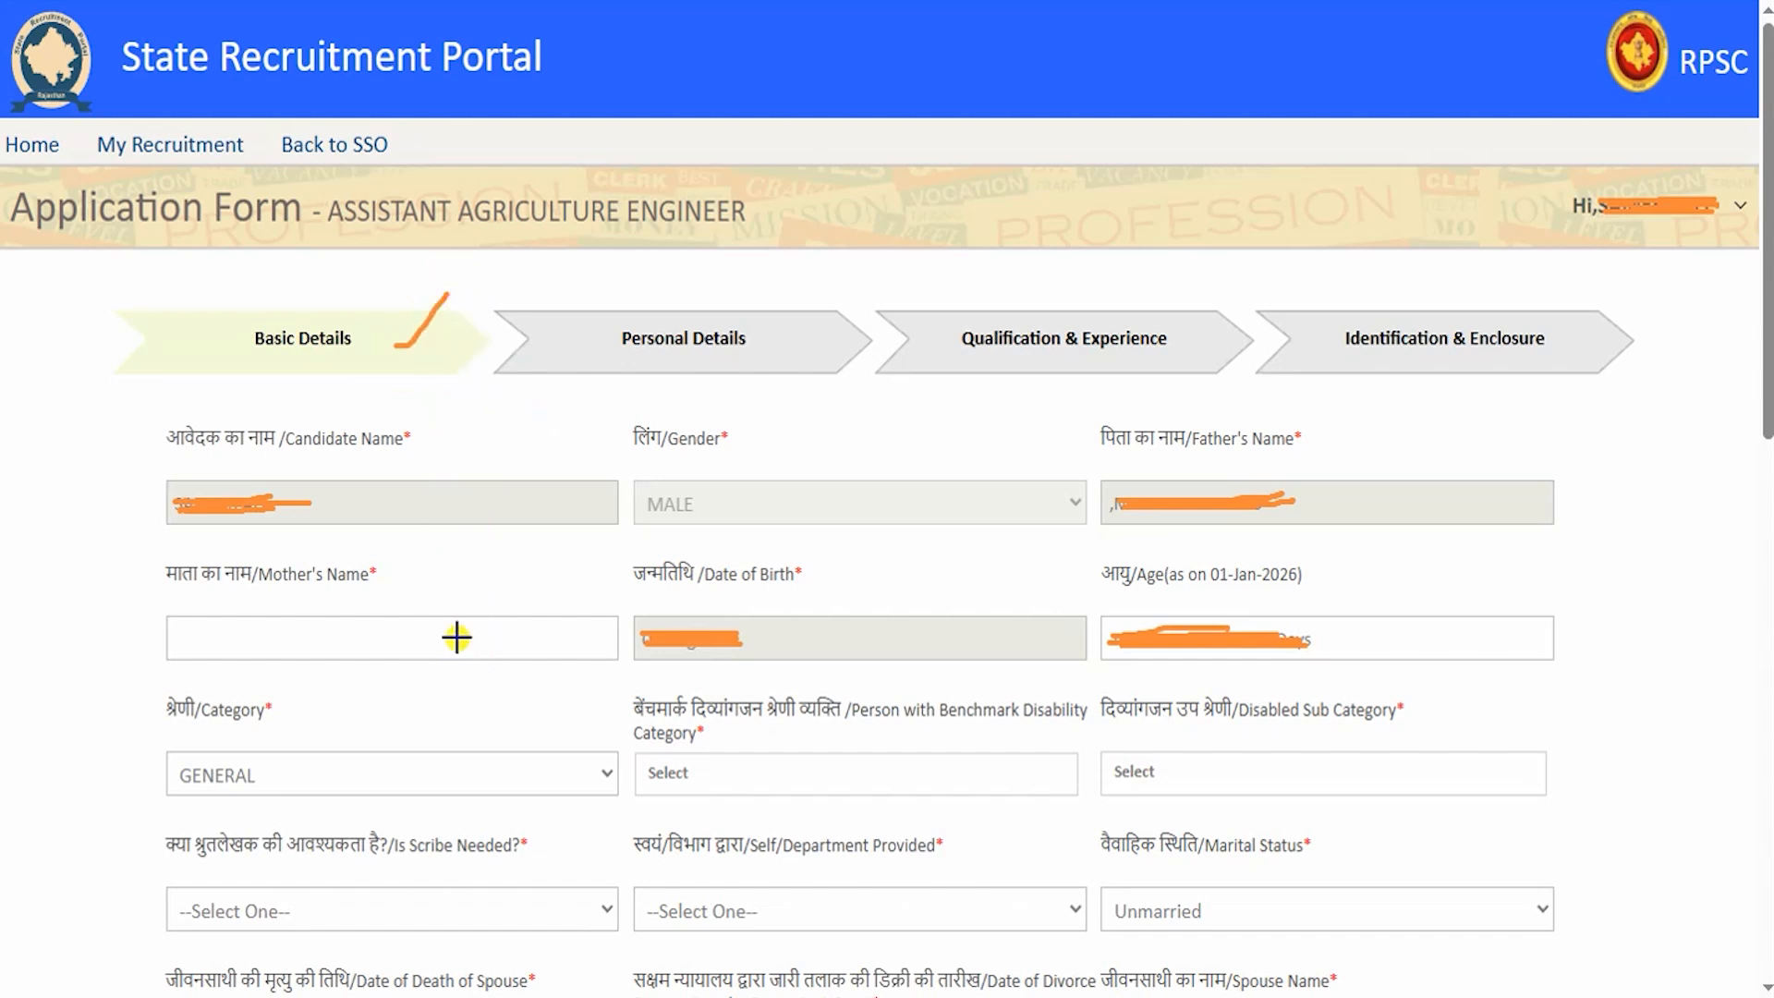
left_click_drag(455, 636, 559, 564)
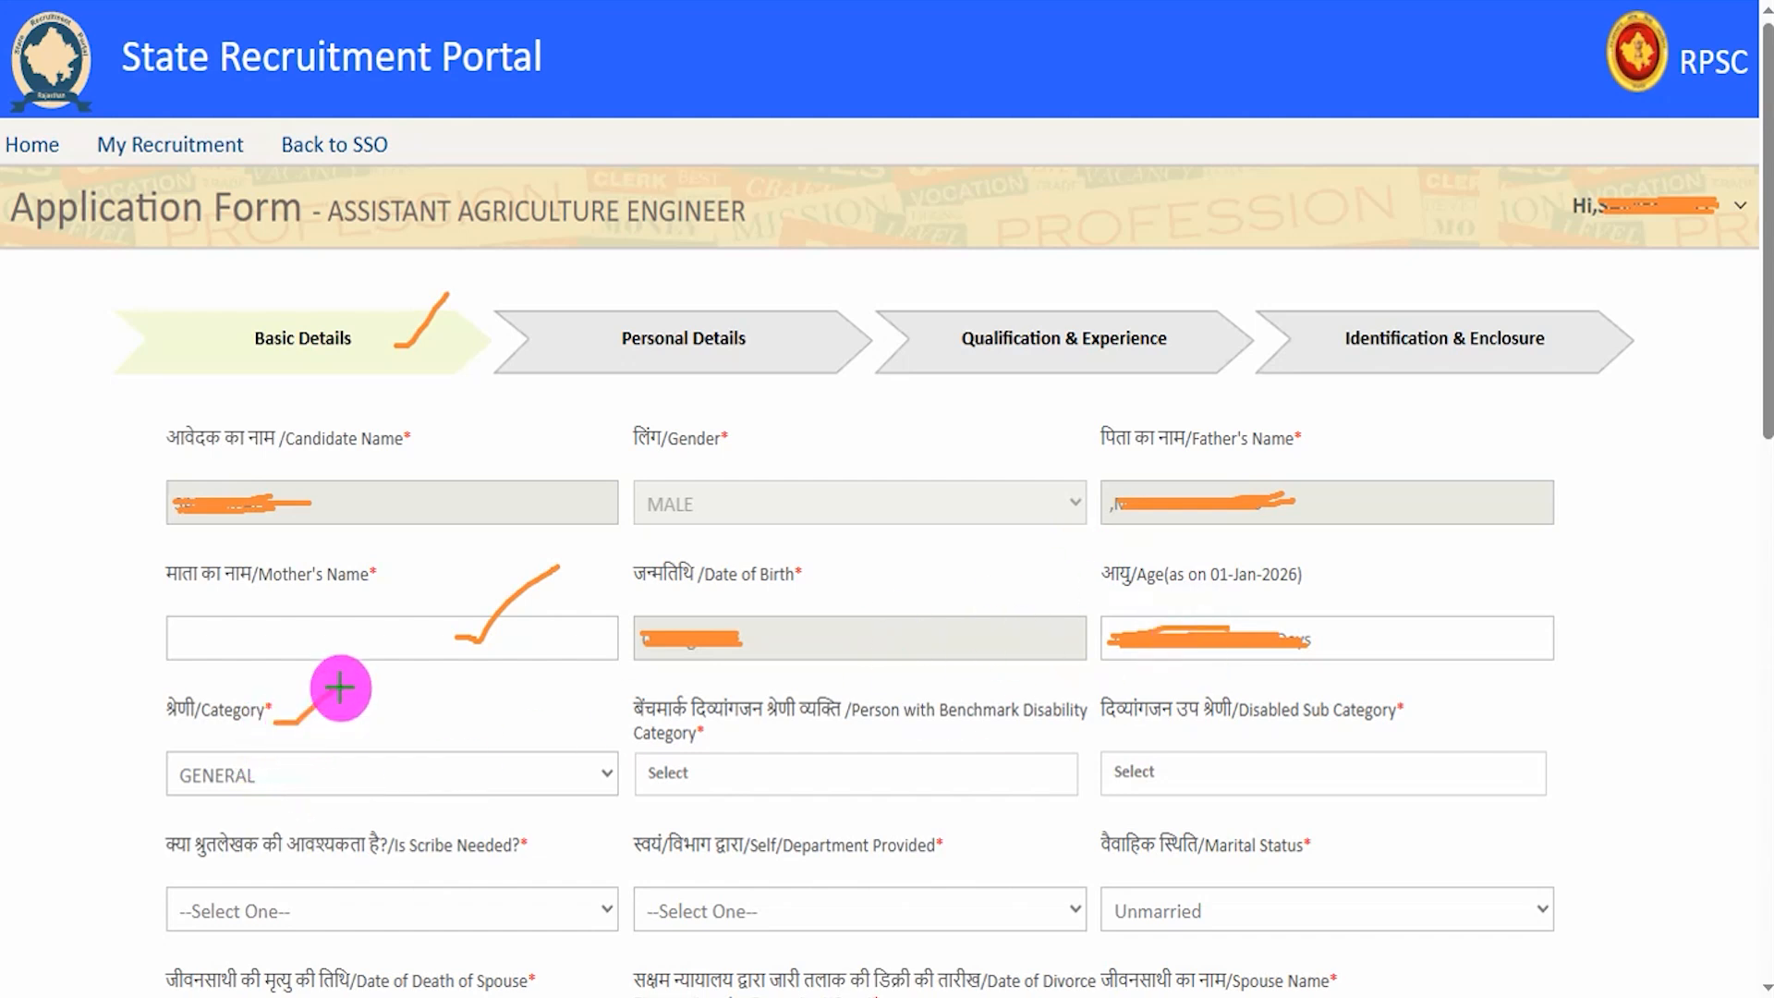
scroll(407, 666, "down", 6)
left_click(471, 98)
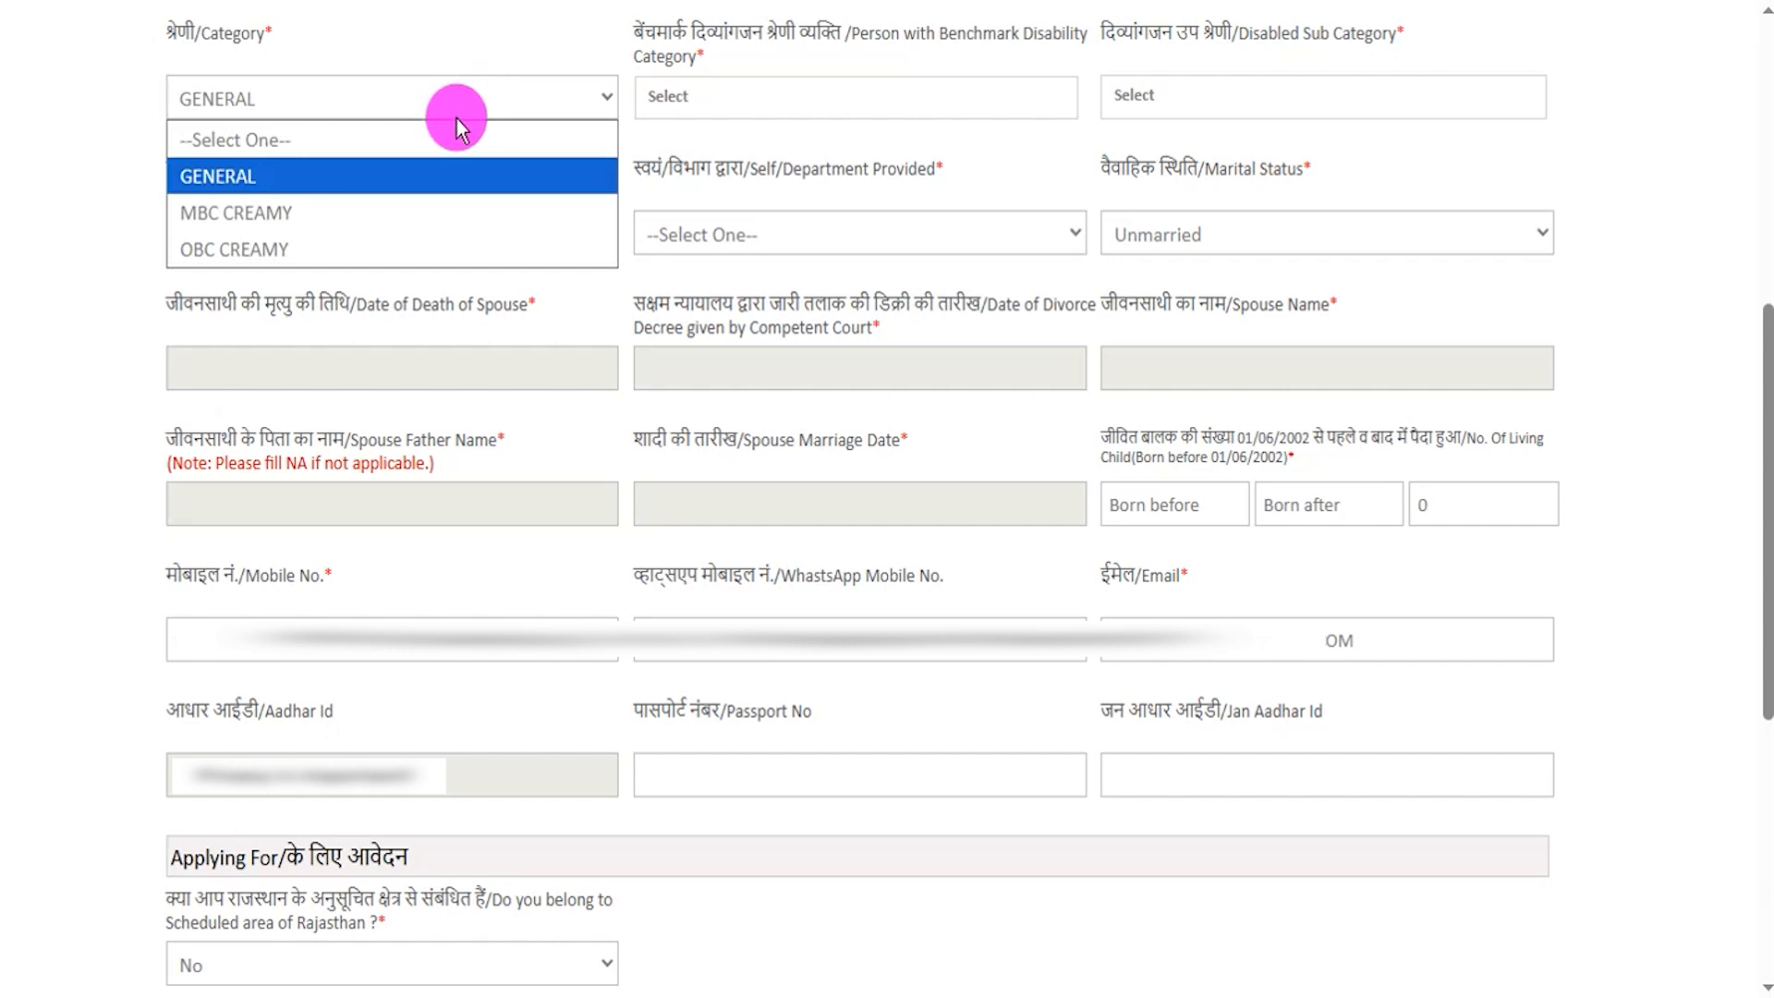
left_click(447, 176)
Step: Set the Person with Benchmark Disability Category to Not Applicable
left_click(716, 102)
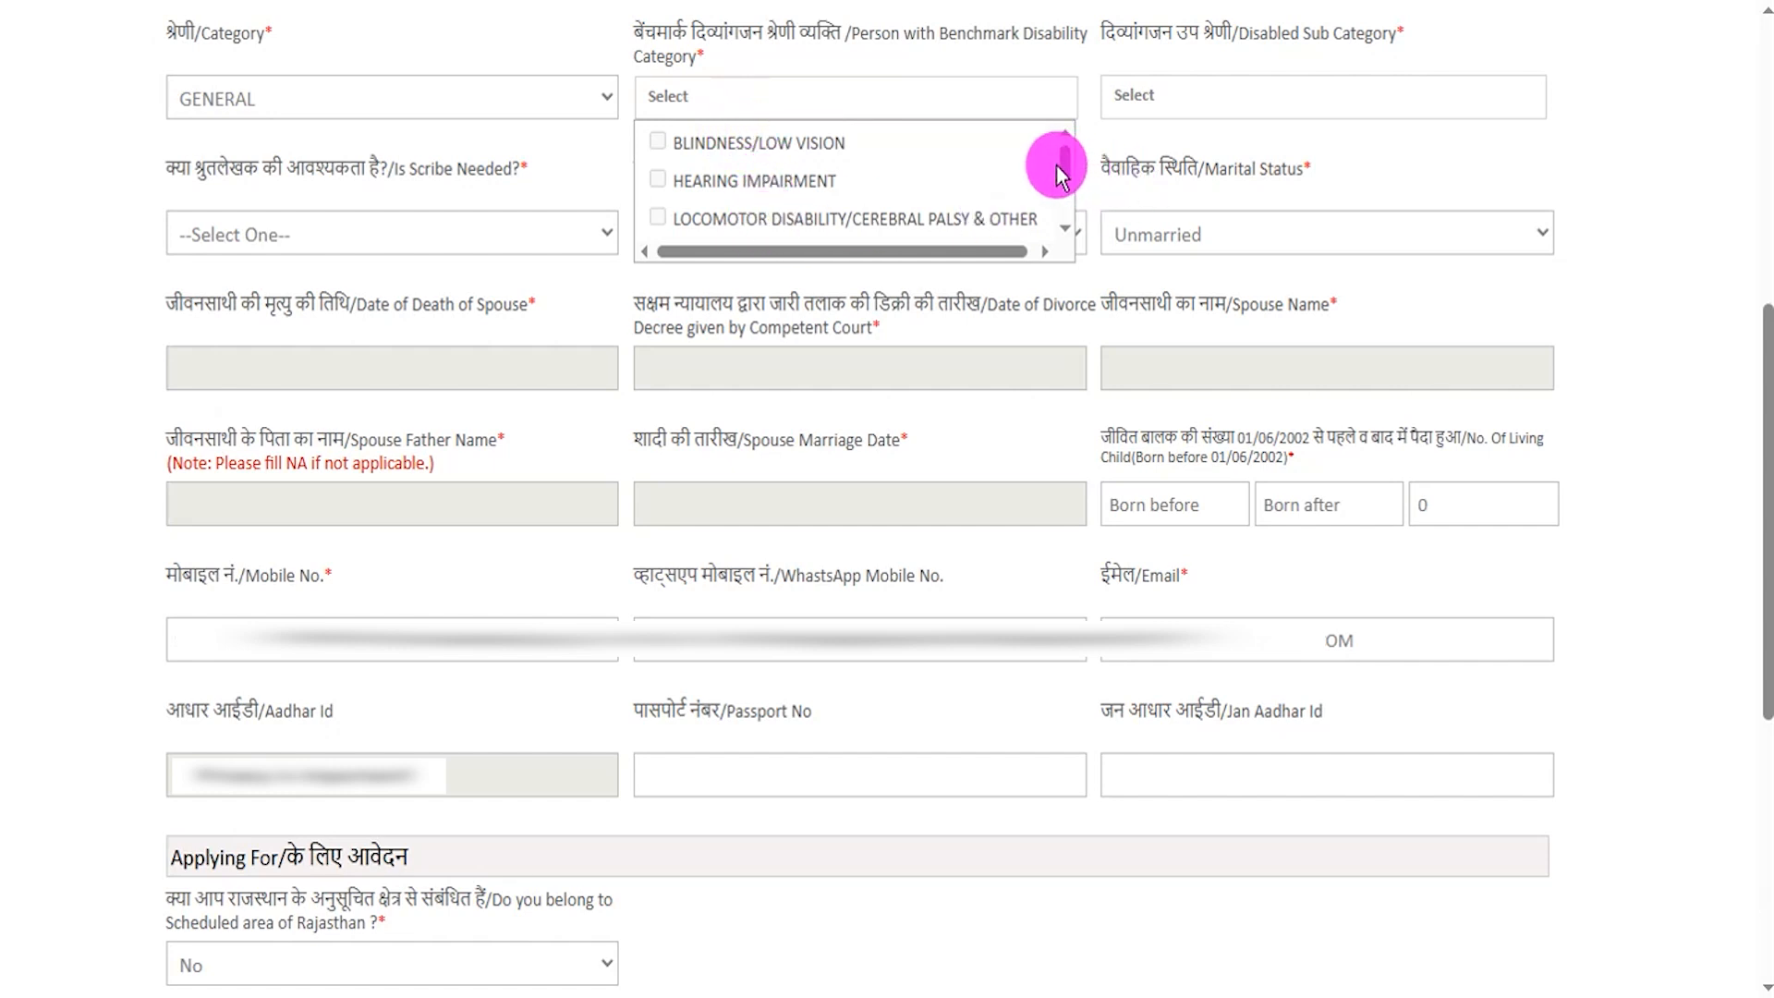
left_click_drag(1067, 166, 1071, 219)
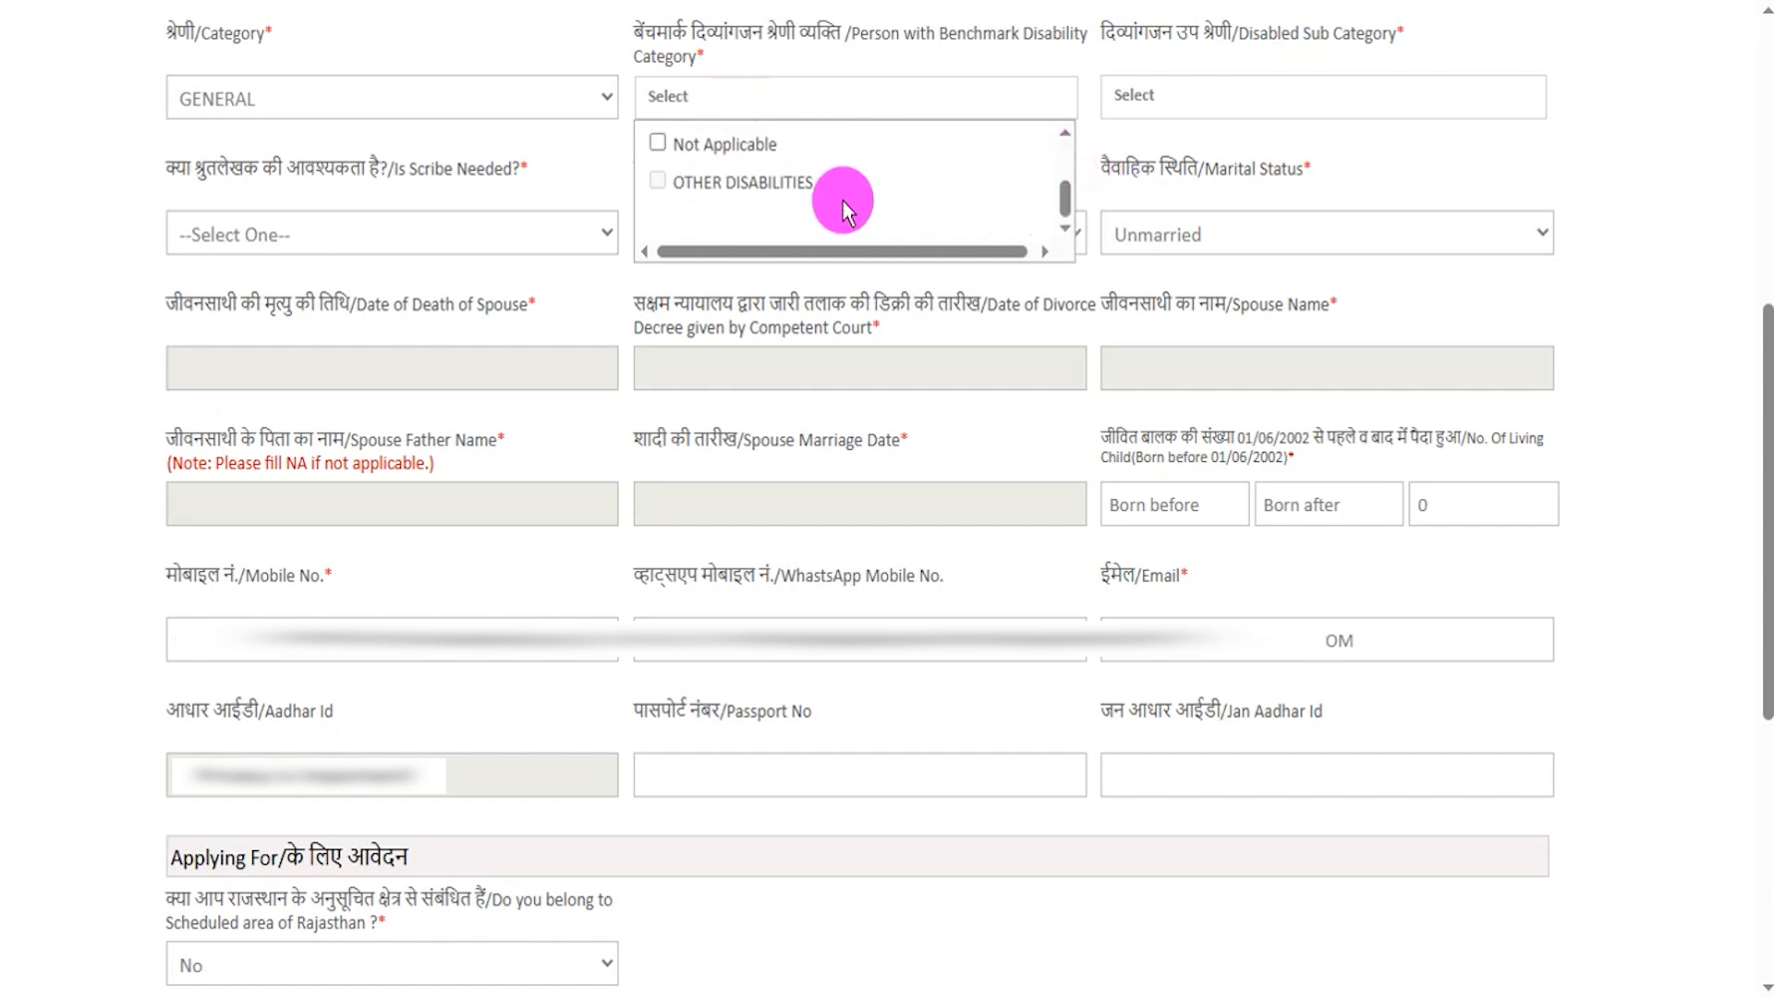
left_click(714, 147)
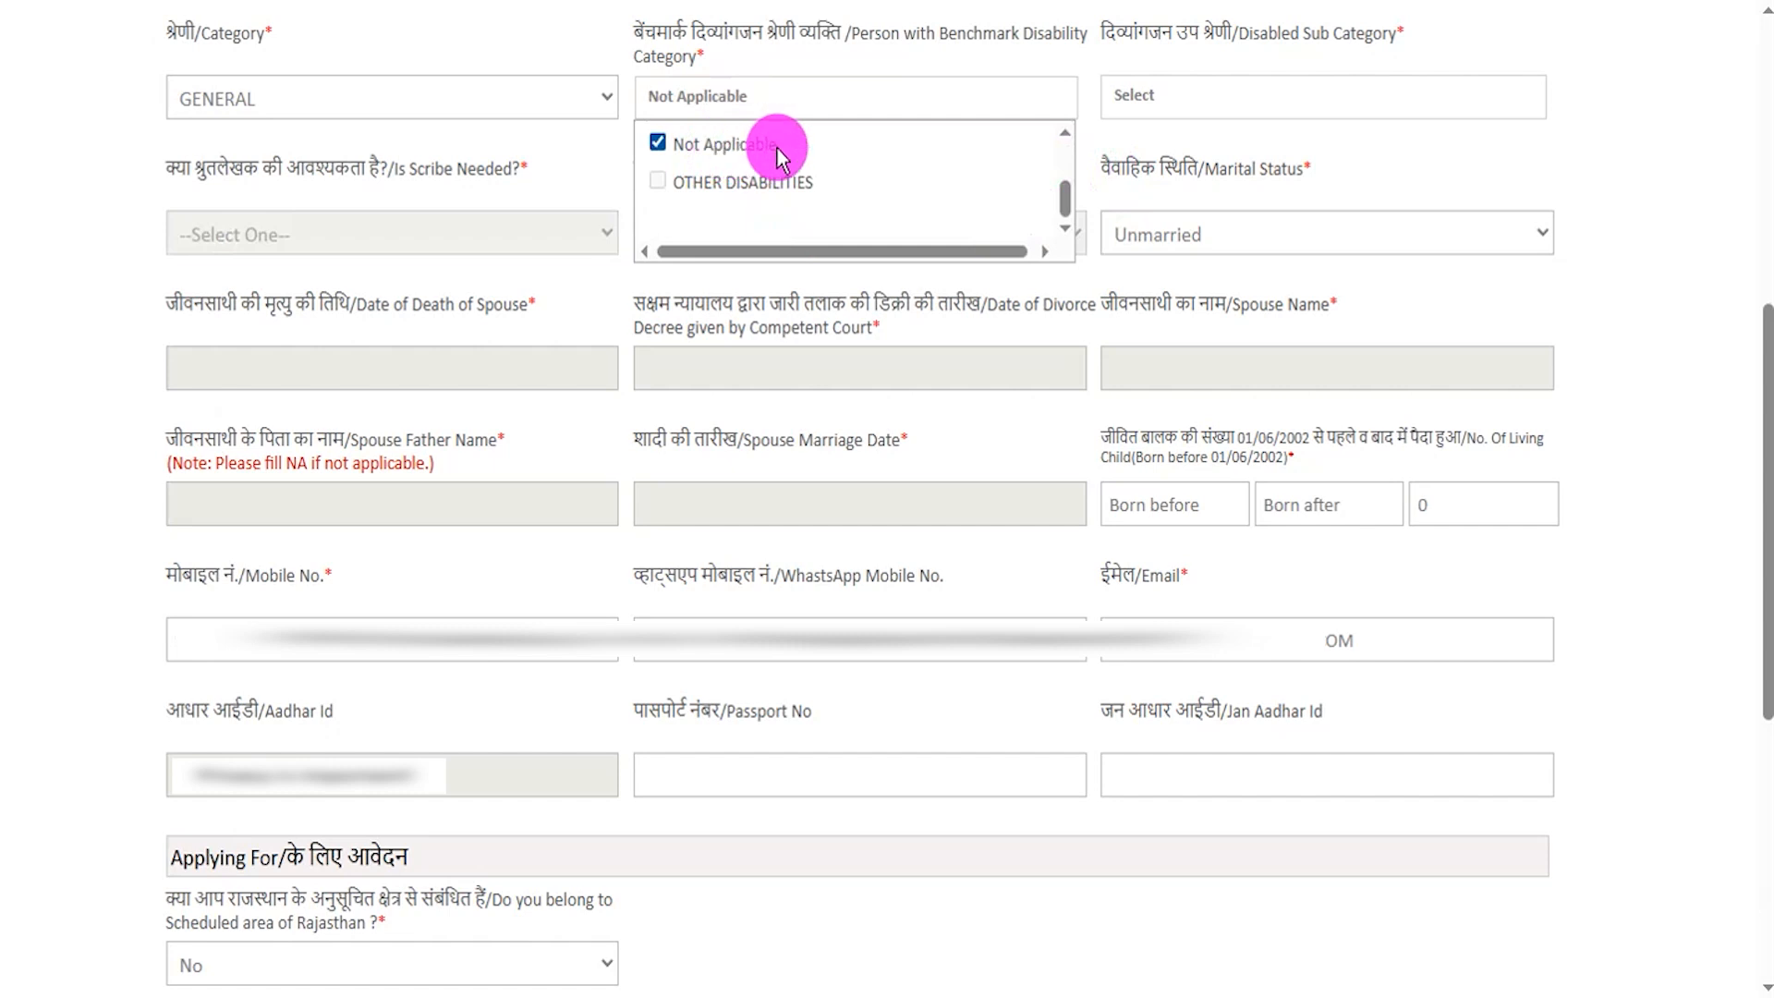
left_click(1177, 120)
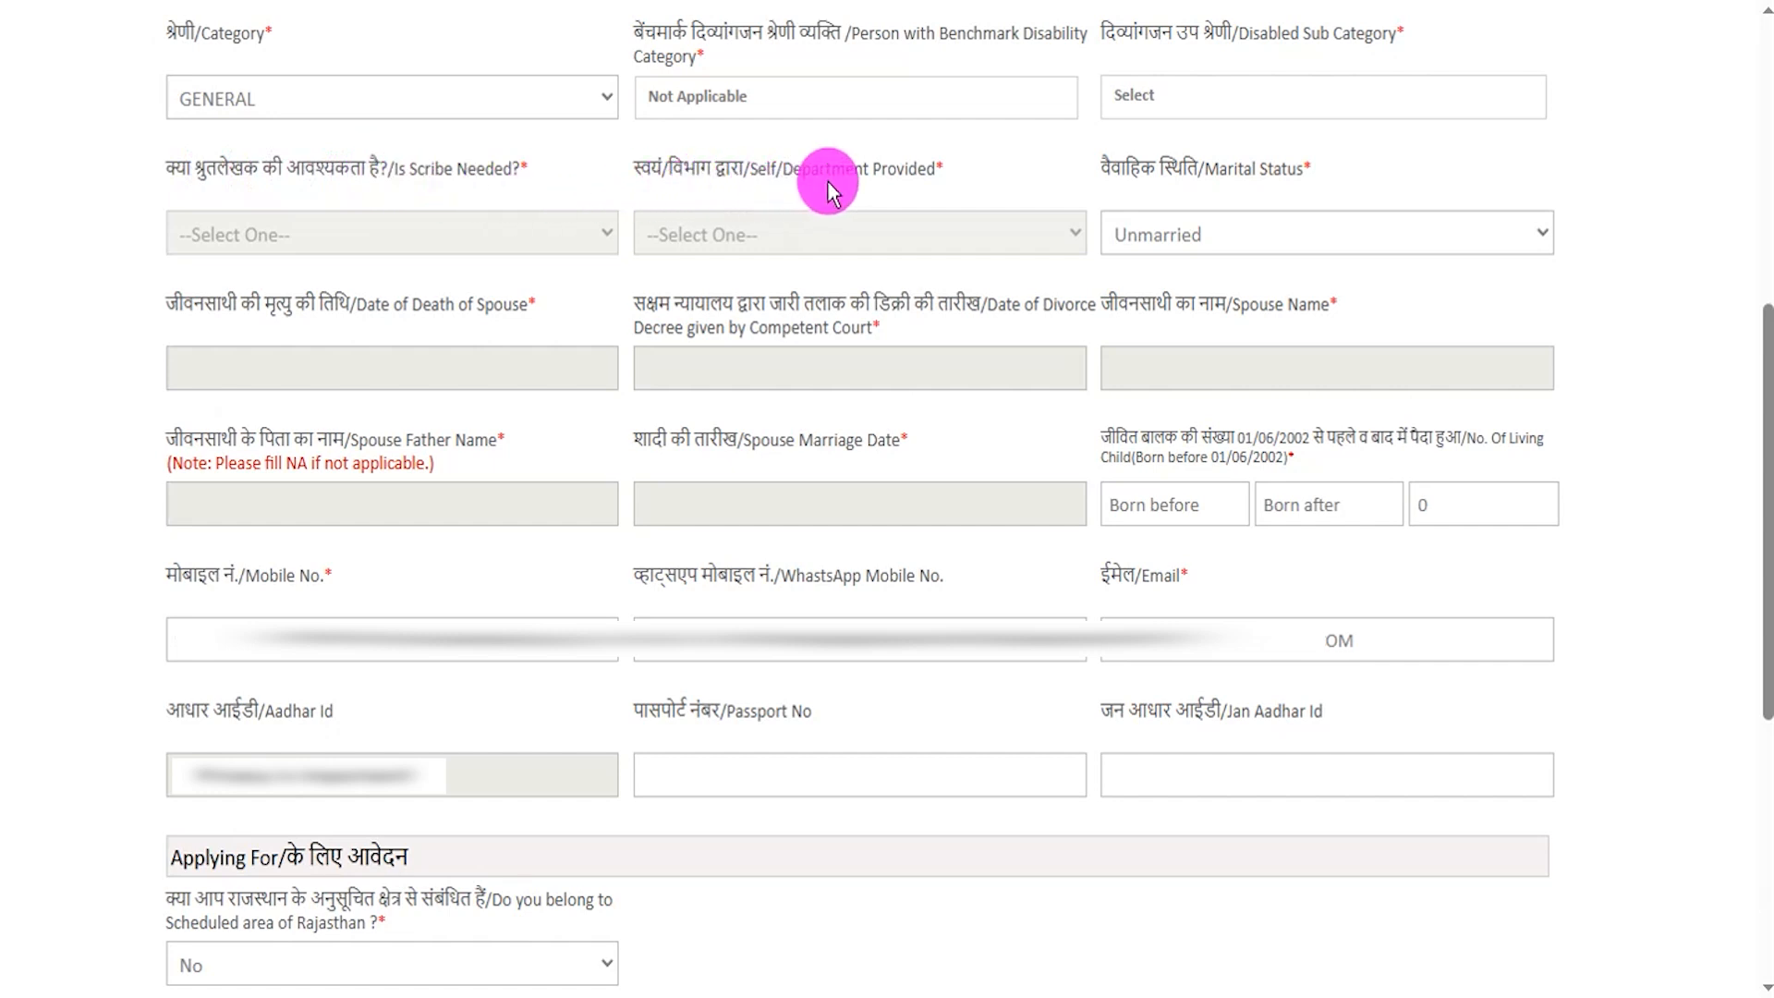
Step: Set the candidate's Marital Status to Unmarried in the Basic Details
left_click(1197, 238)
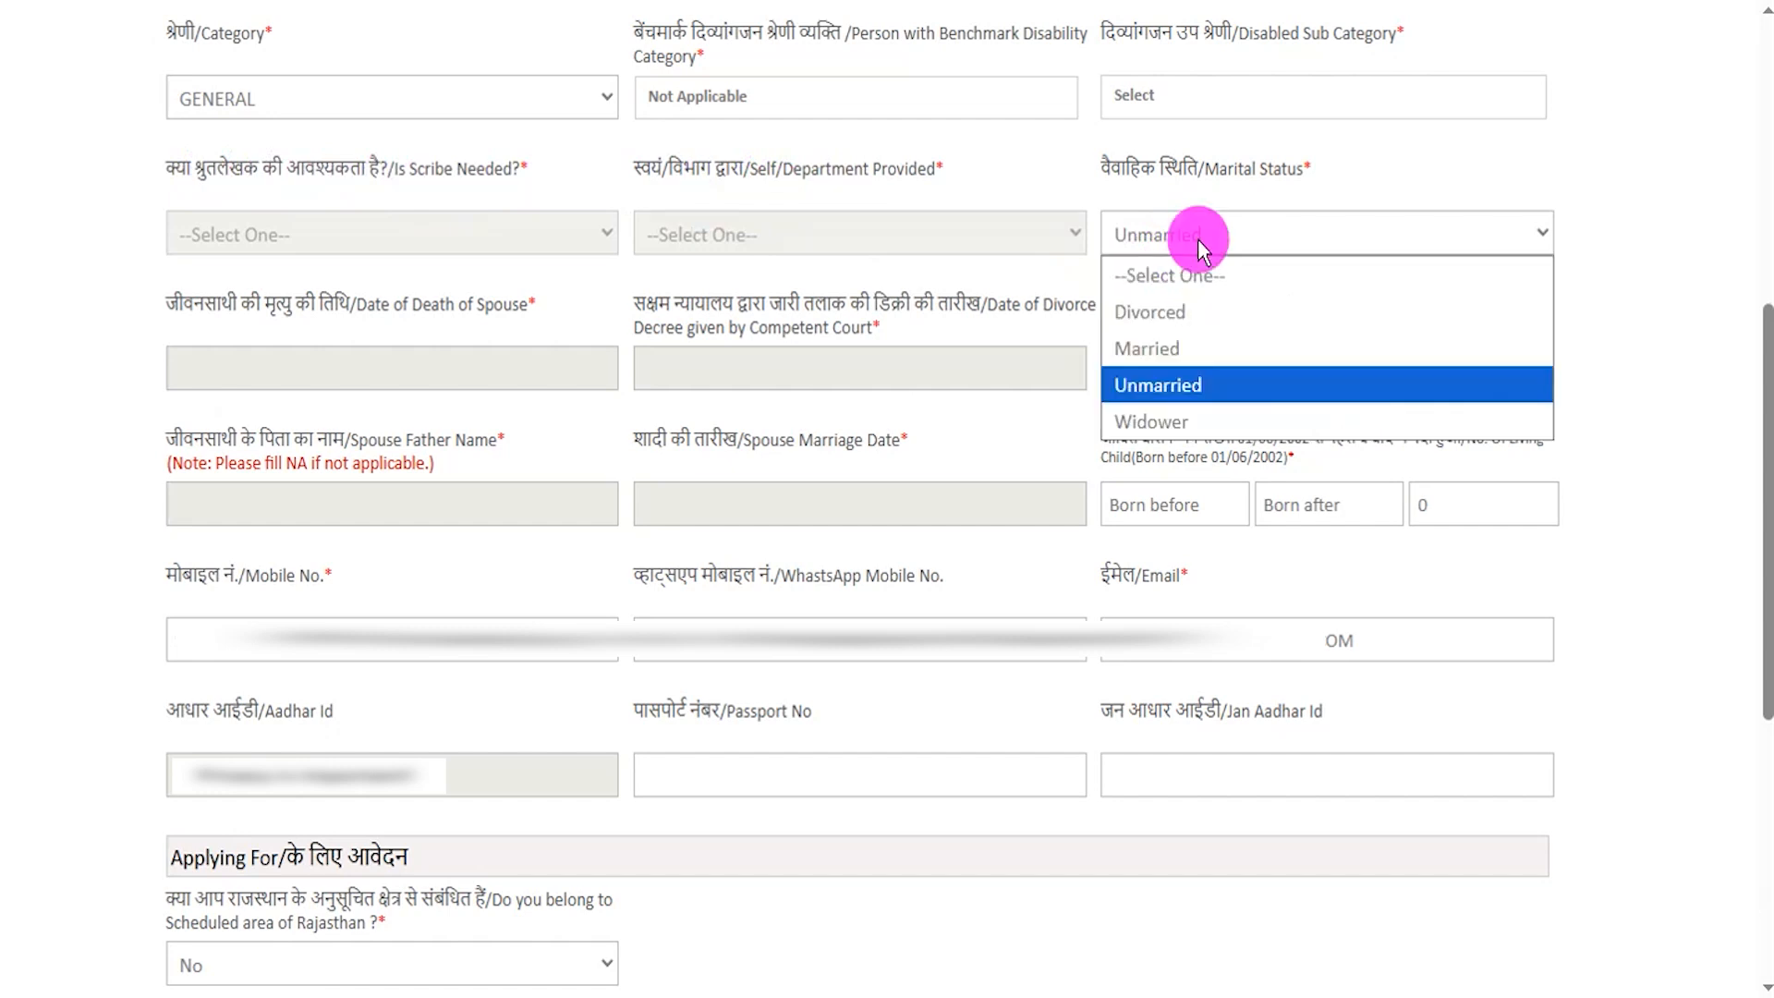
left_click(1180, 386)
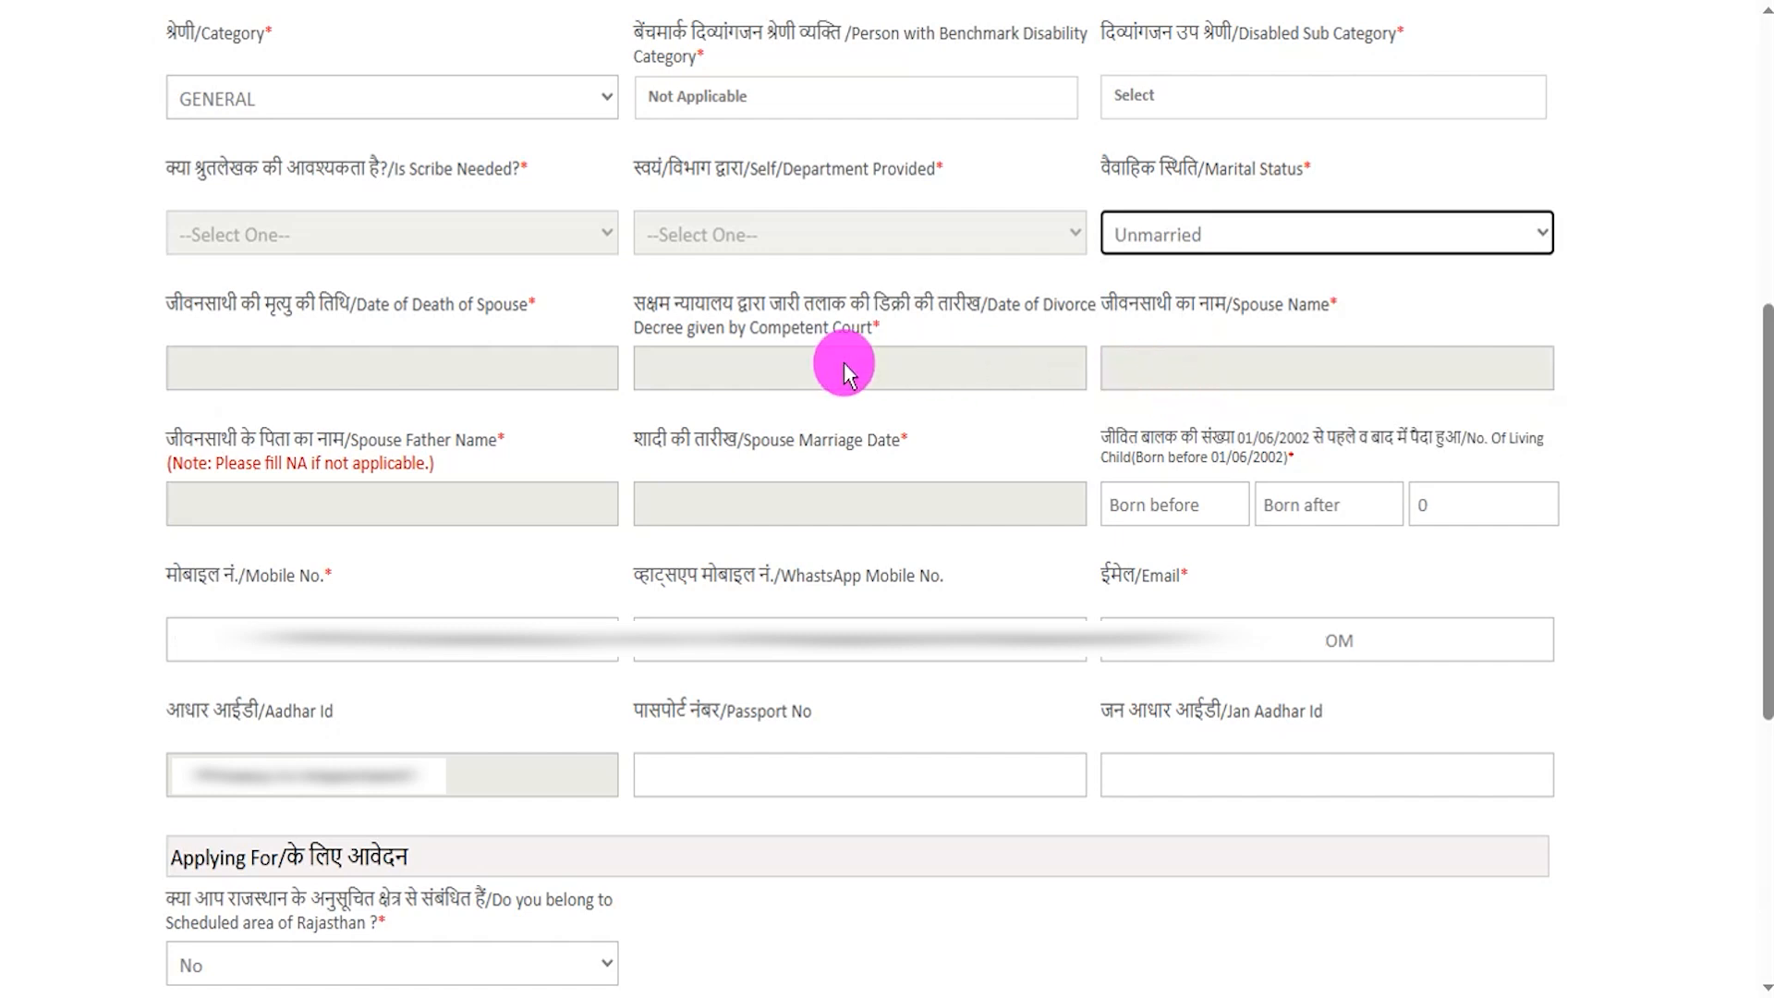
Step: Review the living children, WhatsApp mobile number, passport number and Jan Aadhar Id fields in the Basic Details
left_click_drag(1138, 438, 1201, 446)
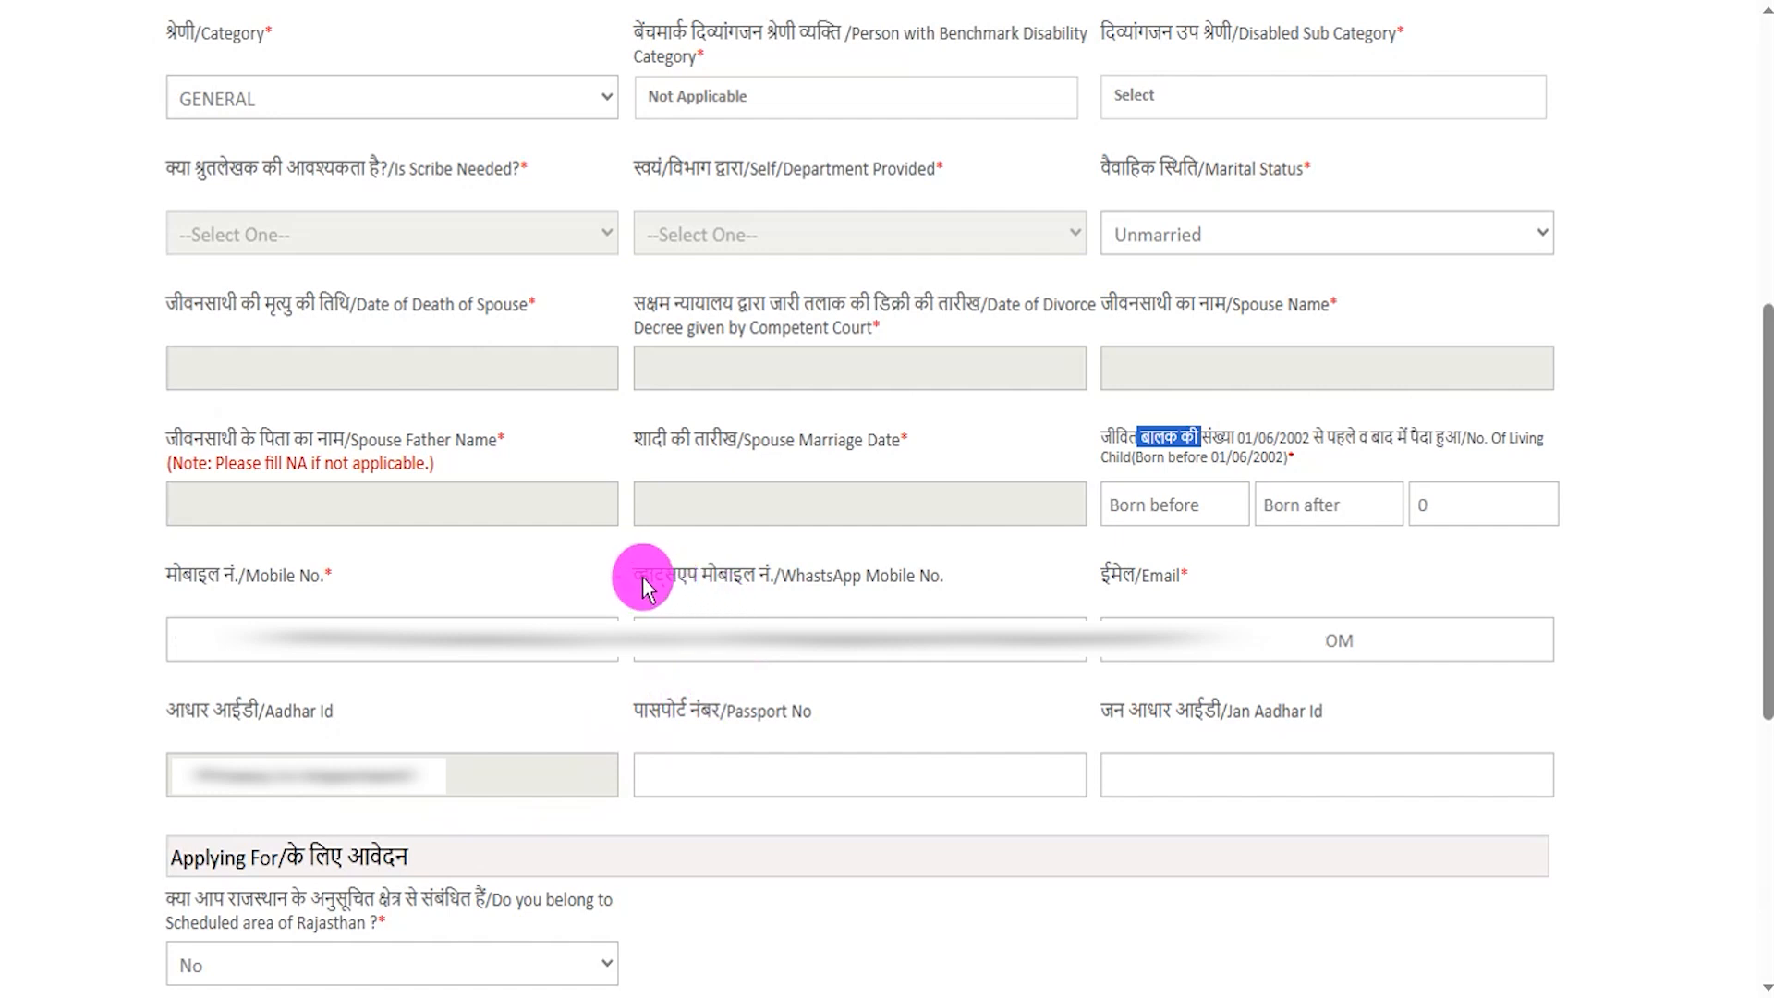
left_click_drag(637, 578, 811, 584)
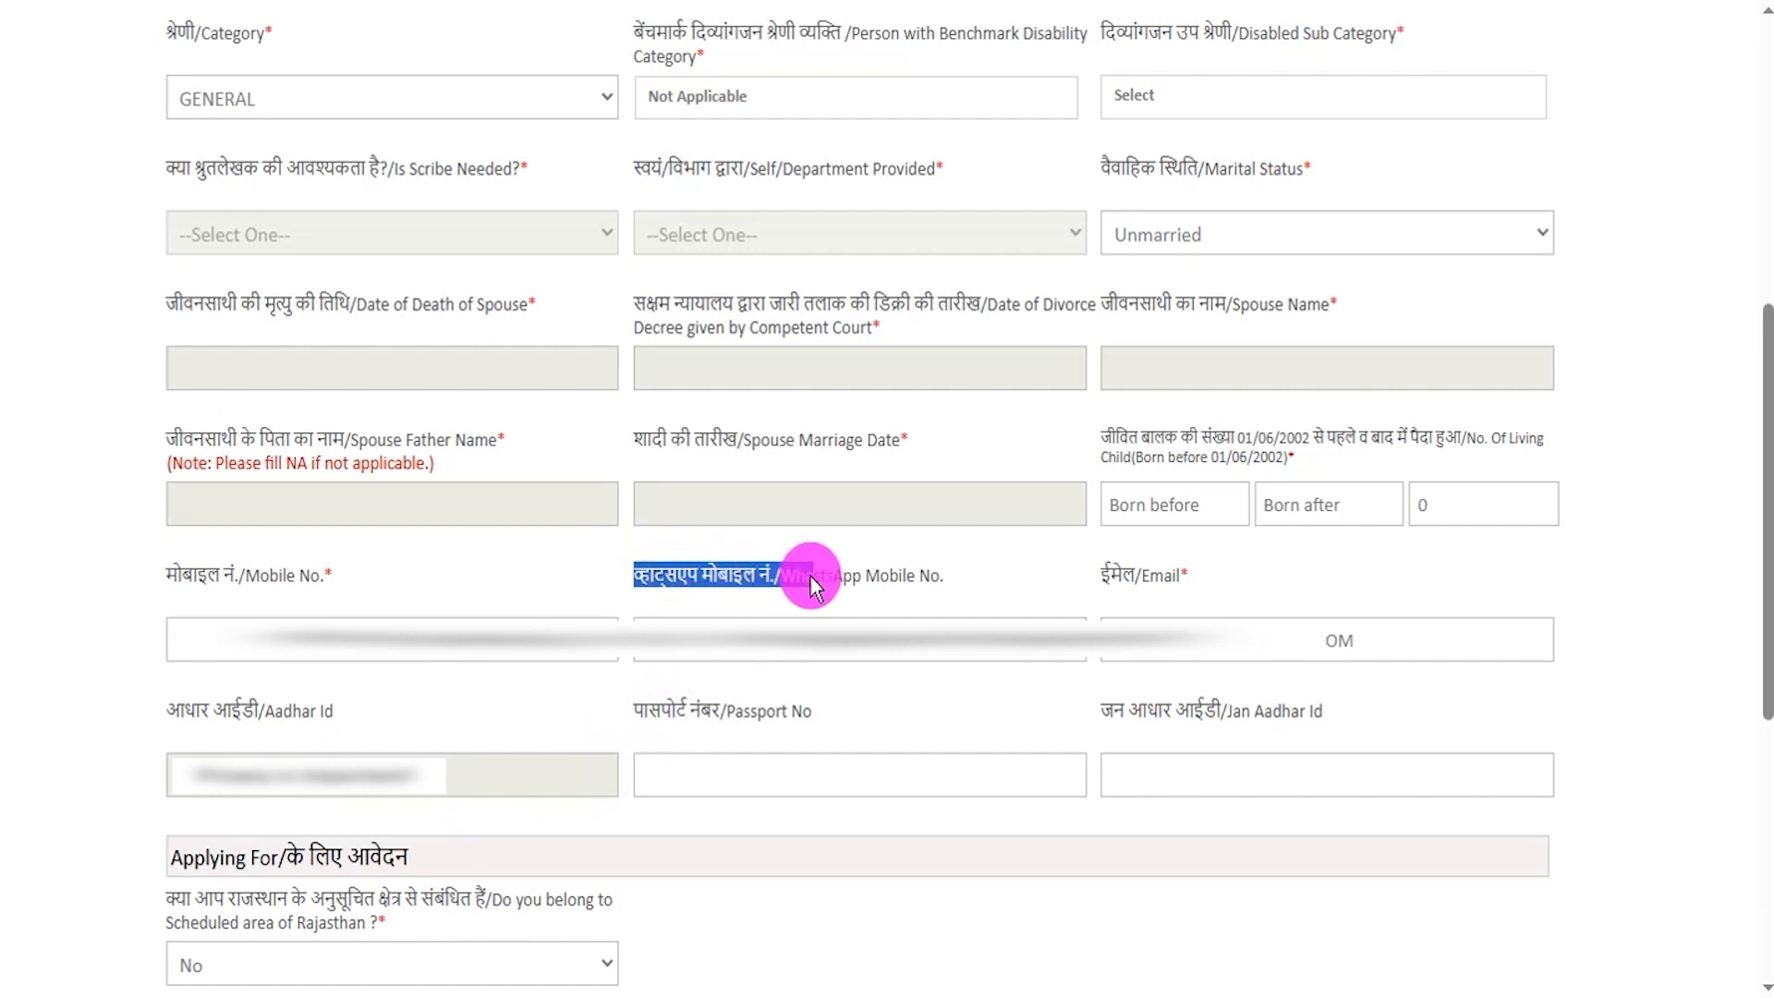
left_click(663, 710)
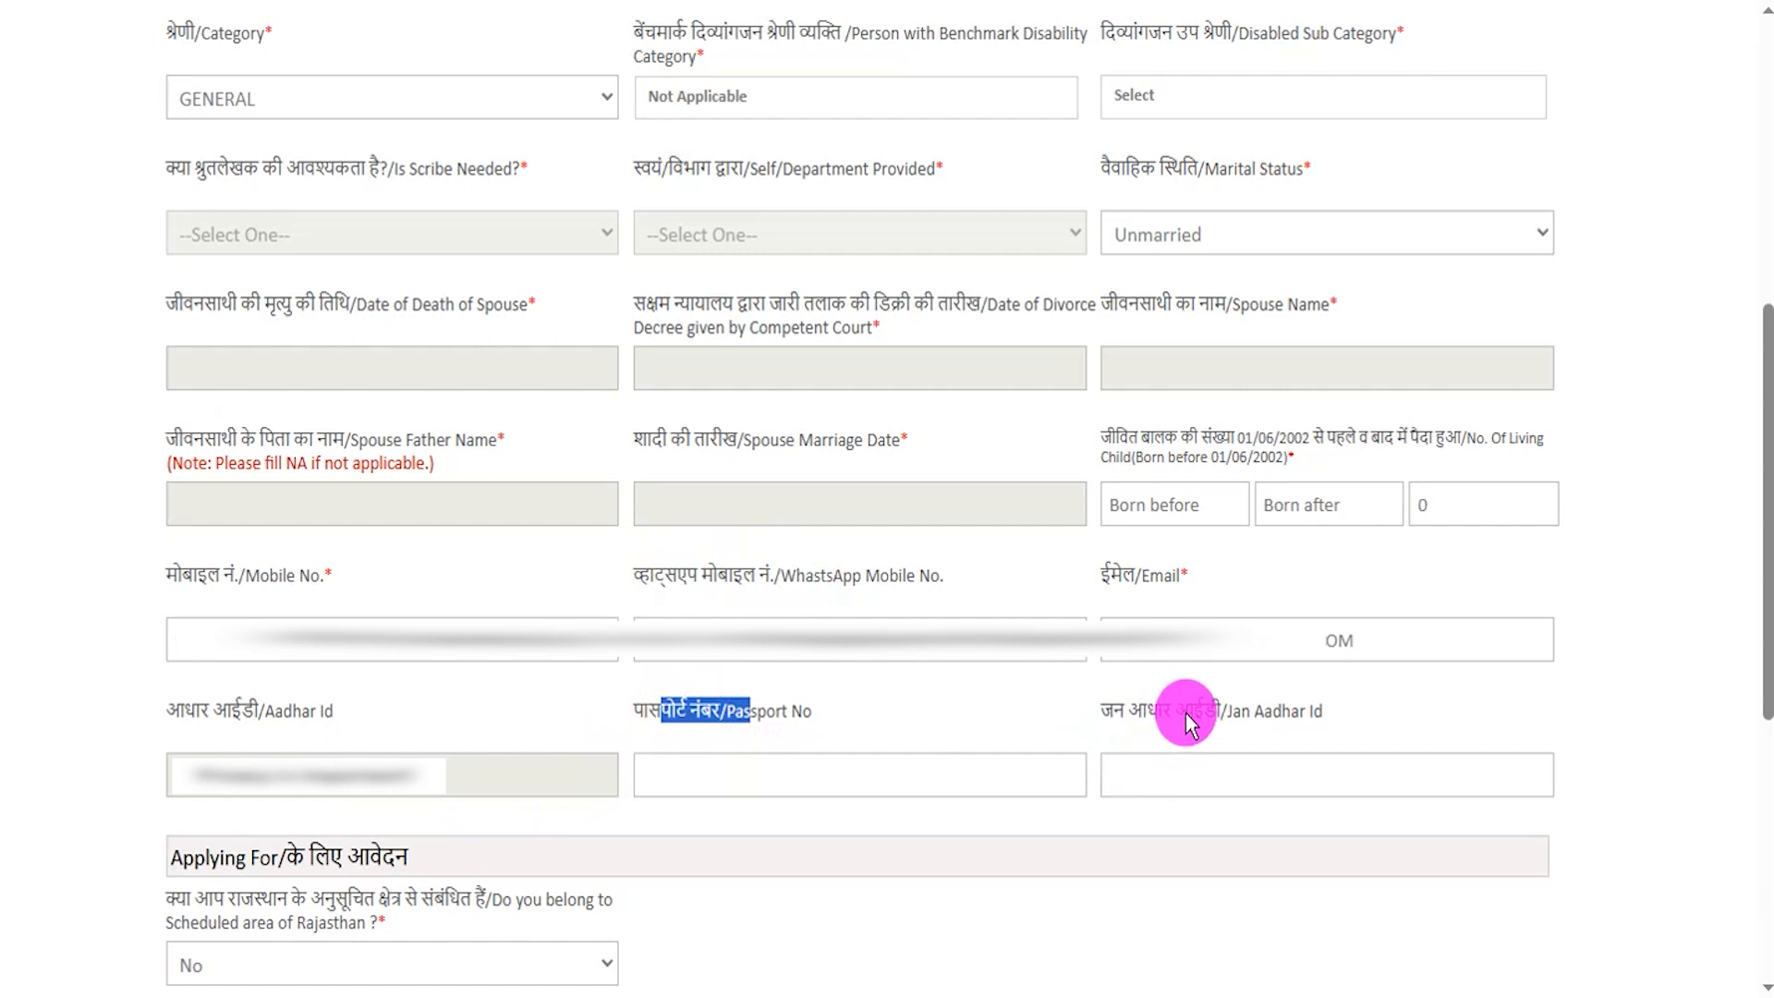
left_click_drag(1144, 712, 1180, 717)
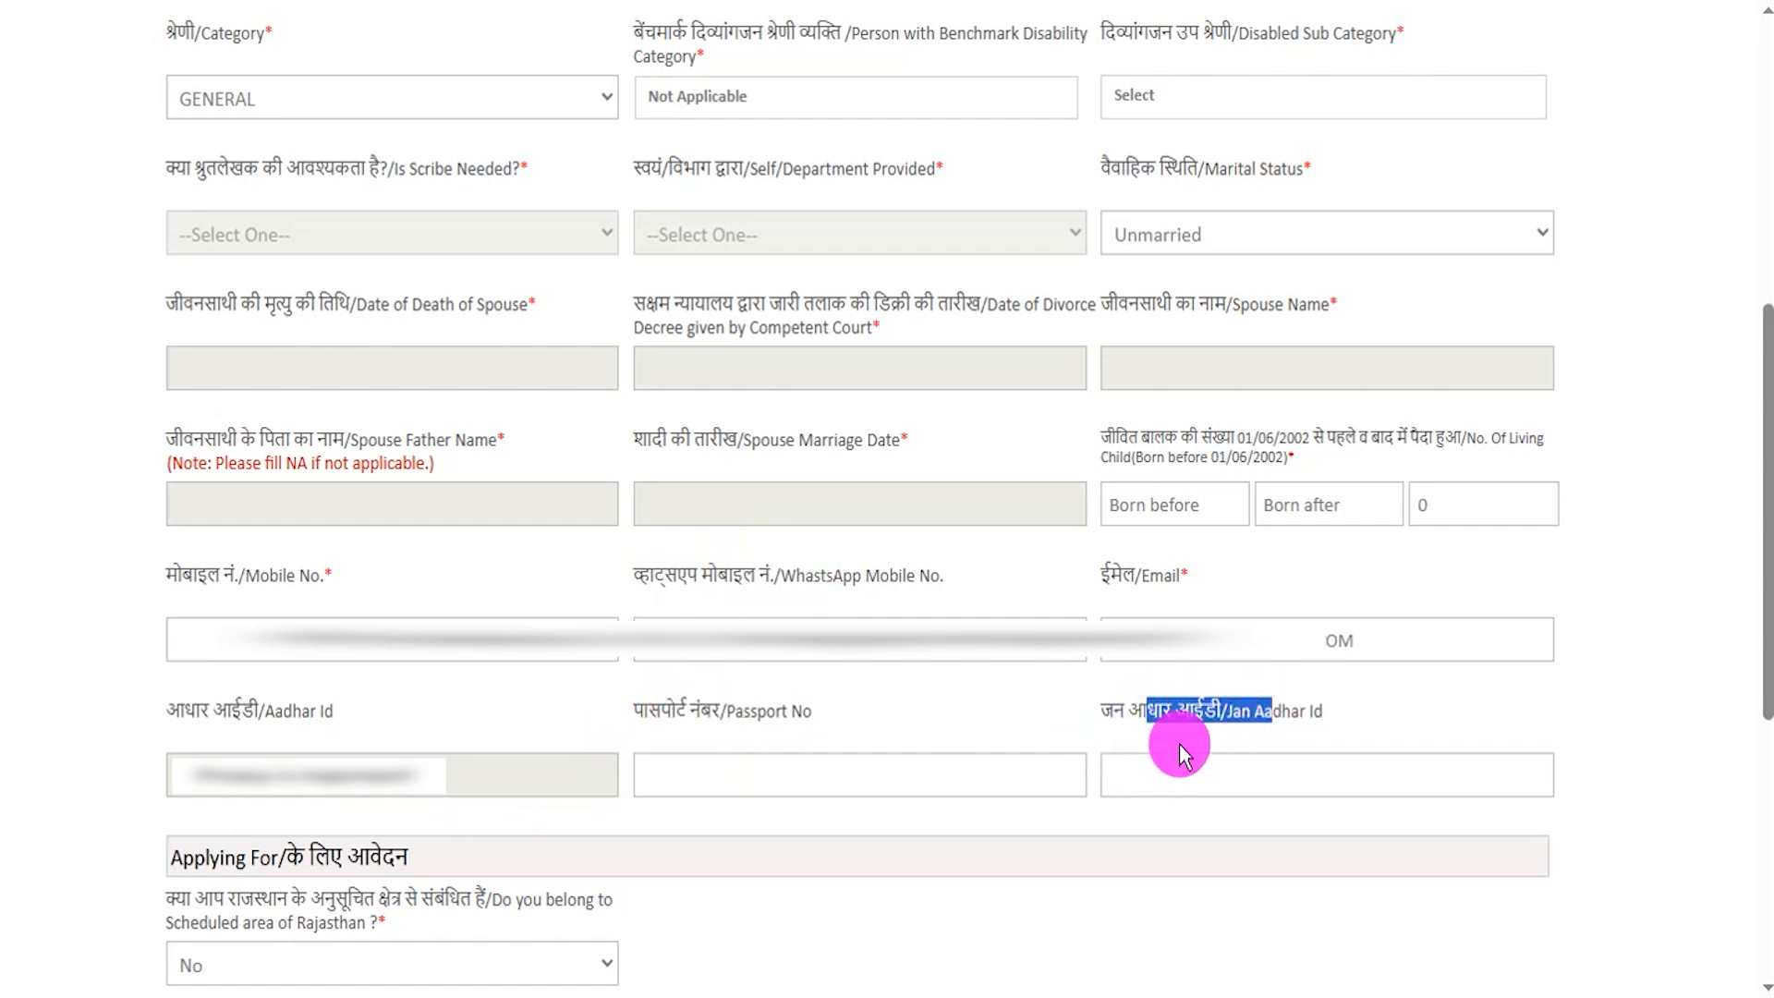
left_click_drag(700, 575, 802, 577)
left_click_drag(713, 714, 783, 715)
left_click_drag(1146, 713, 1175, 713)
left_click(1102, 927)
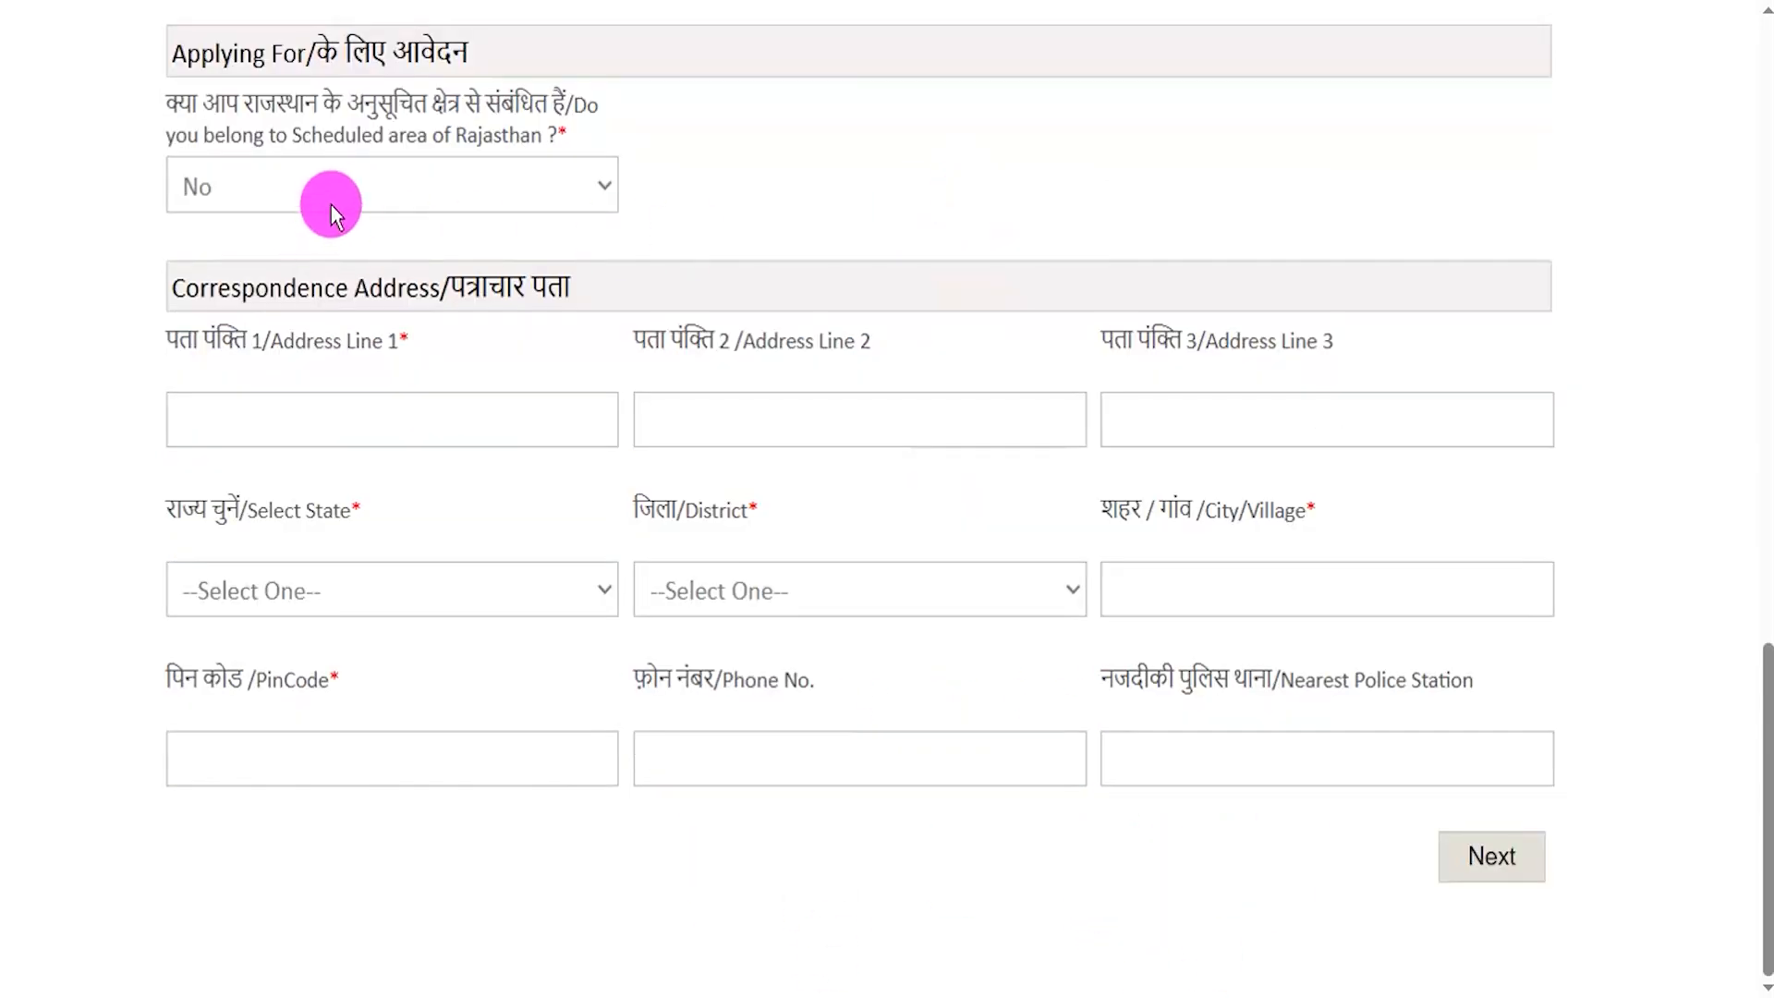
Step: Answer No to belonging to a Scheduled area of Rajasthan, then continue past the Correspondence Address section to Personal Details
left_click(332, 203)
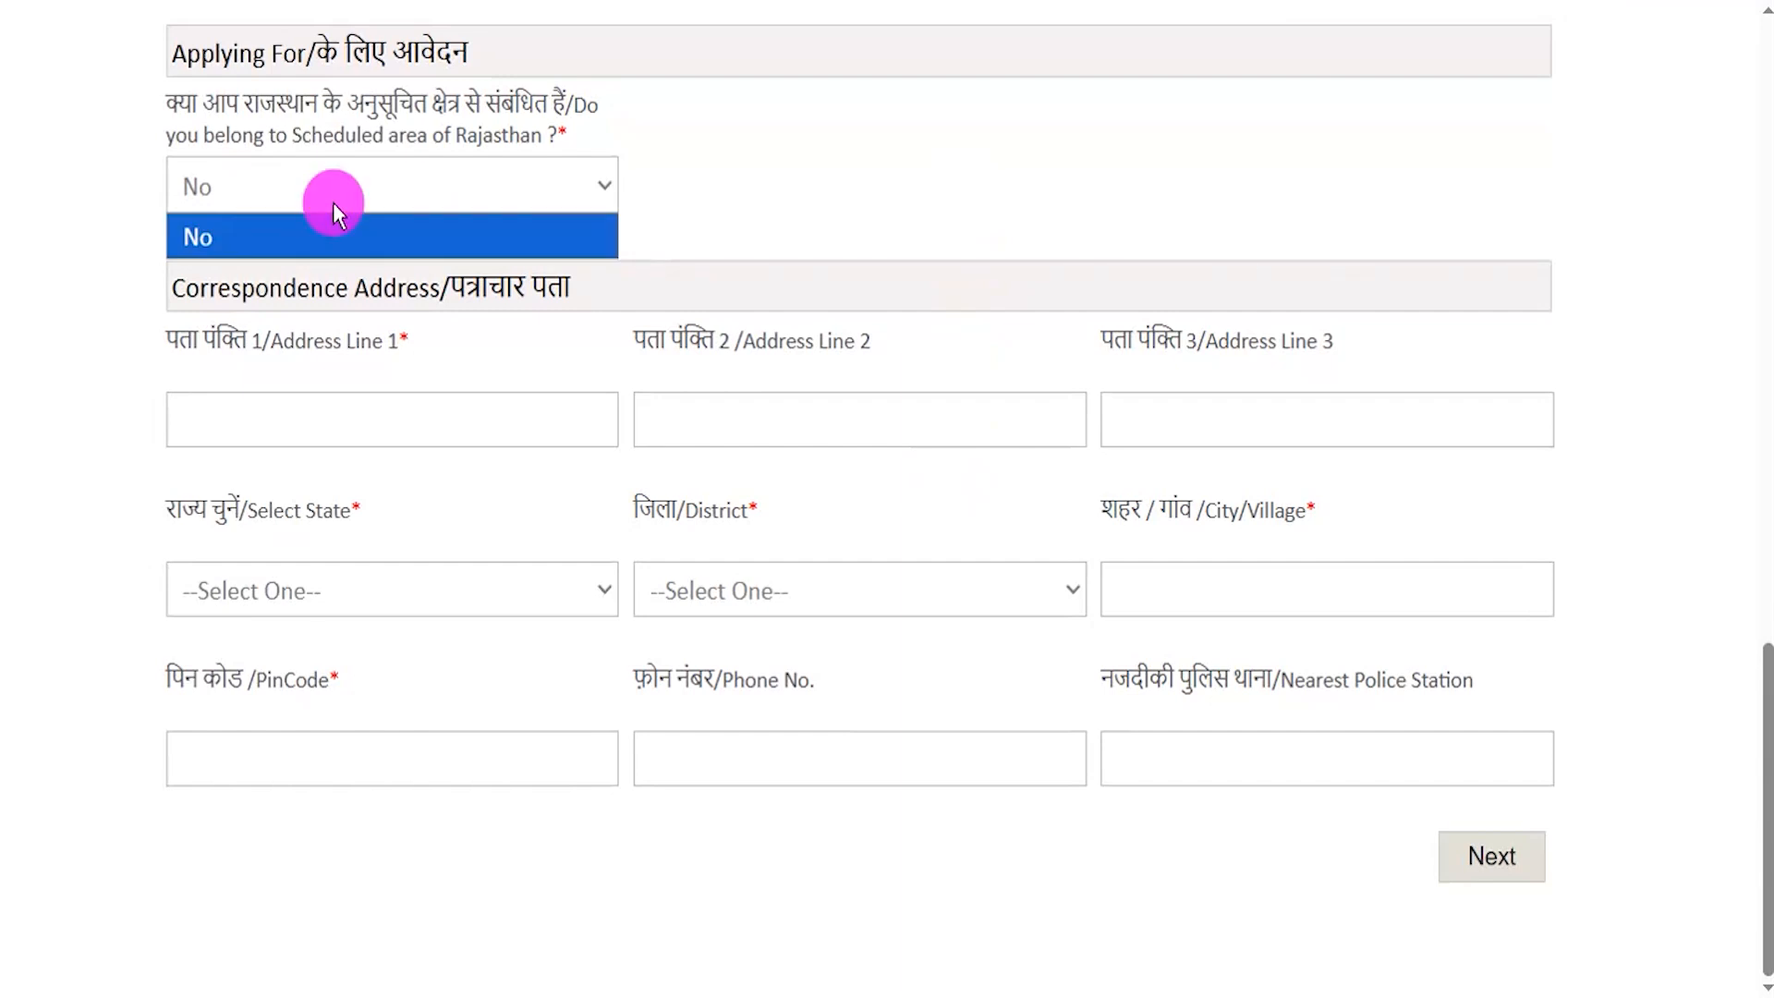
left_click(207, 238)
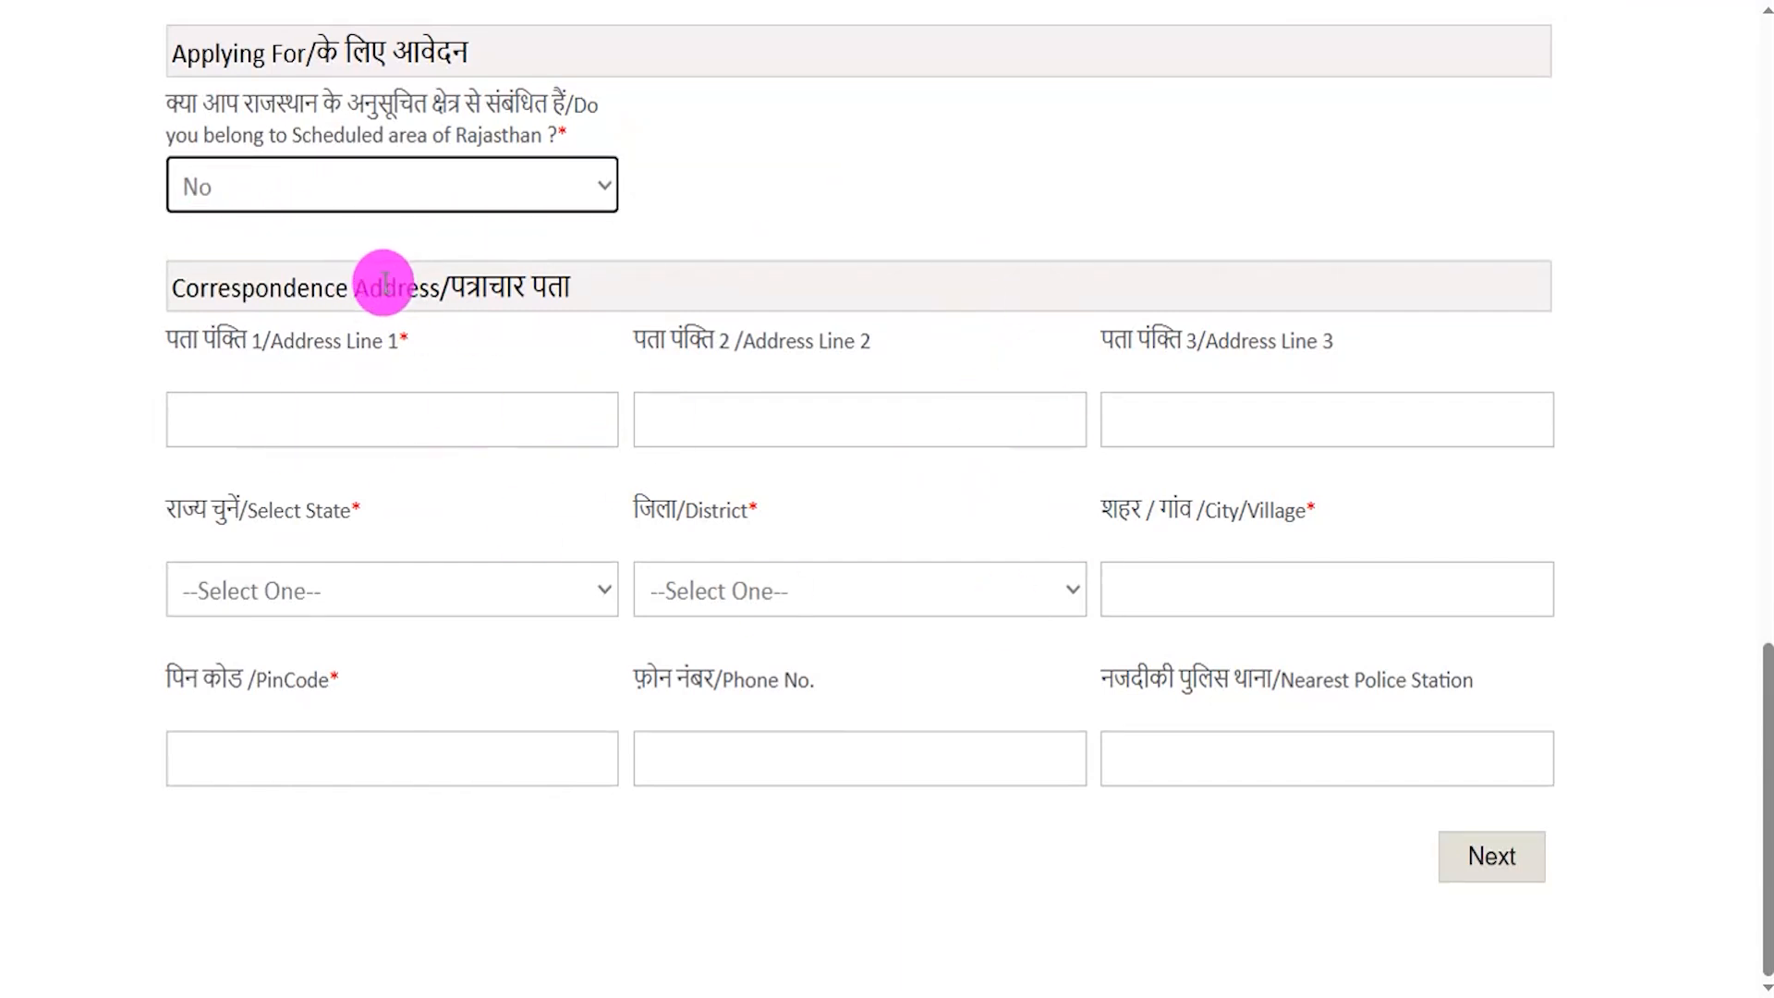
left_click_drag(208, 288, 467, 286)
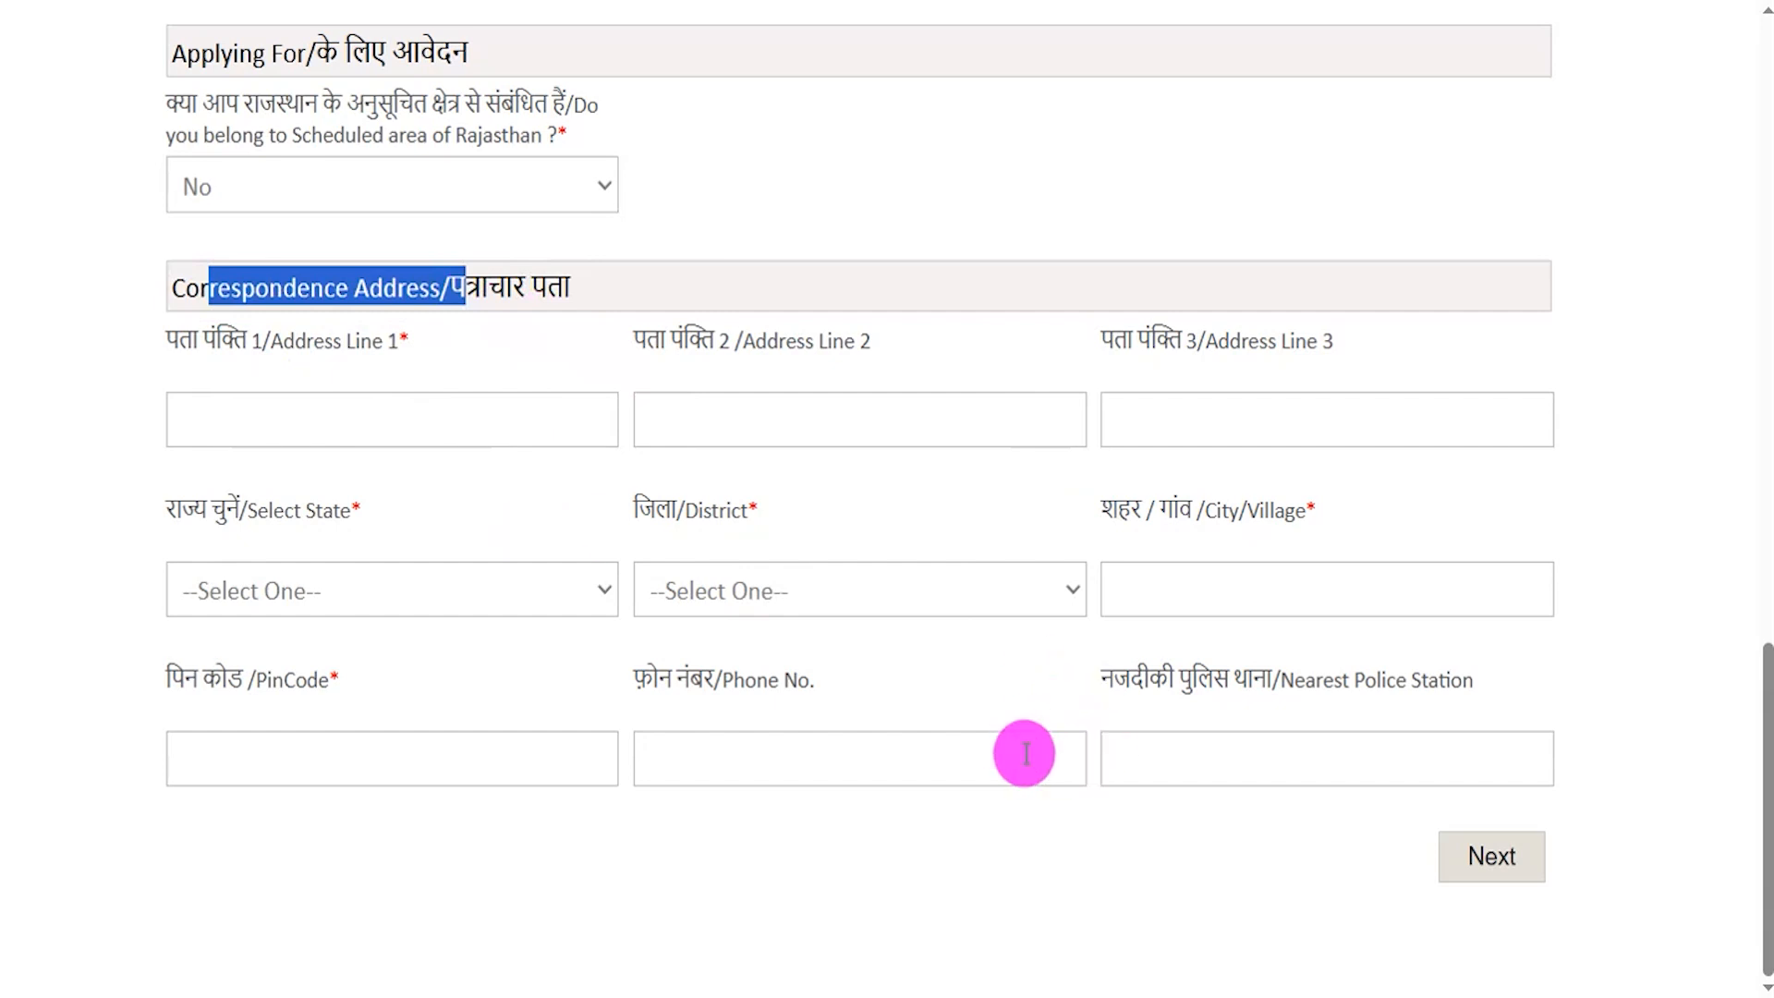
left_click_drag(1019, 882, 1405, 866)
left_click(1469, 856)
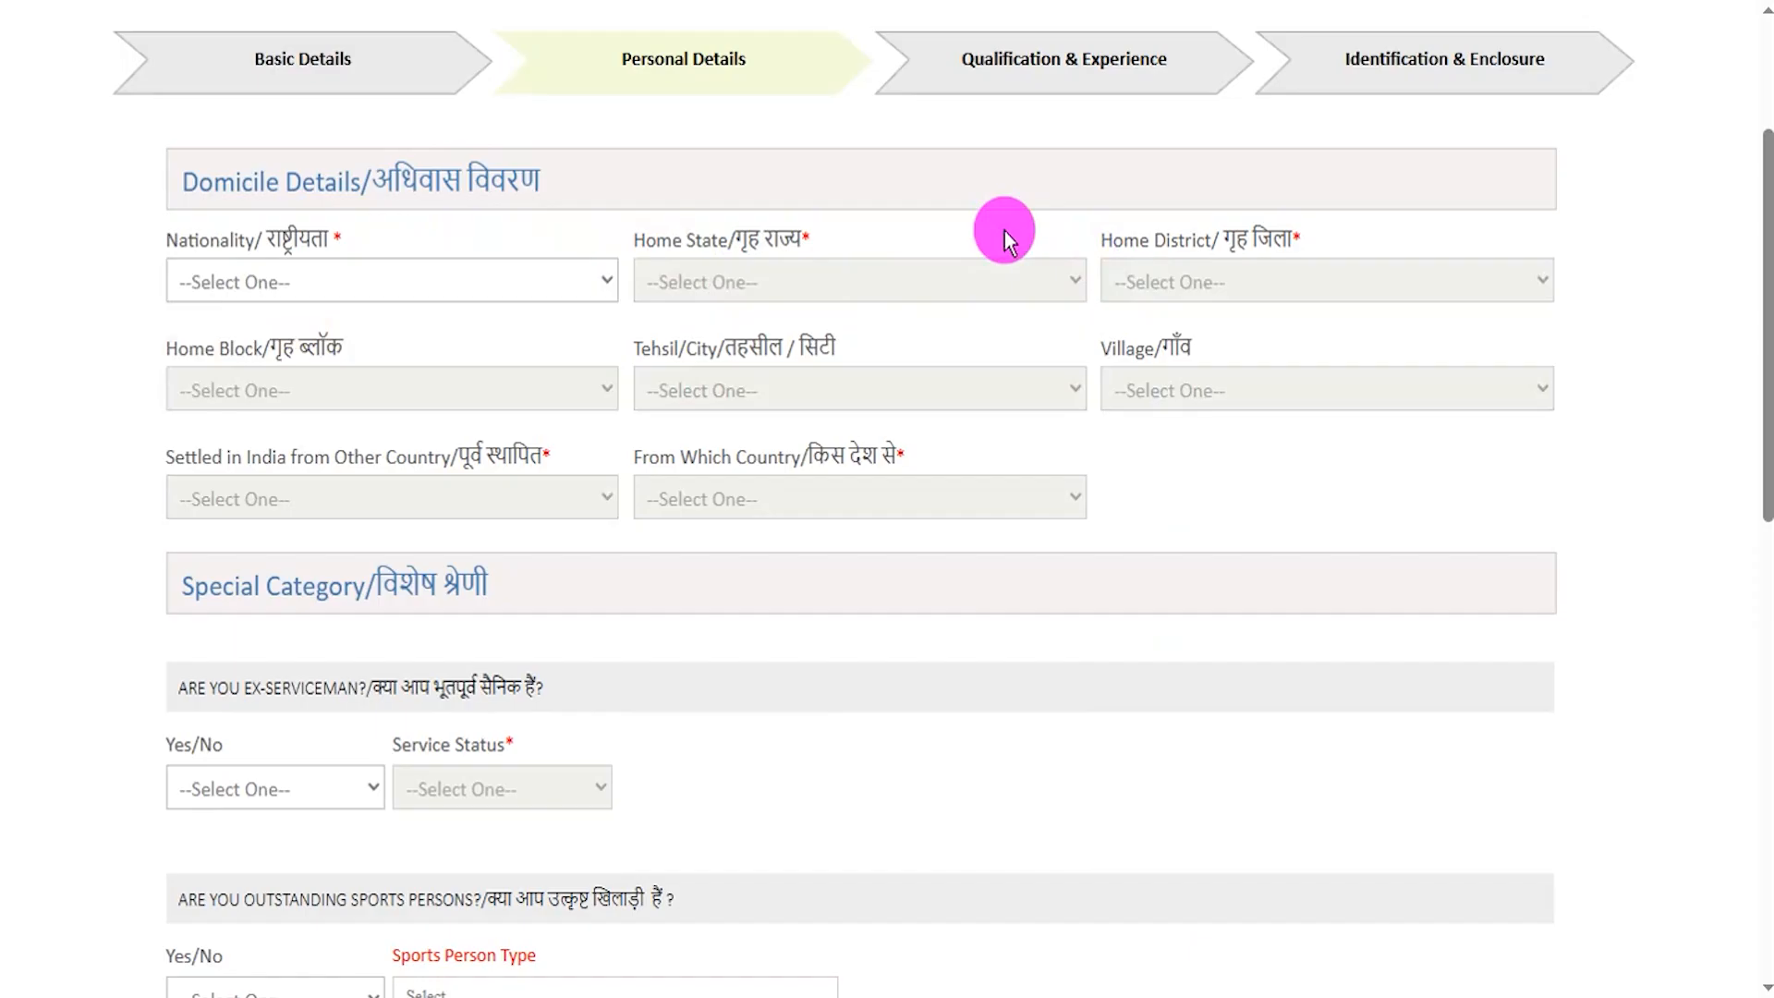
Step: Set Nationality to Indian and Home State to Uttar Pradesh in the Domicile Details
left_click_drag(739, 51, 784, 20)
left_click(257, 292)
left_click(253, 388)
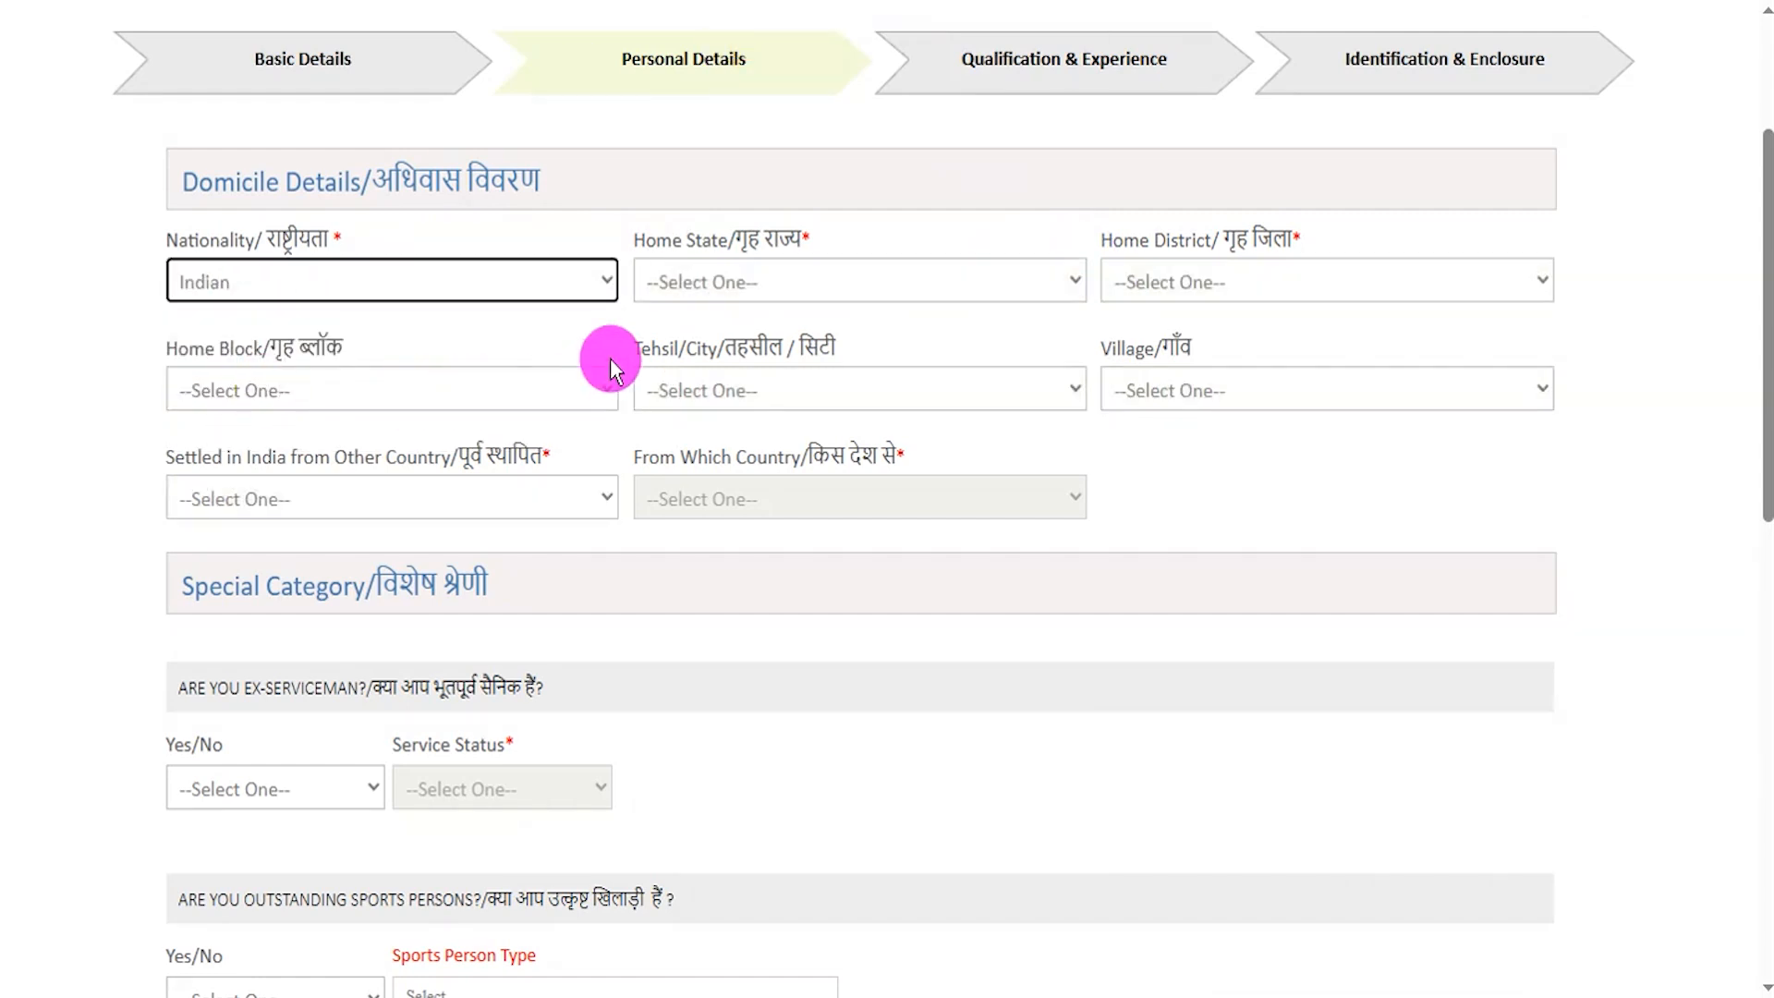
left_click(730, 284)
scroll(739, 831, "down", 5)
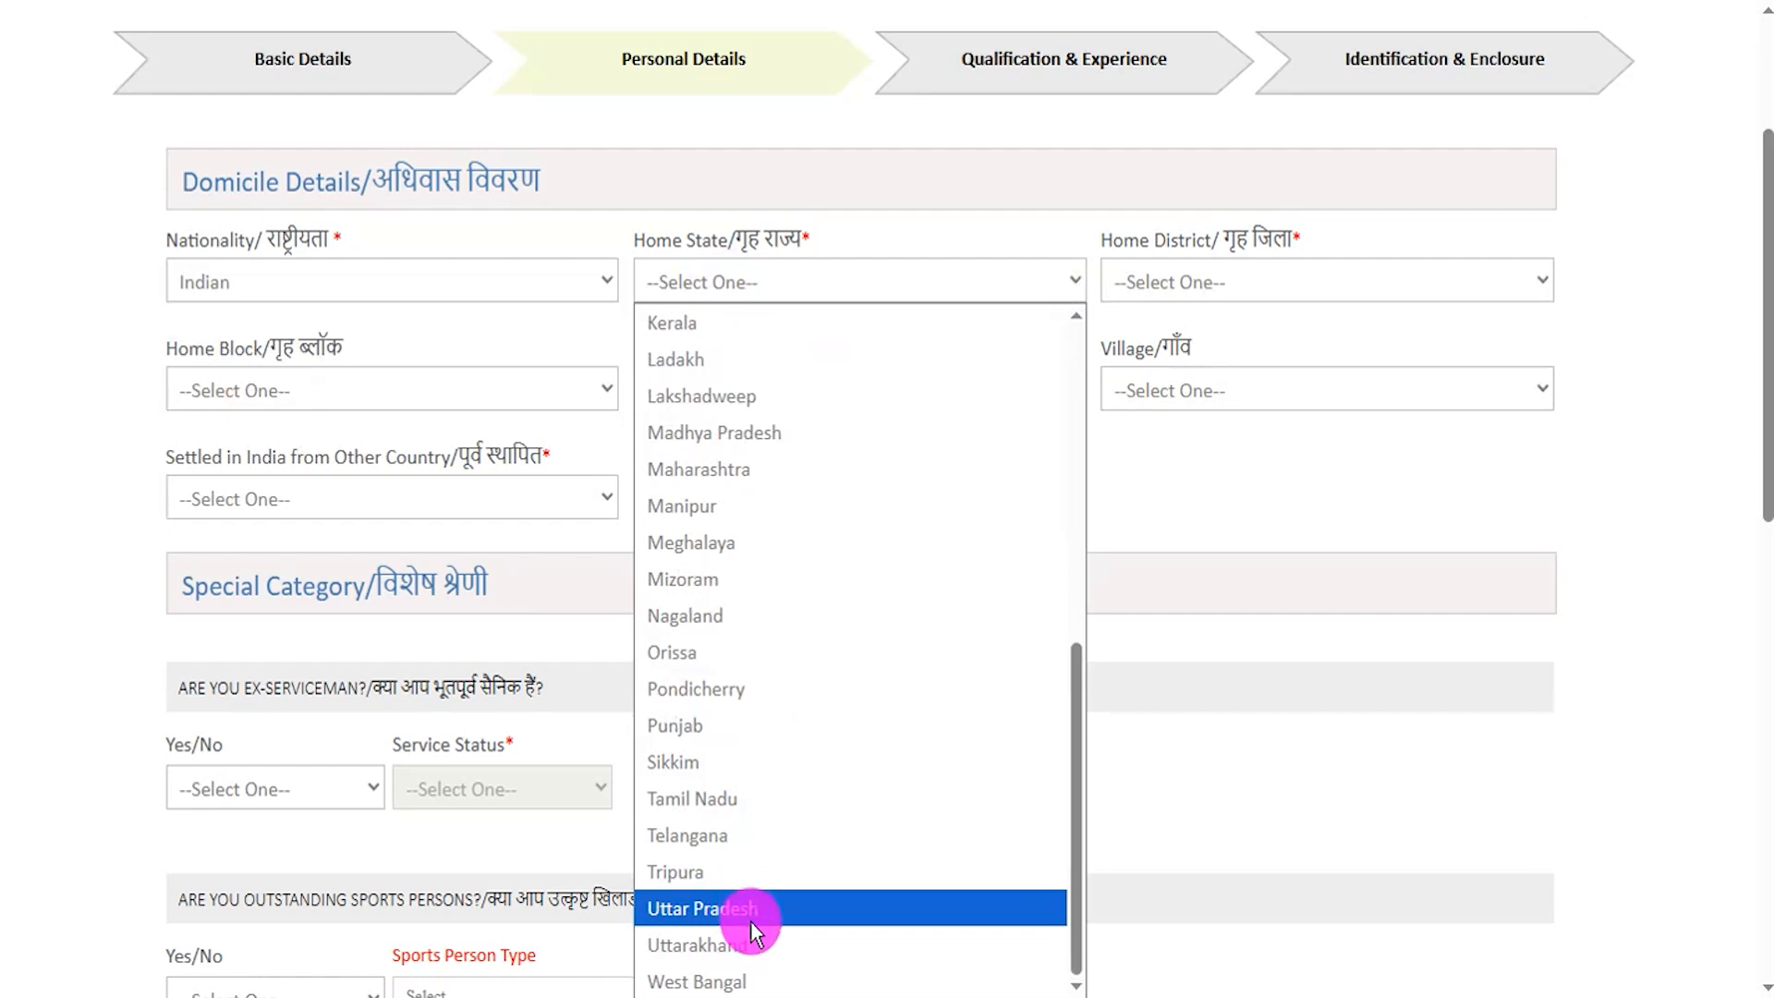
left_click(756, 910)
Step: Look through the available options for Home District, Home Block, Tehsil/City and Village
left_click(1221, 280)
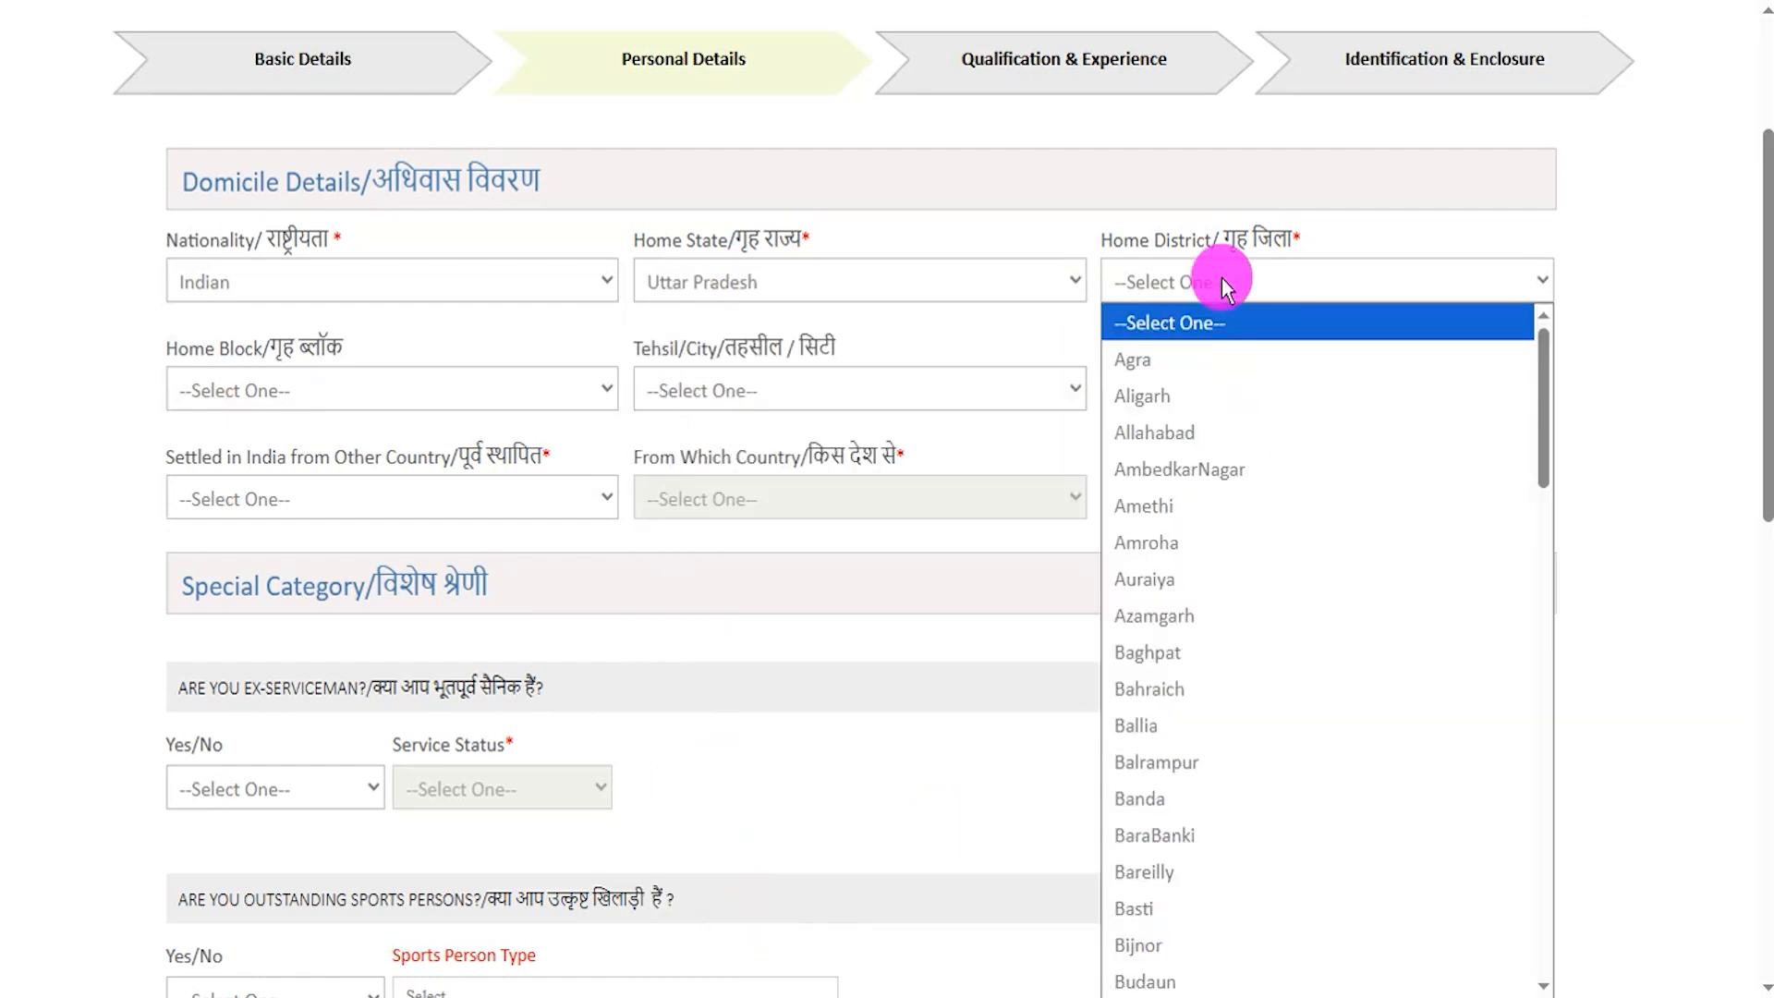
key("Down")
key("Down")
left_click(259, 385)
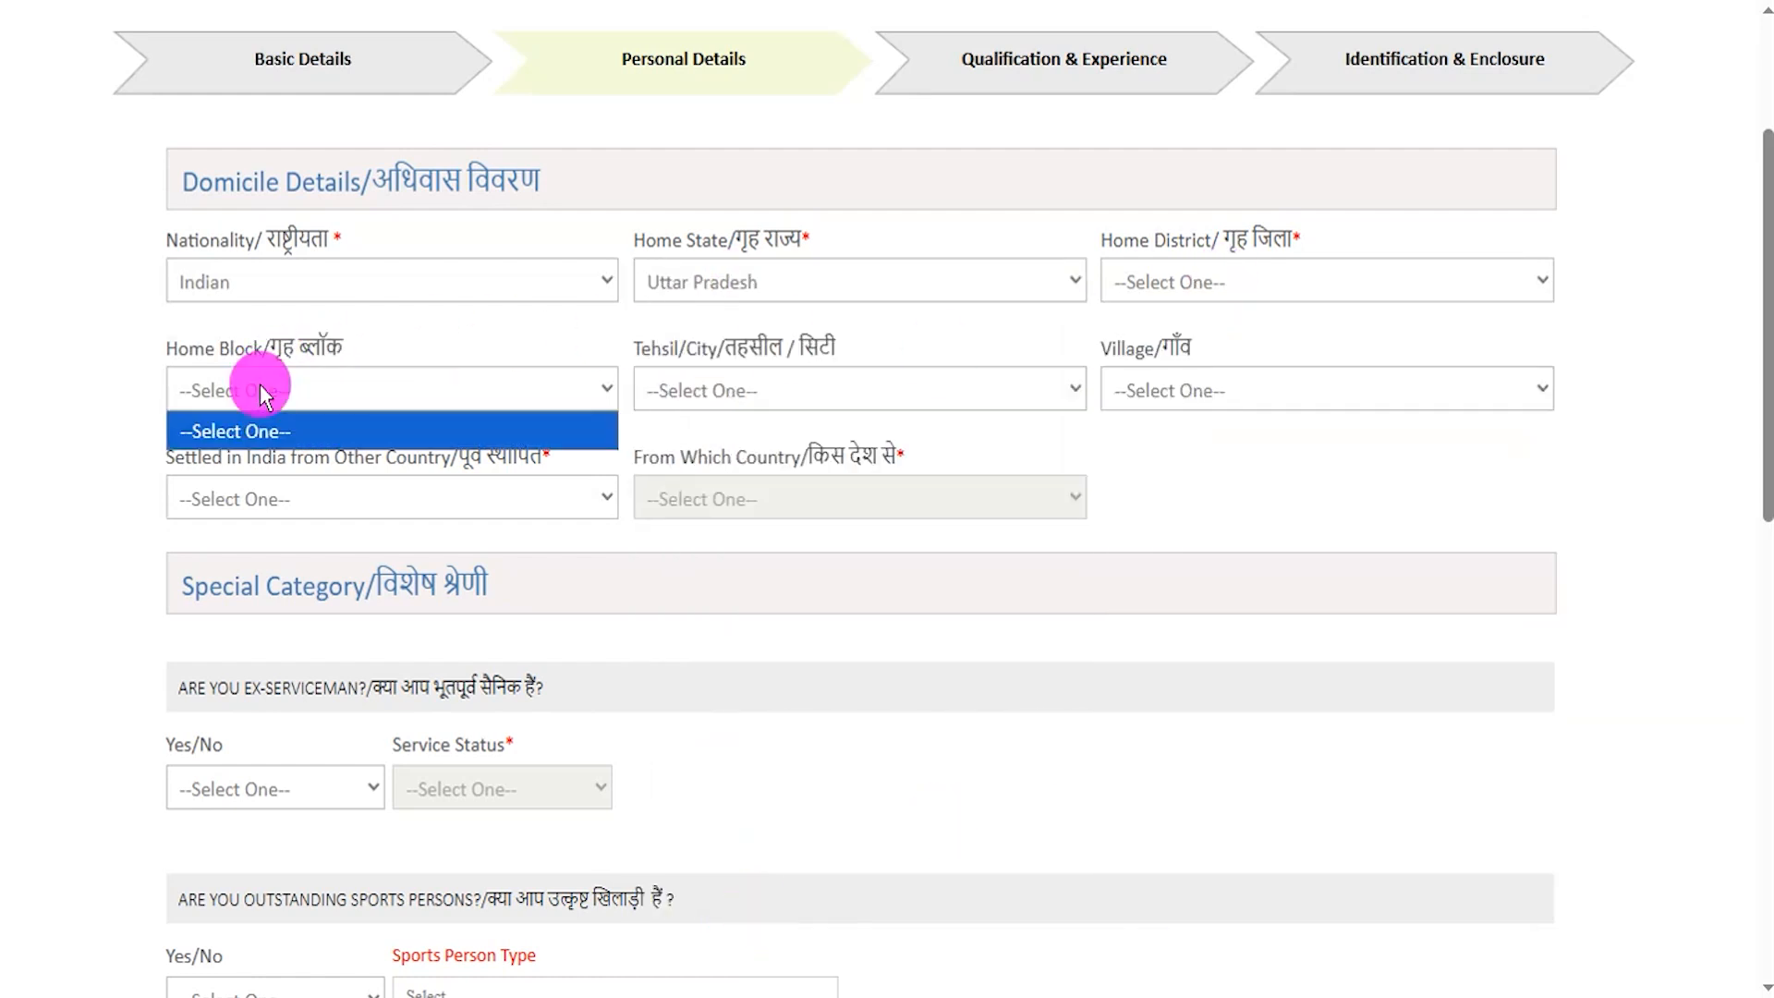
left_click(745, 386)
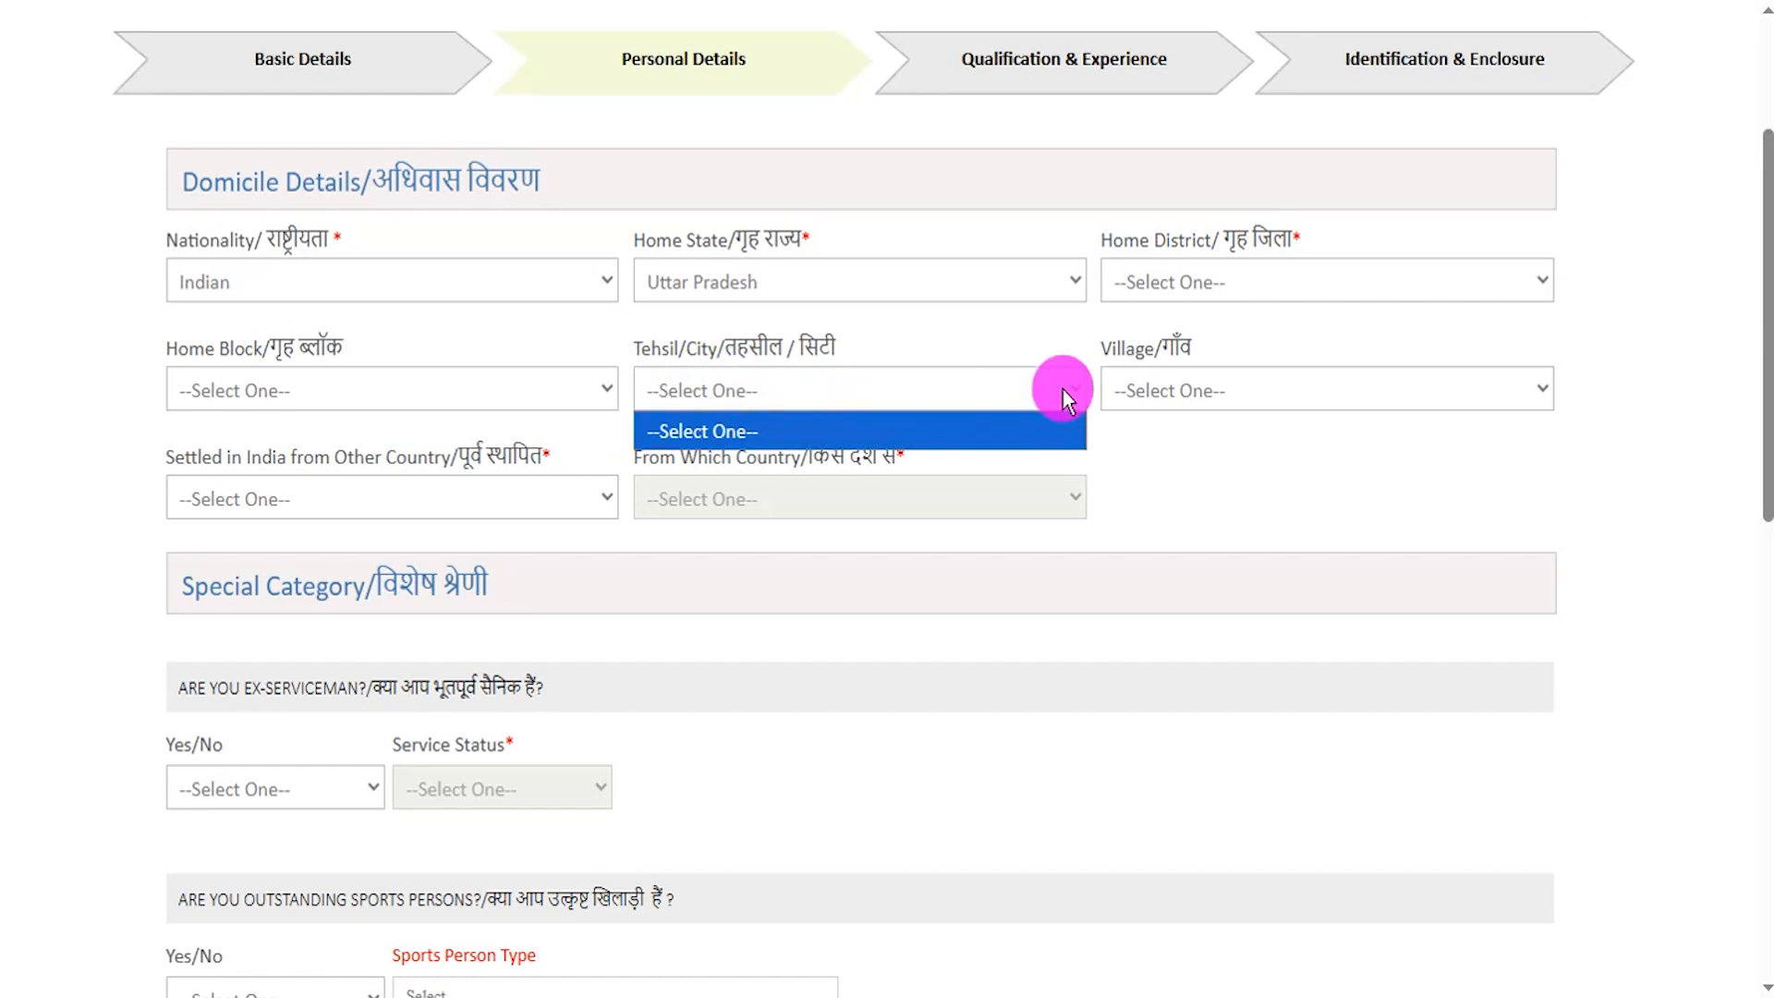
left_click(1157, 388)
left_click(791, 670)
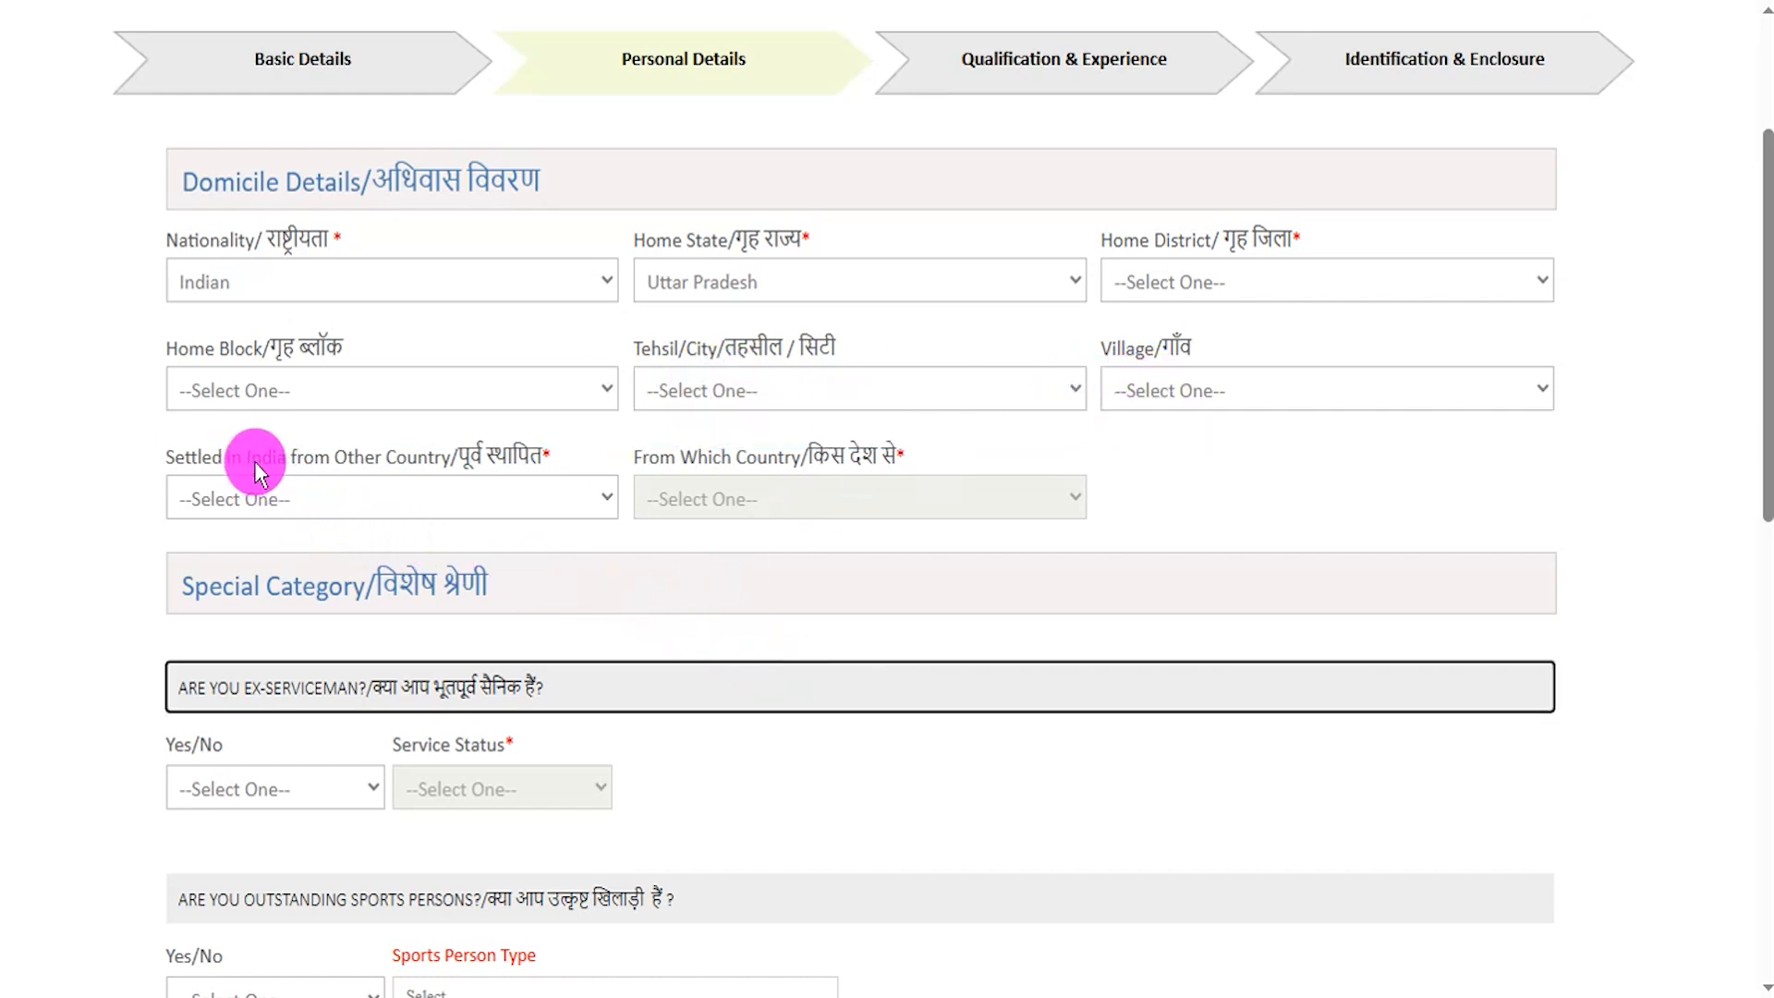
Step: Try answering Yes to Settled in India from Other Country and view the options for the country of origin
left_click(346, 501)
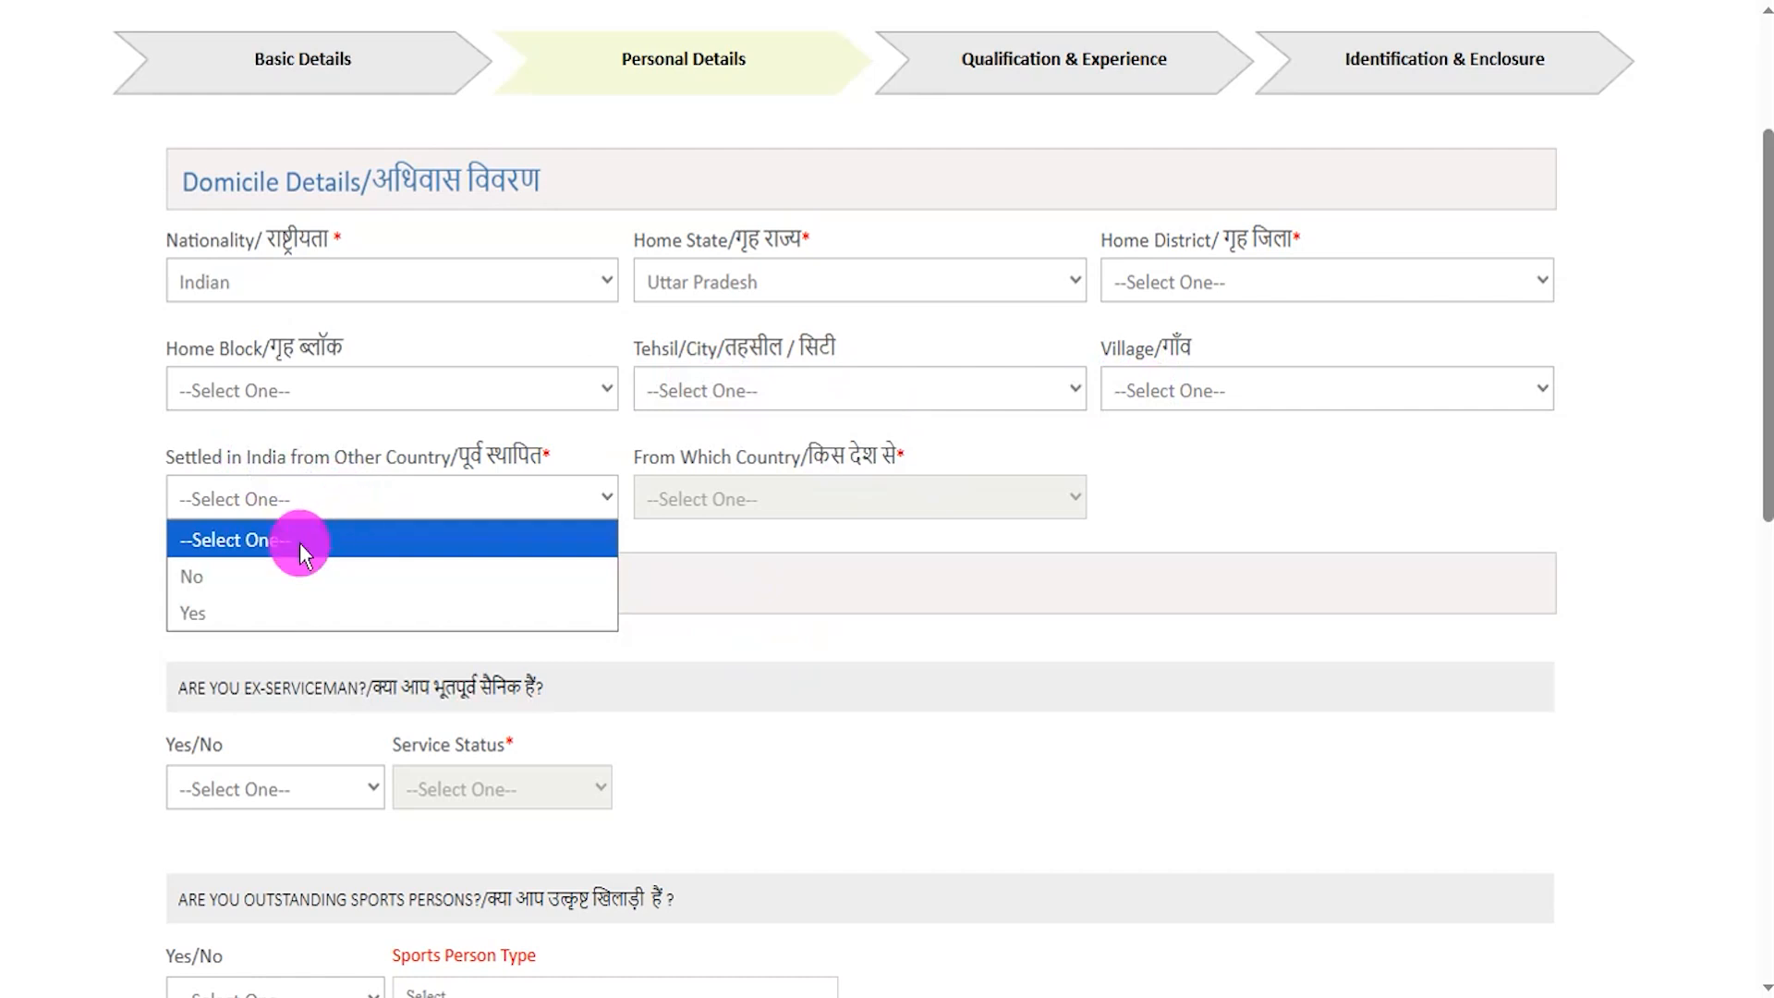
left_click(275, 610)
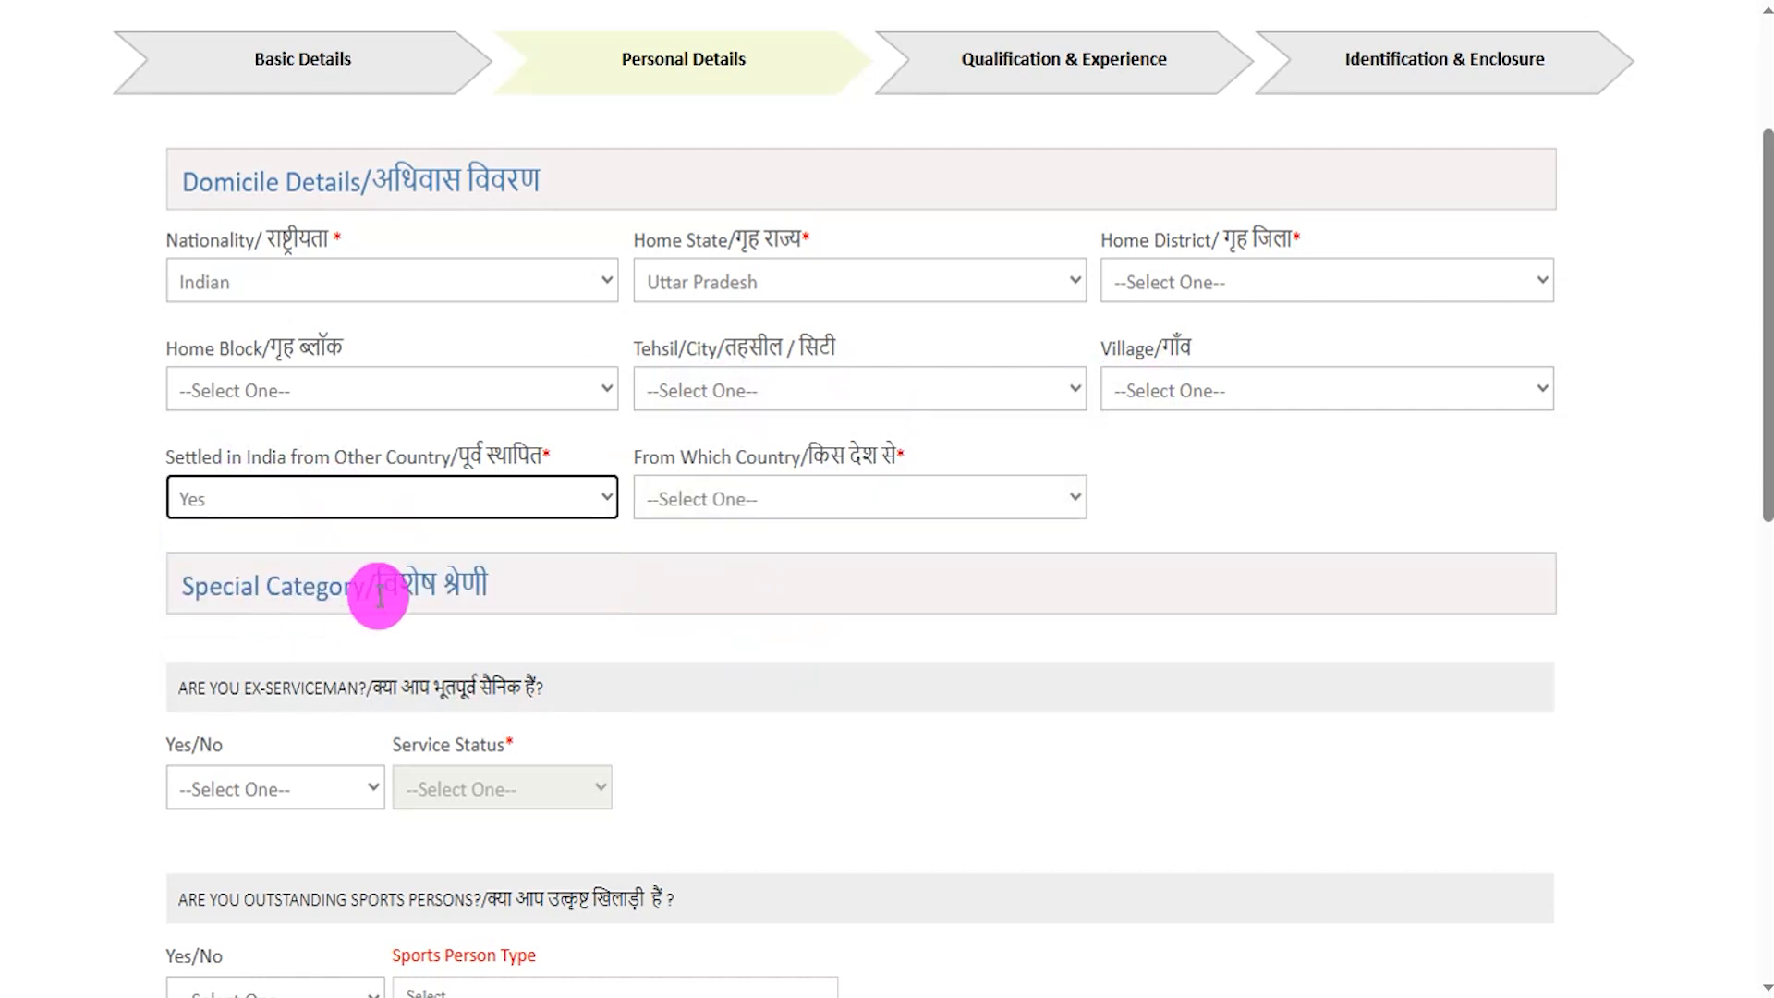
left_click(779, 499)
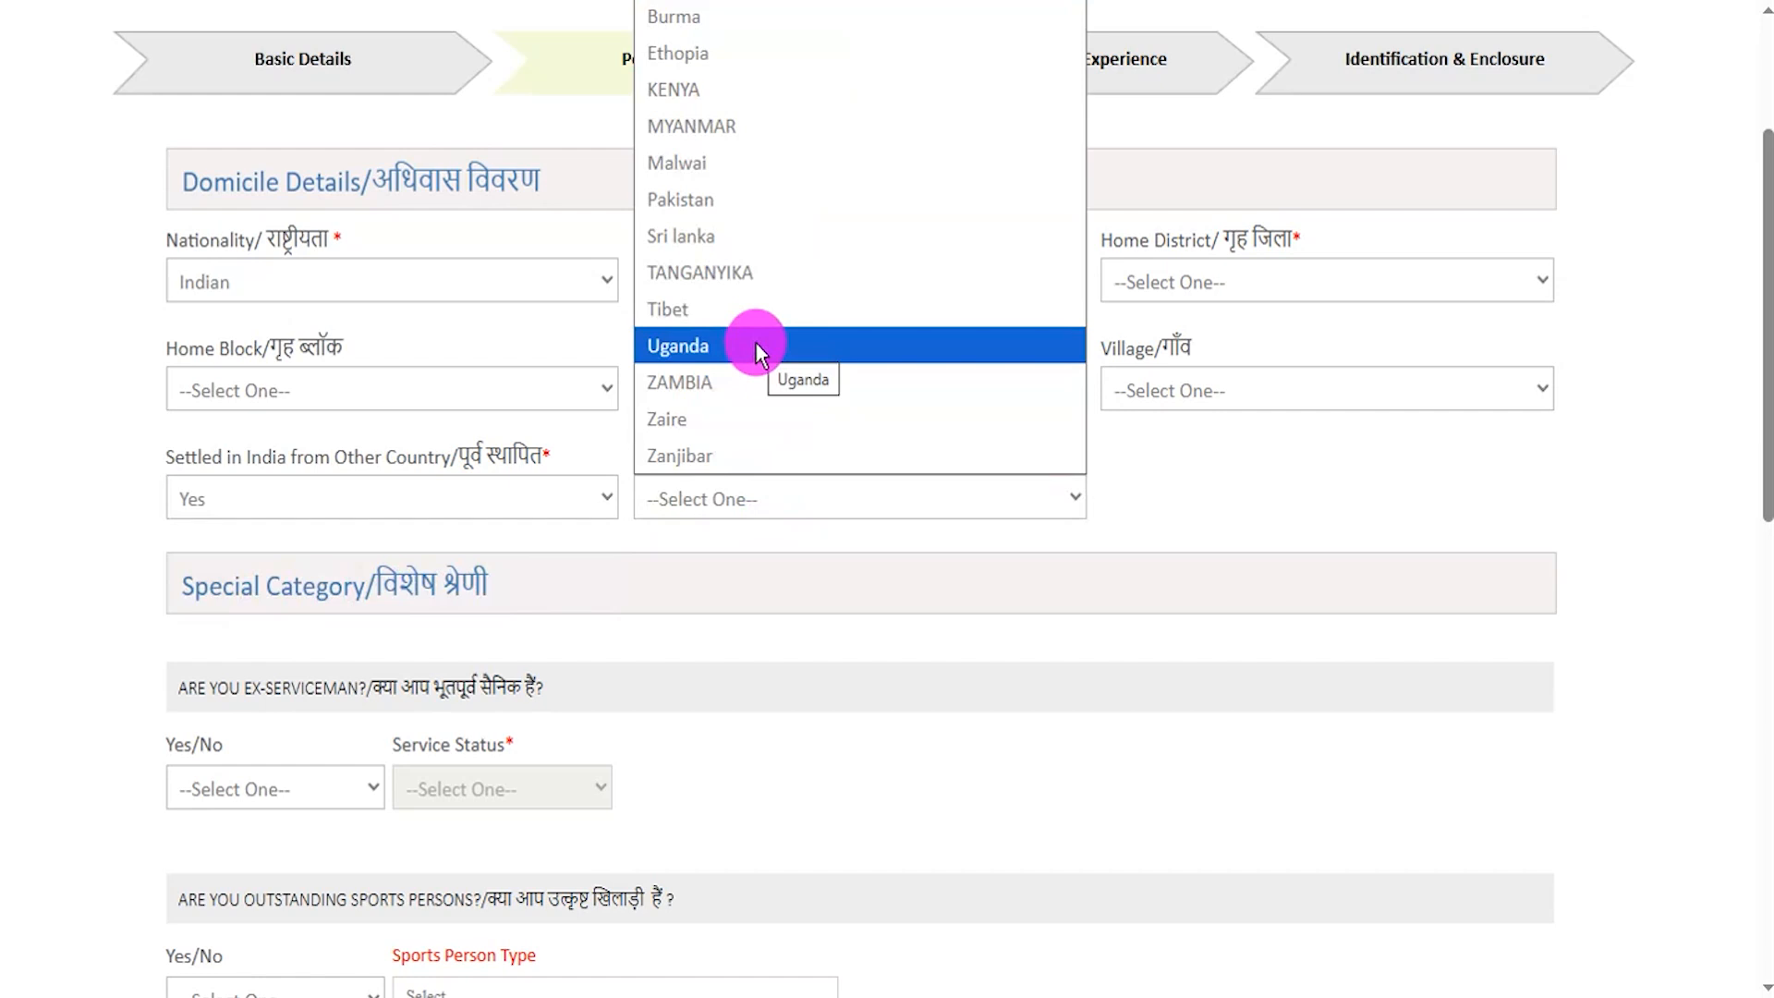
Step: Set Settled in India from Other Country to No
left_click(497, 505)
left_click(236, 575)
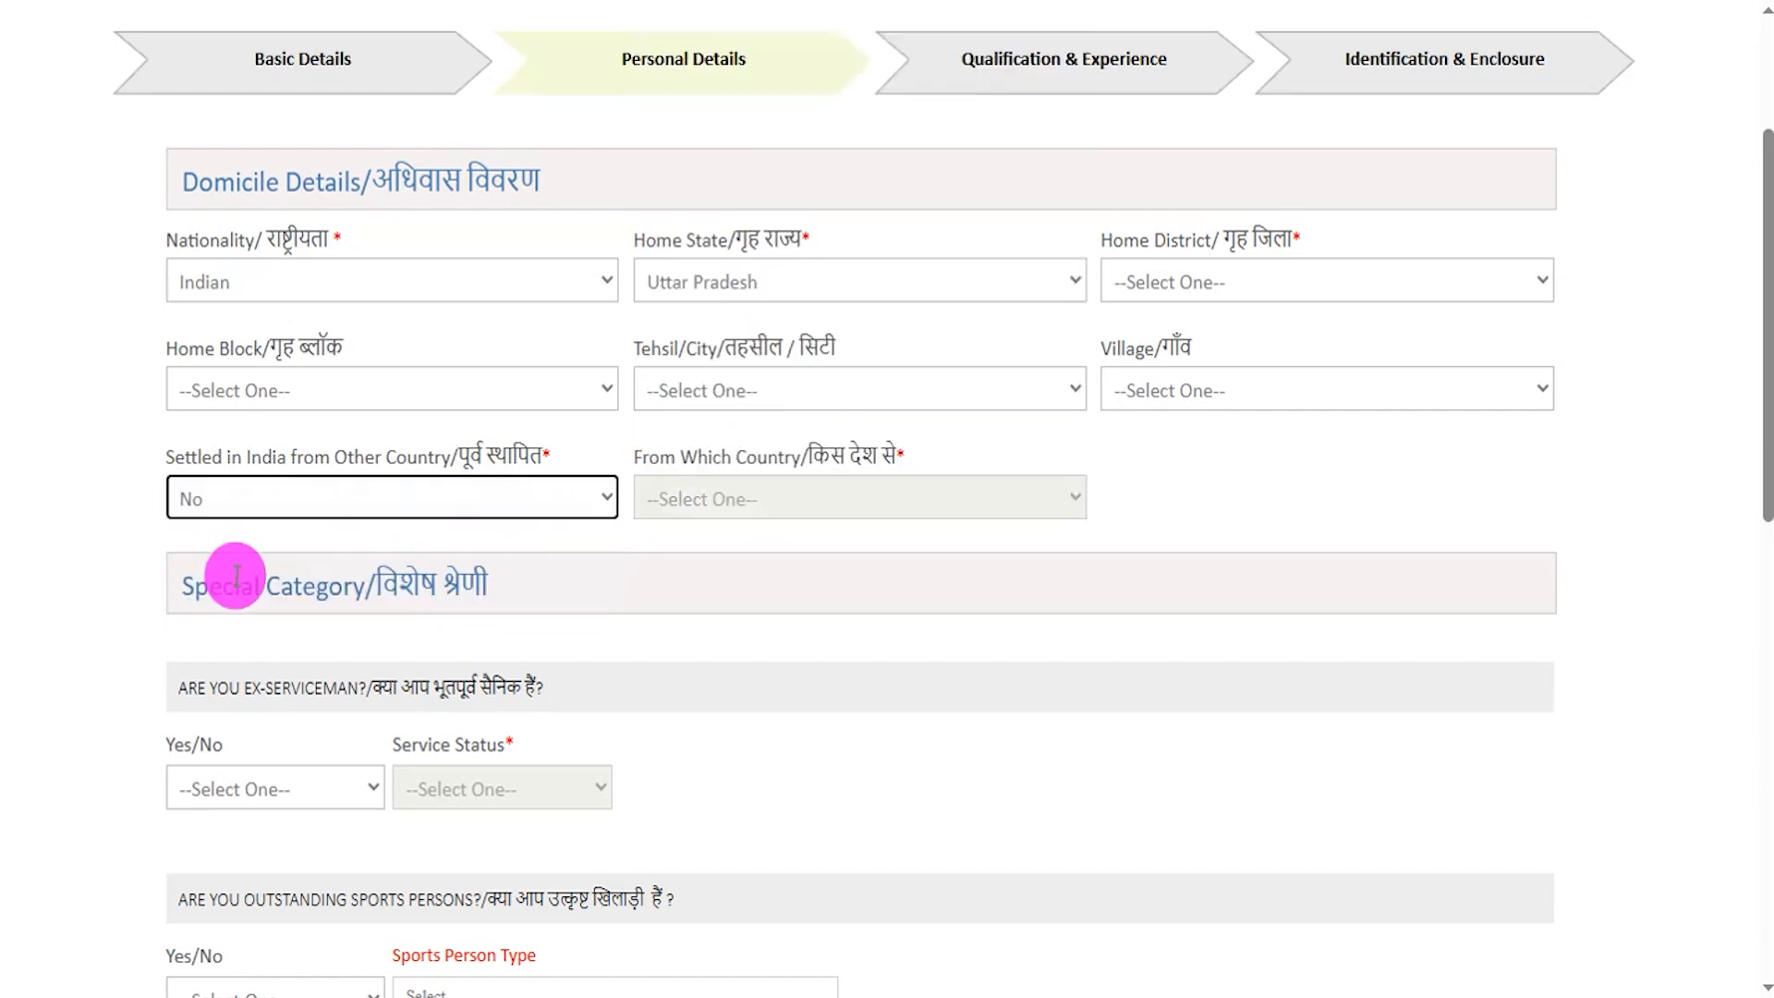
left_click(736, 737)
Step: Try answering Yes to the ex-serviceman question and view the Service Status options
scroll(735, 739, "down", 3)
left_click_drag(246, 417, 479, 411)
left_click(242, 503)
left_click(209, 638)
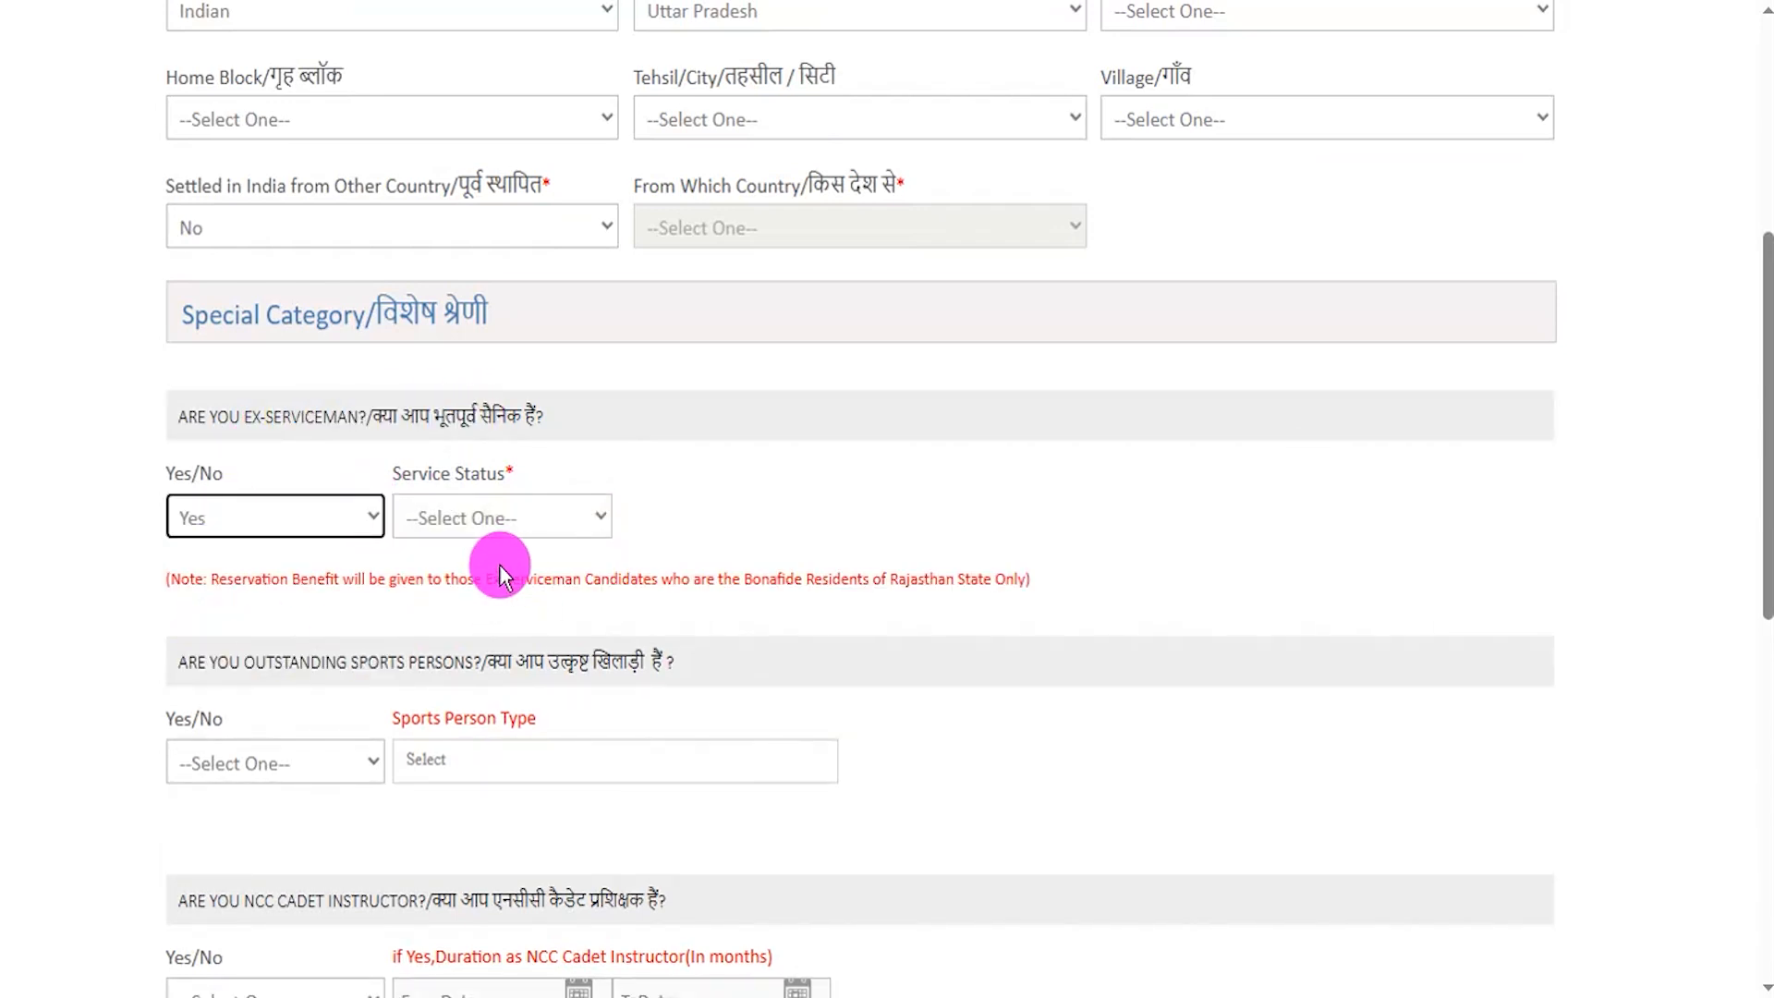
left_click(484, 534)
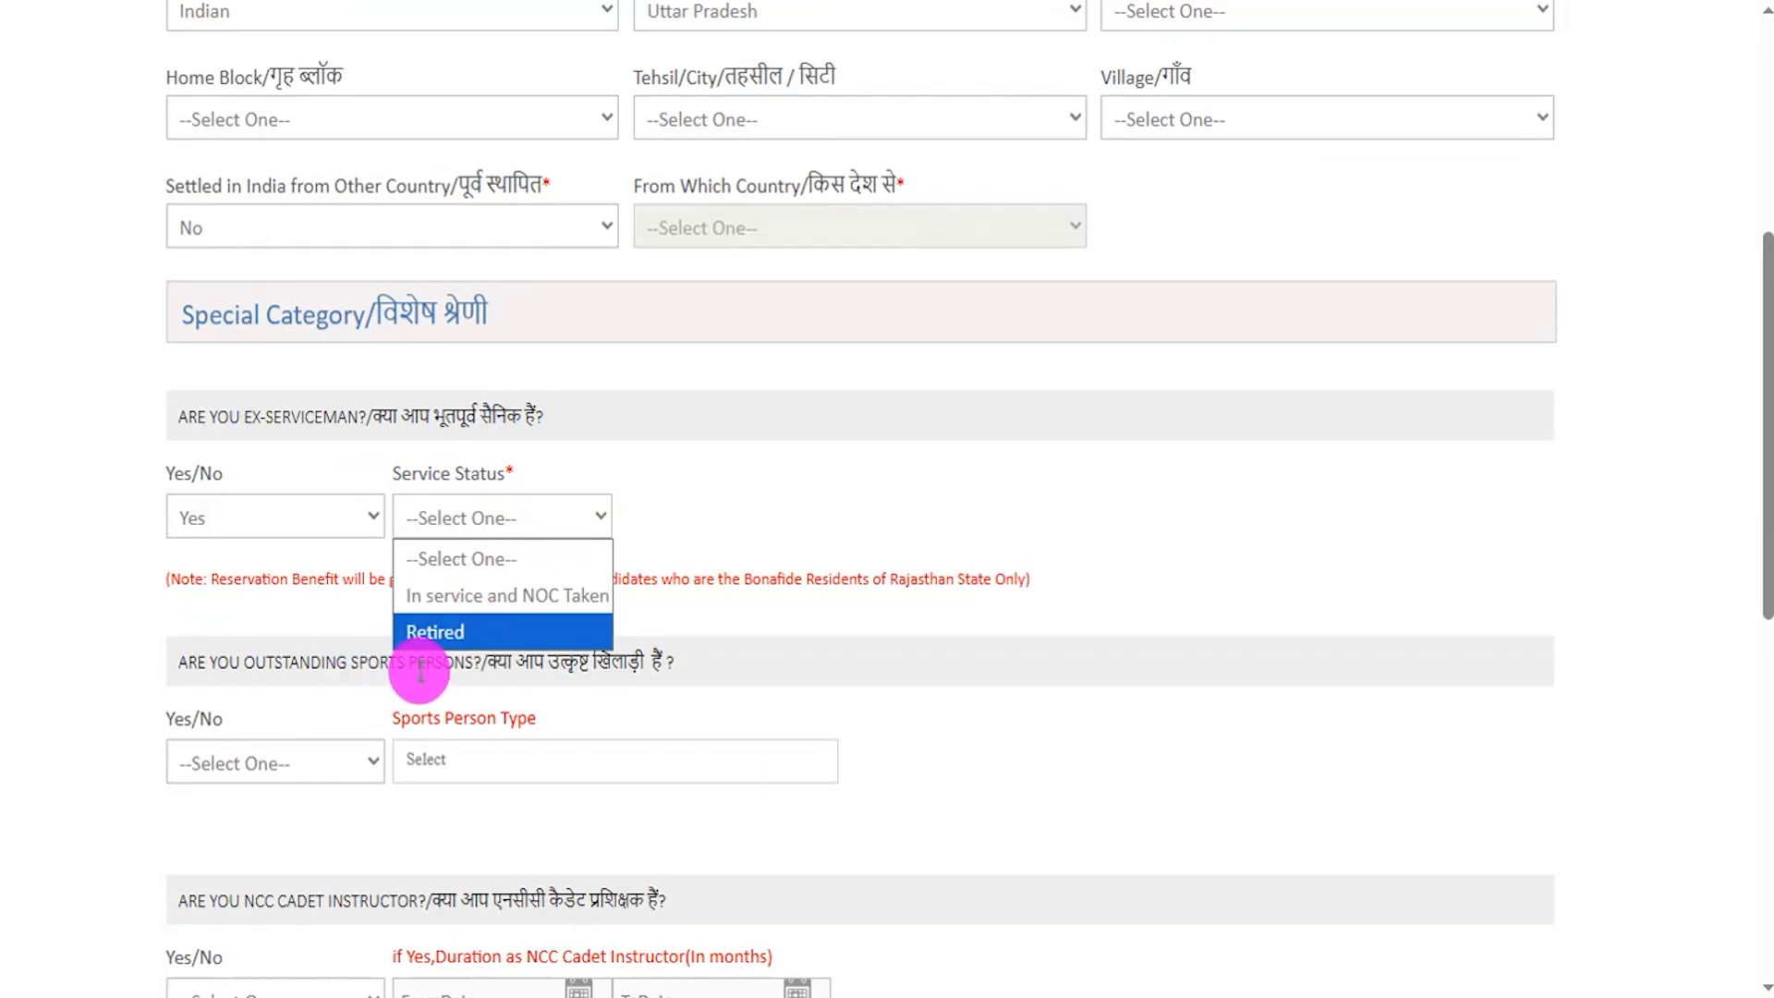
Step: Answer No to the ex-serviceman question
left_click(281, 515)
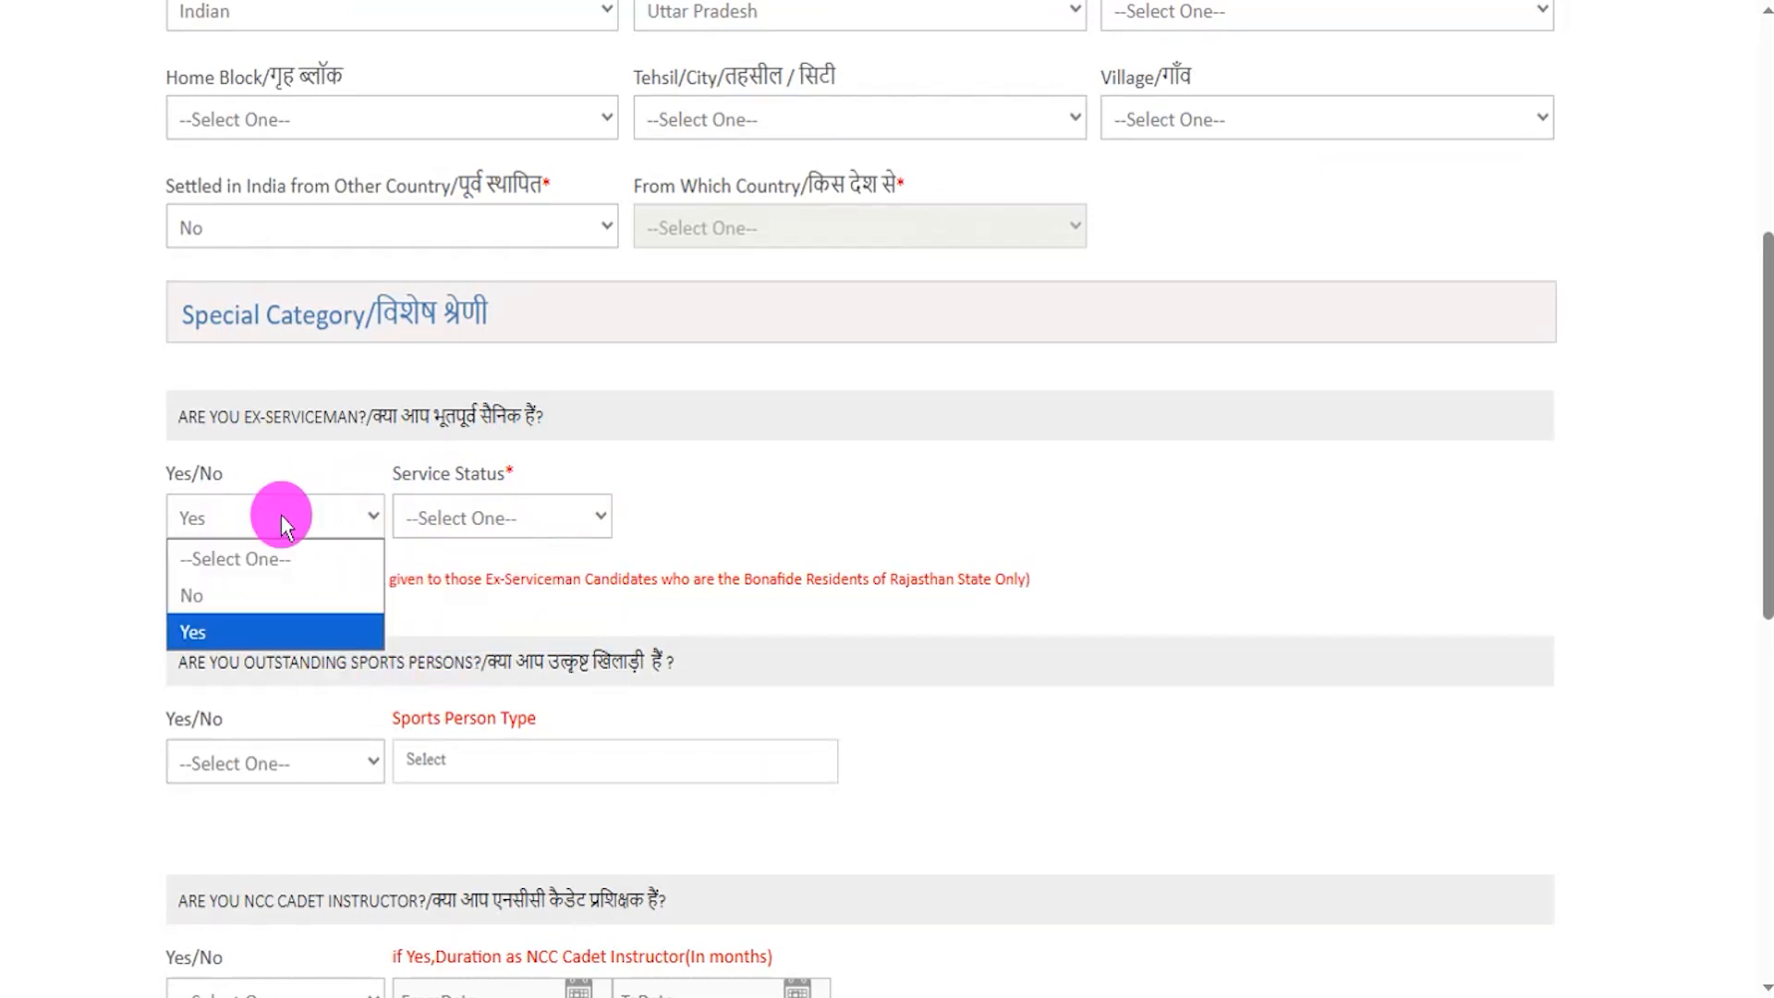
left_click(237, 595)
Step: Try answering Yes to the outstanding sports person question and view the Sports Person Type options
scroll(415, 563, "down", 3)
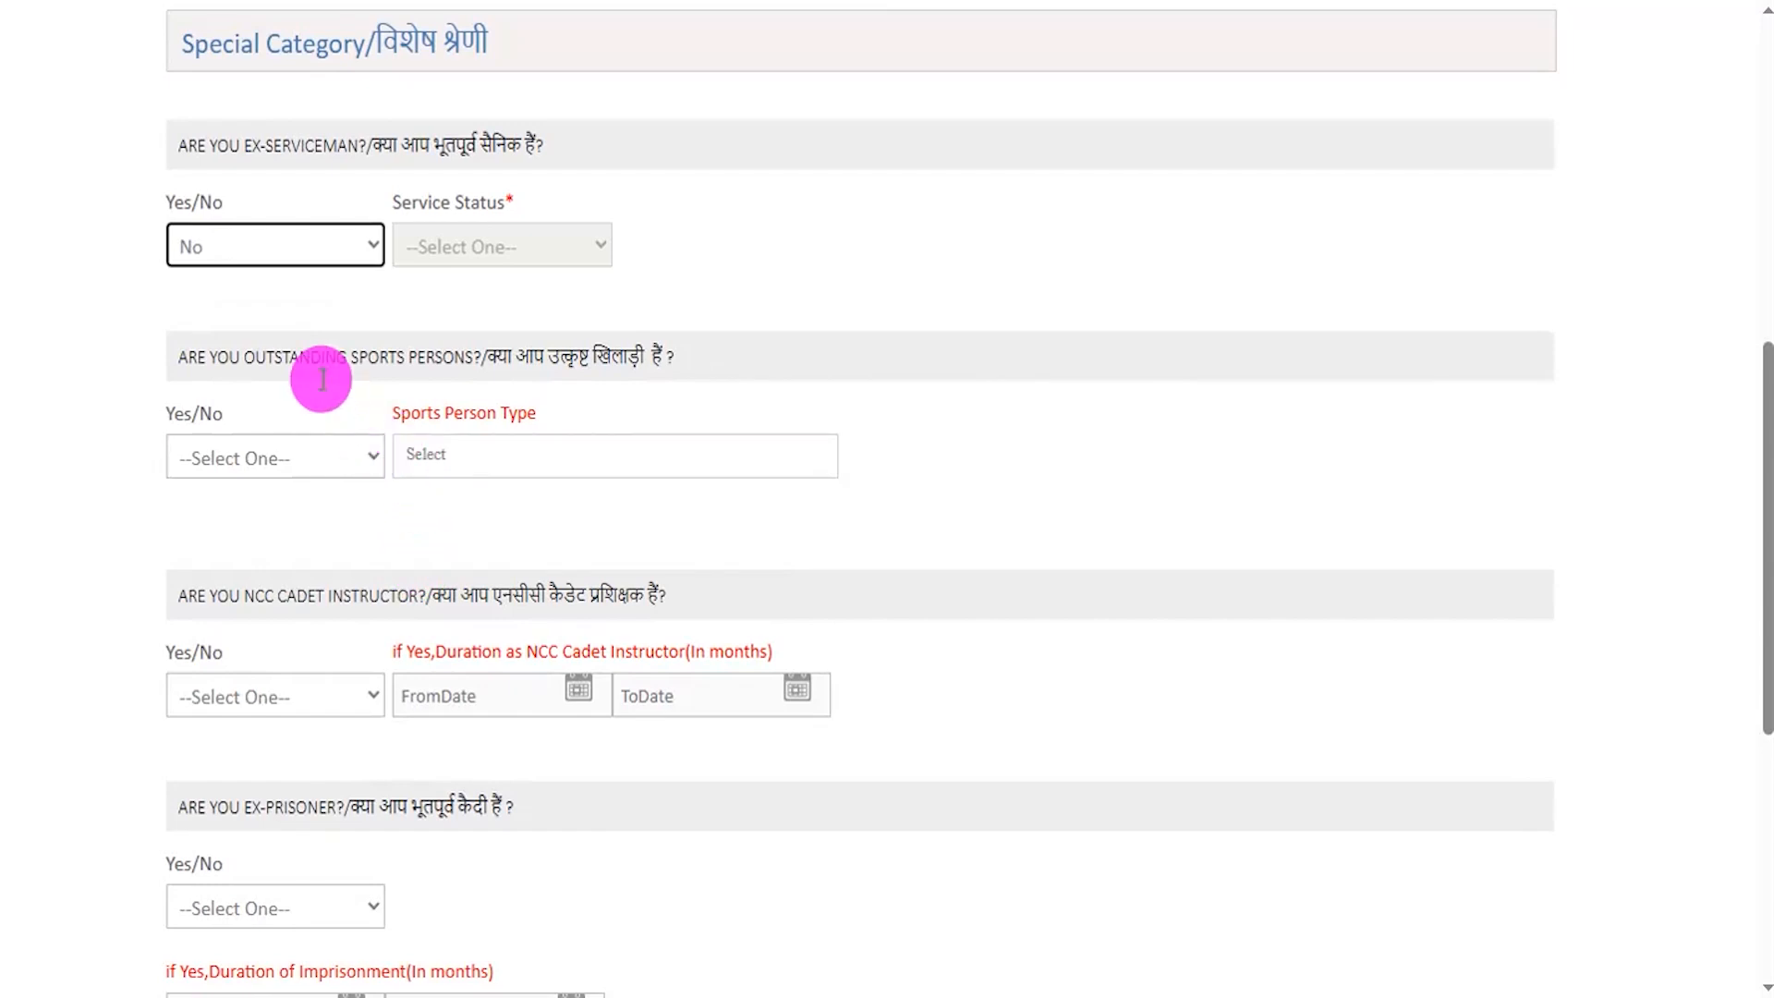
left_click_drag(209, 357, 587, 359)
left_click(268, 480)
left_click(214, 569)
left_click(473, 472)
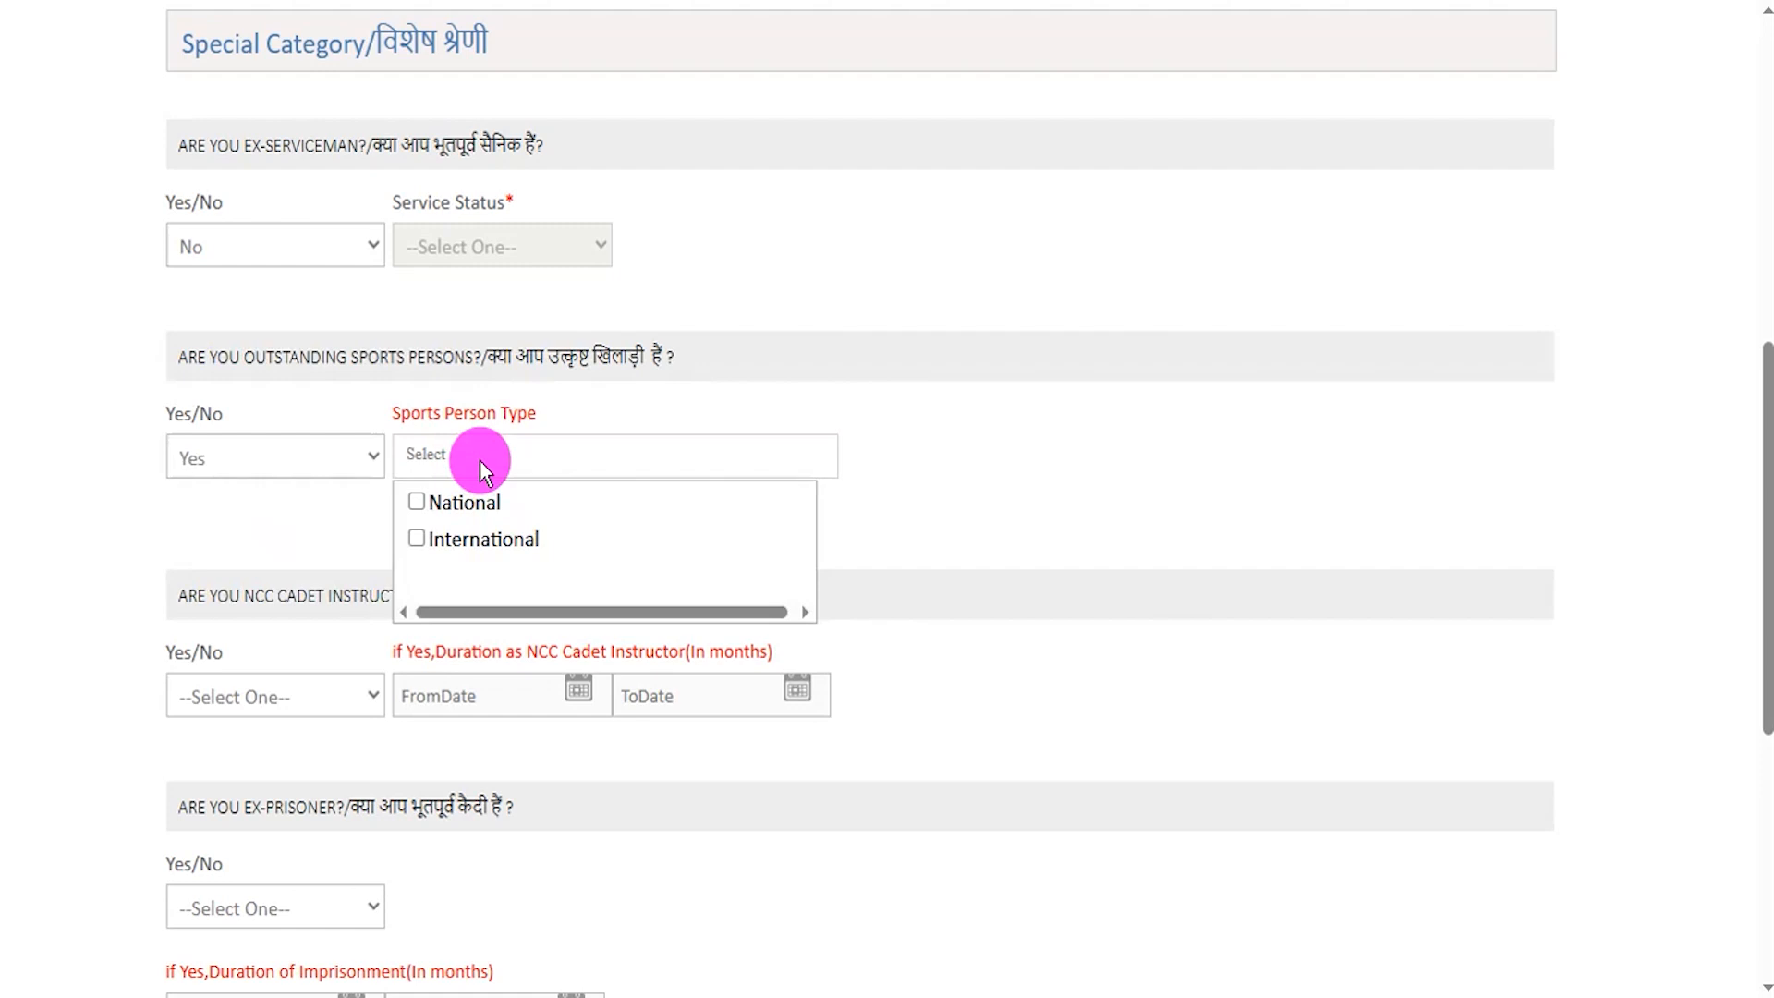
Step: Answer No to the outstanding sports person question
left_click(257, 462)
left_click(218, 530)
Step: Try answering Yes to the NCC cadet instructor question and check its from and to date fields
scroll(447, 532, "down", 4)
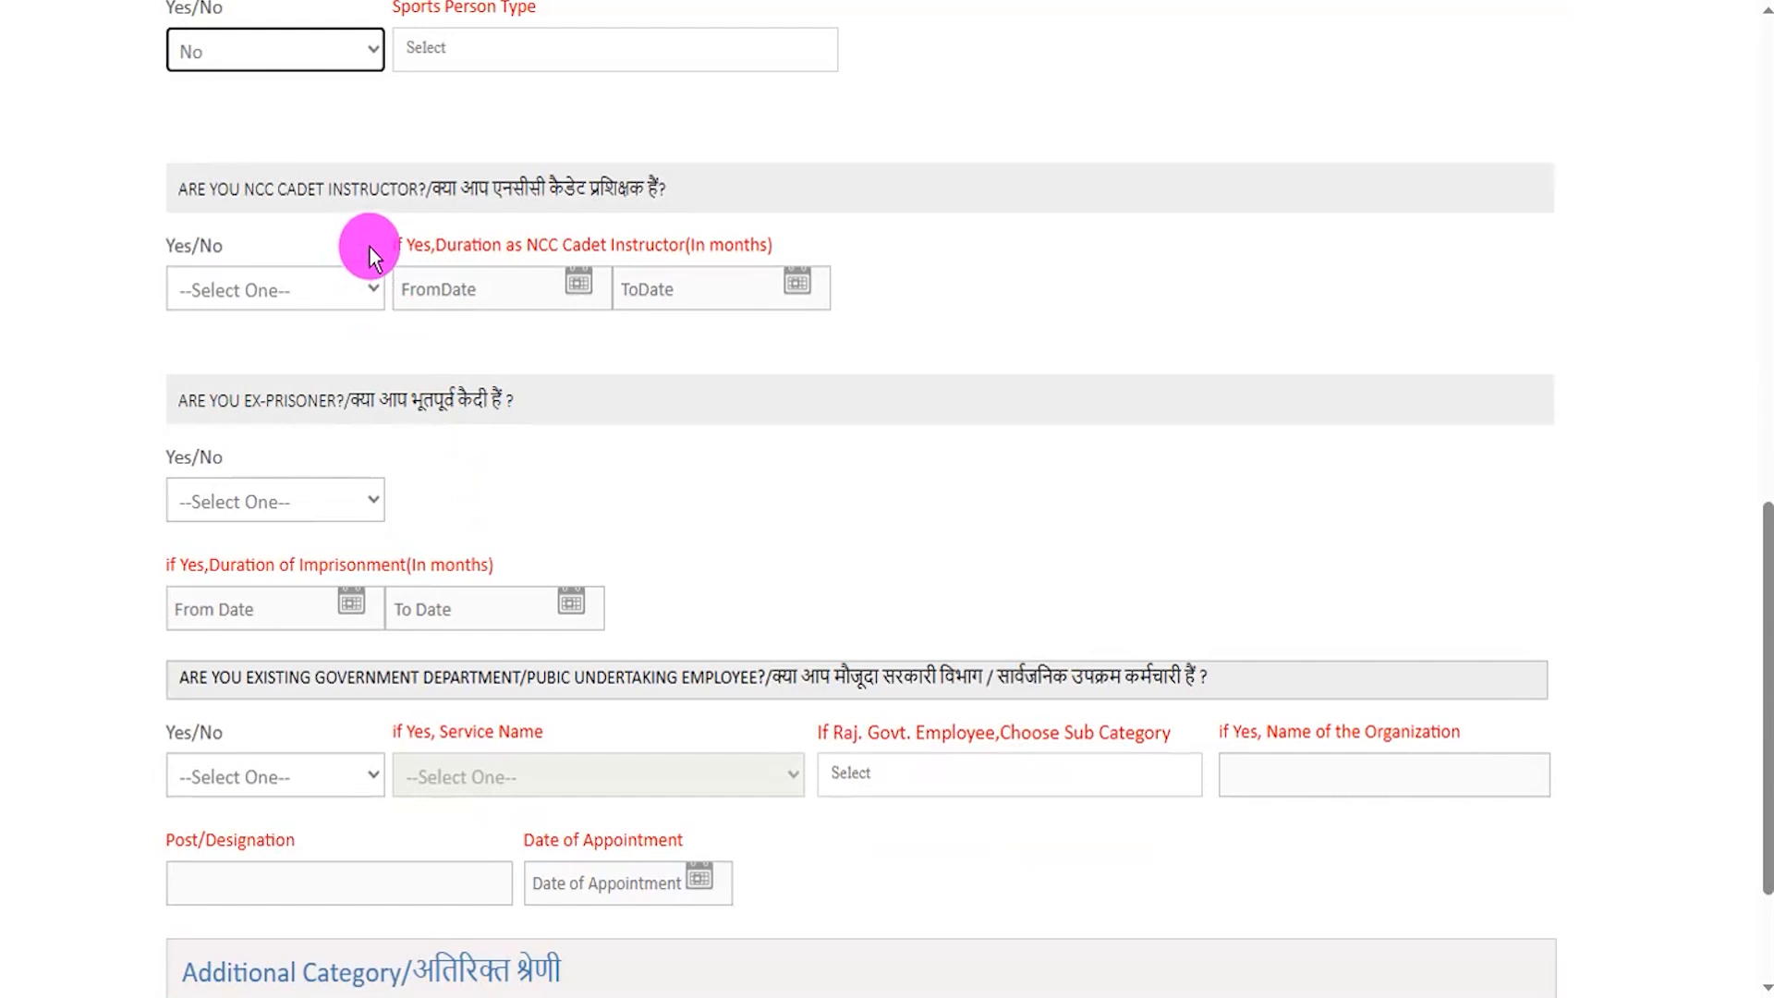
left_click_drag(439, 191, 624, 188)
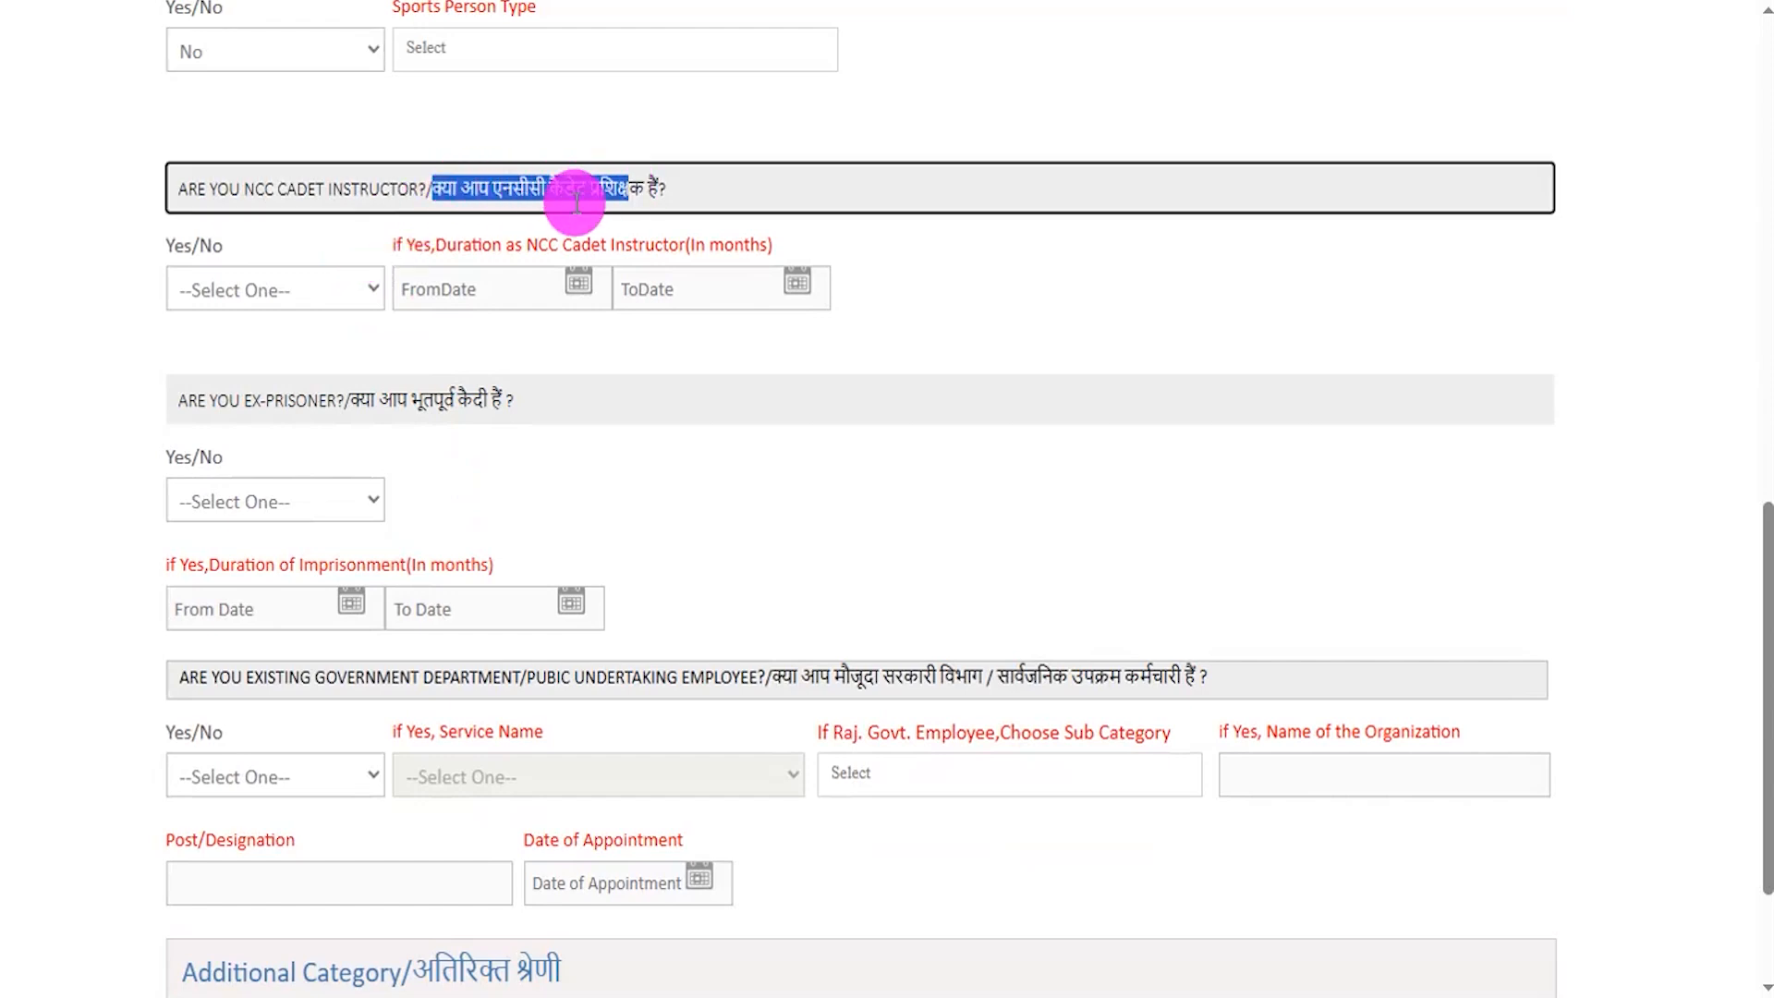
left_click(224, 290)
left_click(206, 402)
left_click(568, 284)
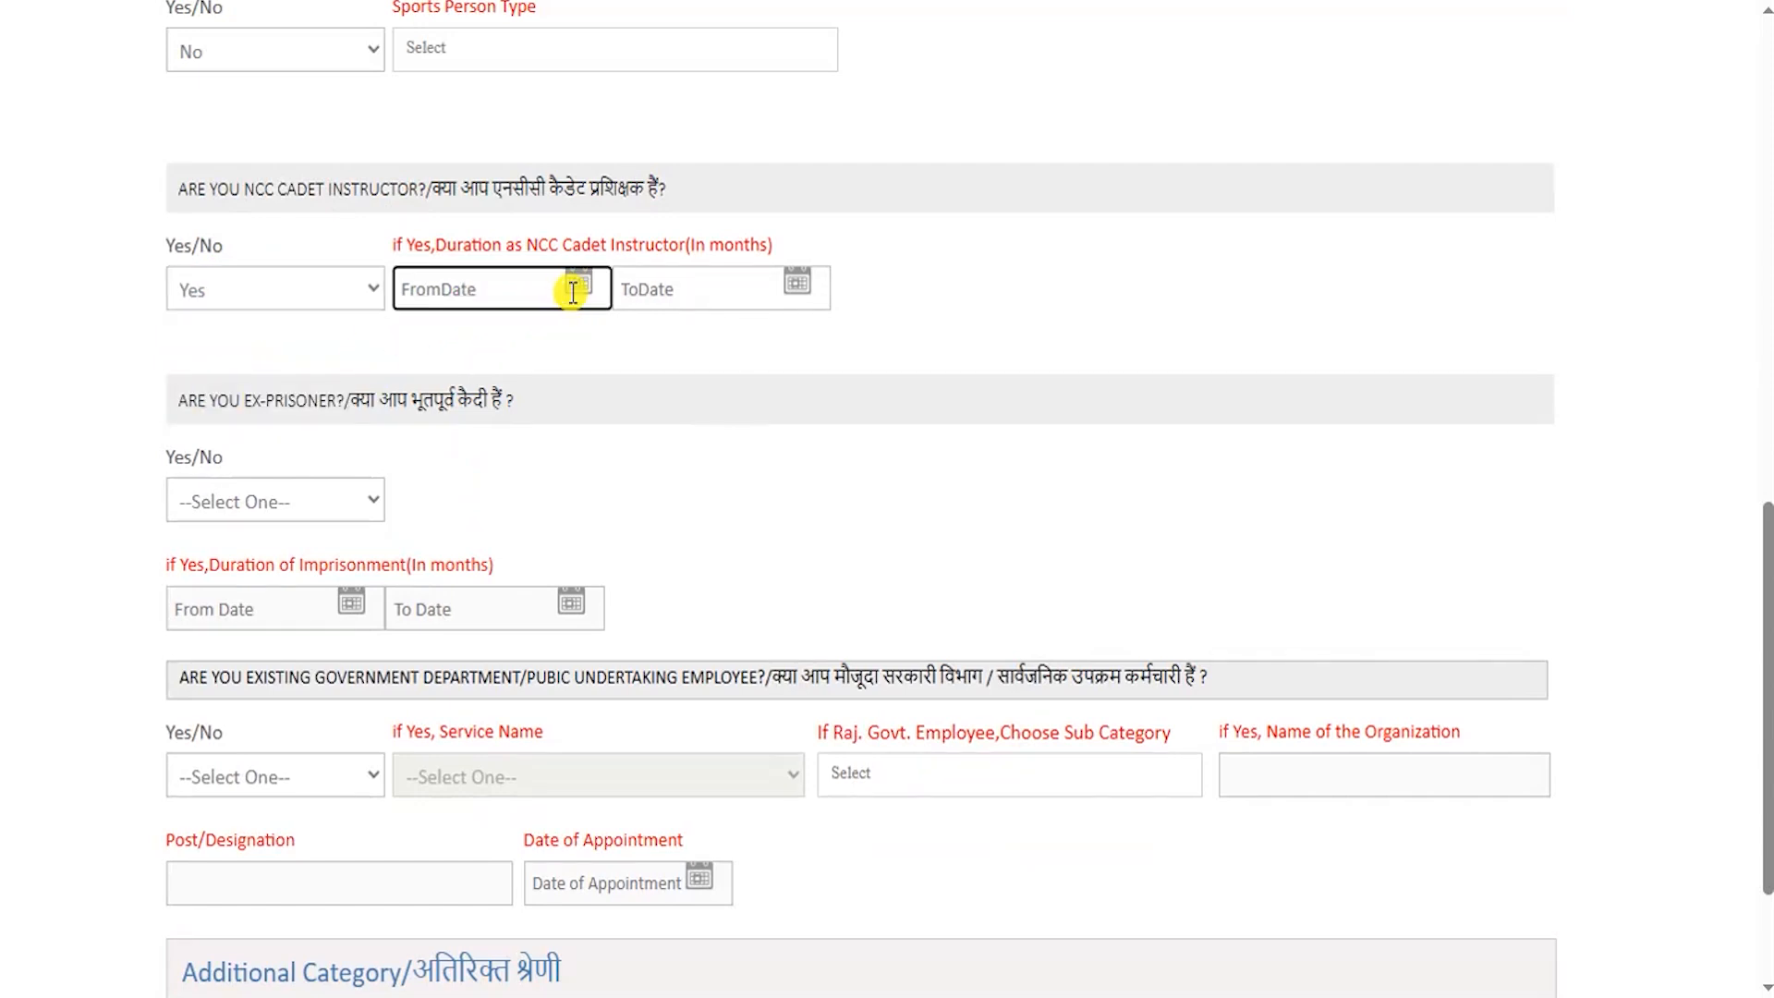
left_click(796, 282)
left_click(1144, 380)
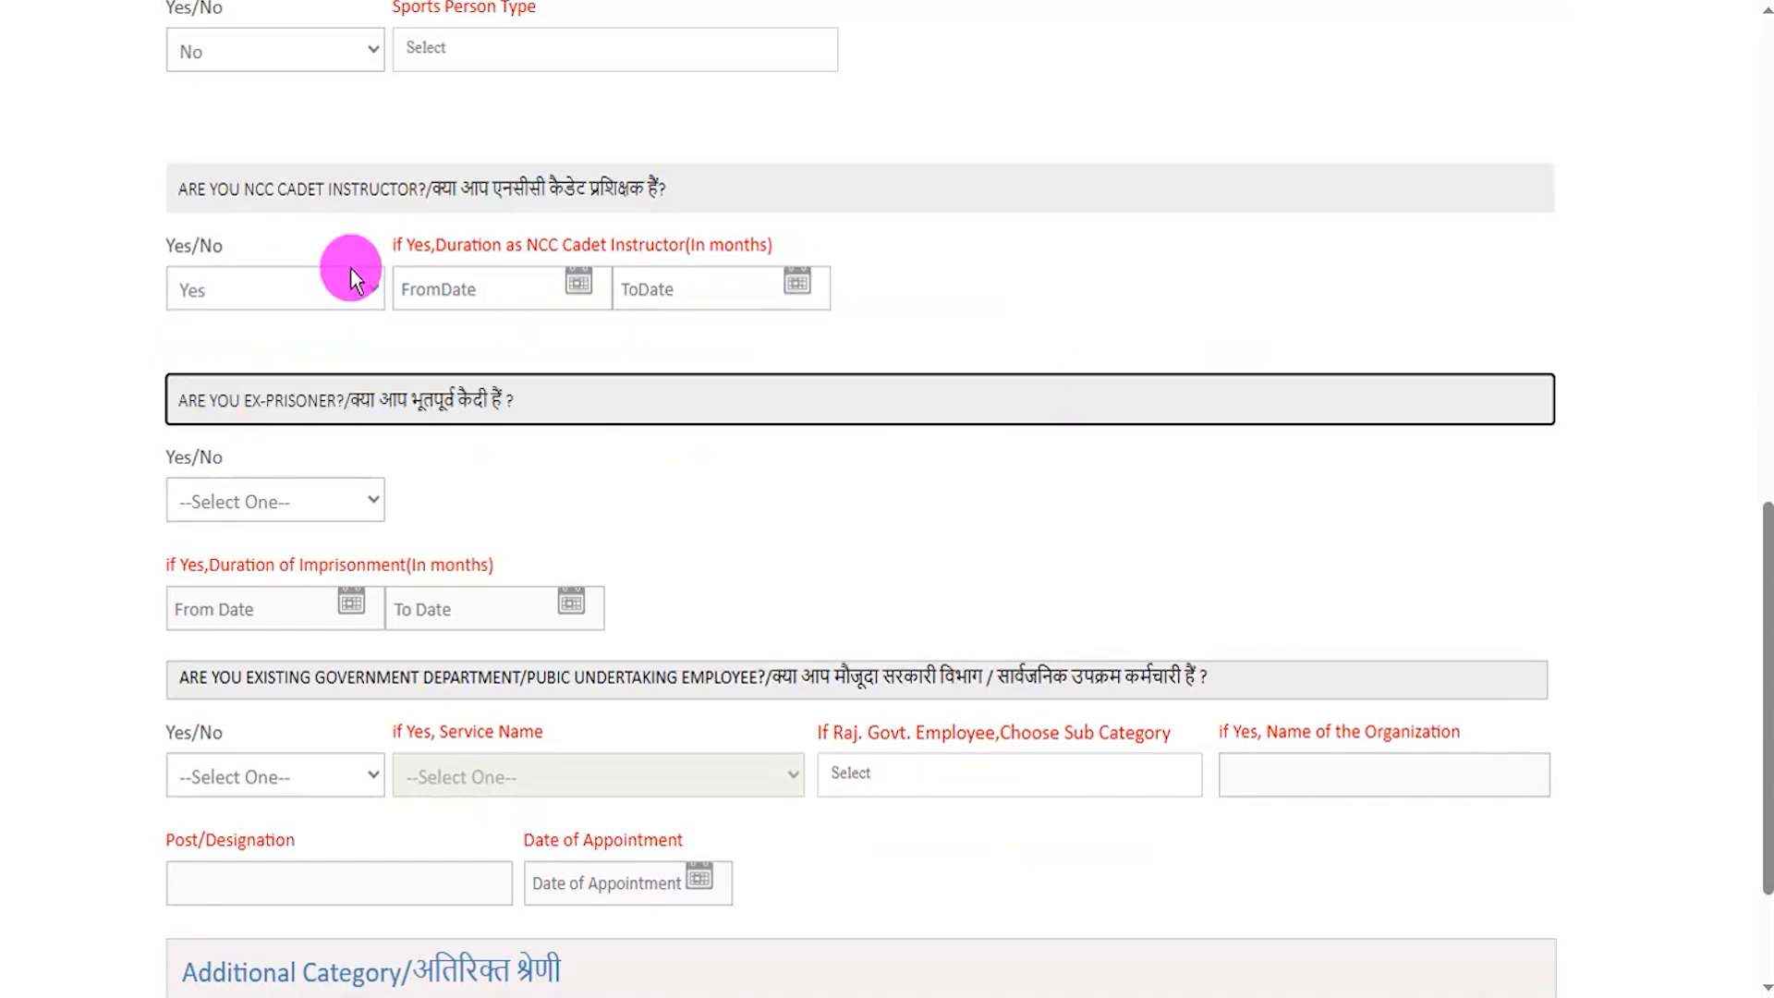
Step: Answer No to the NCC cadet instructor question
left_click(303, 294)
left_click(216, 364)
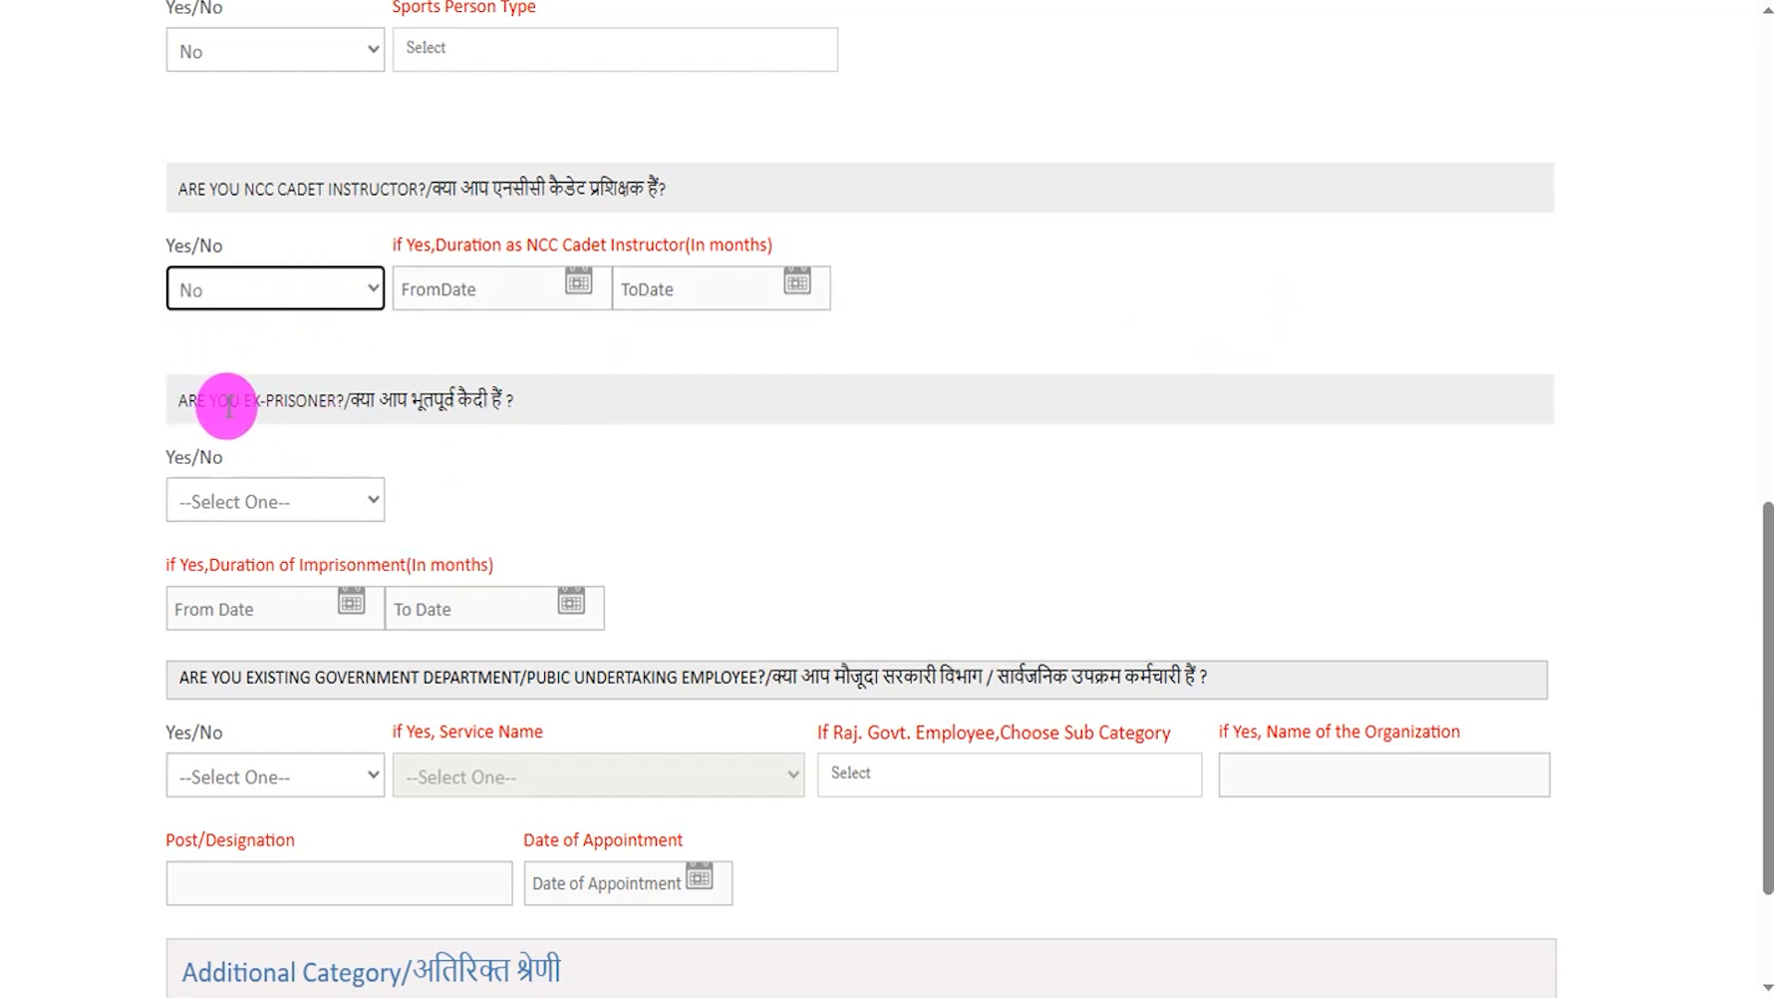
Step: Try answering Yes to the ex-prisoner question and check the from and to dates for duration of imprisonment
left_click_drag(225, 407, 456, 399)
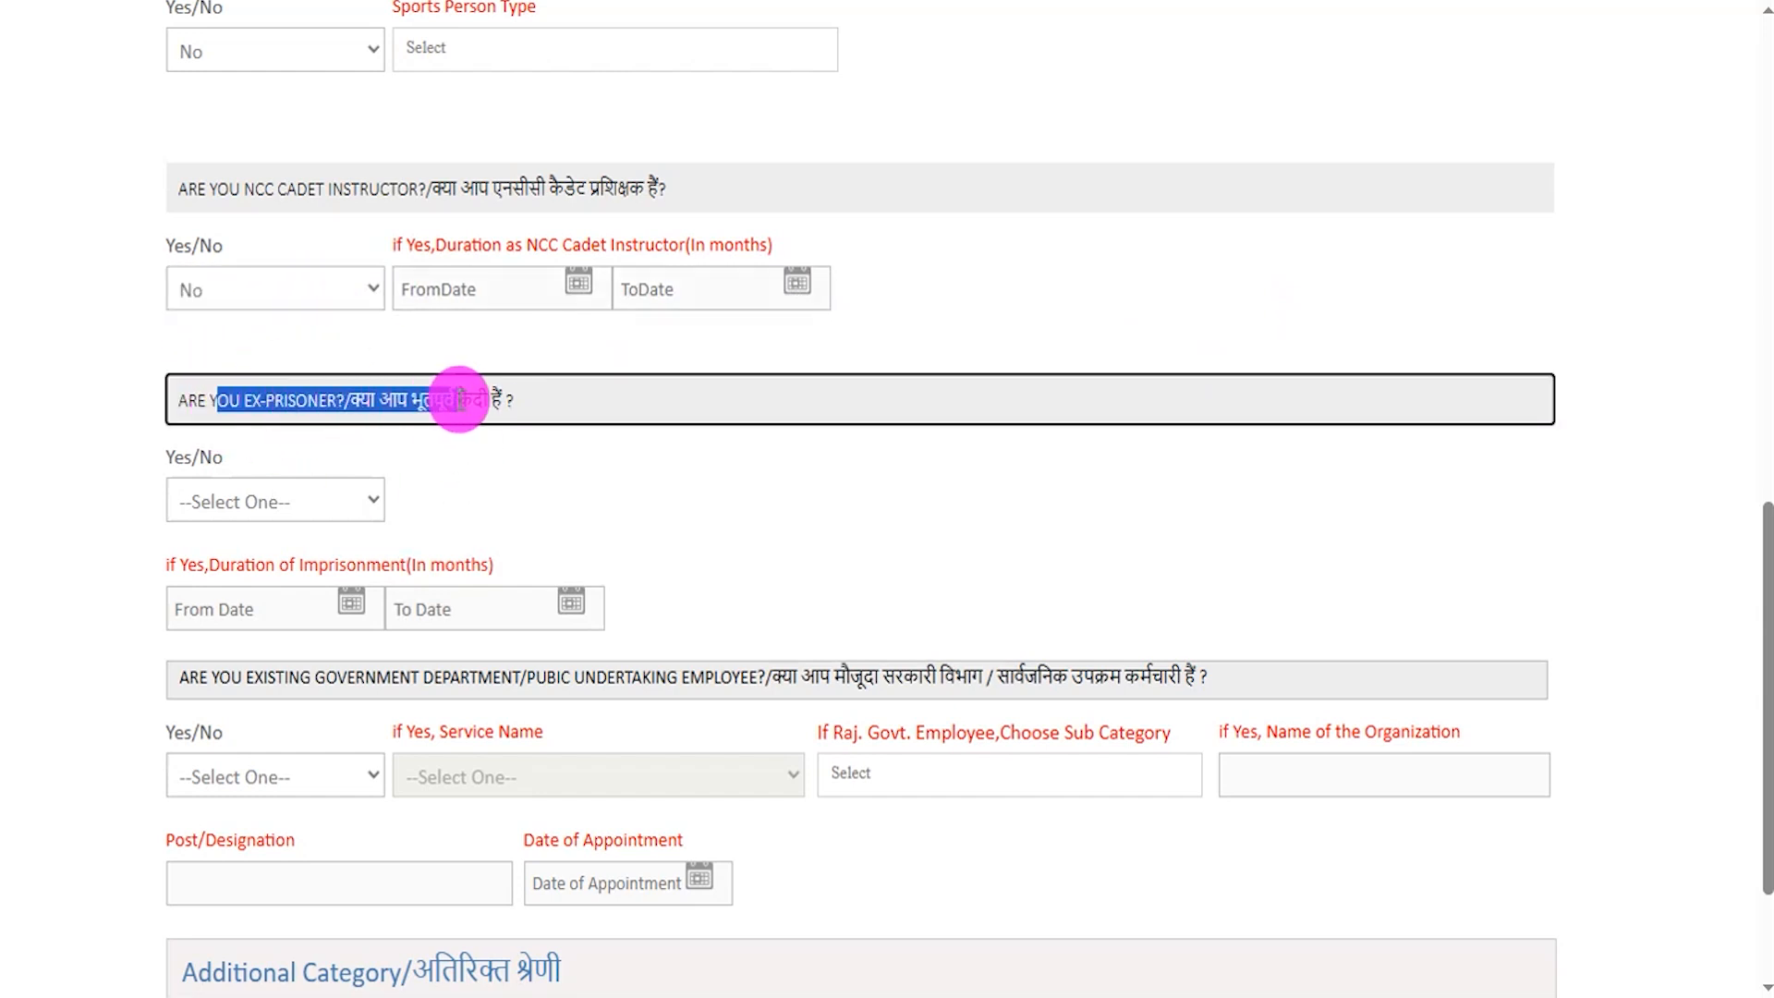
left_click(237, 499)
left_click(196, 614)
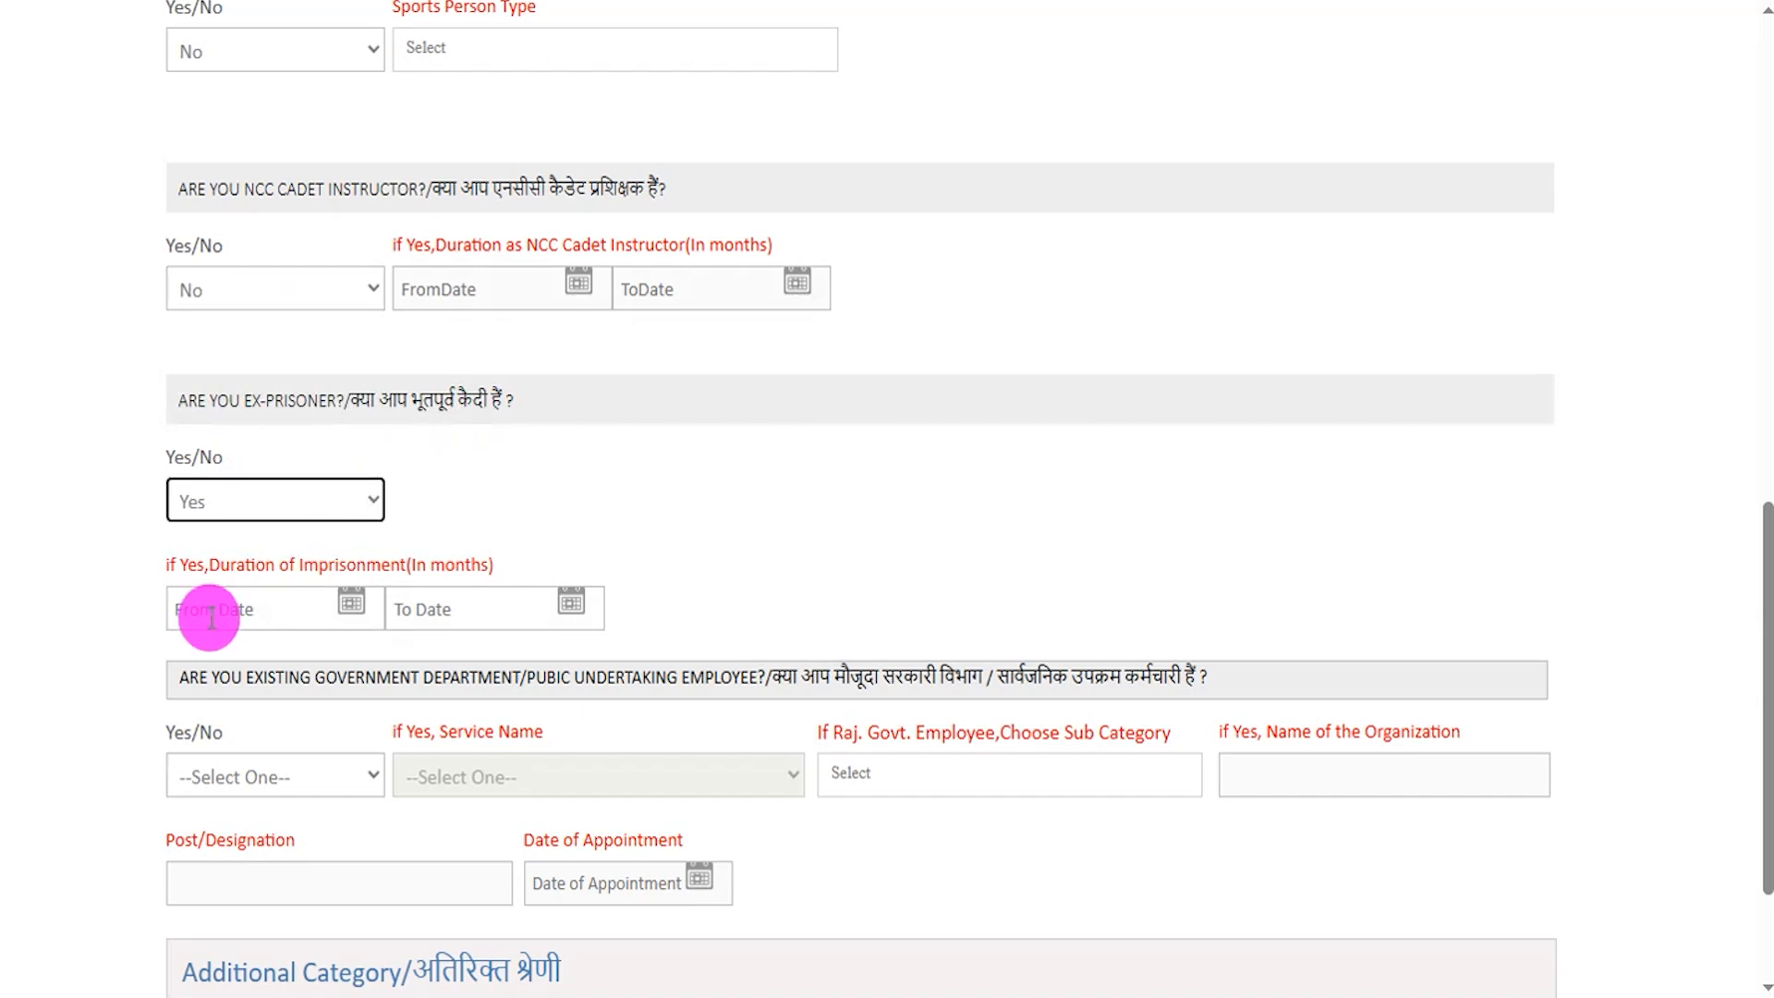
left_click(326, 608)
left_click(496, 605)
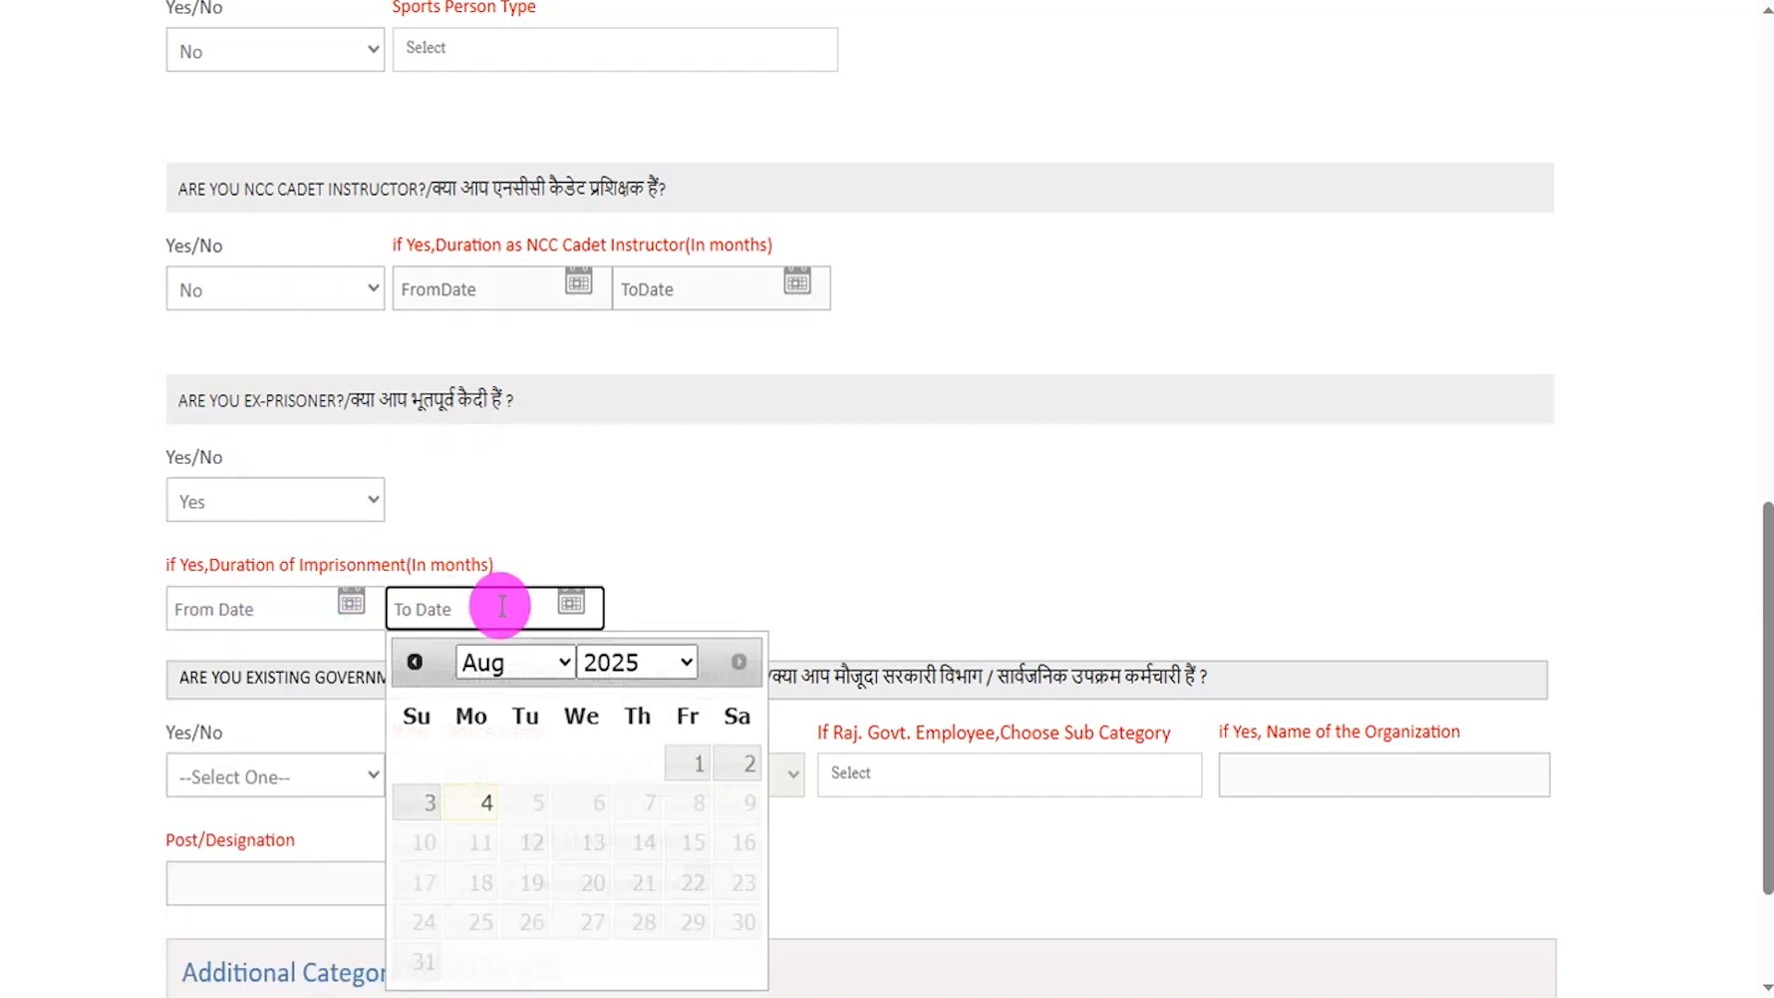
Step: Answer No to the ex-prisoner question
left_click(242, 499)
left_click(264, 580)
scroll(644, 565, "down", 2)
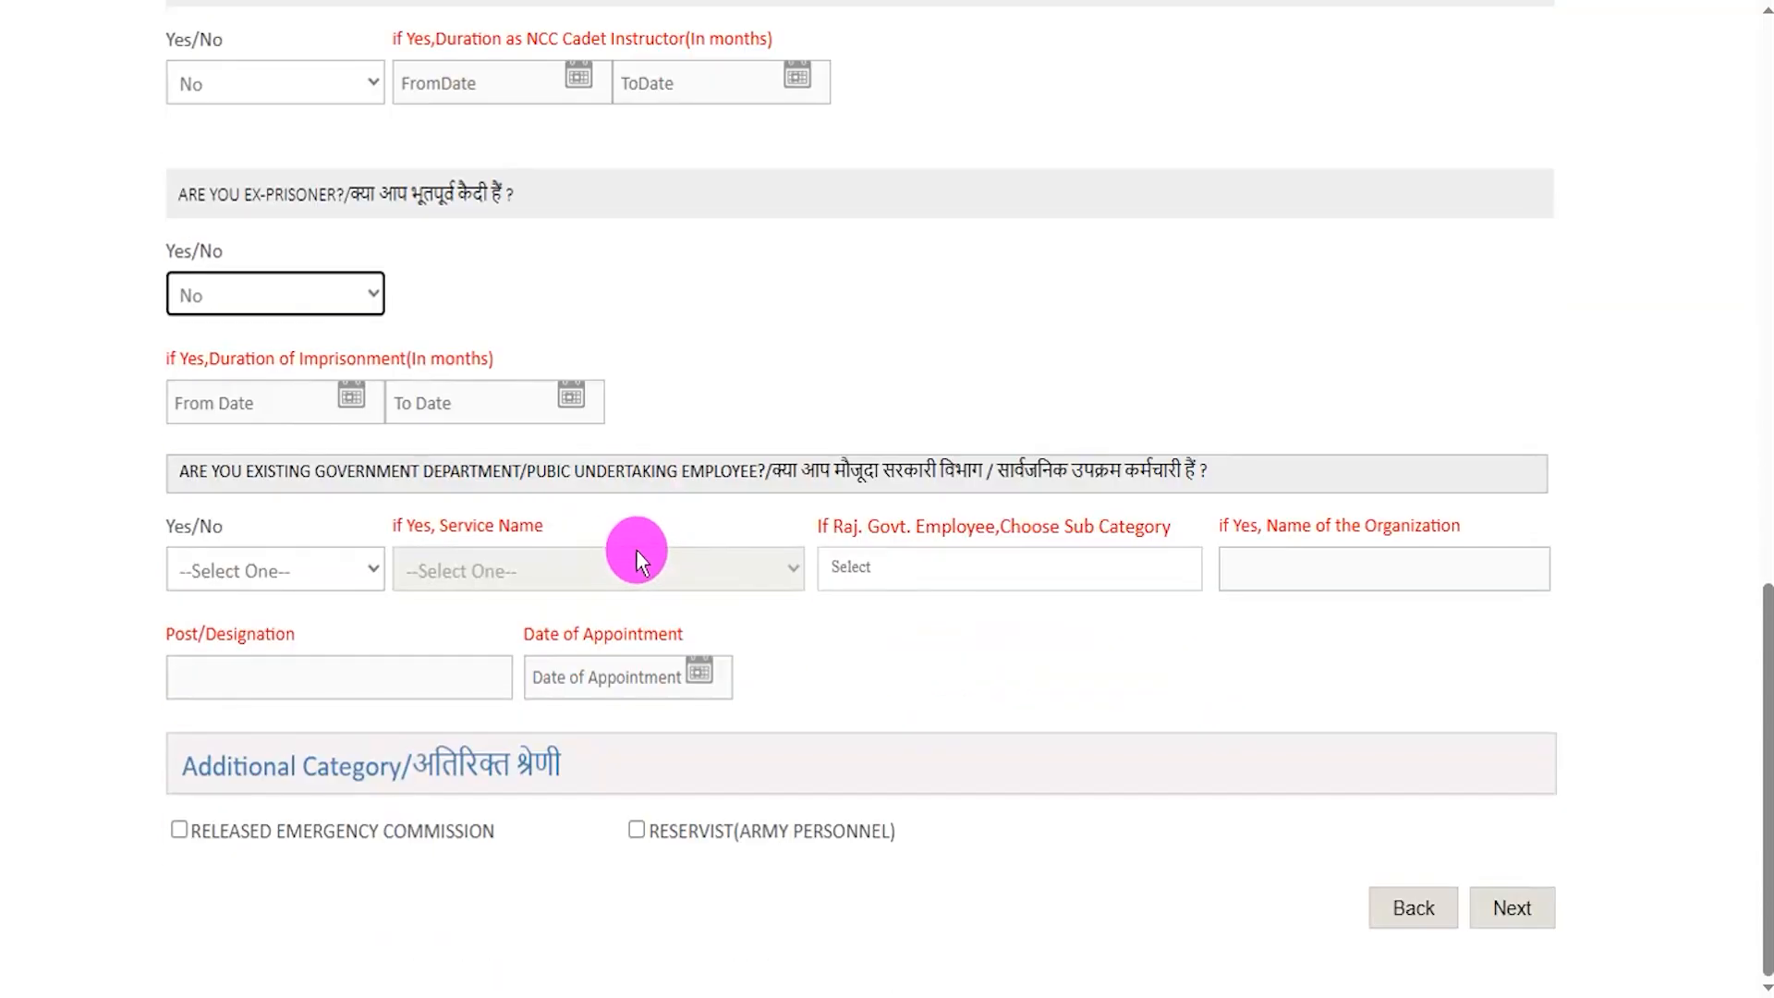
Step: Try answering Yes to the existing government department or public undertaking employee question and view the service name options
left_click_drag(234, 478, 1150, 467)
left_click(271, 574)
left_click(222, 646)
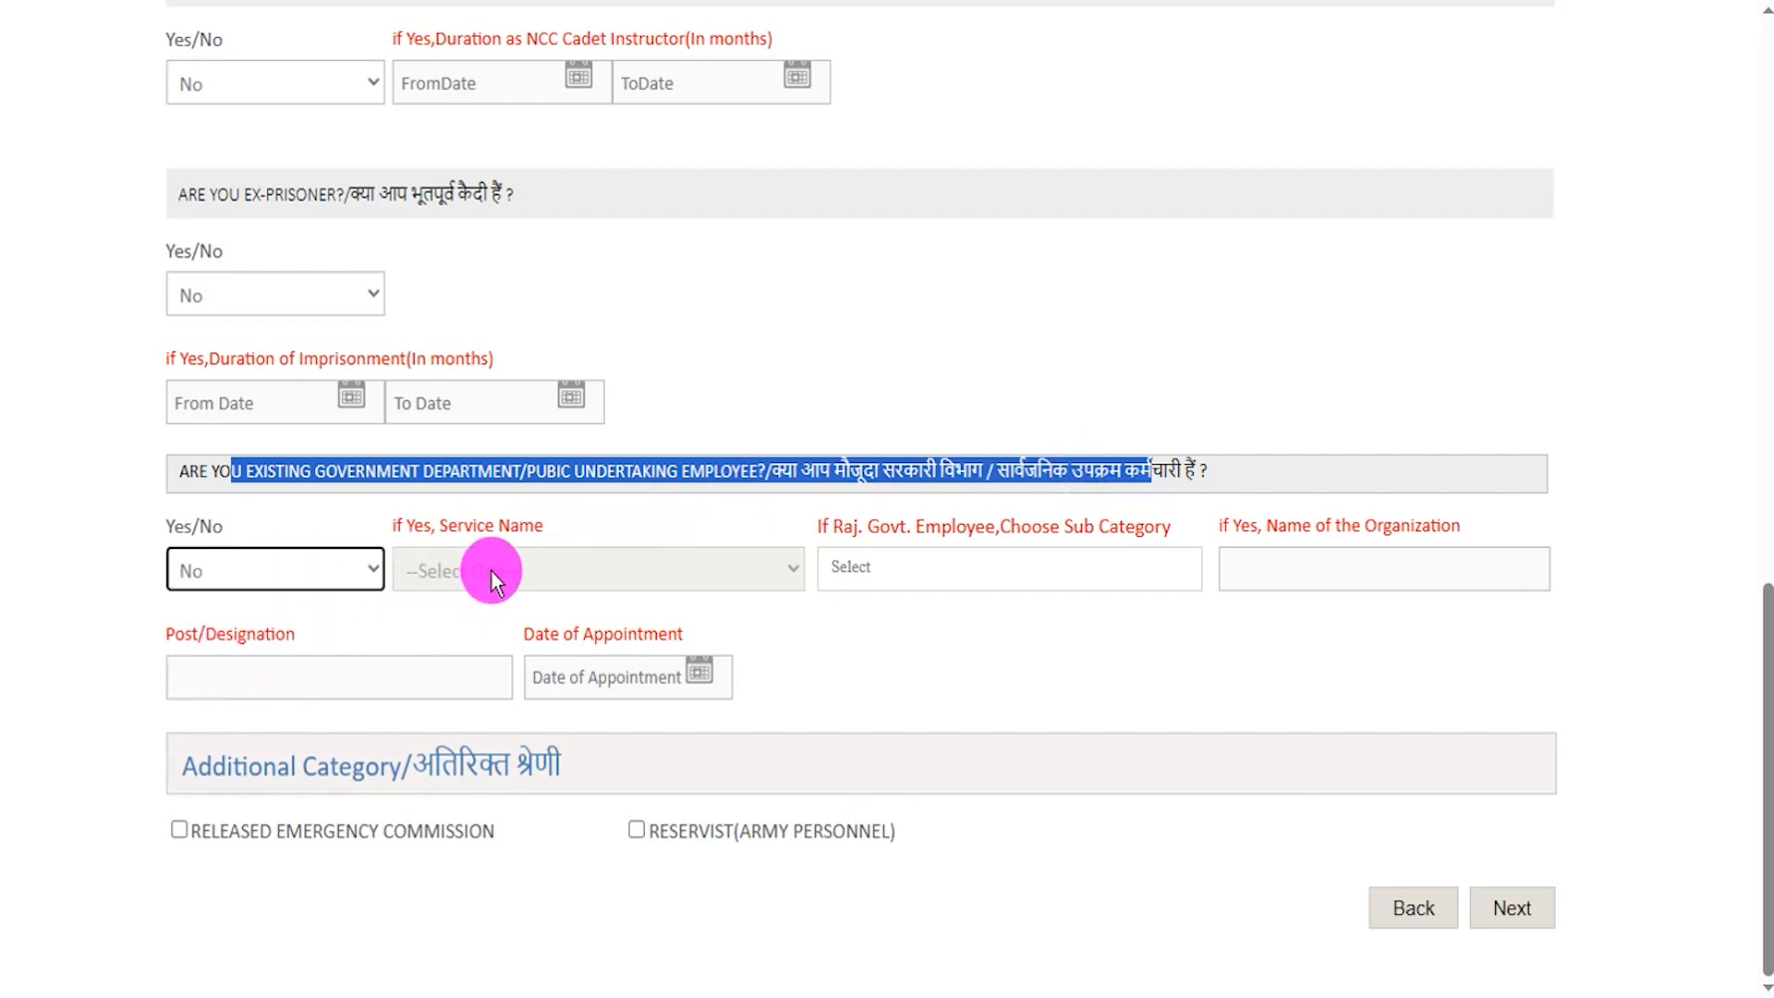
left_click(309, 567)
left_click(231, 676)
left_click(499, 565)
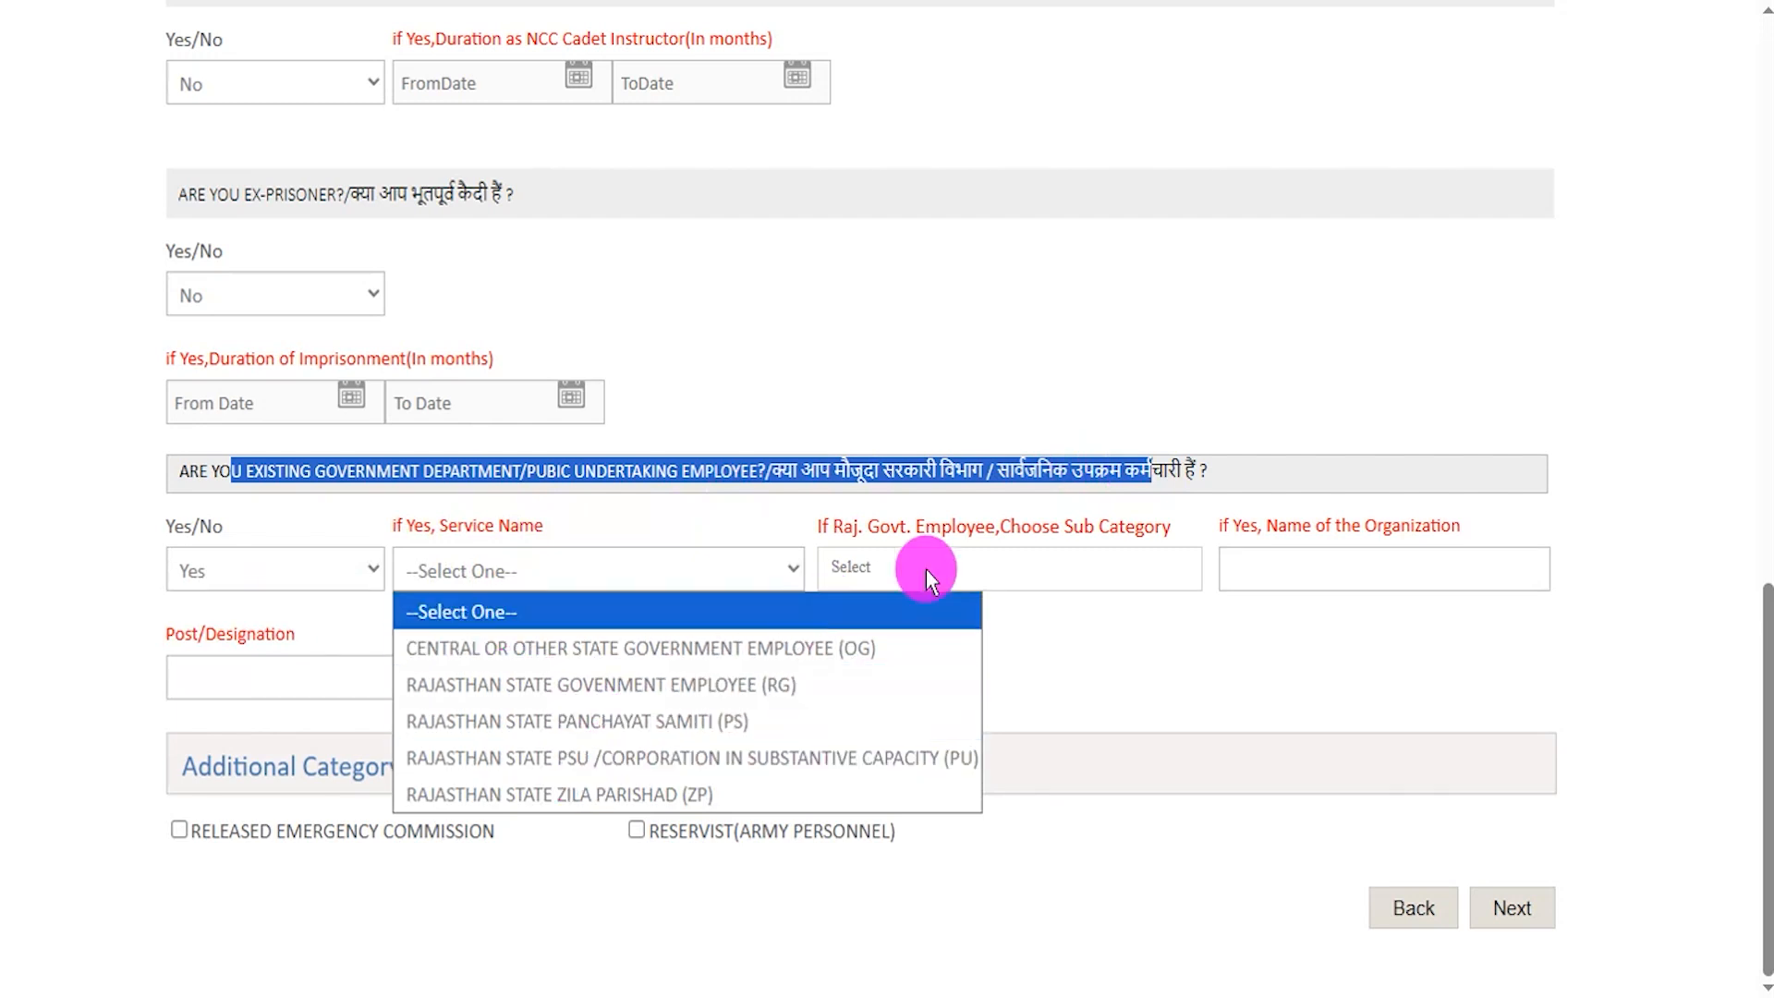
Step: Check the Rajasthan government employee sub-category options and the organization name, post/designation and date of appointment fields
left_click(1035, 565)
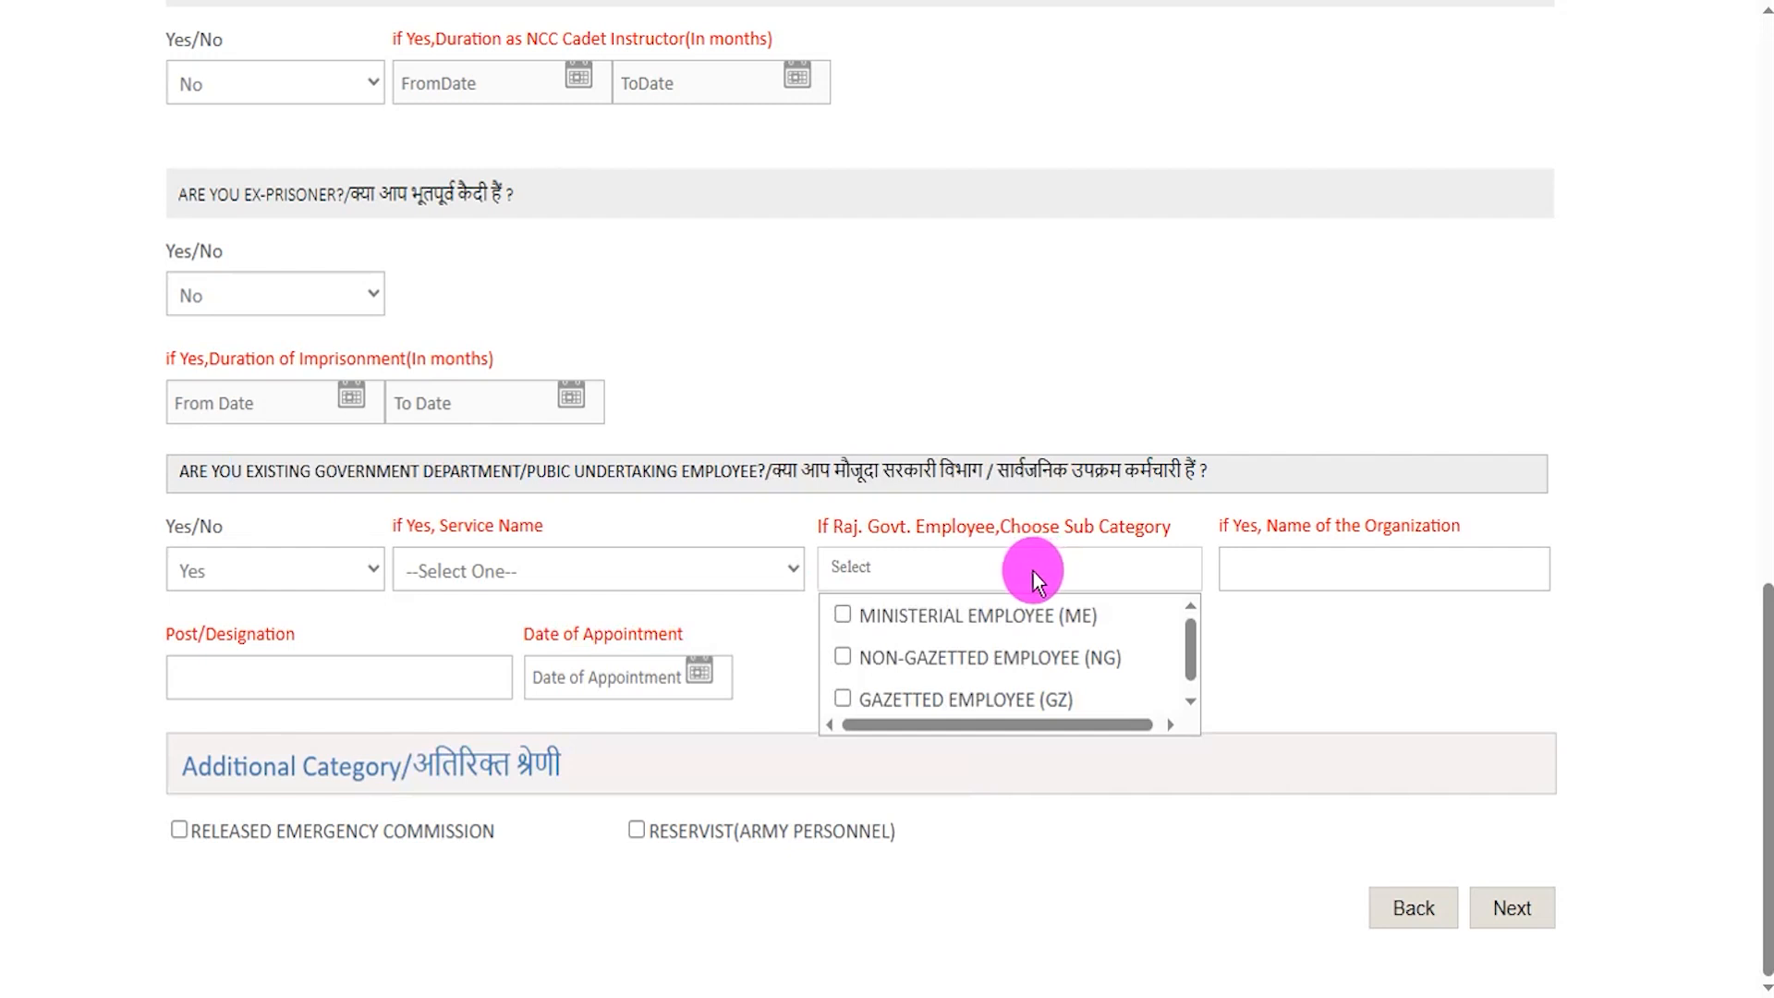
left_click_drag(1249, 527, 1362, 547)
left_click(1343, 566)
left_click(1343, 567)
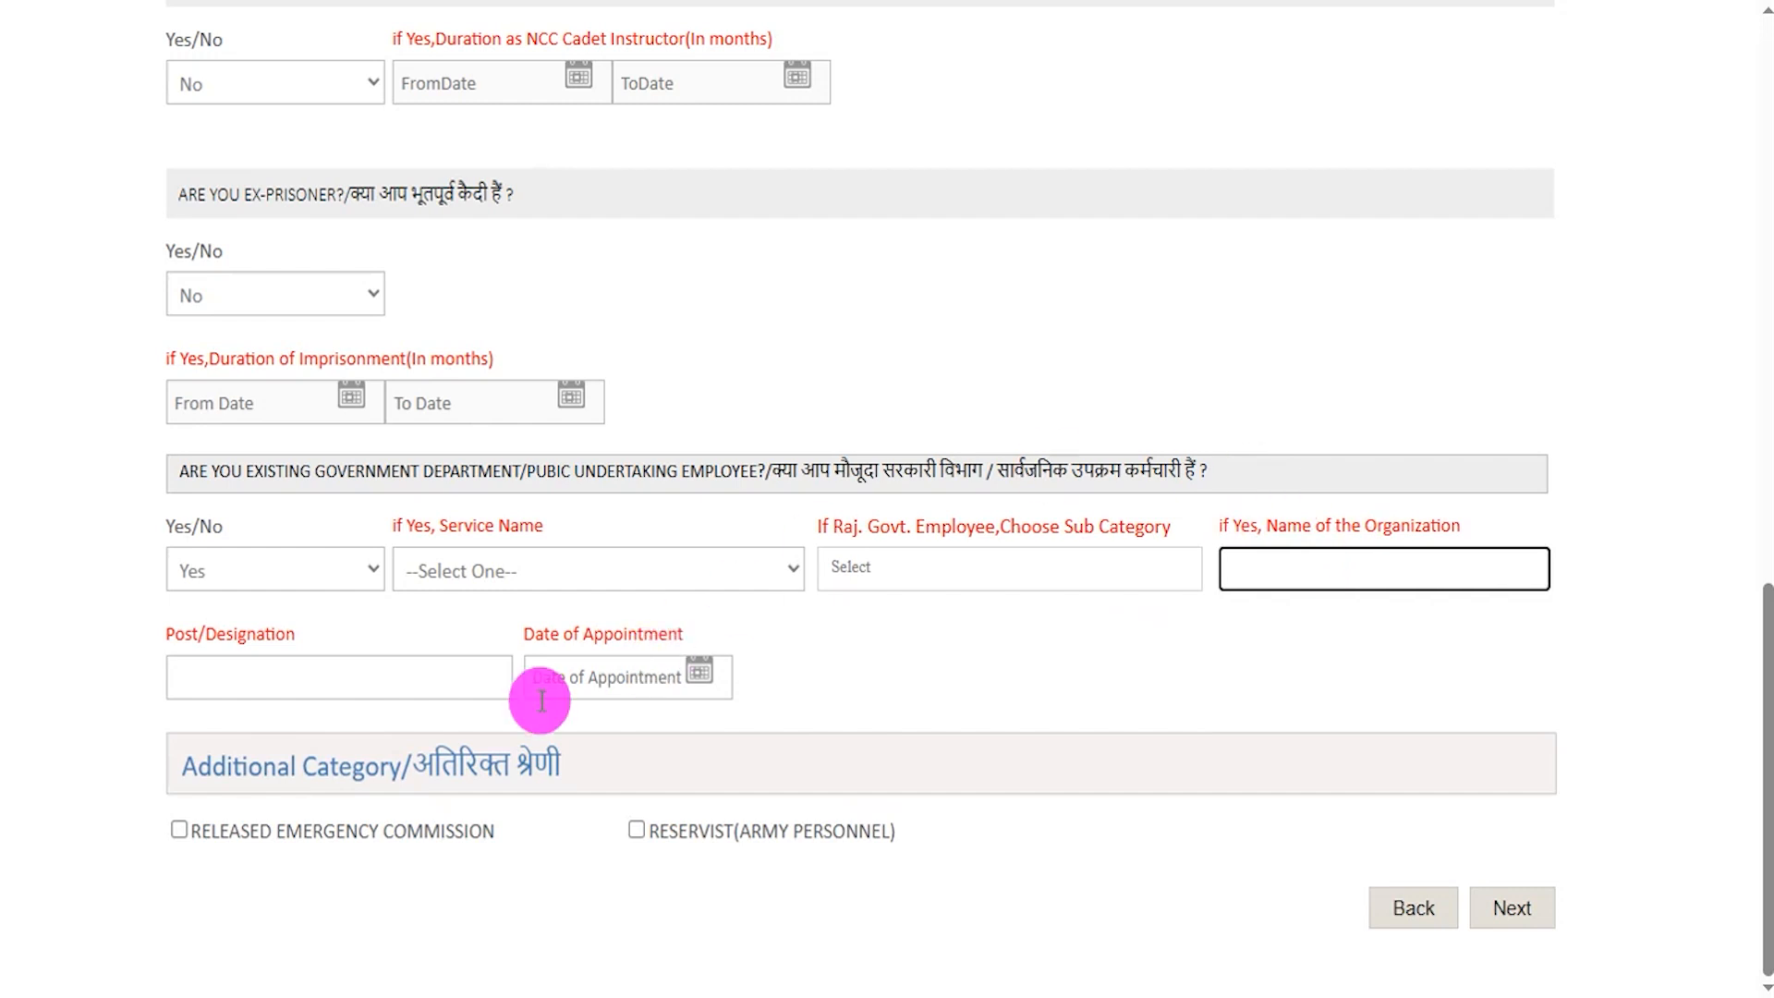
left_click(314, 679)
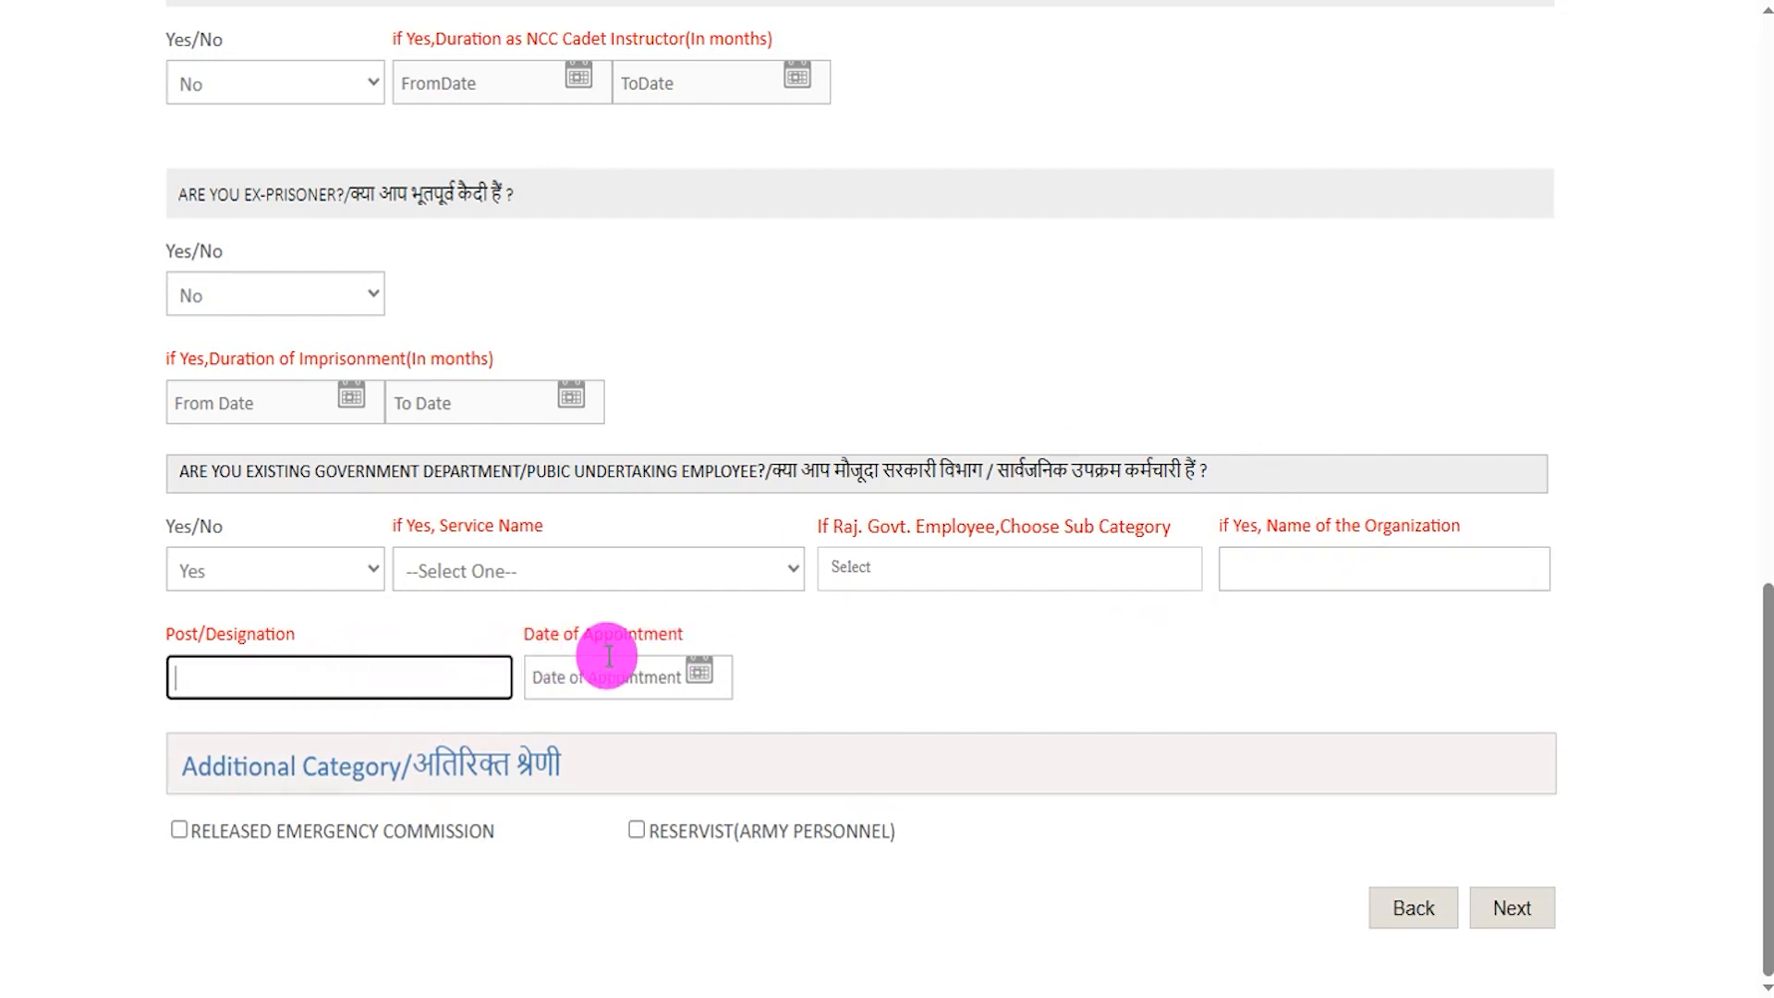
left_click(693, 675)
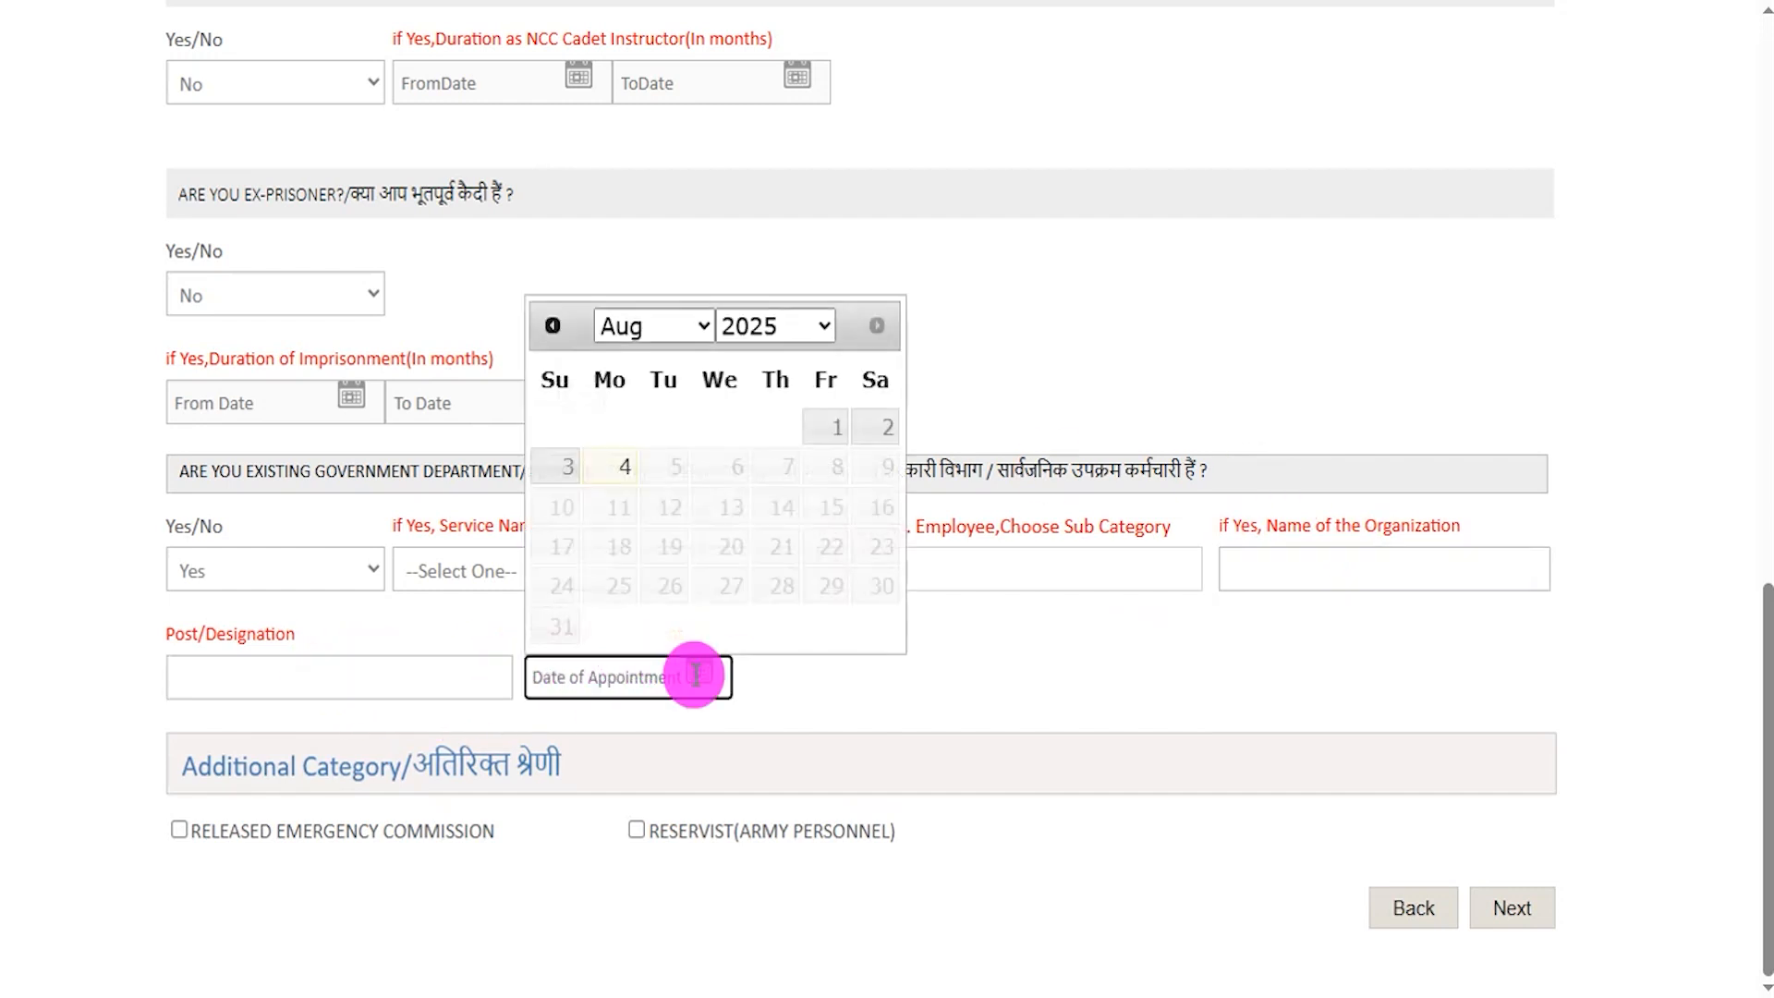
left_click(905, 682)
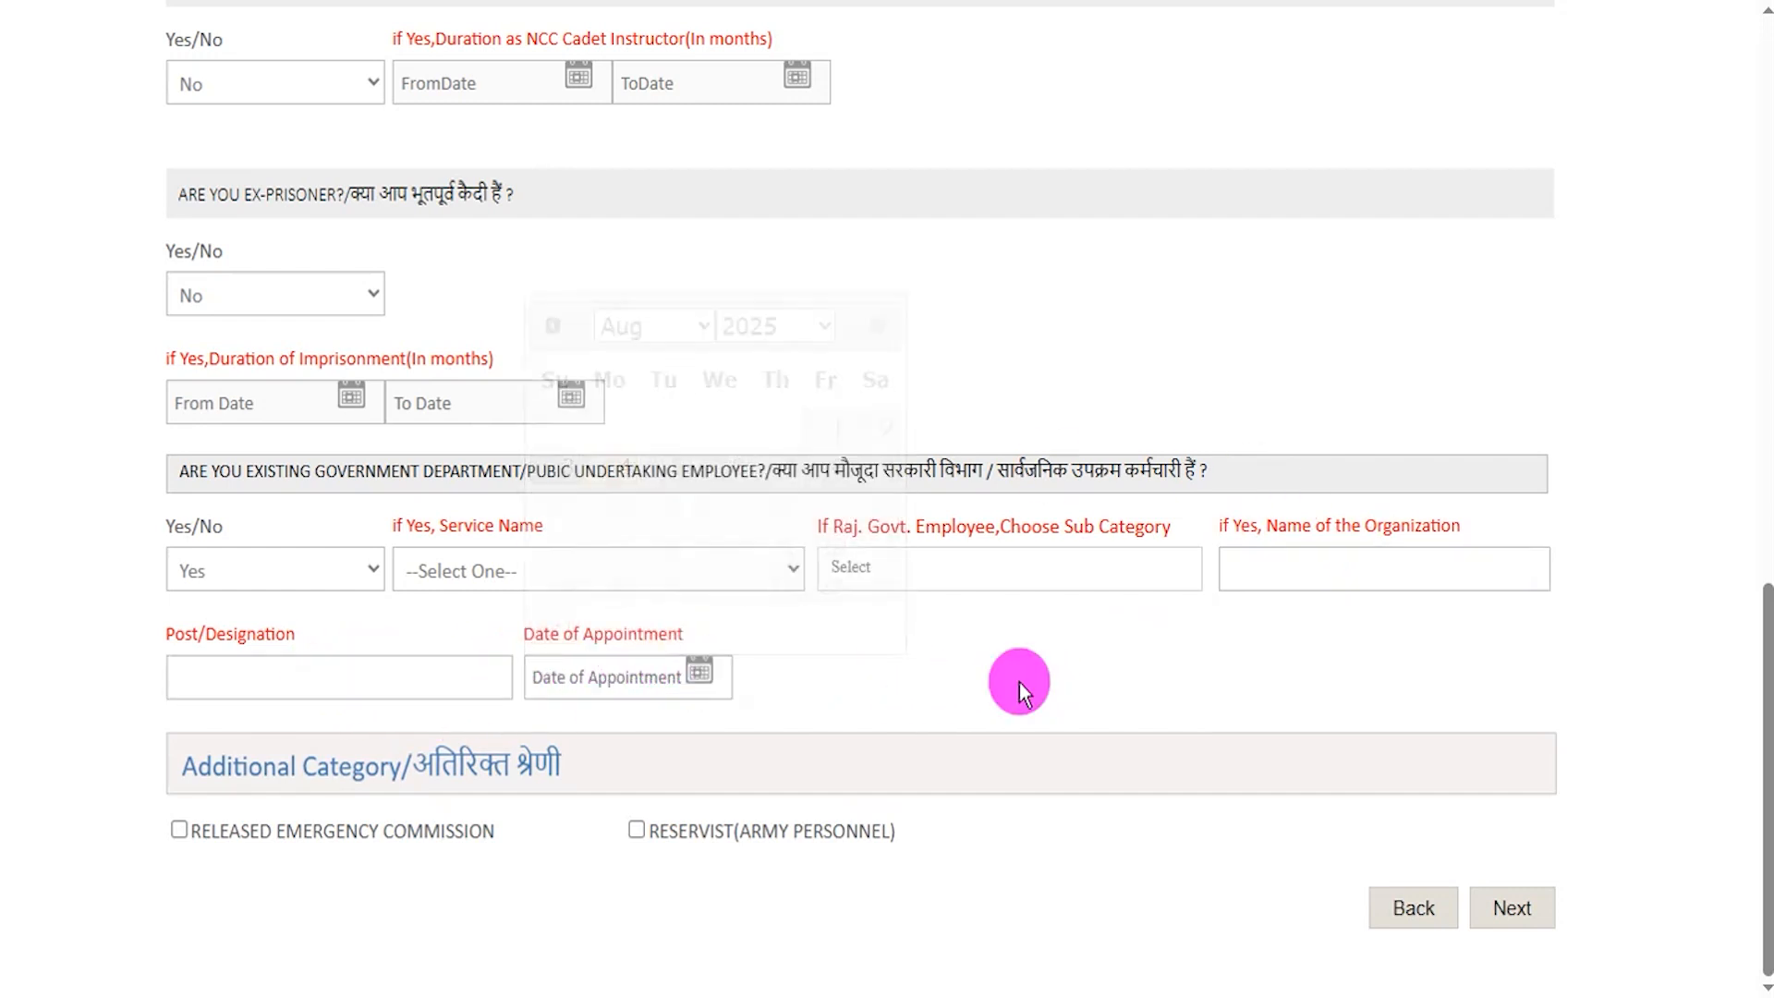
Step: Answer No to the existing government department or public undertaking employee question
left_click(333, 575)
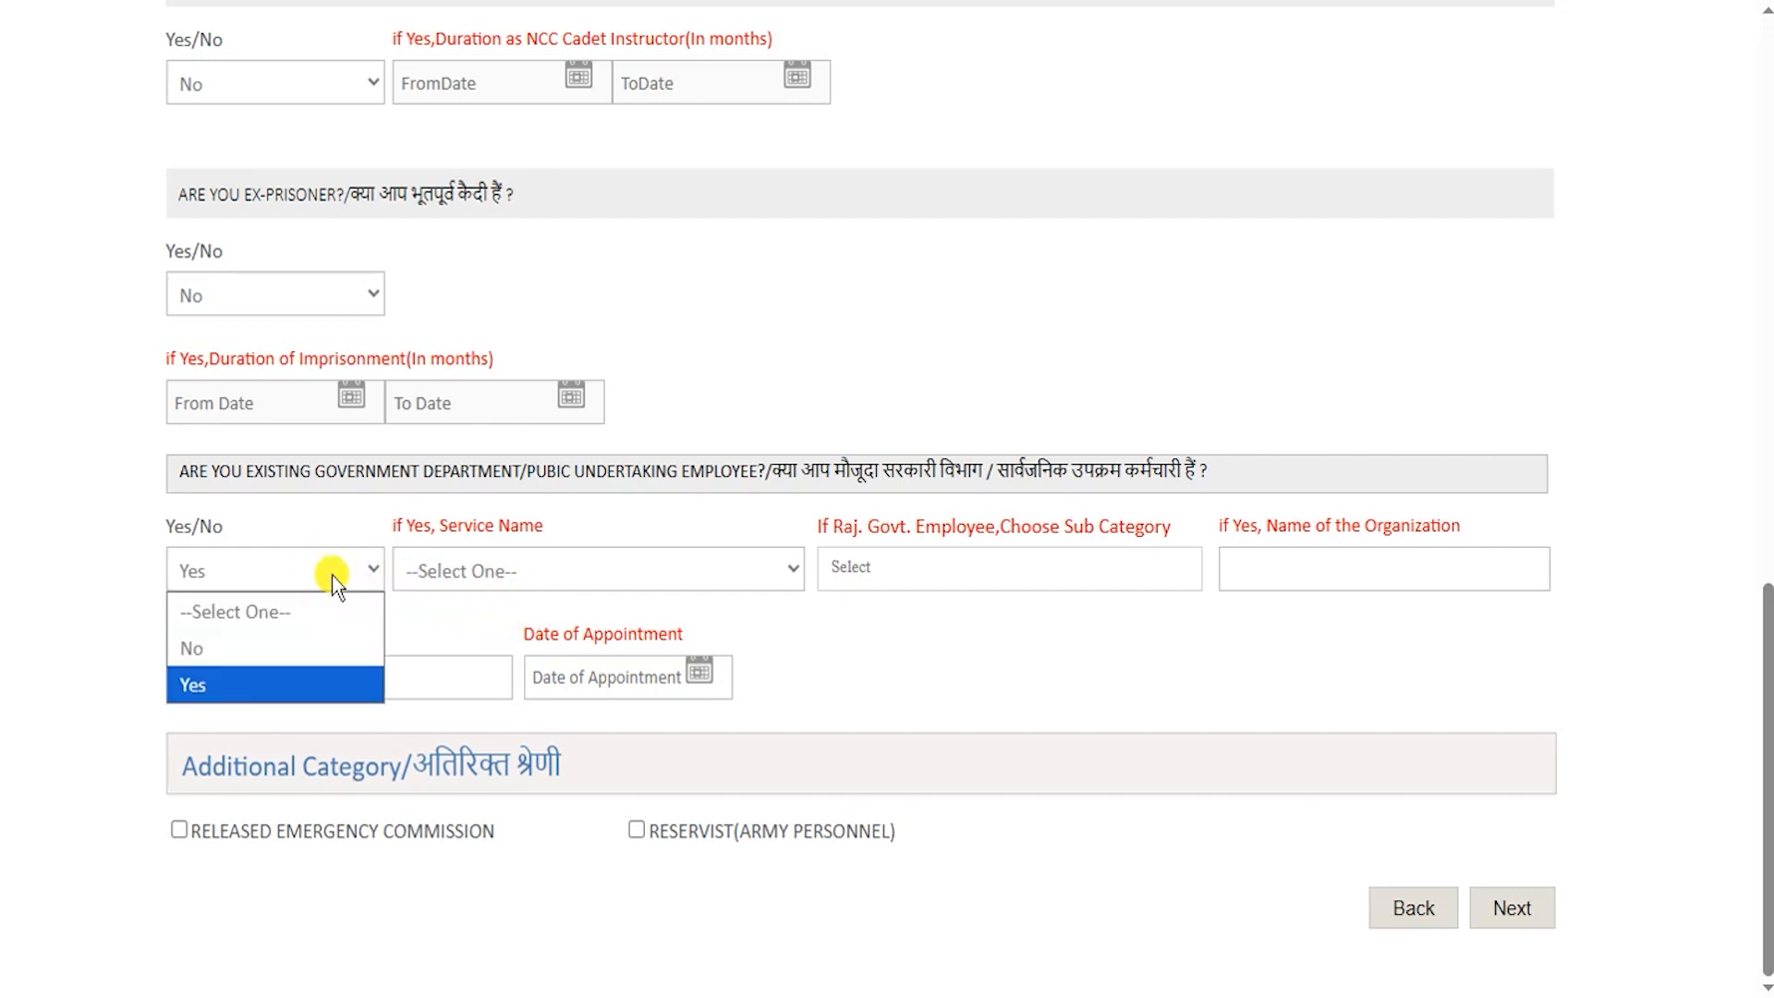
left_click(244, 645)
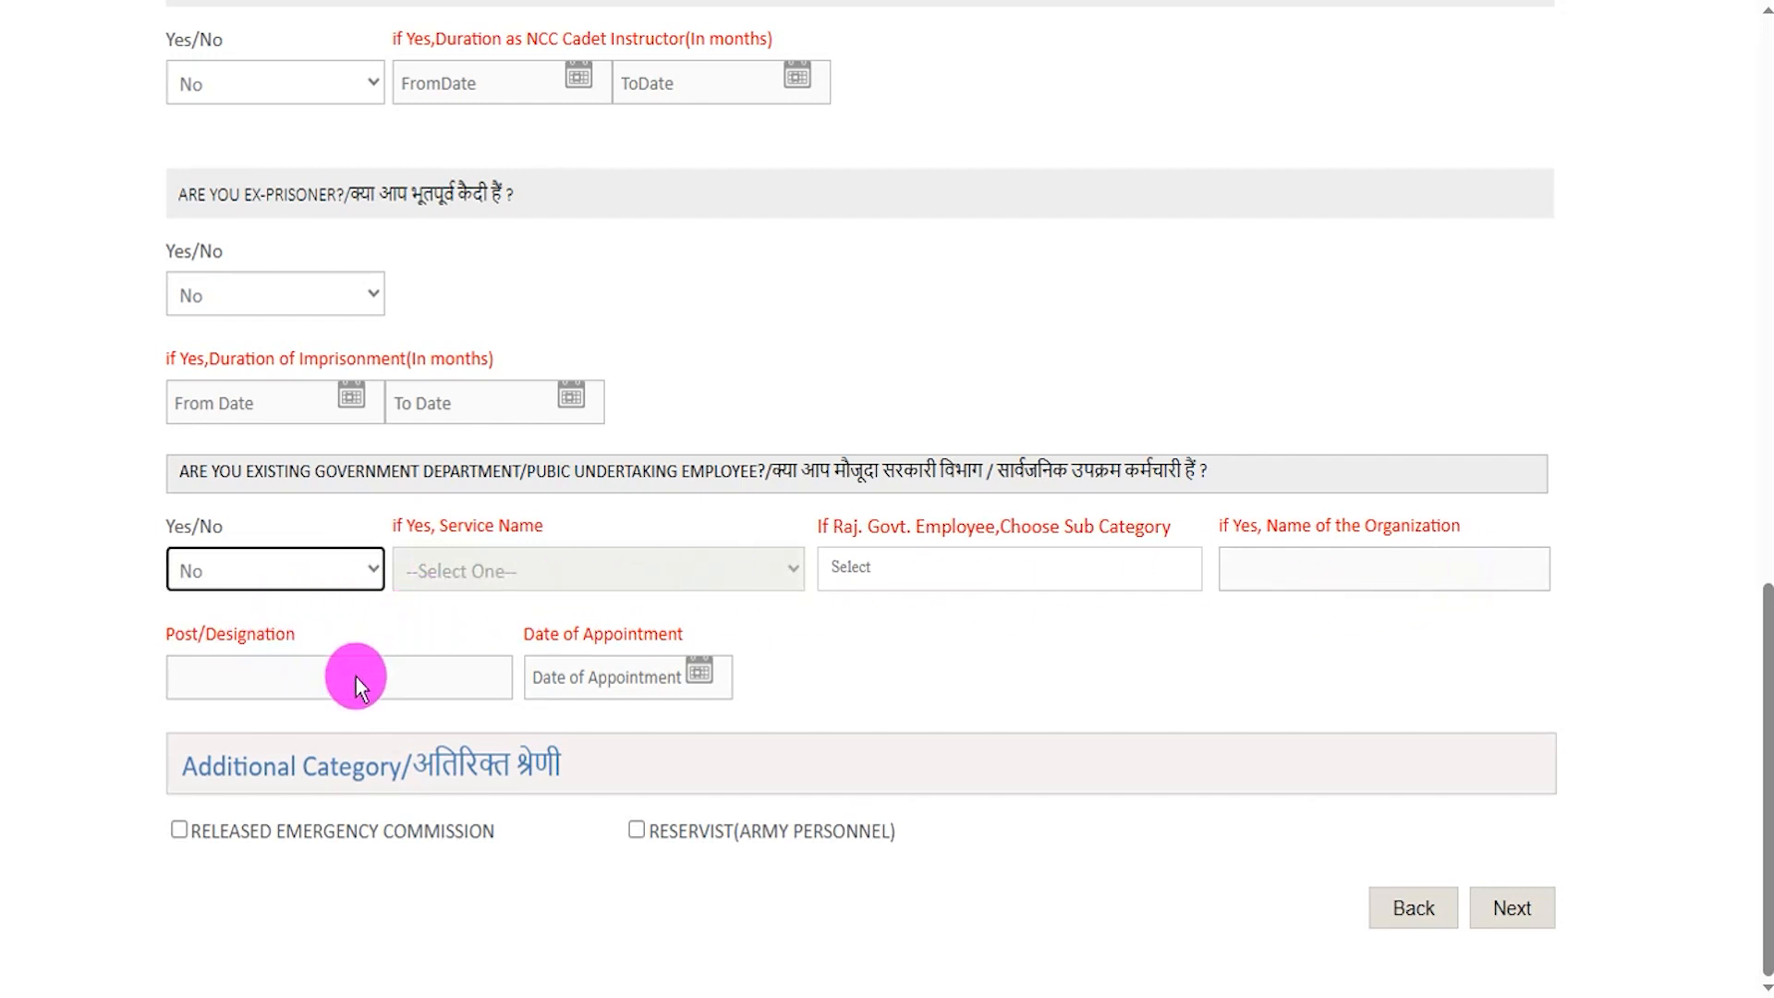
left_click(607, 906)
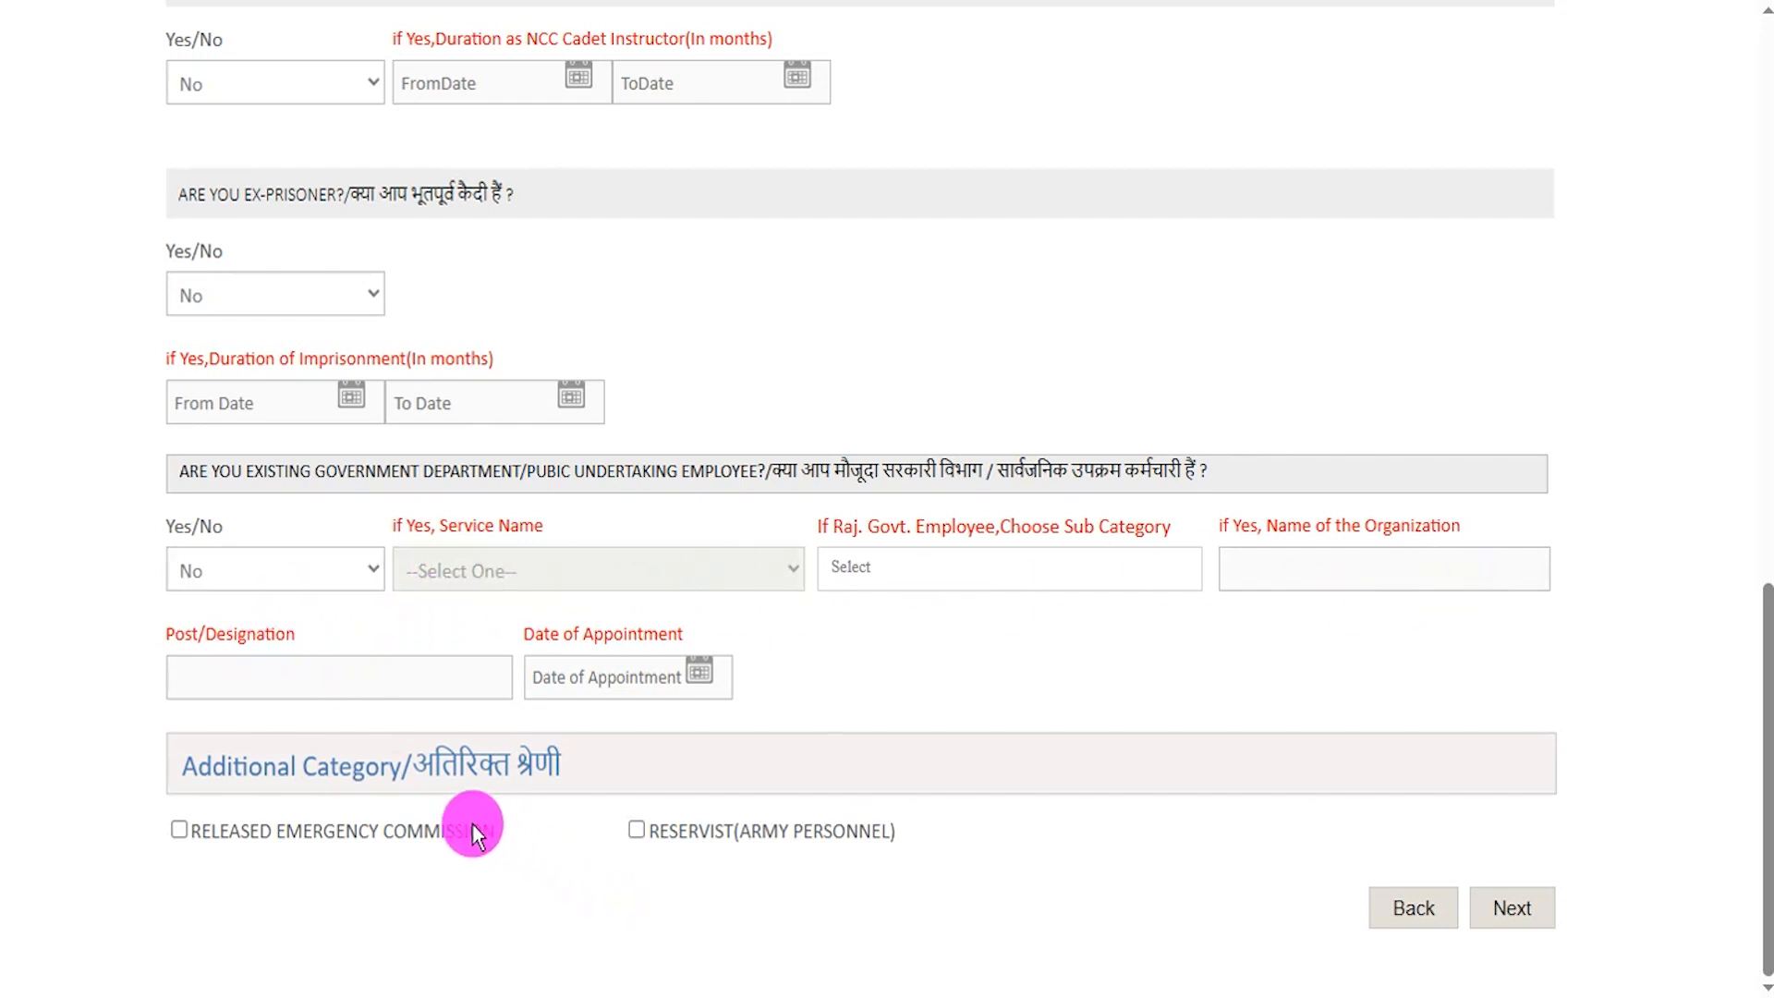
Step: Try selecting the Released Emergency Commission and Reservist (Army Personnel) additional categories, and clear both again
left_click(179, 832)
left_click(637, 832)
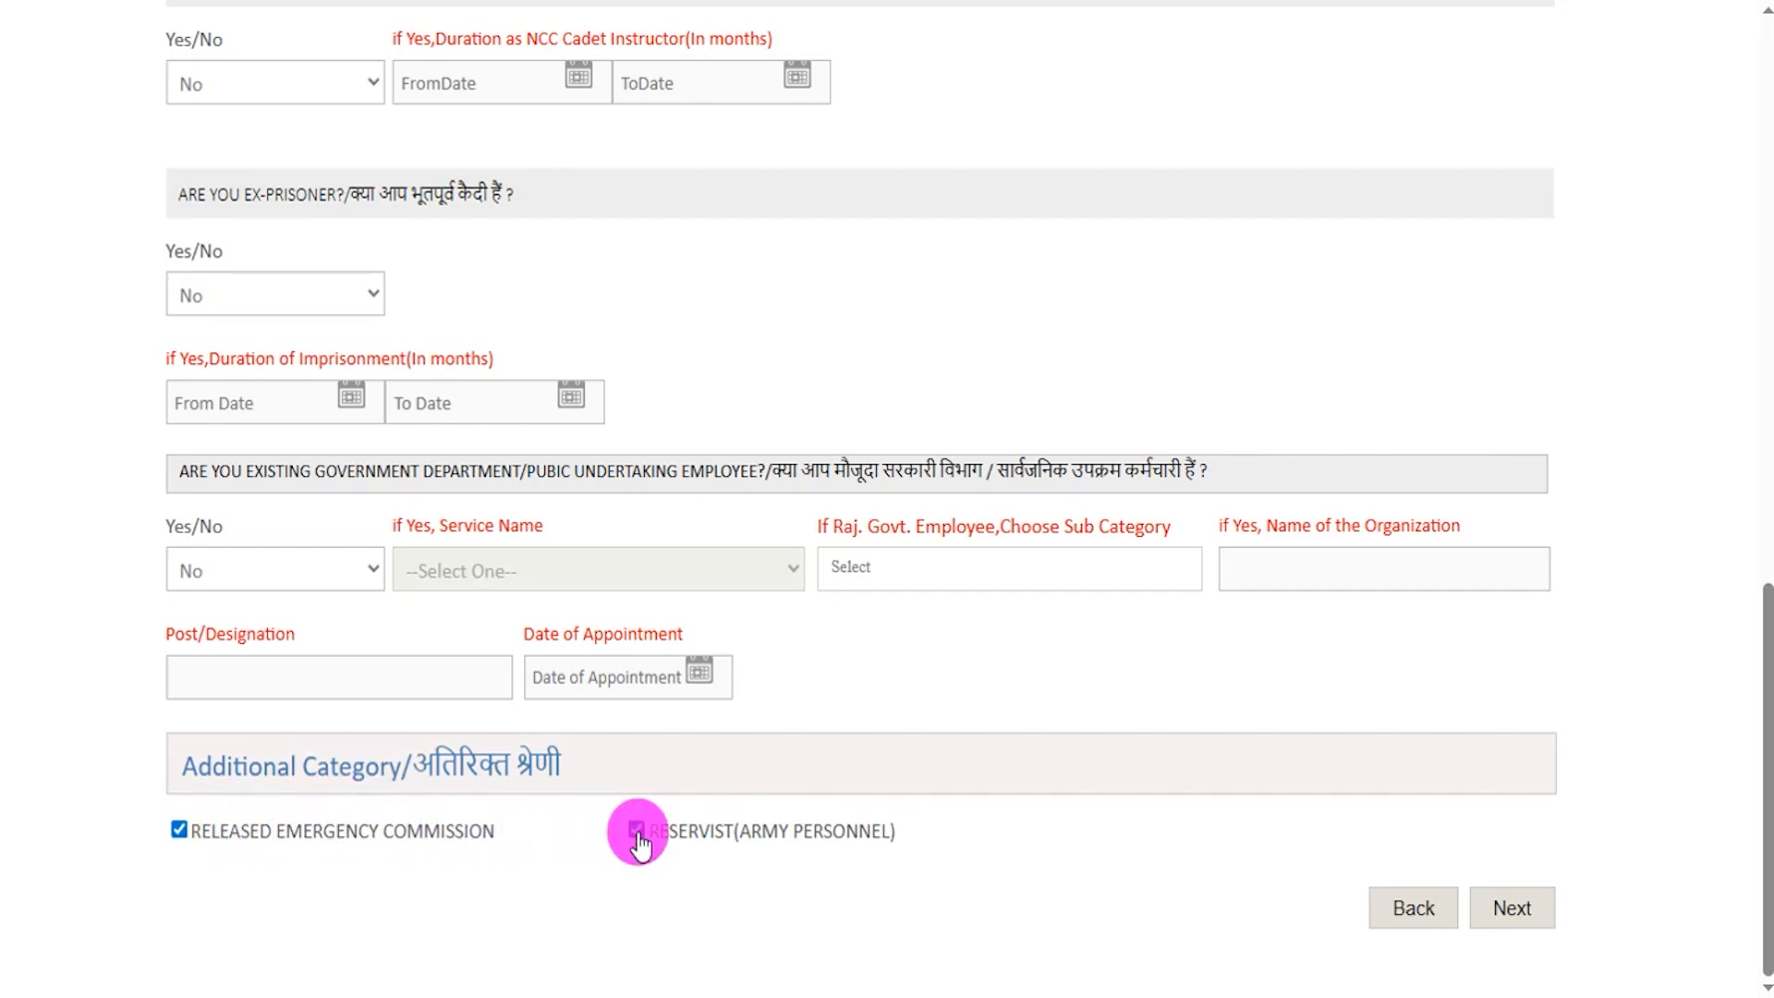
left_click(636, 831)
left_click(180, 832)
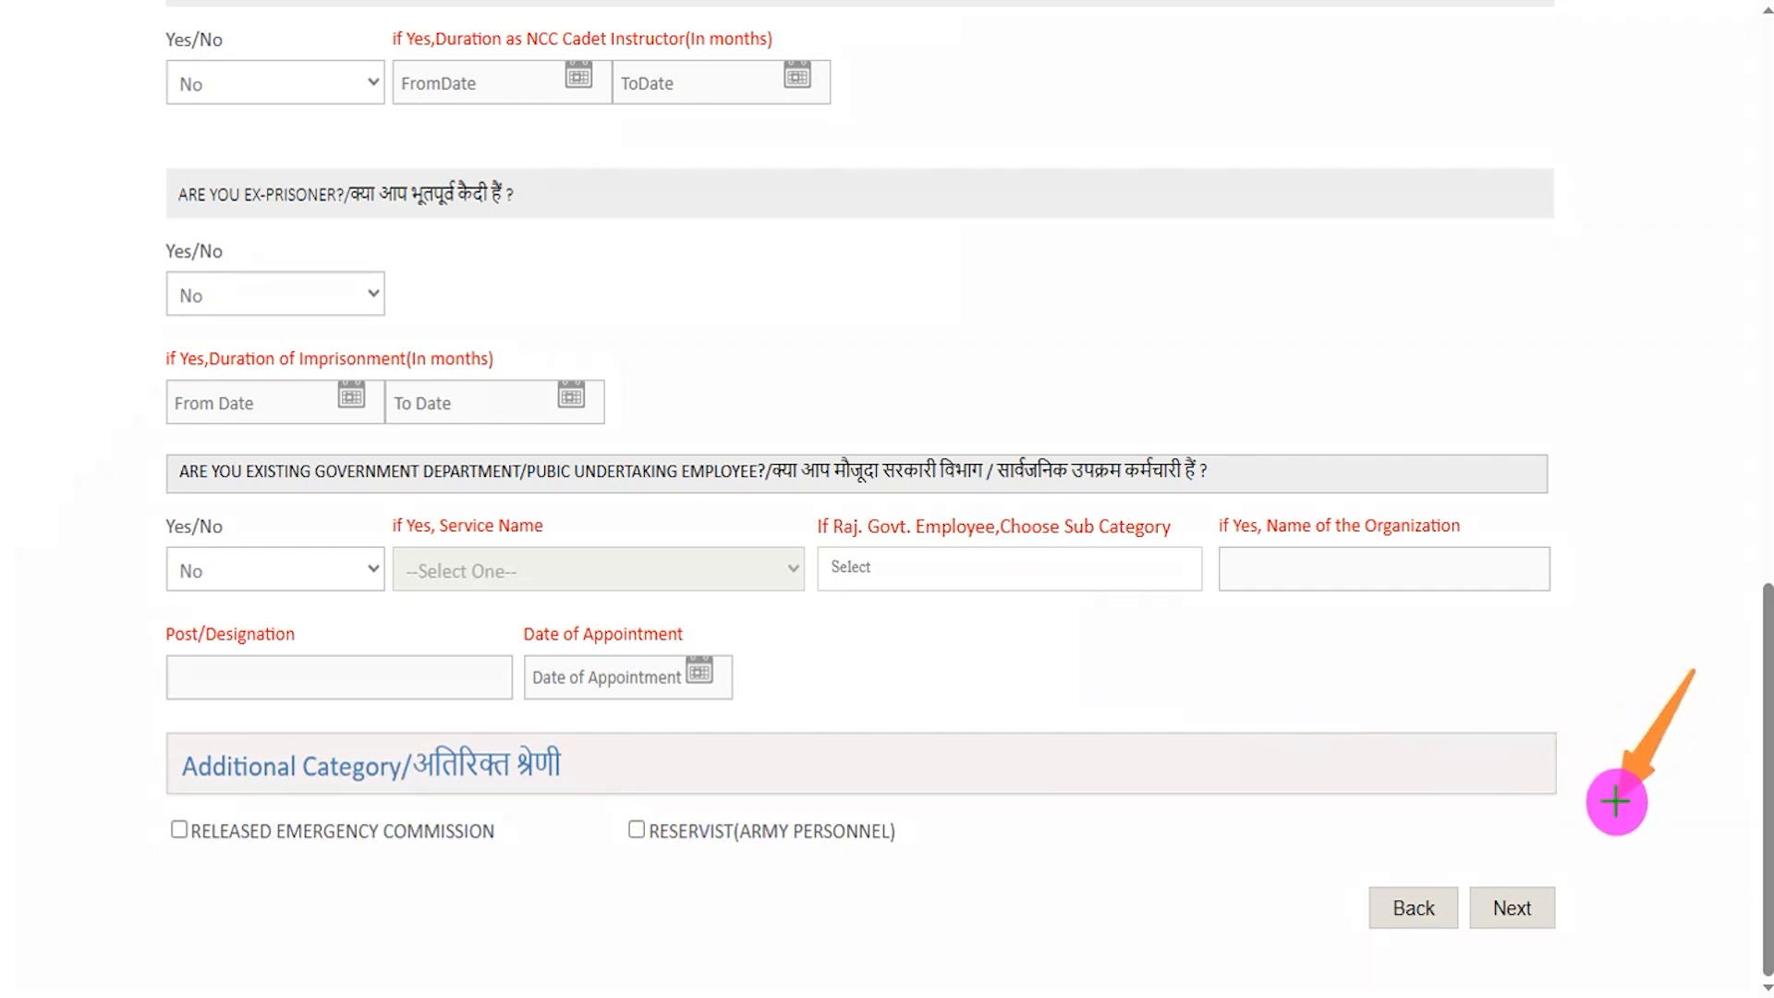
Step: Continue to the Qualification & Experience section and check the required educational qualification in the recruitment notification PDF
left_click(1520, 907)
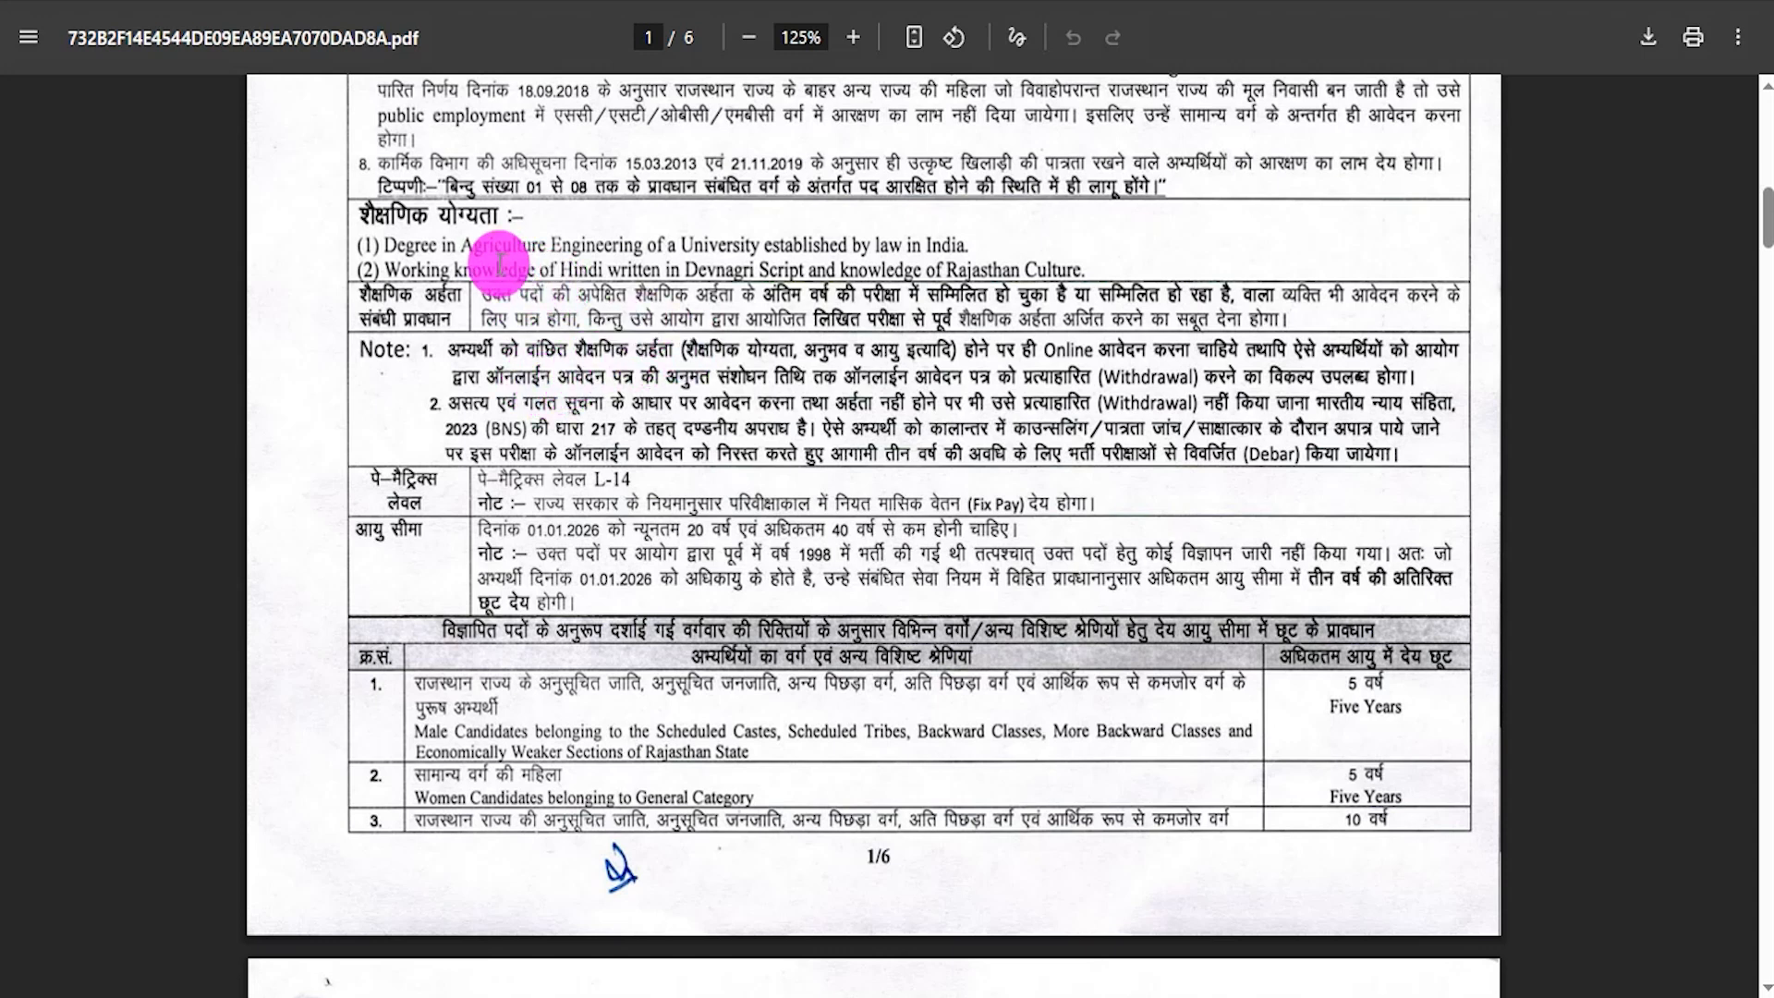
left_click_drag(474, 251, 580, 248)
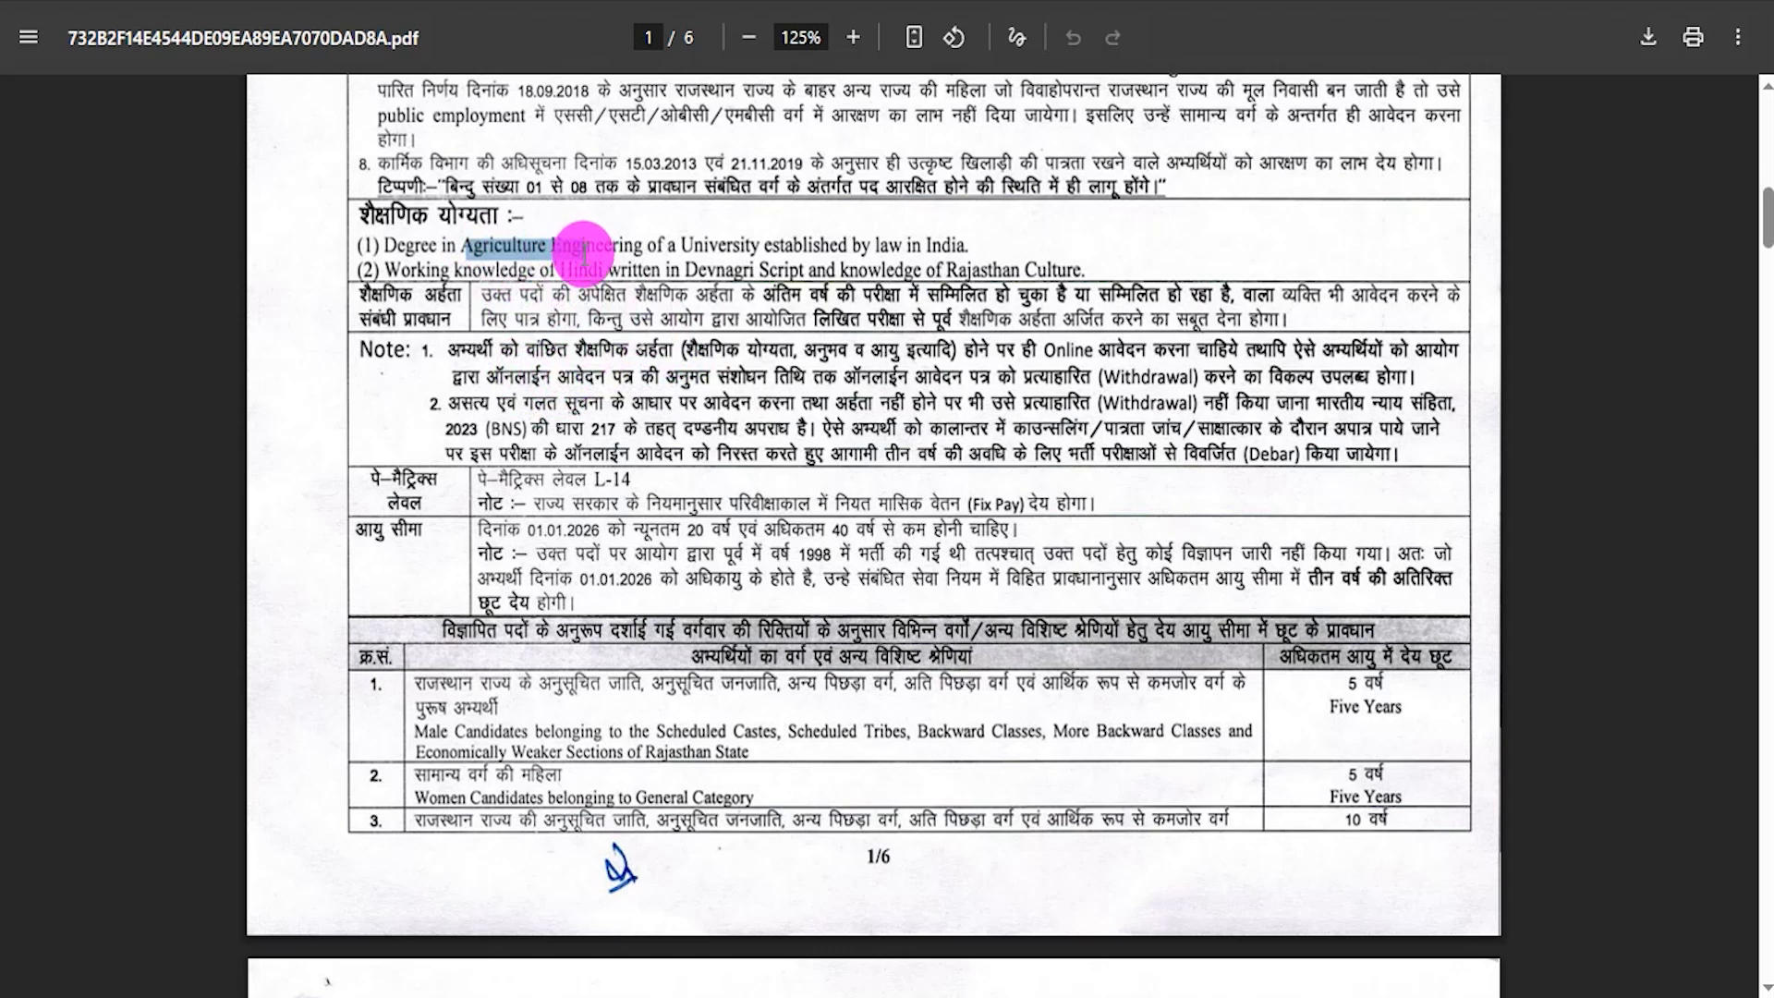
left_click_drag(559, 270, 712, 270)
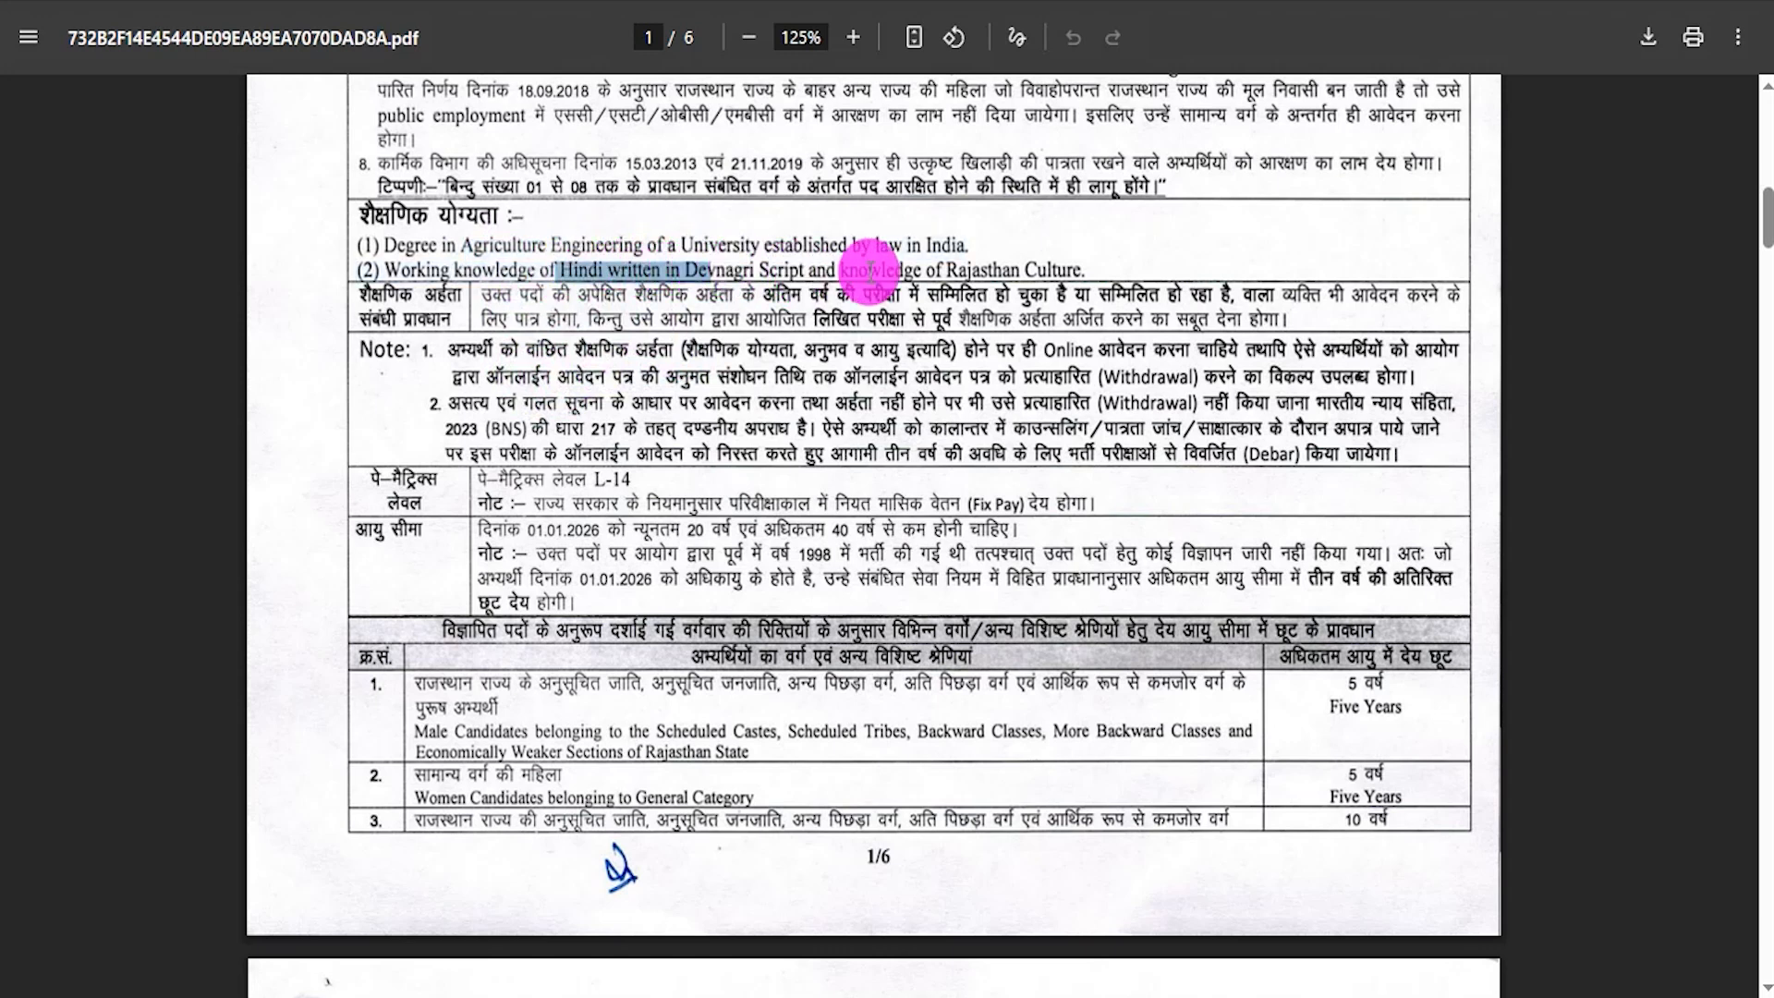
left_click_drag(949, 270, 1018, 269)
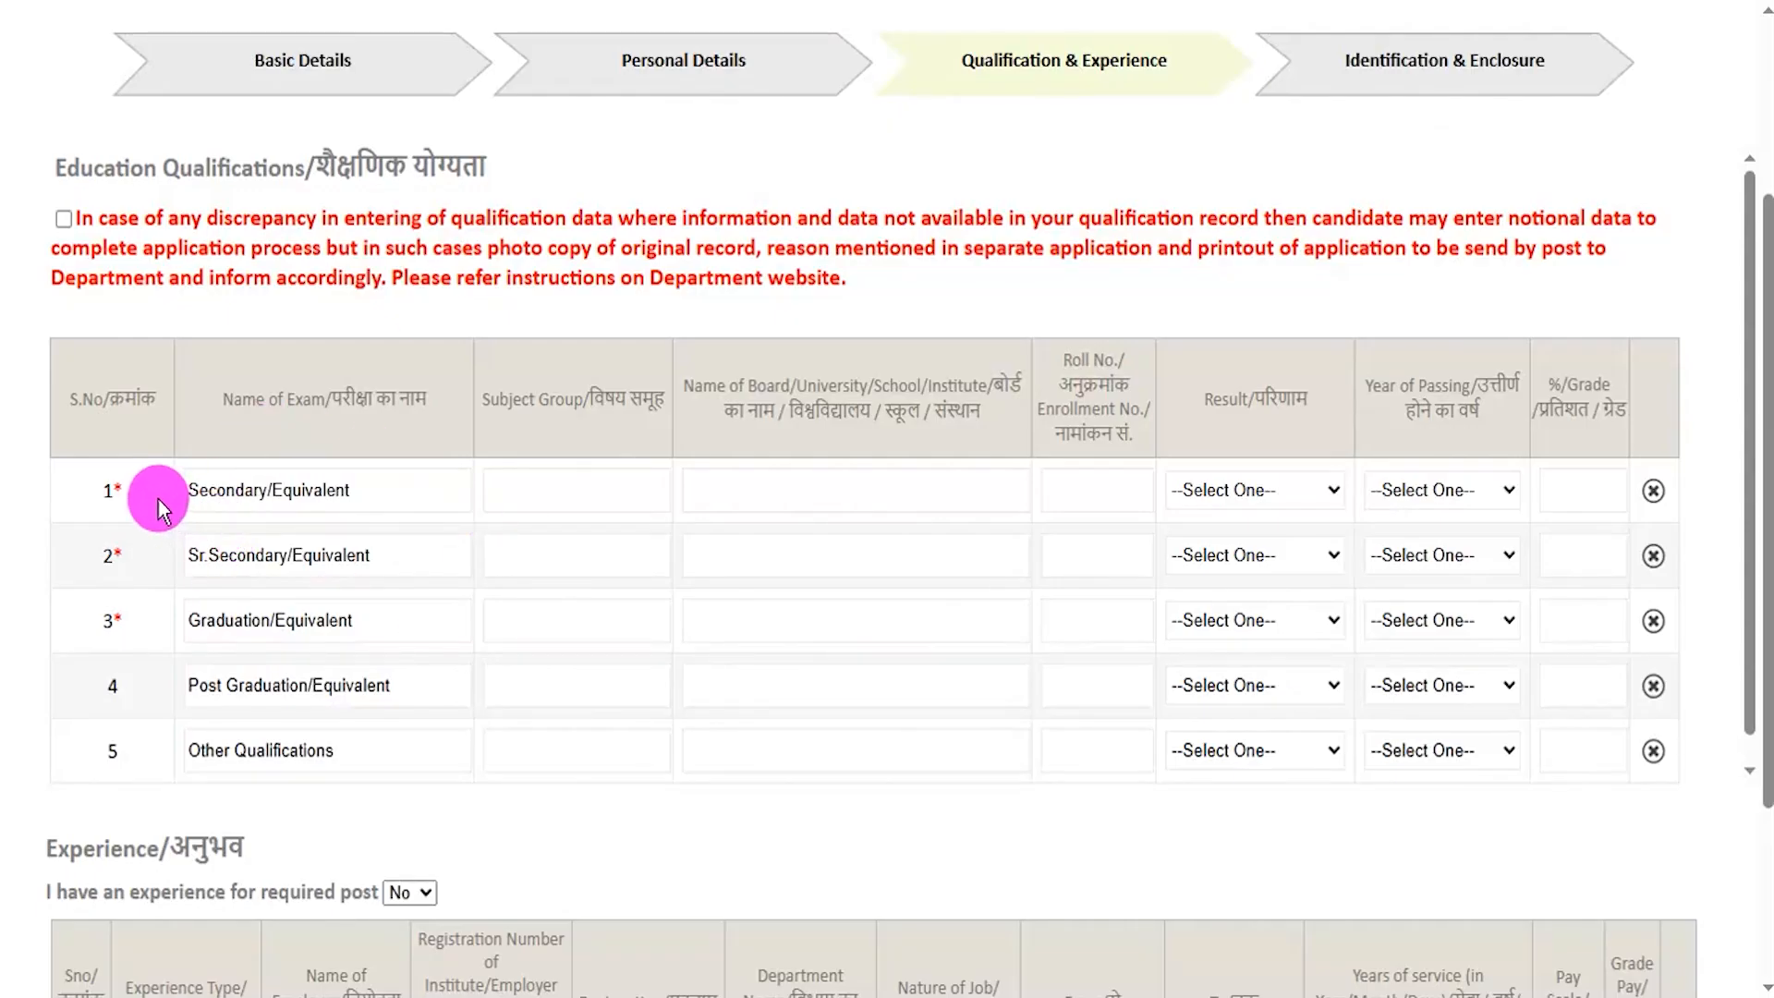
Step: Go over the subject group, board name and roll number fields of the Secondary/Equivalent row
left_click_drag(196, 490, 282, 491)
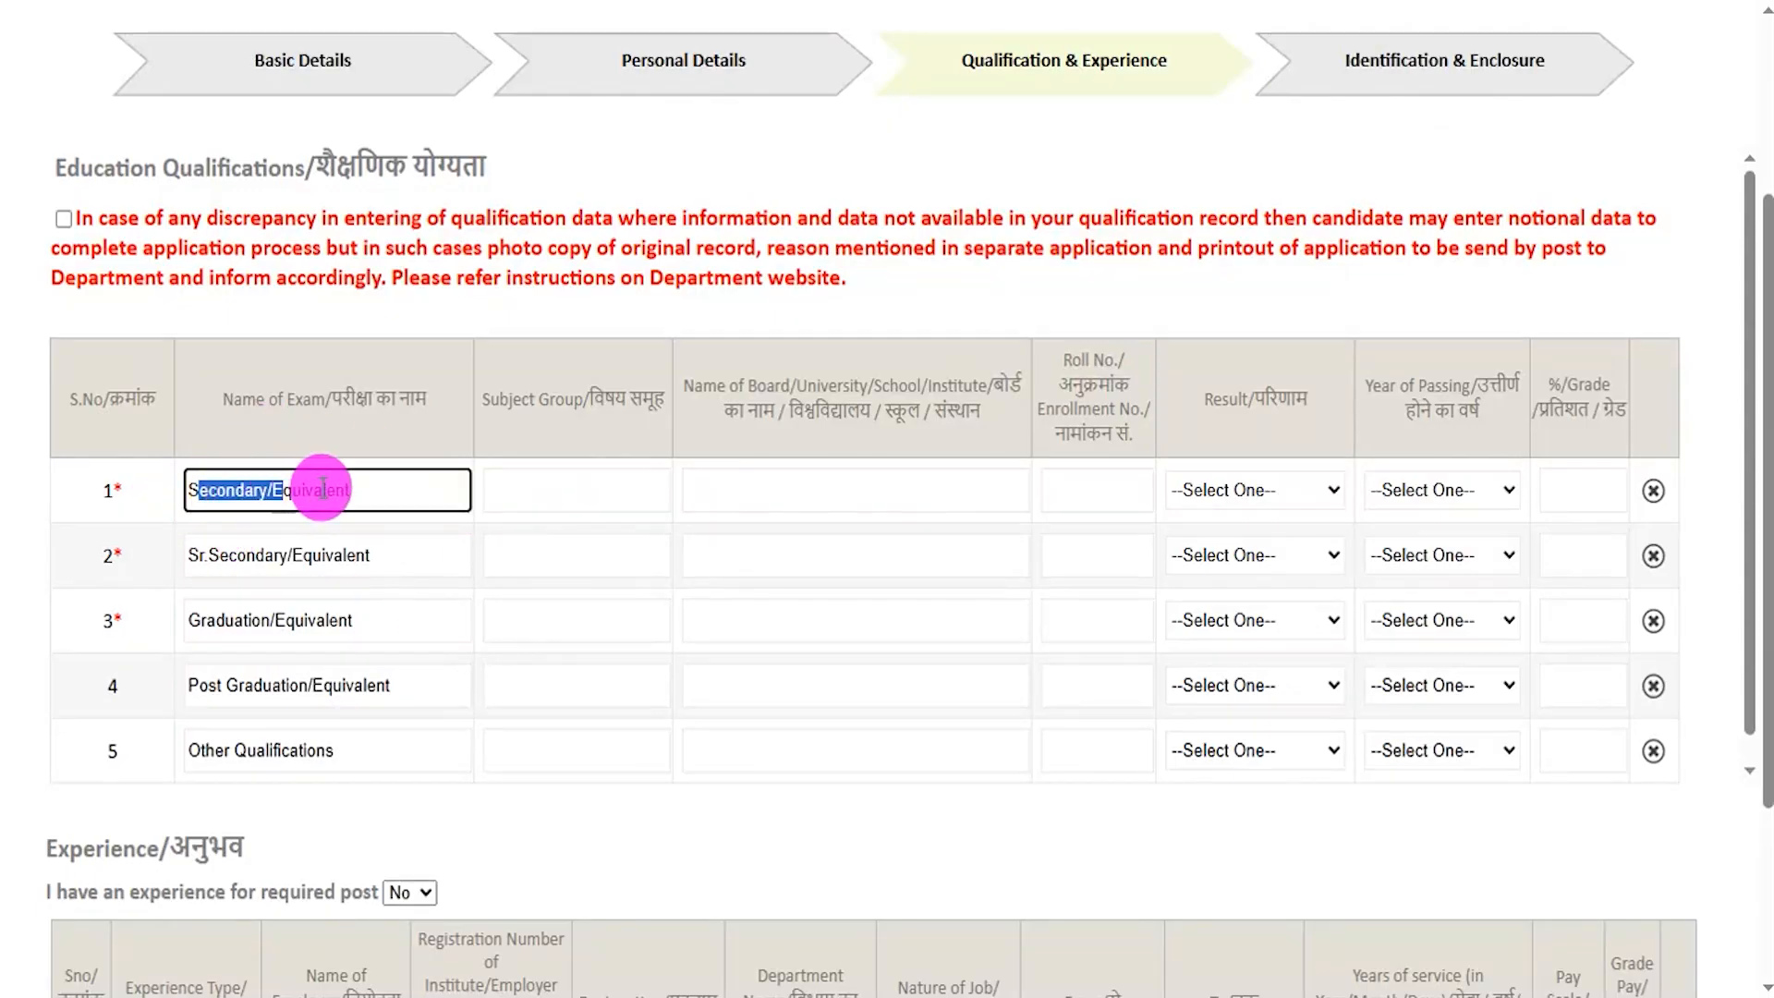
left_click(546, 499)
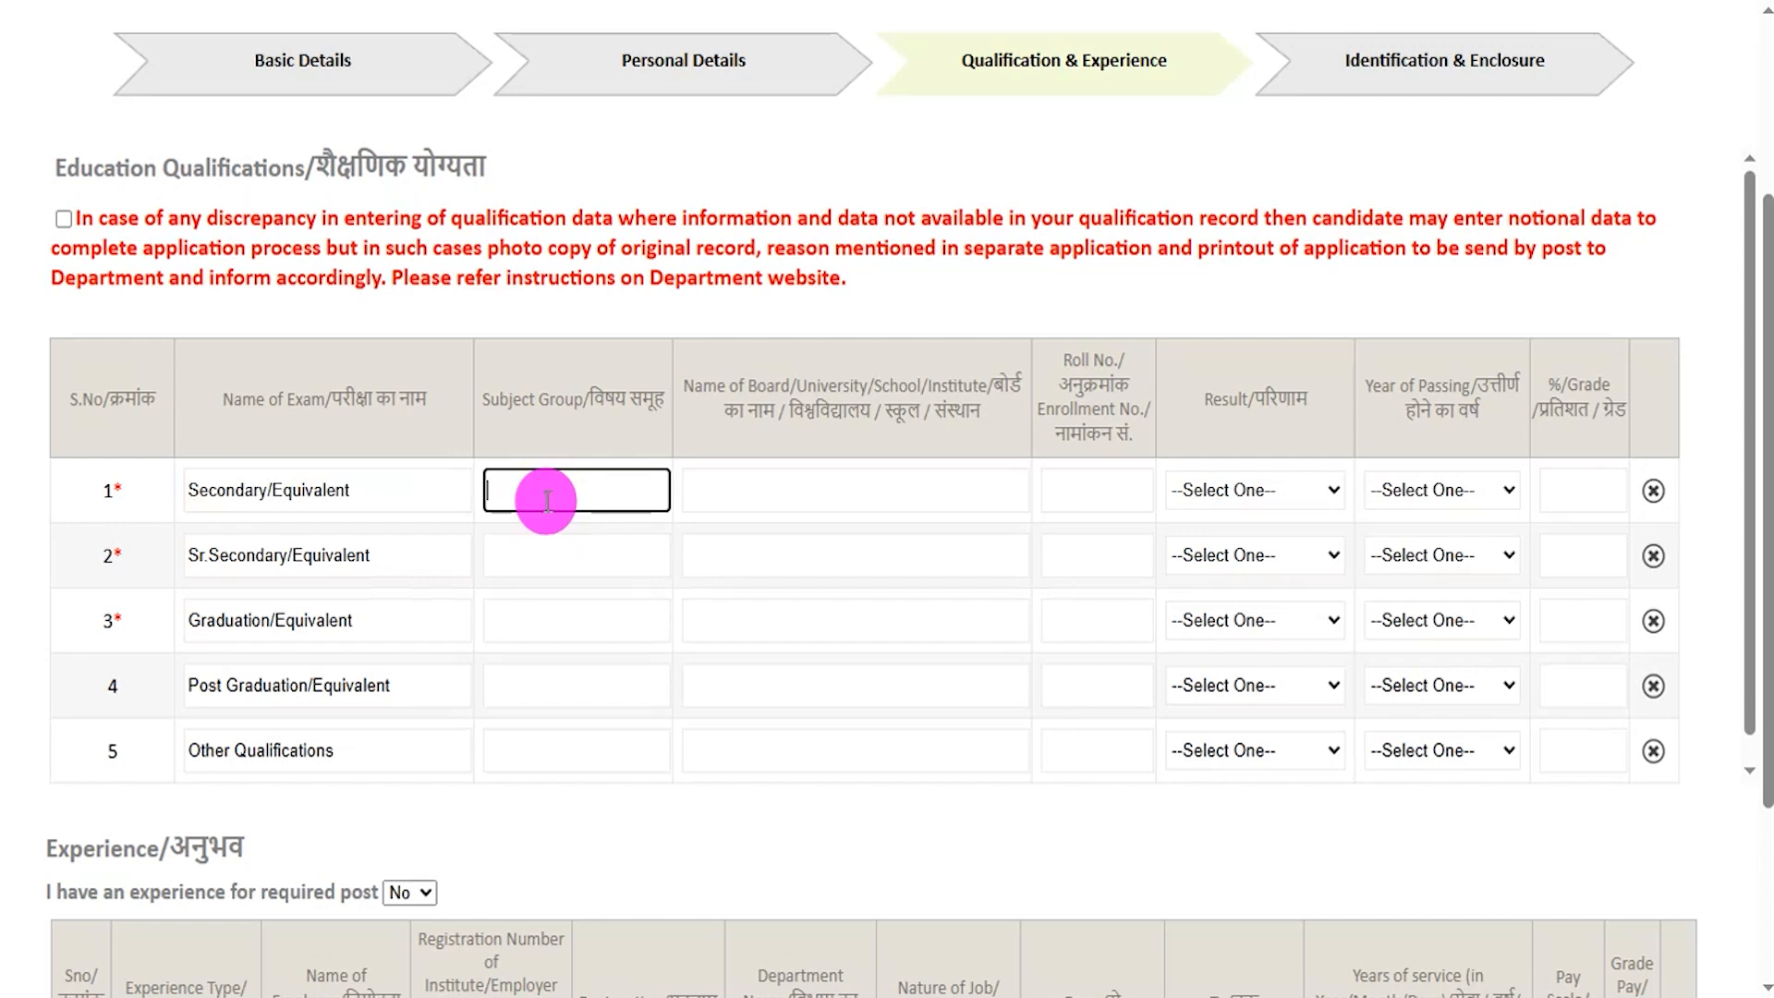
left_click(751, 2)
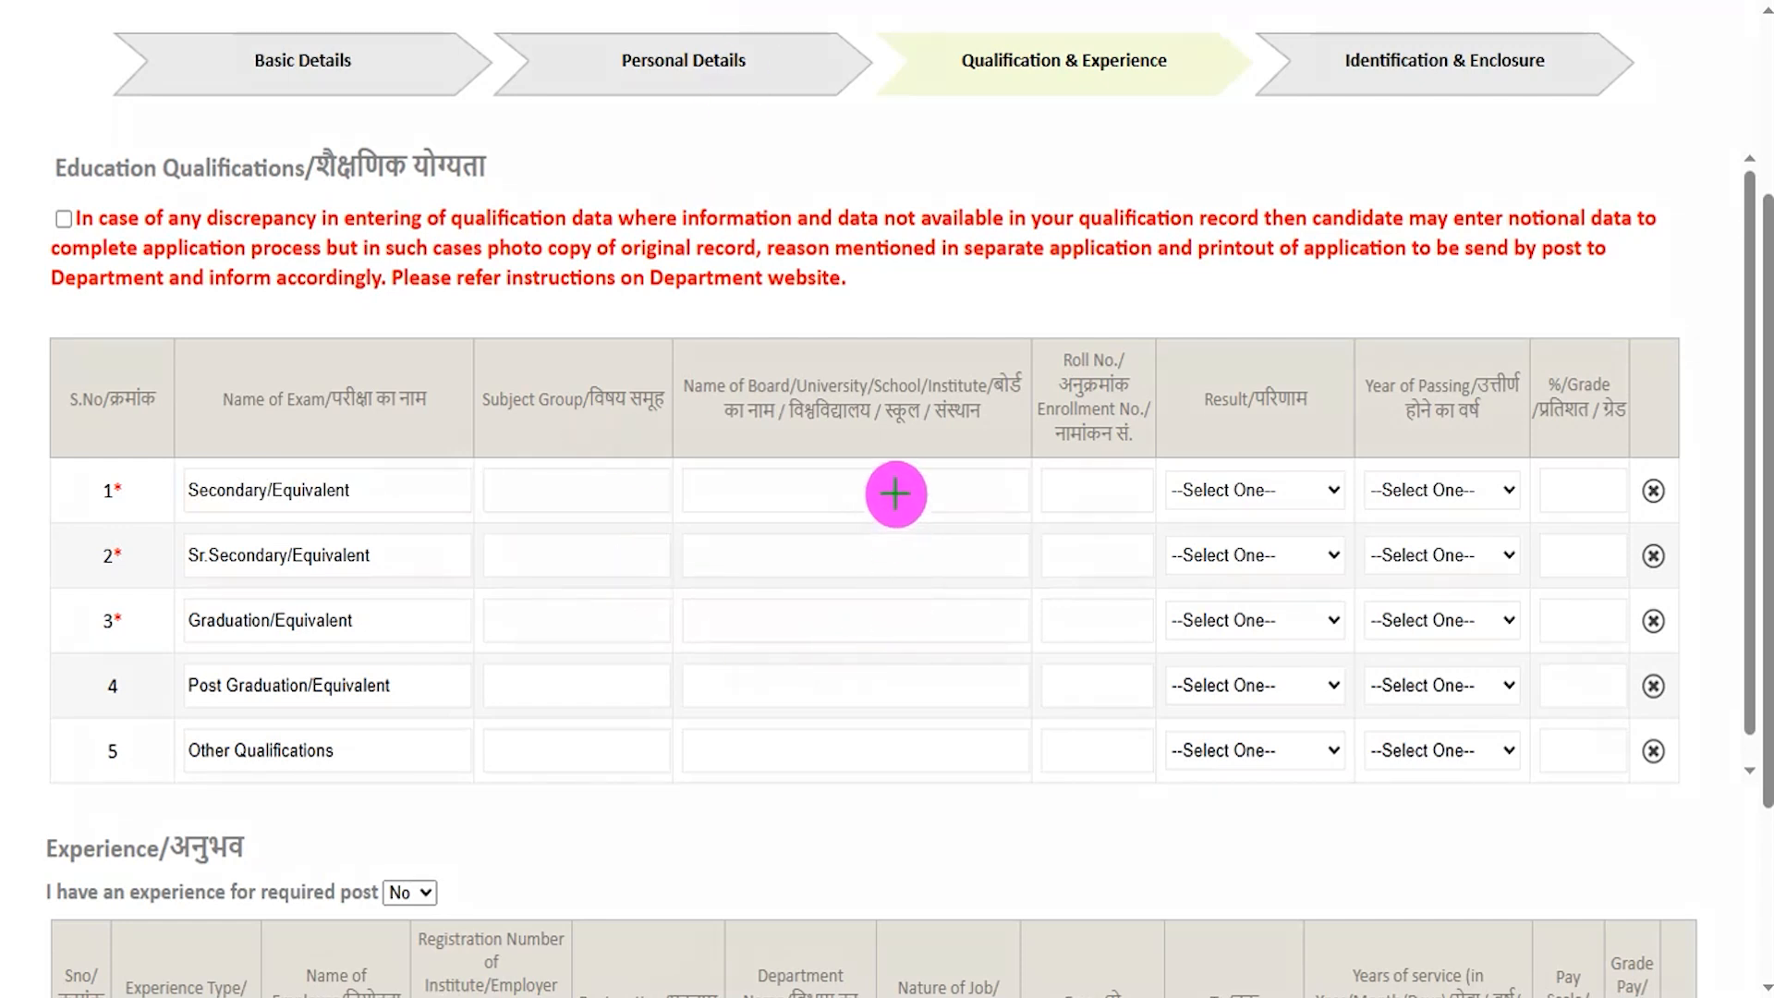
left_click_drag(896, 493, 946, 455)
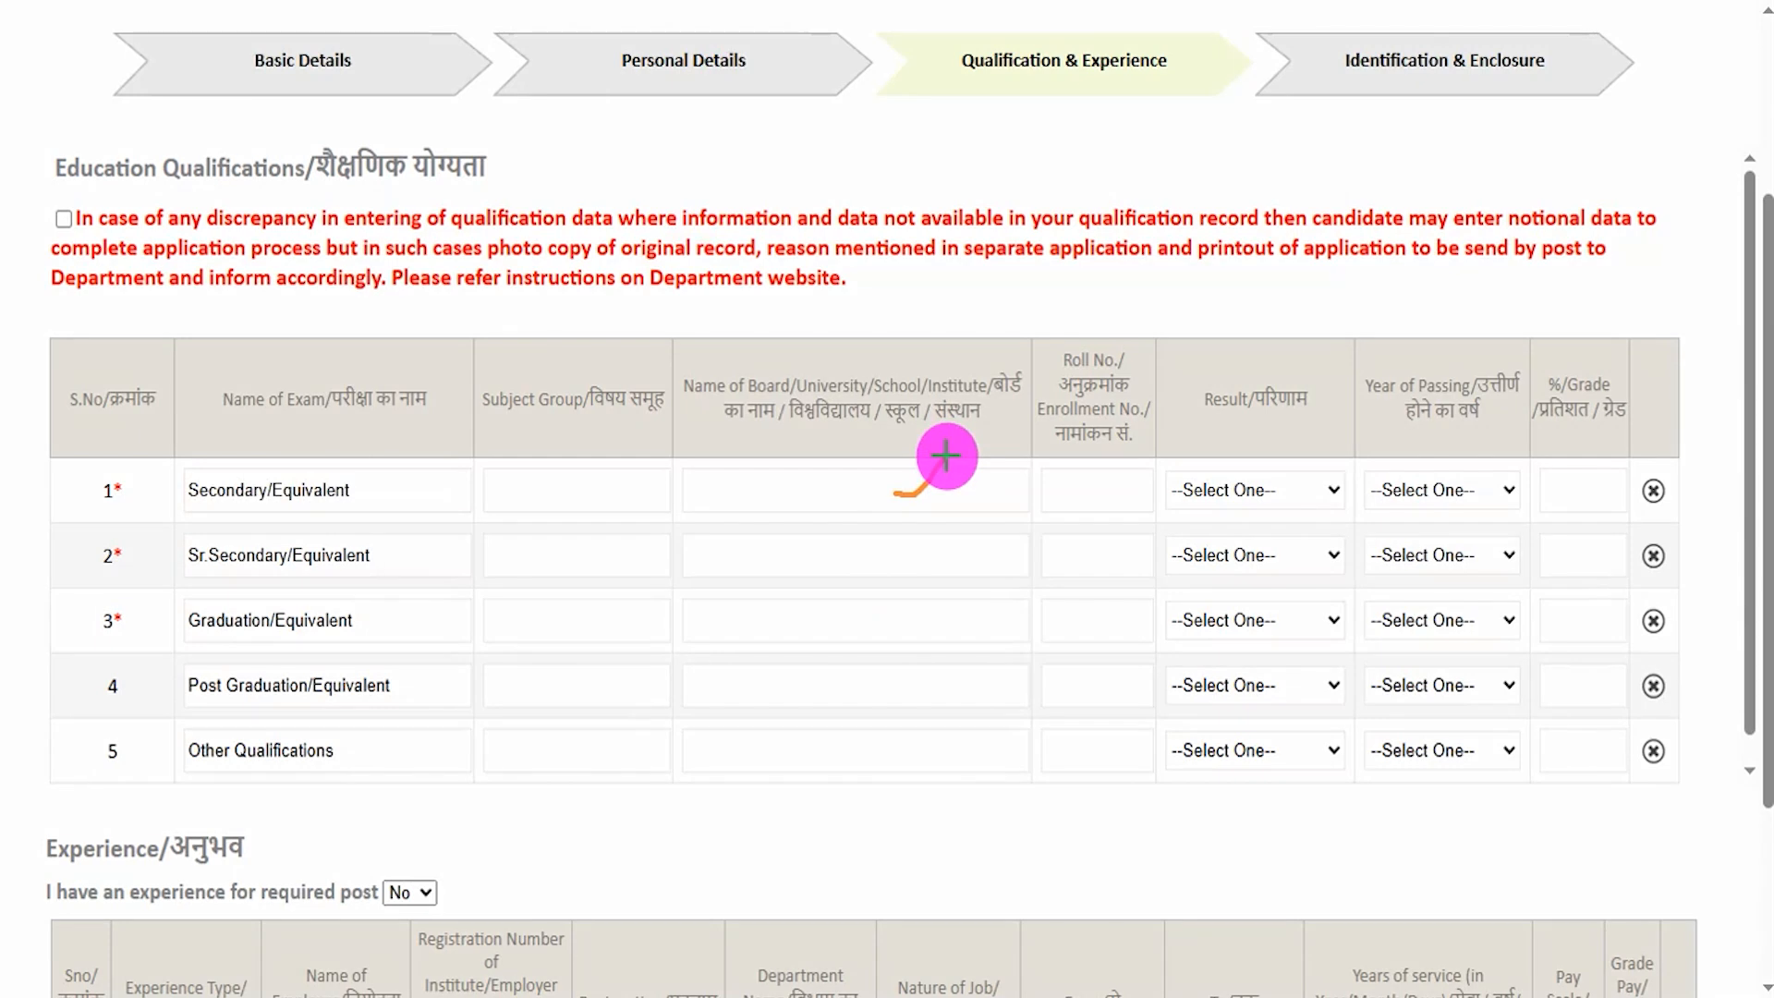
left_click_drag(1083, 485, 1141, 441)
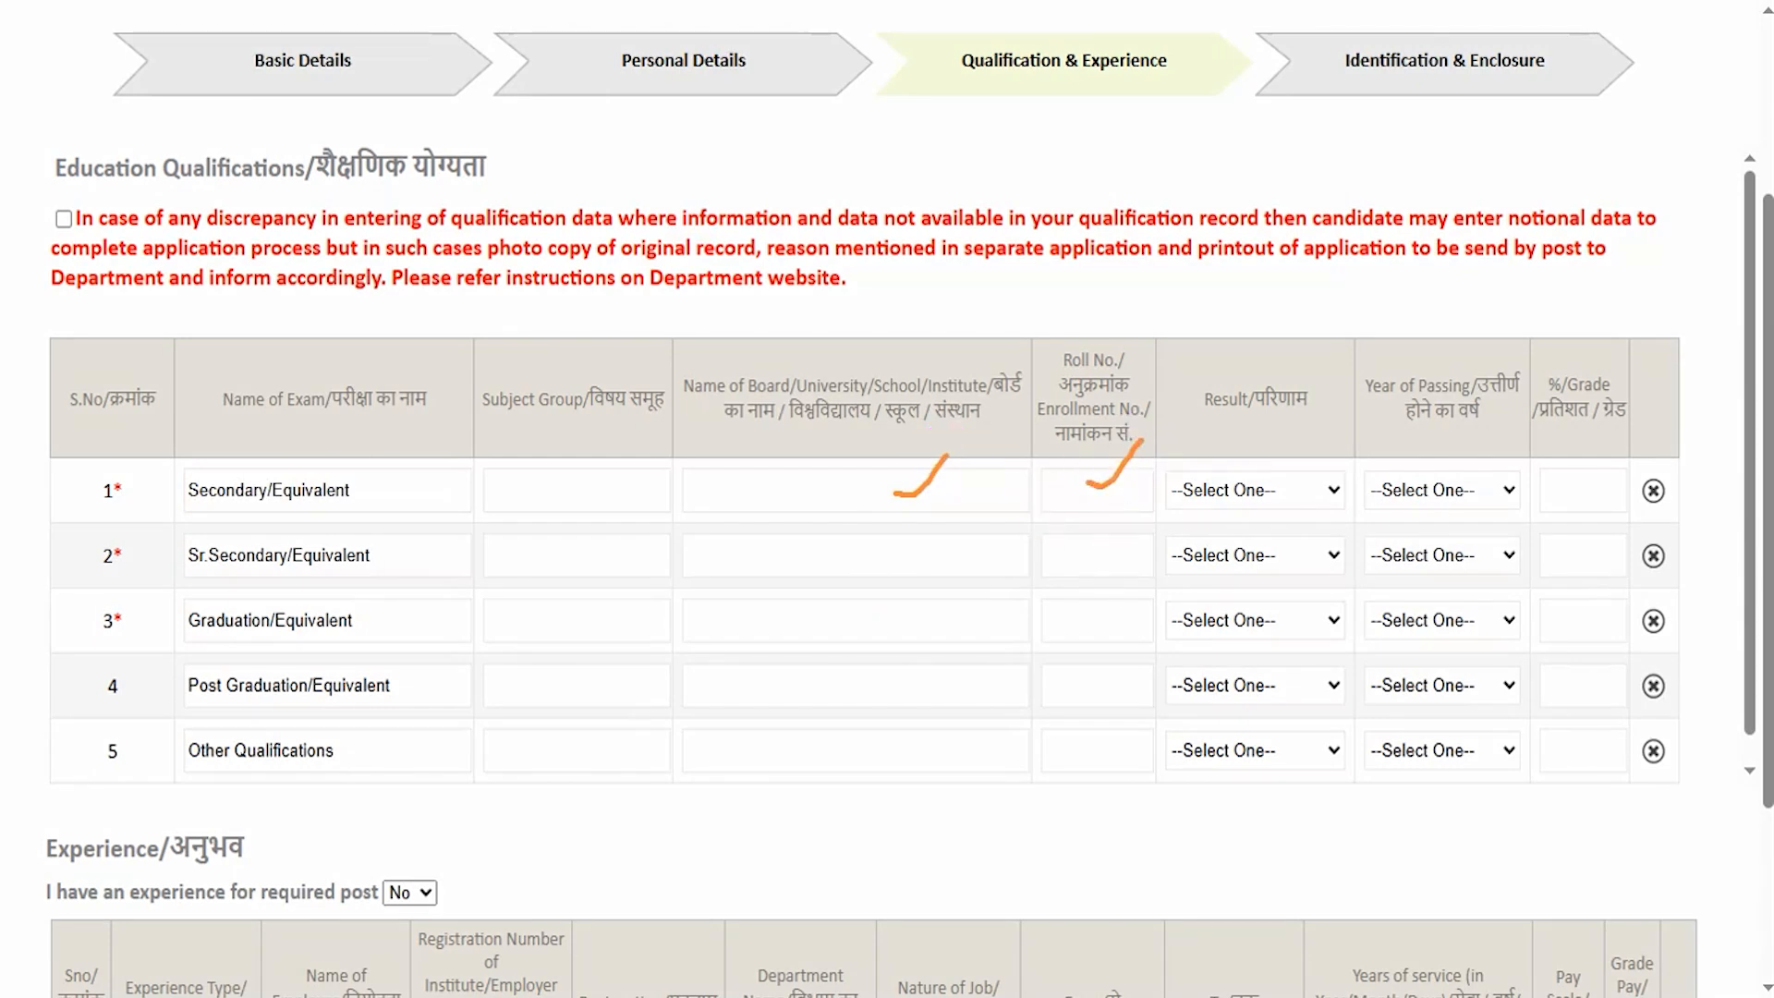
key("Escape")
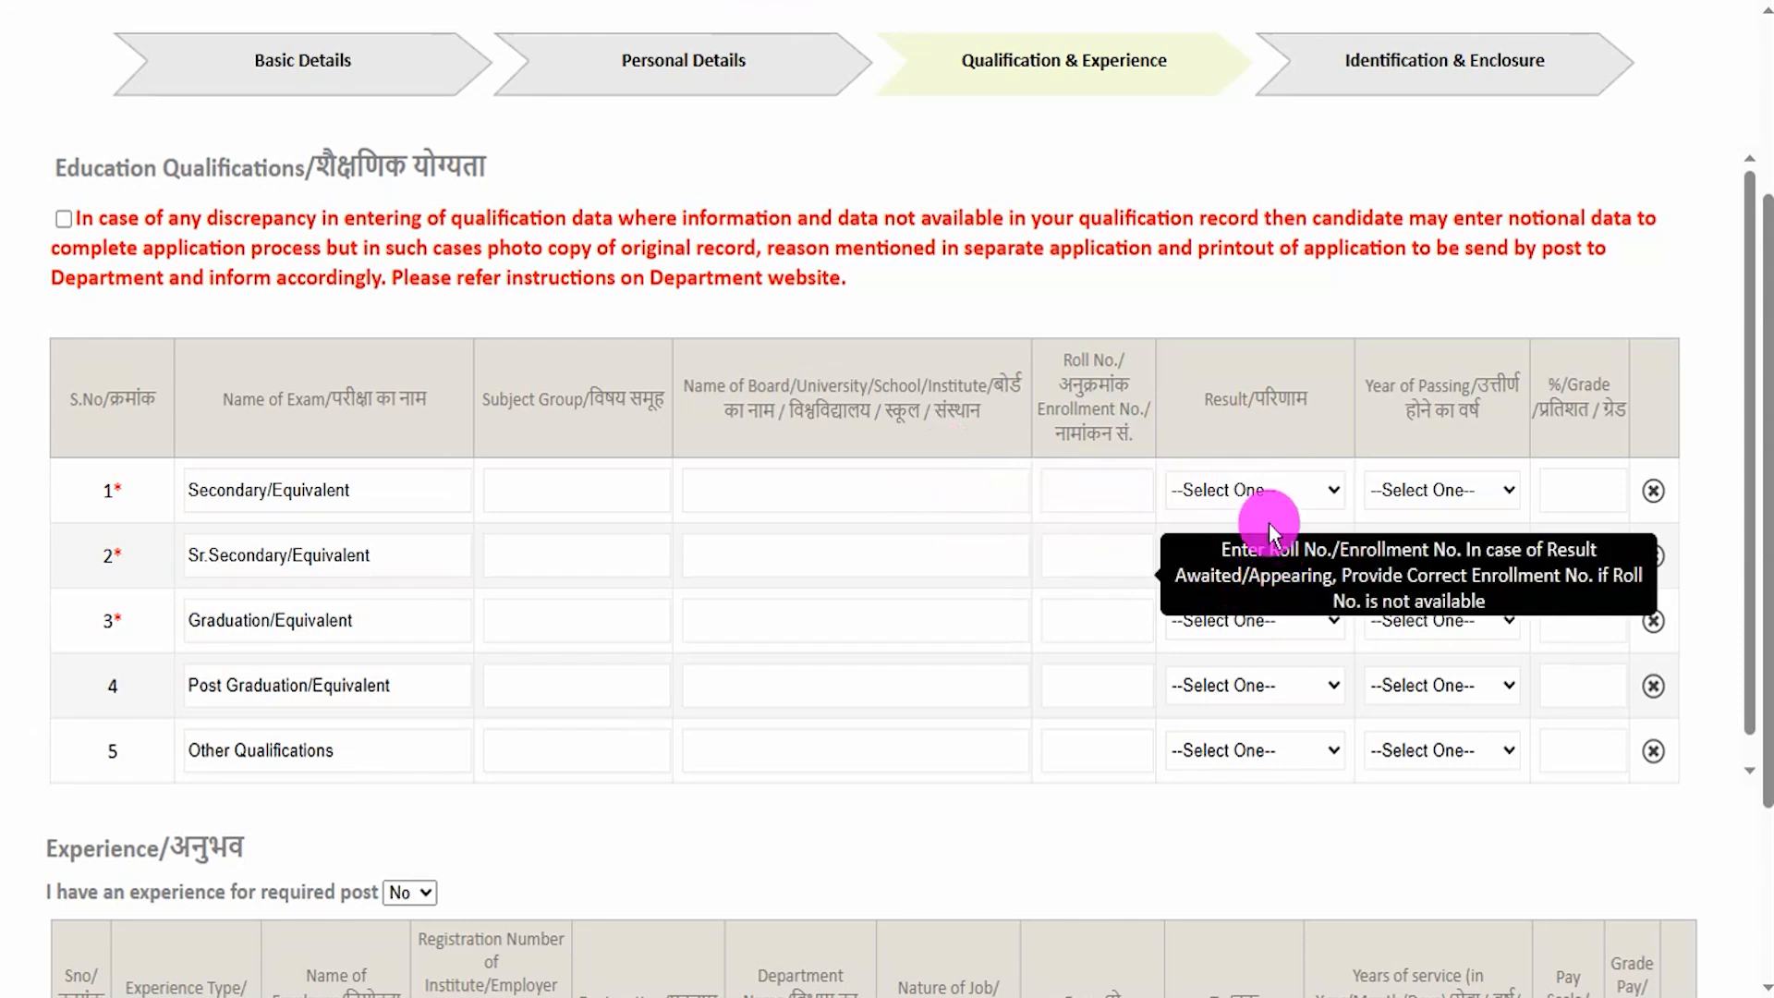
Step: Set the Secondary/Equivalent result type to Percentage, the year of passing to 2017 and the percentage to 90.00
left_click(1245, 492)
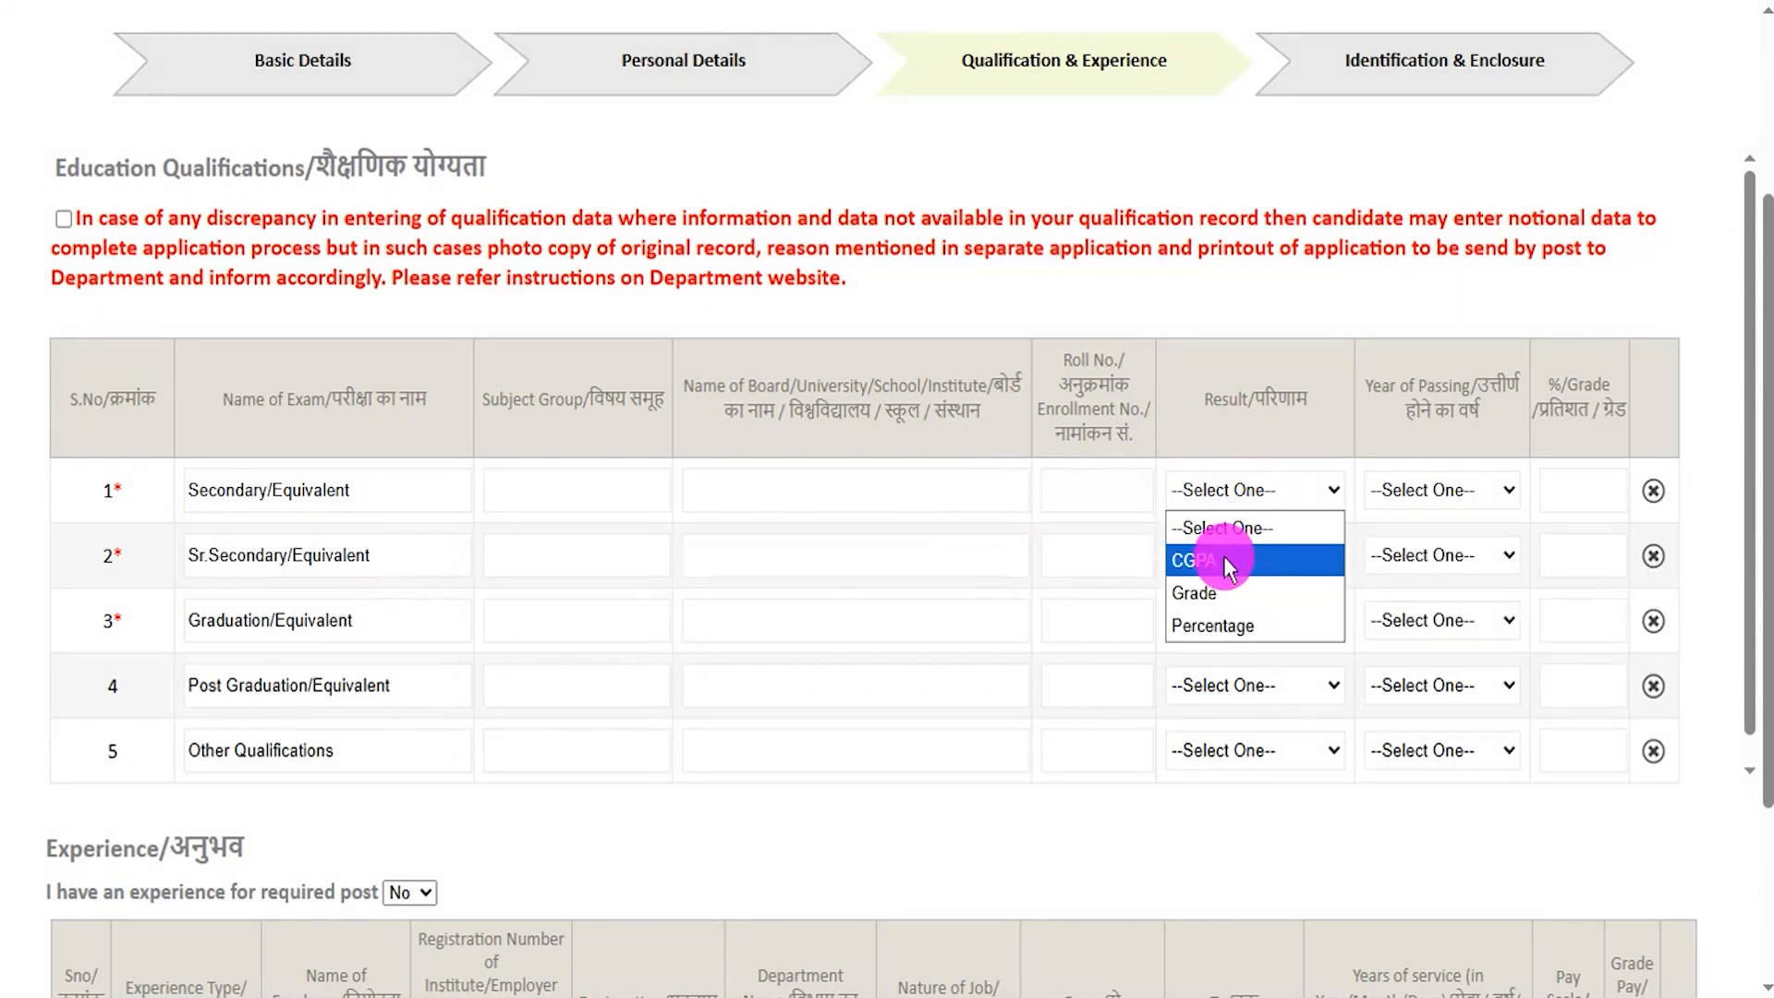
left_click(1209, 625)
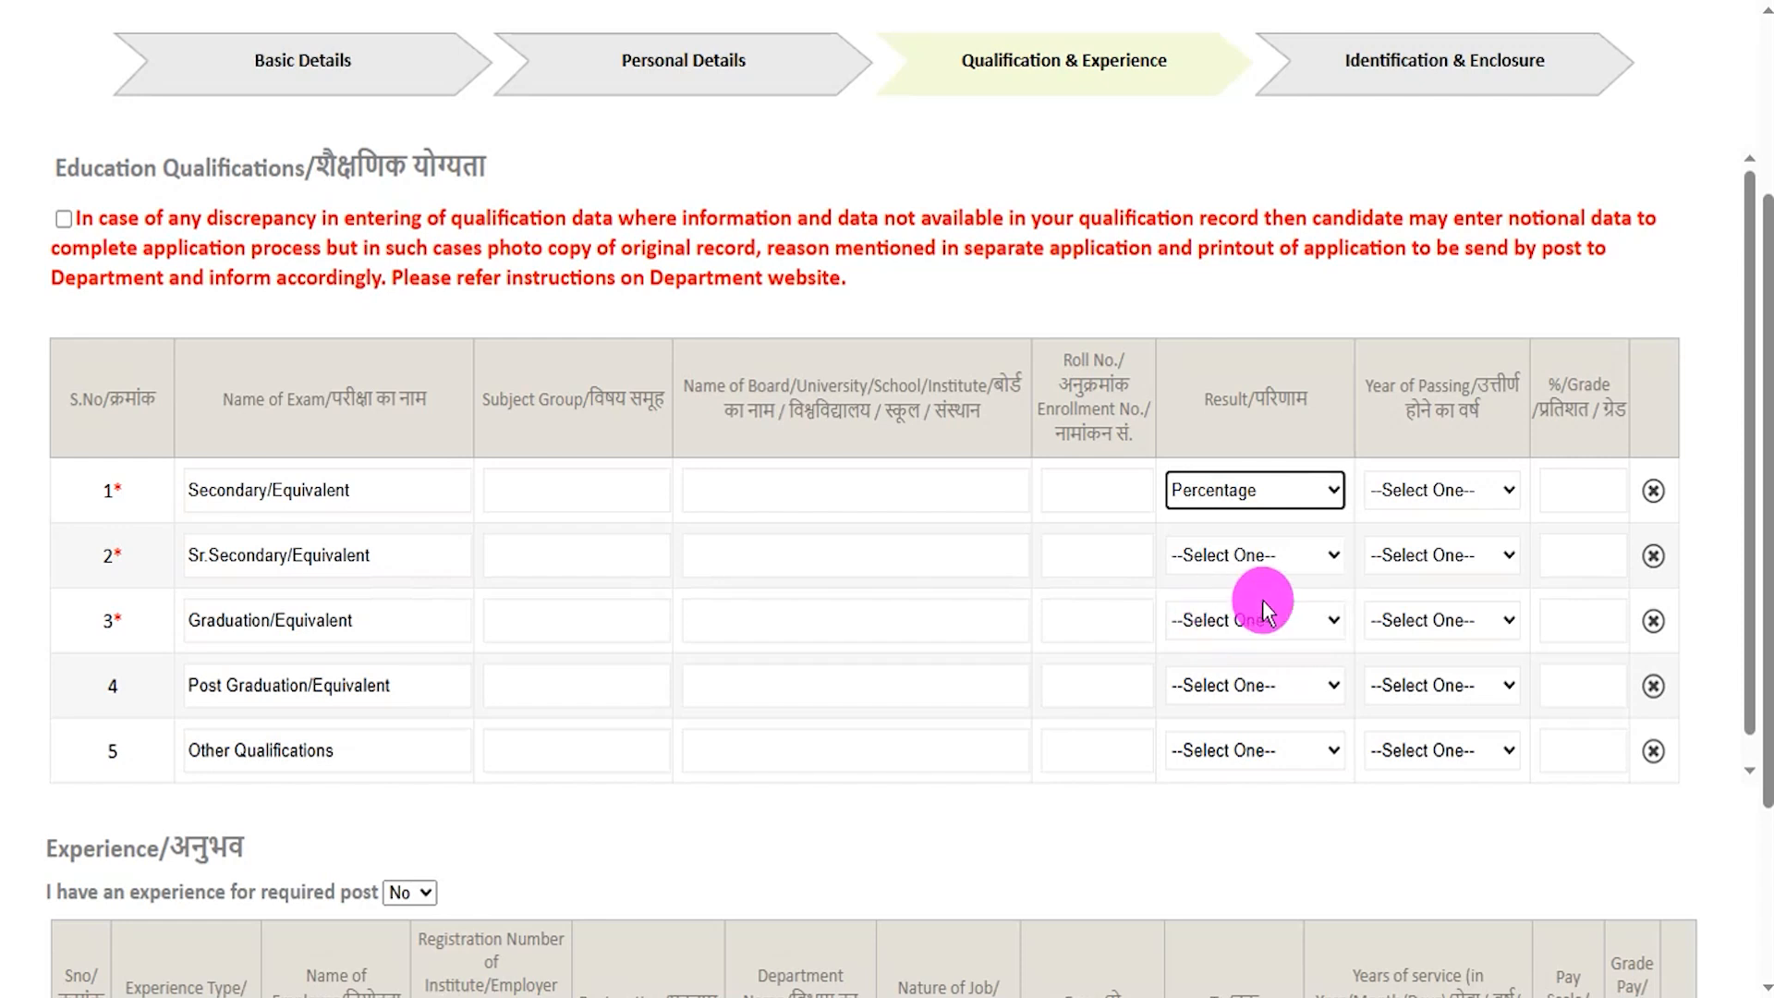
left_click(1439, 492)
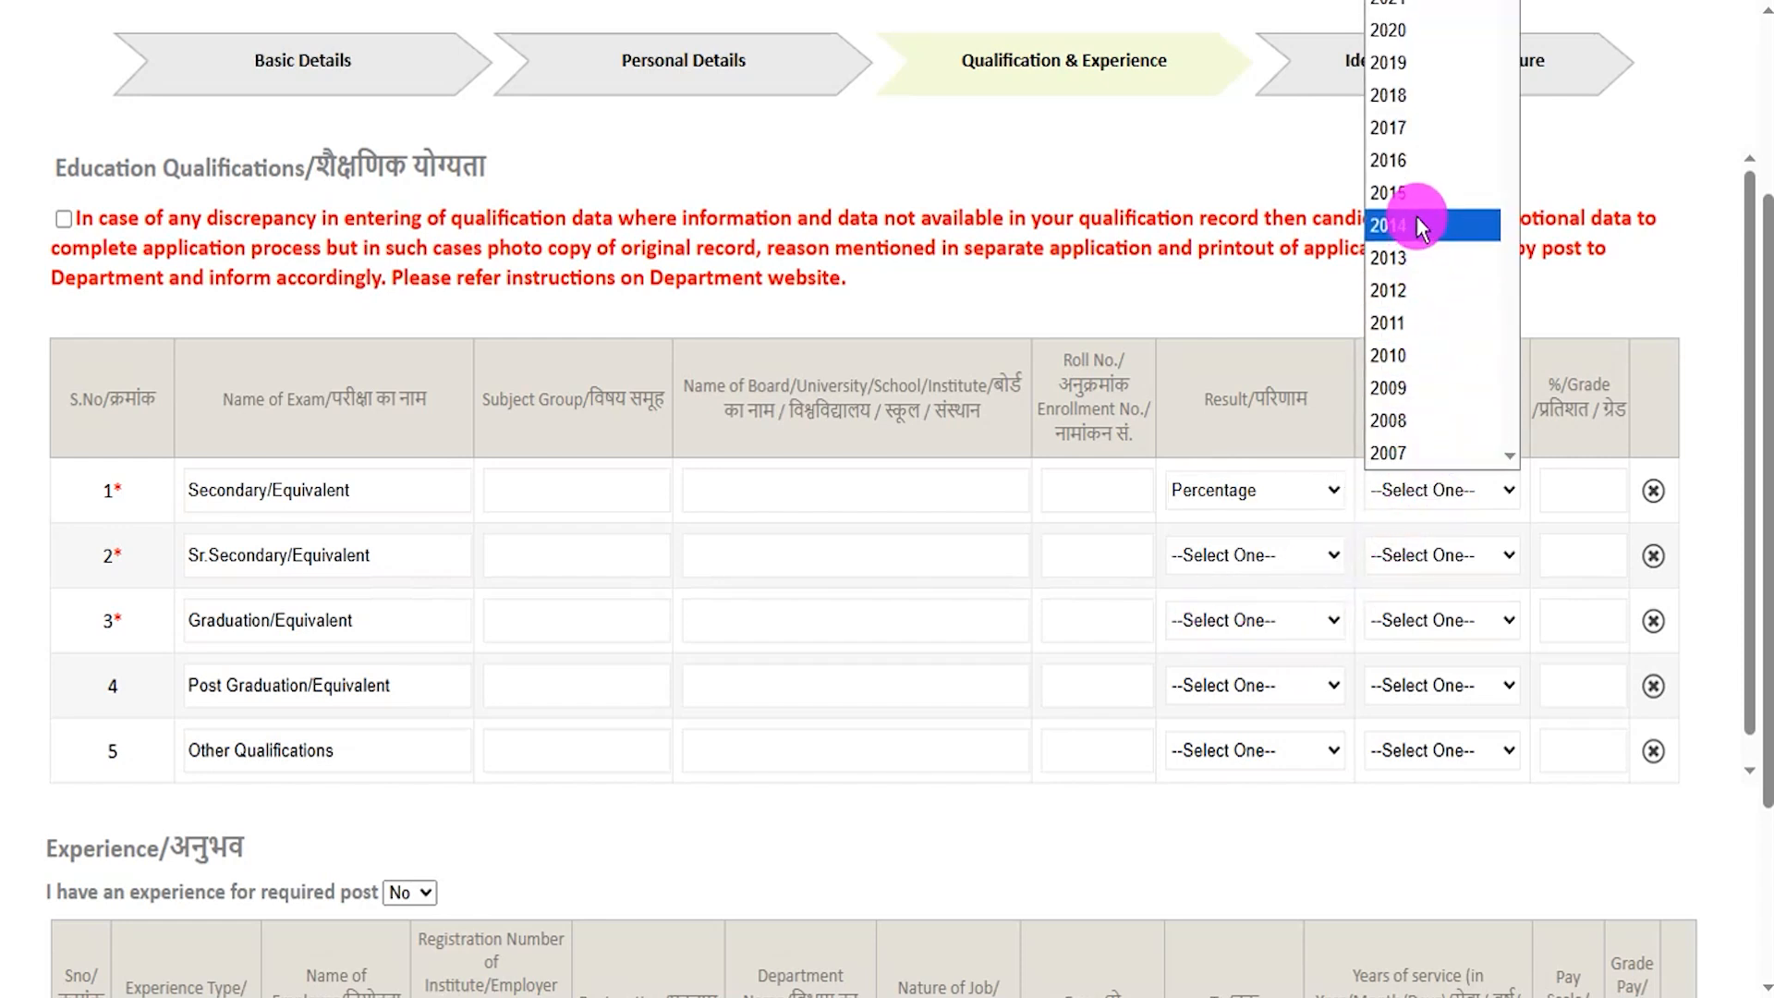
left_click(1410, 132)
left_click(1575, 489)
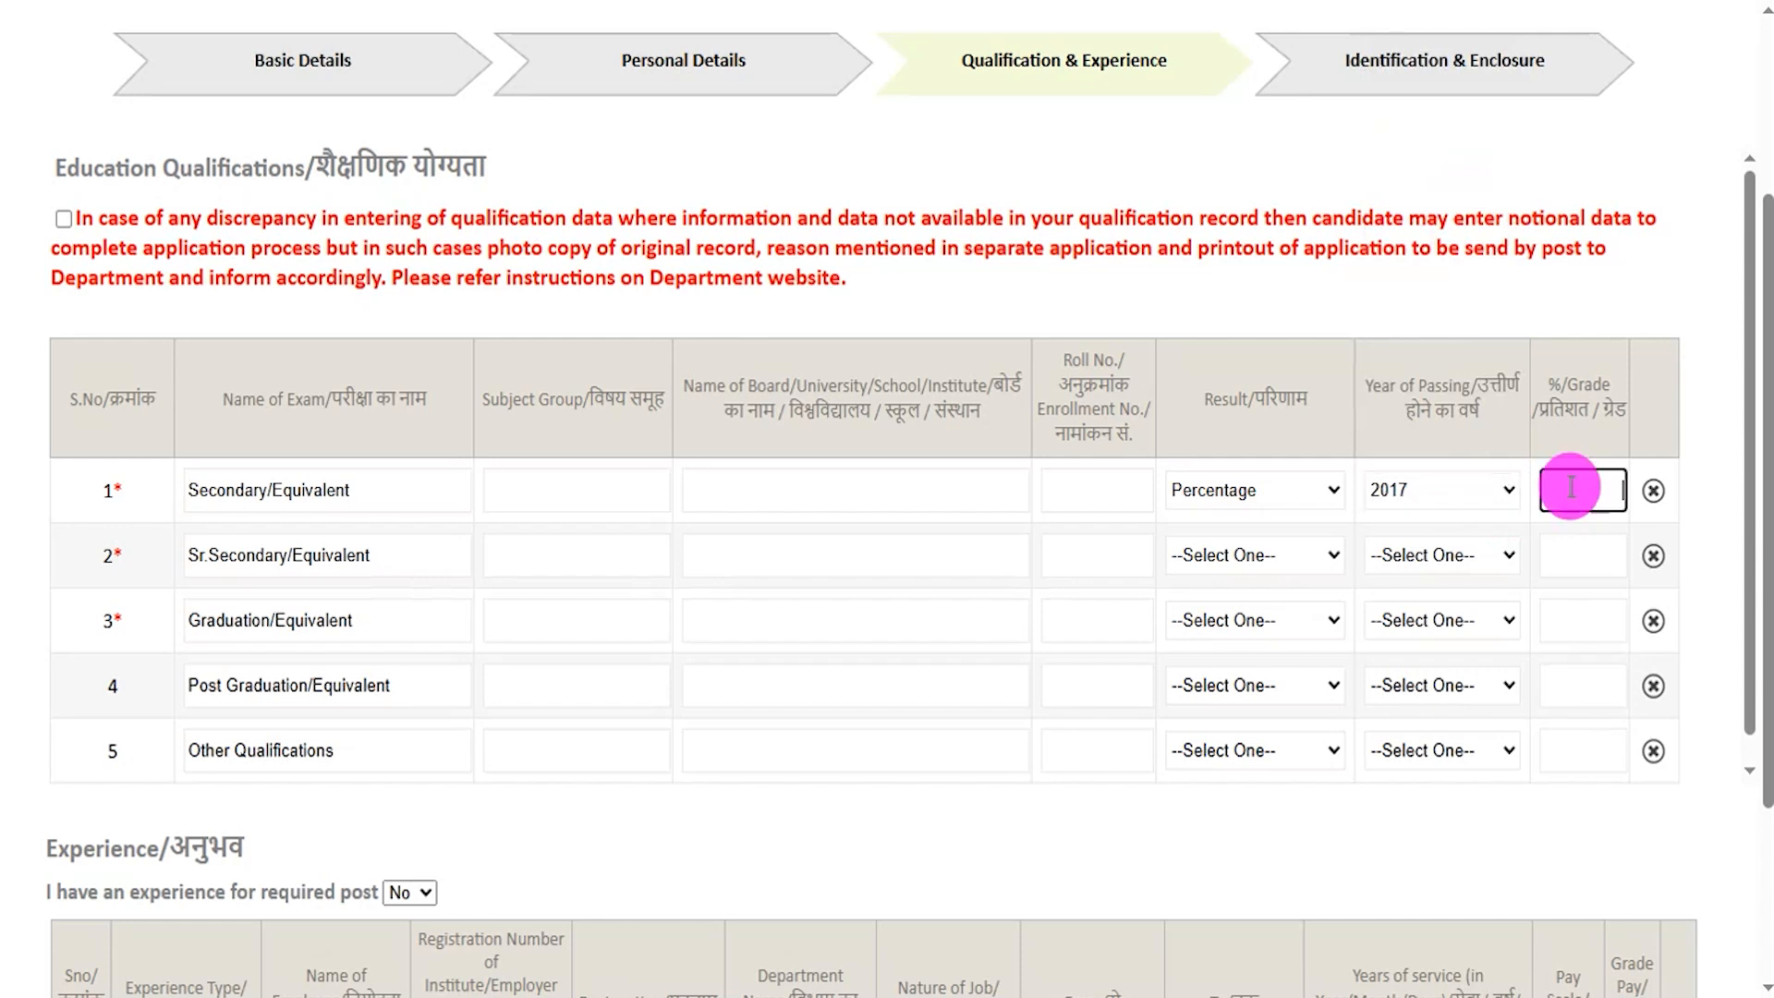
type("90.0")
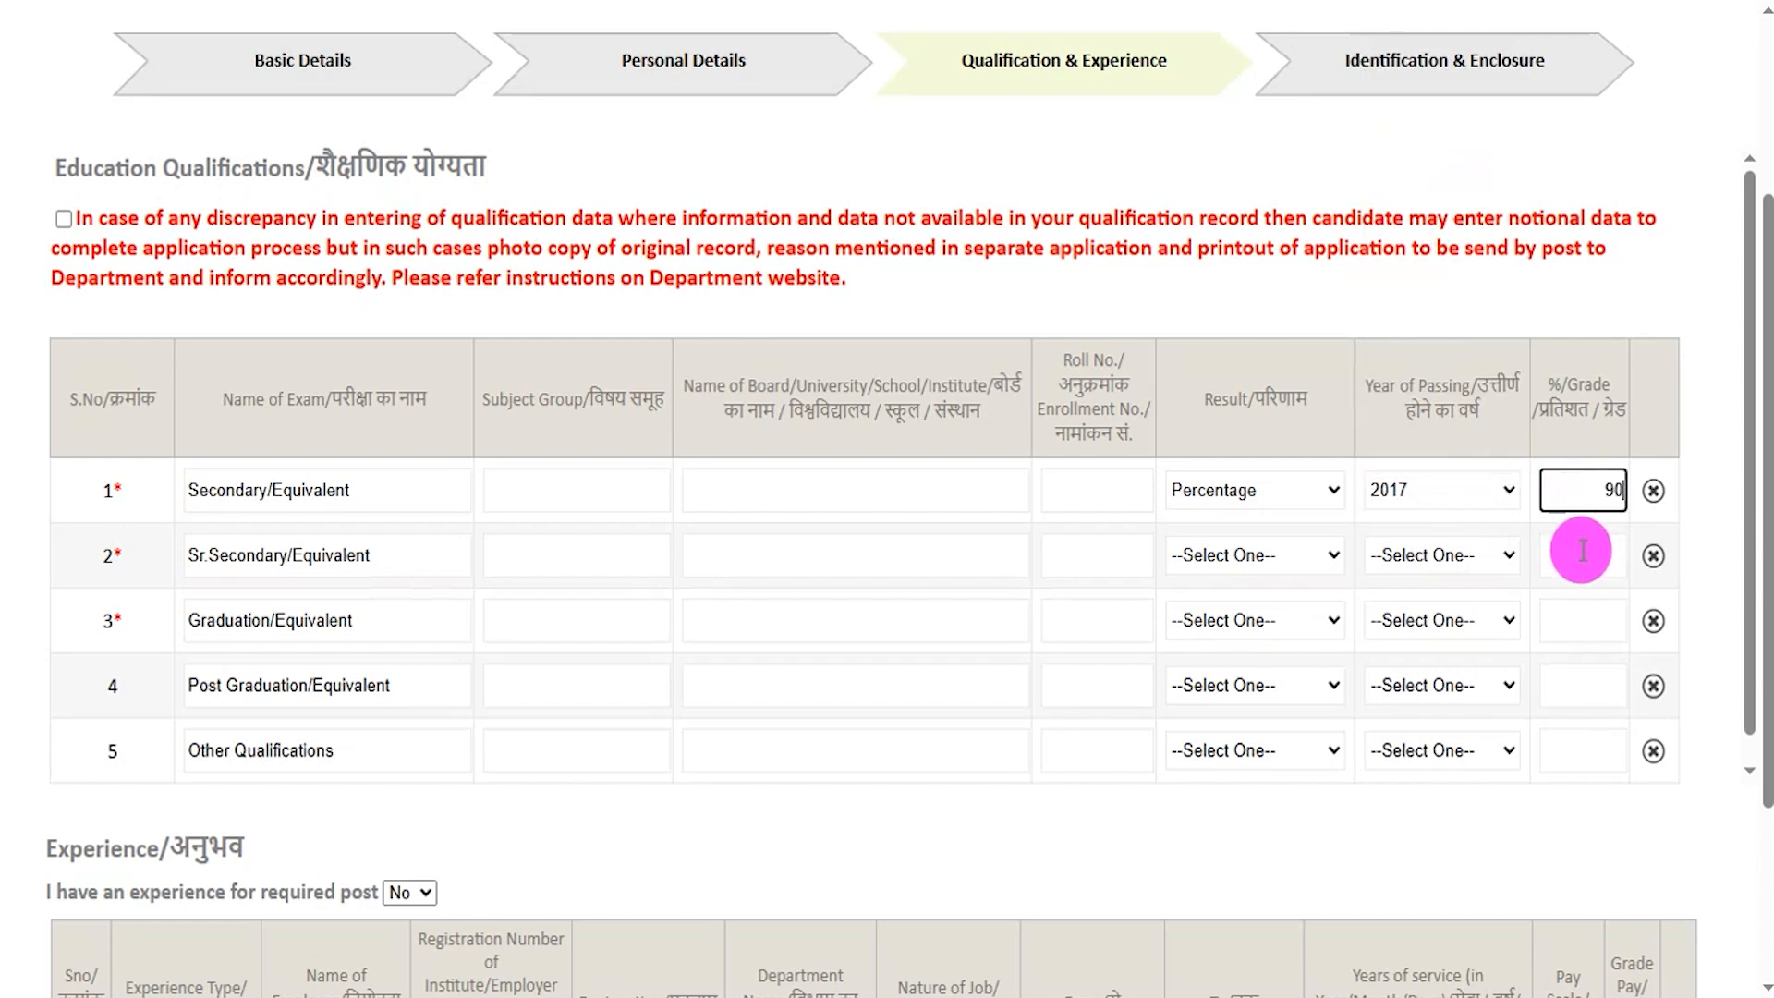
left_click(1694, 711)
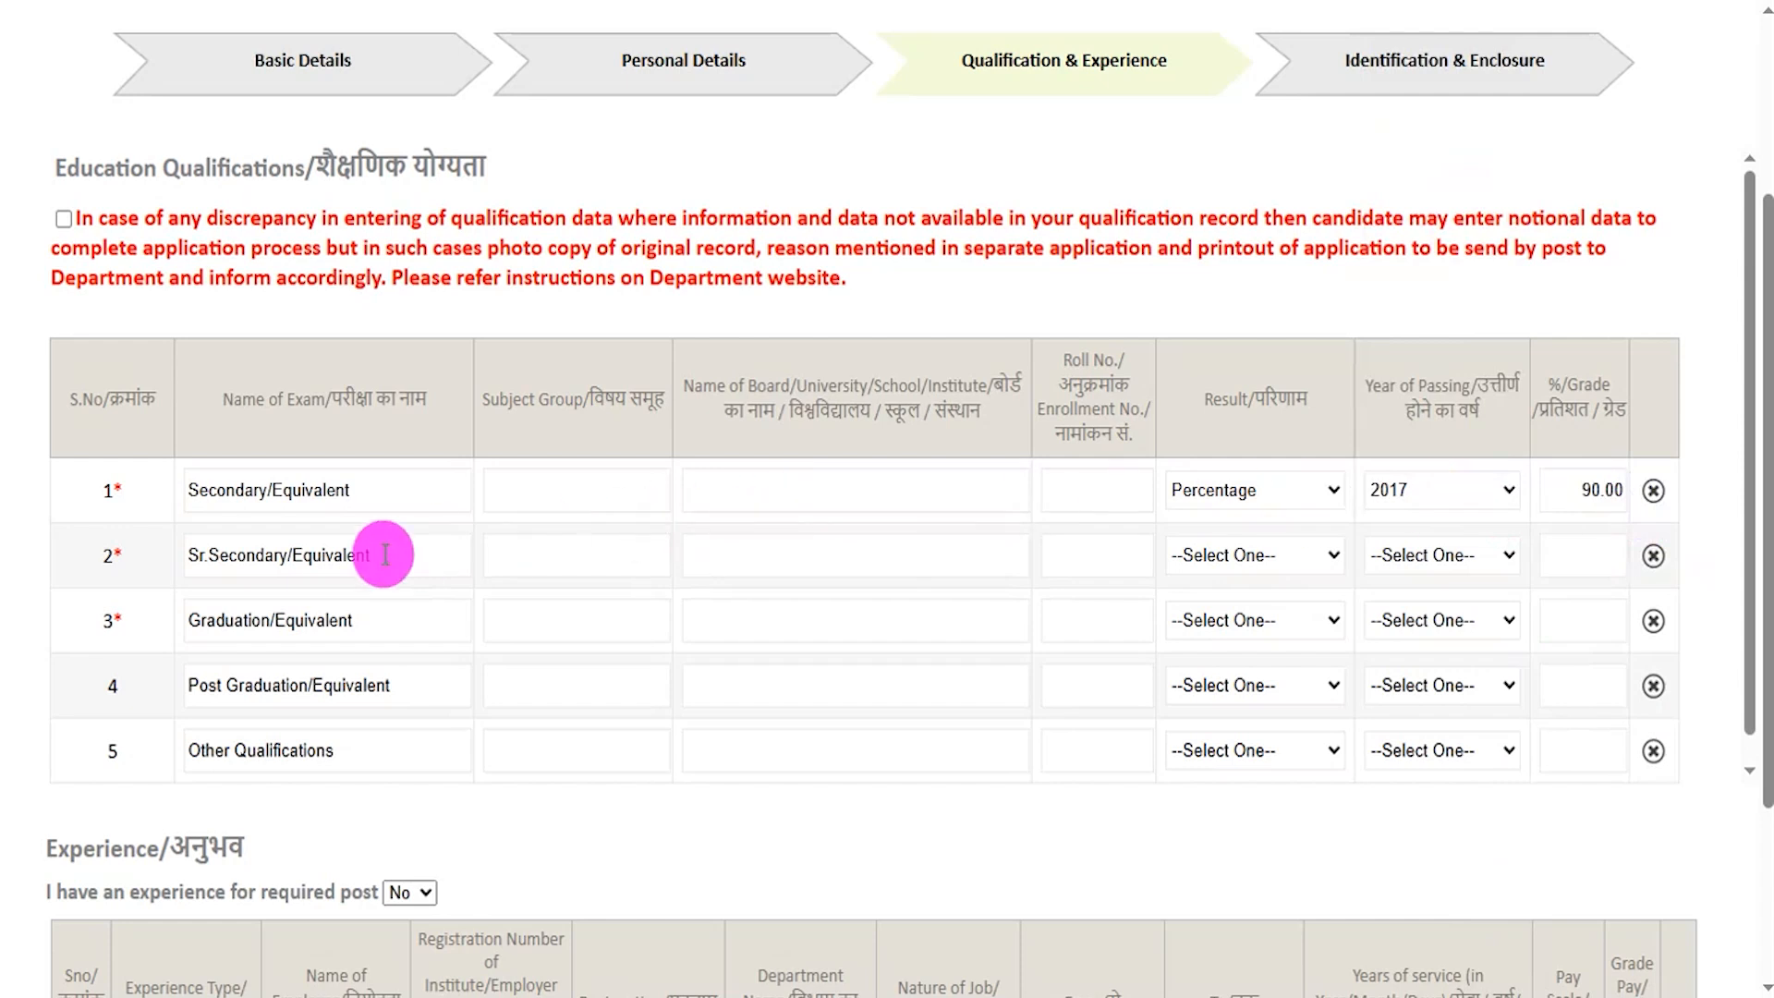
Step: Enter CBSE as the board name in the Sr.Secondary/Equivalent row
left_click(195, 554)
left_click(600, 556)
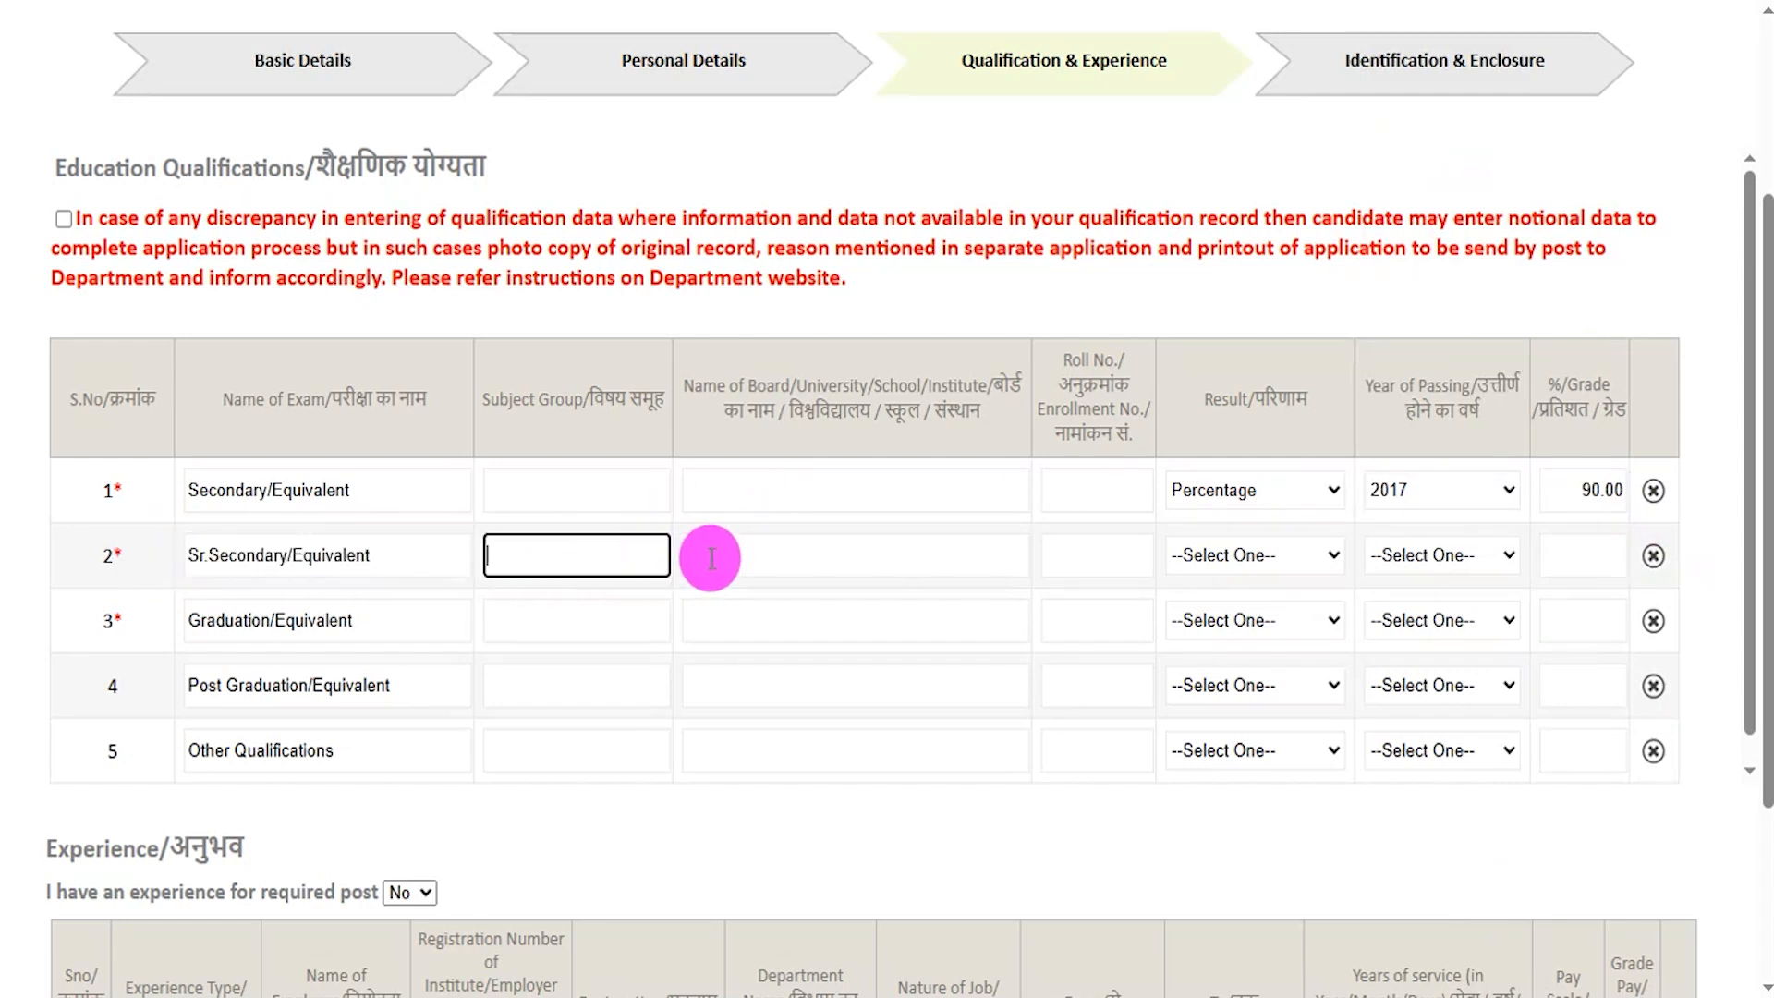
left_click(776, 557)
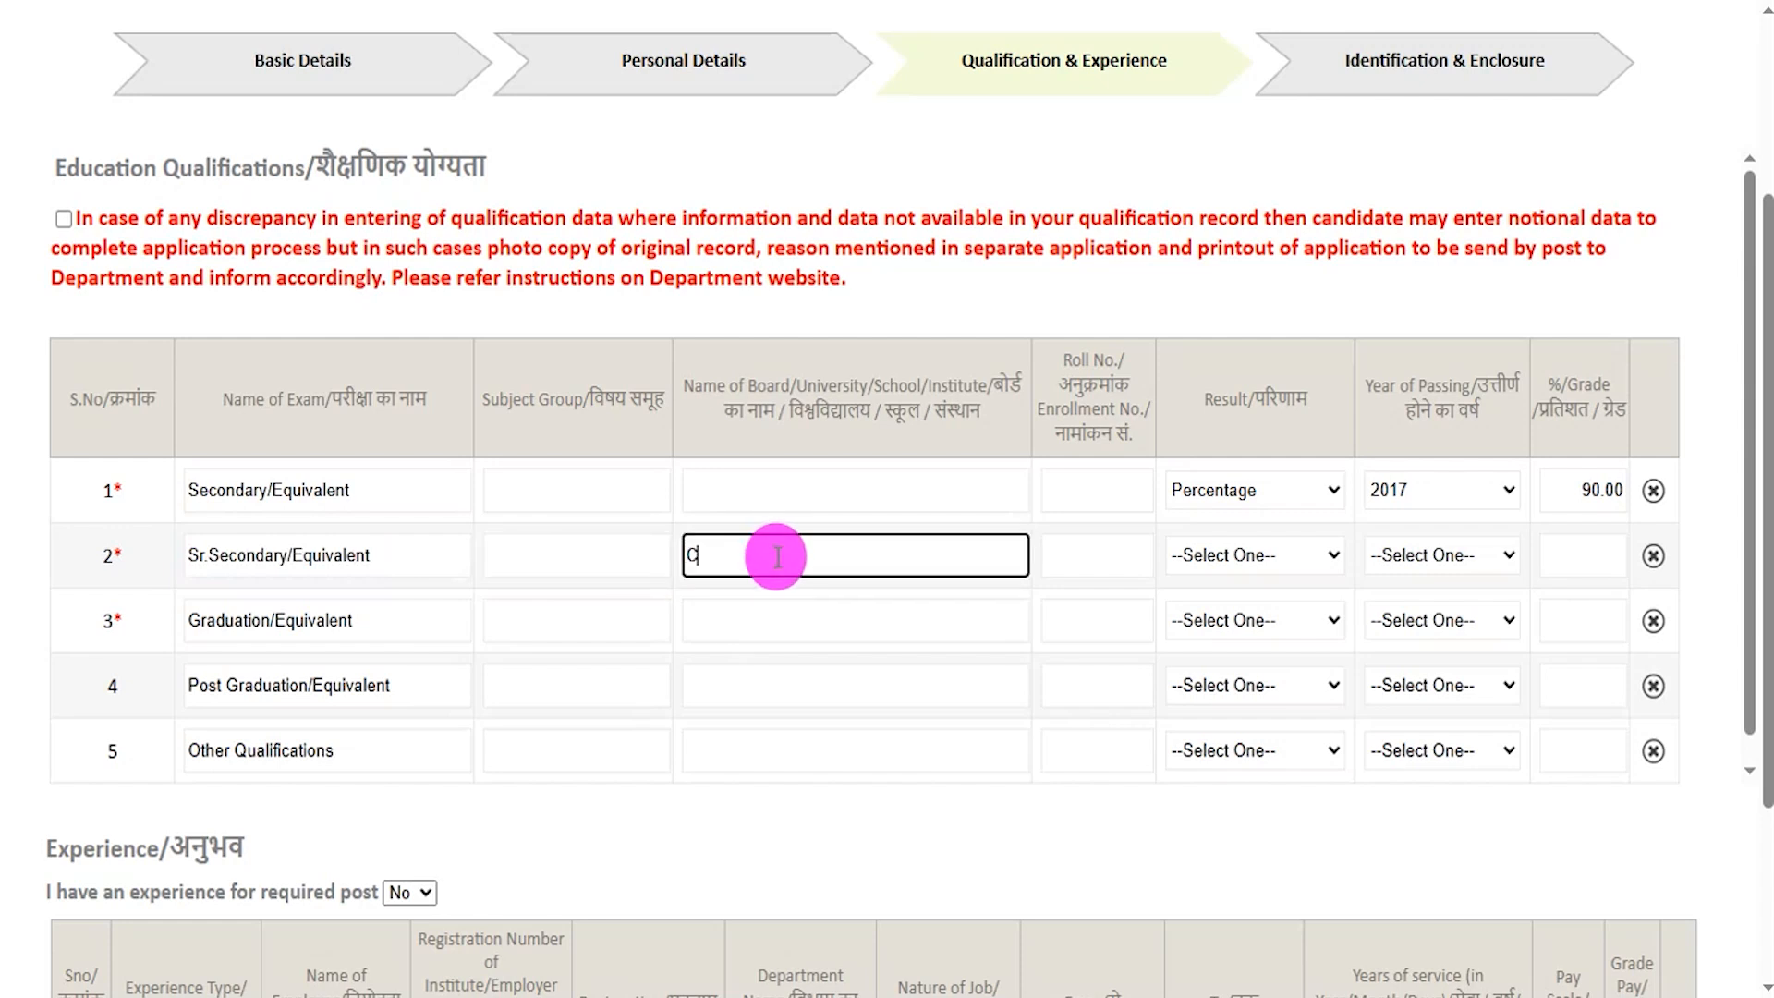
left_click(1093, 559)
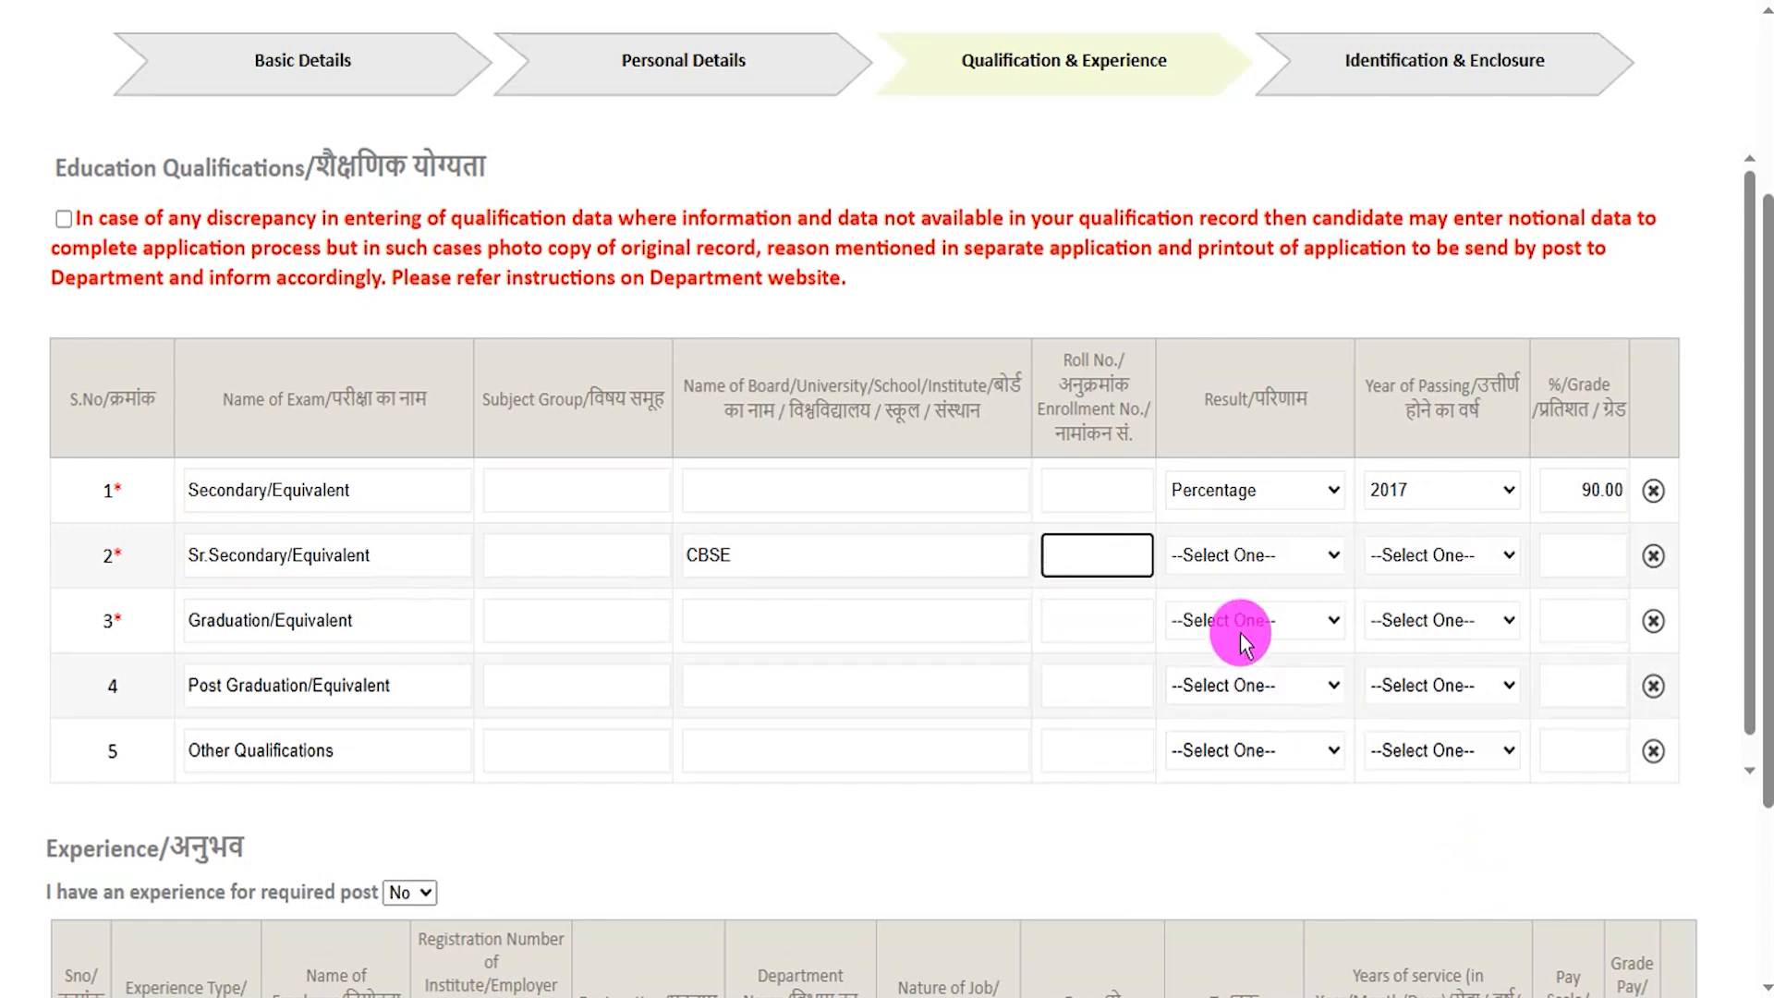
Step: Set the Sr.Secondary/Equivalent result type to Percentage, the year of passing to 2019 and the percentage to 85.00
left_click(1230, 558)
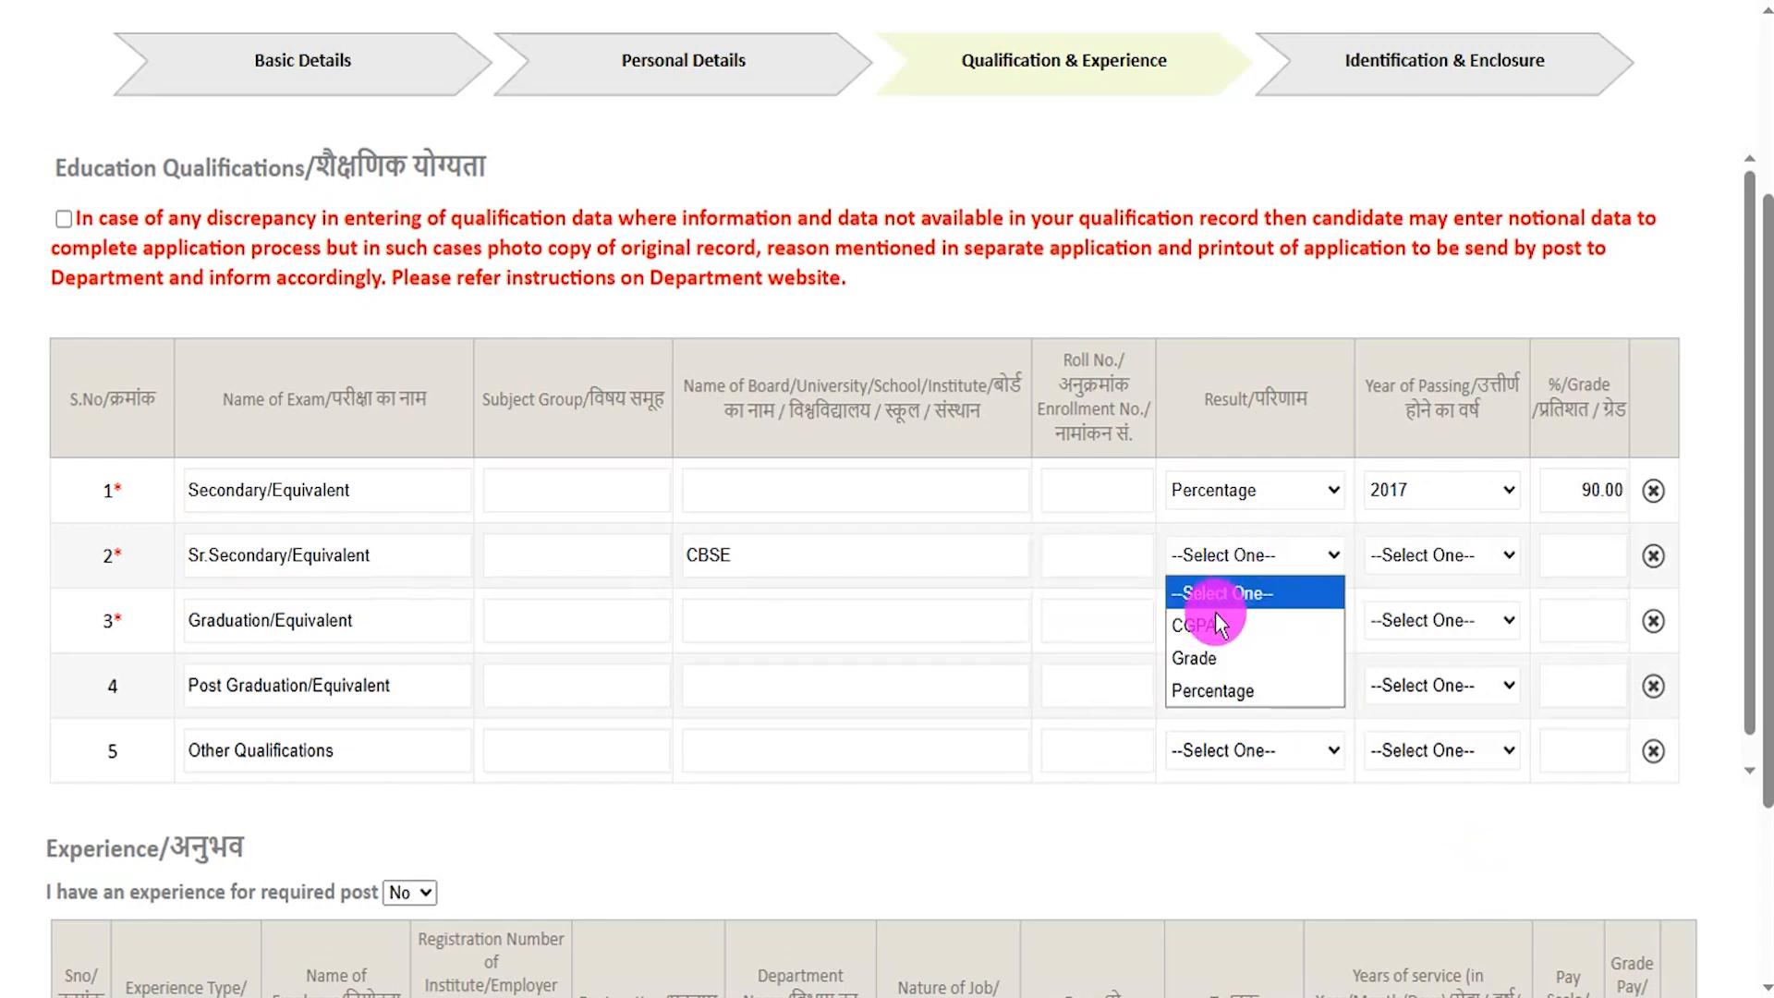
left_click(1221, 707)
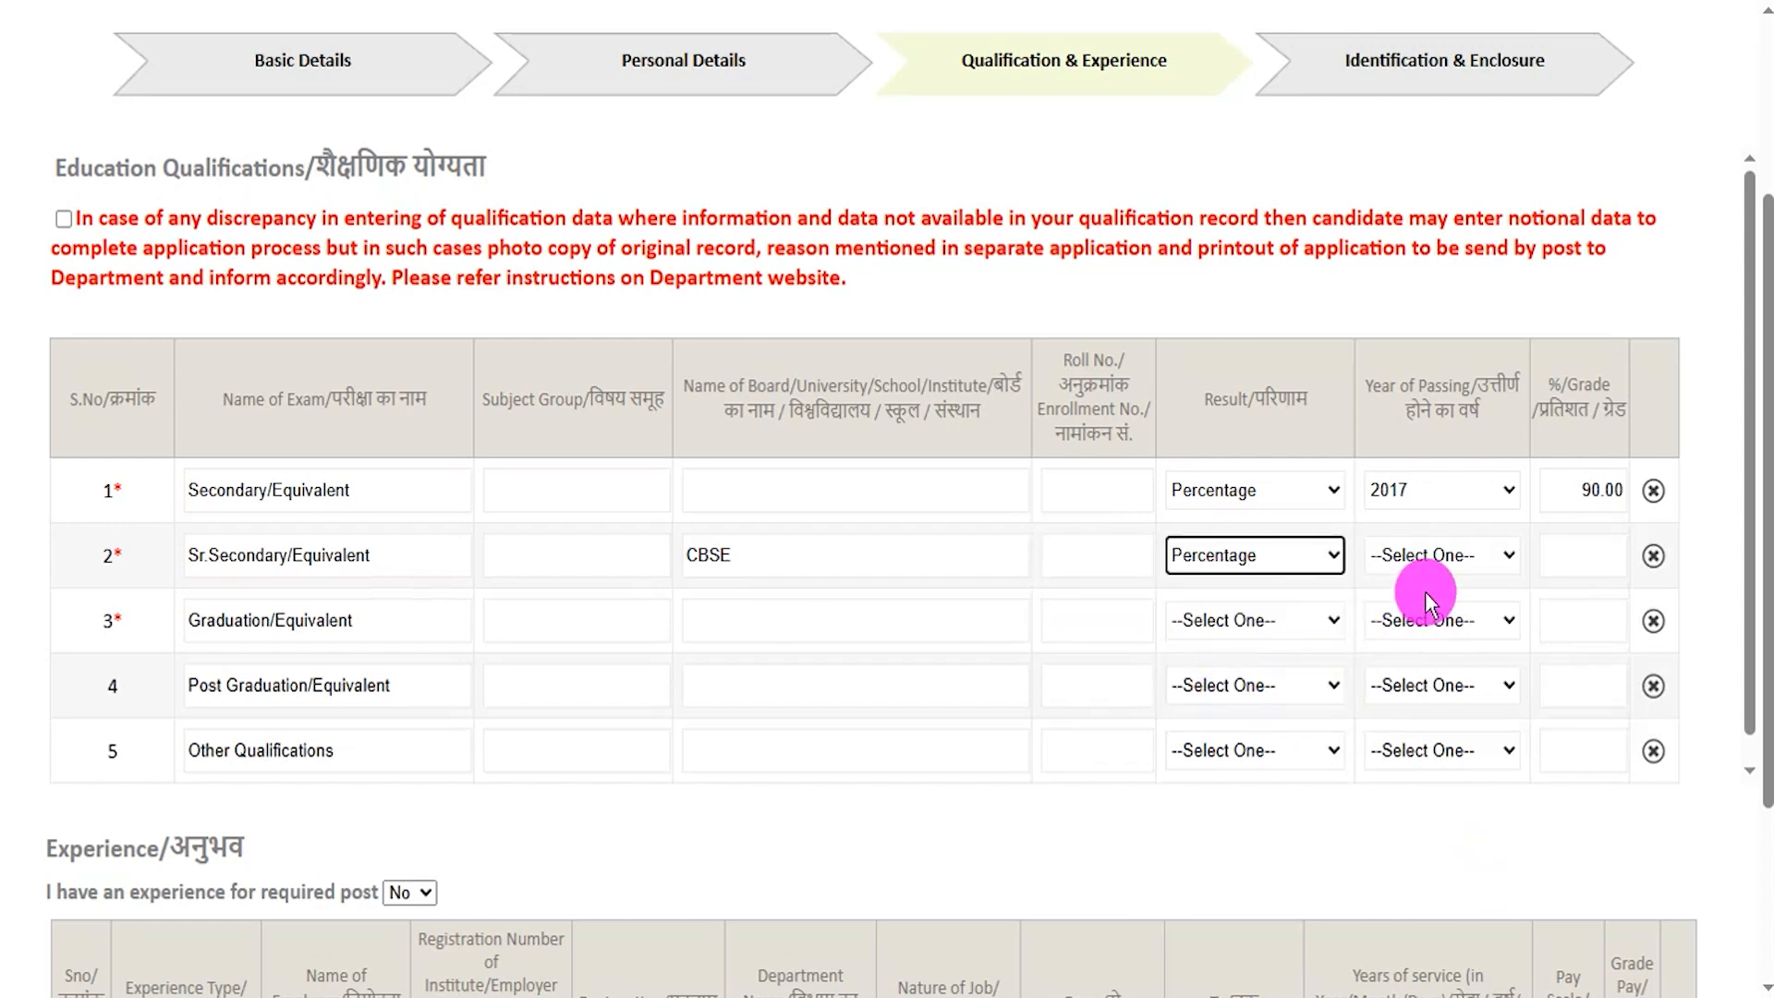
left_click(1434, 559)
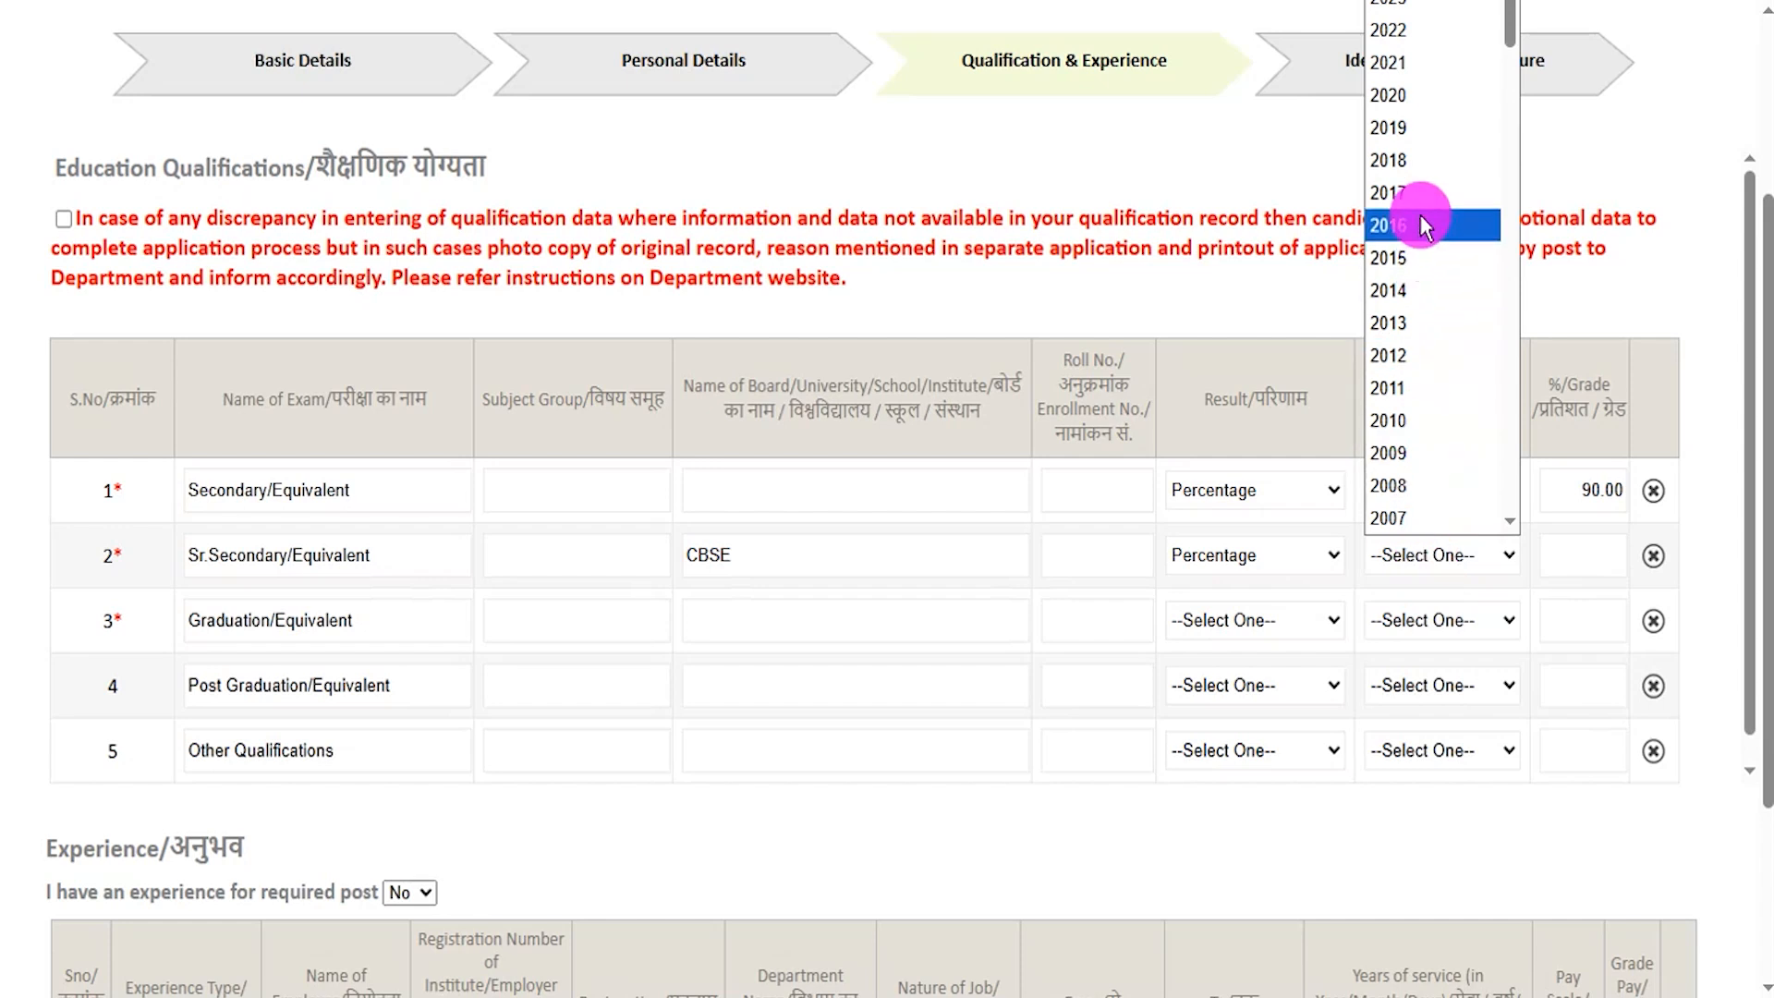
left_click(1406, 141)
left_click(1559, 570)
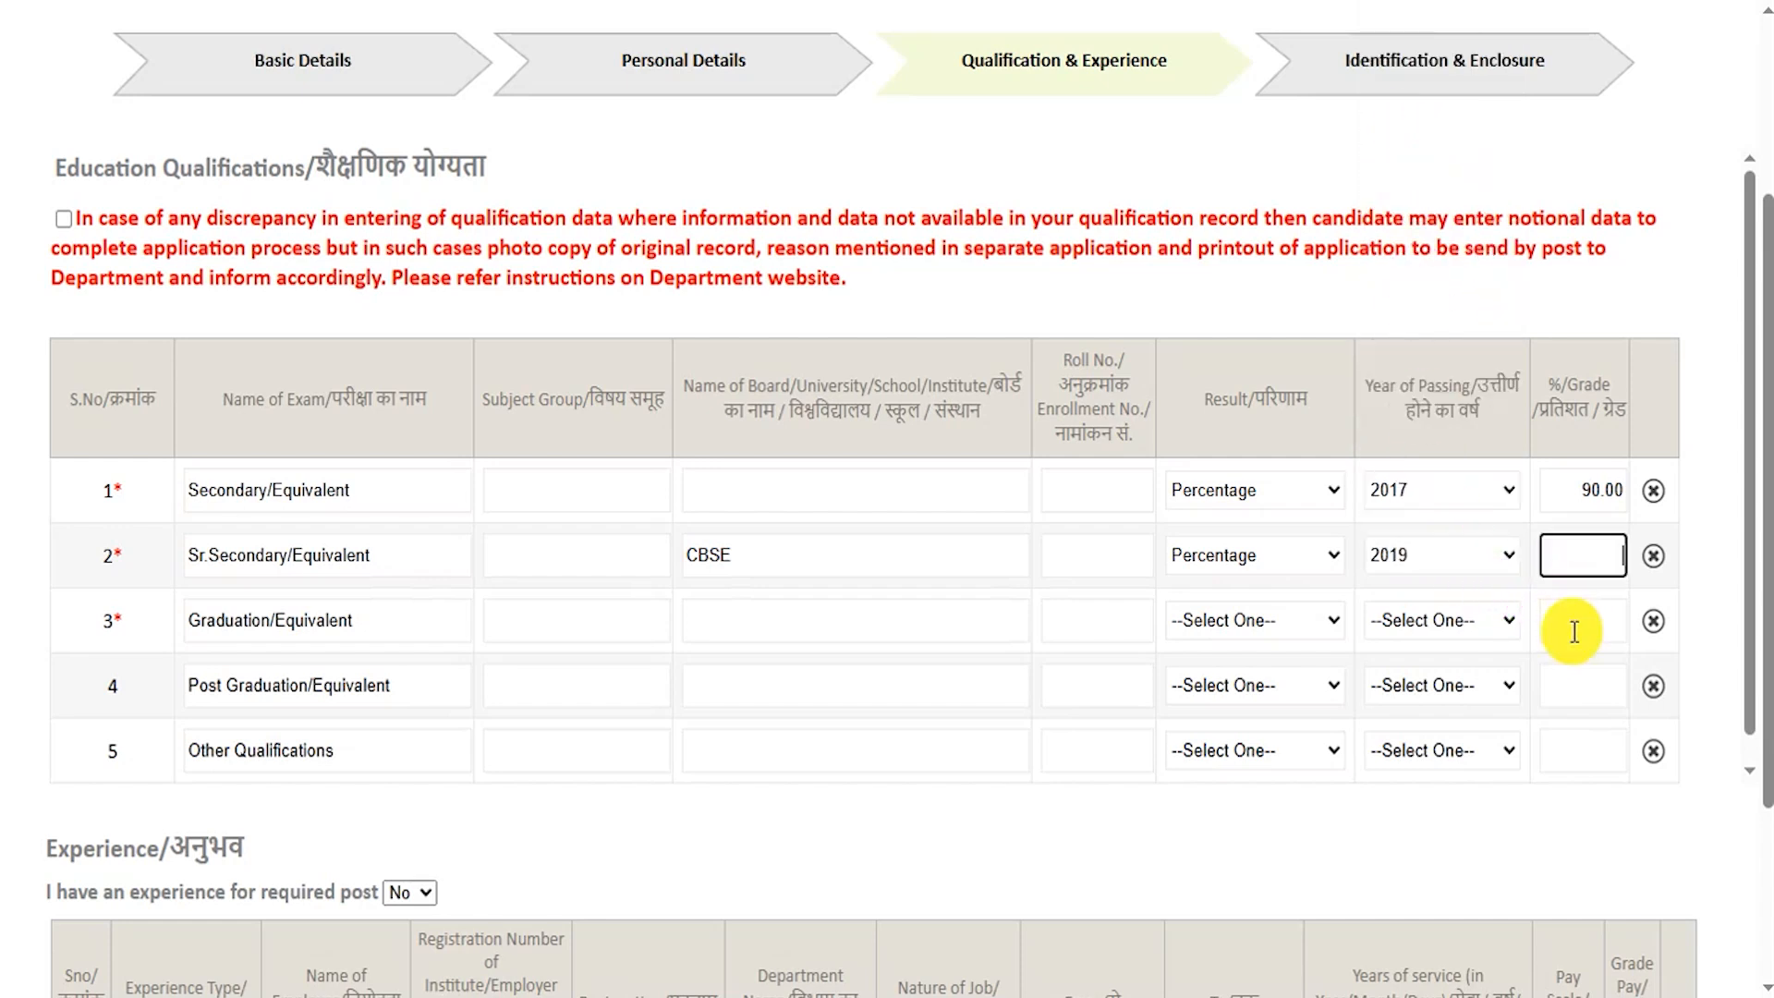
type("85.00")
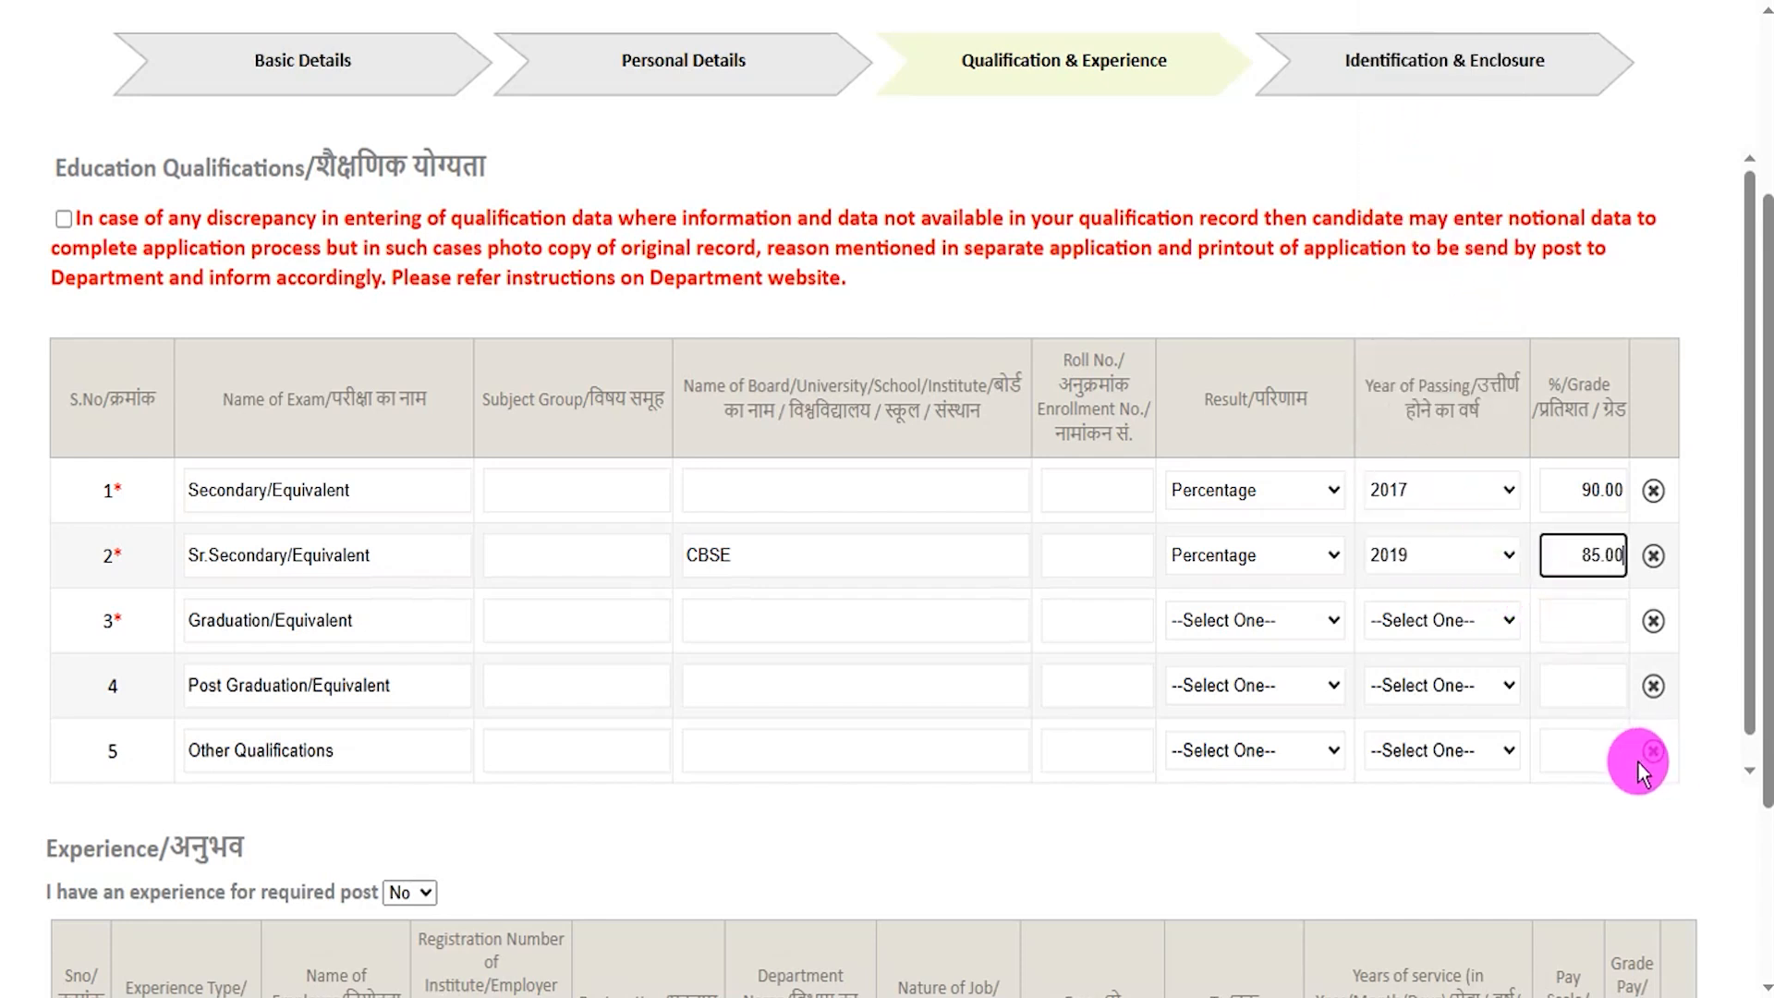
Step: Check the required degree in the notification PDF and go over the Graduation/Equivalent row's subject group, university name and roll number fields
left_click(447, 635)
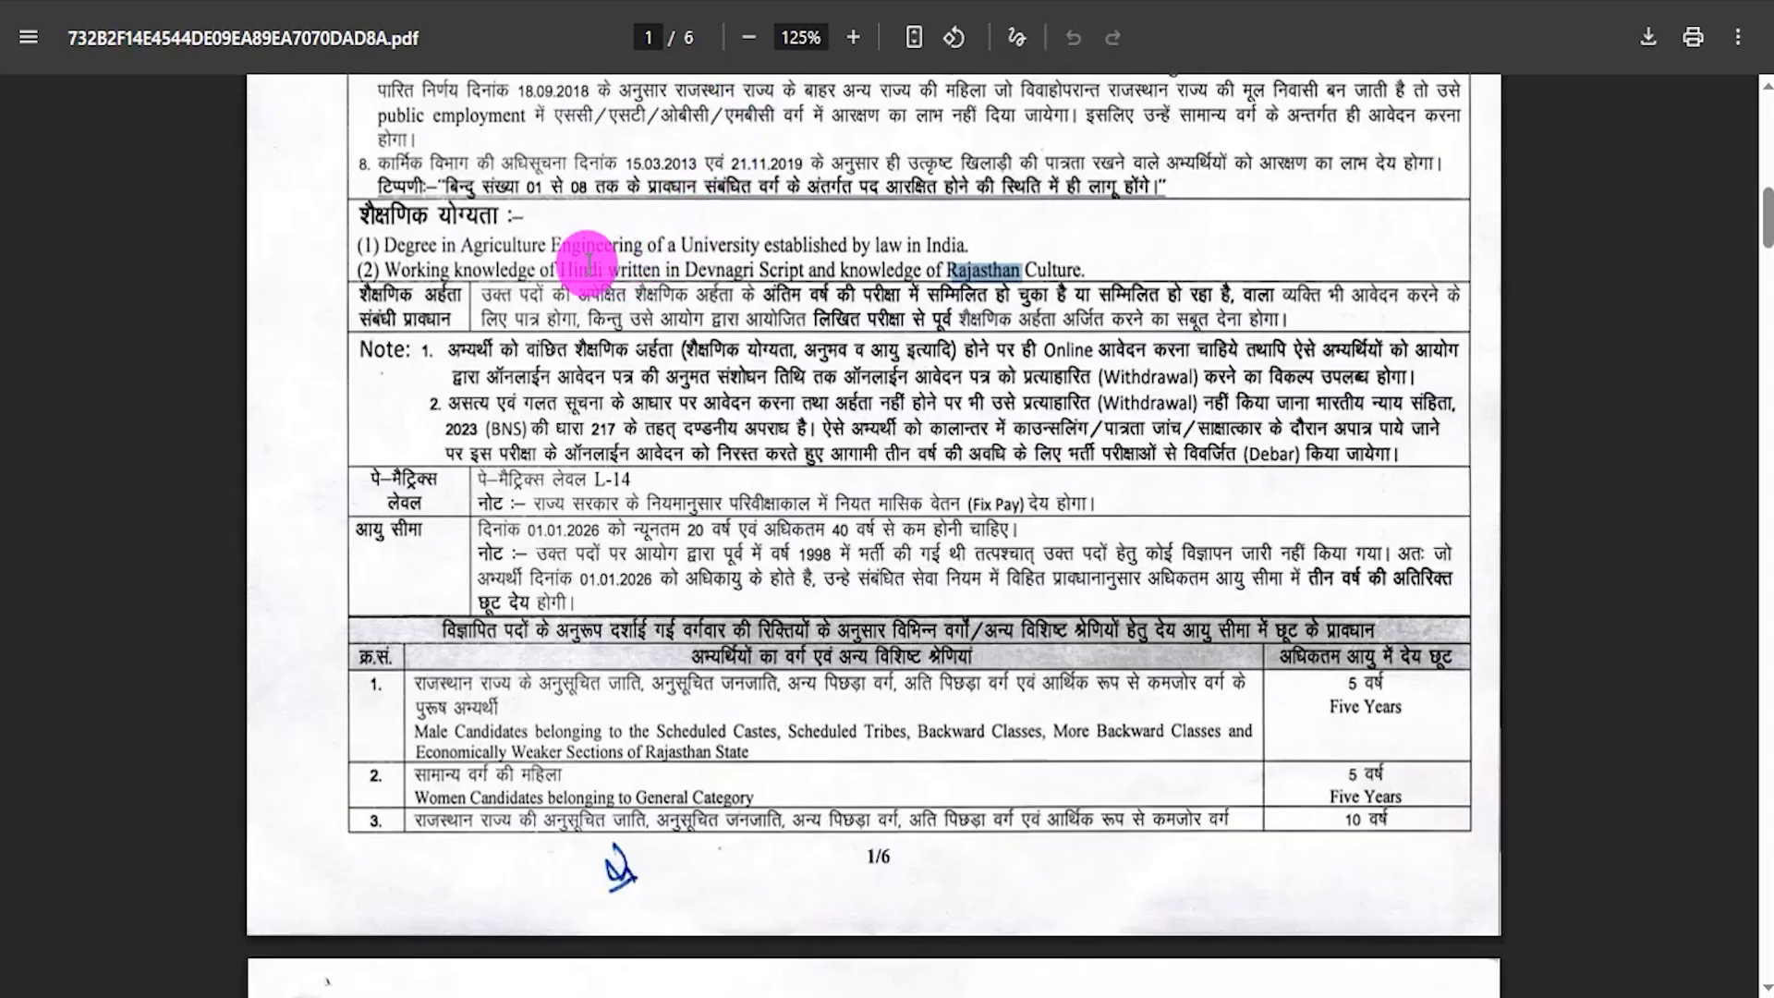
left_click_drag(478, 245, 564, 242)
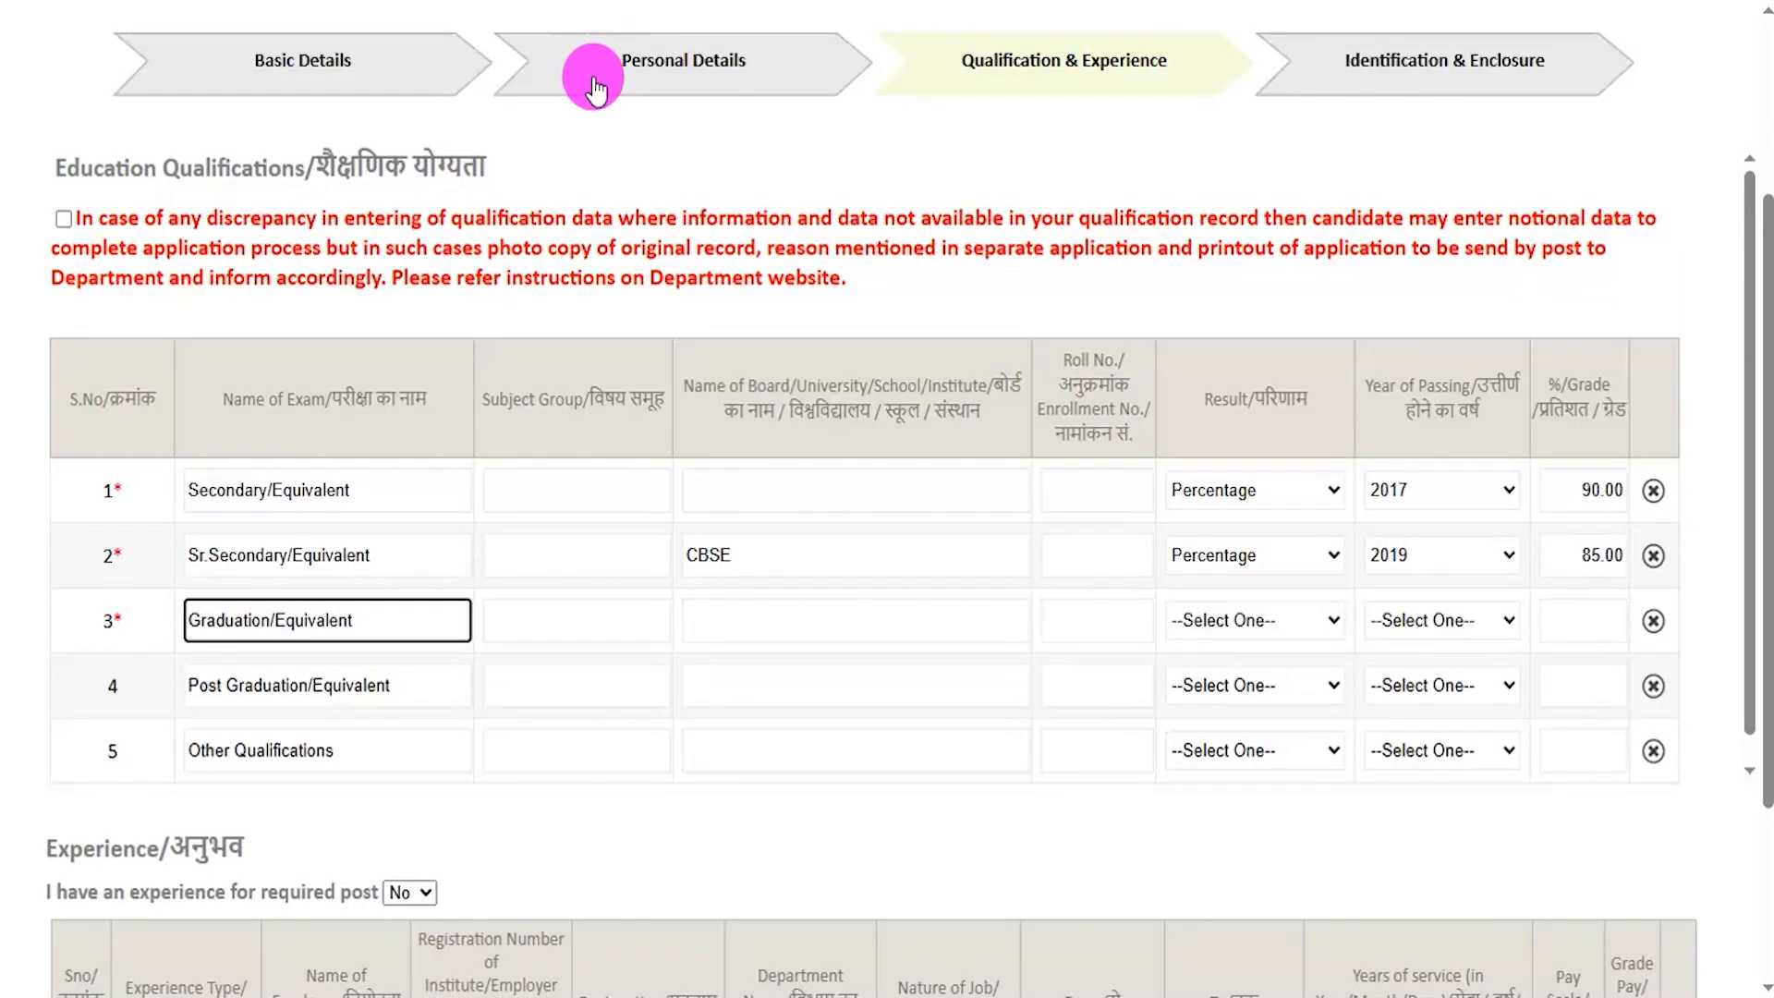
left_click(618, 624)
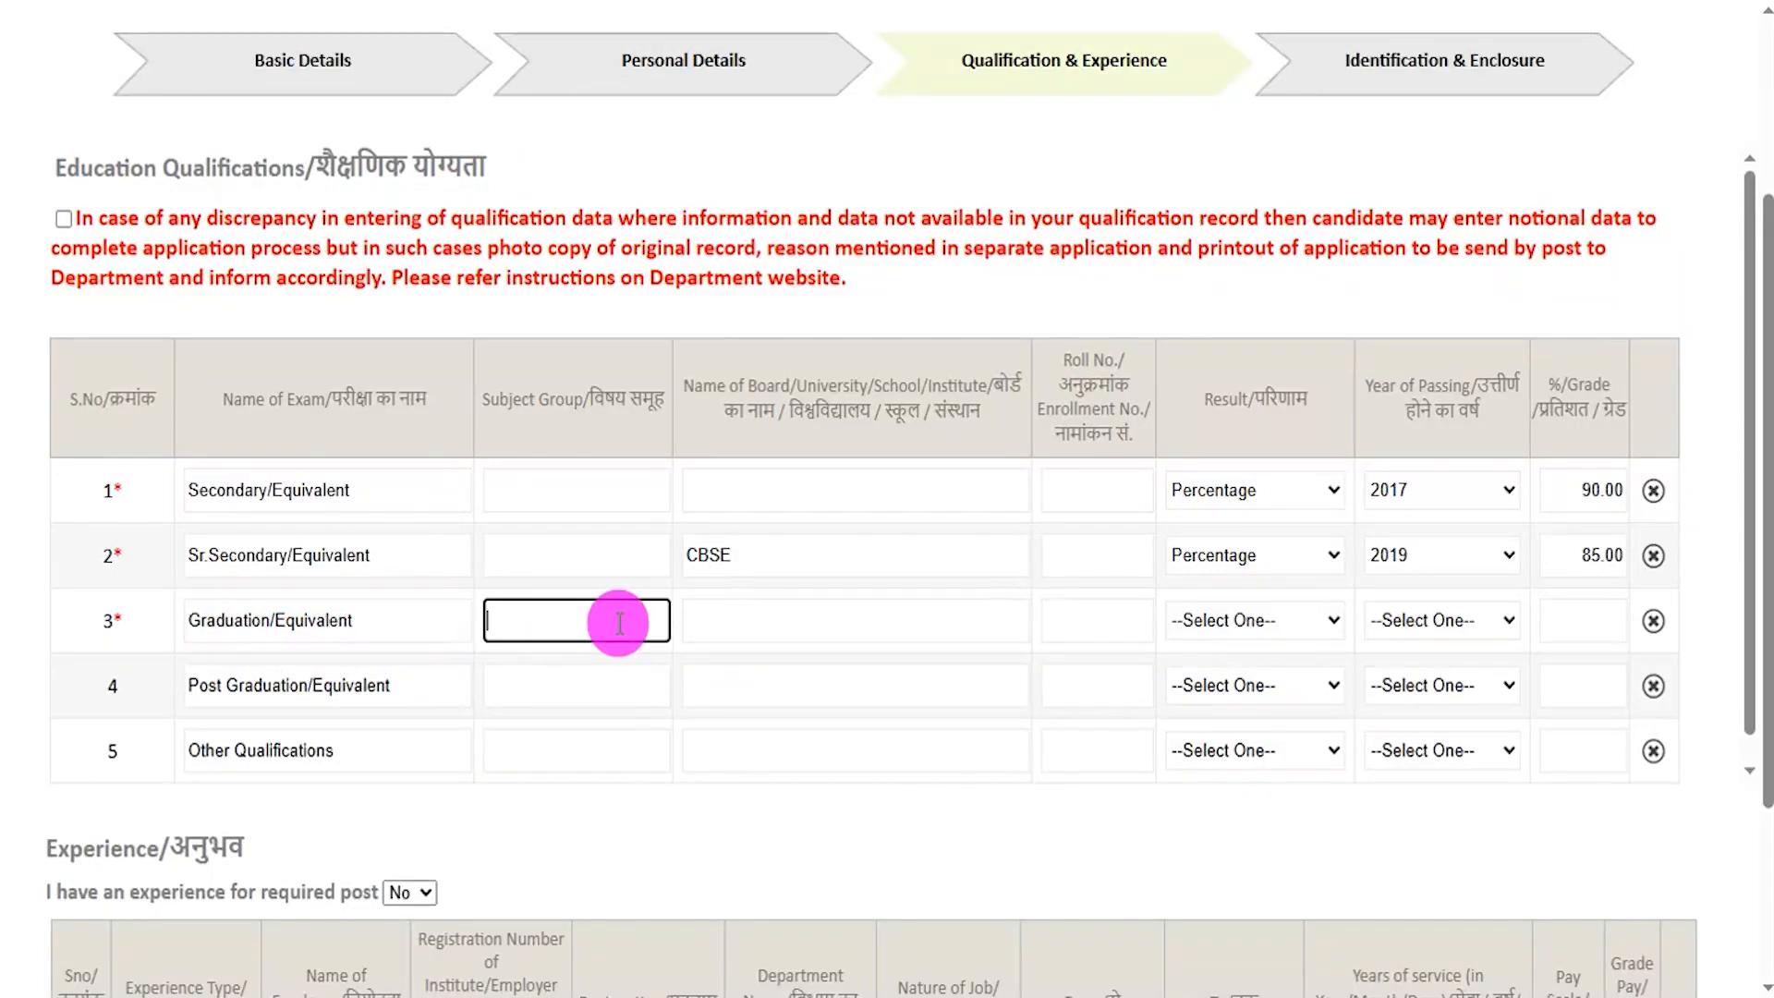
left_click(786, 615)
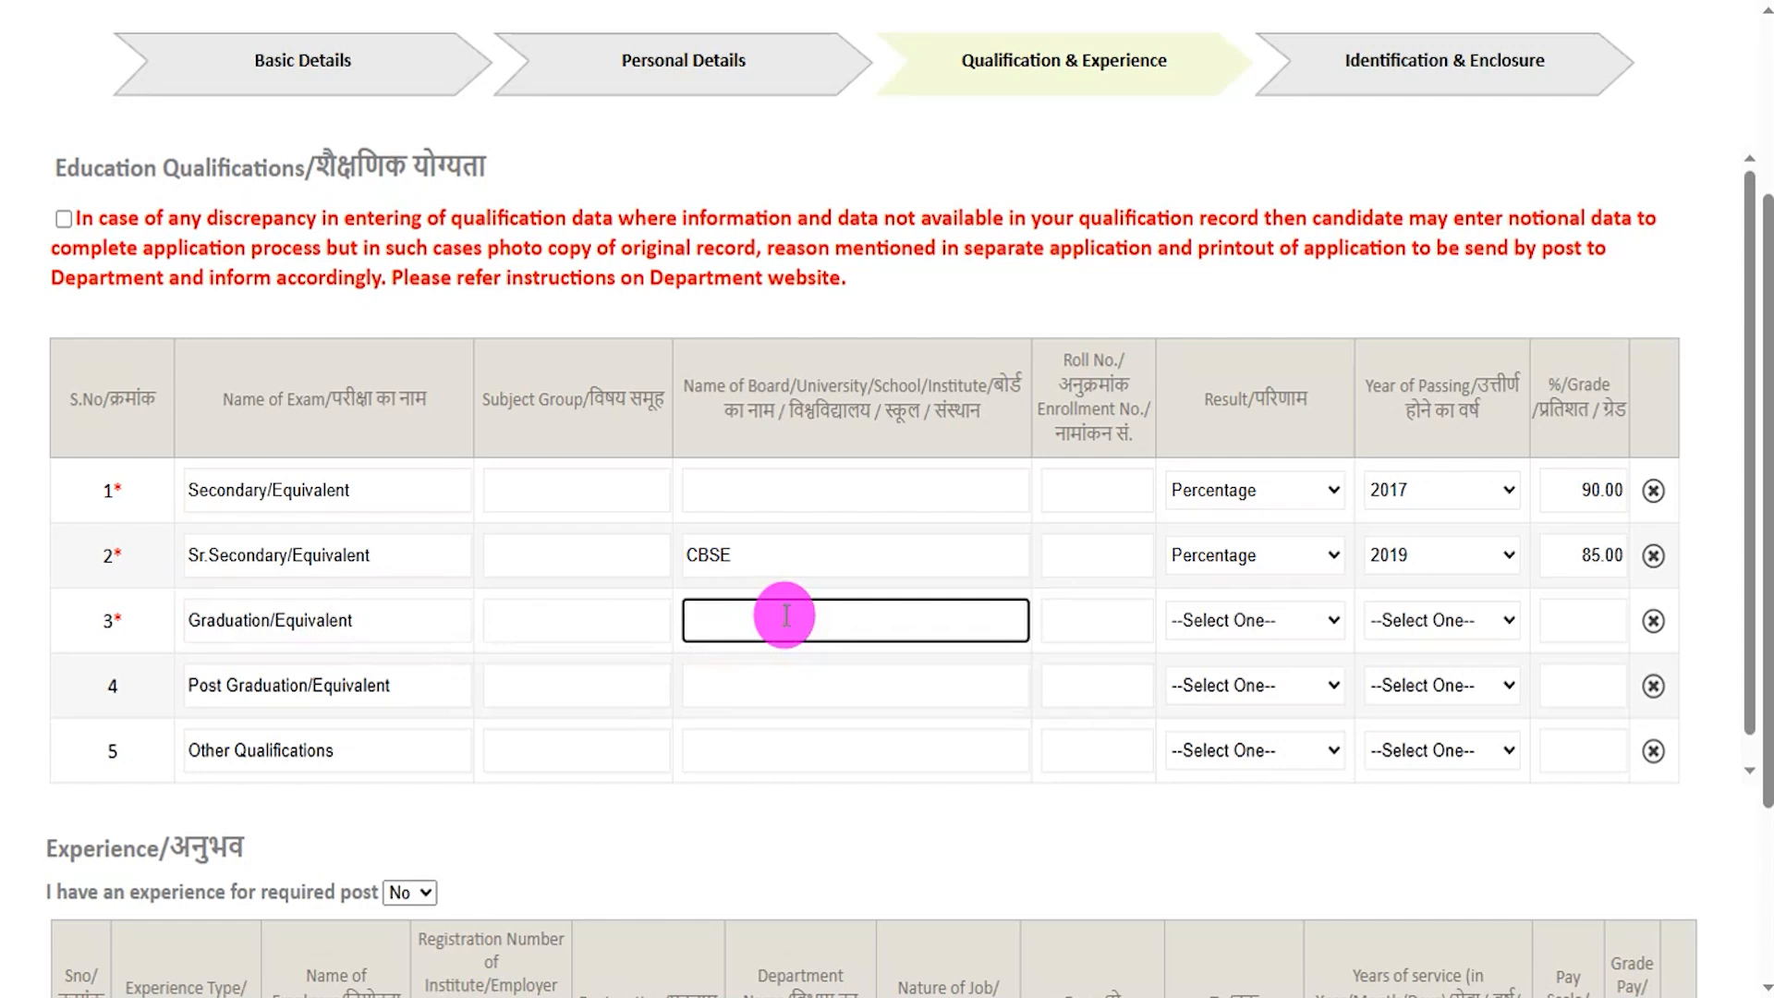
left_click(1067, 621)
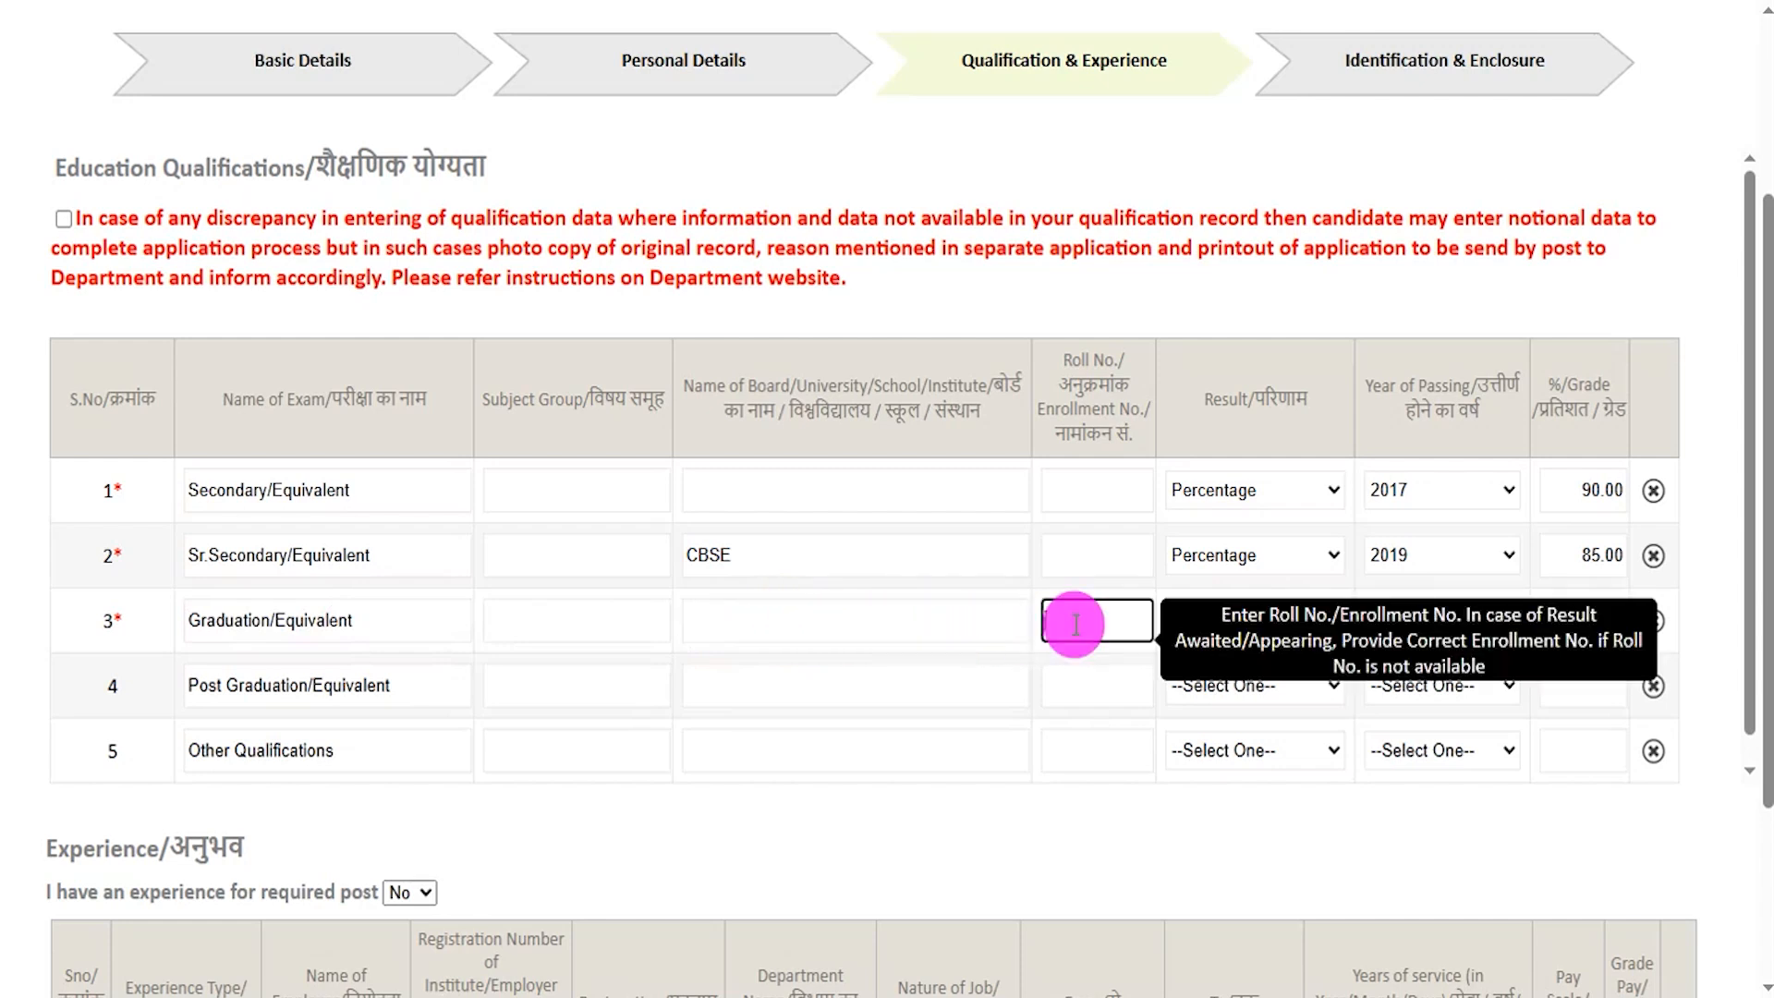
Step: Set the Graduation/Equivalent result type to Percentage, the year of passing to 2024 and the percentage to 80.00
left_click(1240, 621)
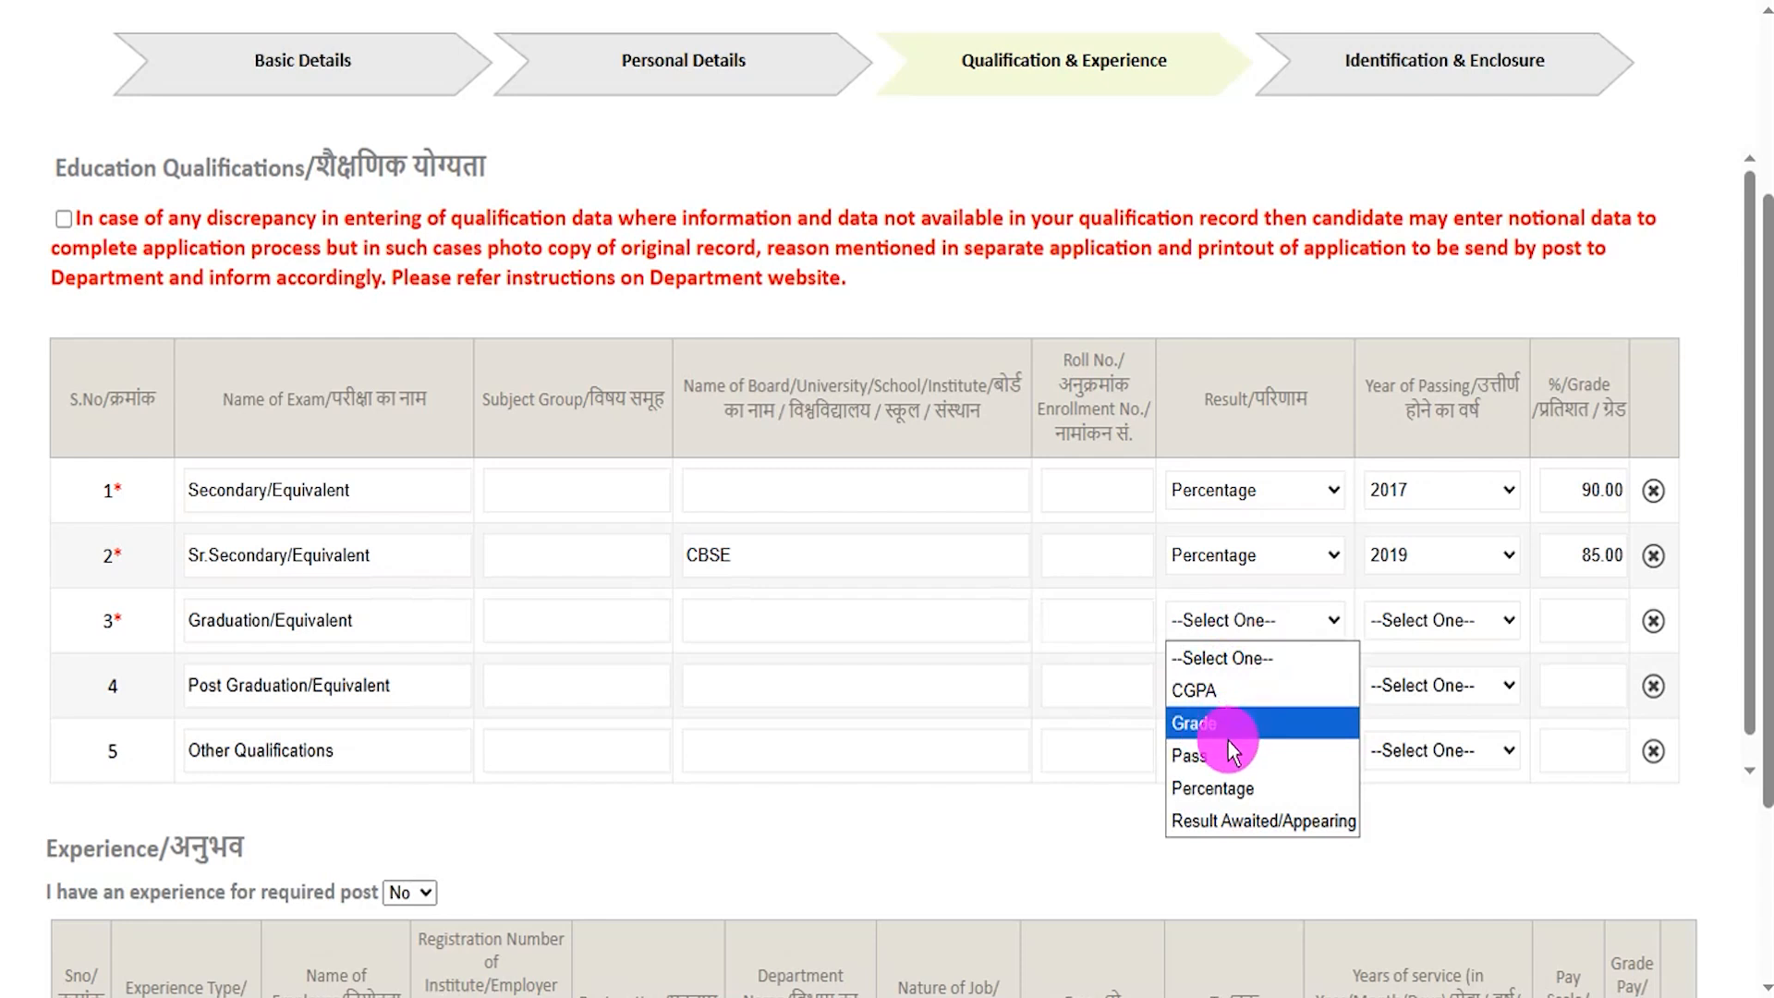
left_click(1217, 790)
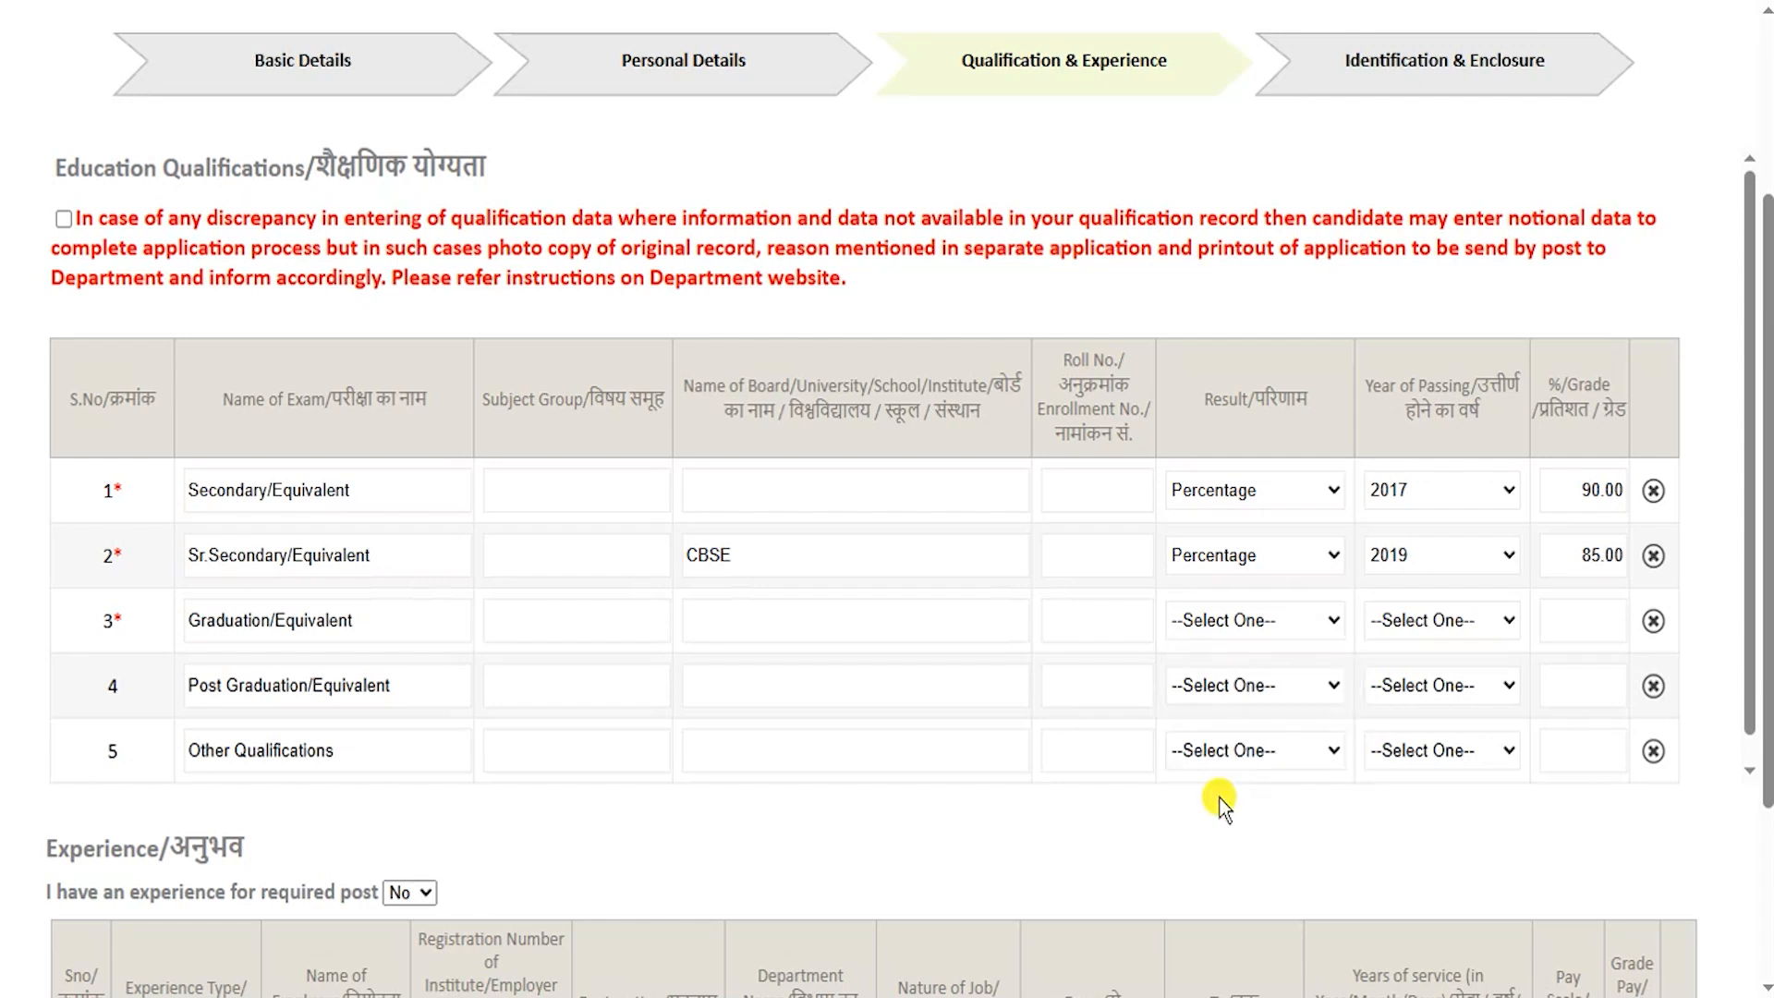
left_click(1408, 635)
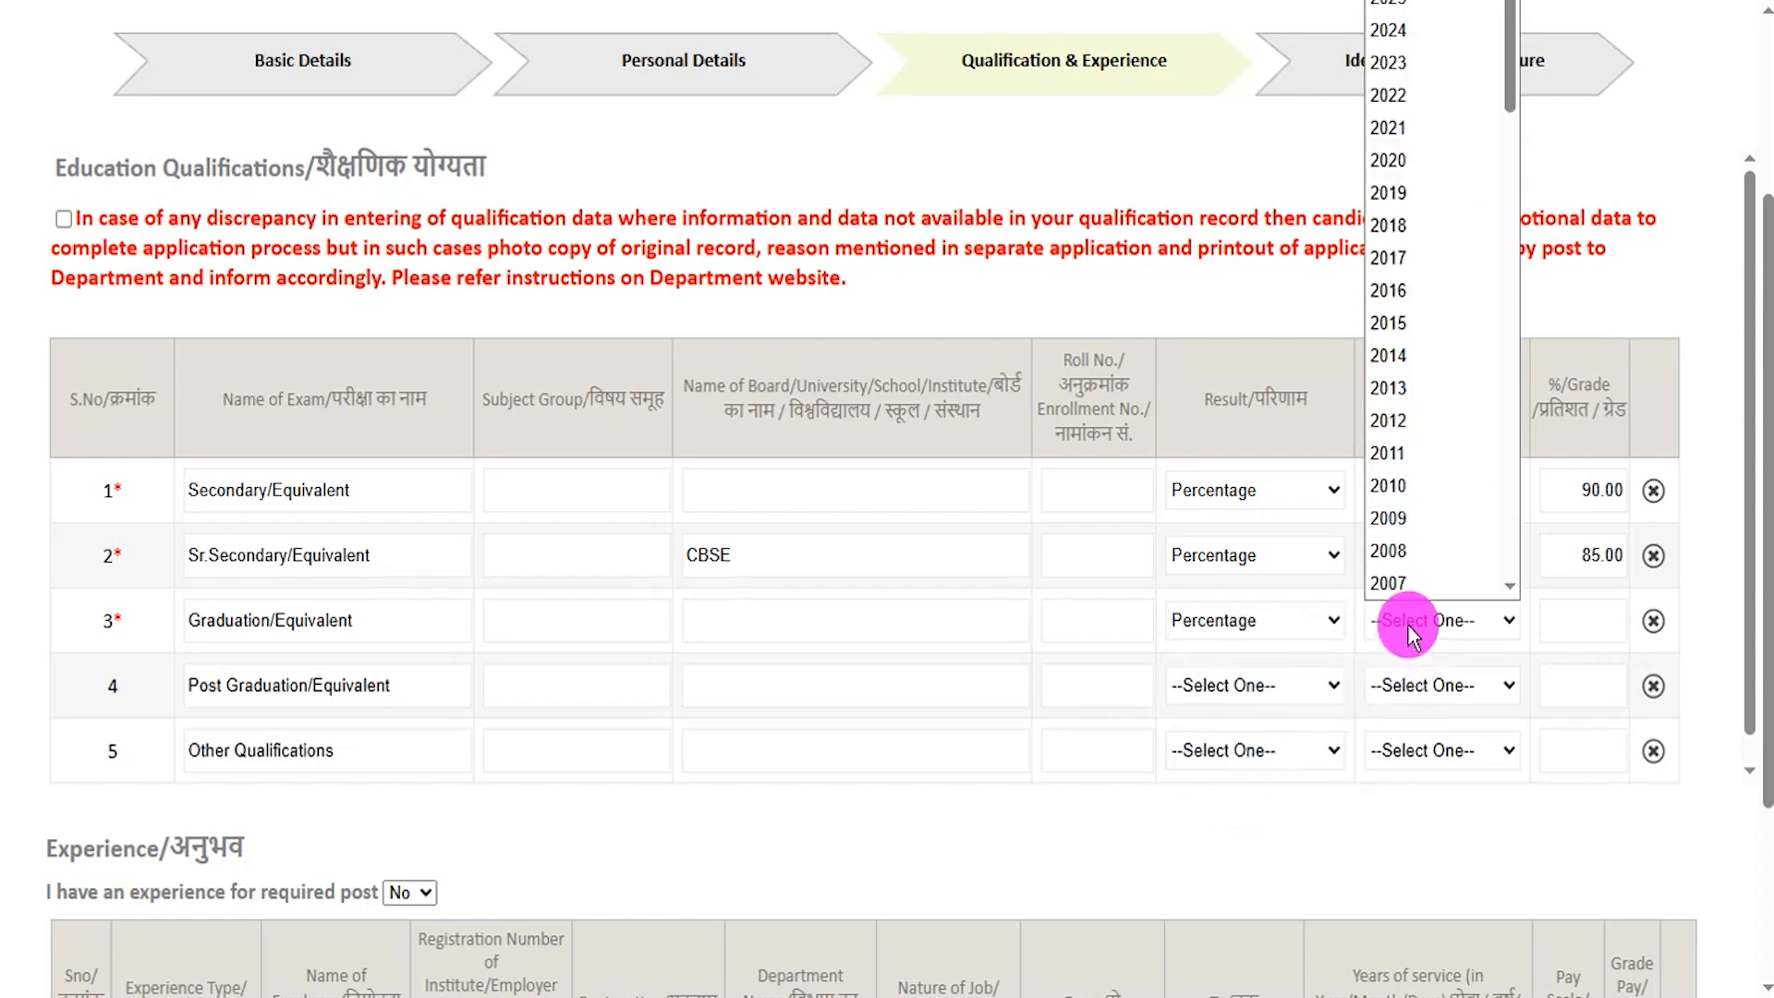
left_click(1431, 31)
left_click(1584, 618)
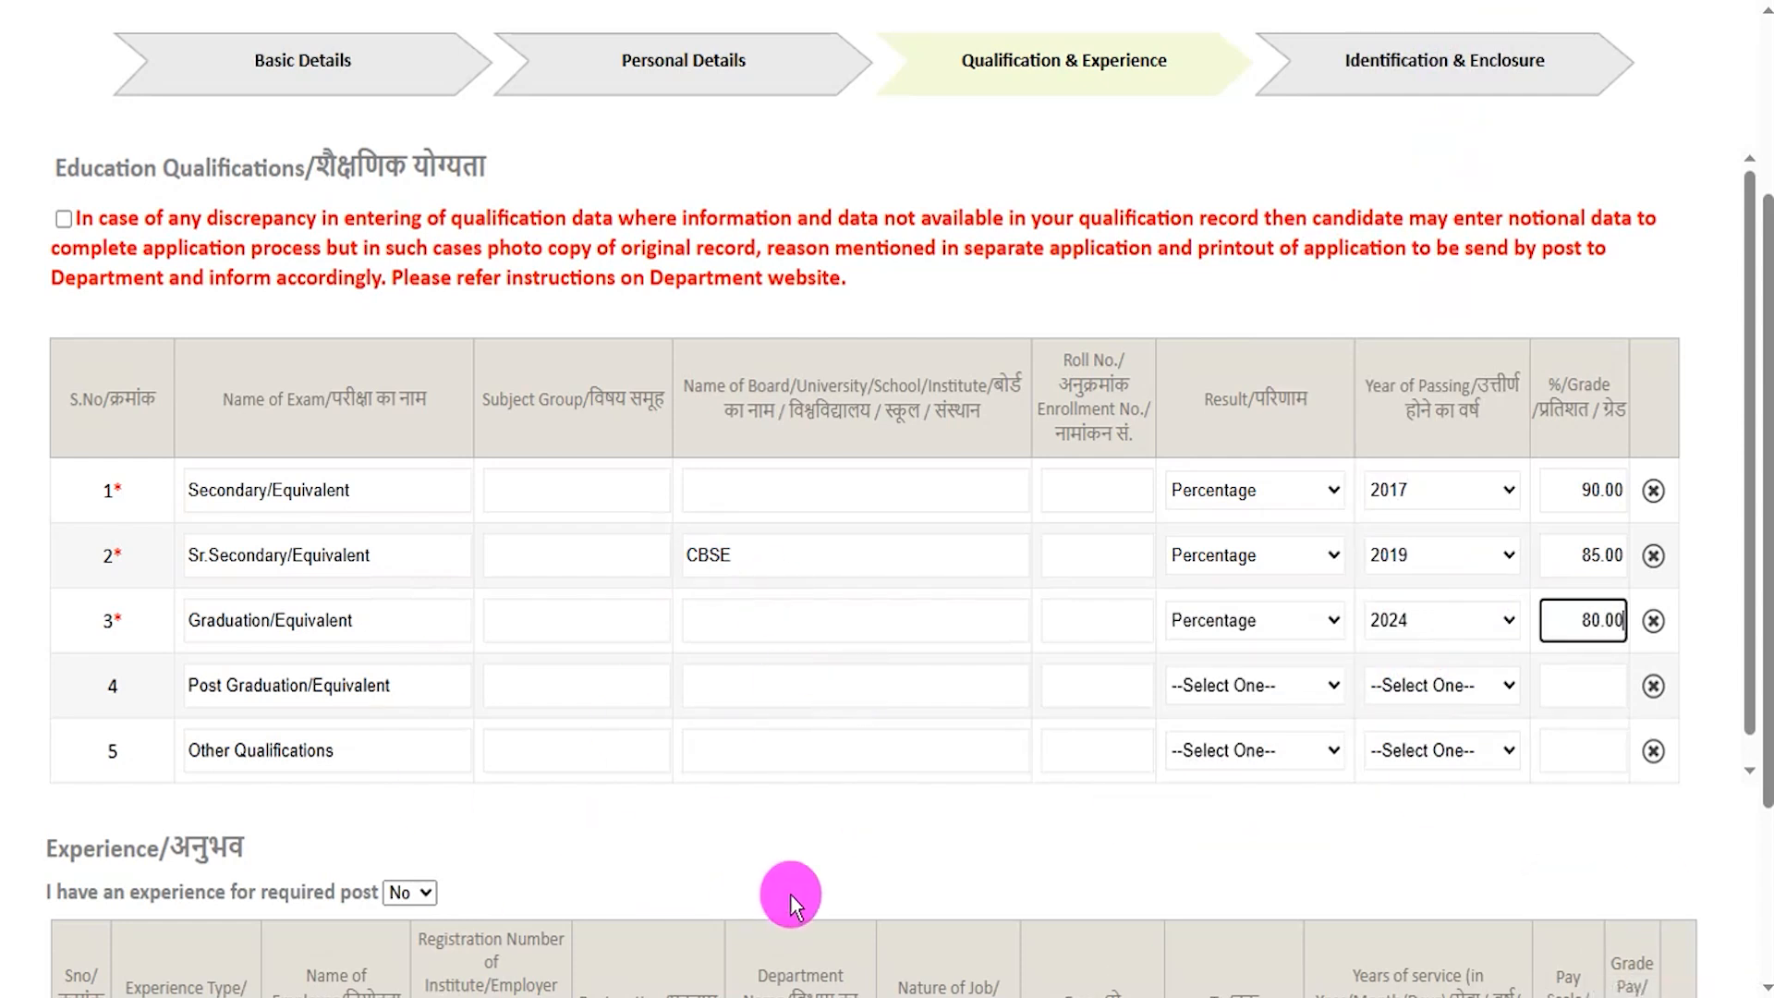
left_click(955, 846)
Step: Set the answer about having experience for the required post to Yes
scroll(955, 846, "down", 3)
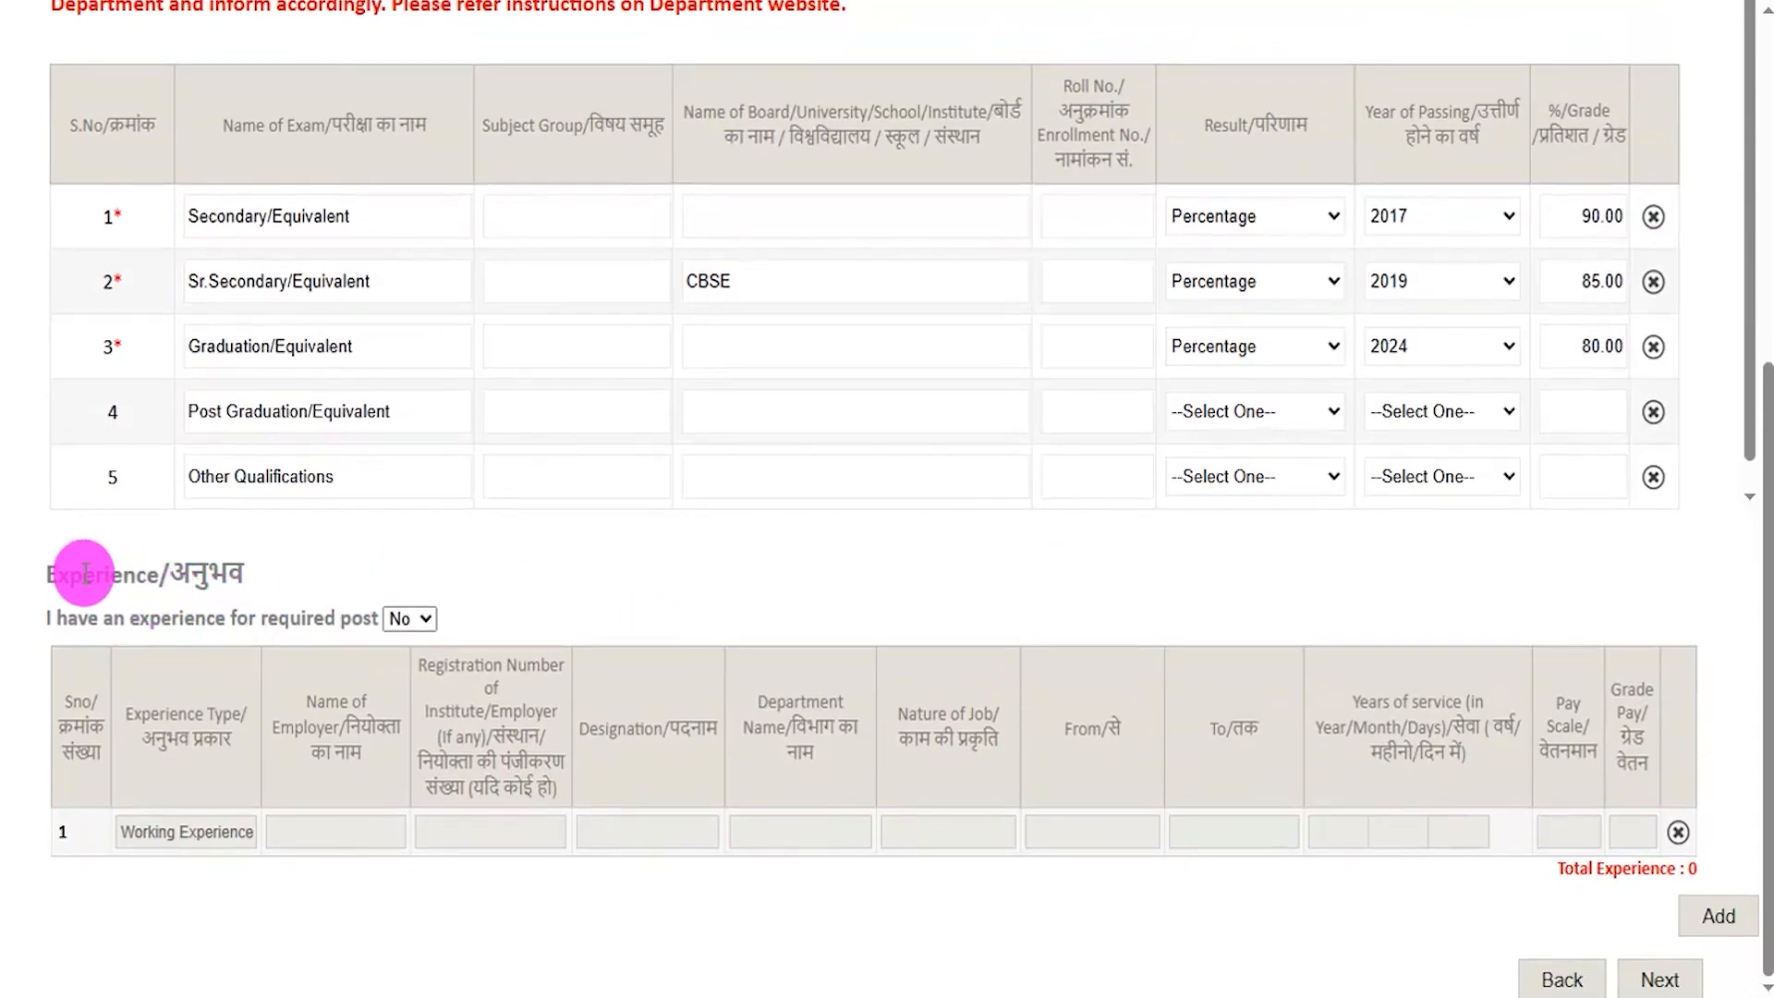
left_click_drag(84, 574, 208, 575)
left_click(411, 618)
left_click(402, 675)
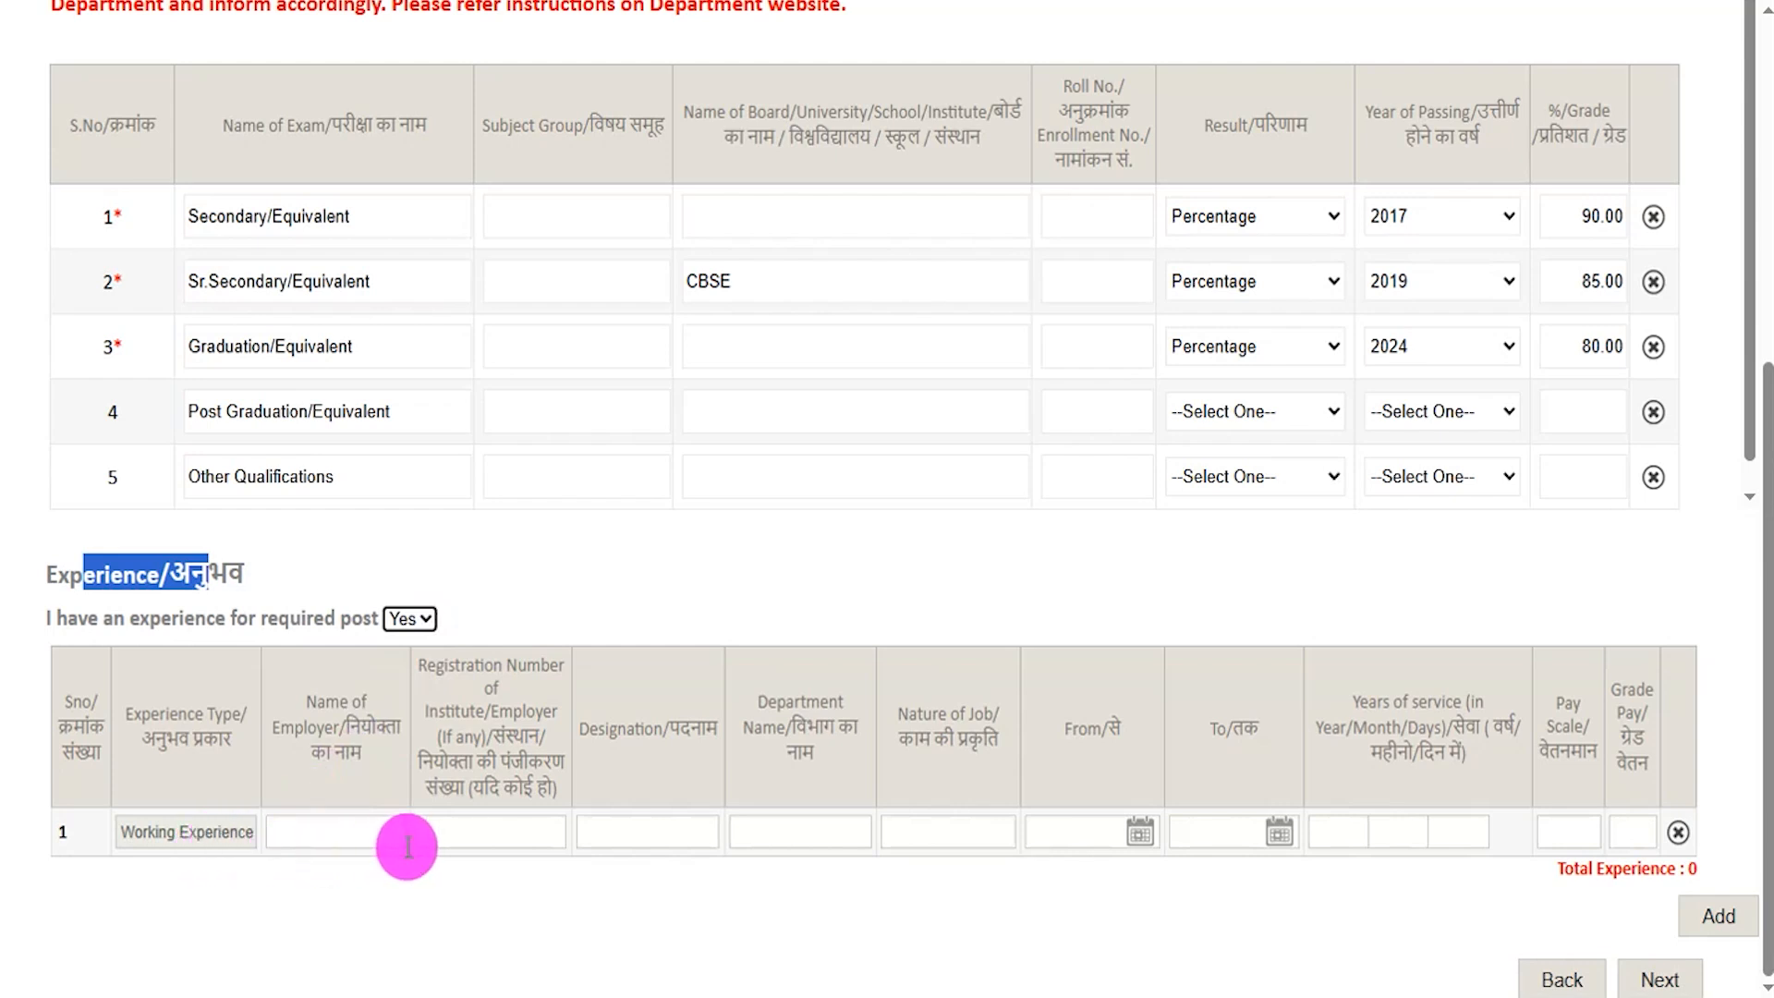
Step: Go over the Working Experience row's fields, from employer, designation and department to service dates, pay scale and grade pay
left_click(316, 831)
left_click_drag(449, 665, 500, 711)
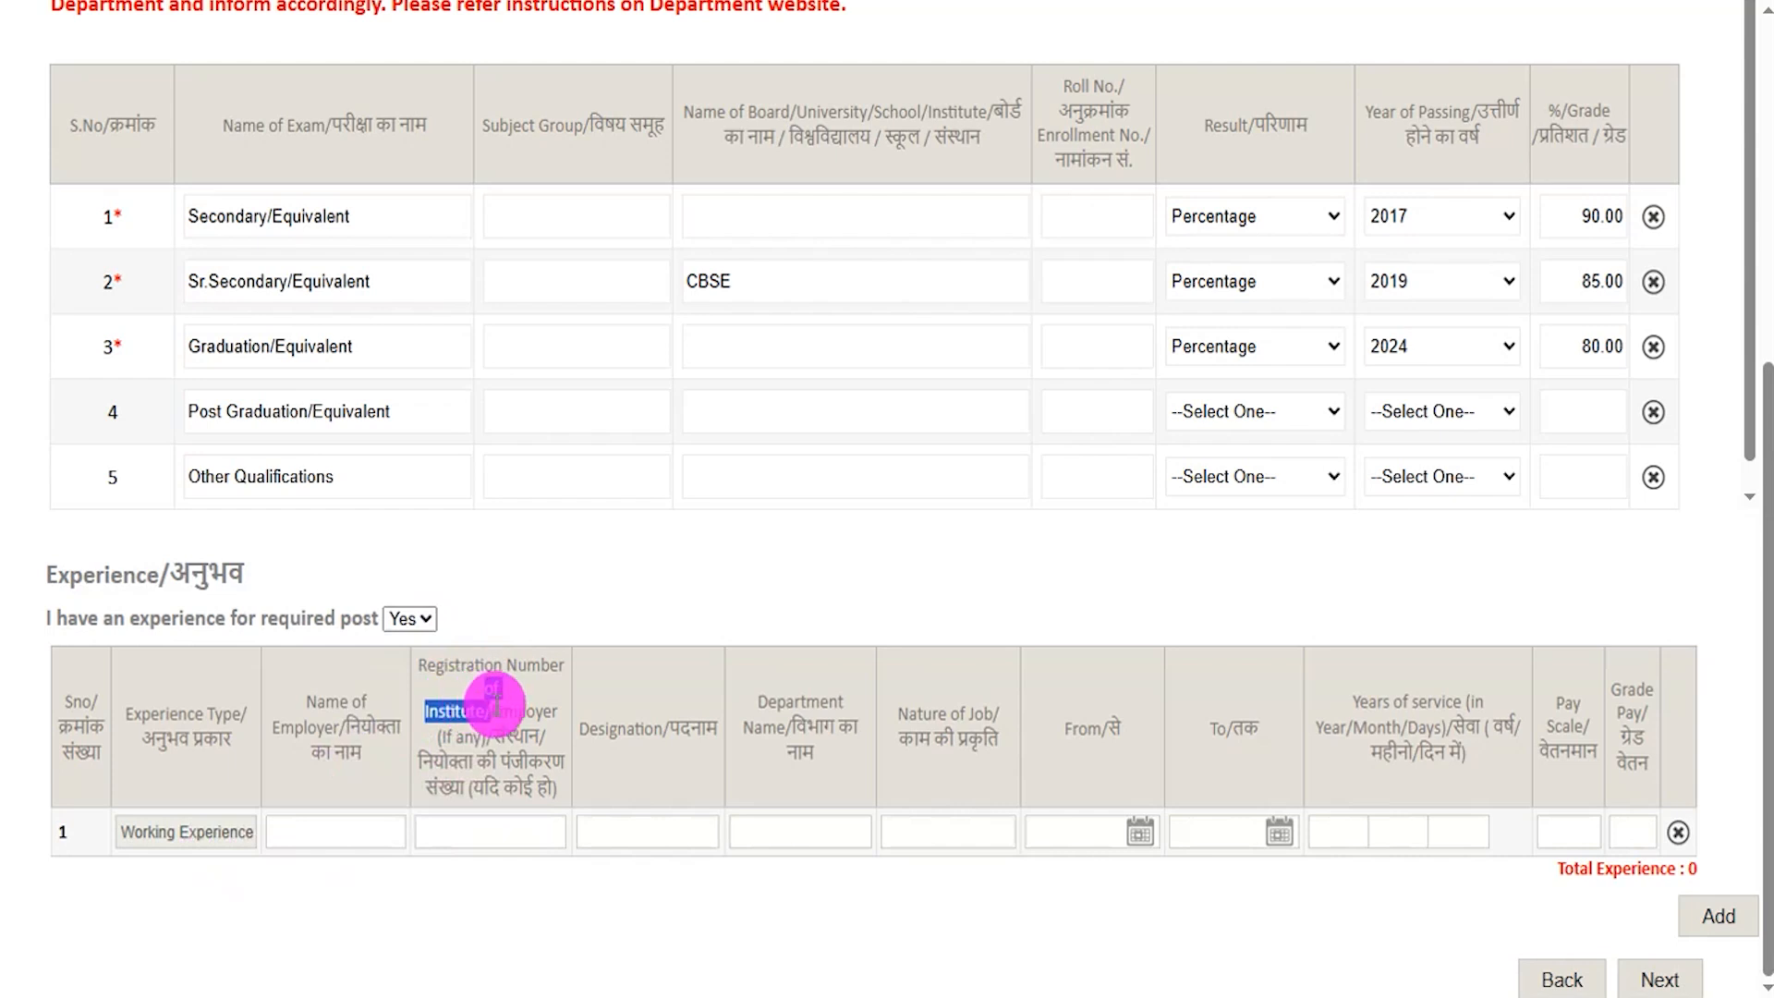
left_click(665, 828)
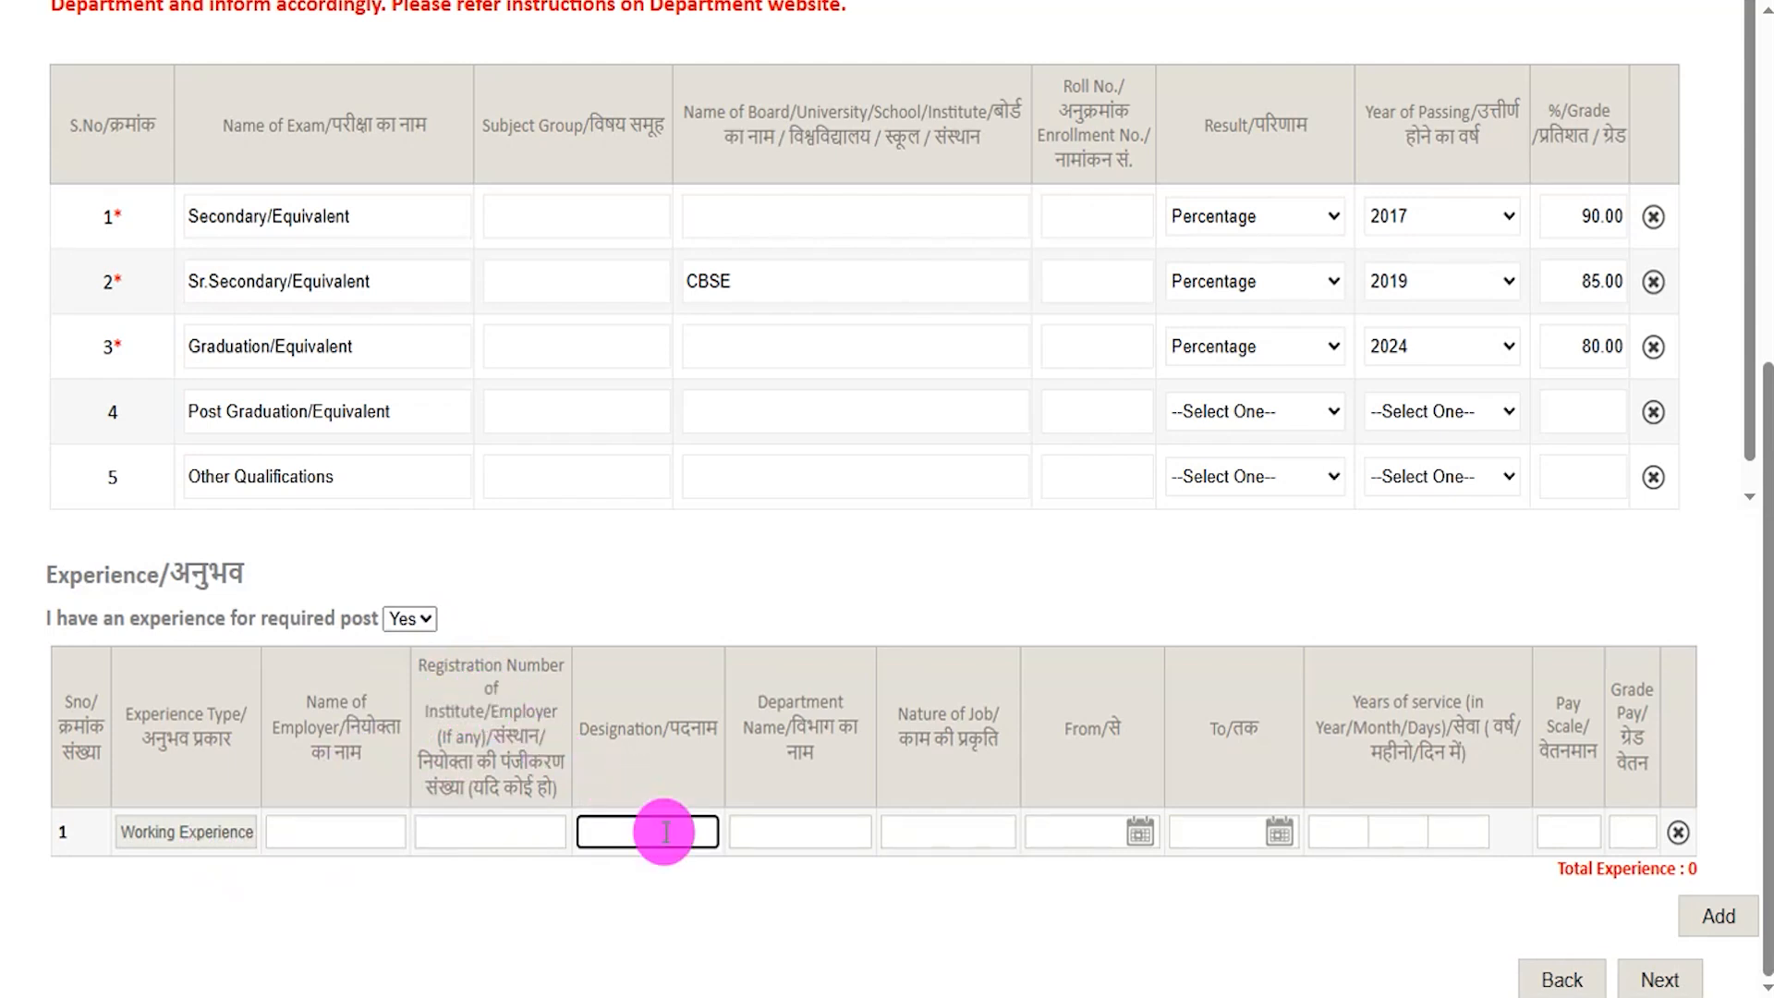
left_click(833, 831)
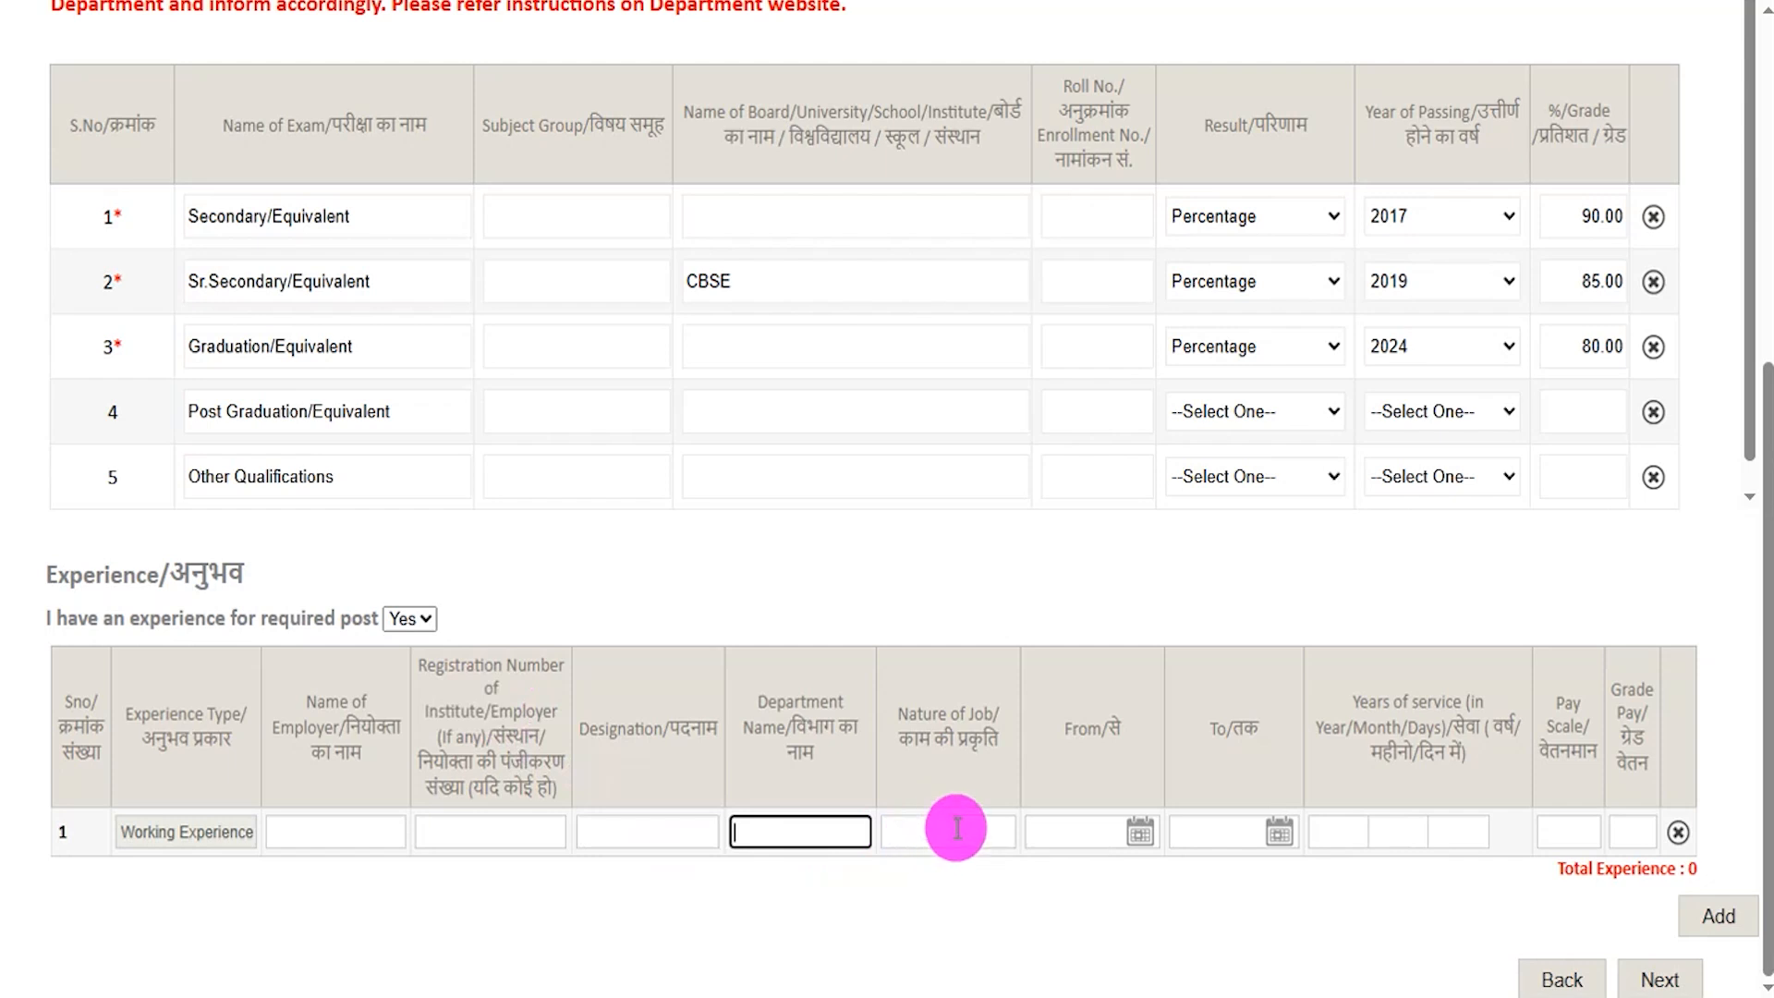
left_click(1139, 833)
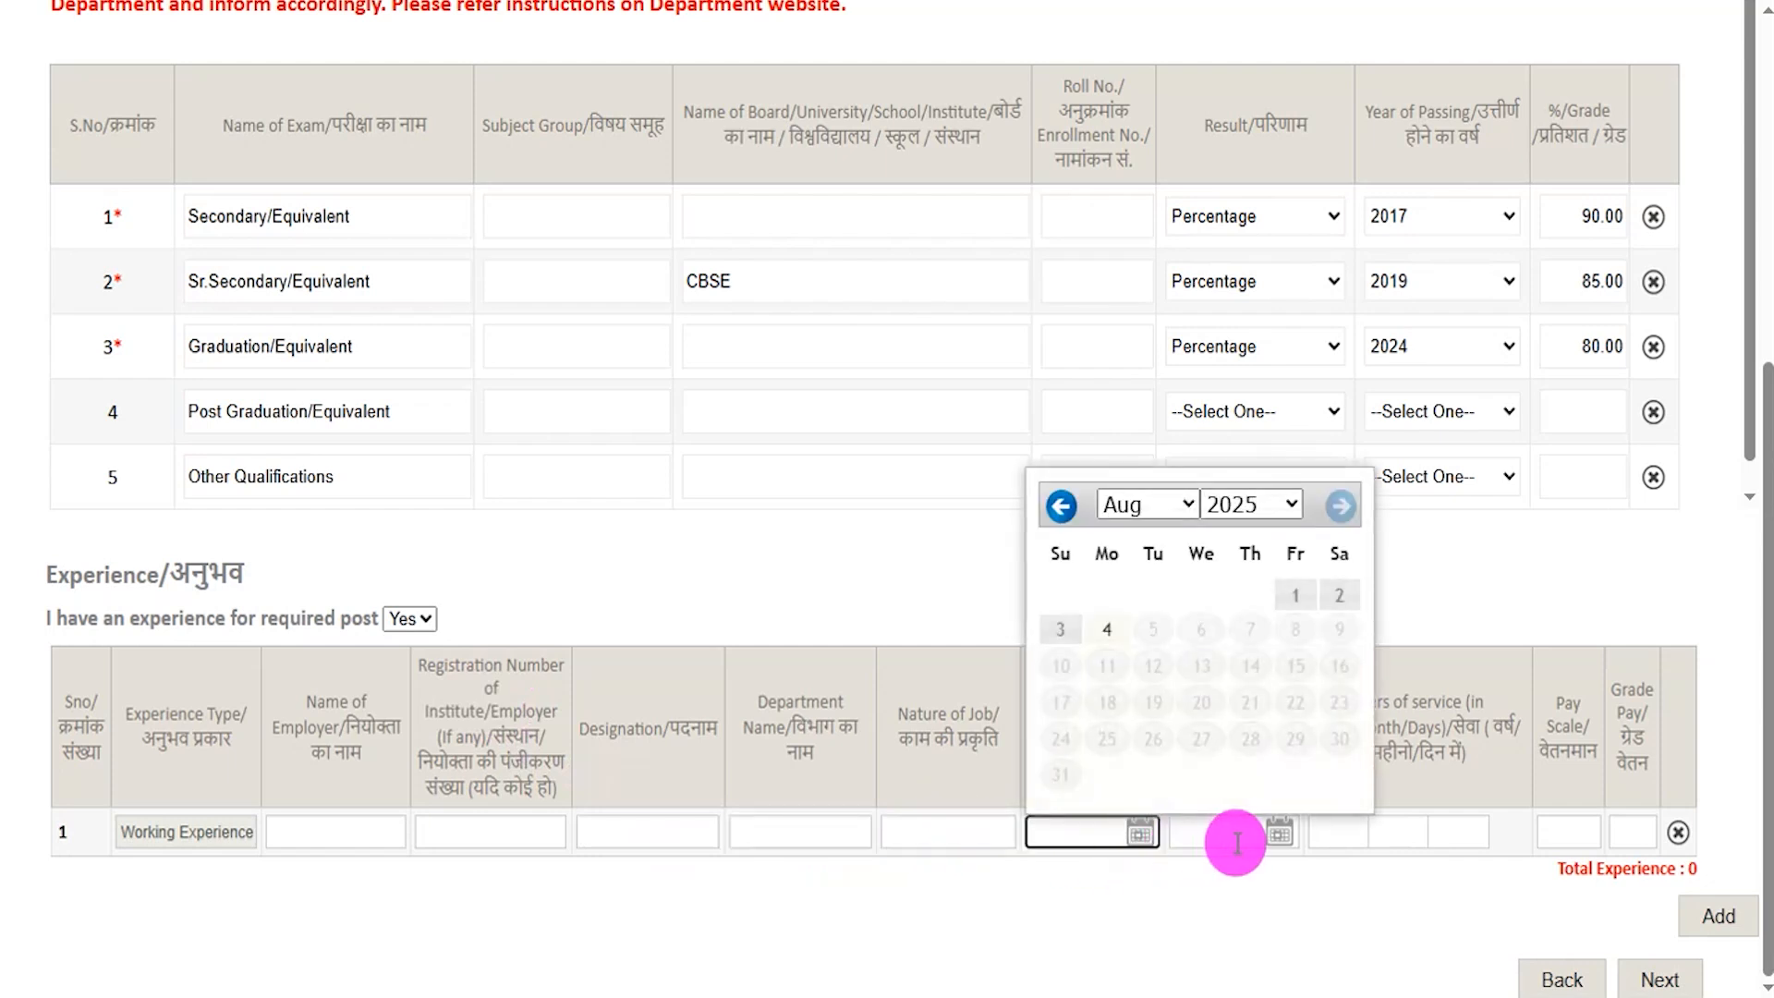
left_click(1277, 834)
left_click(1350, 873)
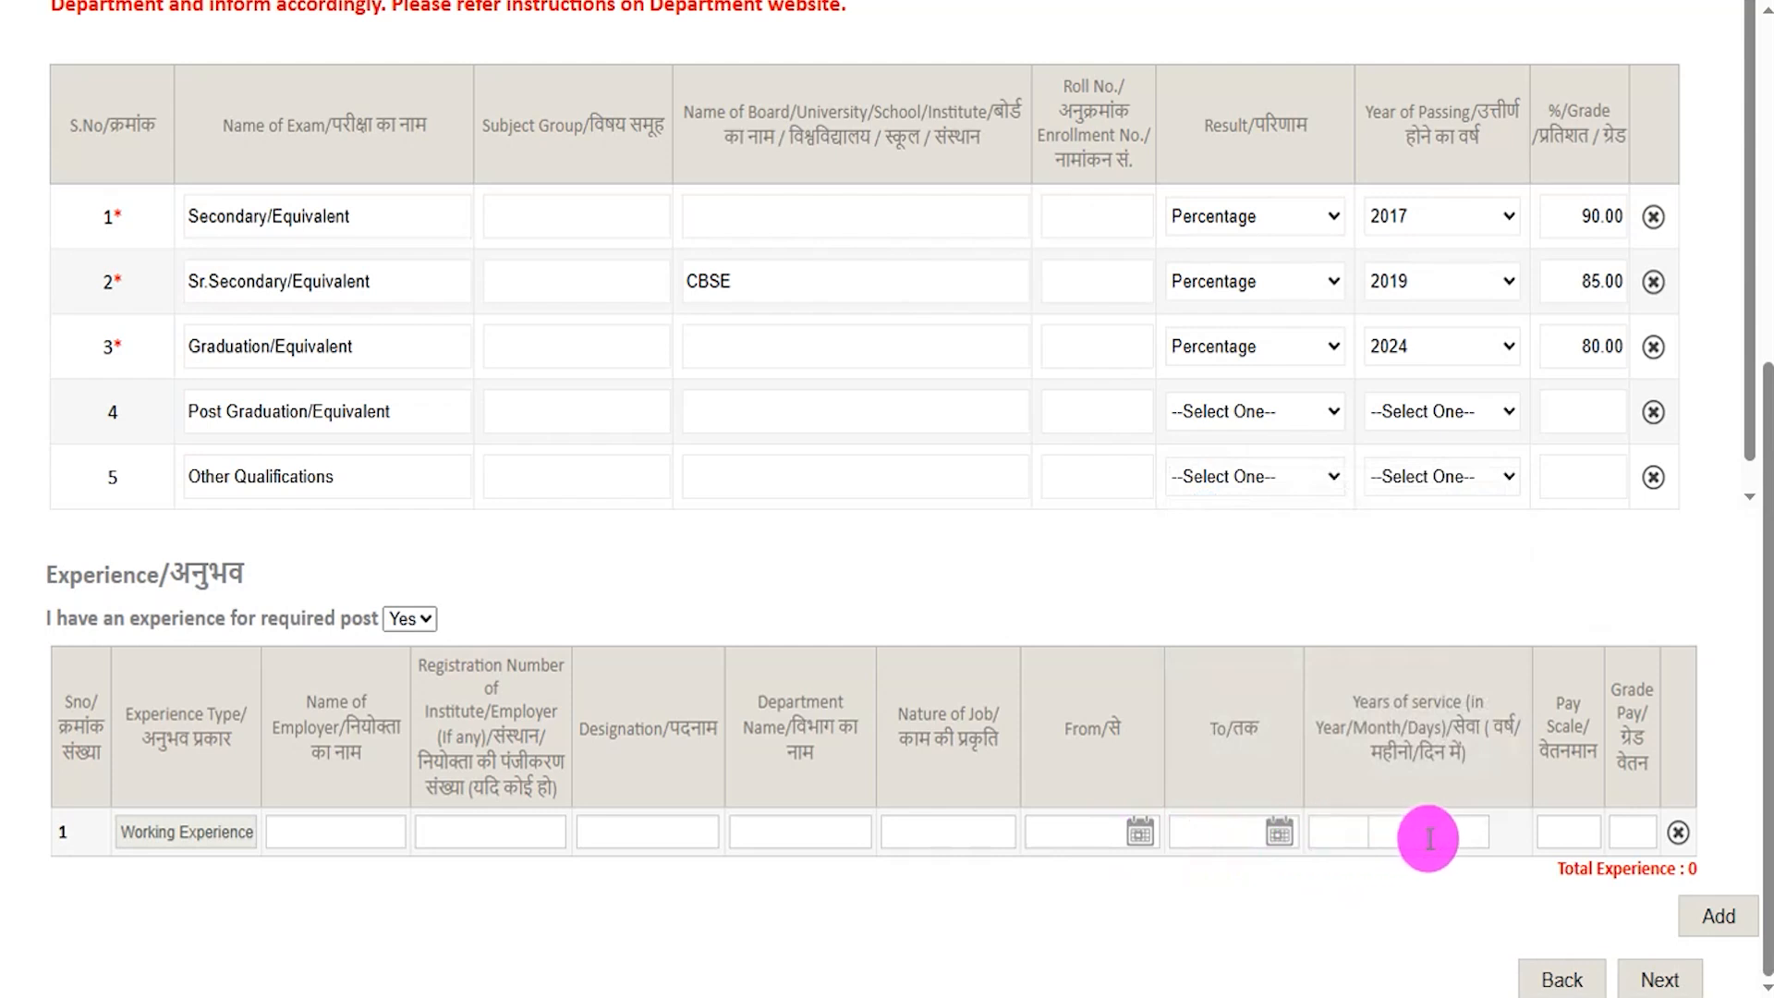
left_click(1572, 828)
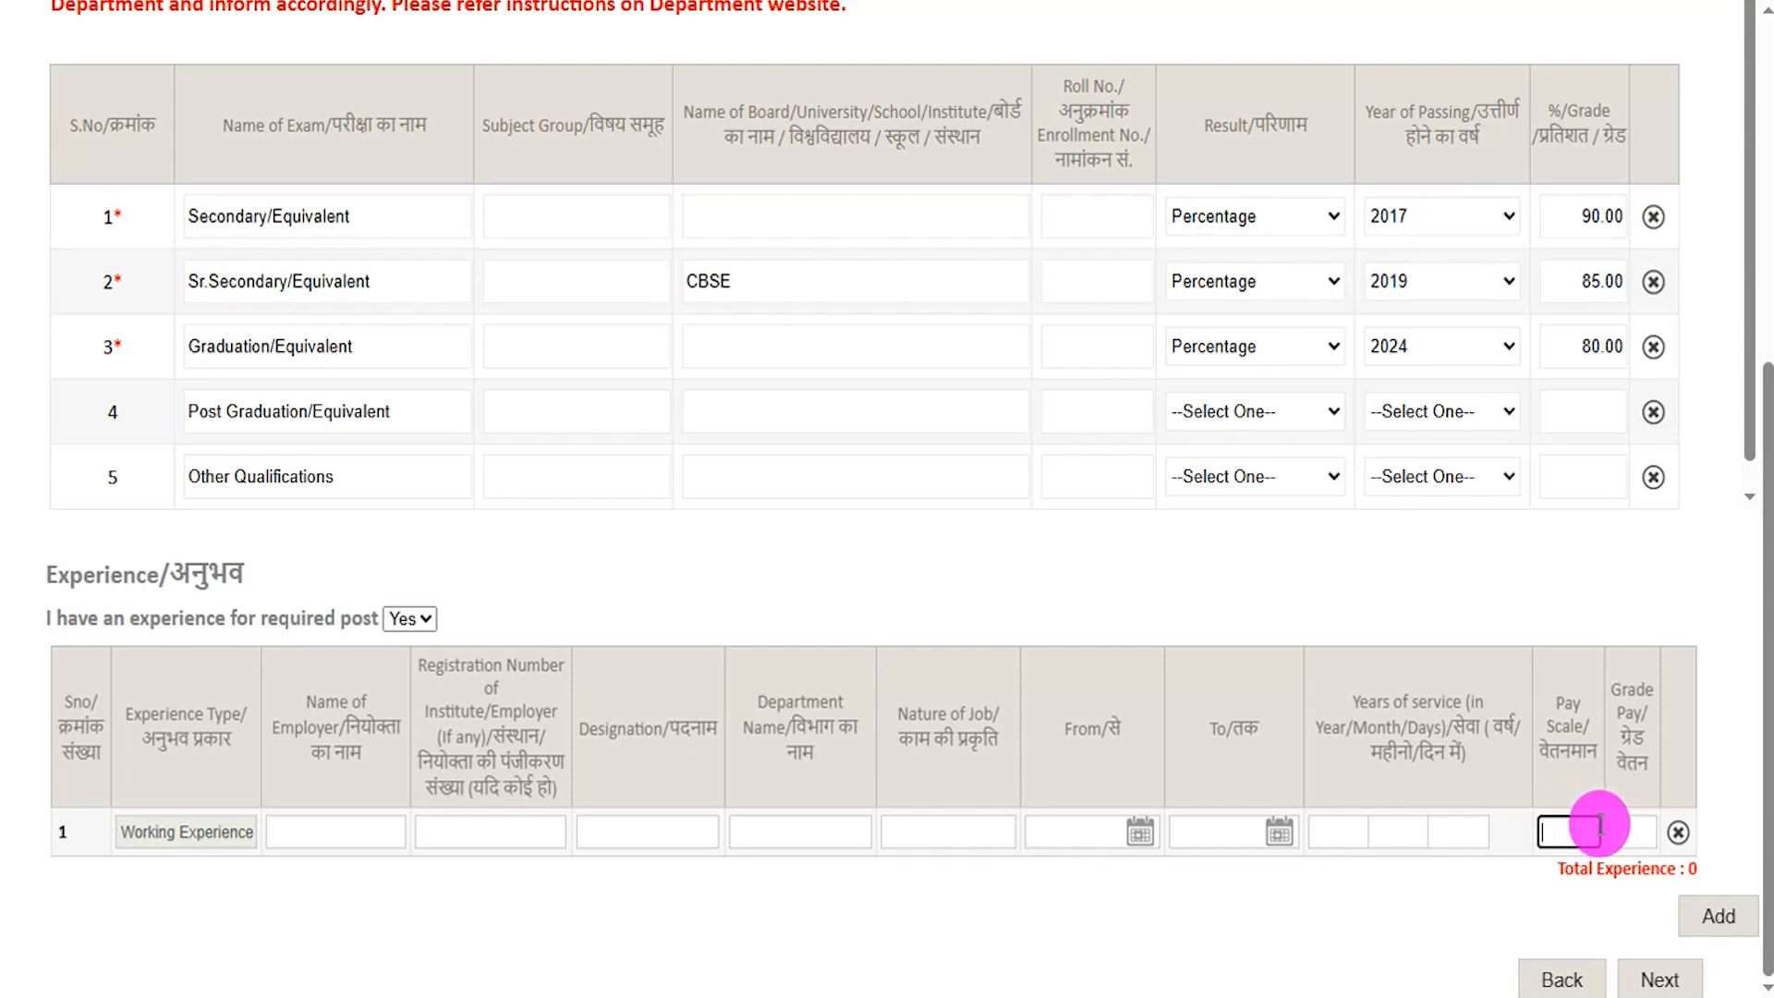
left_click(1635, 829)
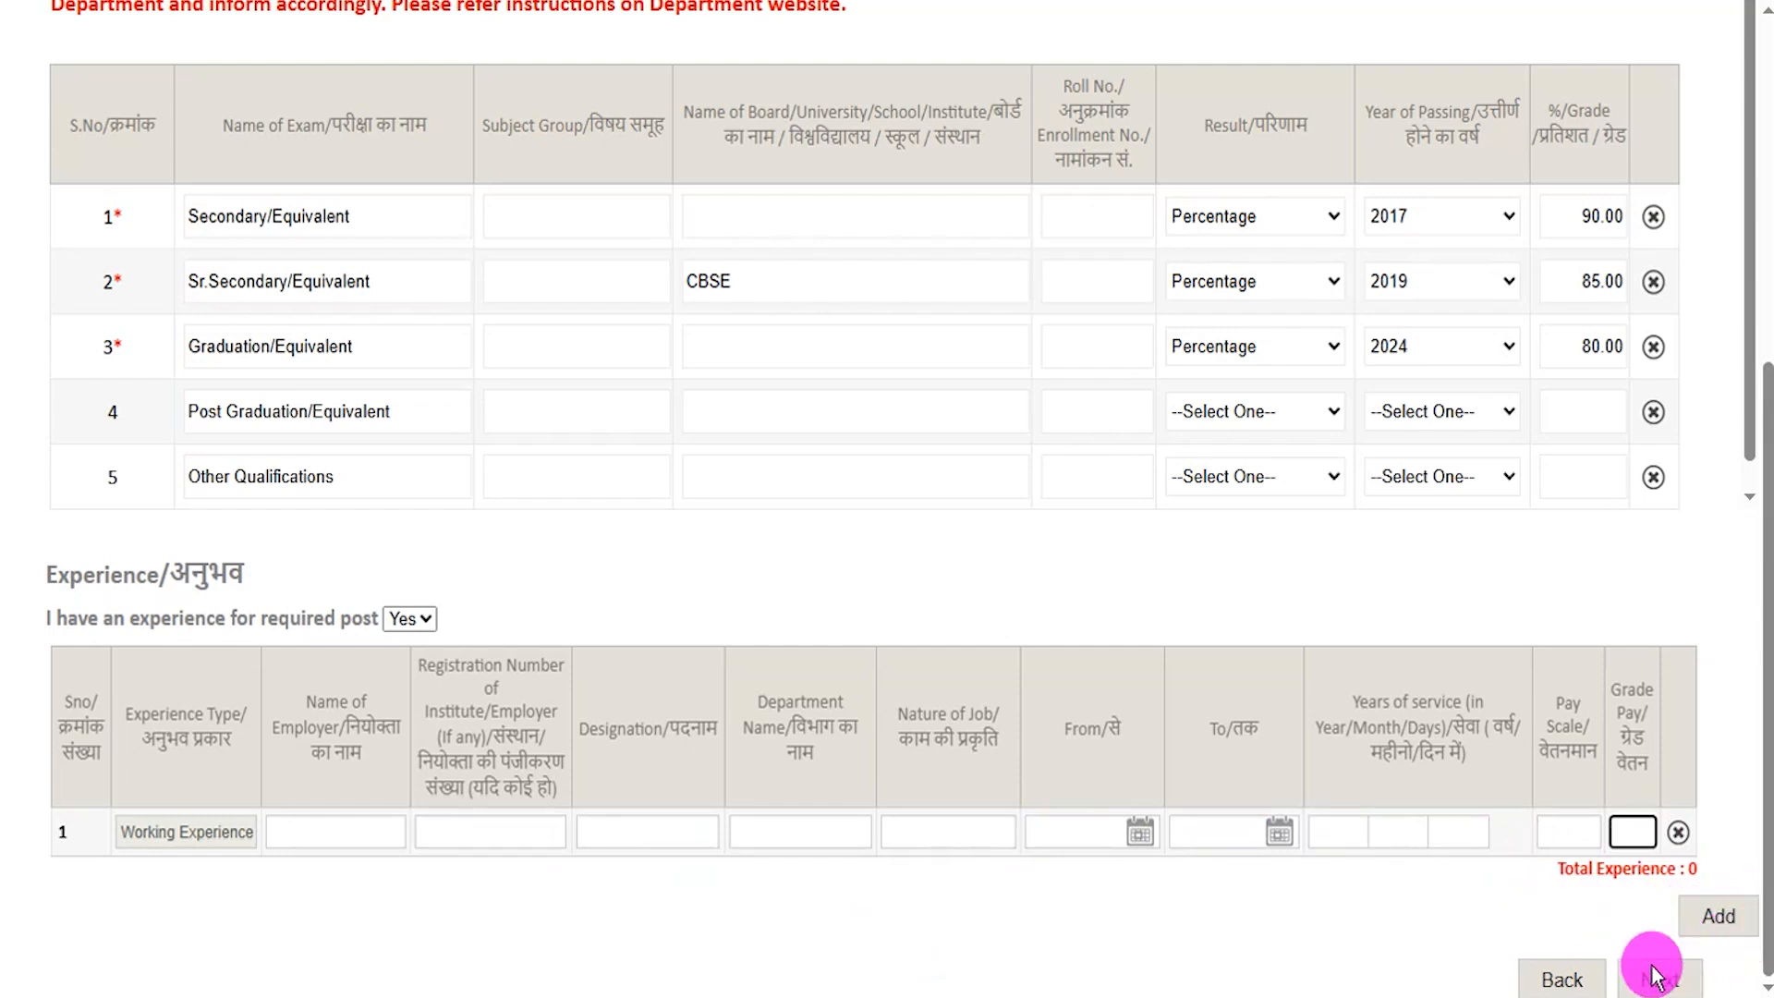
Step: Examine how to continue past Qualification & Experience and request the OTP in the Disclaimer
left_click(1452, 970)
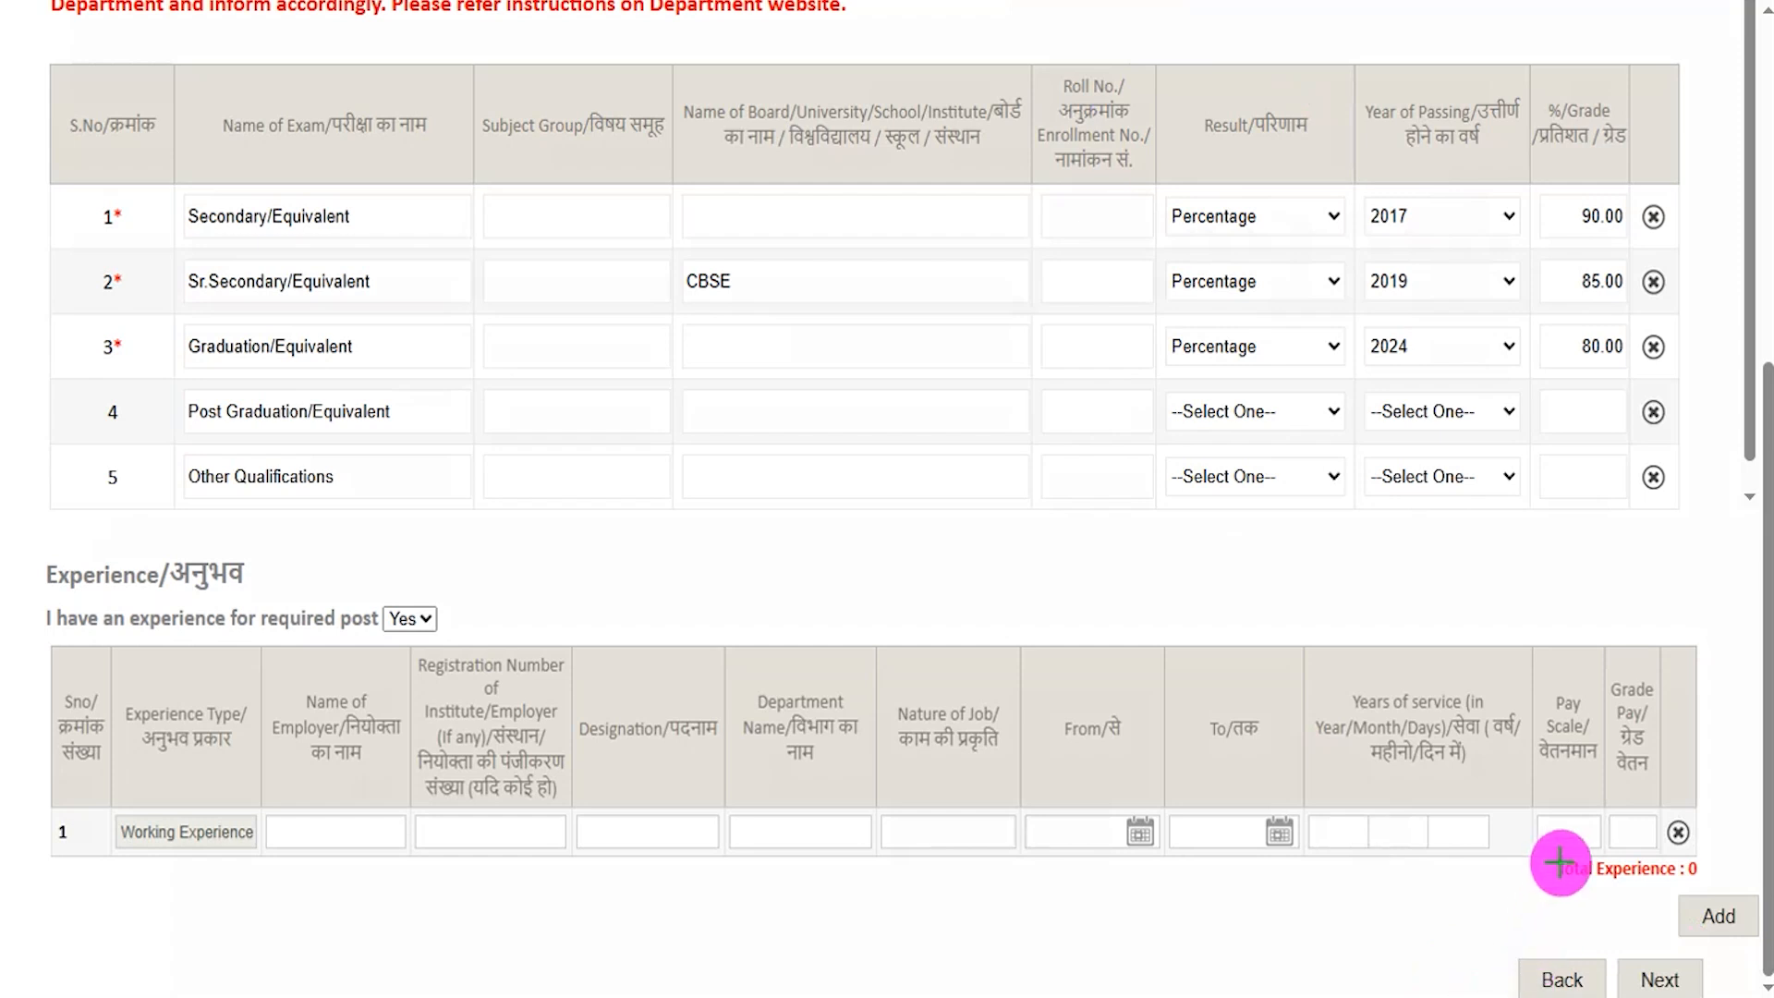
mouse_move(1411, 713)
left_mouse_down()
mouse_move(1525, 880)
mouse_move(1605, 934)
left_mouse_up()
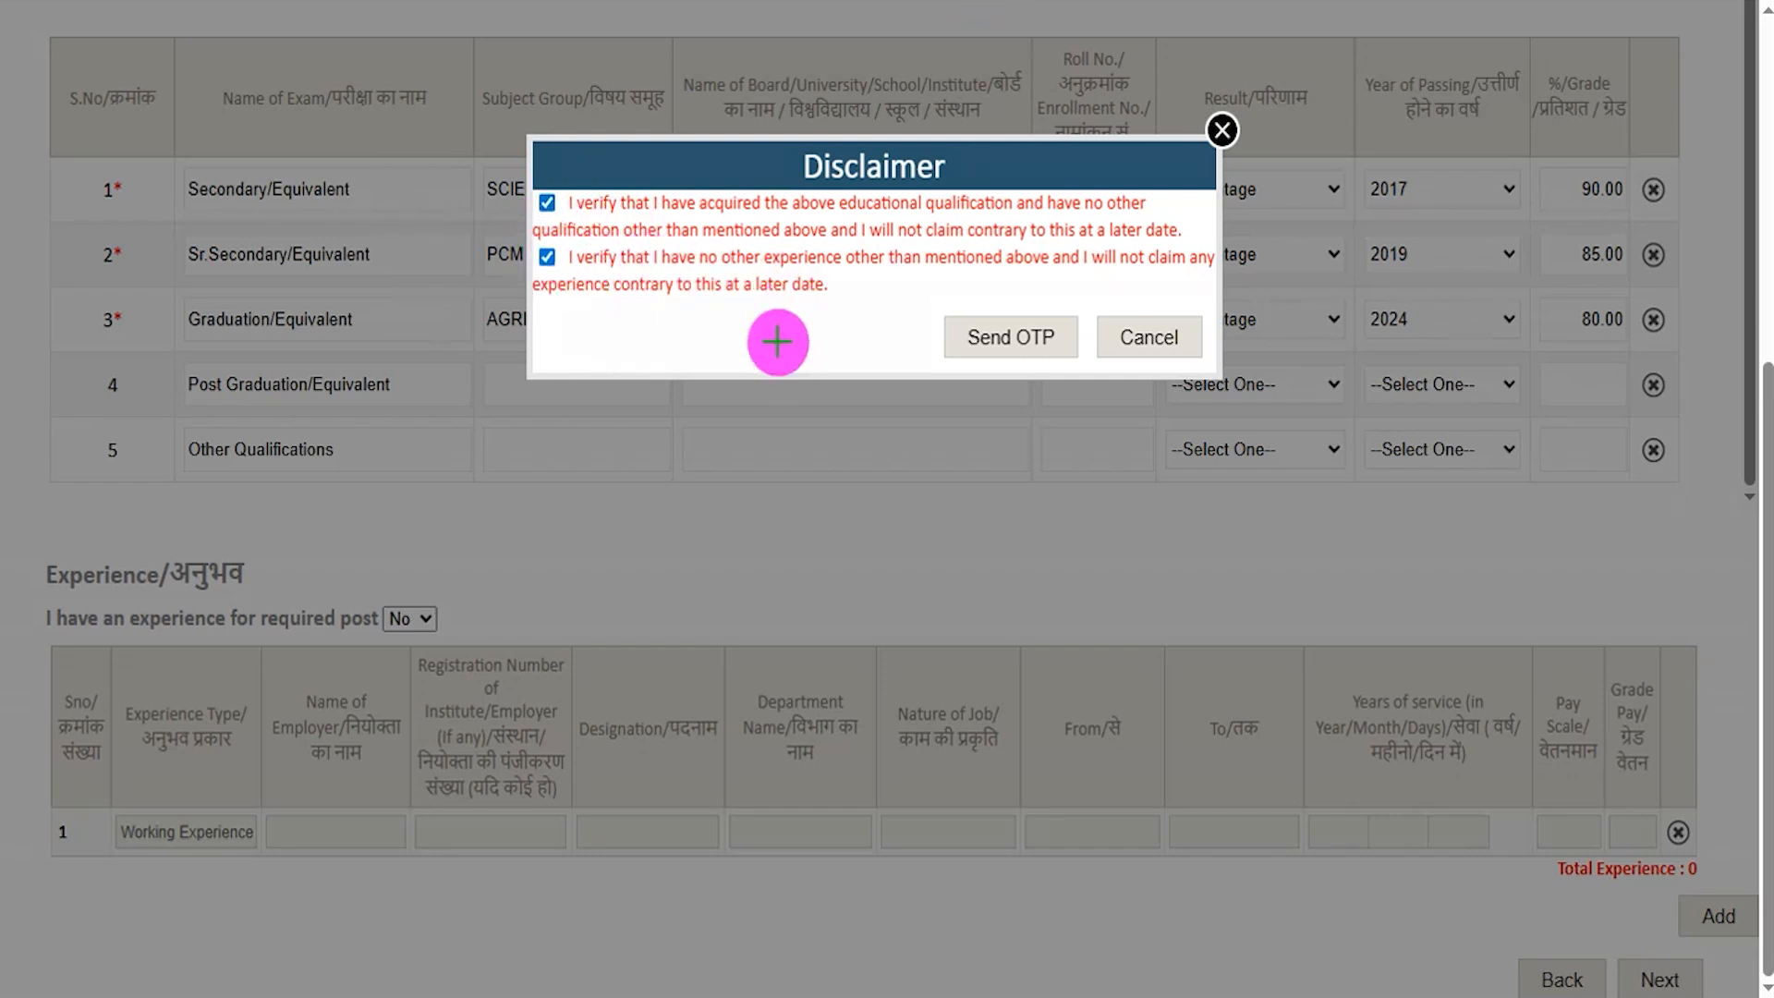
left_click(942, 343)
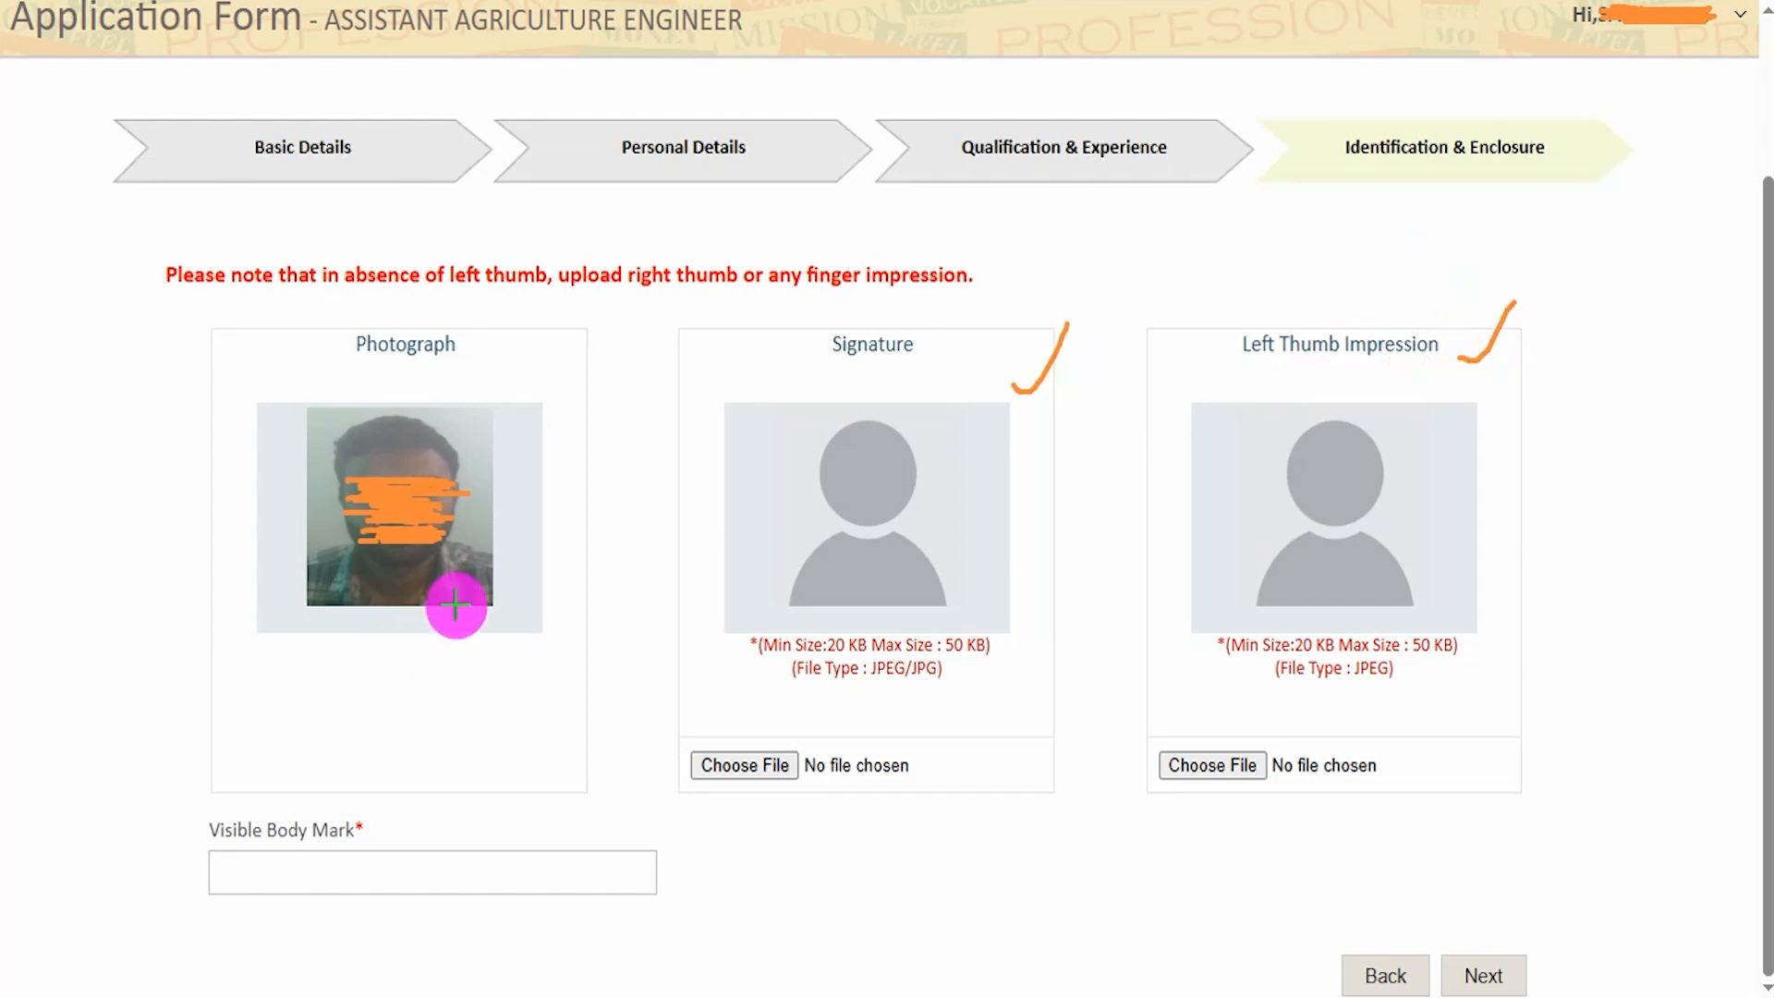
Step: Examine the photograph and the size limits, file types and upload options for the signature and left thumb impression
left_click_drag(482, 454, 538, 415)
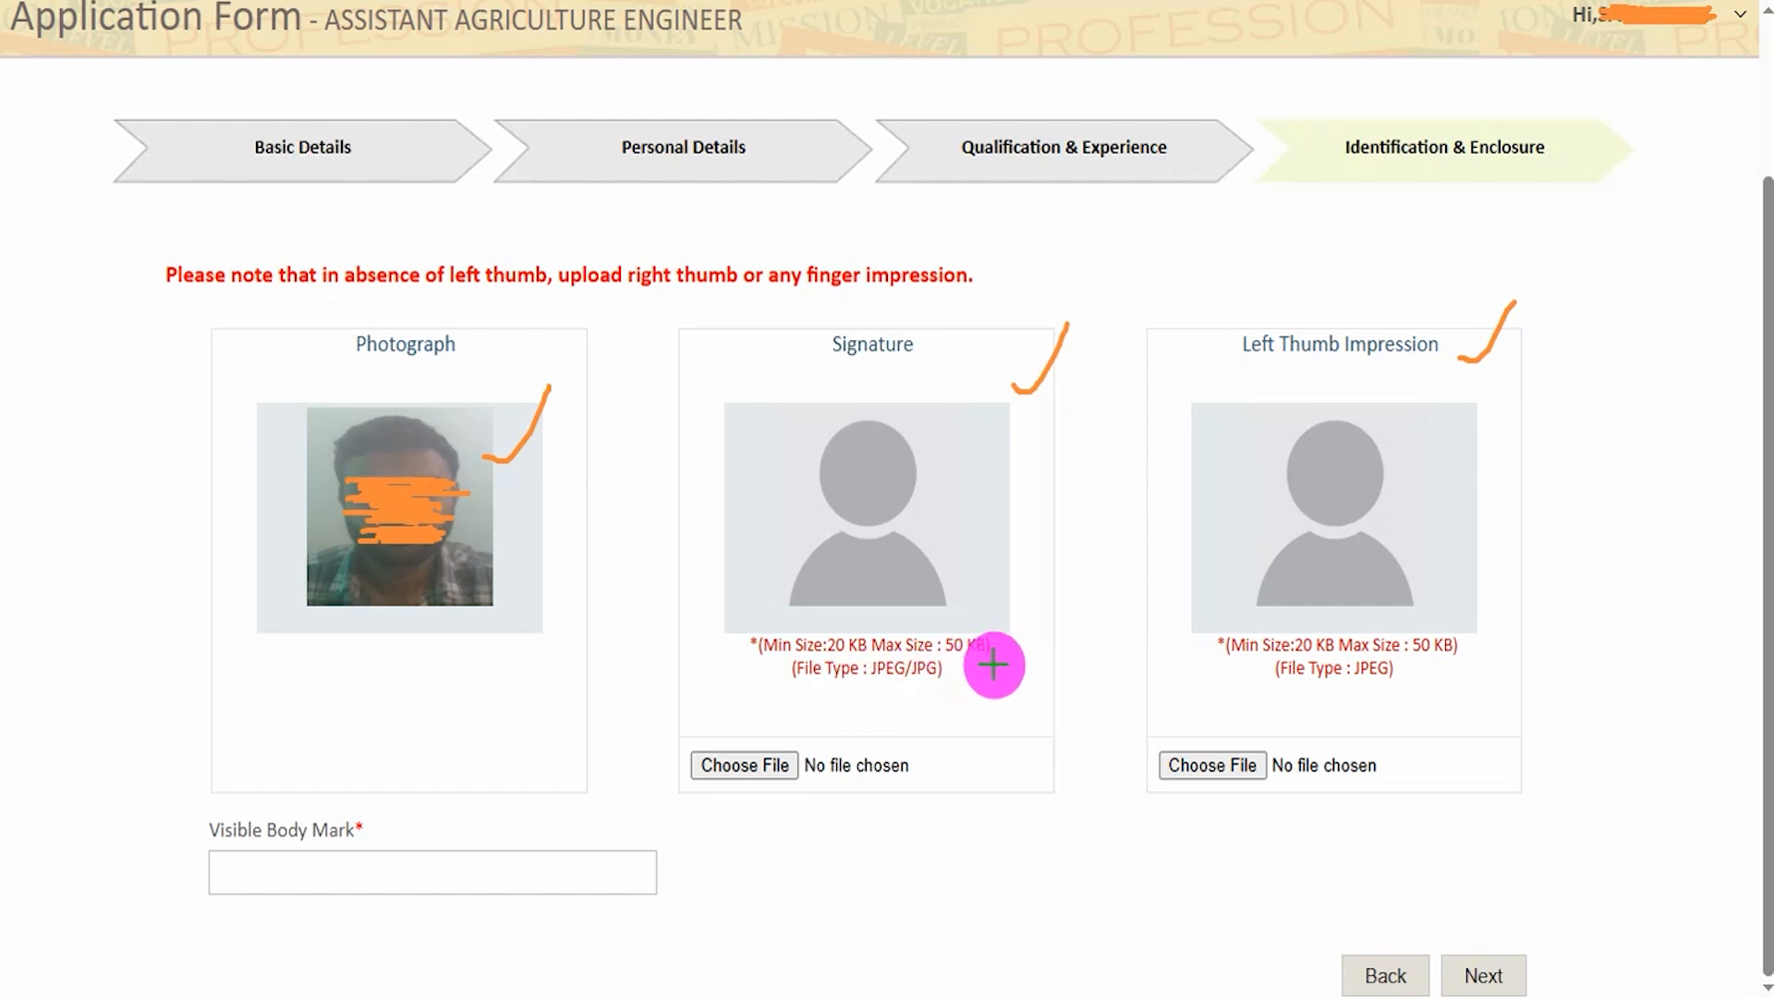
left_click_drag(998, 661, 1026, 631)
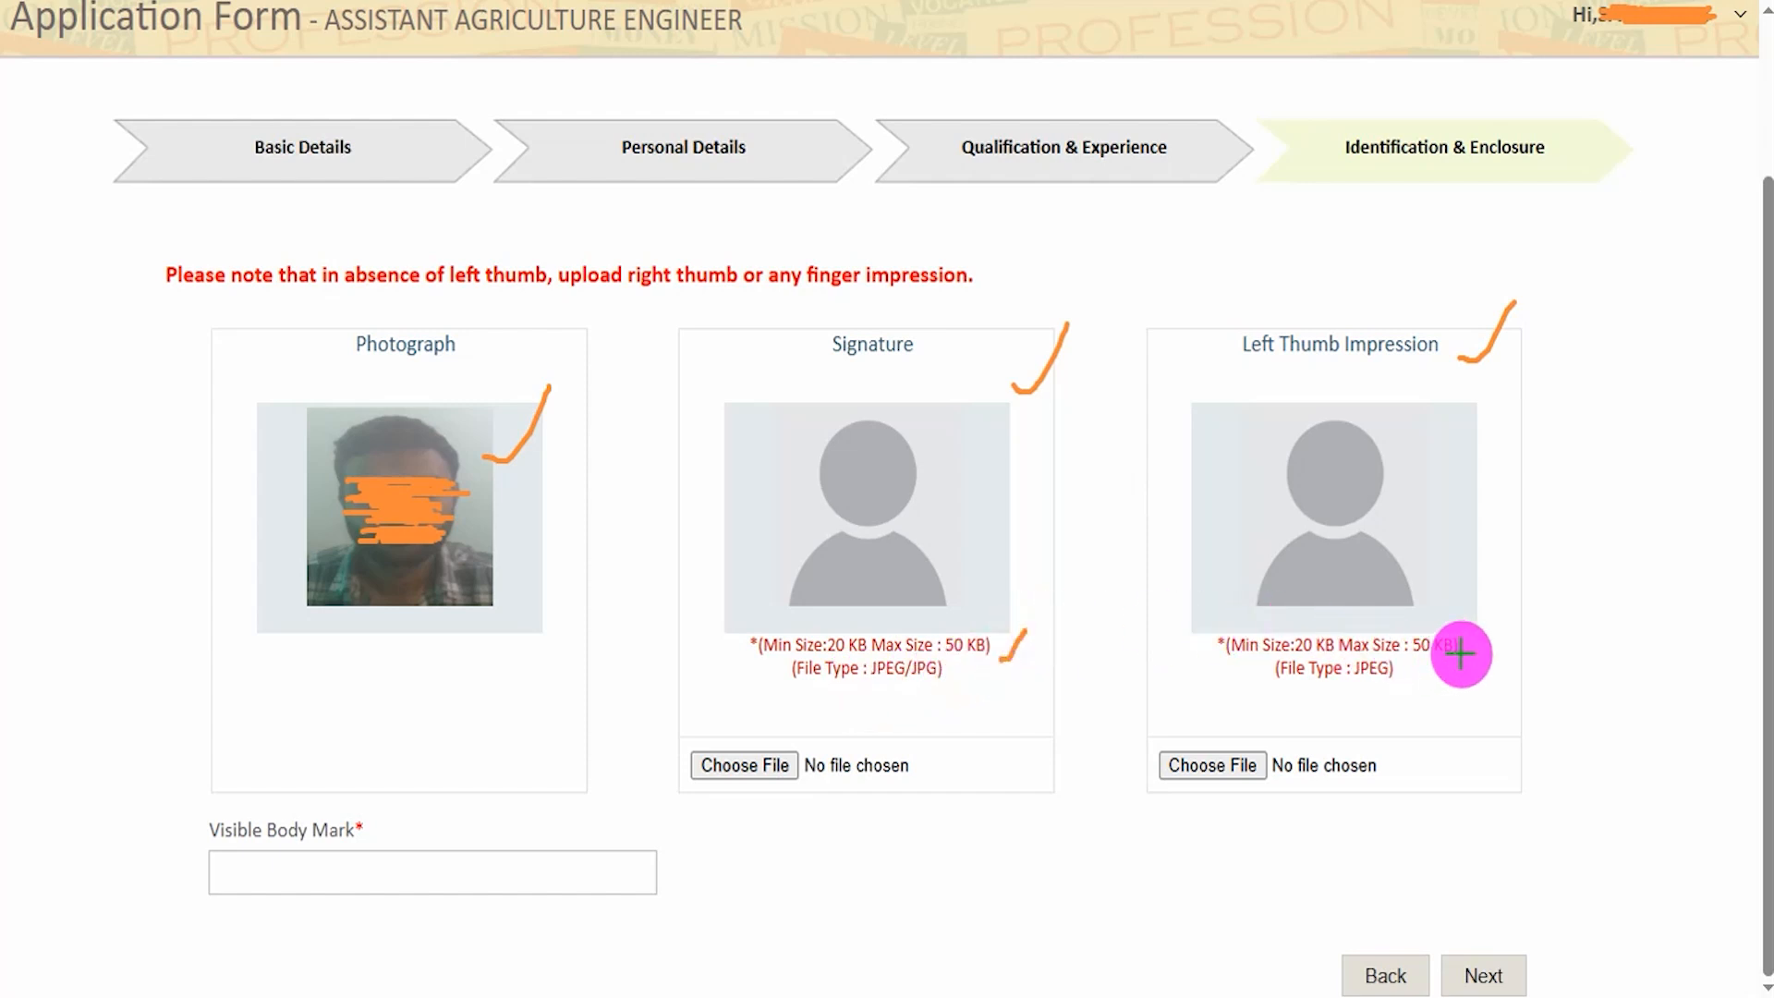
left_click_drag(1476, 648, 1510, 629)
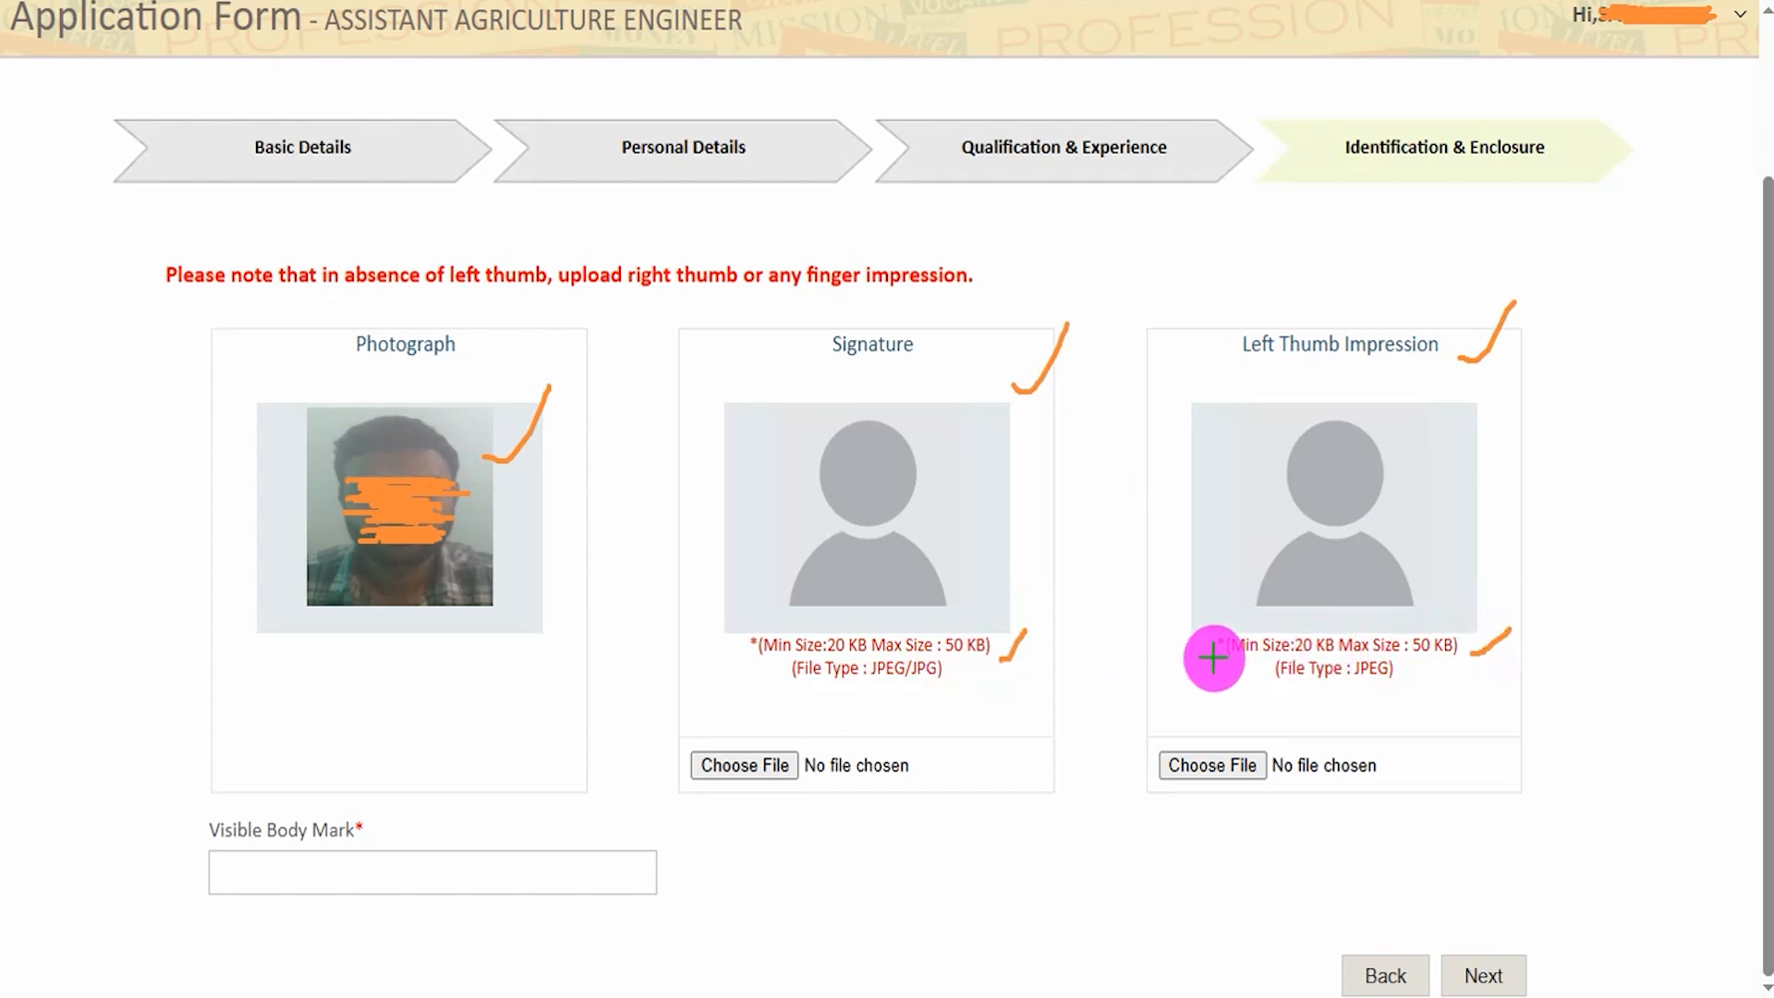
left_click_drag(871, 682, 935, 681)
left_click_drag(1316, 688, 1497, 687)
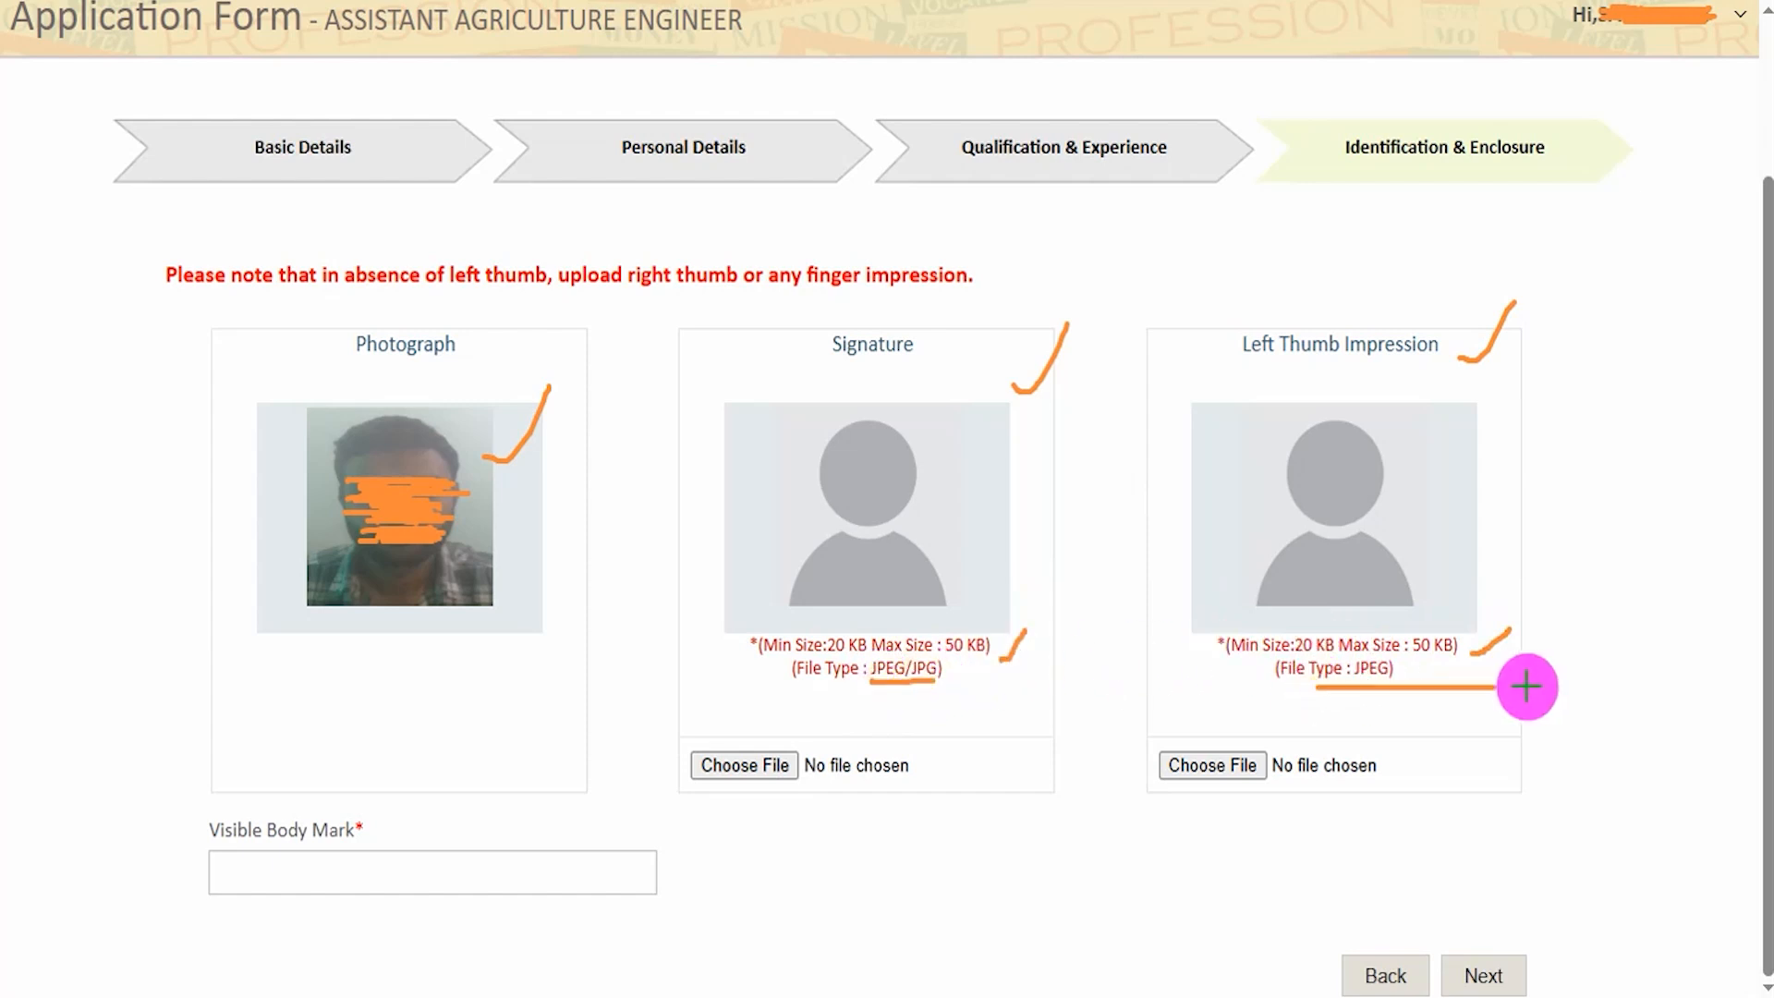
left_click_drag(790, 763, 822, 737)
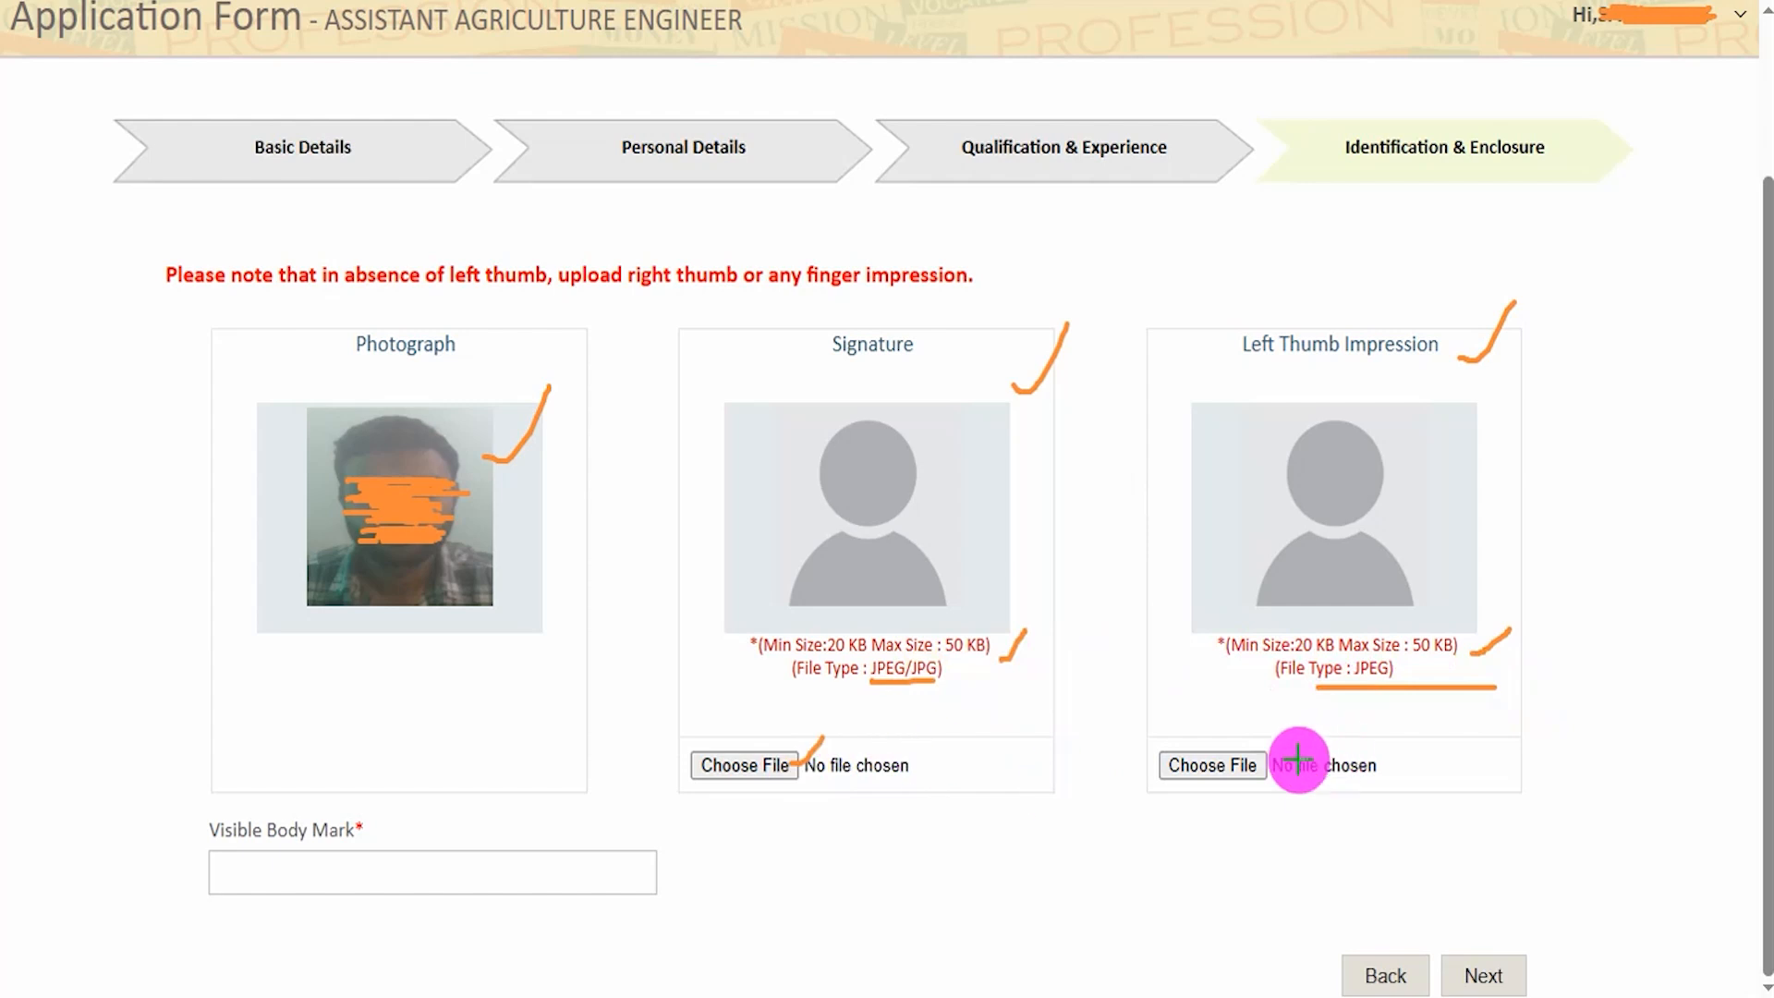
left_click_drag(1255, 752, 1290, 711)
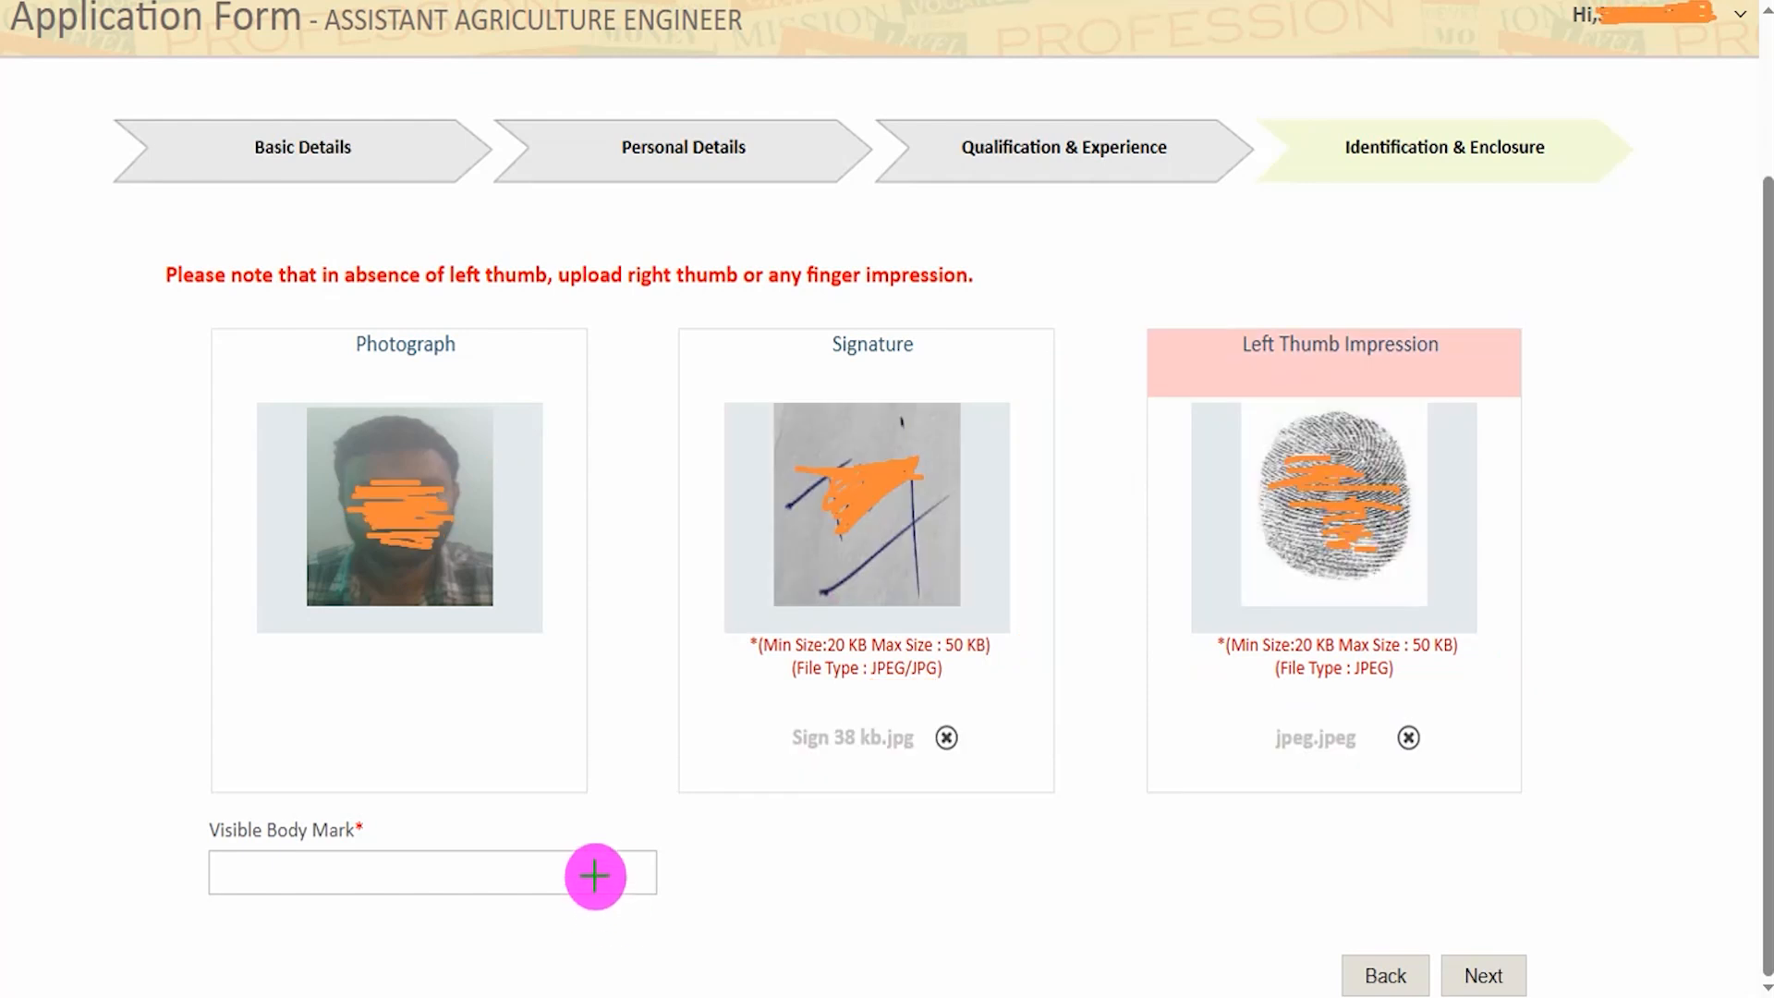
Step: Examine the Visible Body Mark field, then the declaration checkbox in the application preview
left_click_drag(599, 870, 666, 806)
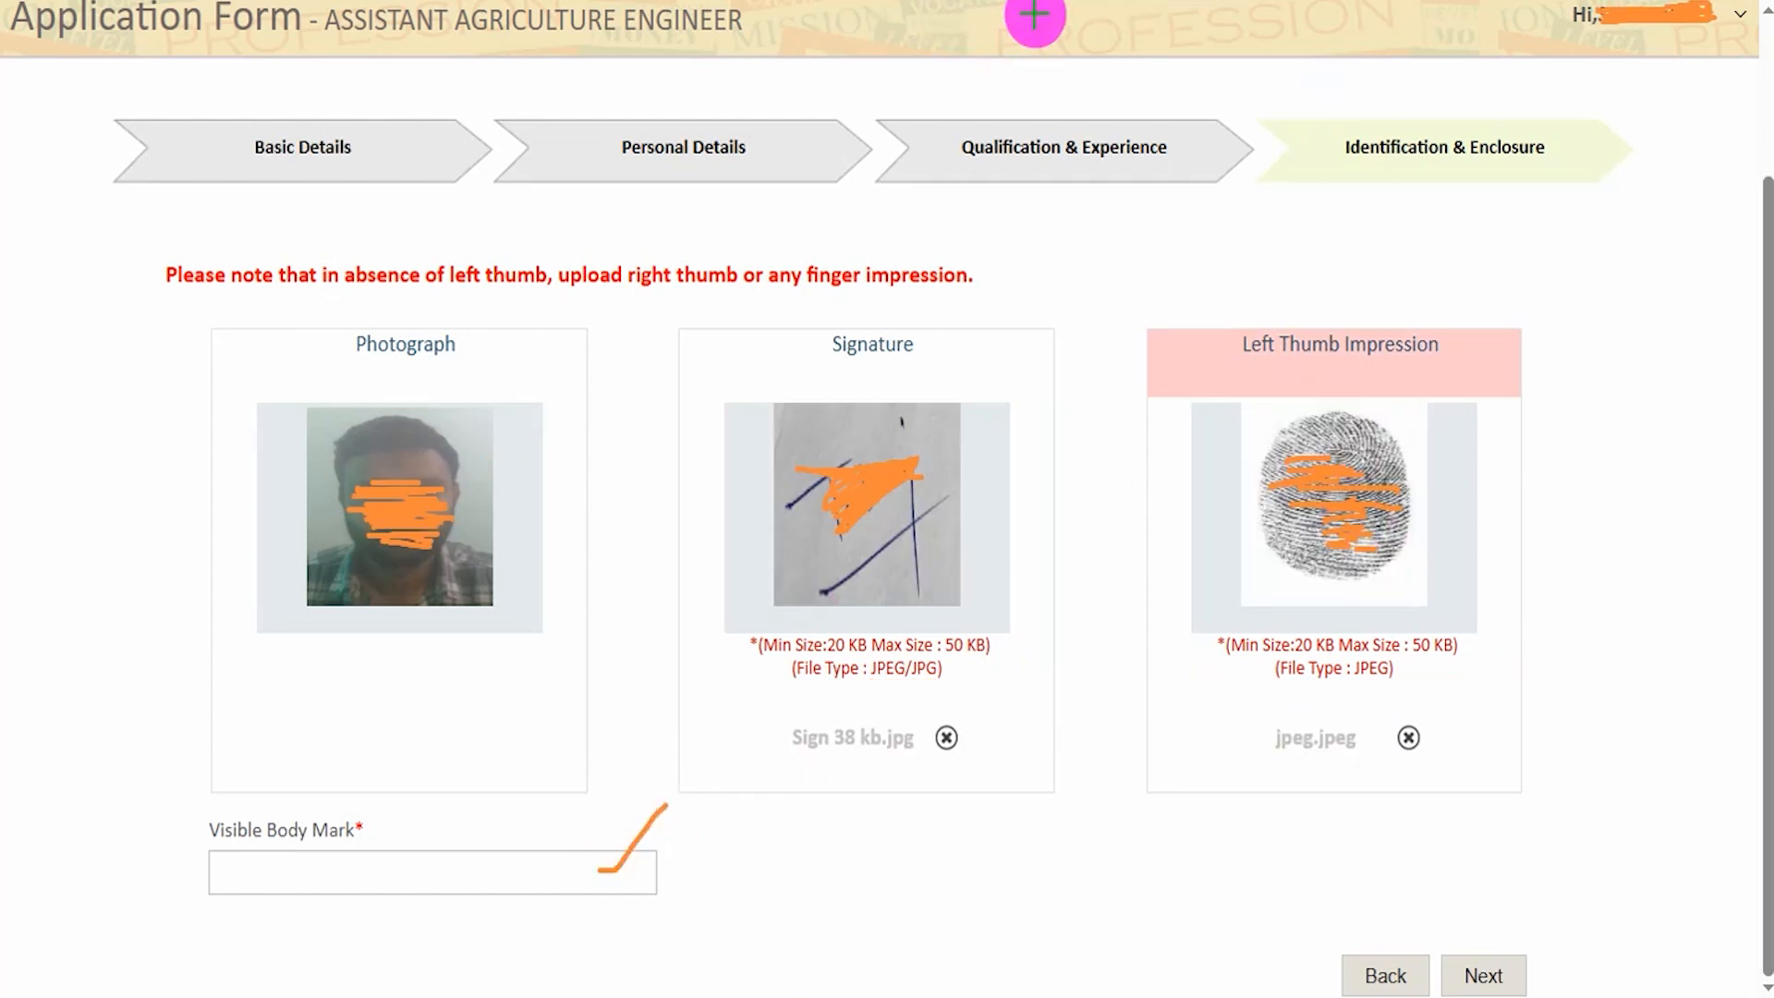
left_click_drag(1649, 614, 1526, 922)
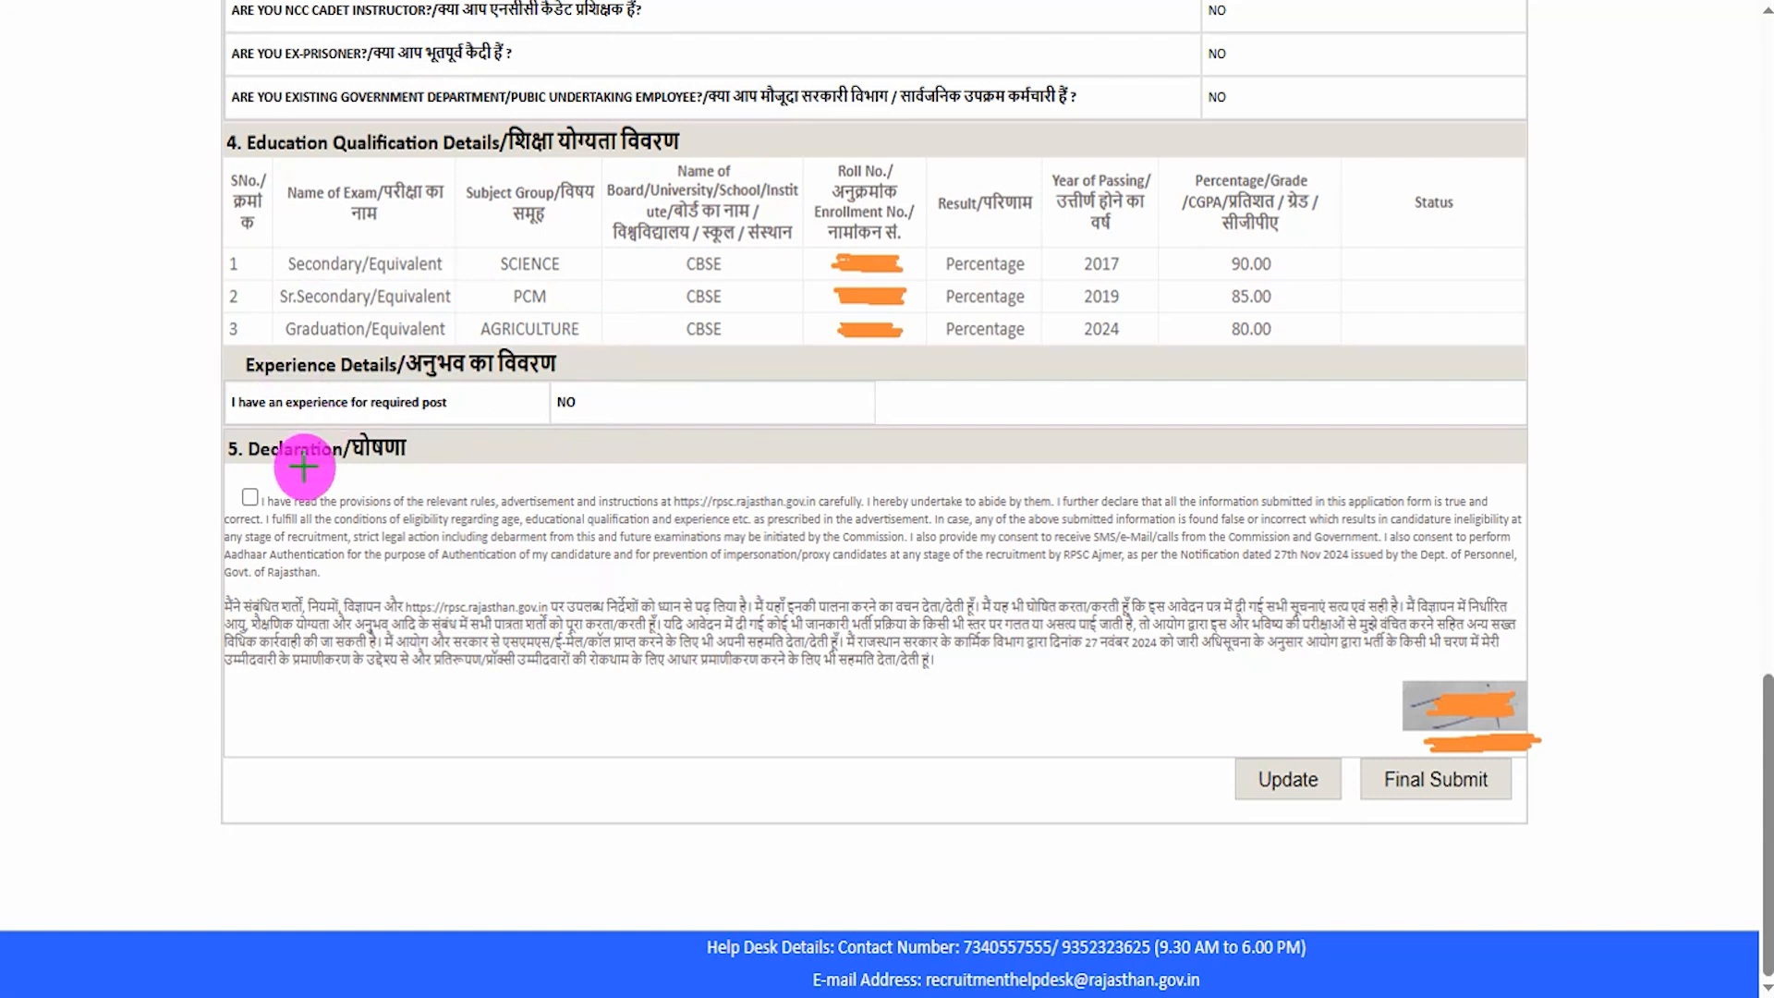
left_click_drag(247, 498, 314, 449)
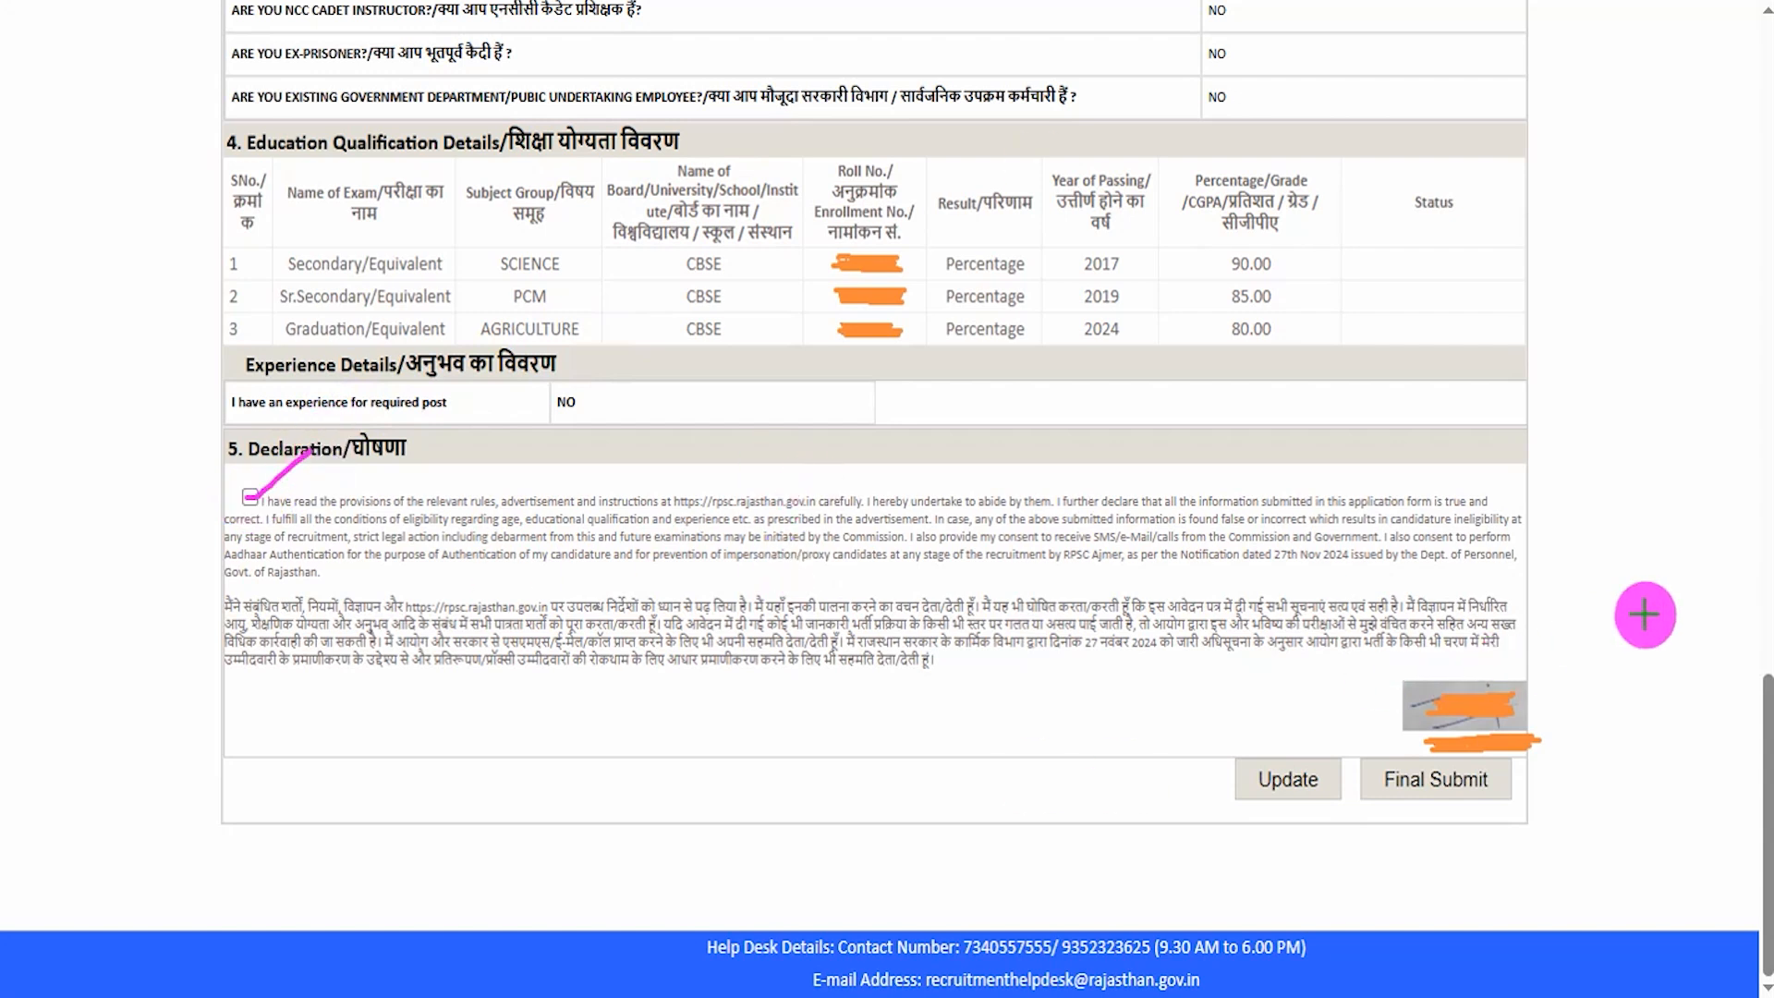
Step: Start the application's final submission and request the OTP with the Disclaimer terms accepted
left_click_drag(1726, 510, 1534, 767)
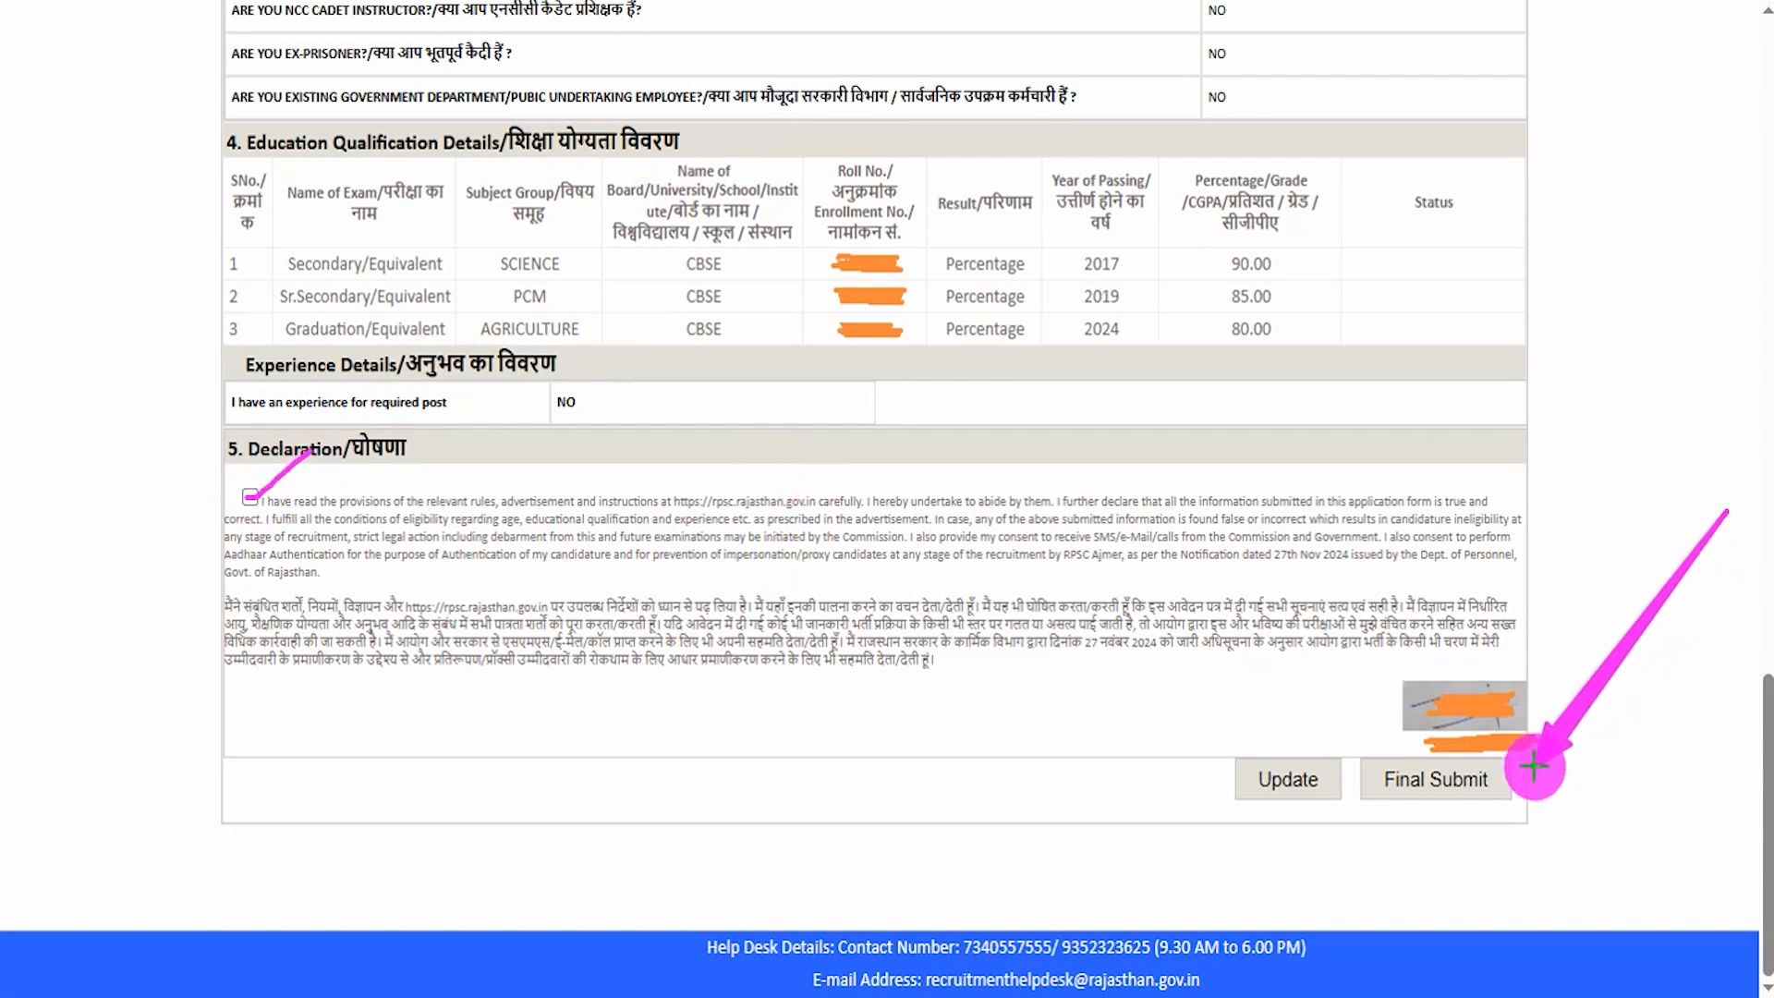
left_click(1482, 779)
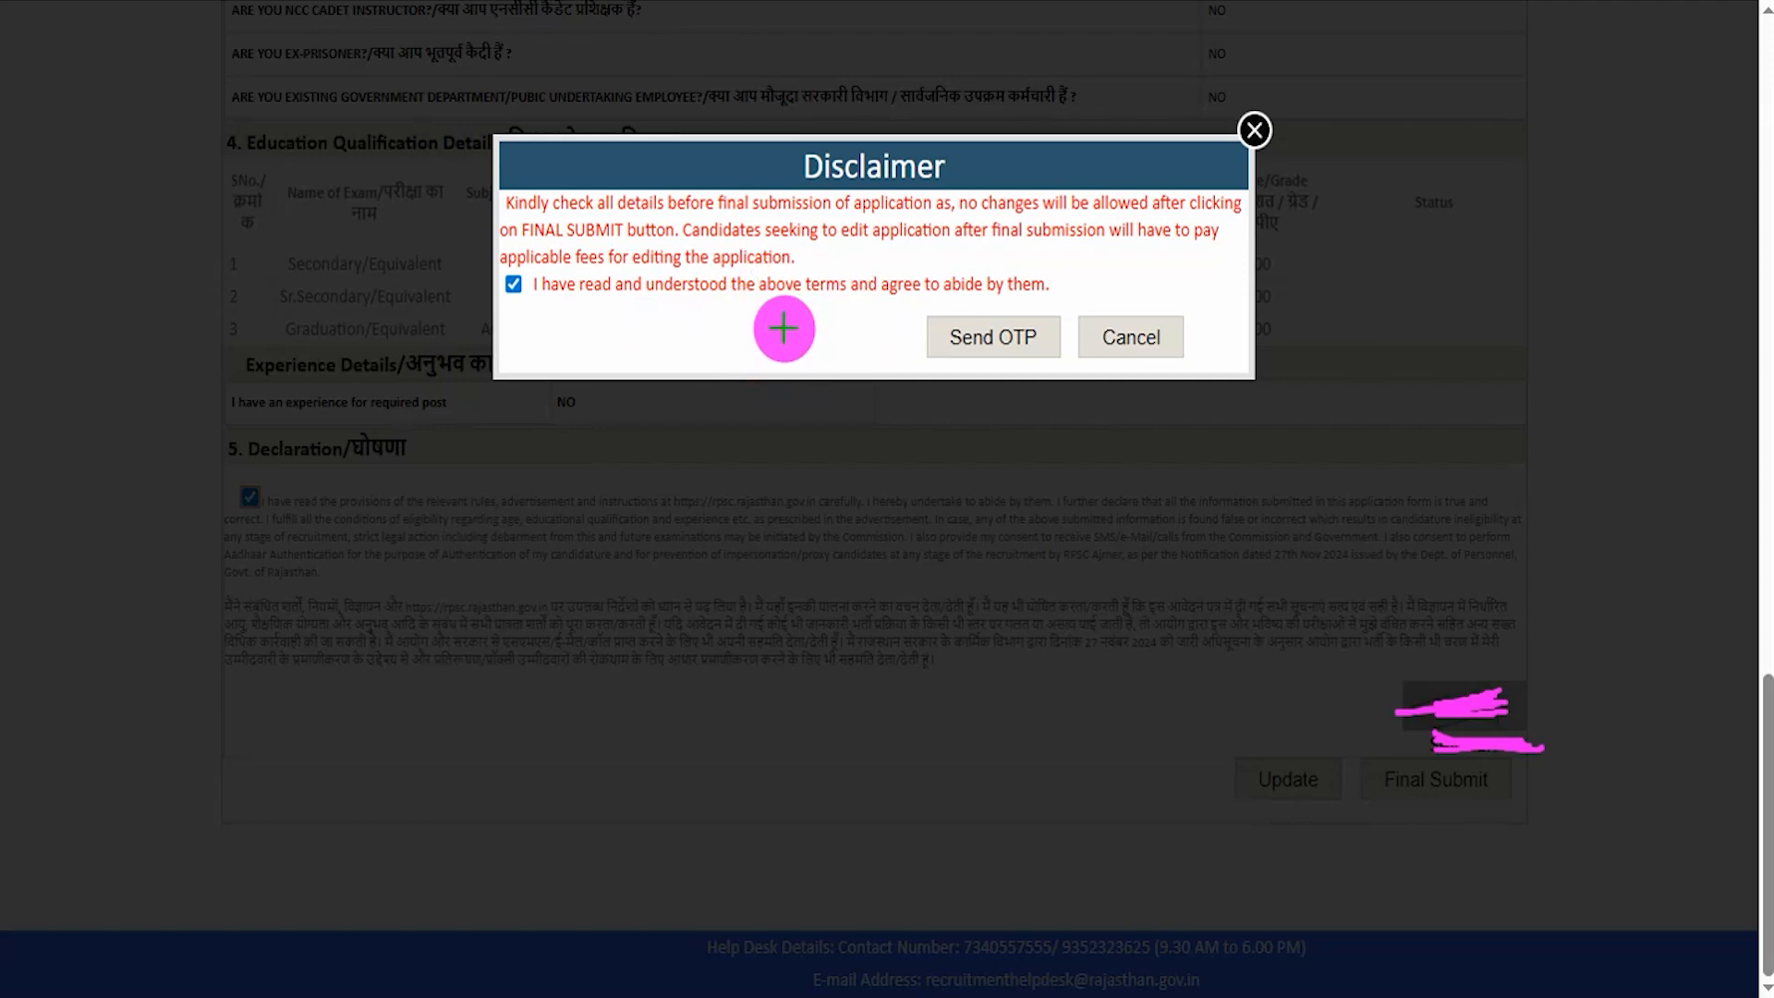
left_click_drag(522, 291, 577, 255)
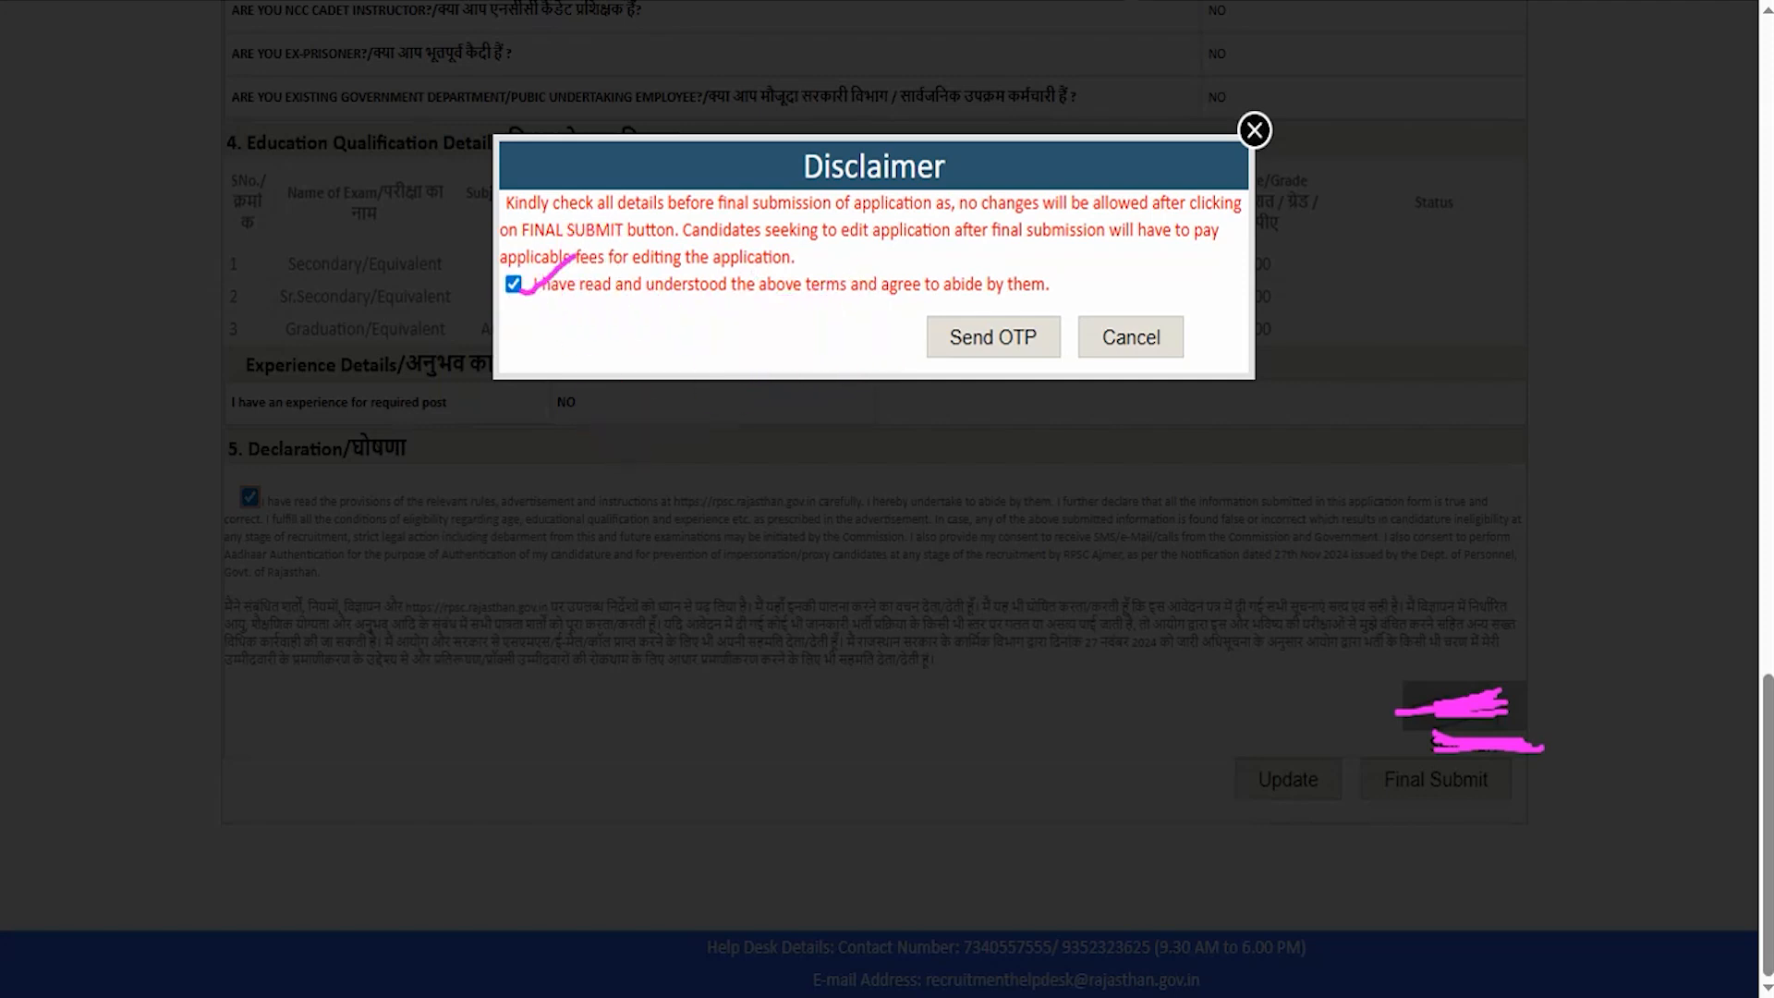
left_click_drag(711, 336, 863, 336)
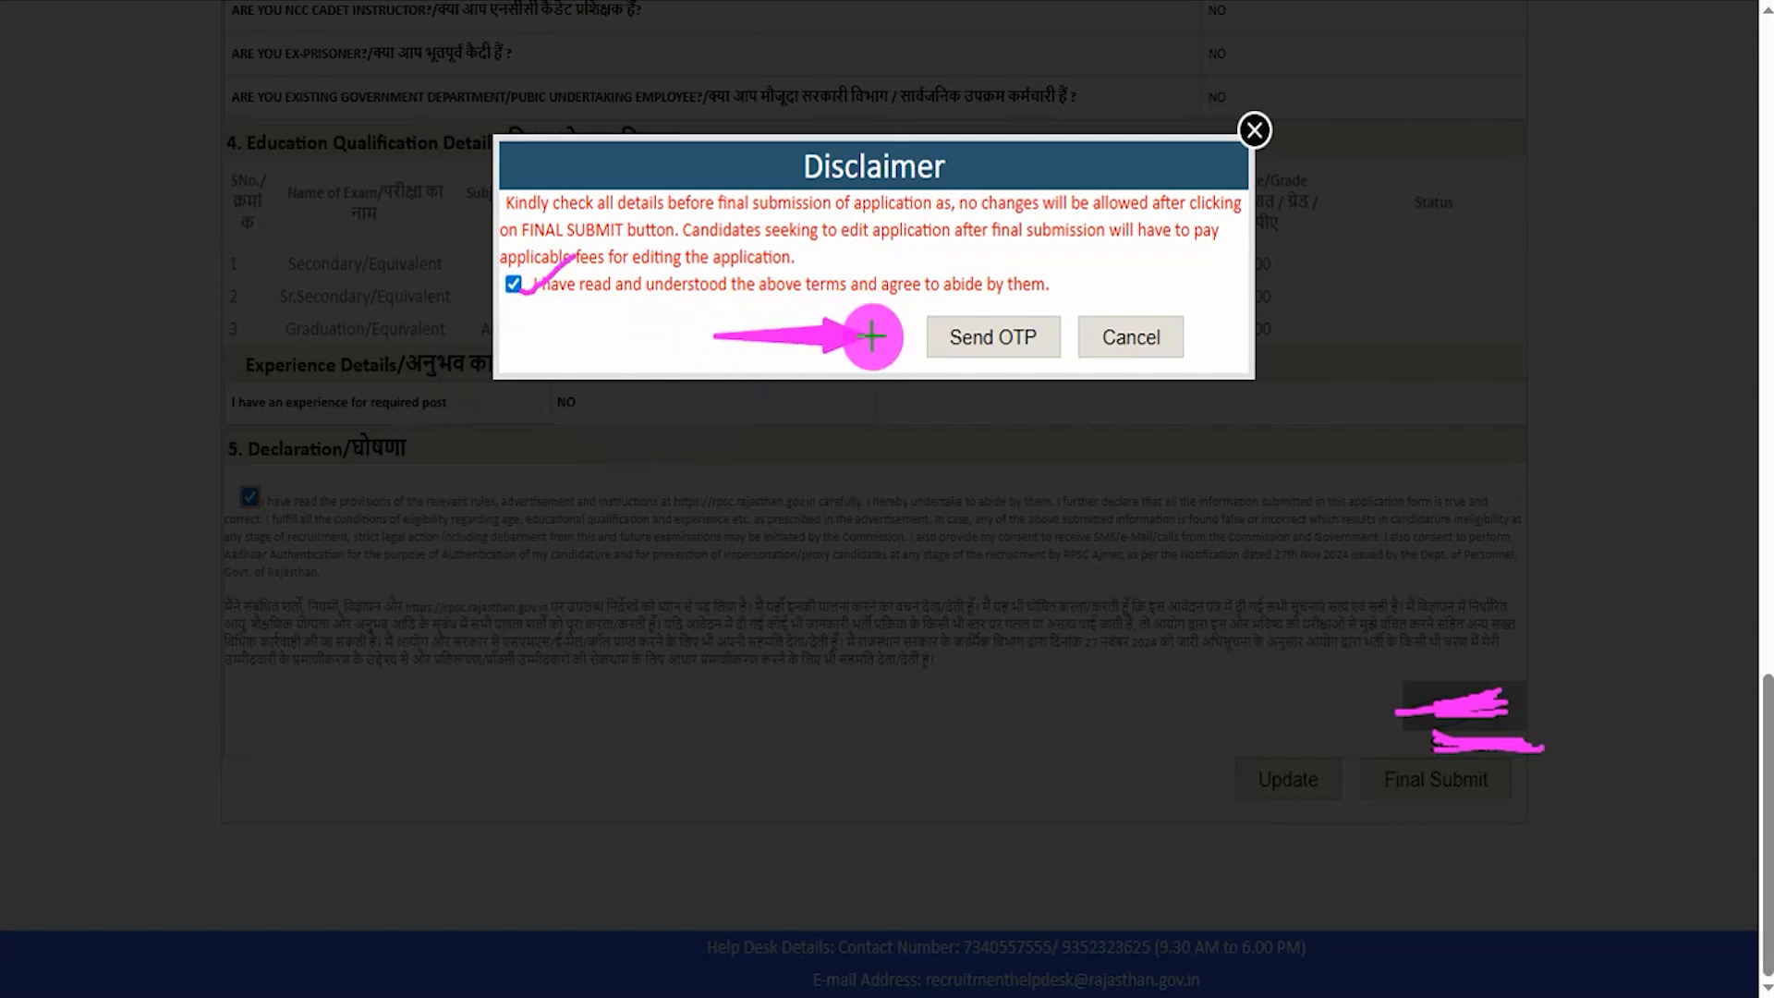
left_click(993, 336)
Step: Examine the OTP Authentication dialog: where the code is sent, the OTP field and the verification option
left_click_drag(1029, 226, 1072, 189)
left_click_drag(781, 254, 824, 233)
left_click_drag(664, 293, 725, 250)
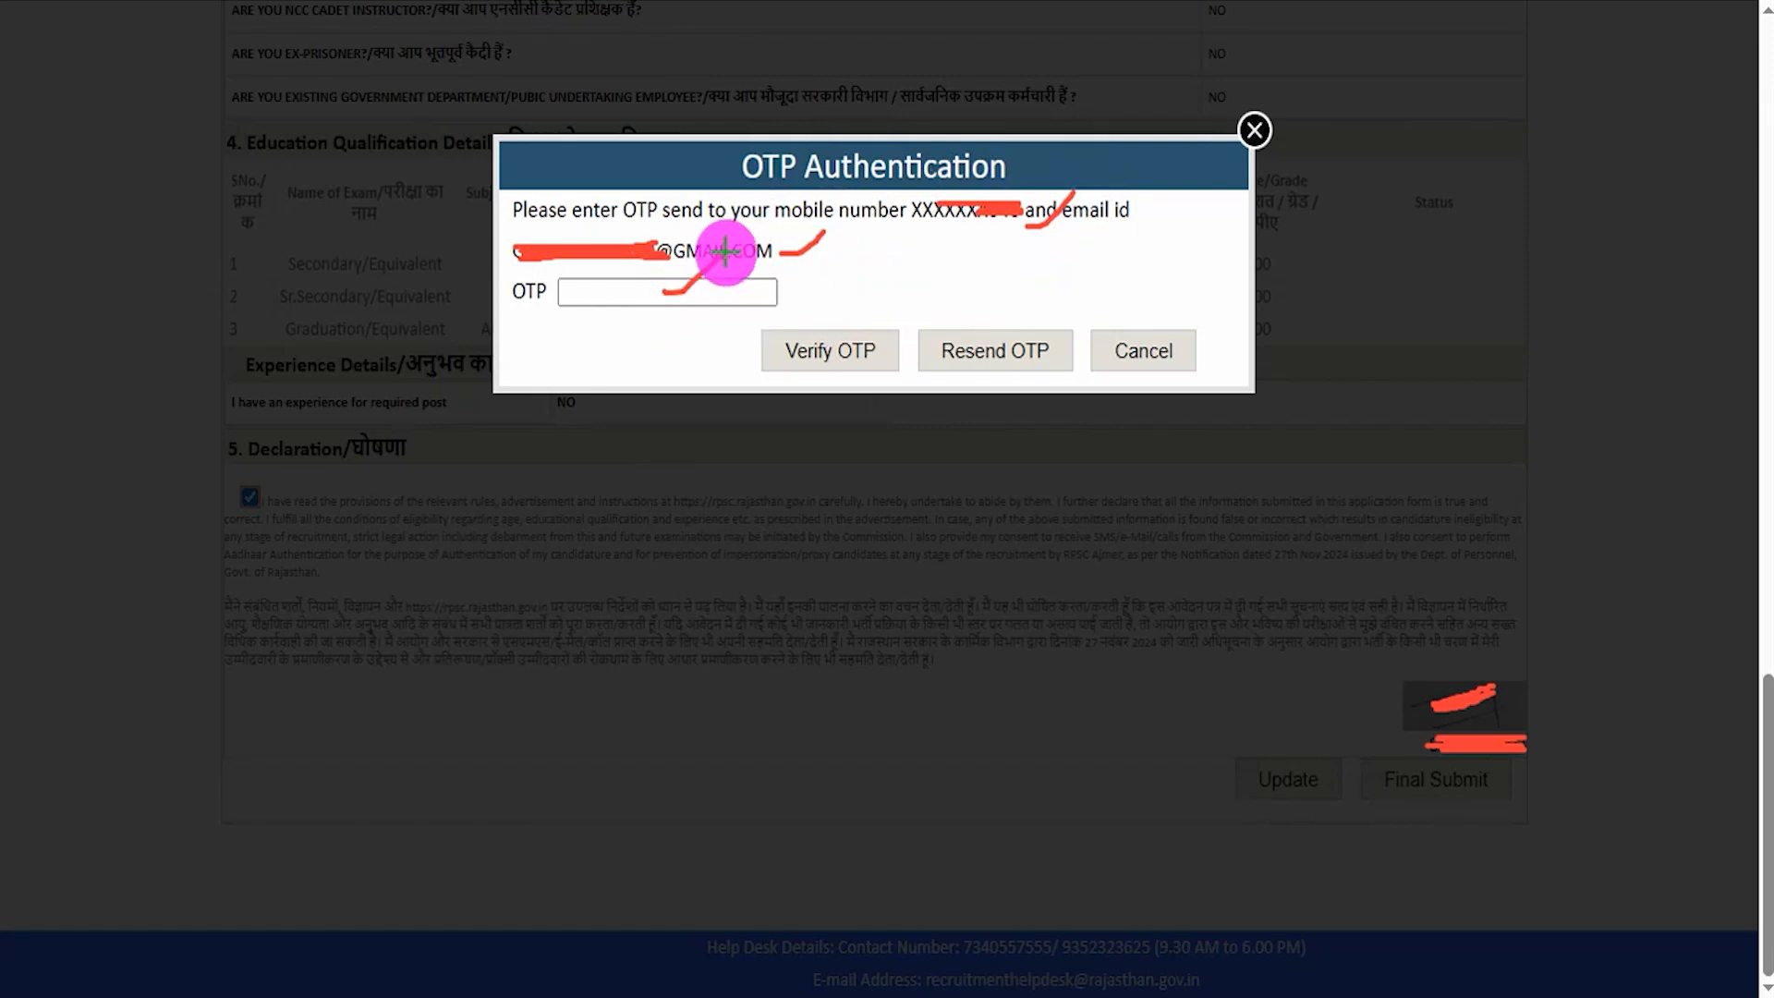
left_click_drag(588, 353, 728, 355)
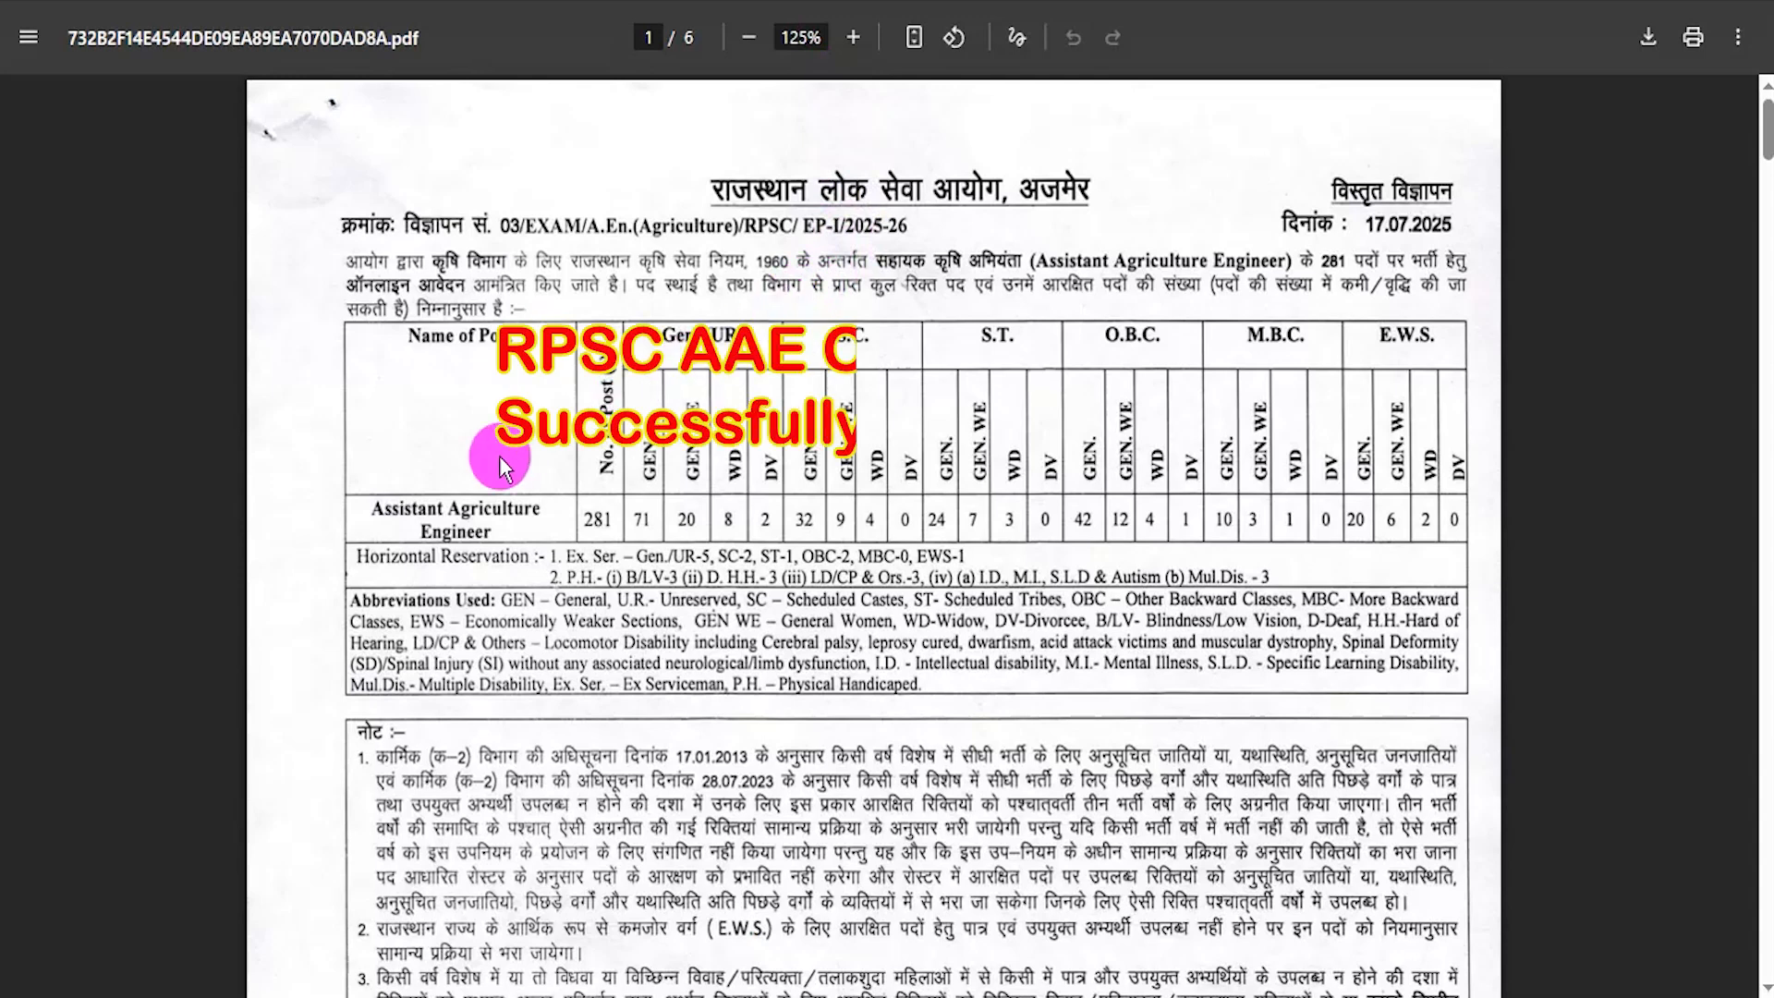
left_click_drag(374, 506, 471, 527)
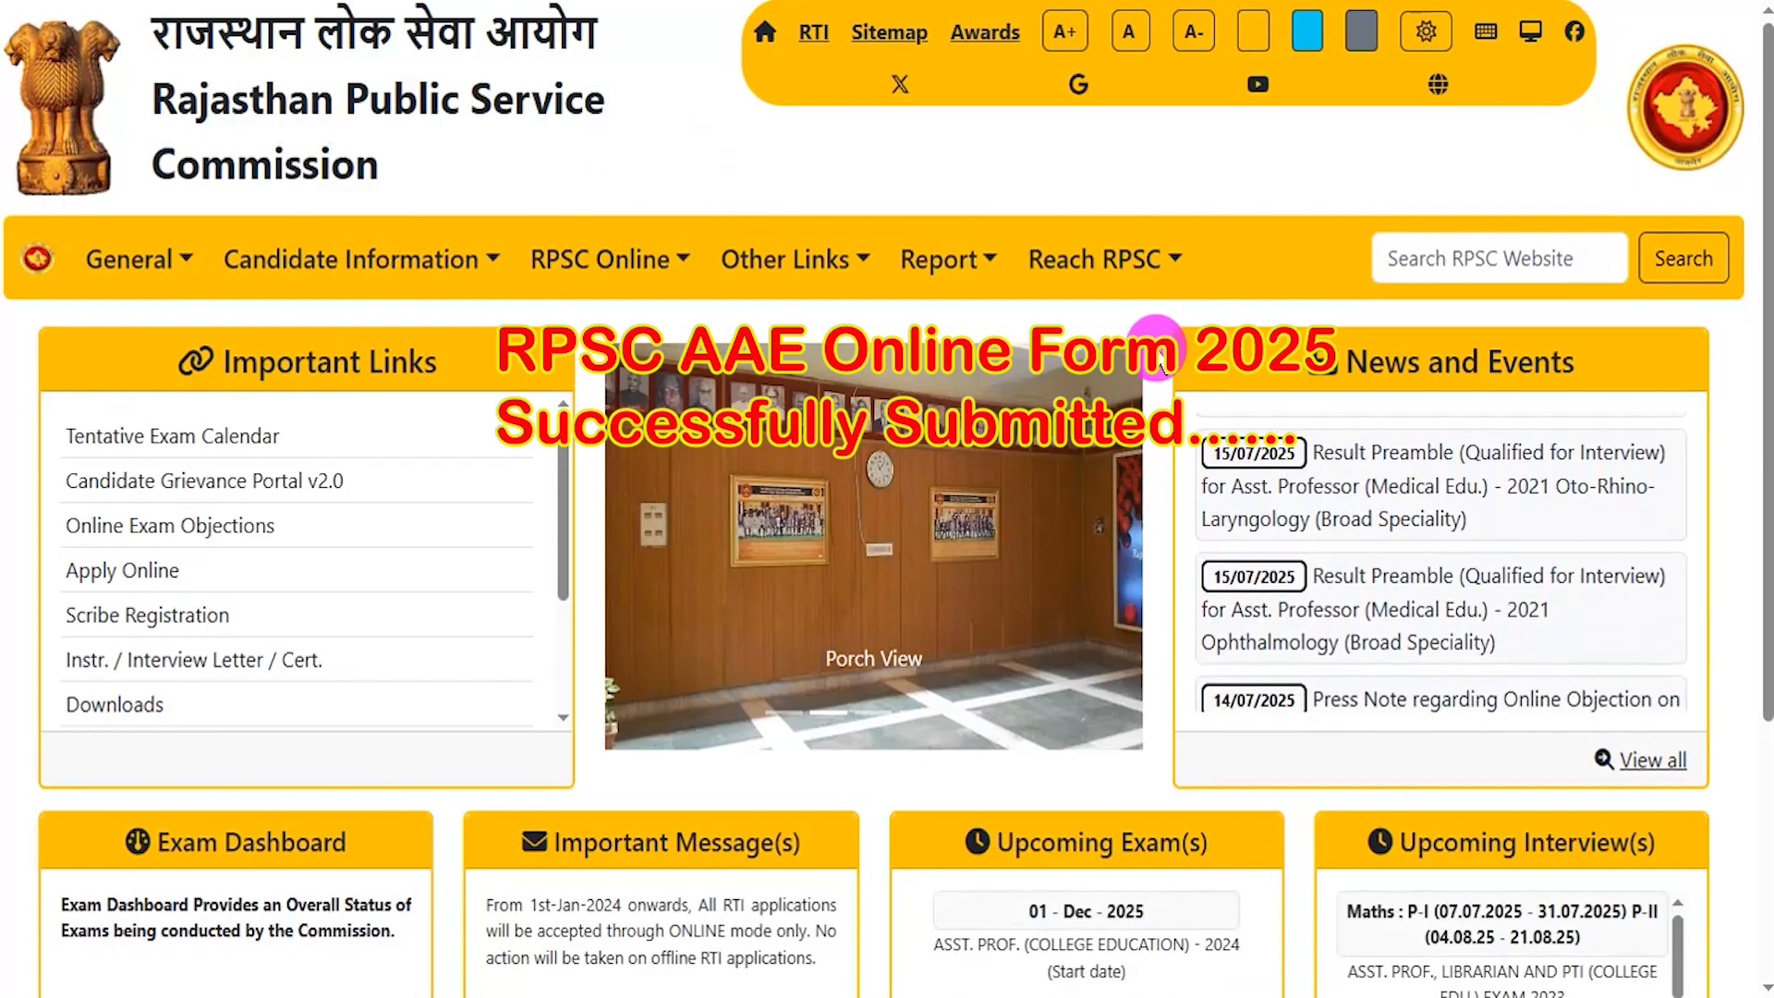
scroll(1155, 351, "down", 3)
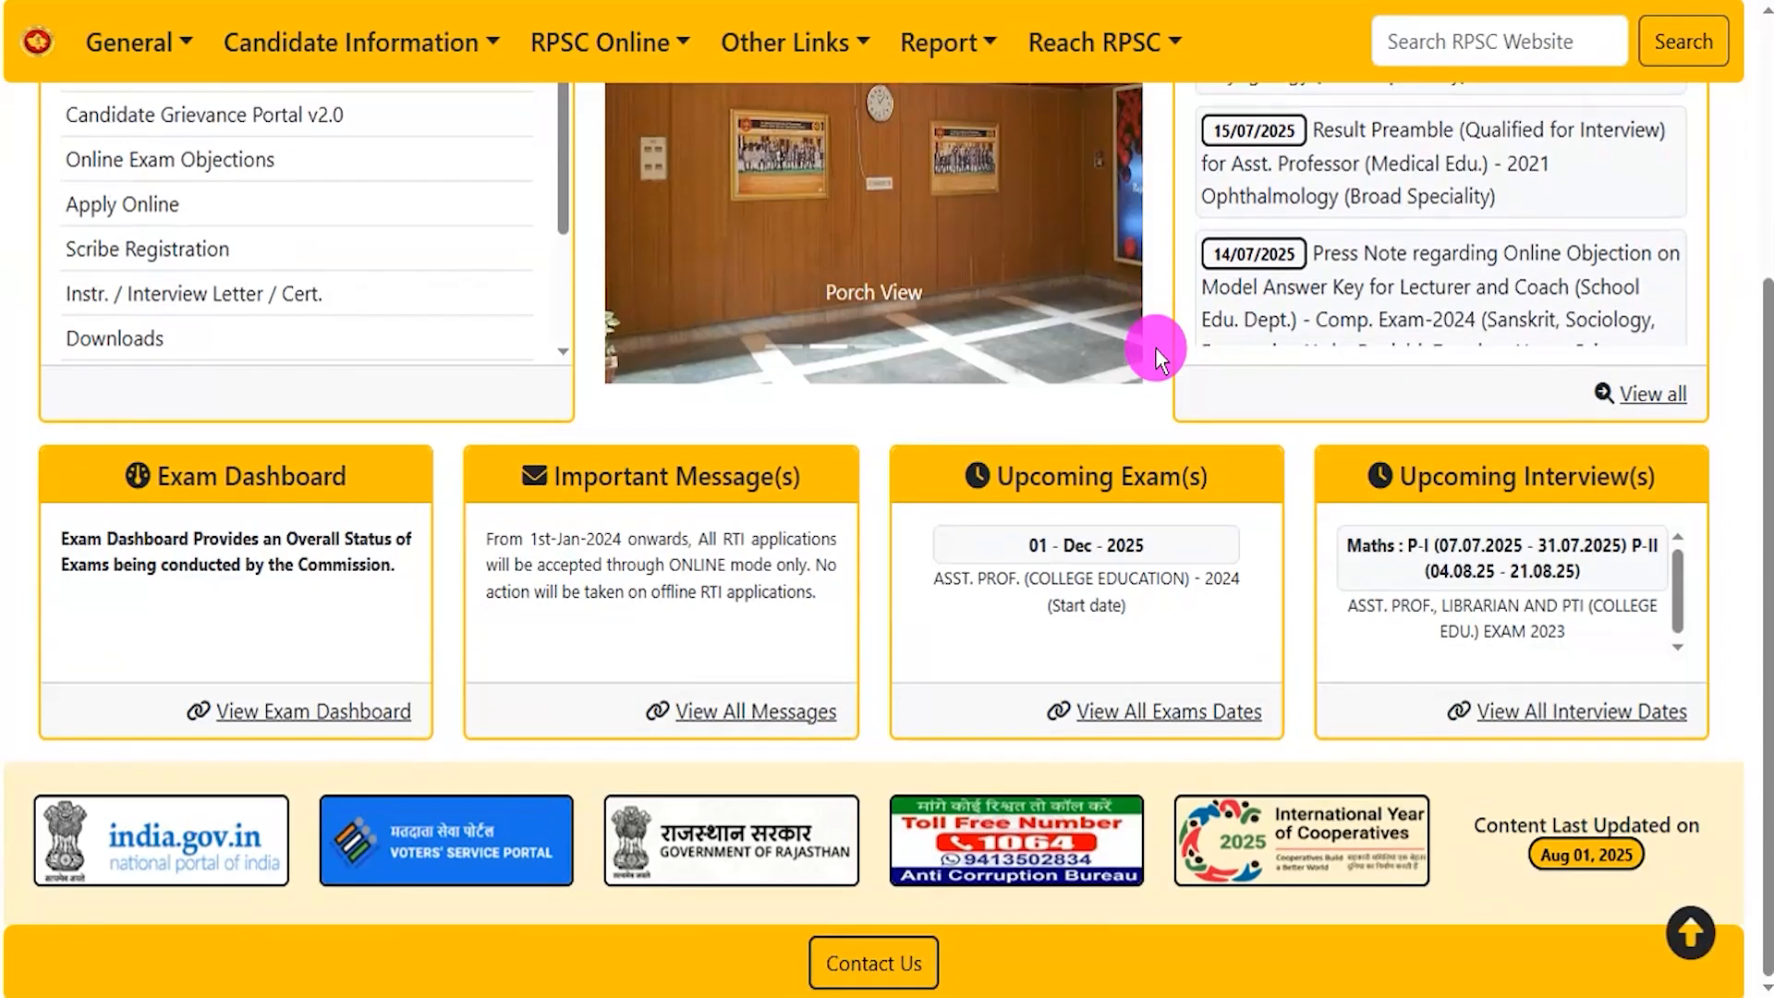
scroll(1172, 444, "up", 3)
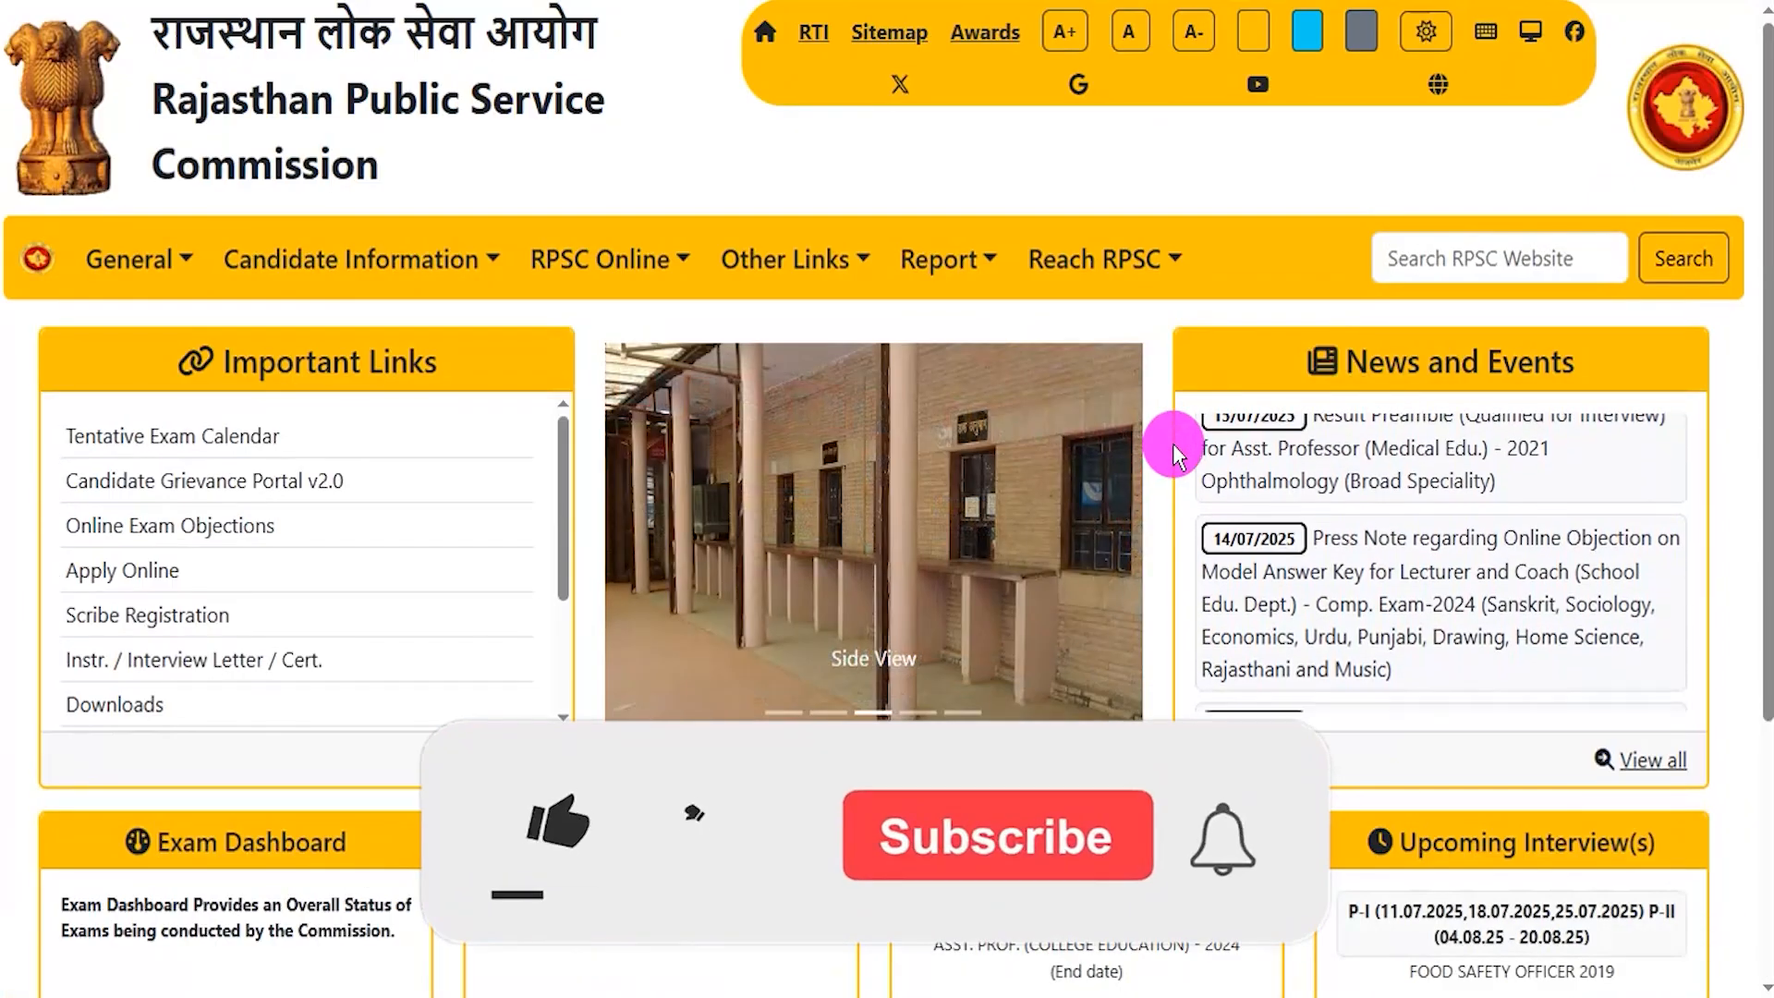